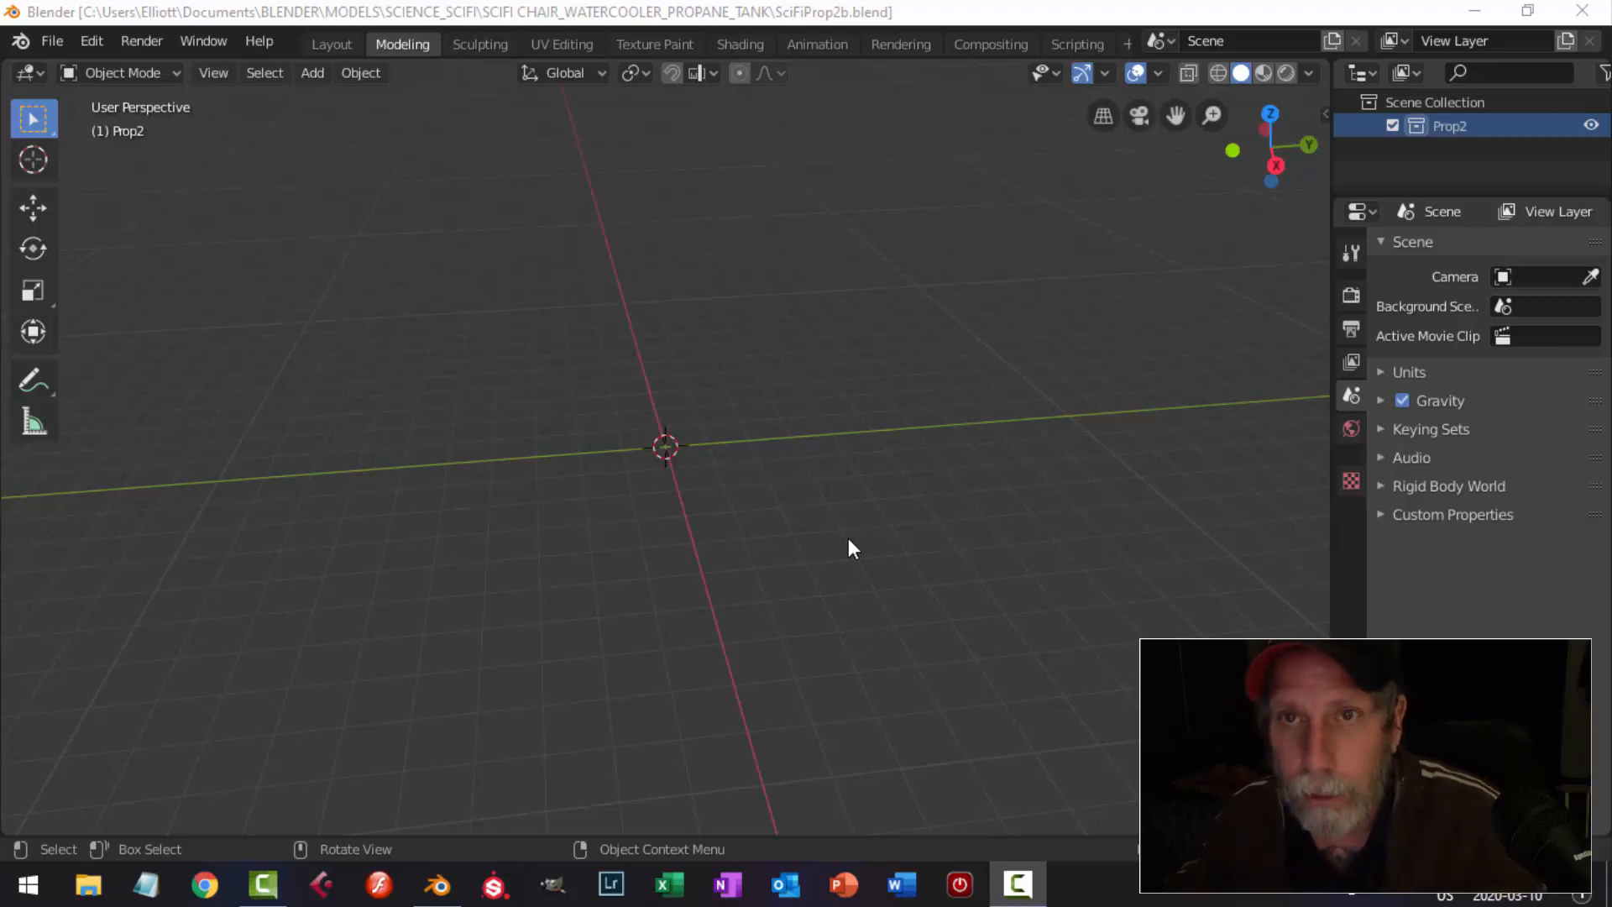
Add a cylinder mesh at the origin with 18 vertices and cap fill type Nothing.
{"action": "middle_click_drag", "start_coordinate": [838, 542], "coordinate": [806, 534]}
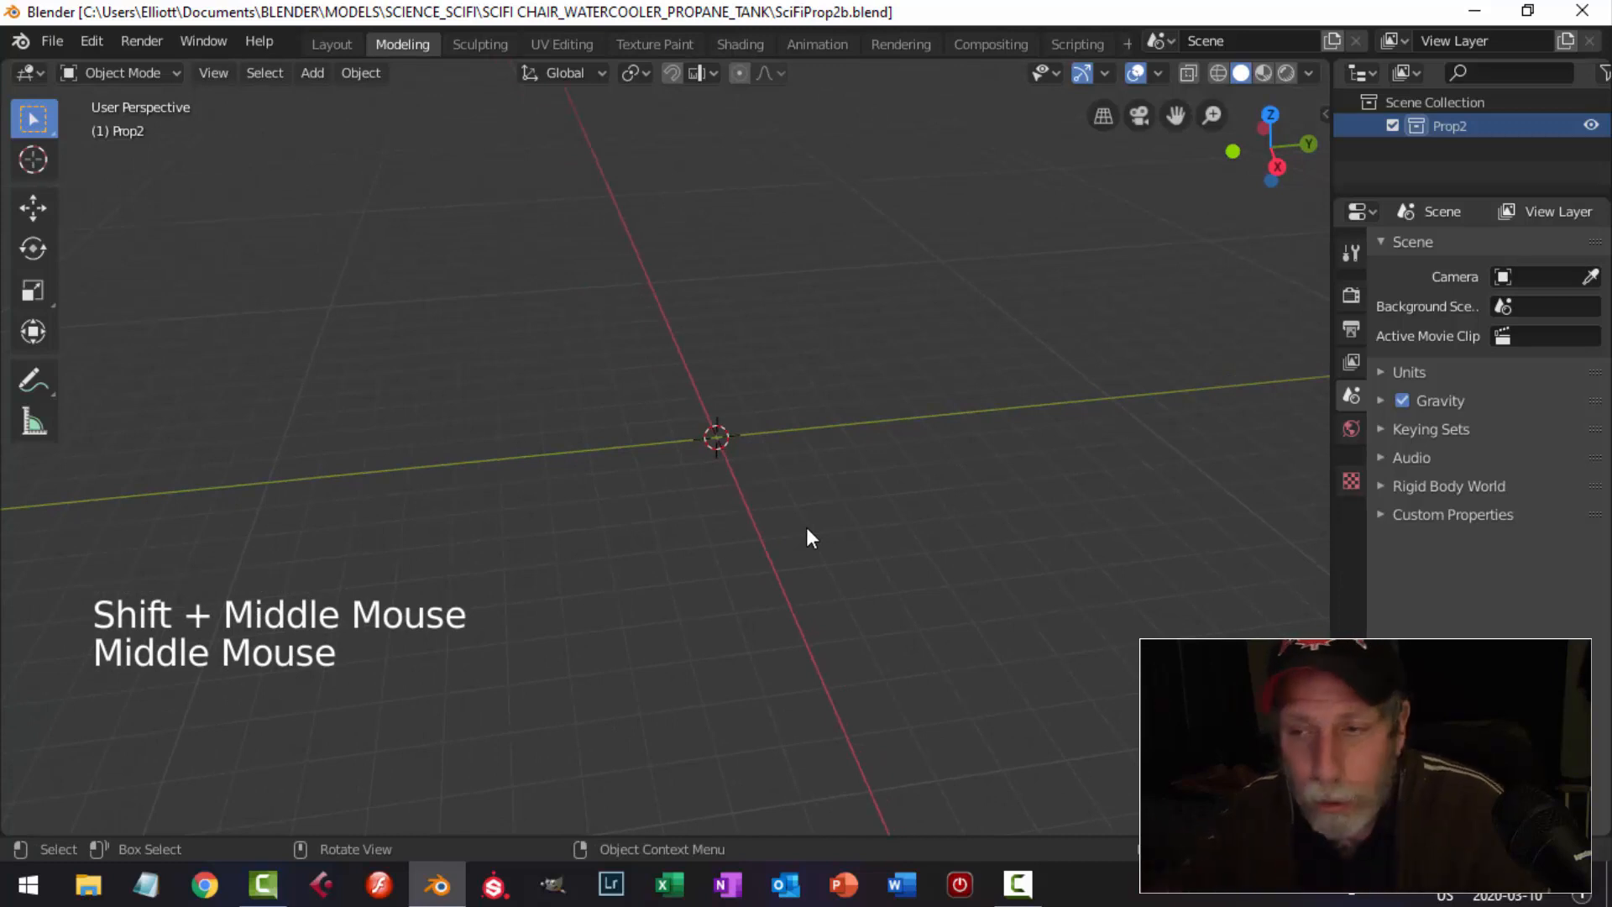
{"action": "middle_click_drag", "start_coordinate": [807, 529], "coordinate": [770, 537]}
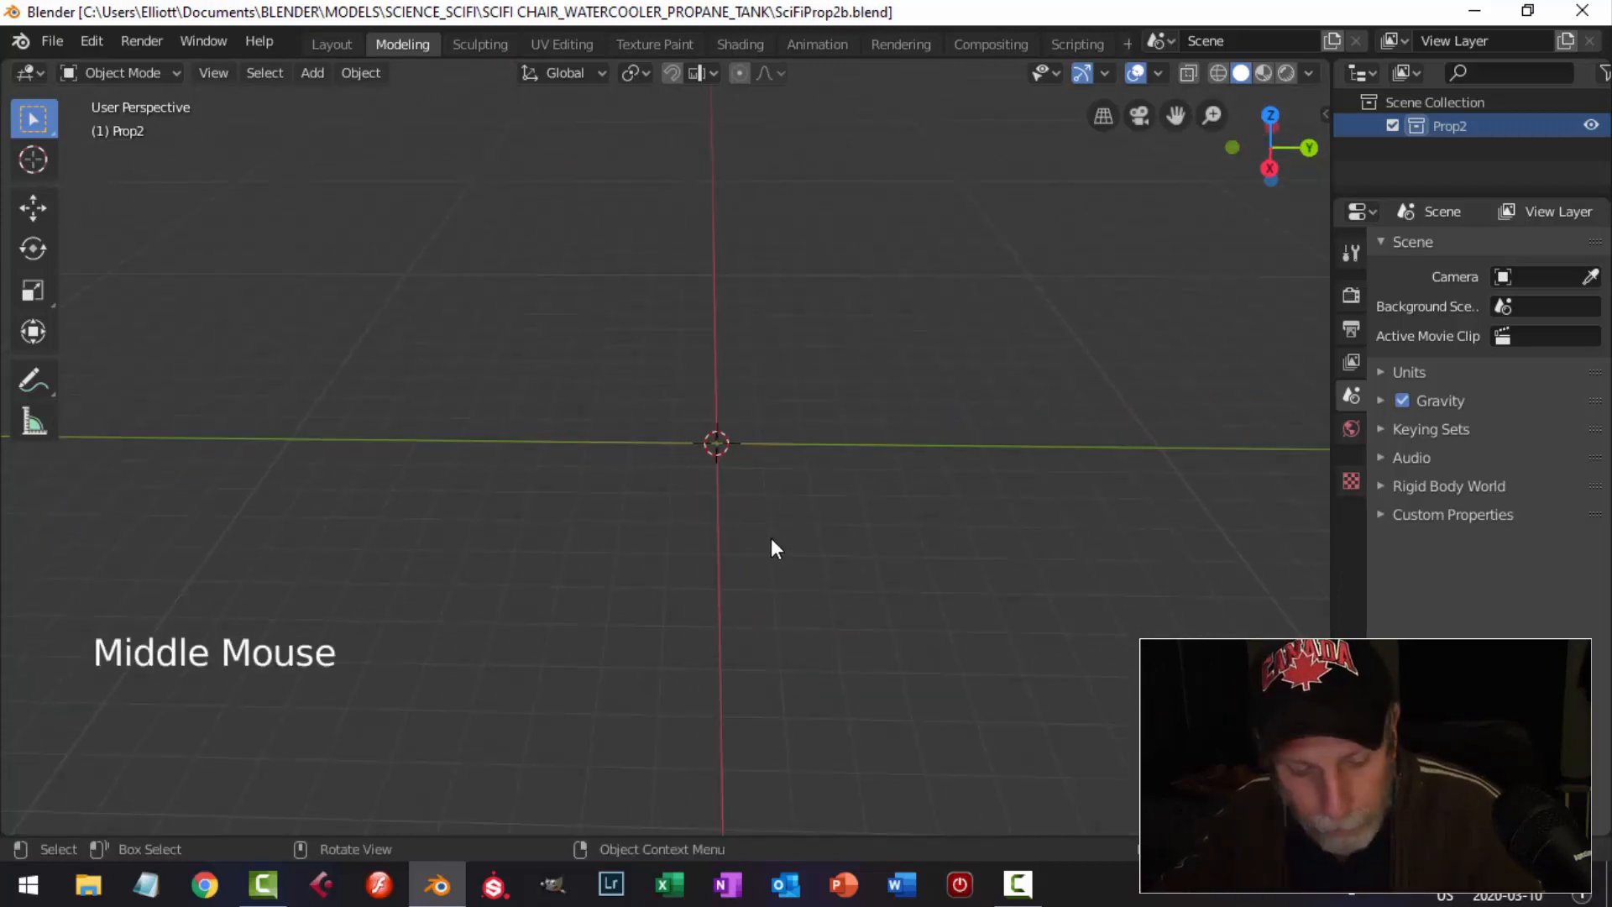
{"action": "key", "text": "shift+a"}
{"action": "mouse_move", "coordinate": [752, 404]}
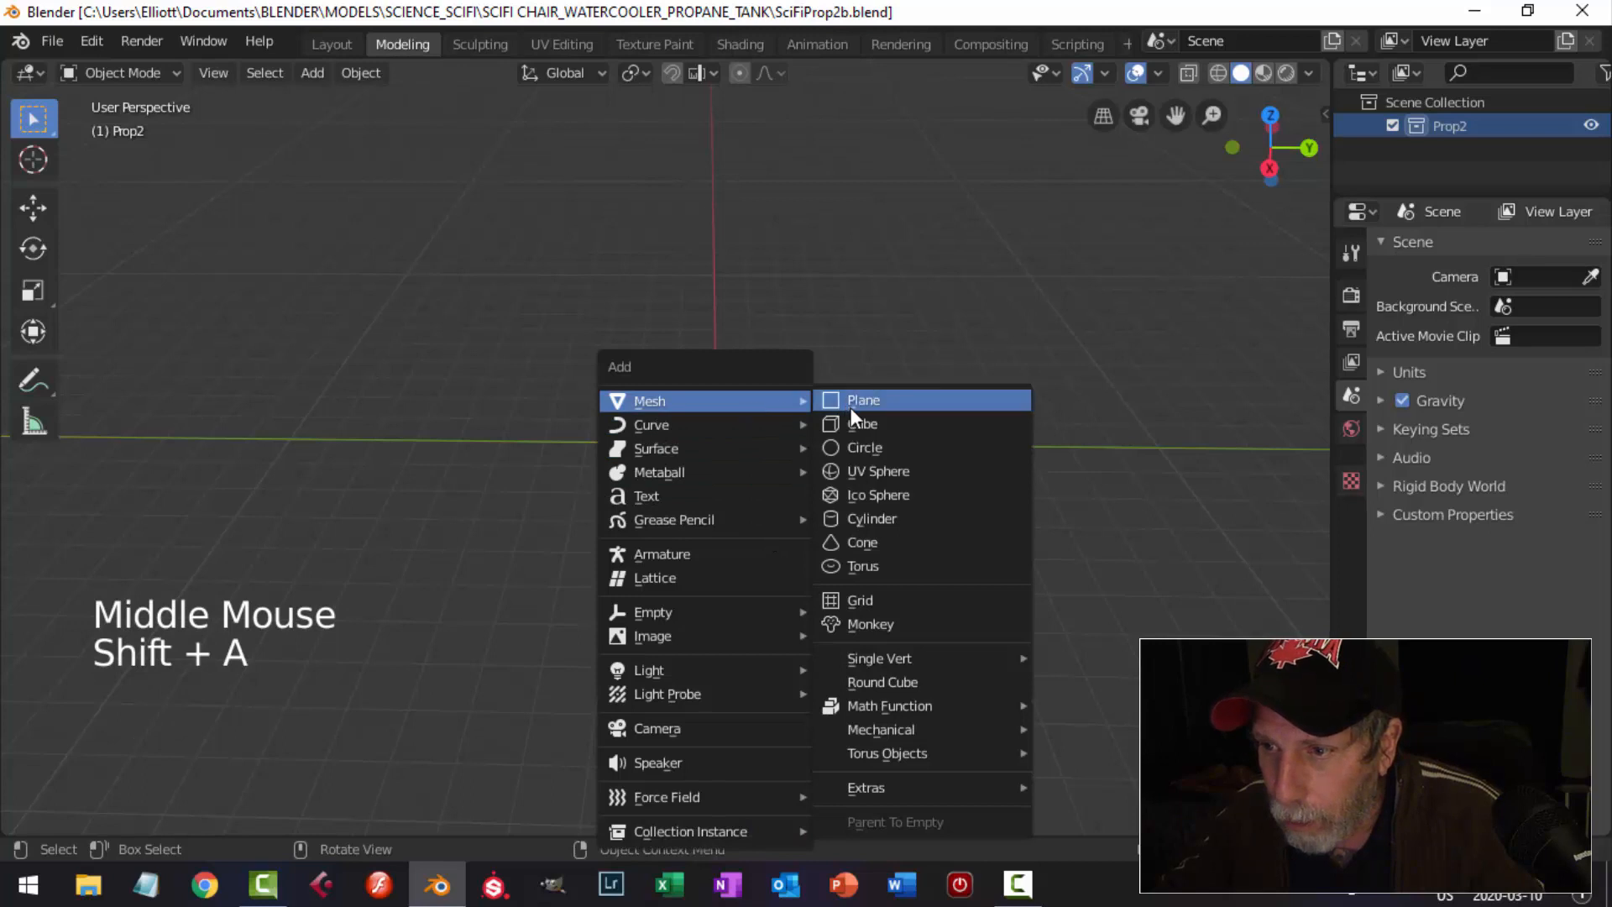
{"action": "left_click", "coordinate": [861, 518]}
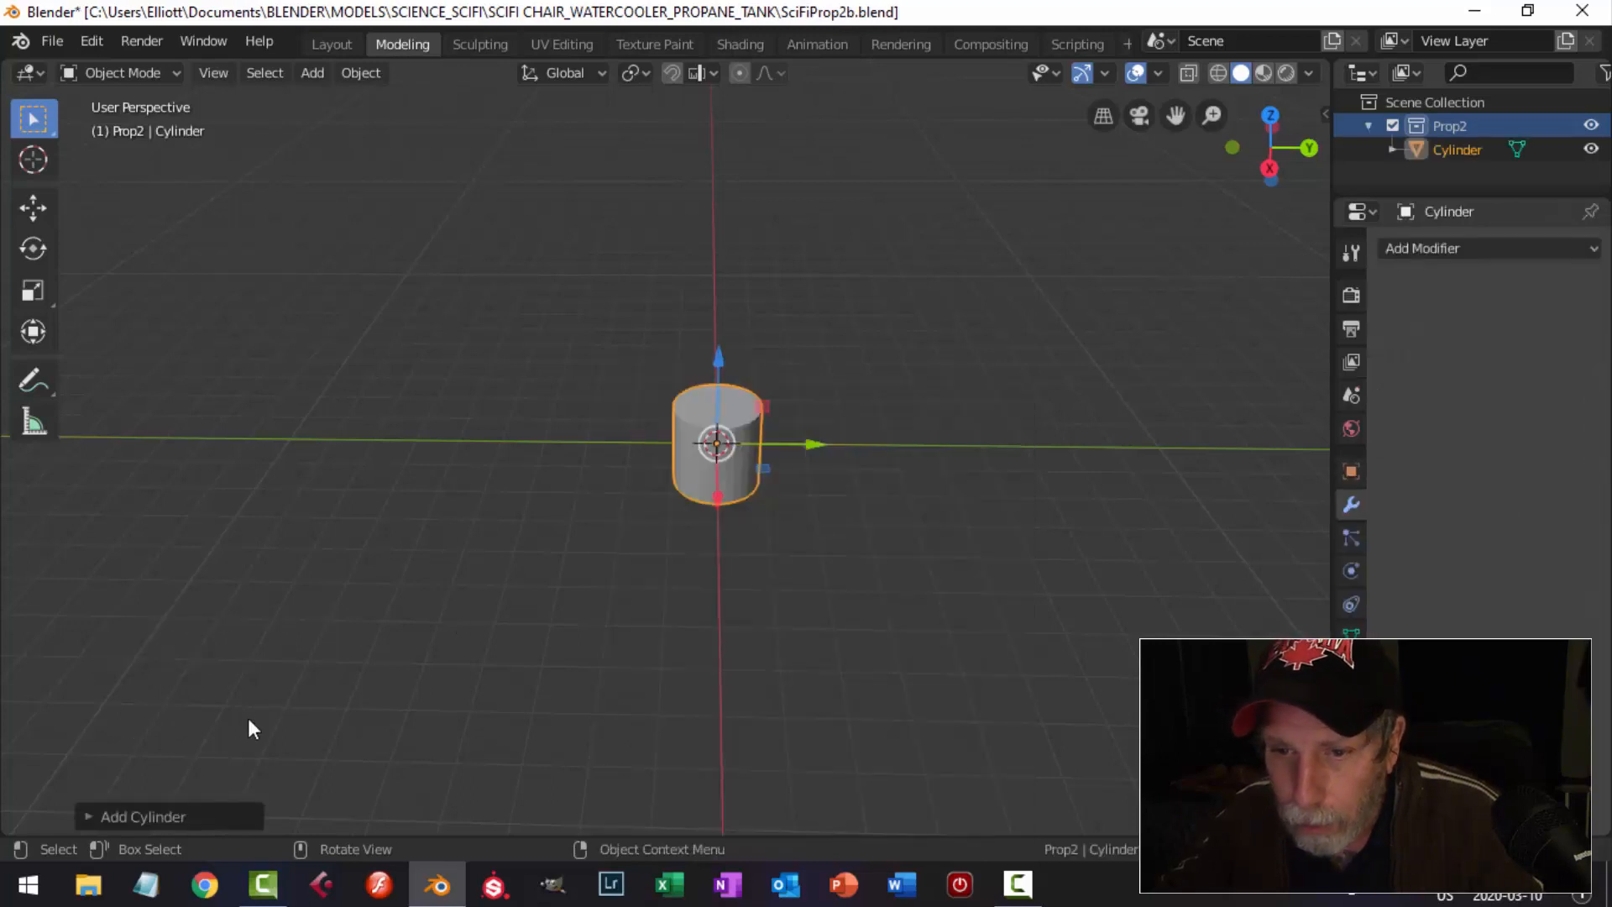
{"action": "left_click", "coordinate": [178, 819]}
{"action": "double_click", "coordinate": [353, 532]}
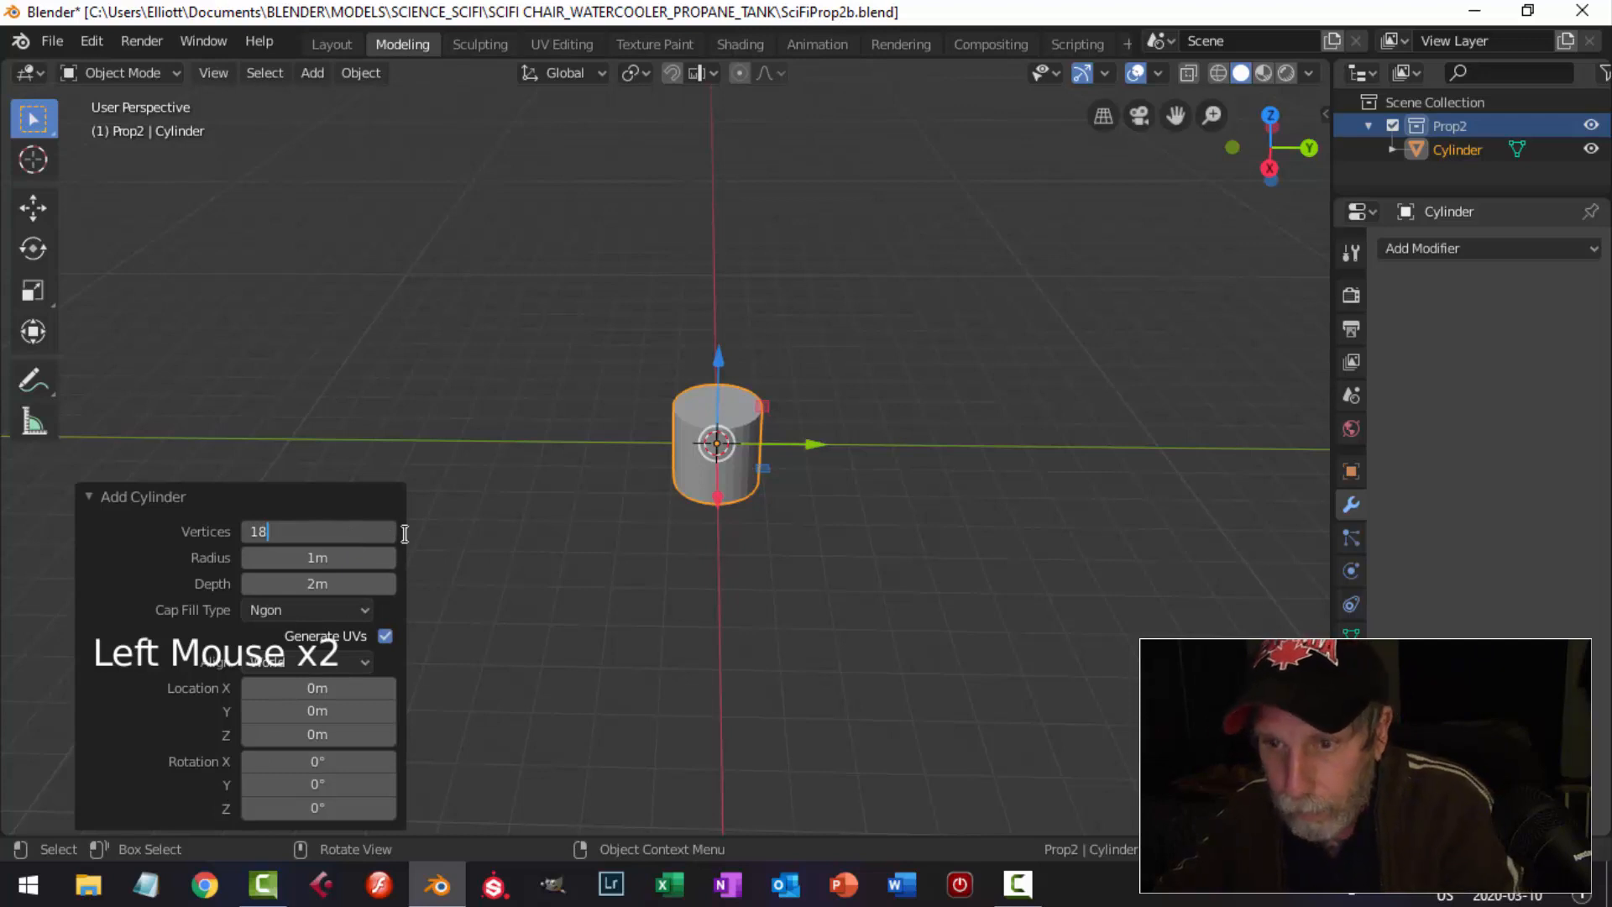
{"action": "key", "text": "Return"}
{"action": "left_click", "coordinate": [316, 609]}
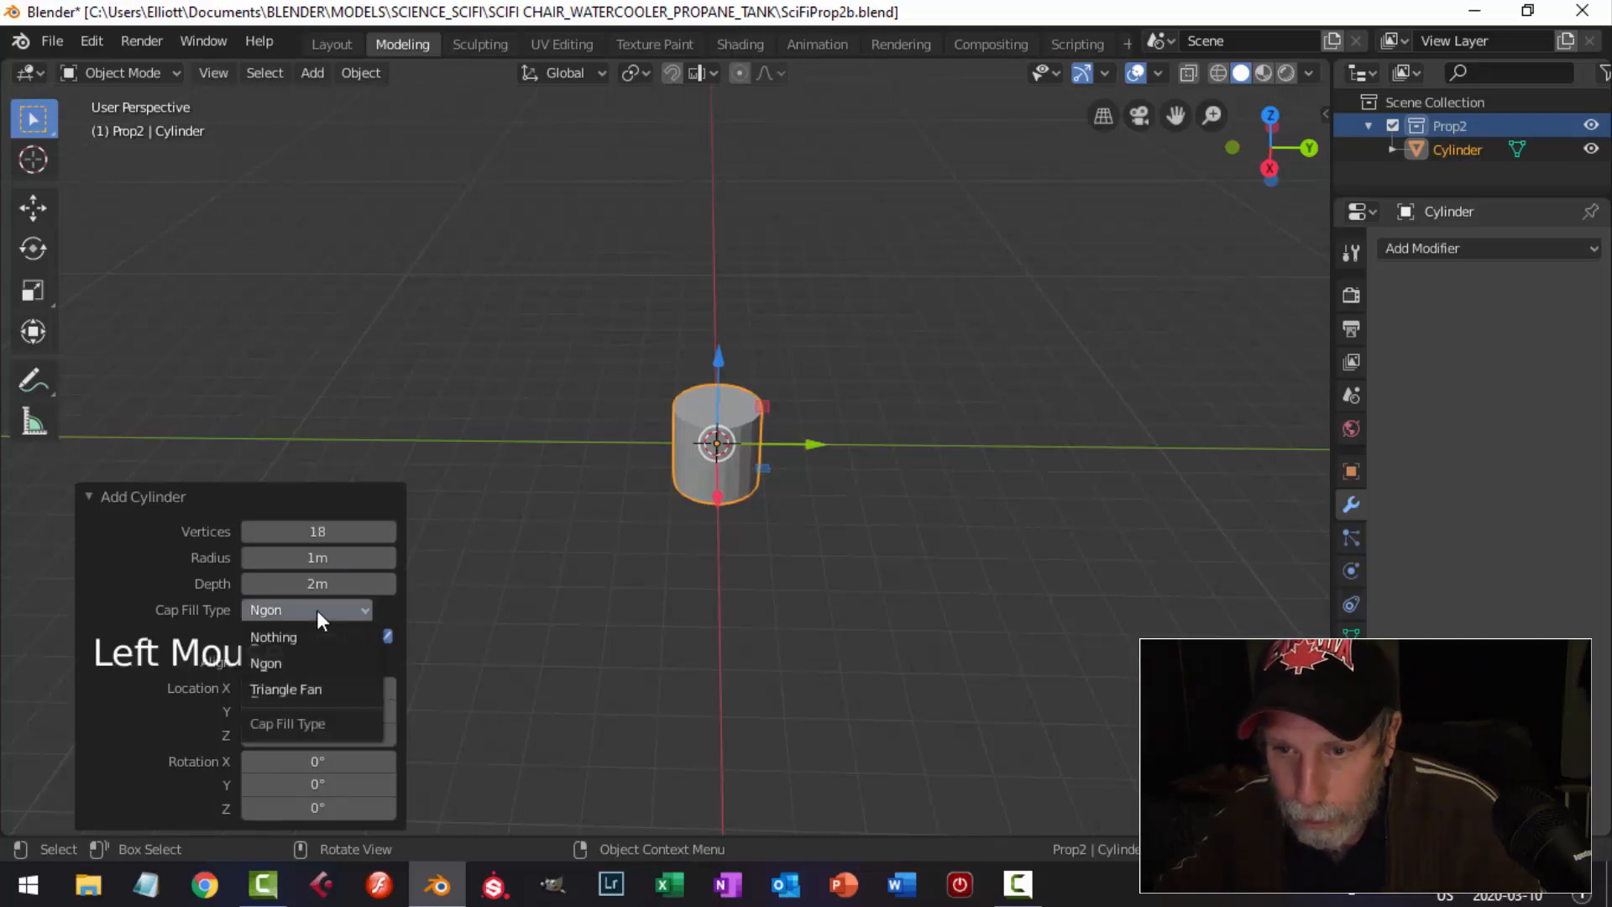
{"action": "left_click", "coordinate": [304, 637]}
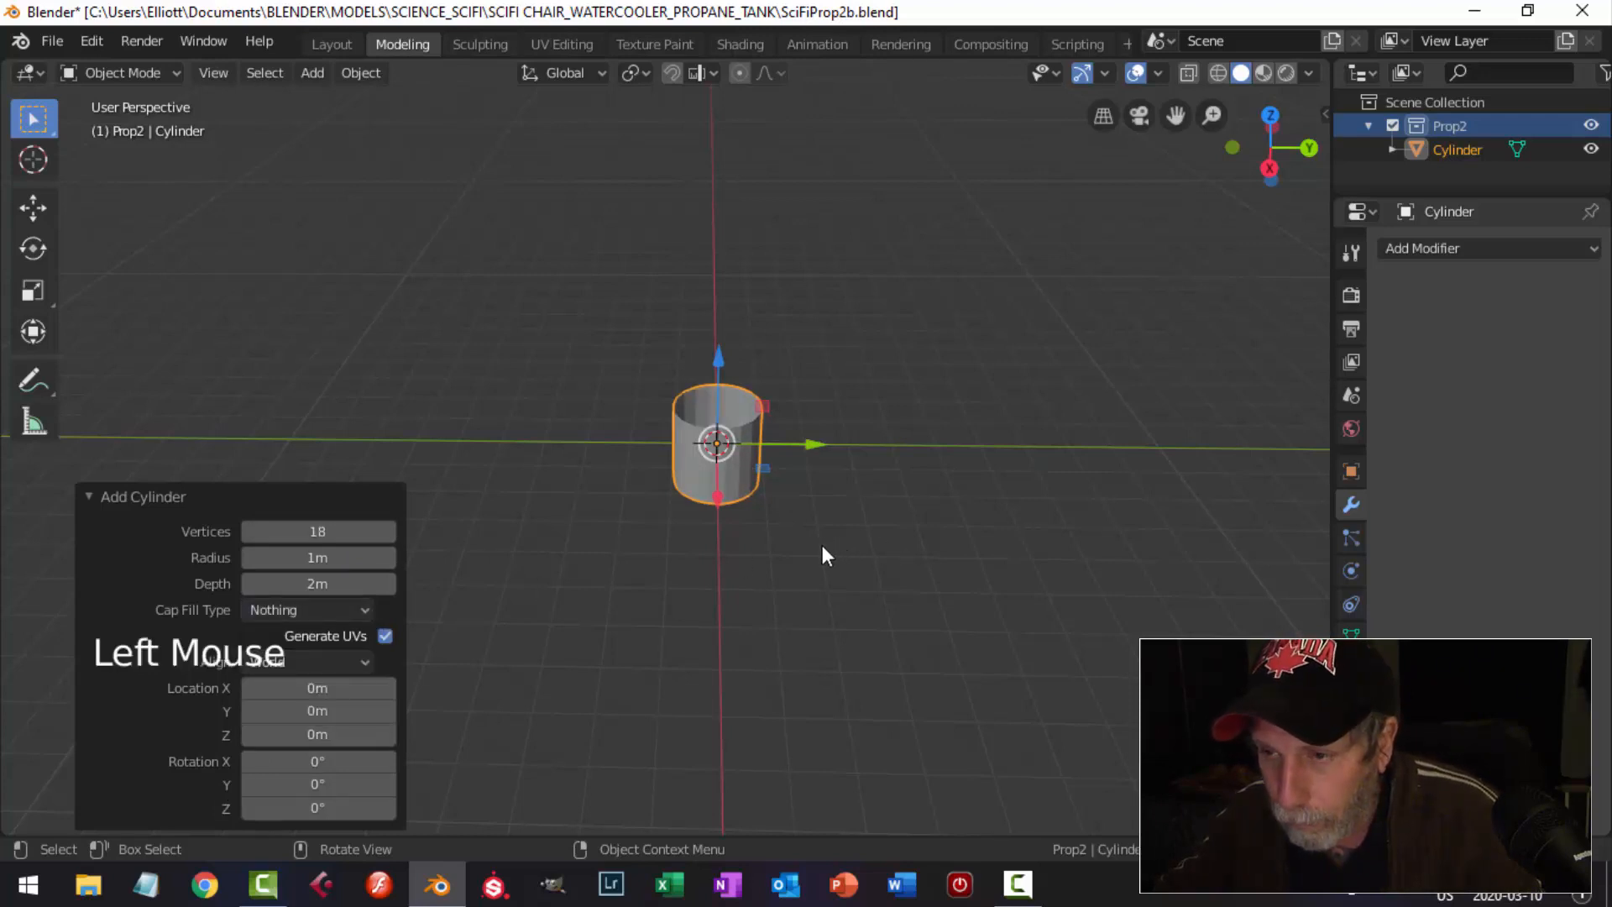
Stretch the cylinder's mesh along Z by a factor of about 1.61 in Edit Mode.
{"action": "middle_click_drag", "start_coordinate": [823, 546], "coordinate": [853, 485]}
{"action": "key", "text": "Tab"}
{"action": "scroll", "coordinate": [842, 482], "scroll_direction": "up", "scroll_amount": 2}
{"action": "key", "text": "s"}
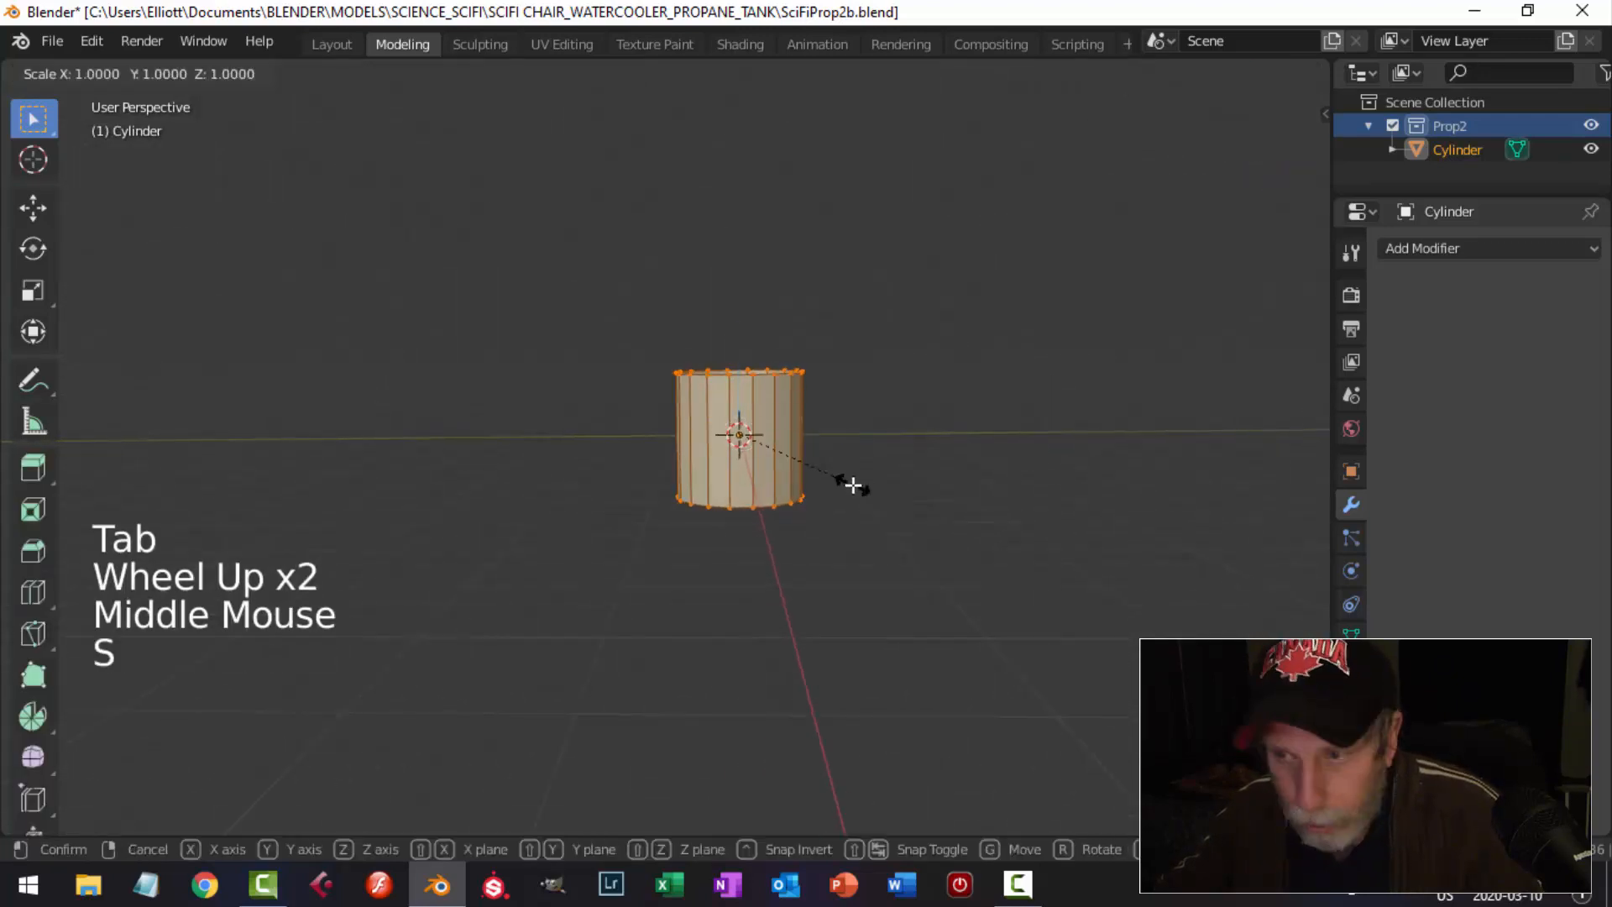
{"action": "key", "text": "z"}
{"action": "left_click", "coordinate": [898, 549]}
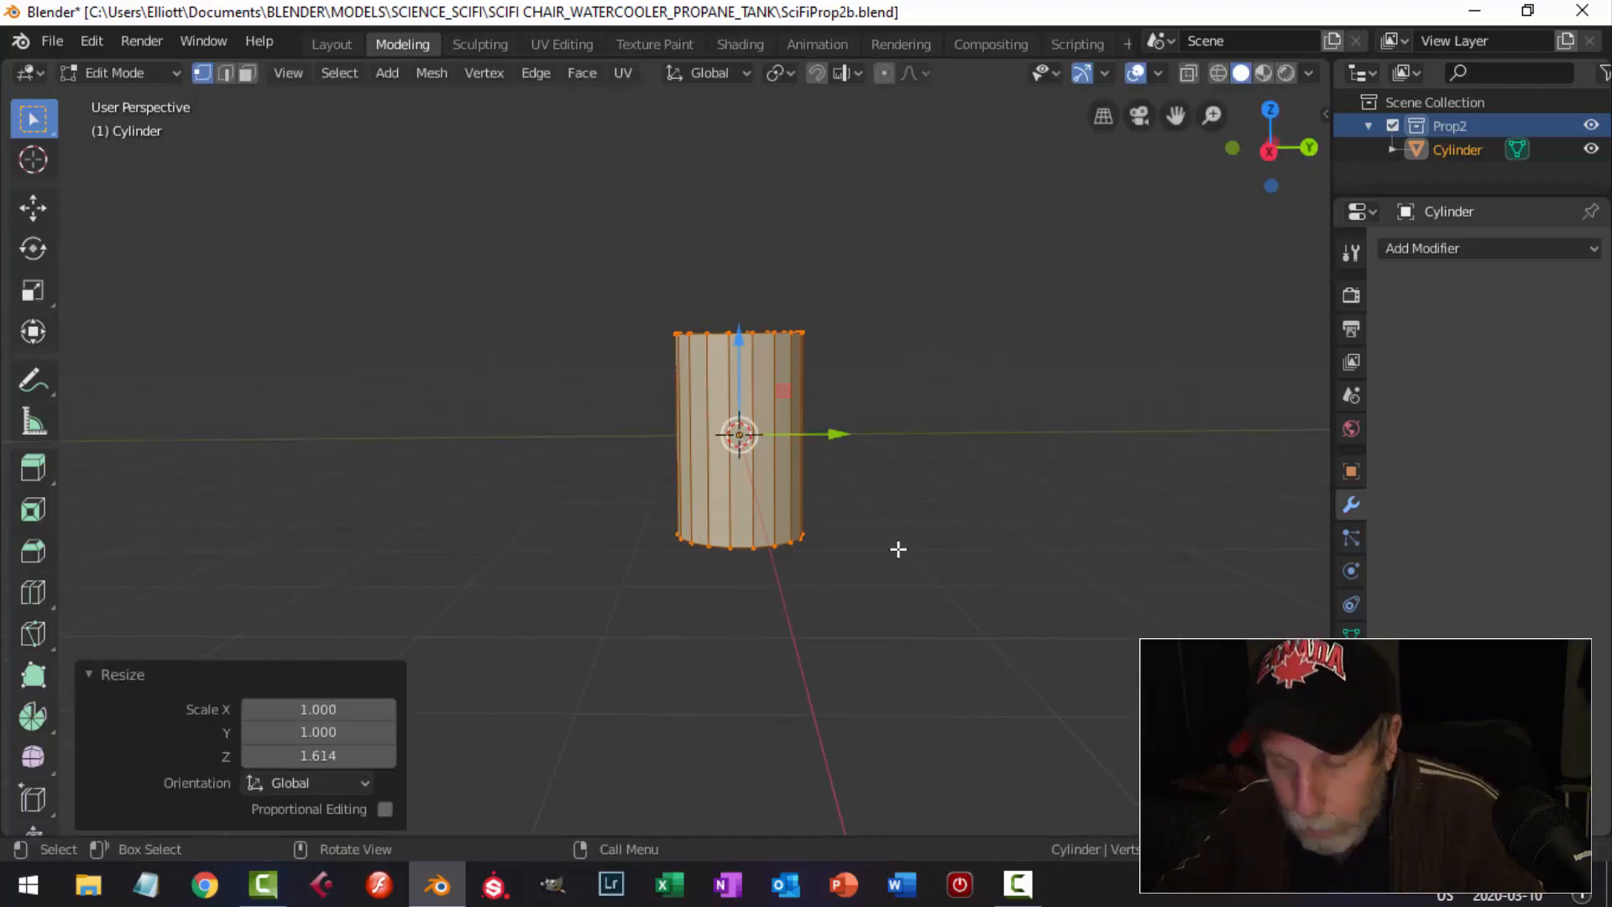
{"action": "key", "text": "Tab"}
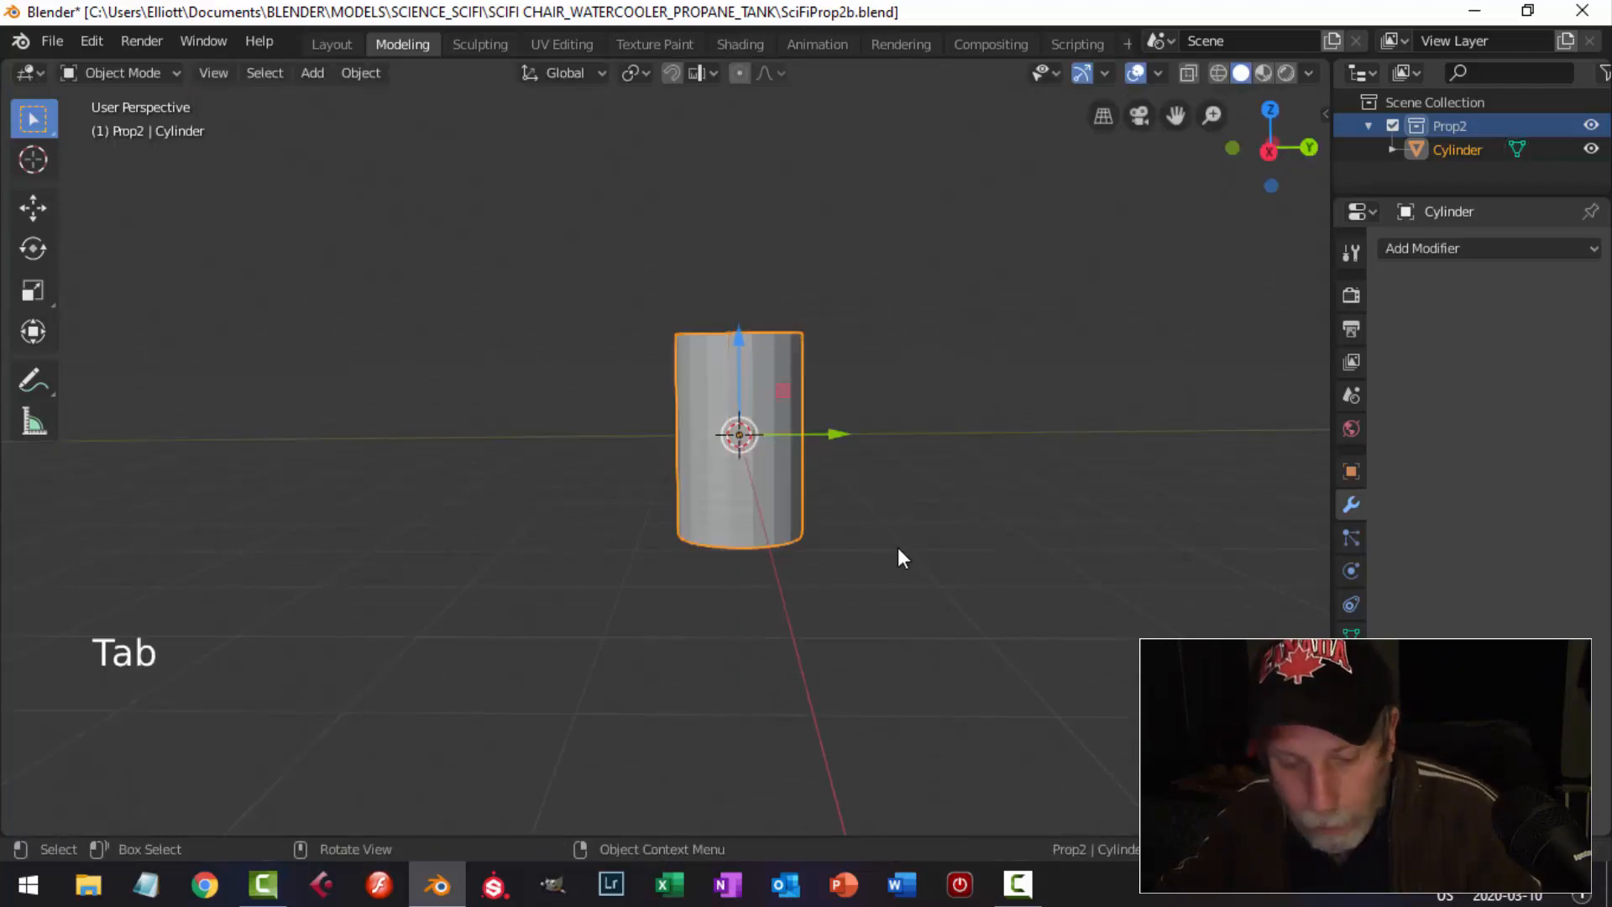
Add a UV sphere with 20 segments and 10 rings and raise it along Z to the cylinder's upper end.
{"action": "key", "text": "shift+a"}
{"action": "mouse_move", "coordinate": [851, 406]}
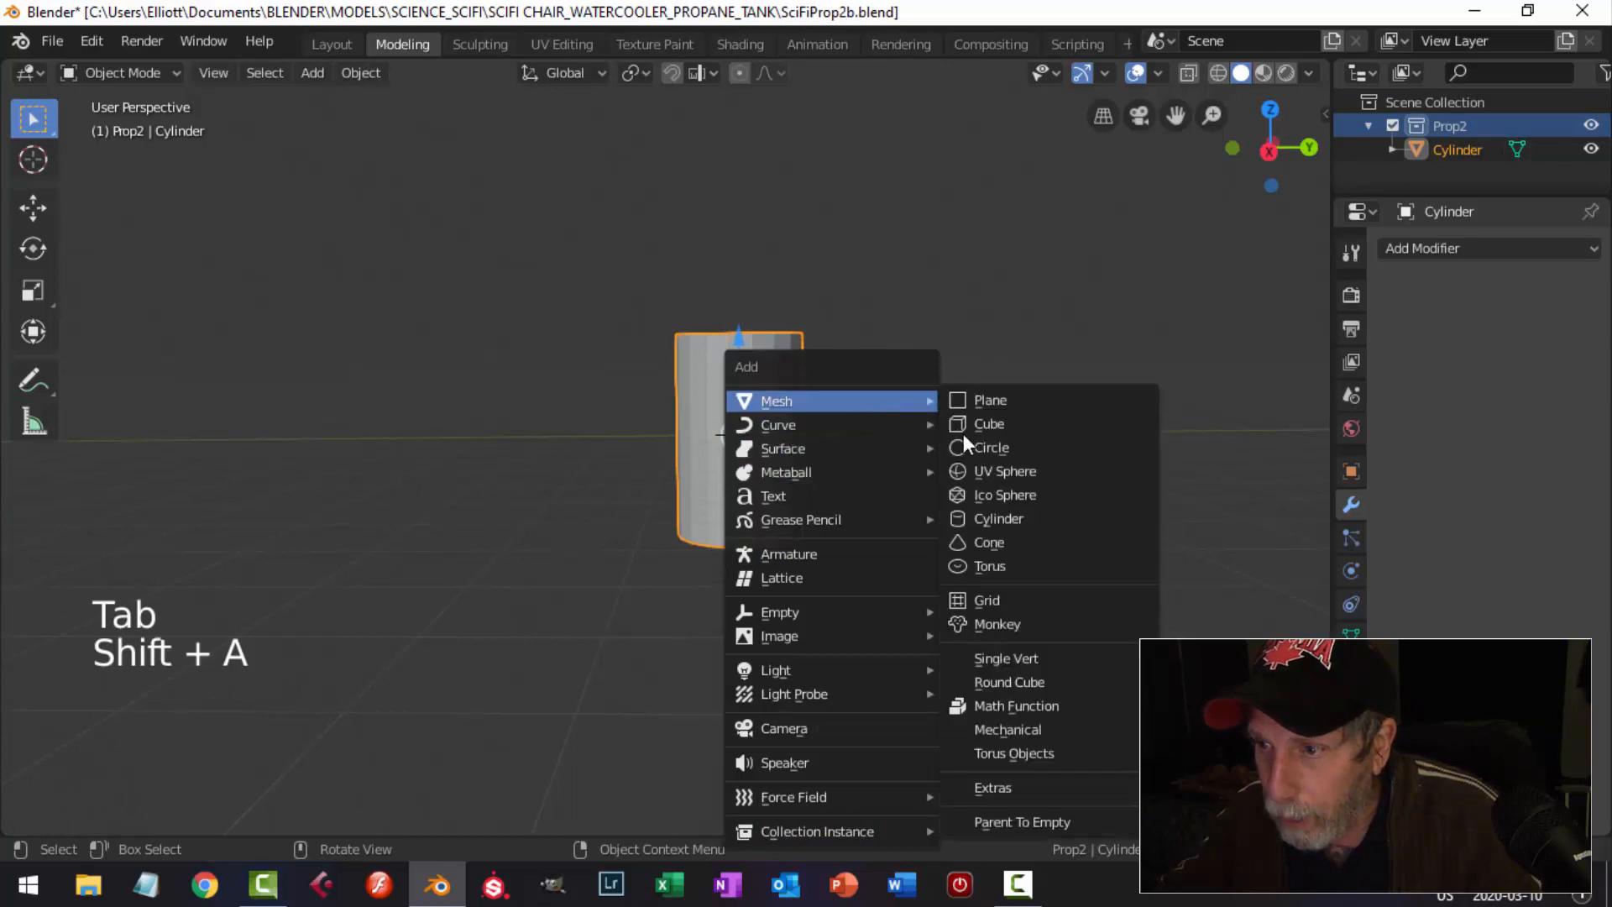
{"action": "left_click", "coordinate": [978, 472]}
{"action": "left_click", "coordinate": [342, 558]}
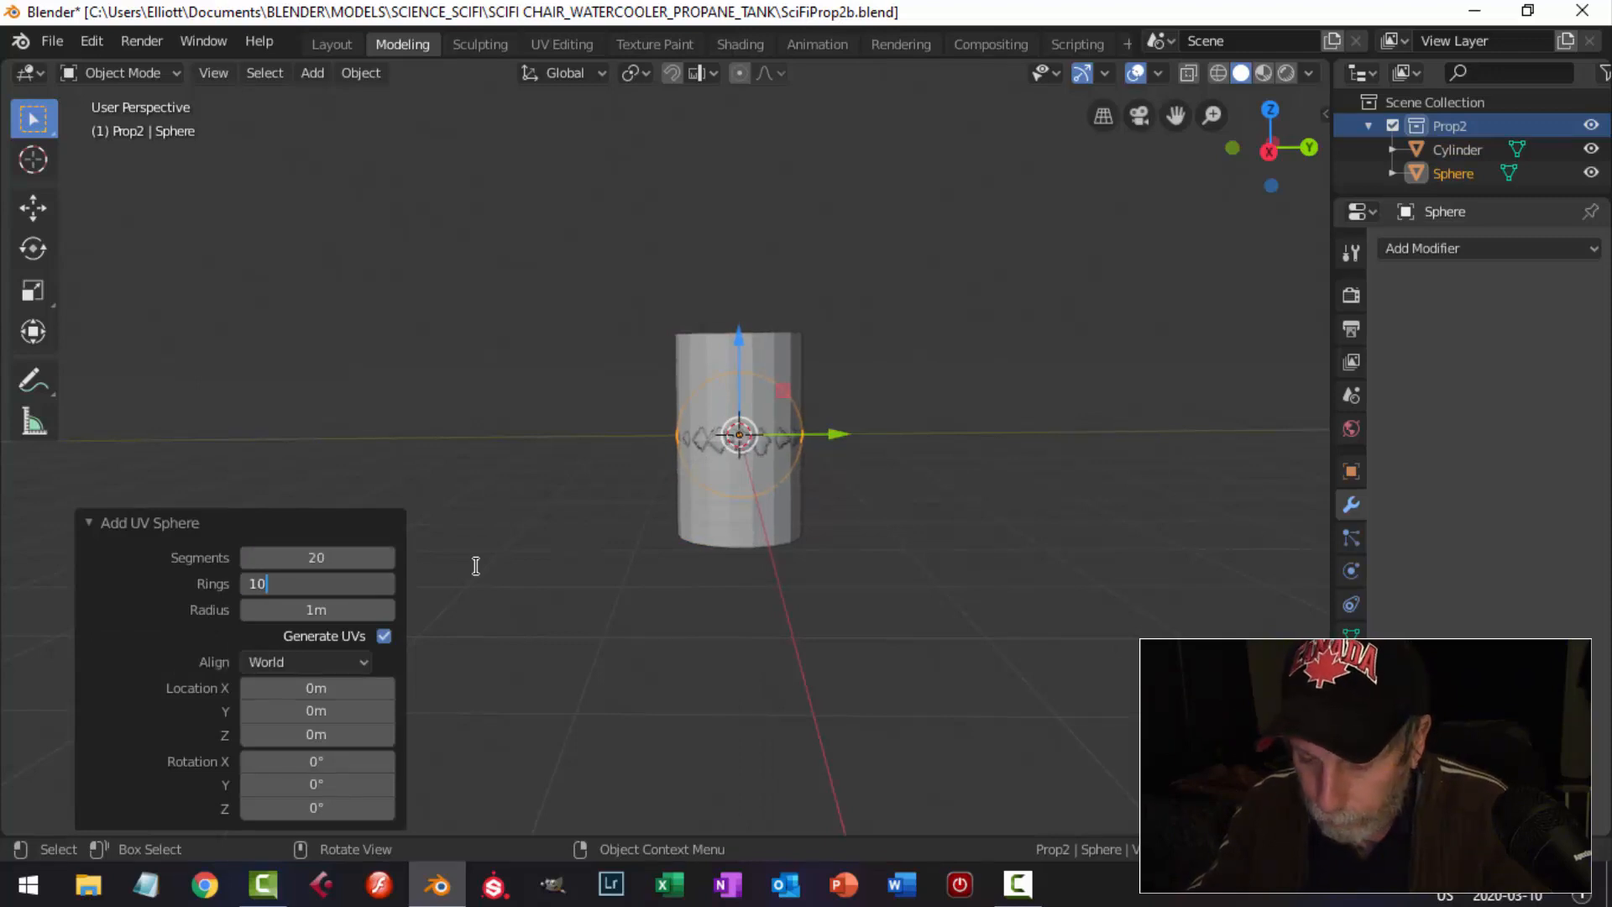
{"action": "key", "text": "KP_1"}
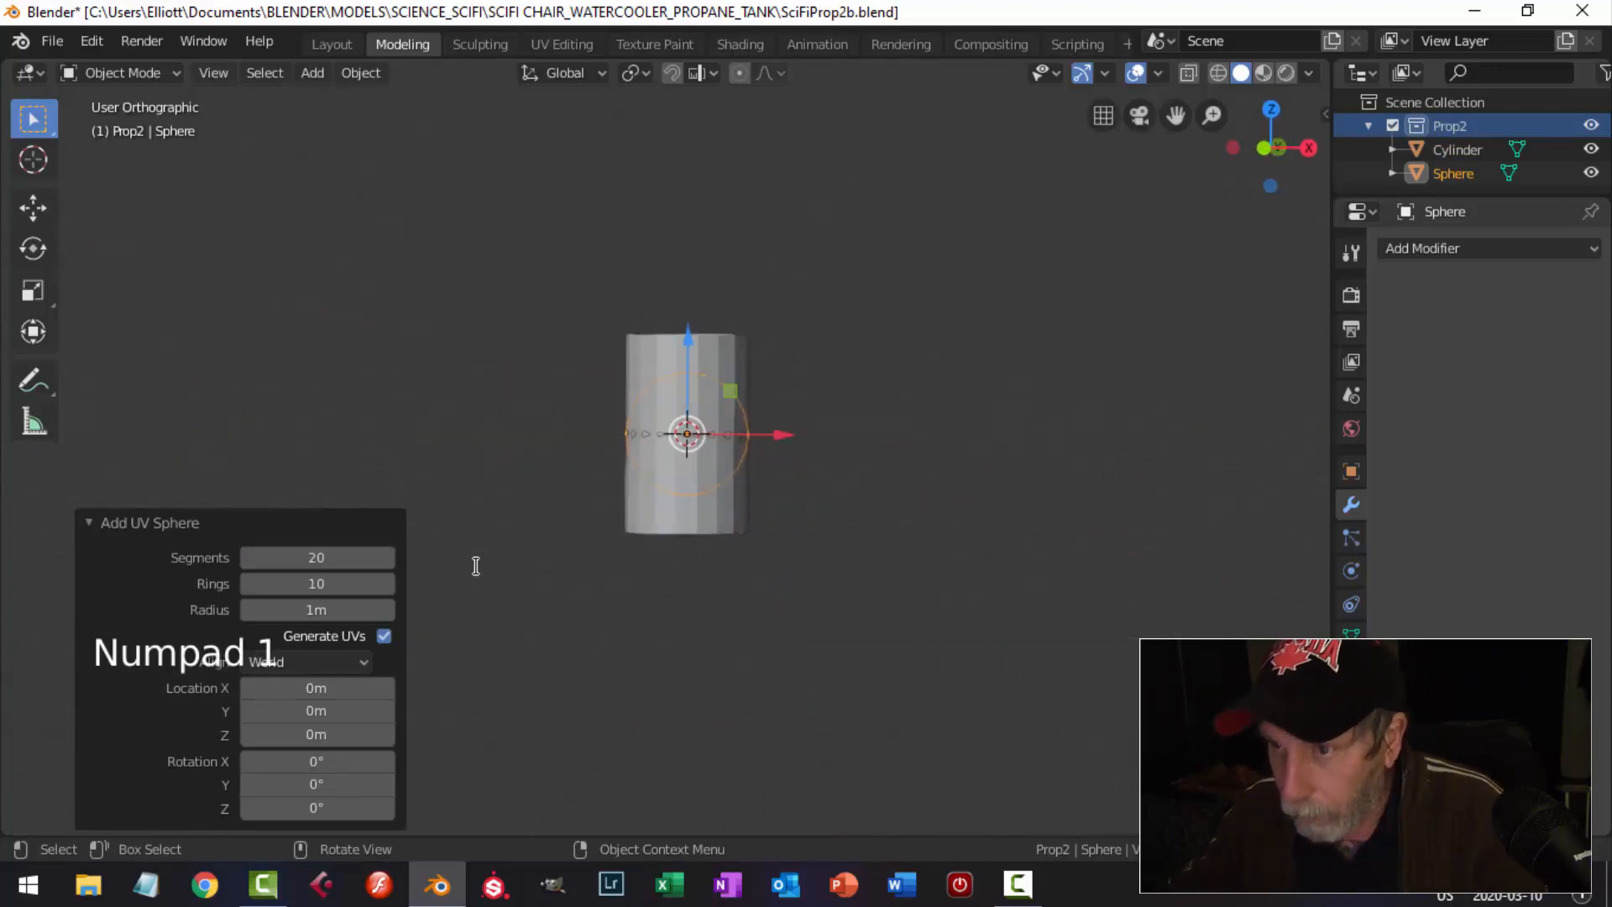
{"action": "left_click_drag", "start_coordinate": [678, 361], "coordinate": [712, 184]}
Delete the vertices of the sphere's lower half in wireframe front view, leaving the upper dome.
{"action": "key", "text": "Tab"}
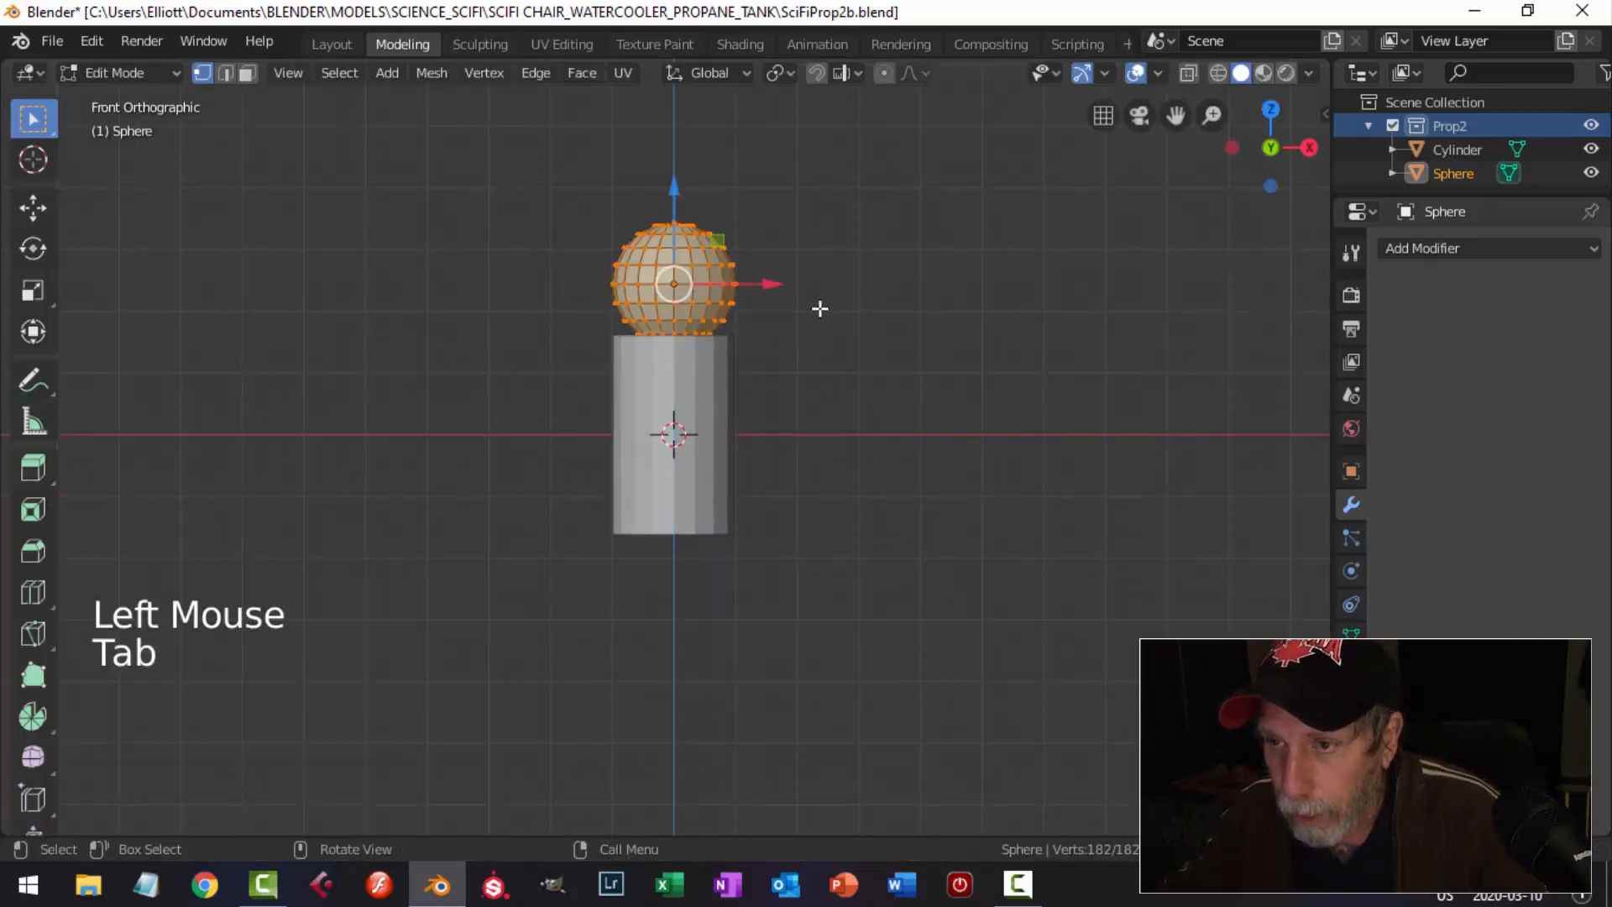
{"action": "scroll", "coordinate": [822, 308], "scroll_direction": "up", "scroll_amount": 3}
{"action": "key", "text": "z"}
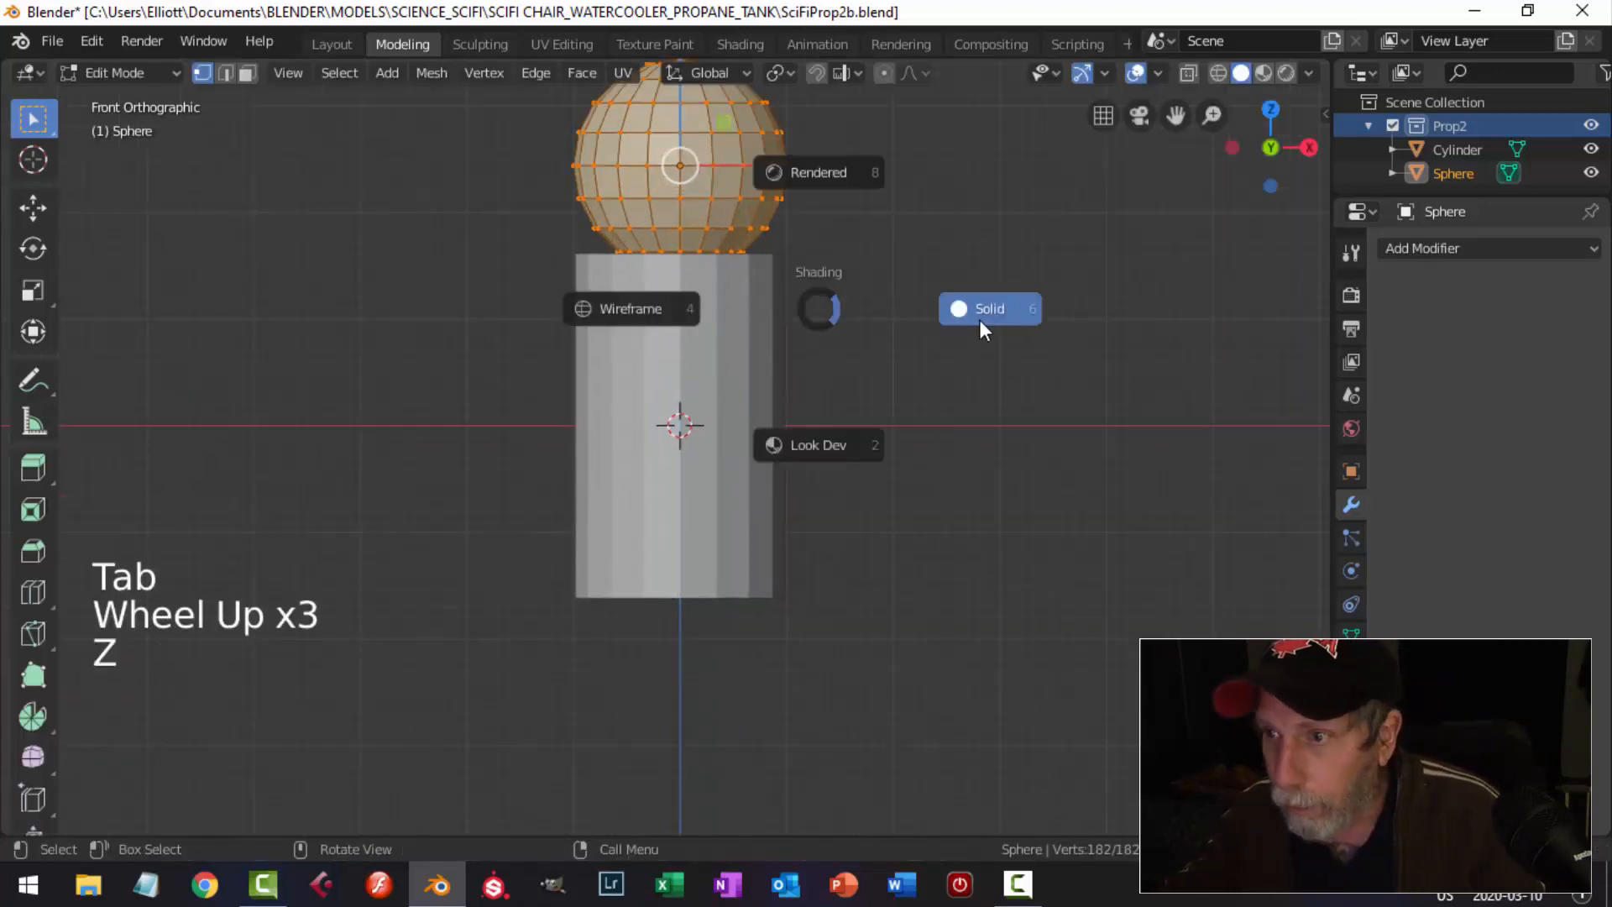
{"action": "left_click", "coordinate": [588, 311]}
{"action": "middle_click_drag", "start_coordinate": [816, 298], "coordinate": [839, 378], "text": "shift"}
{"action": "key", "text": "alt+a"}
{"action": "key", "text": "b"}
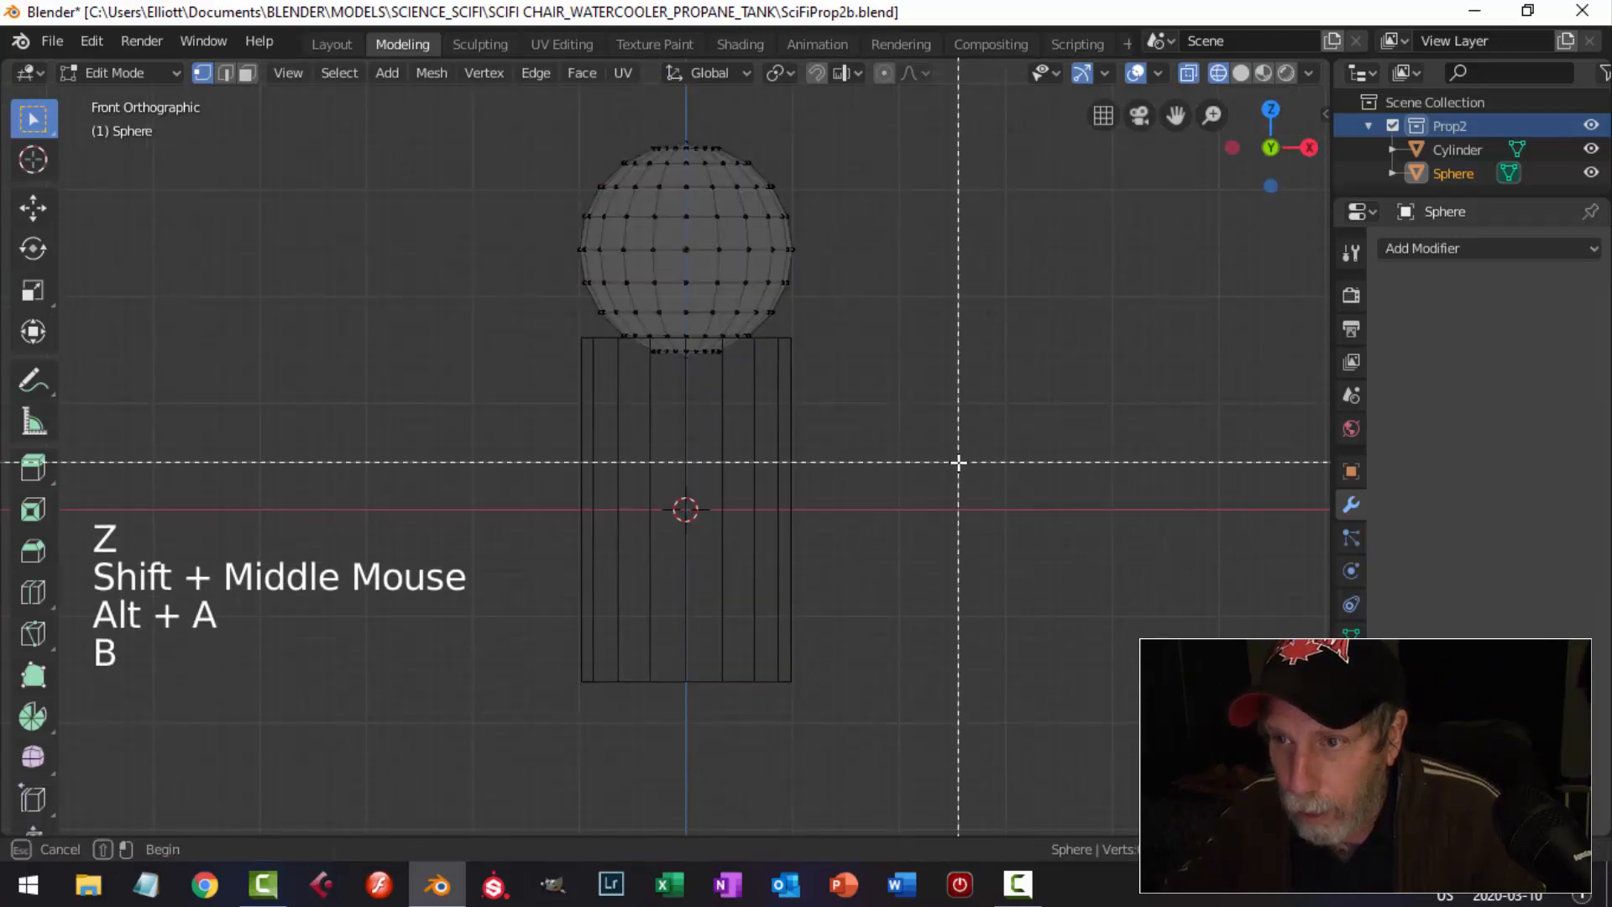
{"action": "left_click_drag", "start_coordinate": [958, 461], "coordinate": [587, 283]}
{"action": "key", "text": "x"}
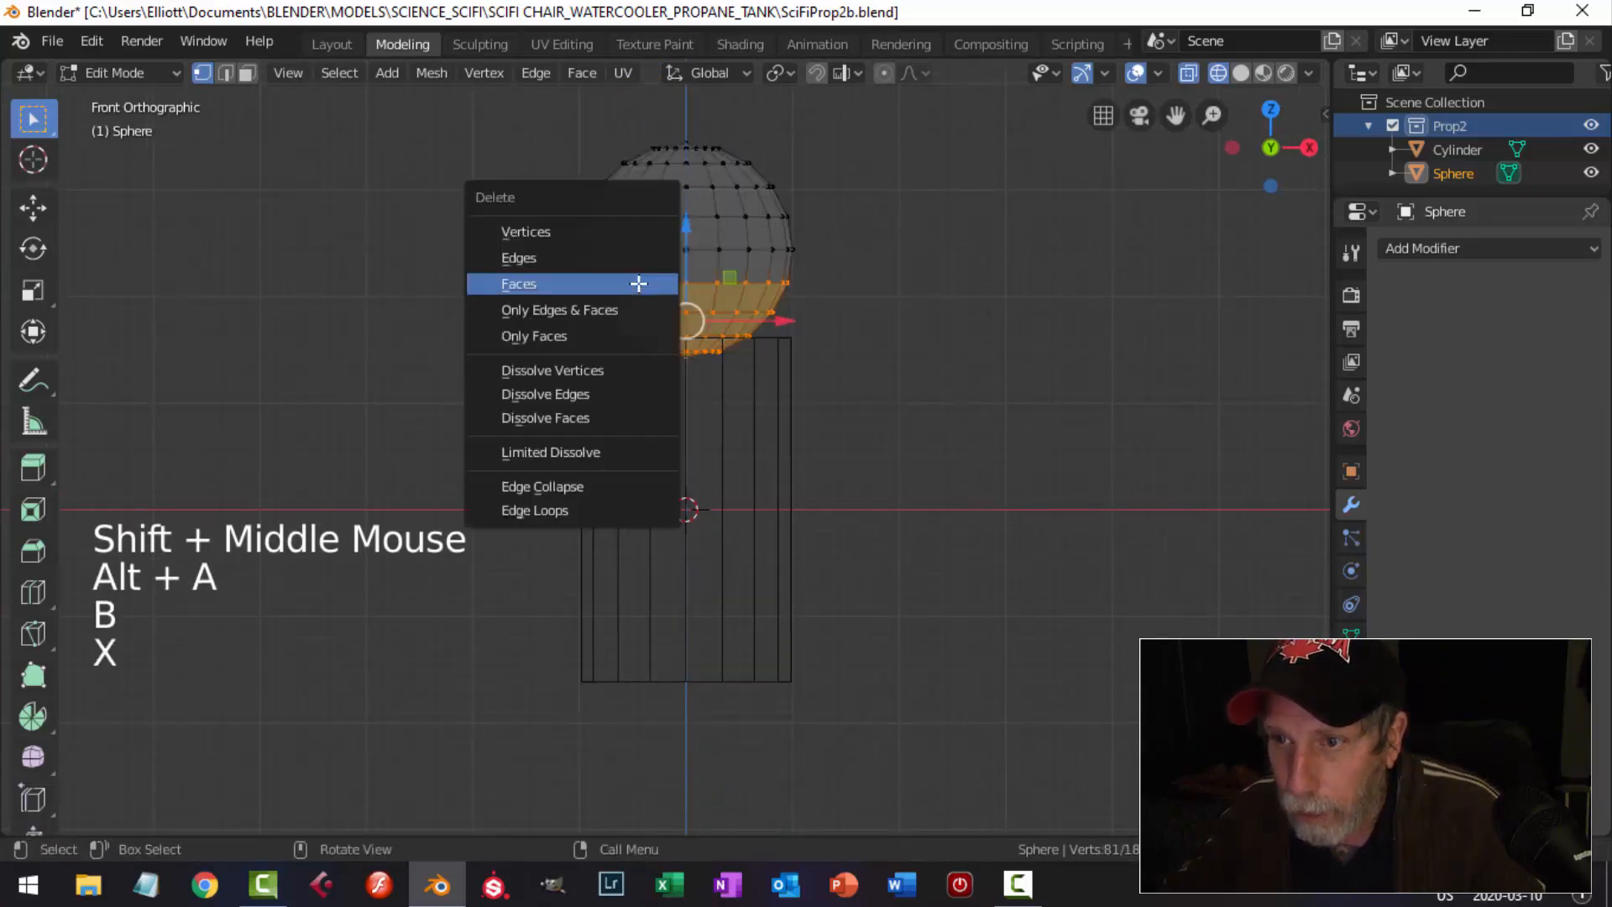
{"action": "left_click", "coordinate": [613, 236]}
Flatten the dome along Z to about 0.55 and lower it about 1.05 m onto the cylinder's upper rim.
{"action": "key", "text": "a"}
{"action": "middle_click_drag", "start_coordinate": [868, 349], "coordinate": [874, 392], "text": "shift"}
{"action": "key", "text": "s"}
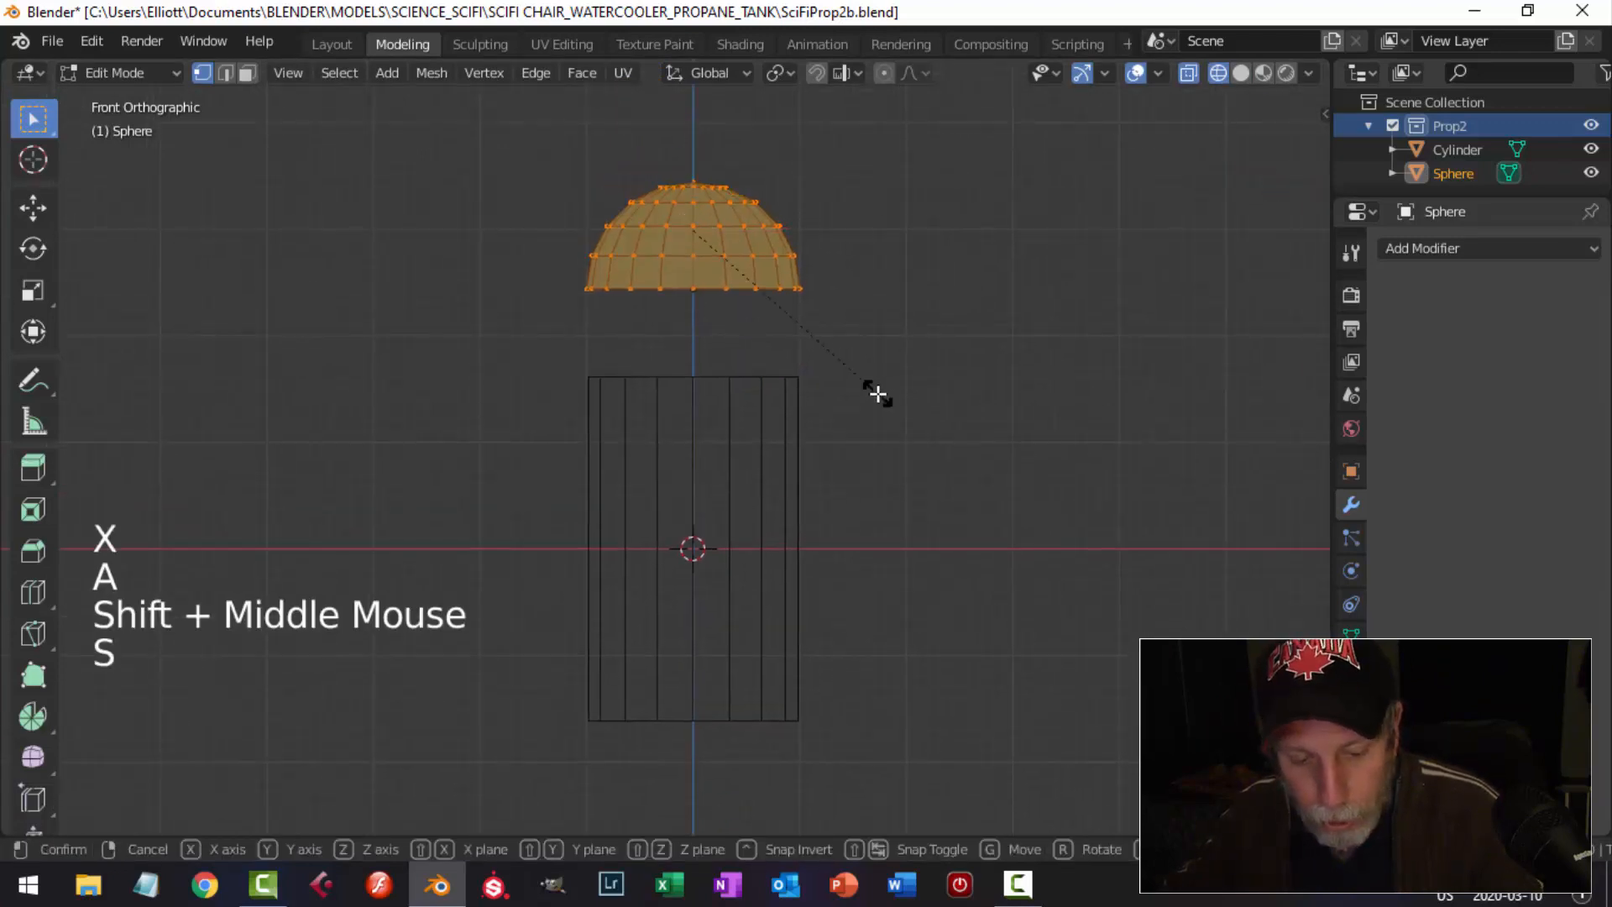
{"action": "key", "text": "z"}
{"action": "left_click", "coordinate": [795, 319]}
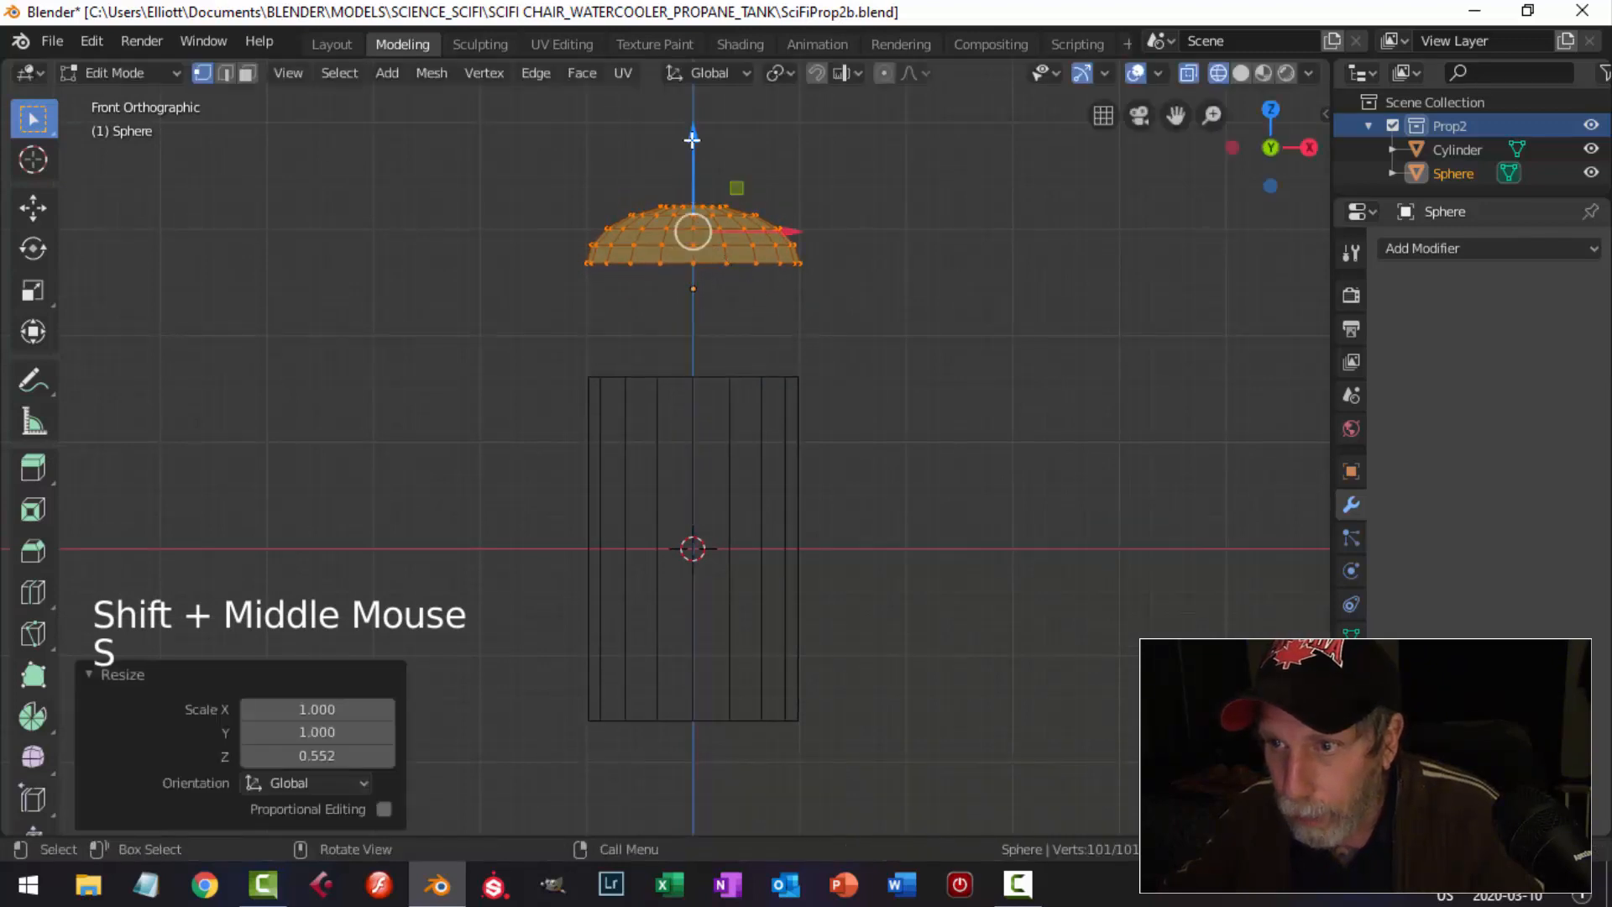
{"action": "left_click_drag", "start_coordinate": [691, 141], "coordinate": [692, 248]}
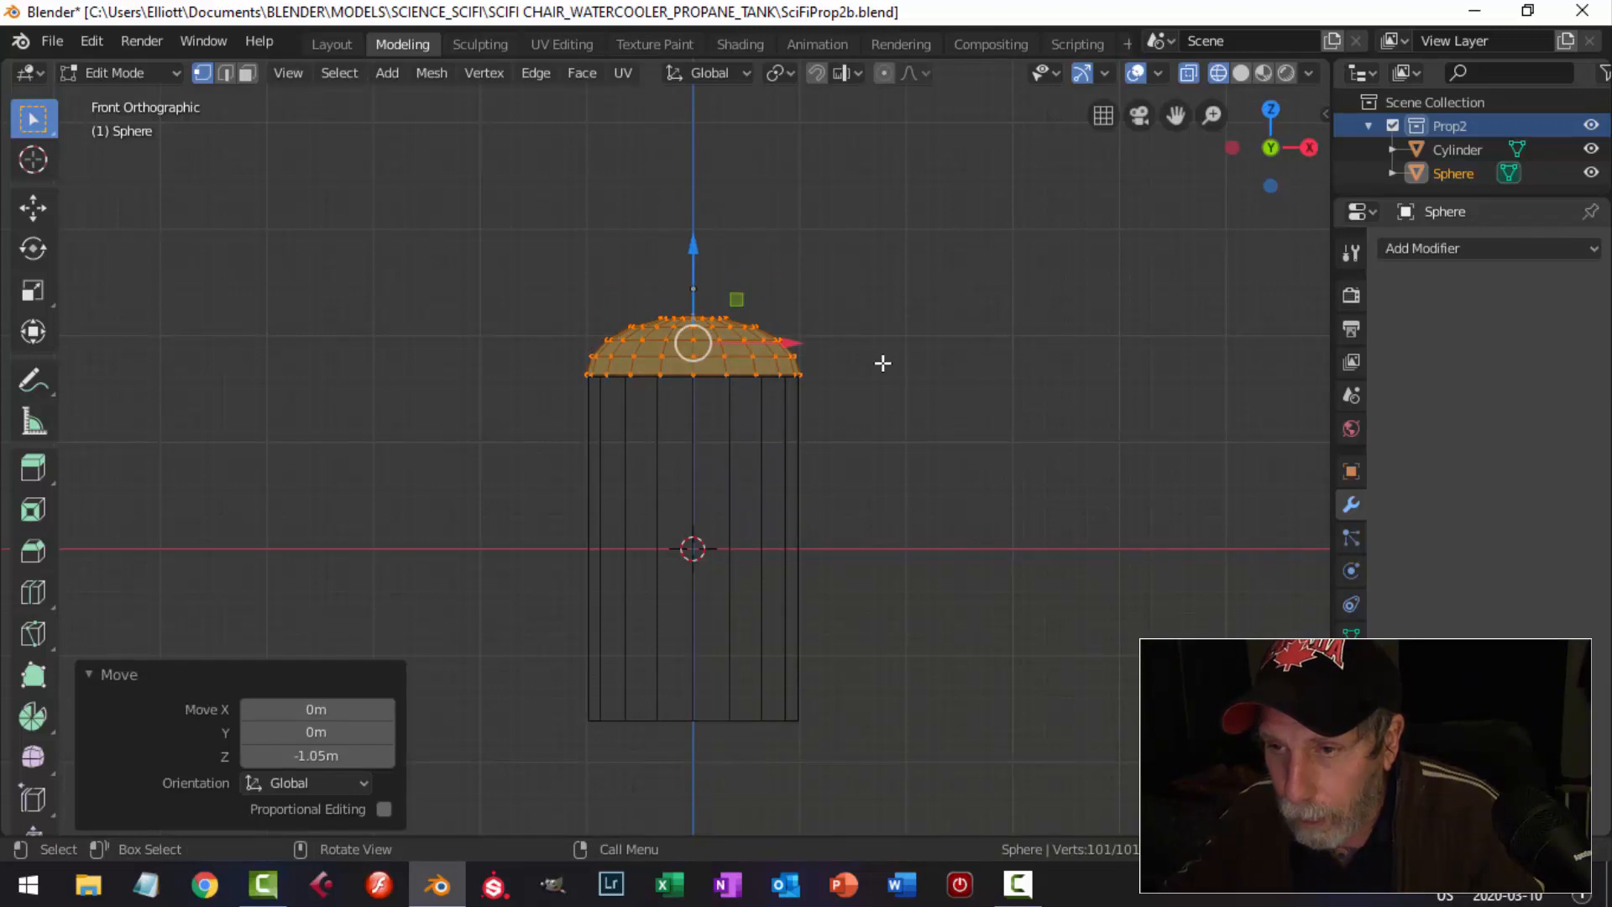
Scale the whole dome uniformly by about 1.024 and return to solid shading in Object Mode.
{"action": "key", "text": "s"}
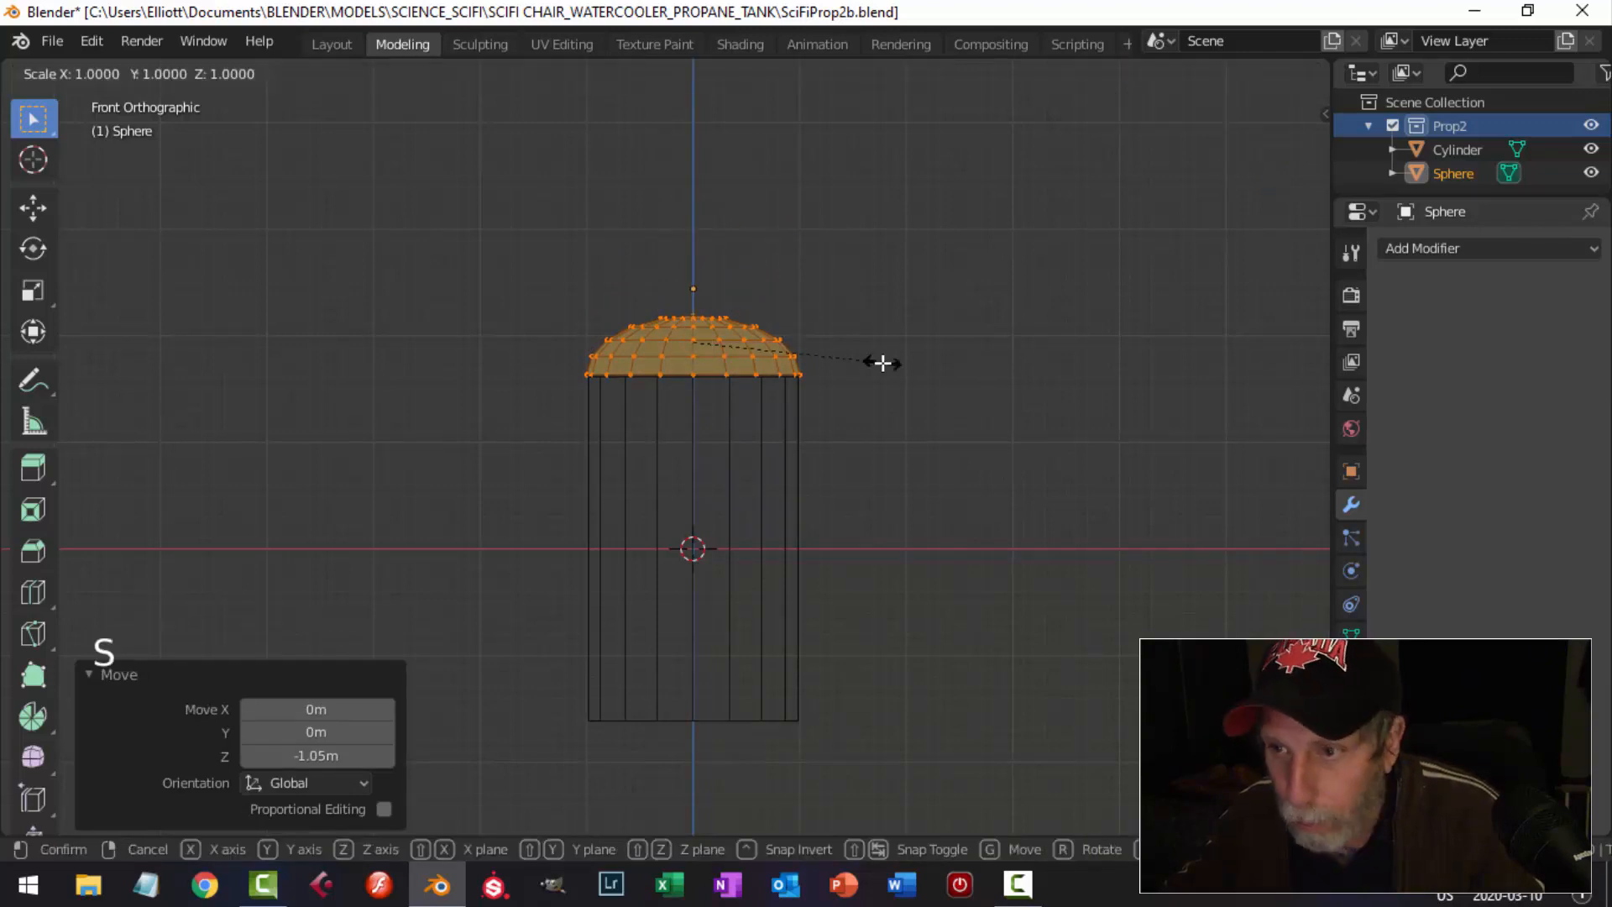
{"action": "left_click", "coordinate": [929, 361]}
{"action": "key", "text": "z"}
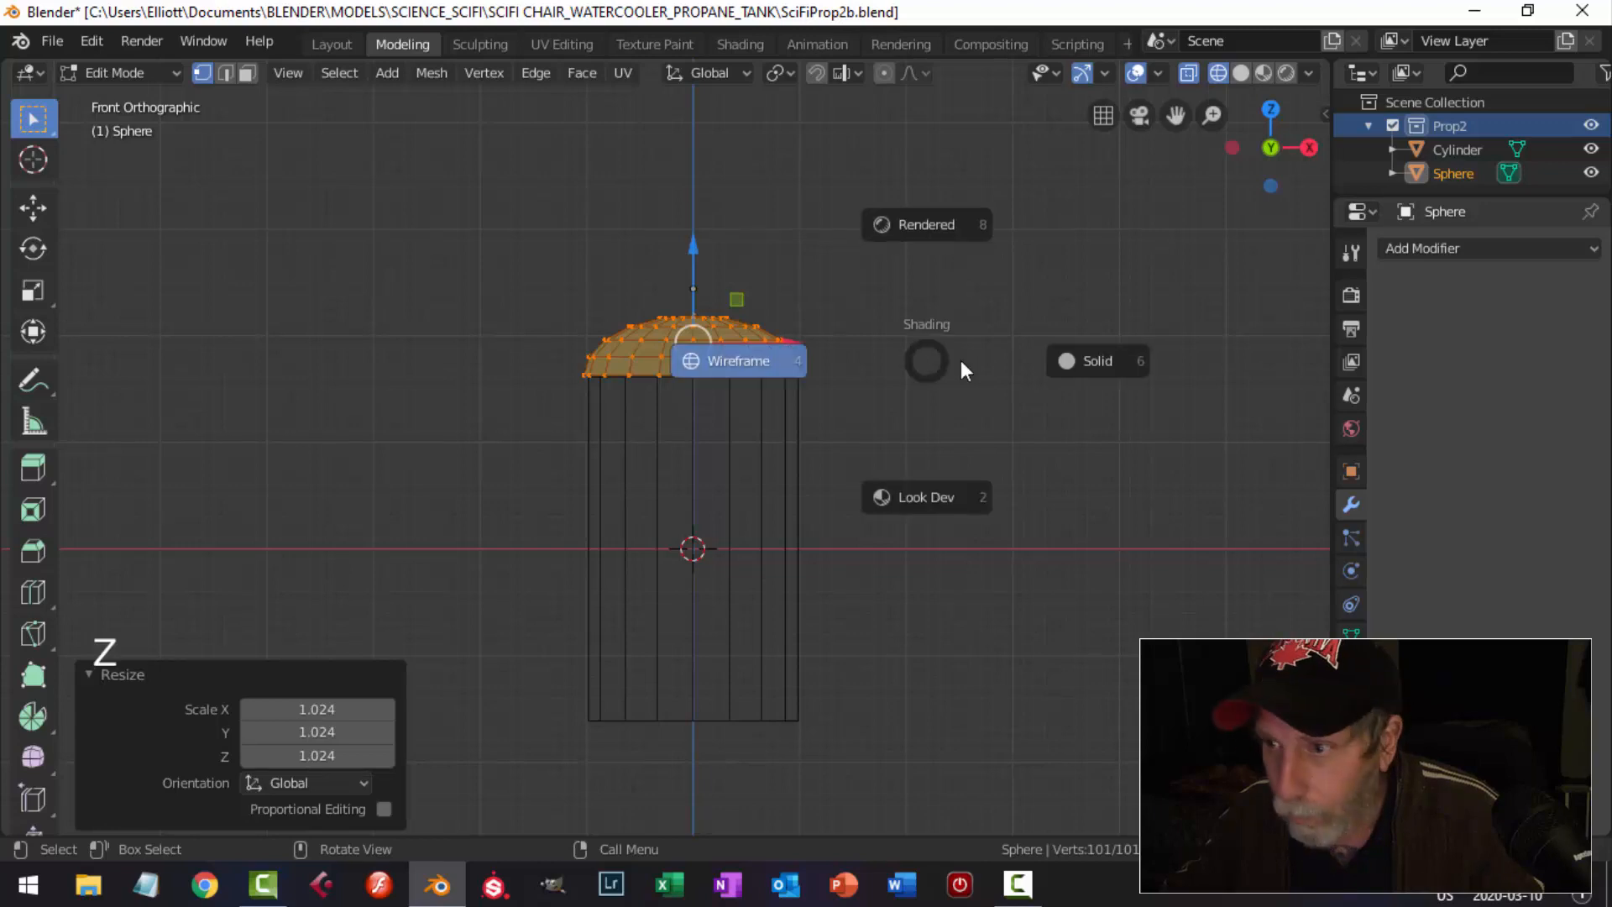
{"action": "left_click", "coordinate": [1082, 357]}
{"action": "key", "text": "Tab"}
{"action": "middle_click_drag", "start_coordinate": [879, 341], "coordinate": [768, 328]}
{"action": "scroll", "coordinate": [768, 371], "scroll_direction": "up", "scroll_amount": 2}
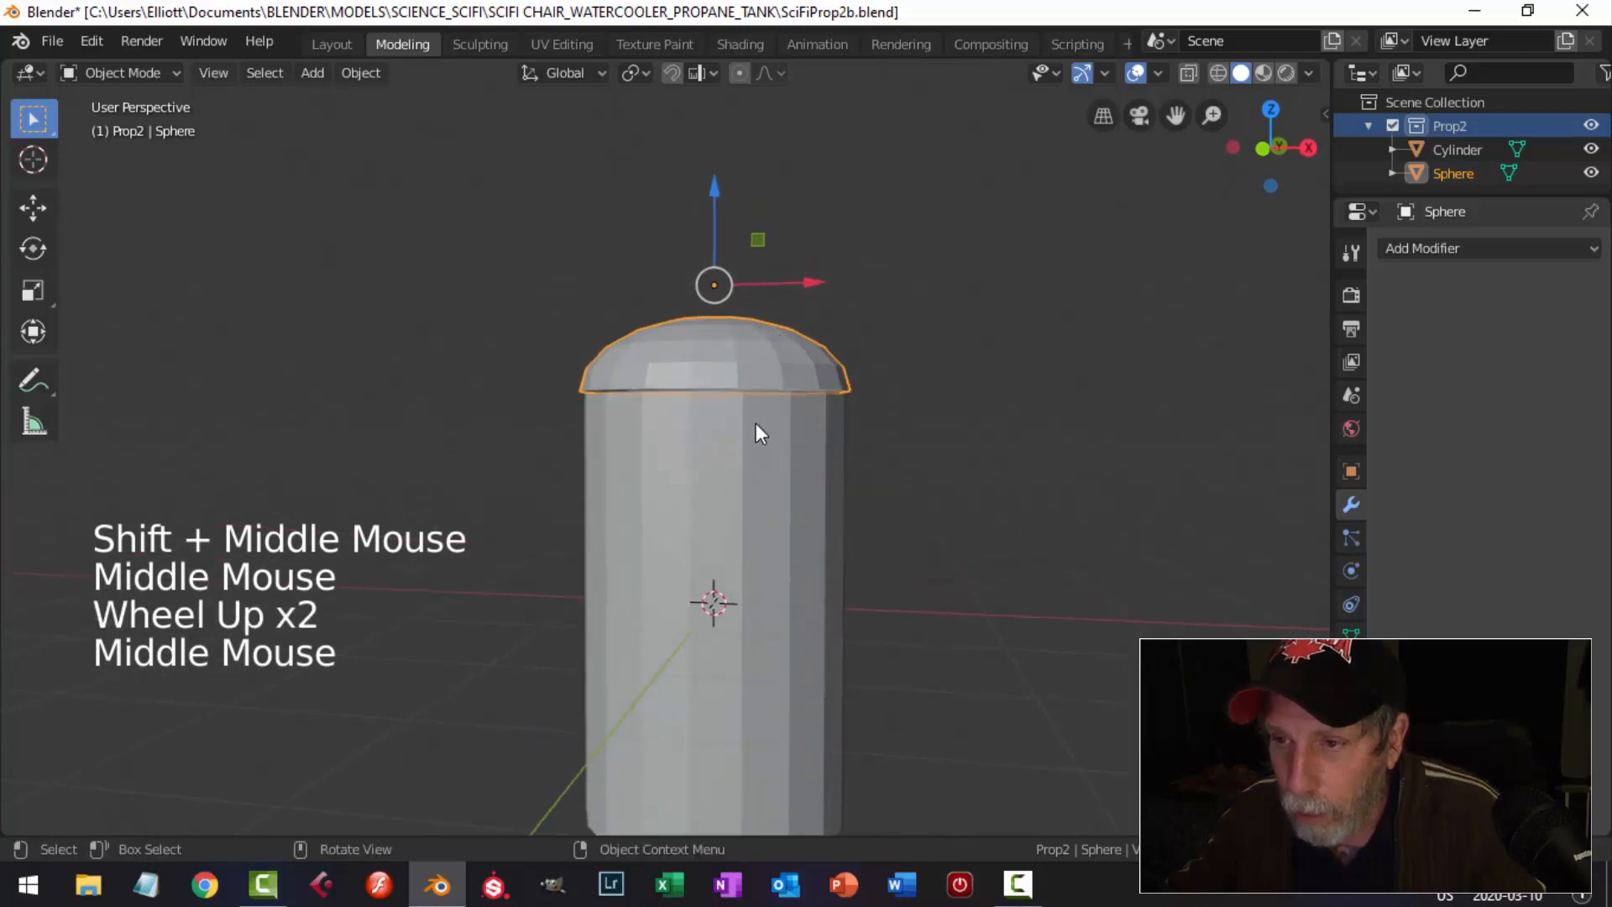
Extrude the dome's open bottom edge loop and scale it slightly inward to form a lip.
{"action": "key", "text": "Tab"}
{"action": "scroll", "coordinate": [781, 403], "scroll_direction": "up", "scroll_amount": 3}
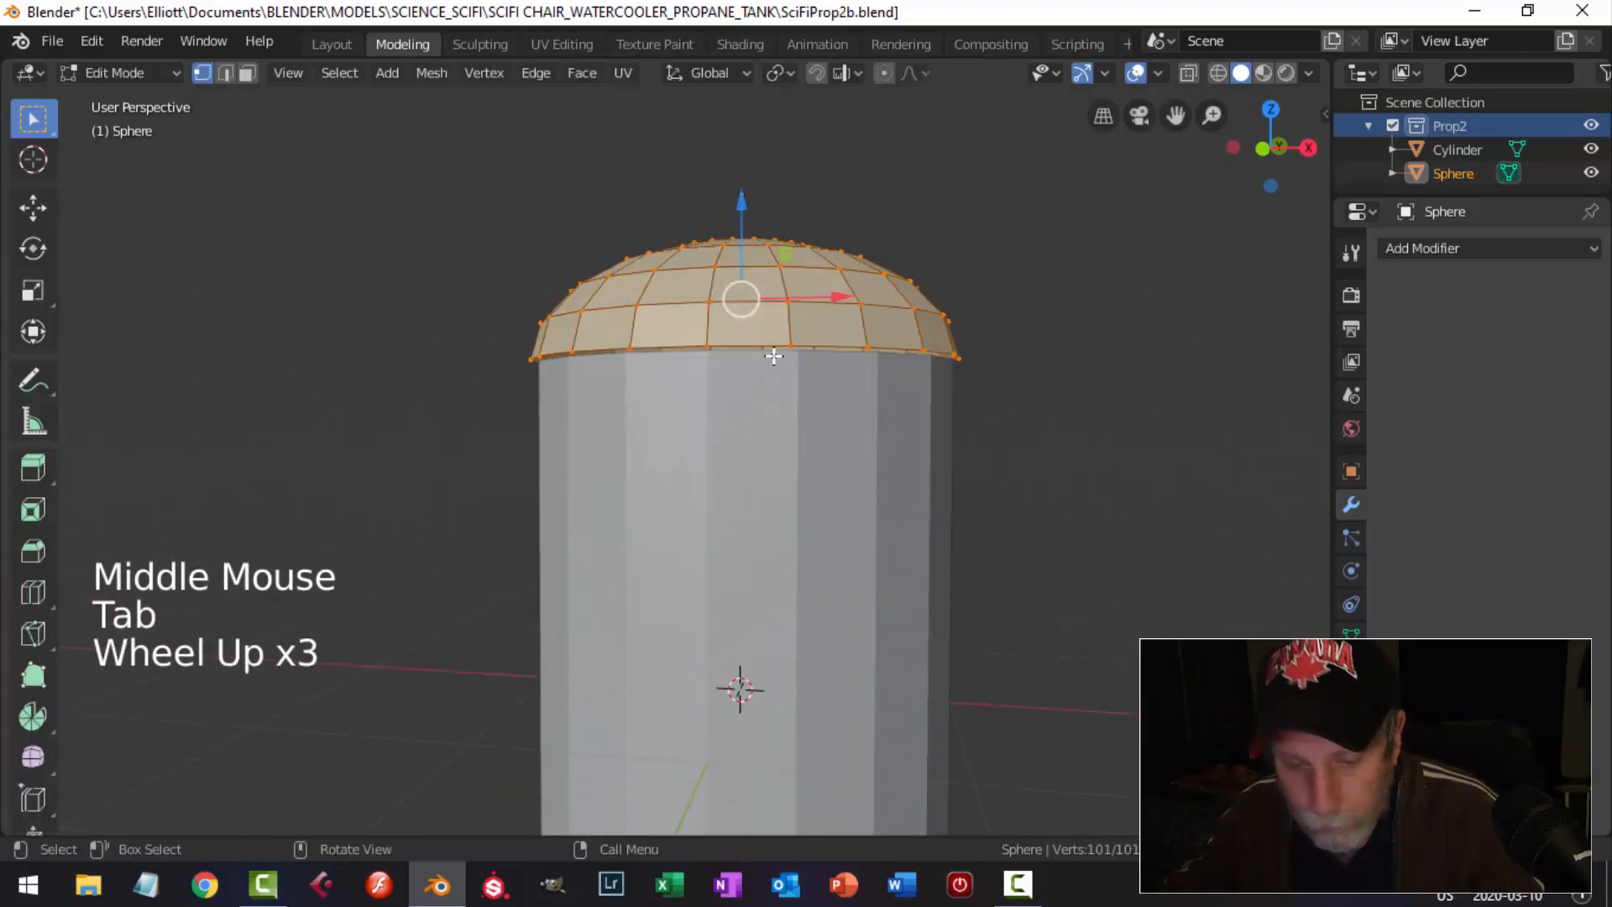
{"action": "key", "text": "2"}
{"action": "left_click", "coordinate": [820, 348], "text": "alt+shift"}
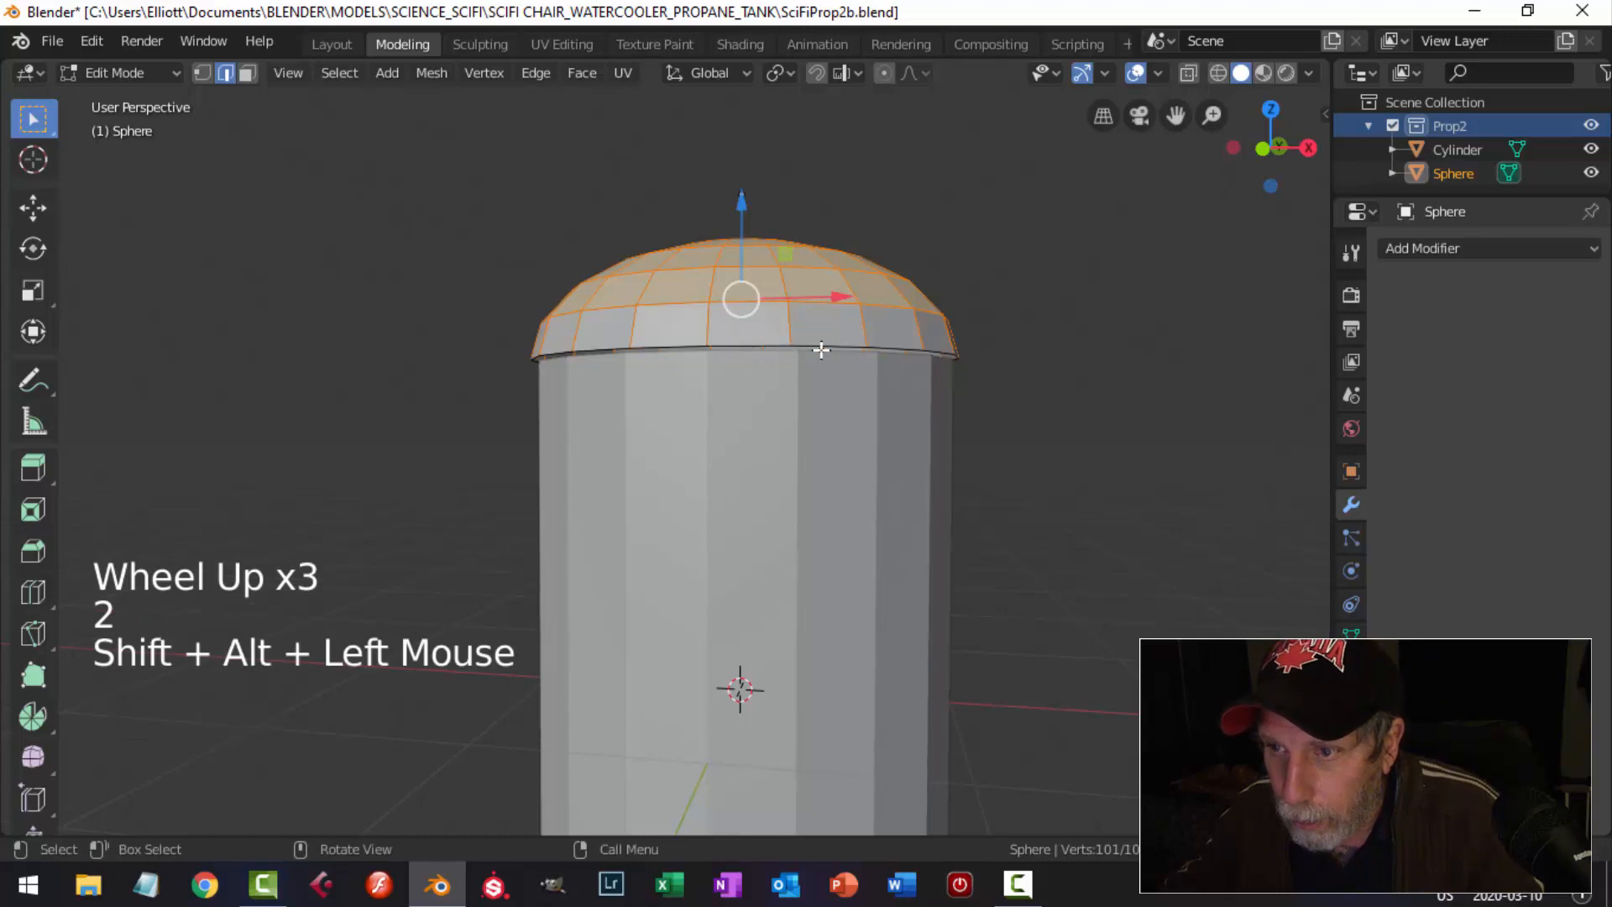
{"action": "key", "text": "alt+a"}
{"action": "key", "text": "2"}
{"action": "left_click", "coordinate": [820, 349], "text": "alt+shift"}
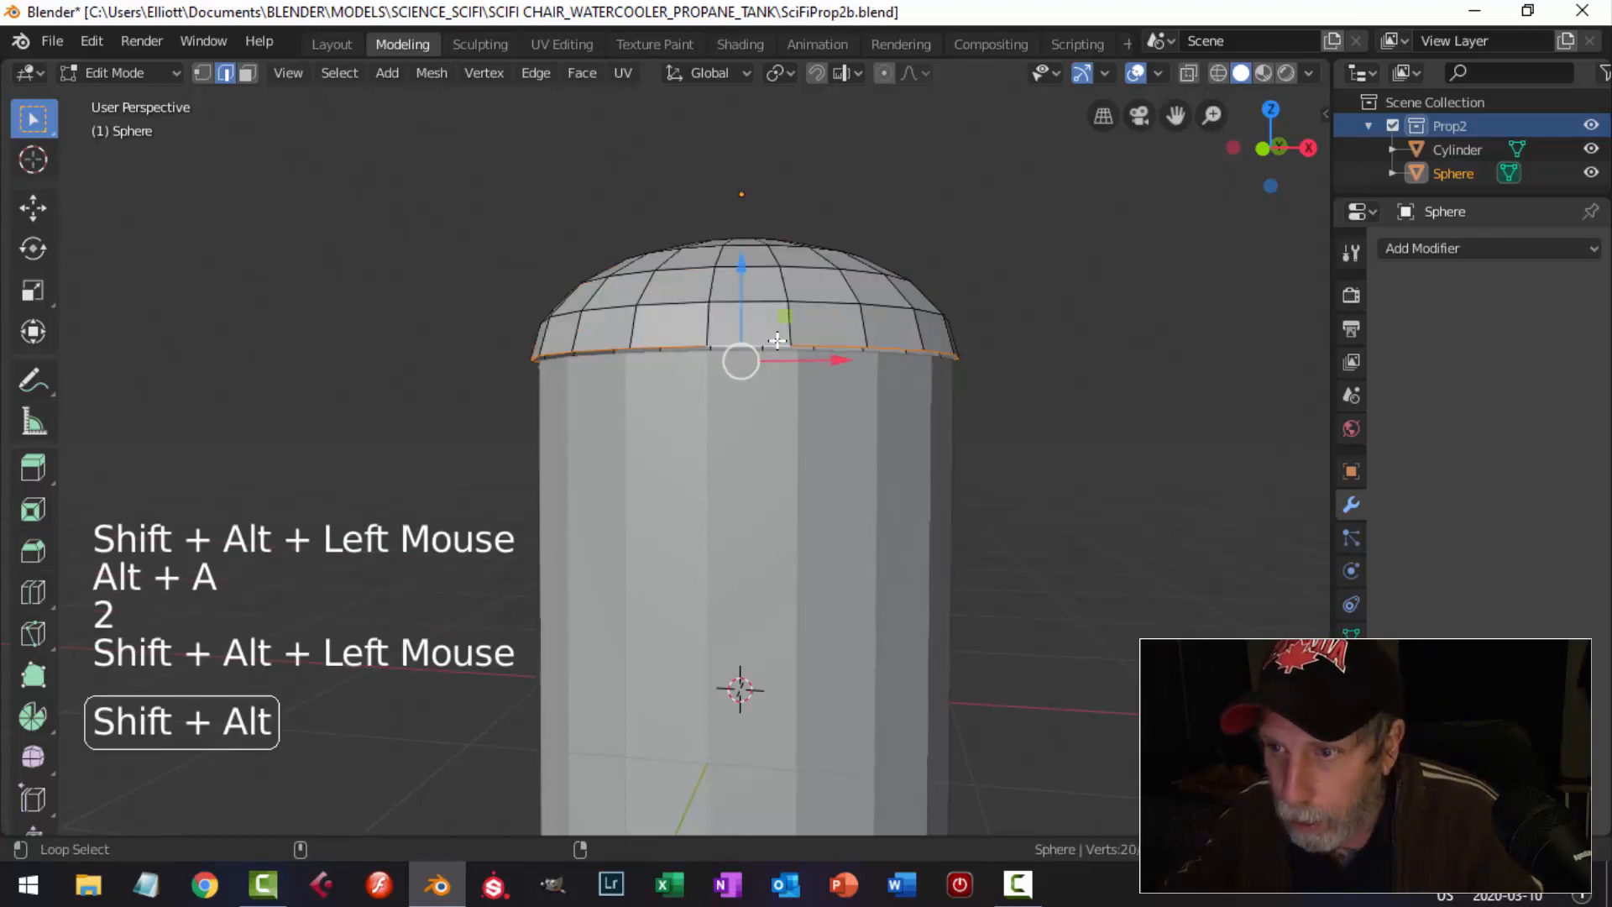
{"action": "middle_click_drag", "start_coordinate": [820, 349], "coordinate": [871, 396]}
{"action": "key", "text": "e"}
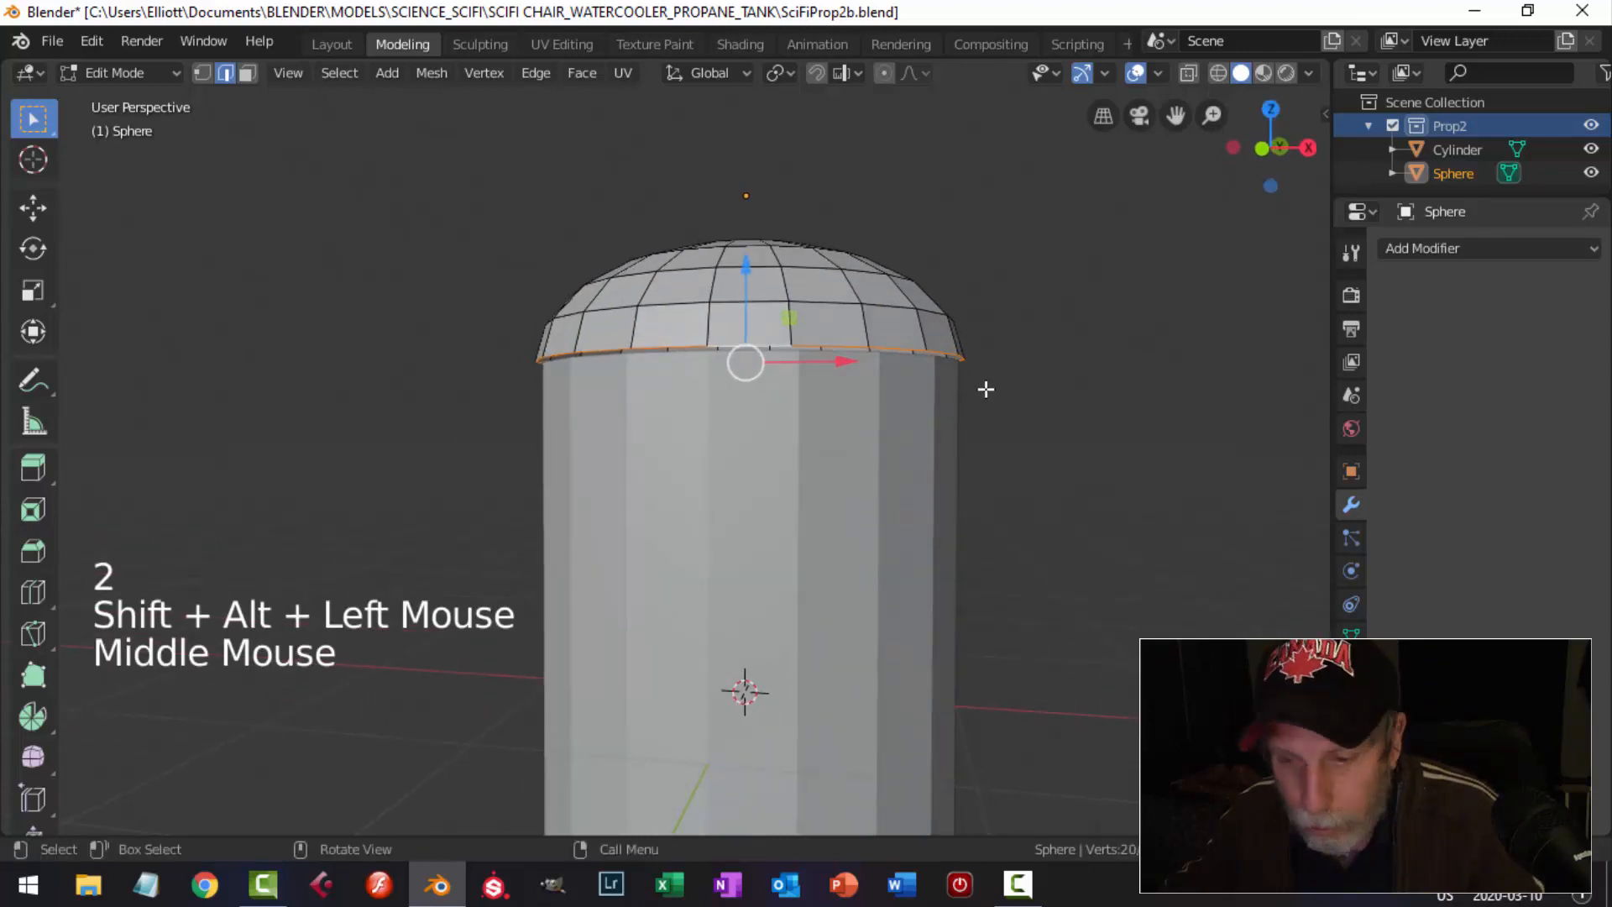
{"action": "key", "text": "s"}
{"action": "left_click", "coordinate": [951, 390]}
{"action": "key", "text": "alt+a"}
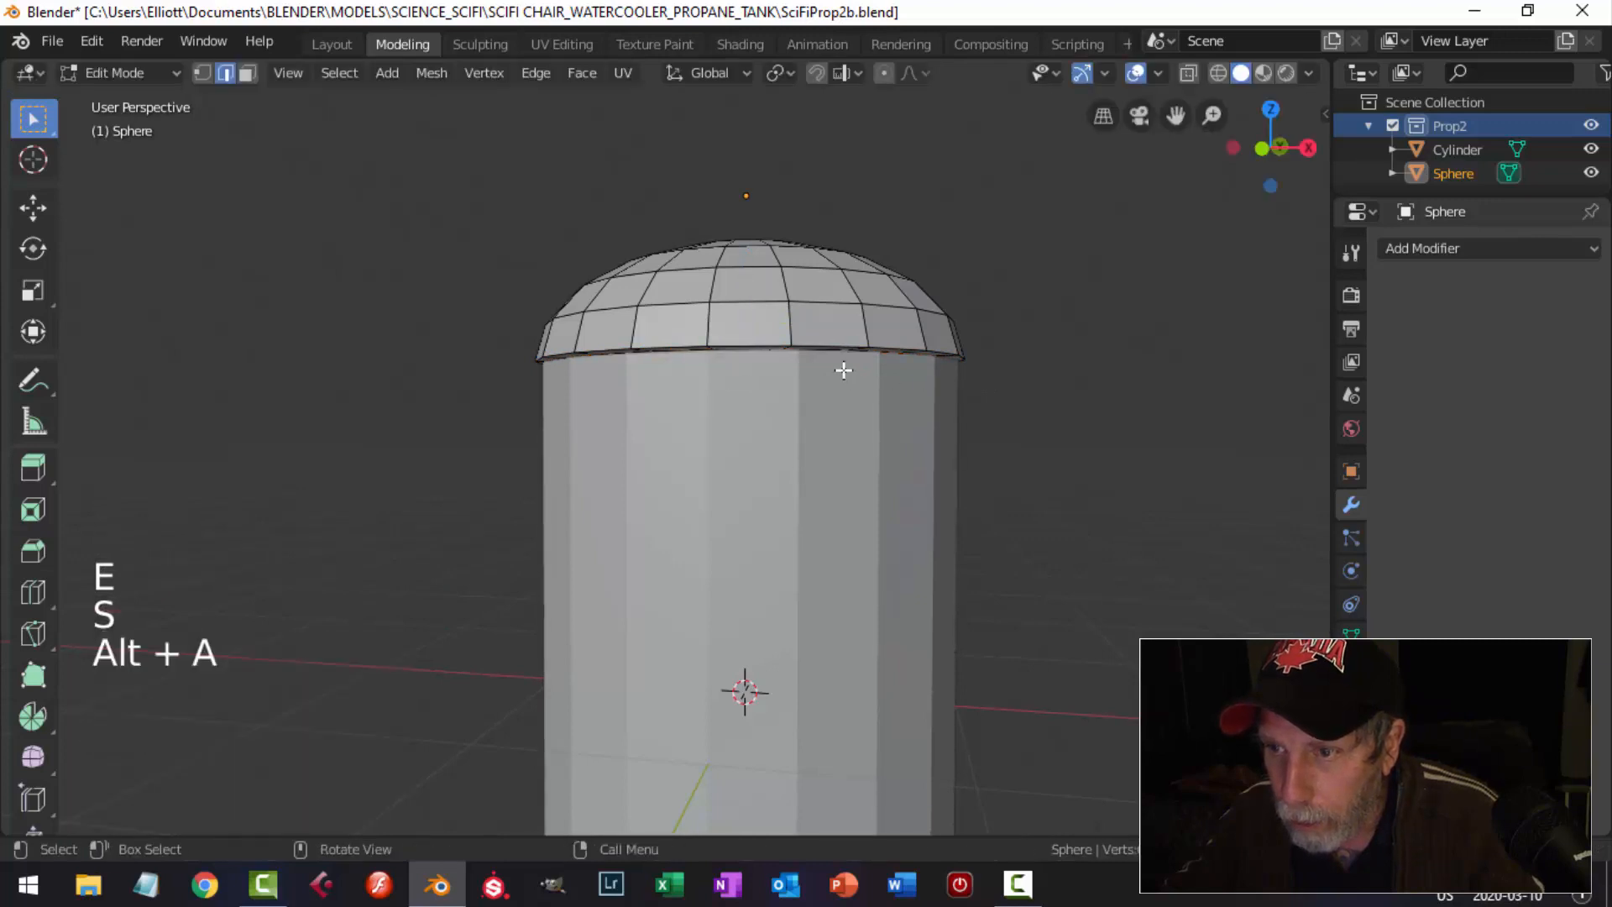
Bevel the dome's outer rim edge loop with a width of about 0.008 m and one segment.
{"action": "left_click", "coordinate": [820, 347], "text": "alt+shift"}
{"action": "middle_click_drag", "start_coordinate": [820, 347], "coordinate": [760, 453]}
{"action": "scroll", "coordinate": [845, 403], "scroll_direction": "up", "scroll_amount": 3}
{"action": "scroll", "coordinate": [812, 351], "scroll_direction": "up", "scroll_amount": 3}
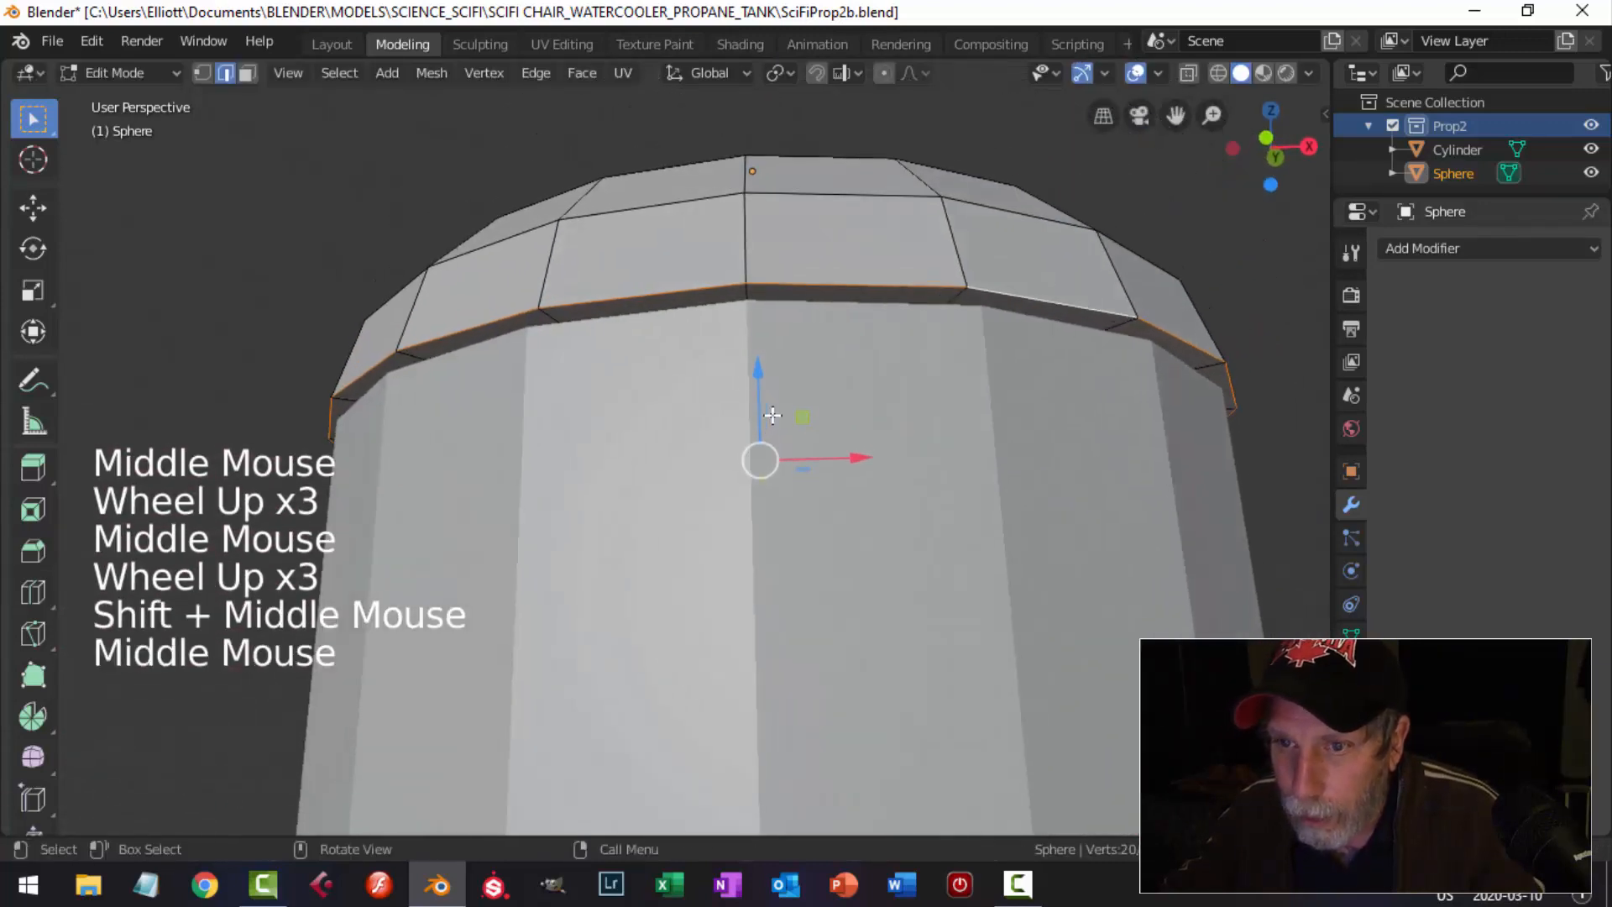
{"action": "key", "text": "ctrl+b"}
{"action": "key", "text": "shift"}
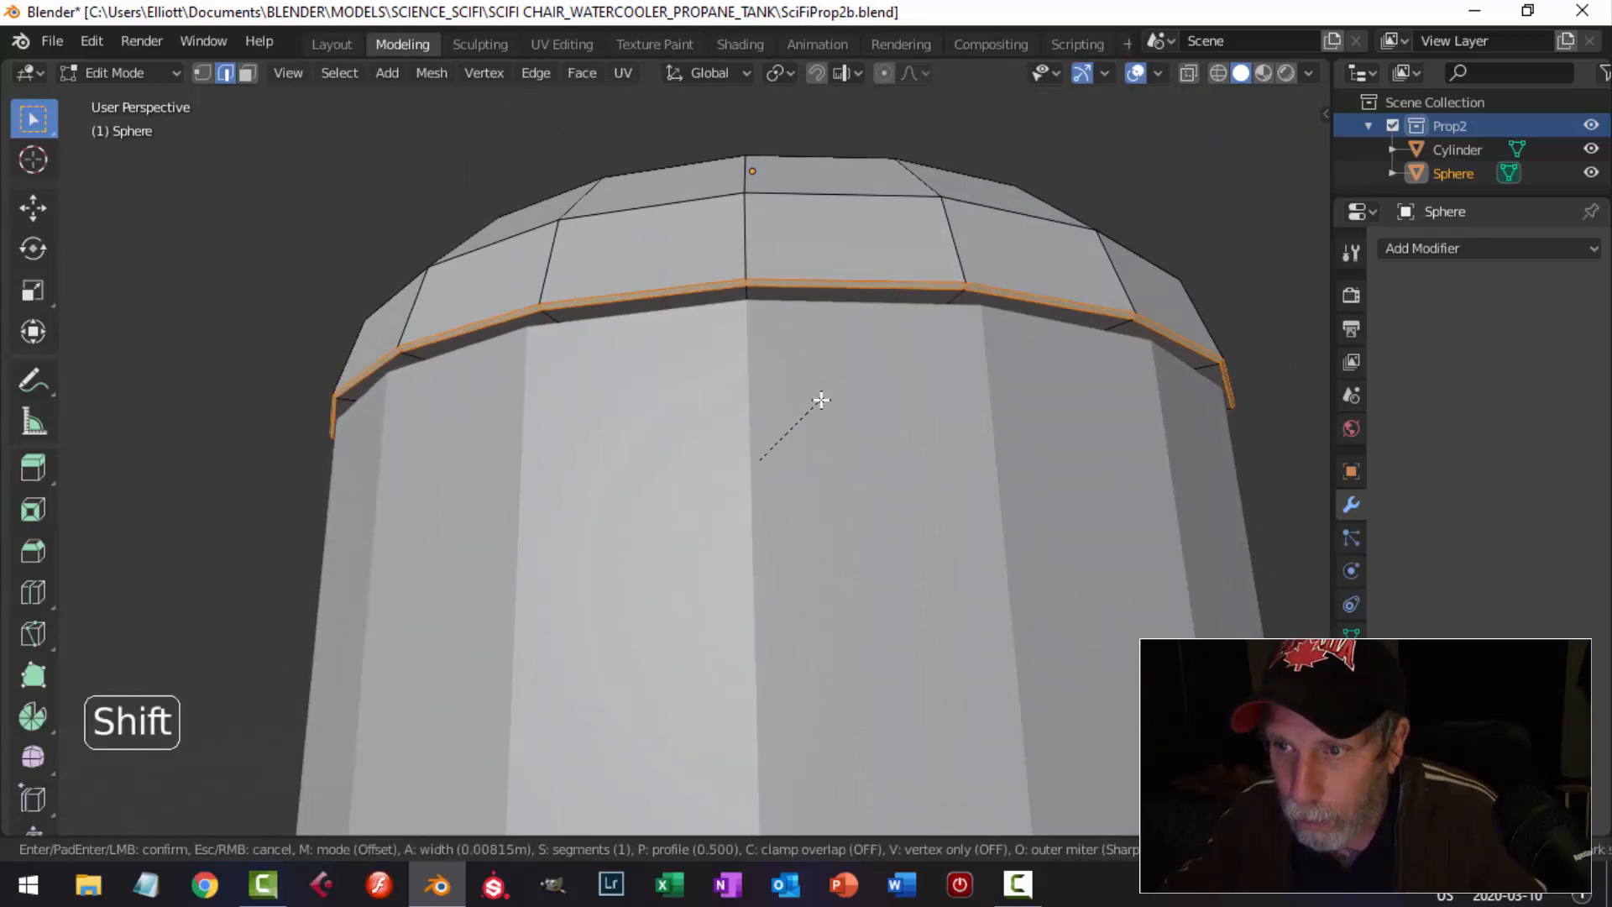
{"action": "left_click", "coordinate": [820, 400]}
{"action": "key", "text": "alt+a"}
{"action": "scroll", "coordinate": [817, 385], "scroll_direction": "down", "scroll_amount": 3}
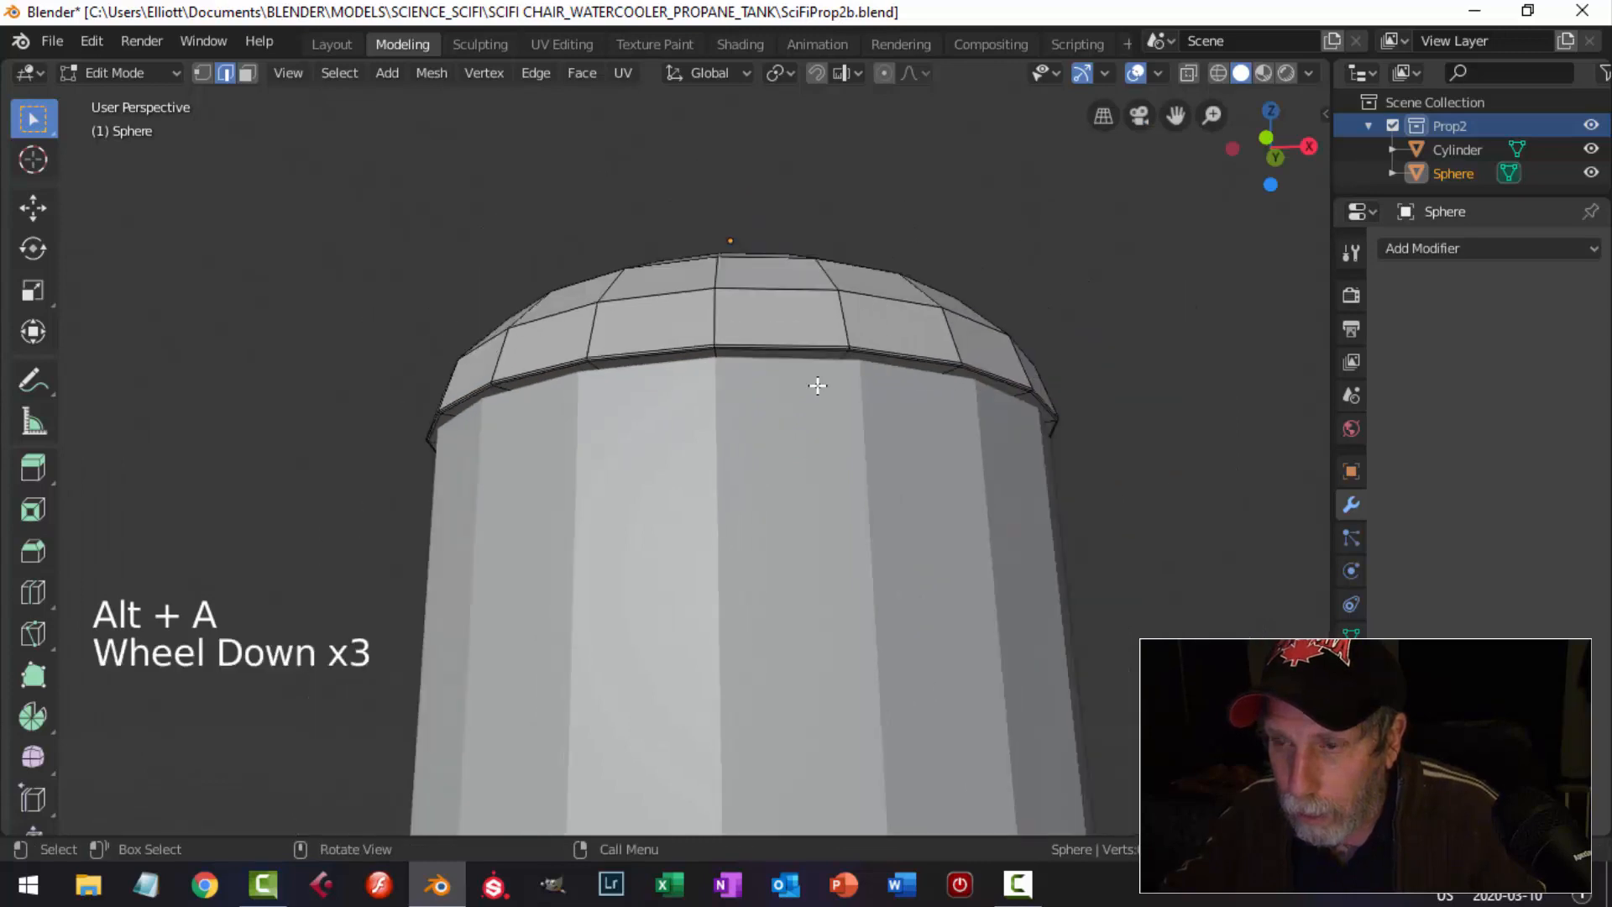
{"action": "middle_click_drag", "start_coordinate": [816, 385], "coordinate": [823, 452]}
{"action": "key", "text": "Tab"}
{"action": "scroll", "coordinate": [816, 440], "scroll_direction": "down", "scroll_amount": 1}
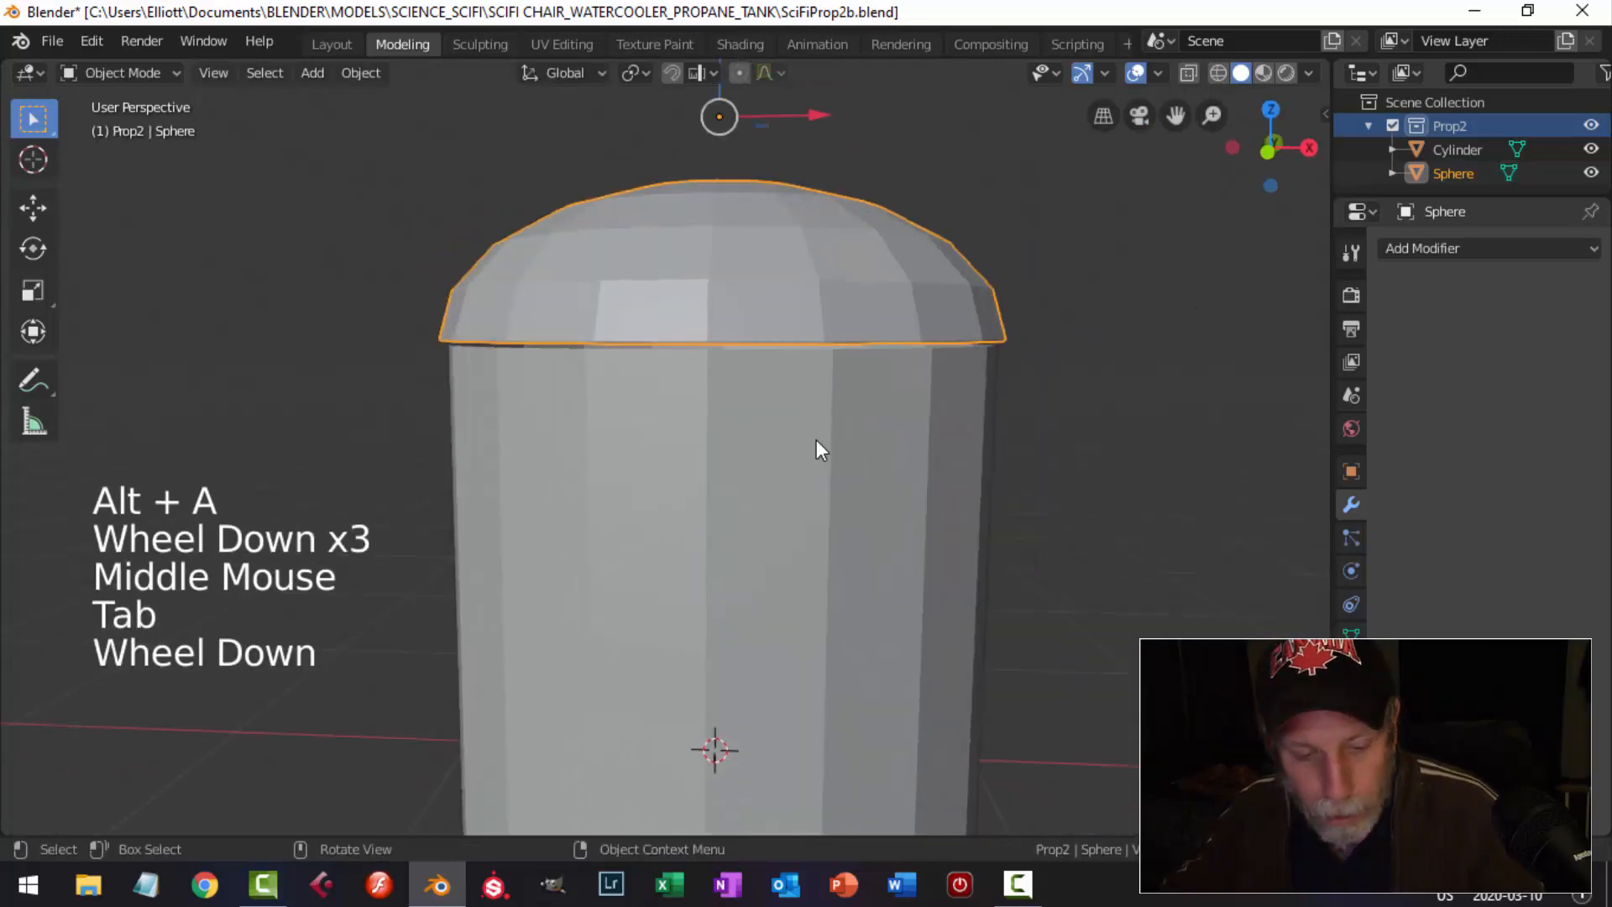
Add a level 2 subdivision surface to the dome and shade it smooth.
{"action": "key", "text": "ctrl+2"}
{"action": "right_click", "coordinate": [824, 275]}
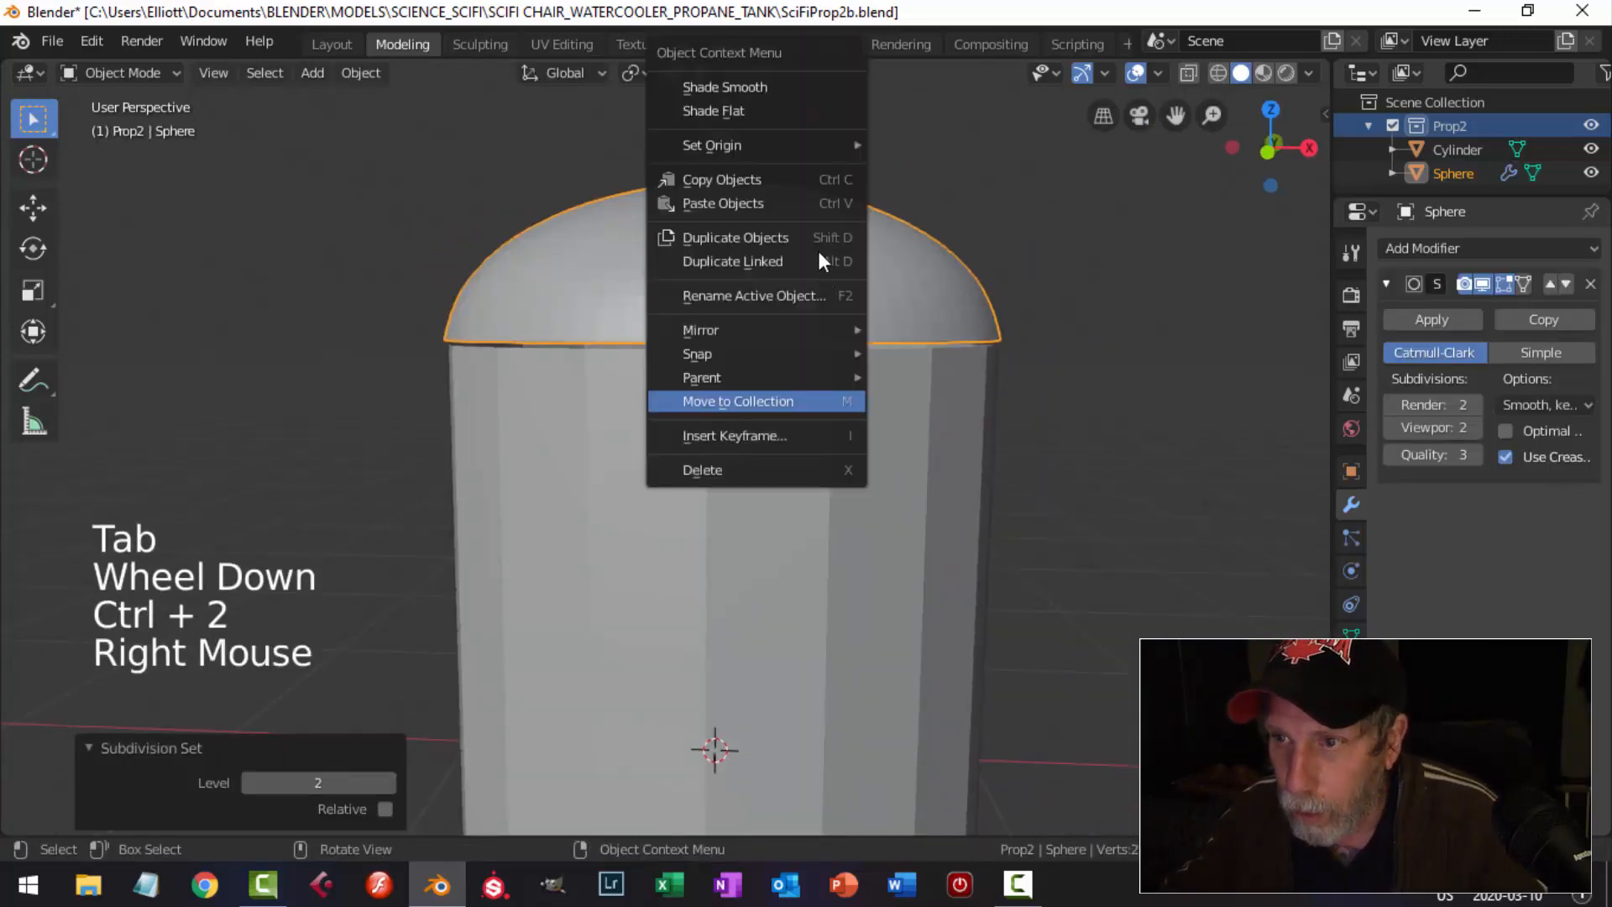
{"action": "left_click", "coordinate": [758, 87]}
{"action": "key", "text": "alt+a"}
{"action": "scroll", "coordinate": [807, 313], "scroll_direction": "down", "scroll_amount": 3}
{"action": "middle_click_drag", "start_coordinate": [805, 317], "coordinate": [752, 365]}
Duplicate the smoothed dome cap in place.
{"action": "left_click", "coordinate": [759, 337]}
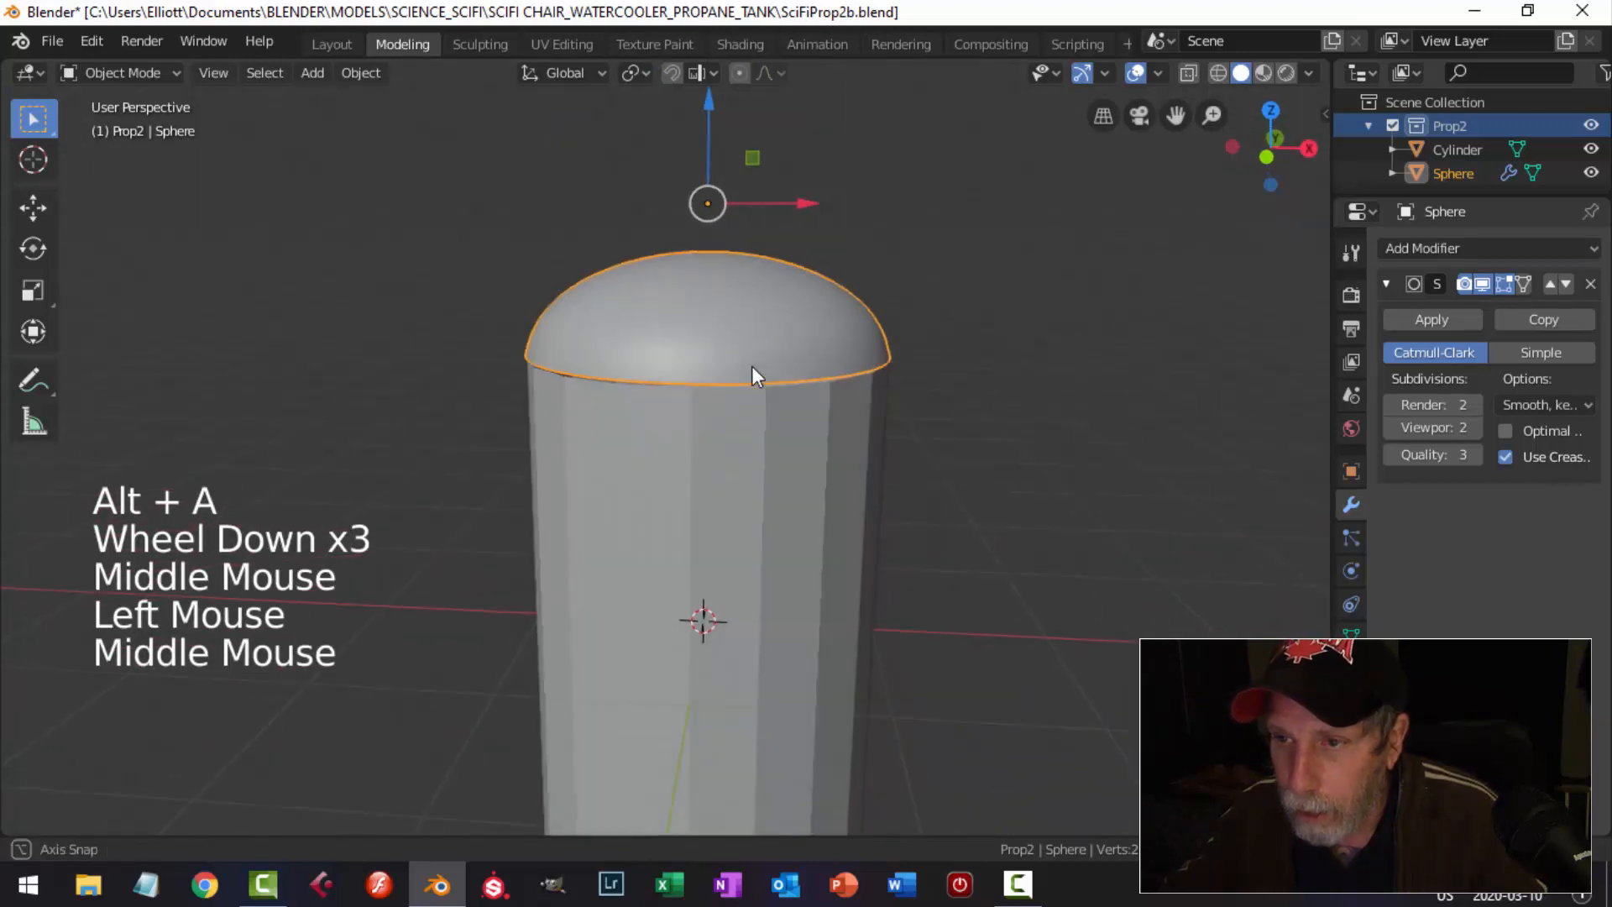
{"action": "key", "text": "shift+d"}
{"action": "scroll", "coordinate": [734, 324], "scroll_direction": "down", "scroll_amount": 2}
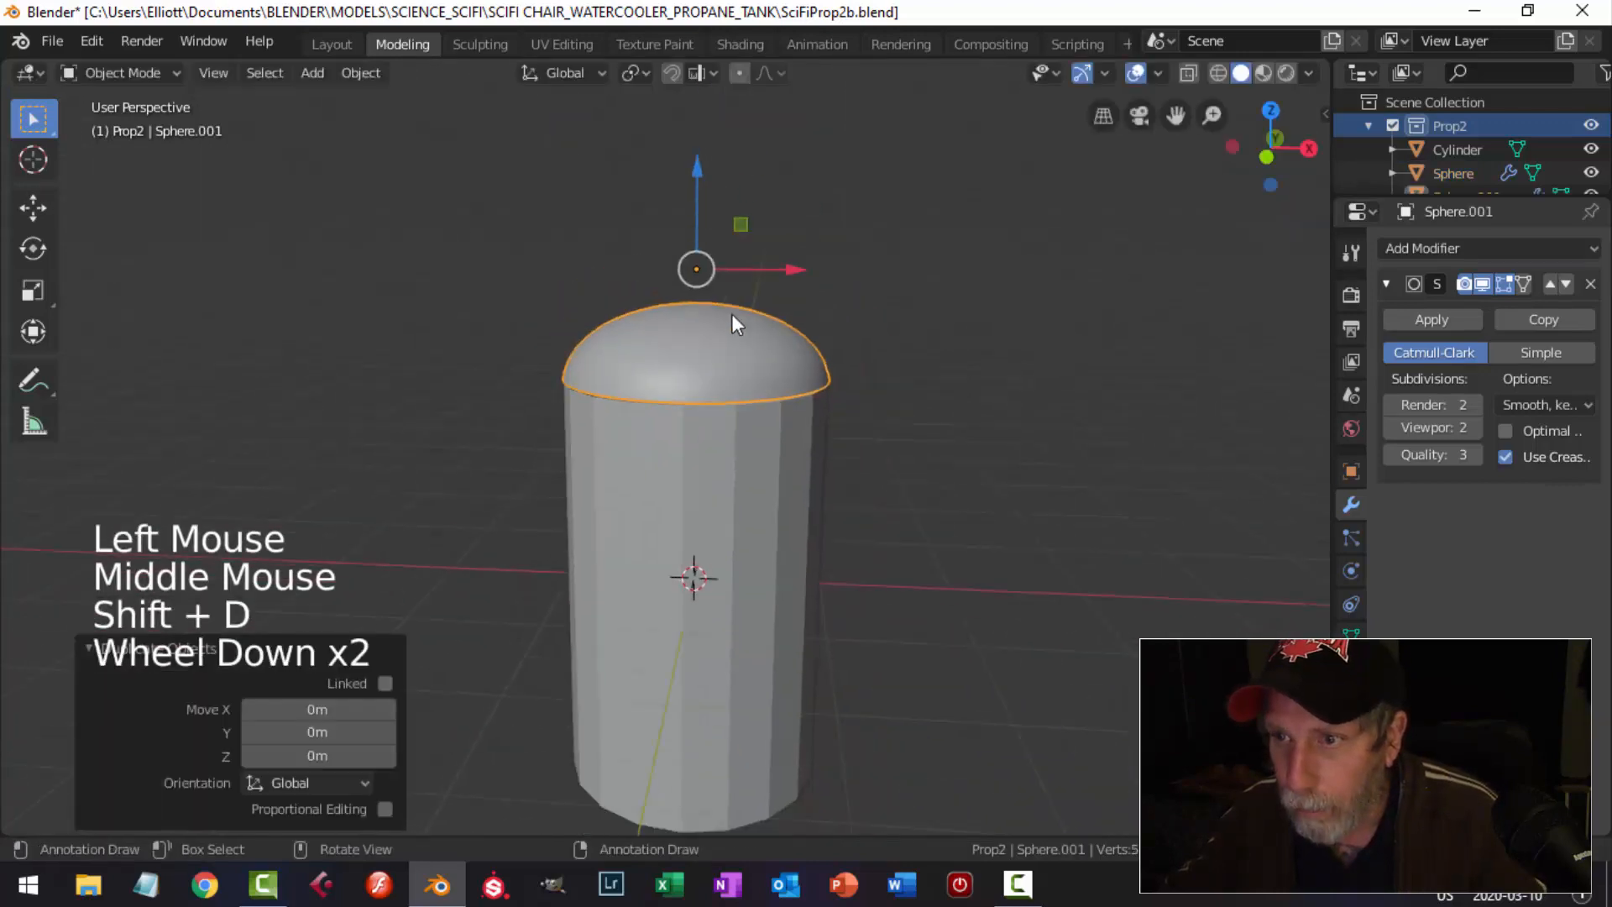
Raise the duplicated cap, scale its mesh to about 0.648 and move it up about 0.203 m above the dome.
{"action": "left_click_drag", "start_coordinate": [697, 163], "coordinate": [699, 134]}
{"action": "key", "text": "Tab"}
{"action": "key", "text": "a"}
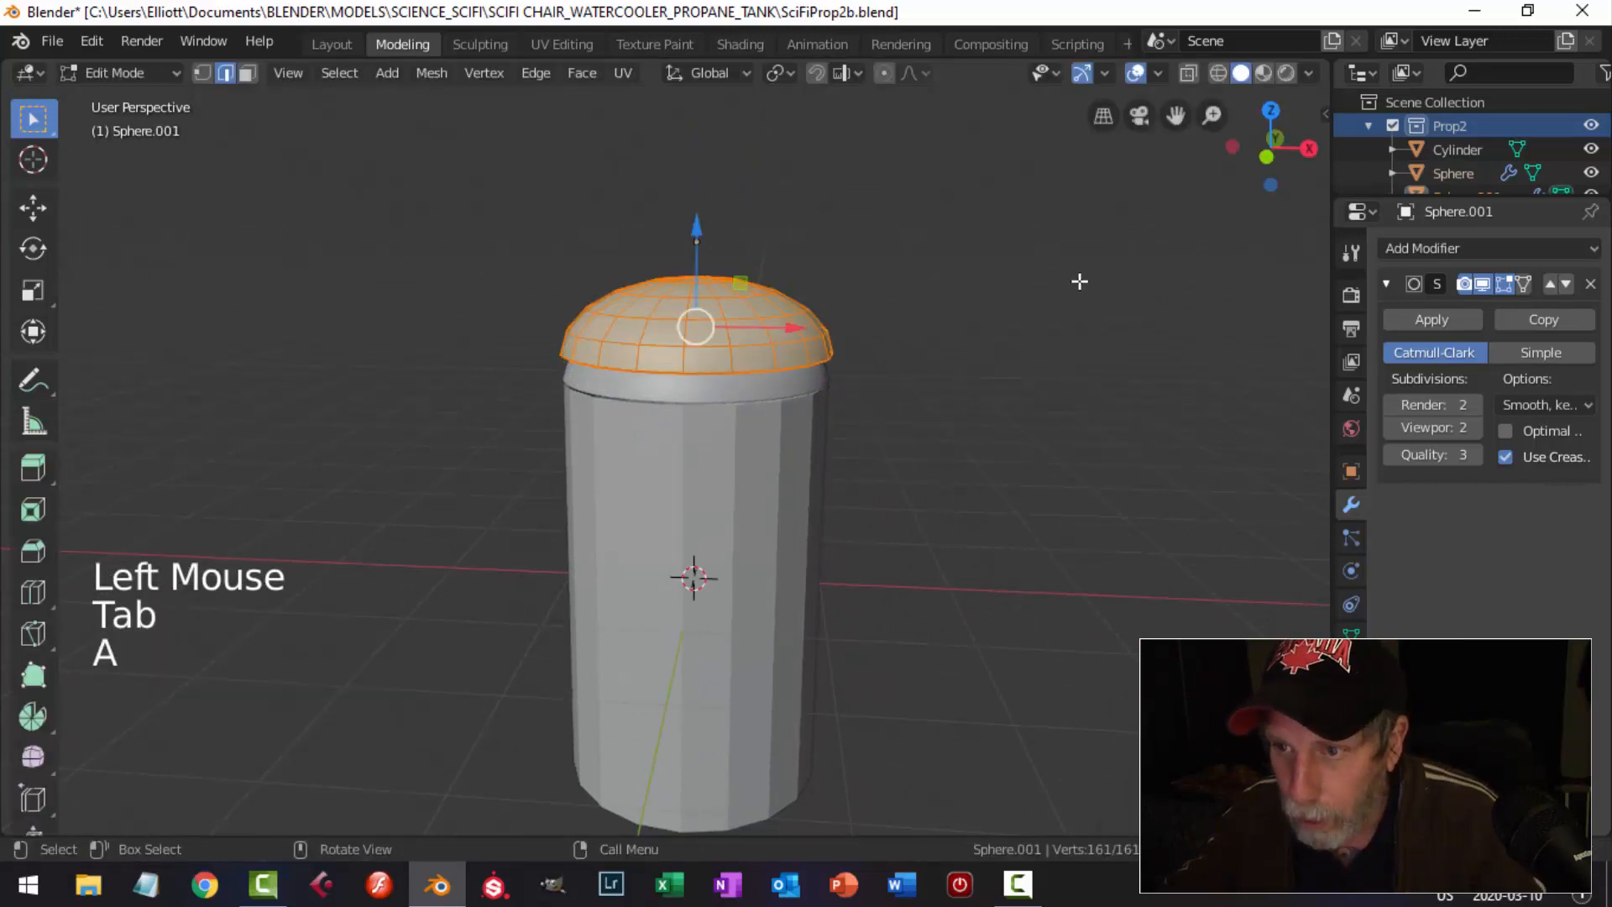
{"action": "key", "text": "s"}
{"action": "left_click", "coordinate": [942, 285]}
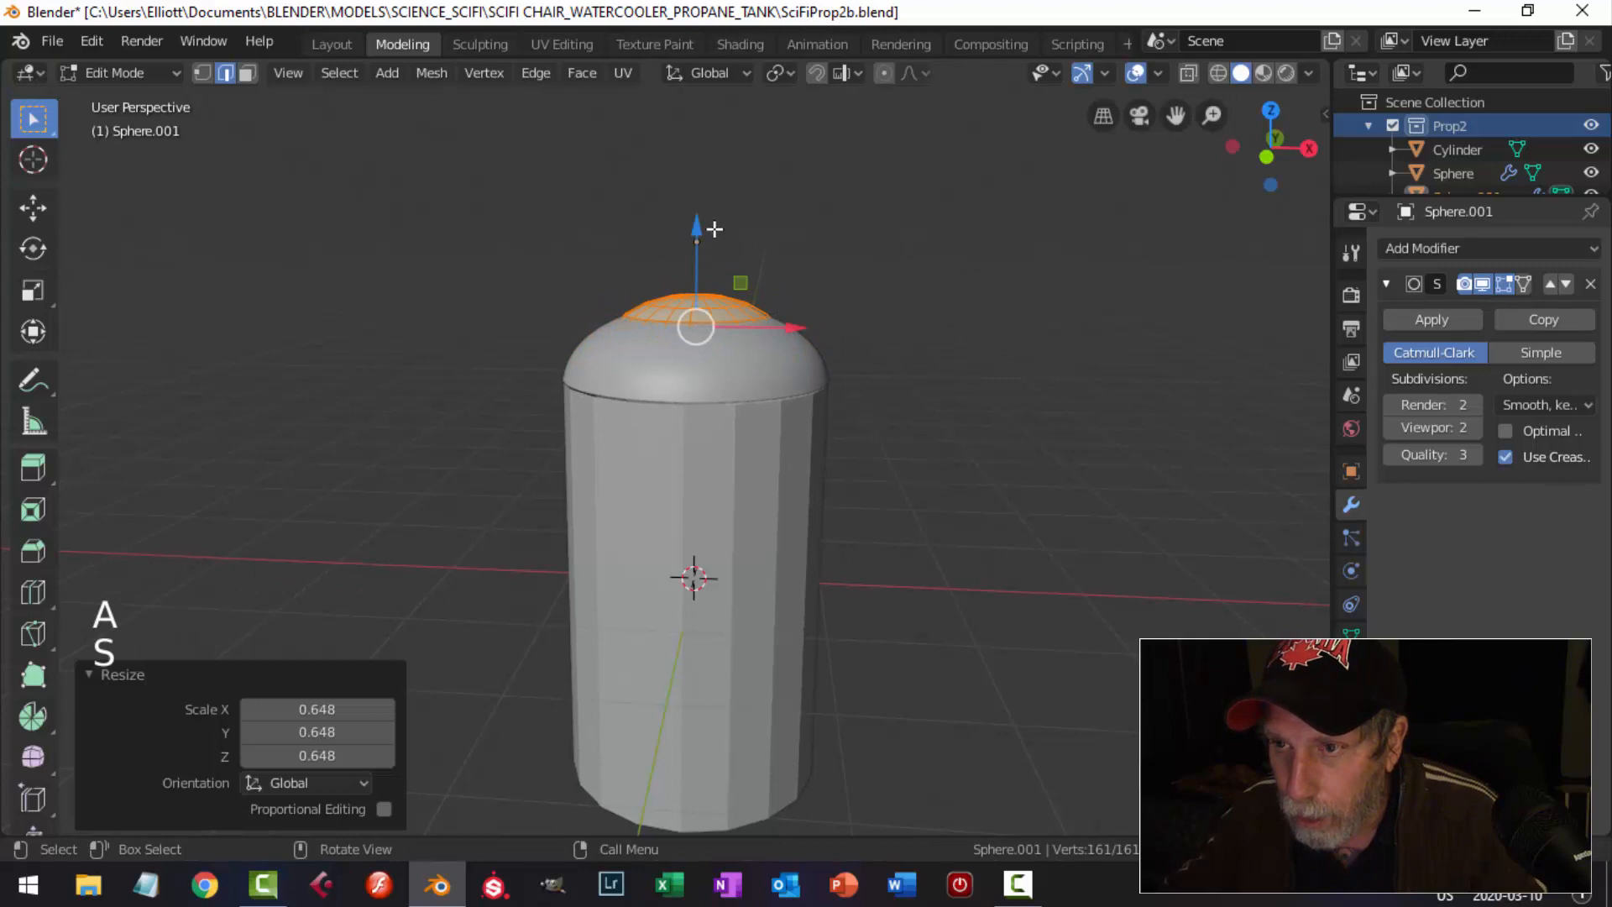
{"action": "left_click_drag", "start_coordinate": [714, 229], "coordinate": [700, 197]}
{"action": "scroll", "coordinate": [710, 312], "scroll_direction": "up", "scroll_amount": 2}
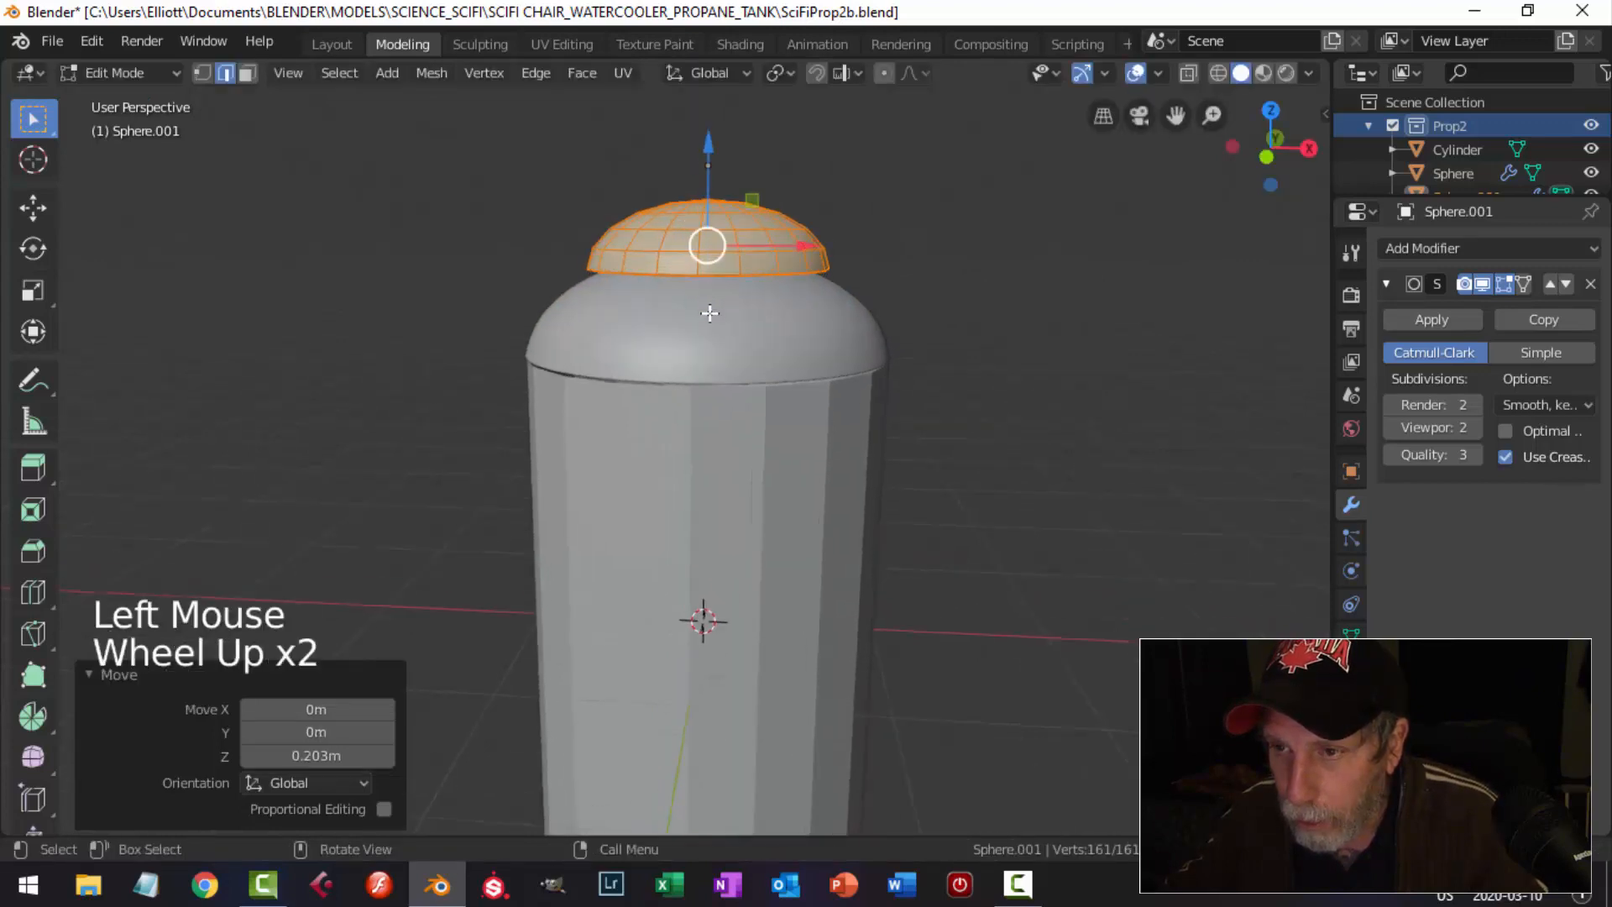
Delete the beveled lip faces around the small cap's open underside.
{"action": "middle_click_drag", "start_coordinate": [709, 312], "coordinate": [700, 245]}
{"action": "scroll", "coordinate": [712, 289], "scroll_direction": "up", "scroll_amount": 3}
{"action": "key", "text": "alt+a"}
{"action": "scroll", "coordinate": [719, 277], "scroll_direction": "up", "scroll_amount": 3}
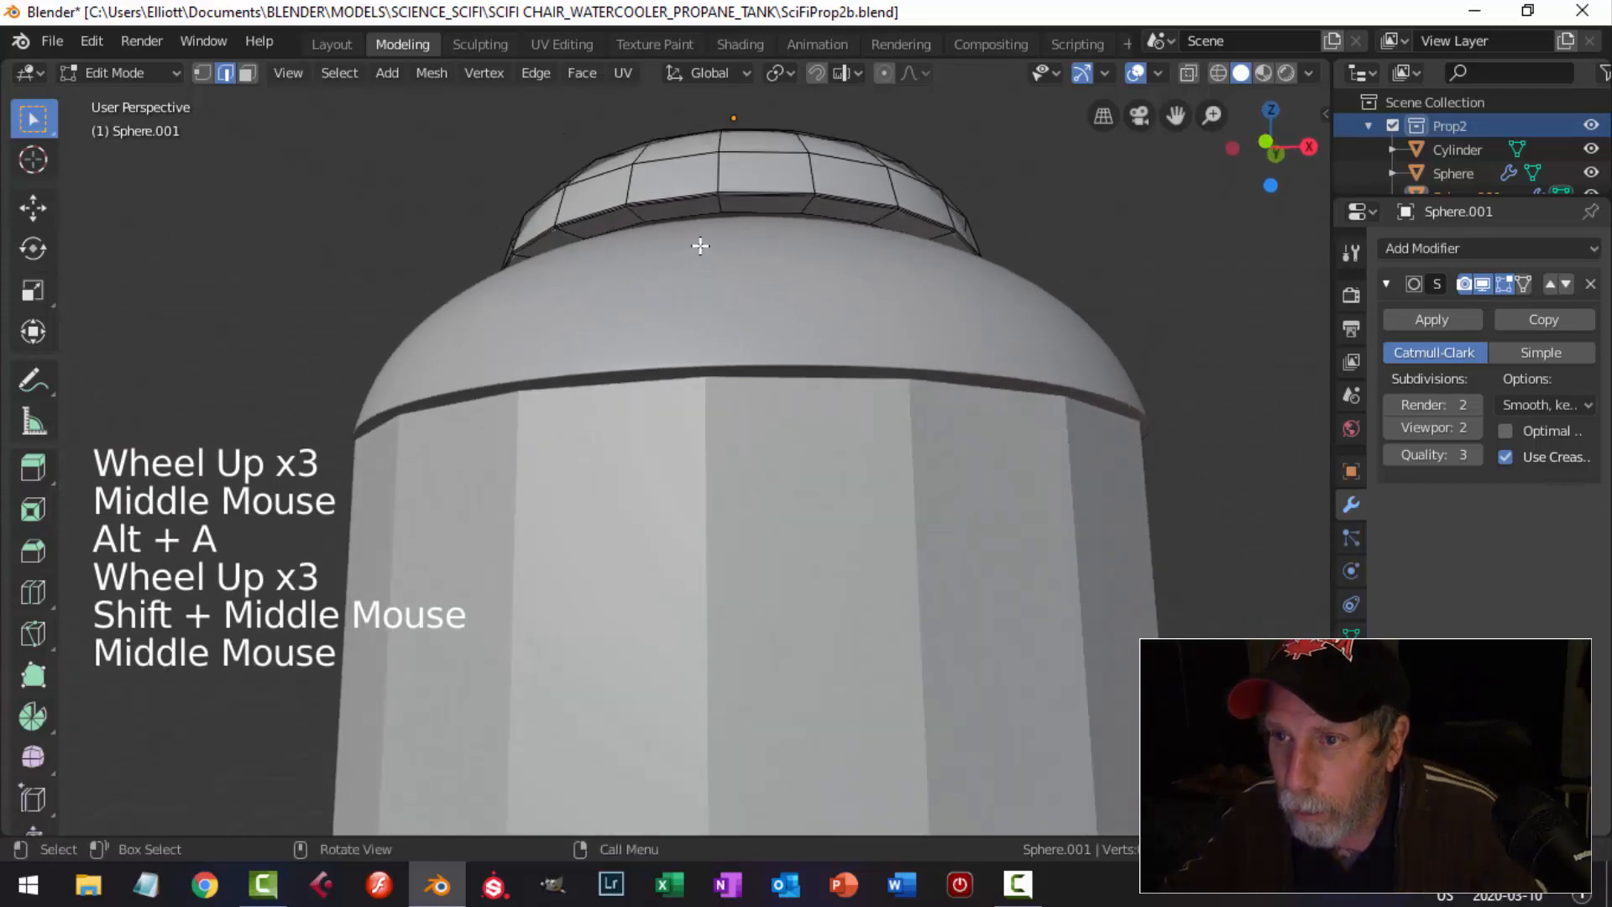
{"action": "key", "text": "2"}
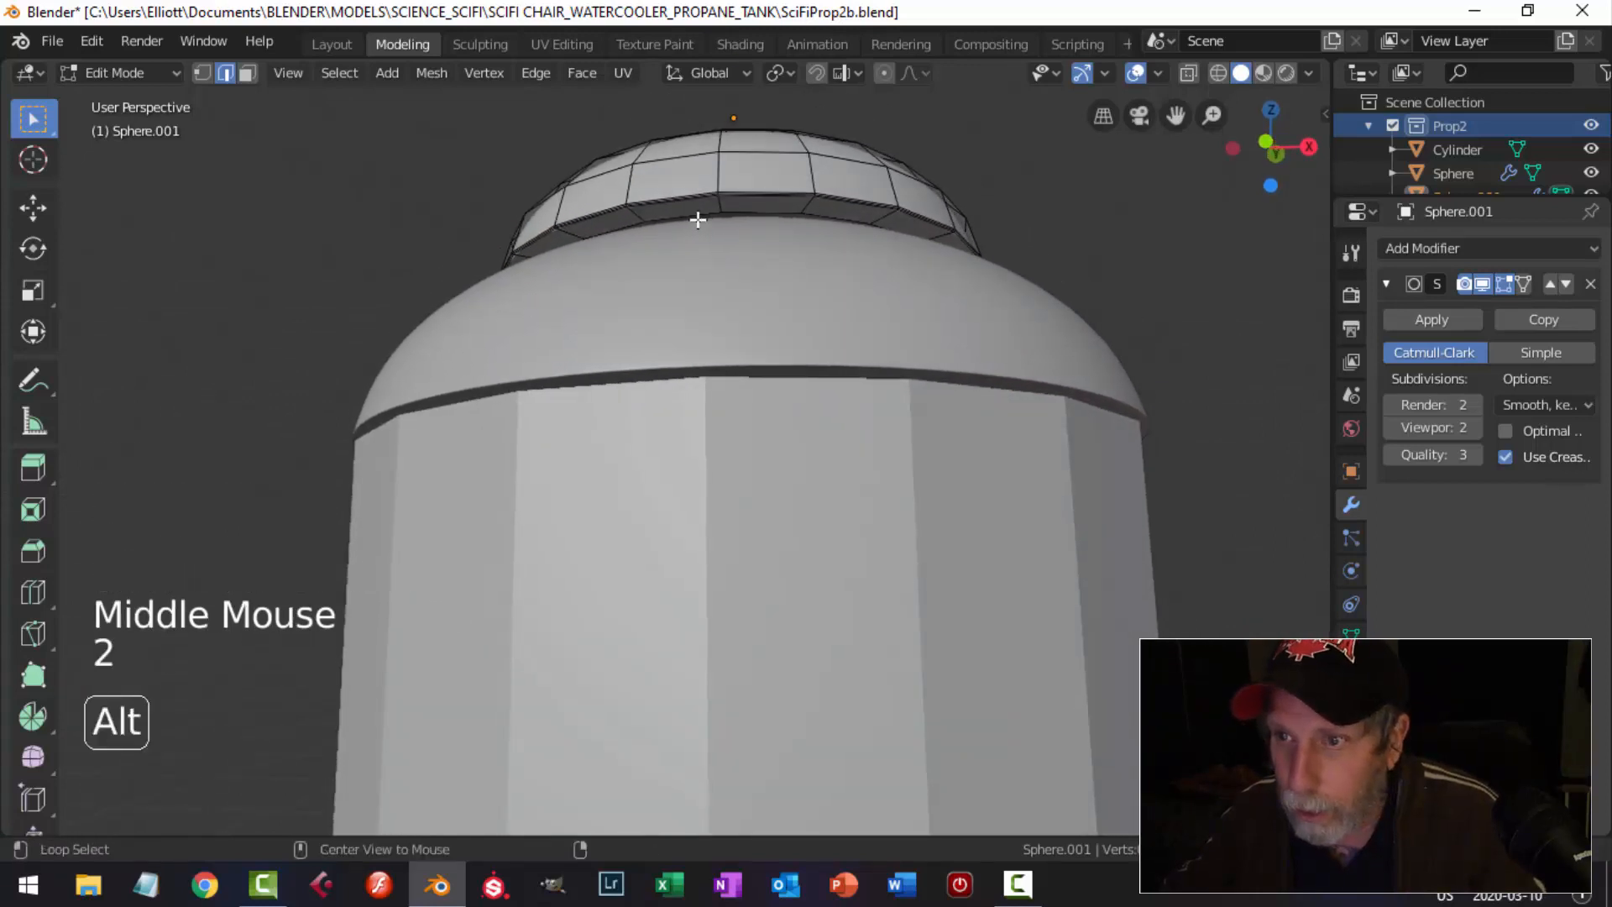
{"action": "left_click", "coordinate": [695, 216], "text": "alt+shift"}
{"action": "key", "text": "ctrl+KP_Add"}
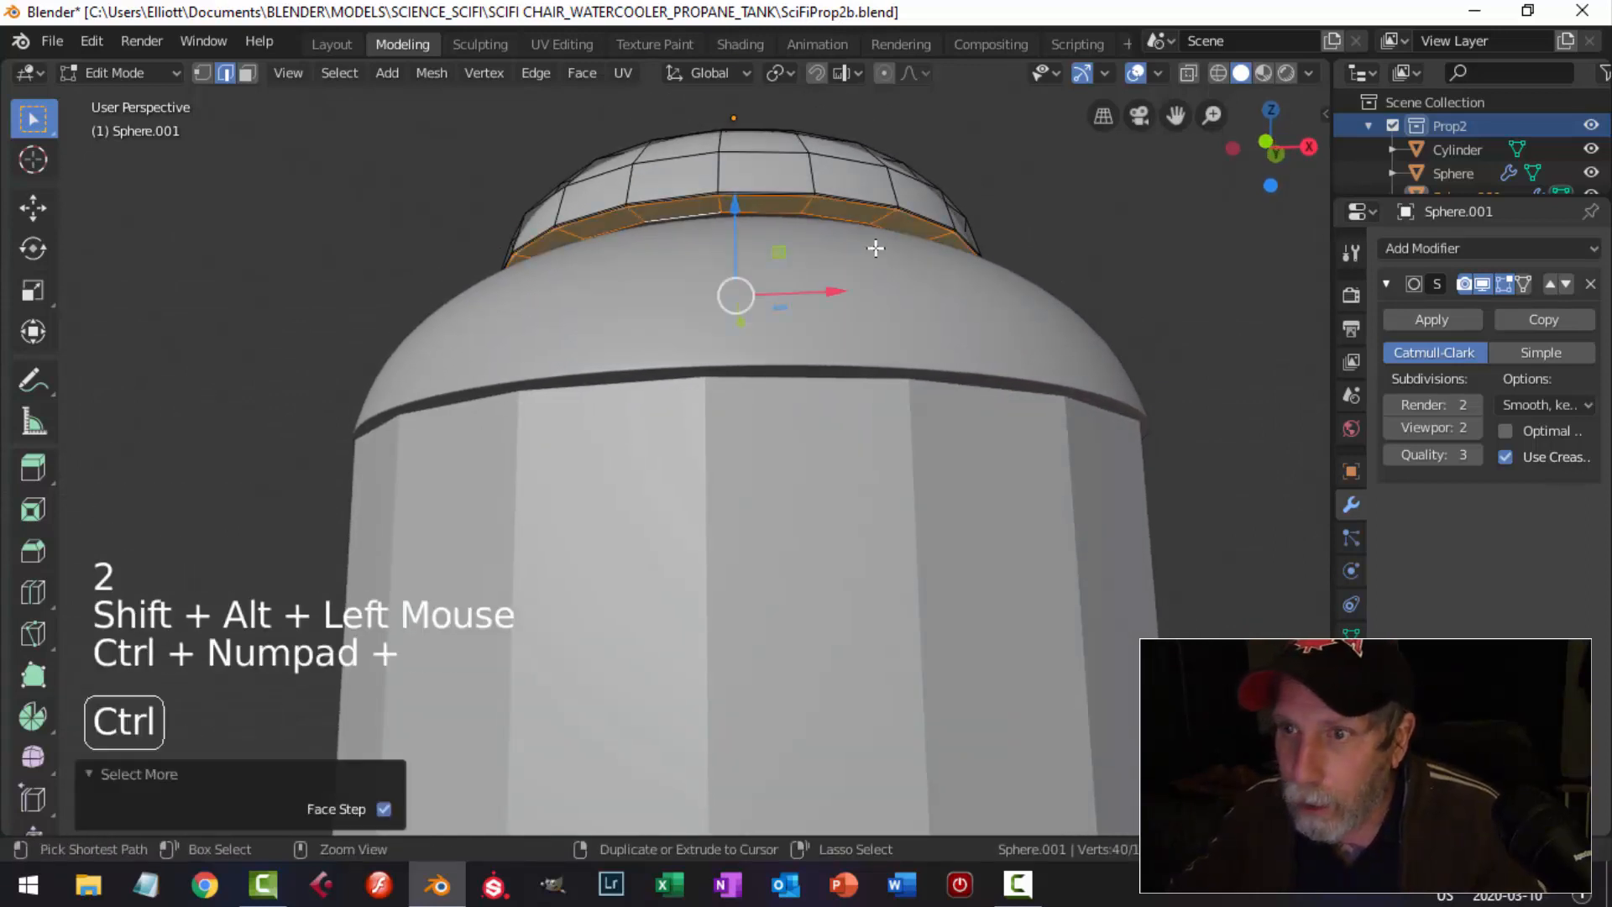
{"action": "key", "text": "ctrl+KP_Add"}
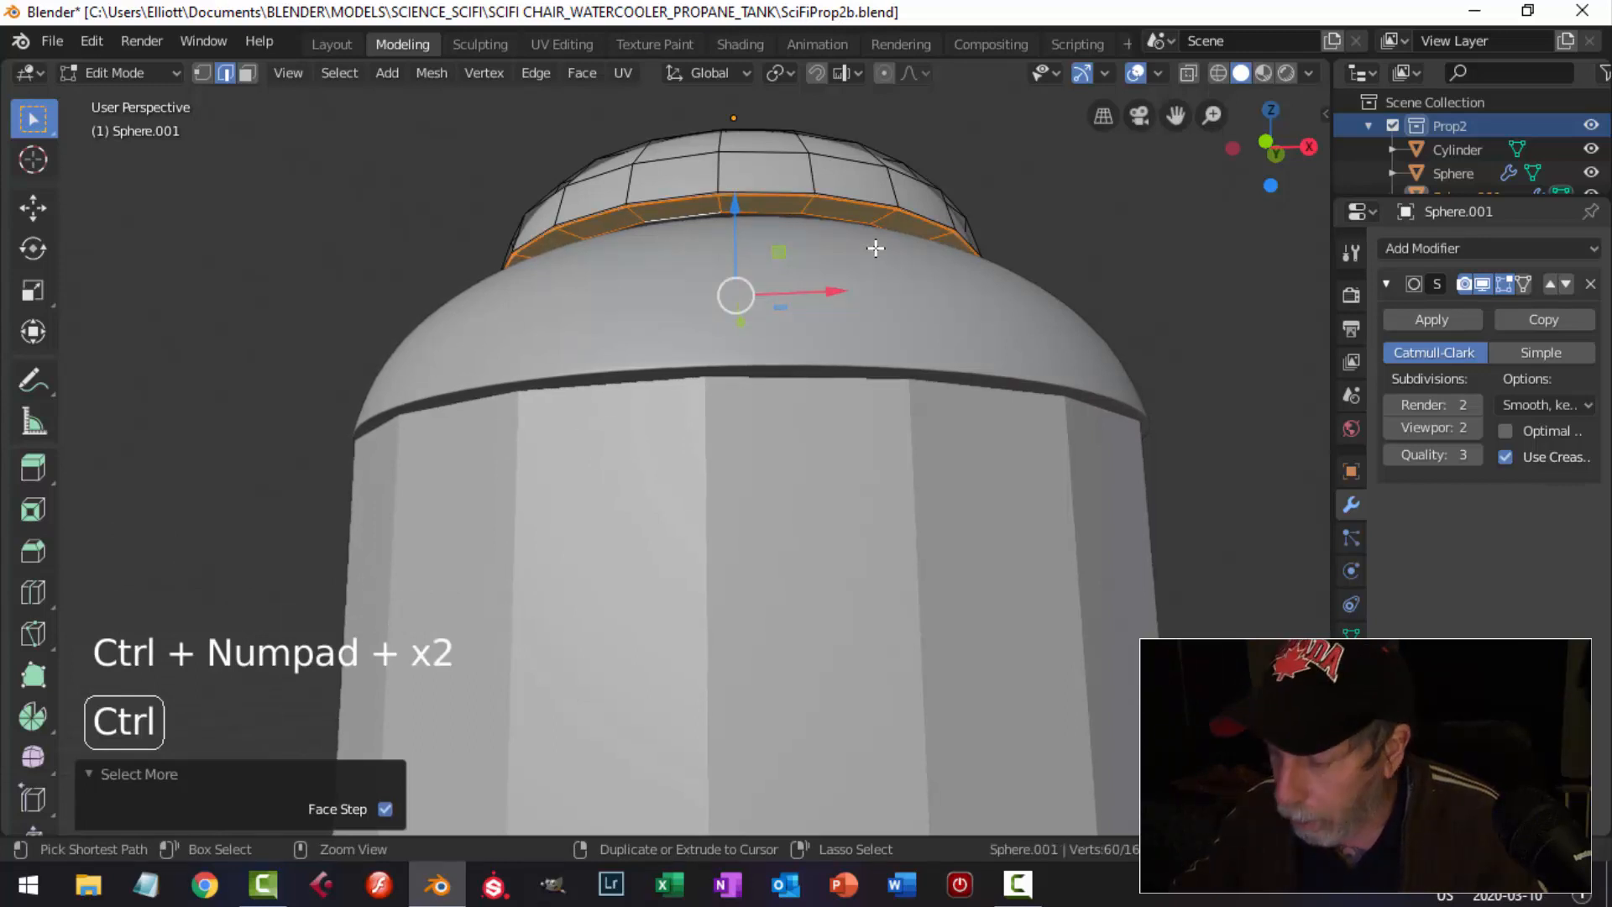
{"action": "key", "text": "x"}
{"action": "left_click", "coordinate": [877, 248]}
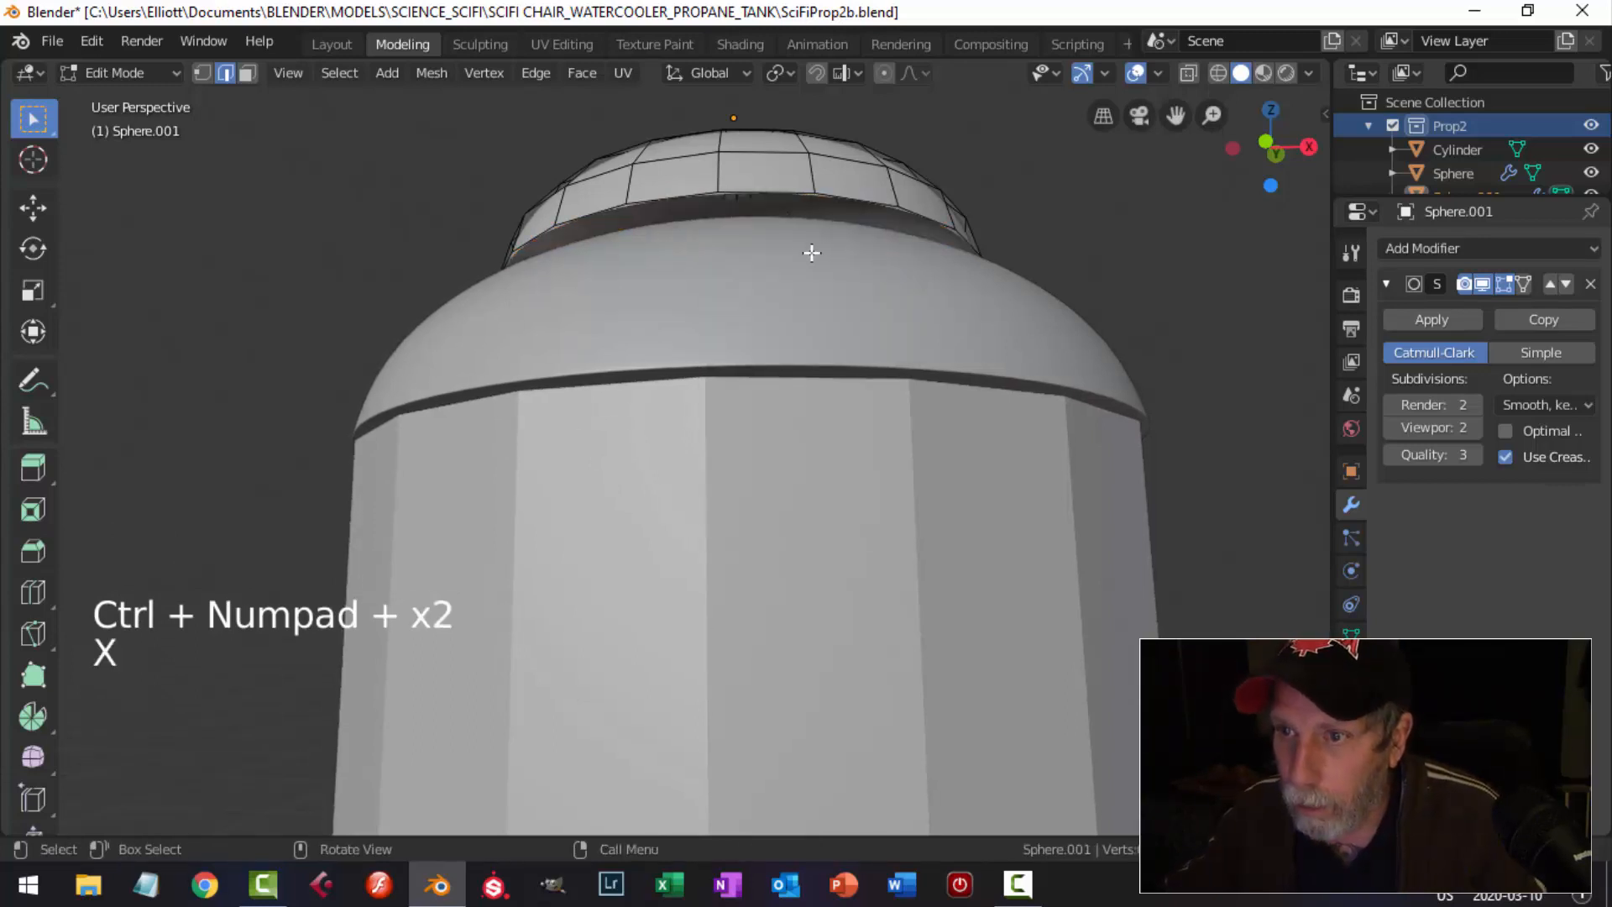
Extrude the small cap's open bottom edge loop and move it down about 0.0677 m into the dome.
{"action": "left_click", "coordinate": [764, 201], "text": "alt+shift"}
{"action": "middle_click_drag", "start_coordinate": [776, 230], "coordinate": [763, 324]}
{"action": "scroll", "coordinate": [781, 256], "scroll_direction": "down", "scroll_amount": 2}
{"action": "key", "text": "e"}
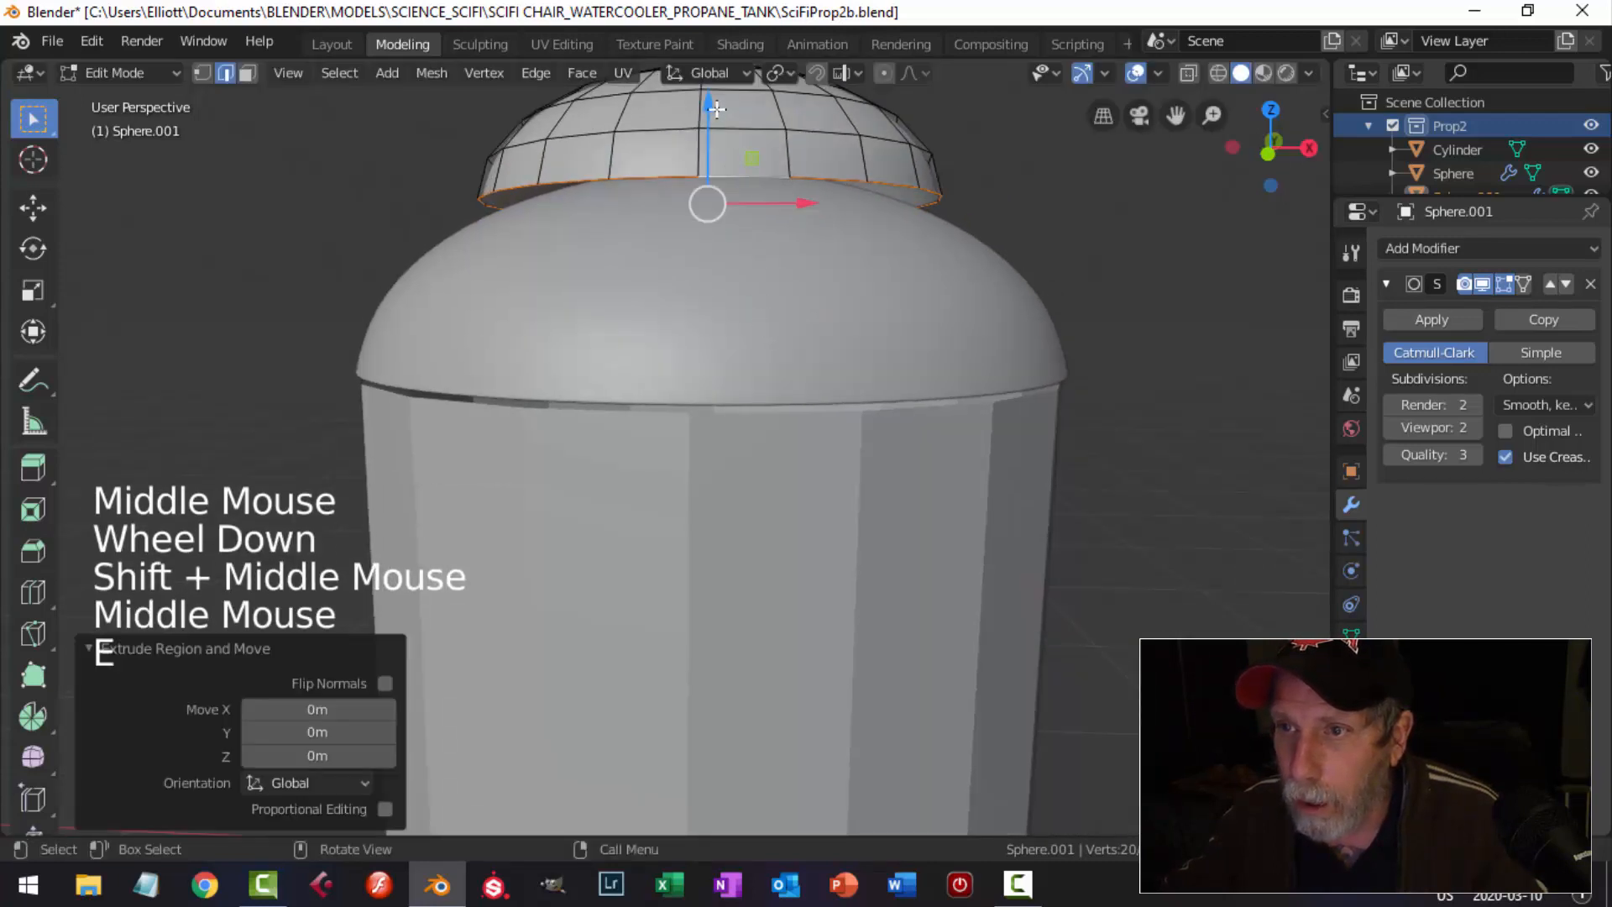
{"action": "left_click_drag", "start_coordinate": [707, 108], "coordinate": [708, 126]}
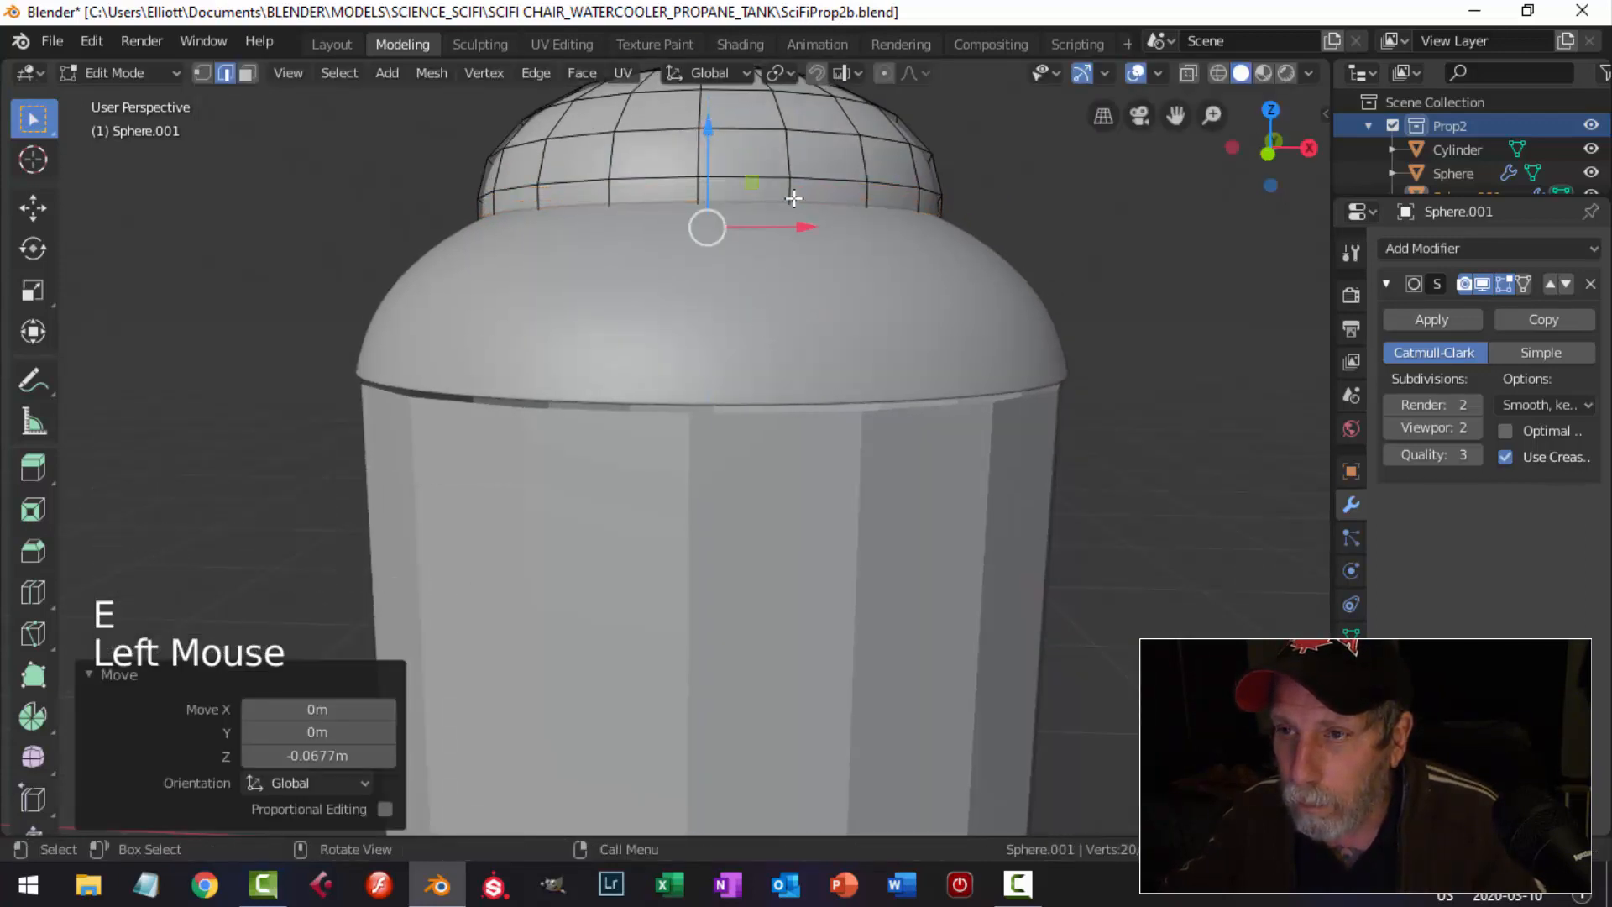
Flatten the whole small cap to about 0.636 along Z and lower it about 0.0823 m onto the dome.
{"action": "scroll", "coordinate": [805, 230], "scroll_direction": "down", "scroll_amount": 3}
{"action": "key", "text": "a"}
{"action": "middle_click_drag", "start_coordinate": [831, 317], "coordinate": [843, 328]}
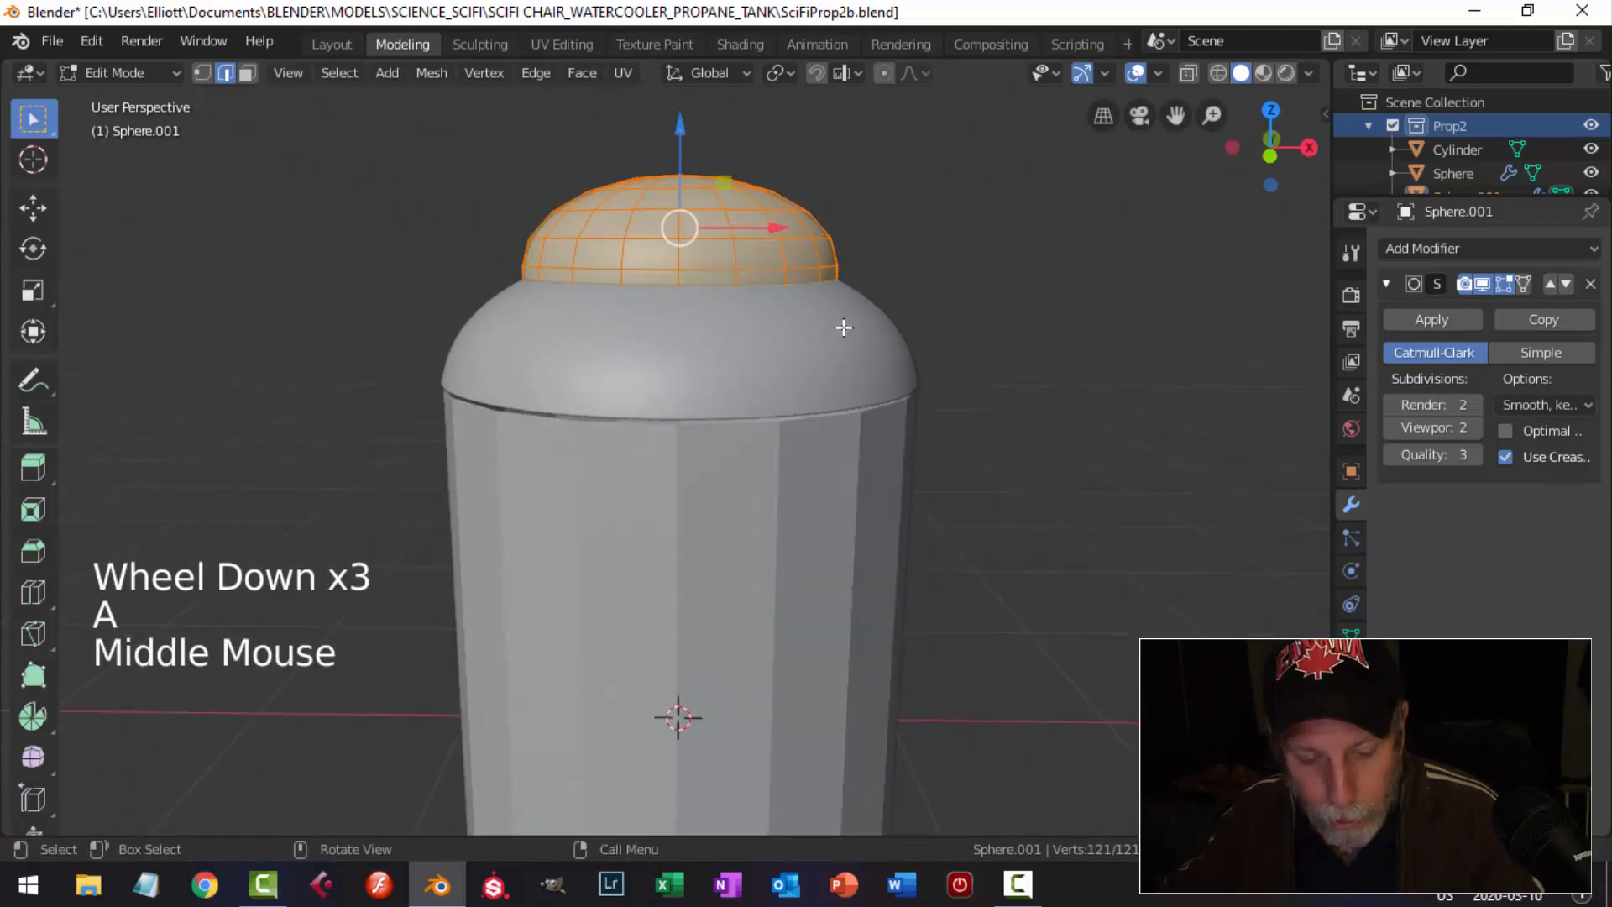
{"action": "key", "text": "s"}
{"action": "key", "text": "z"}
{"action": "left_click", "coordinate": [730, 189]}
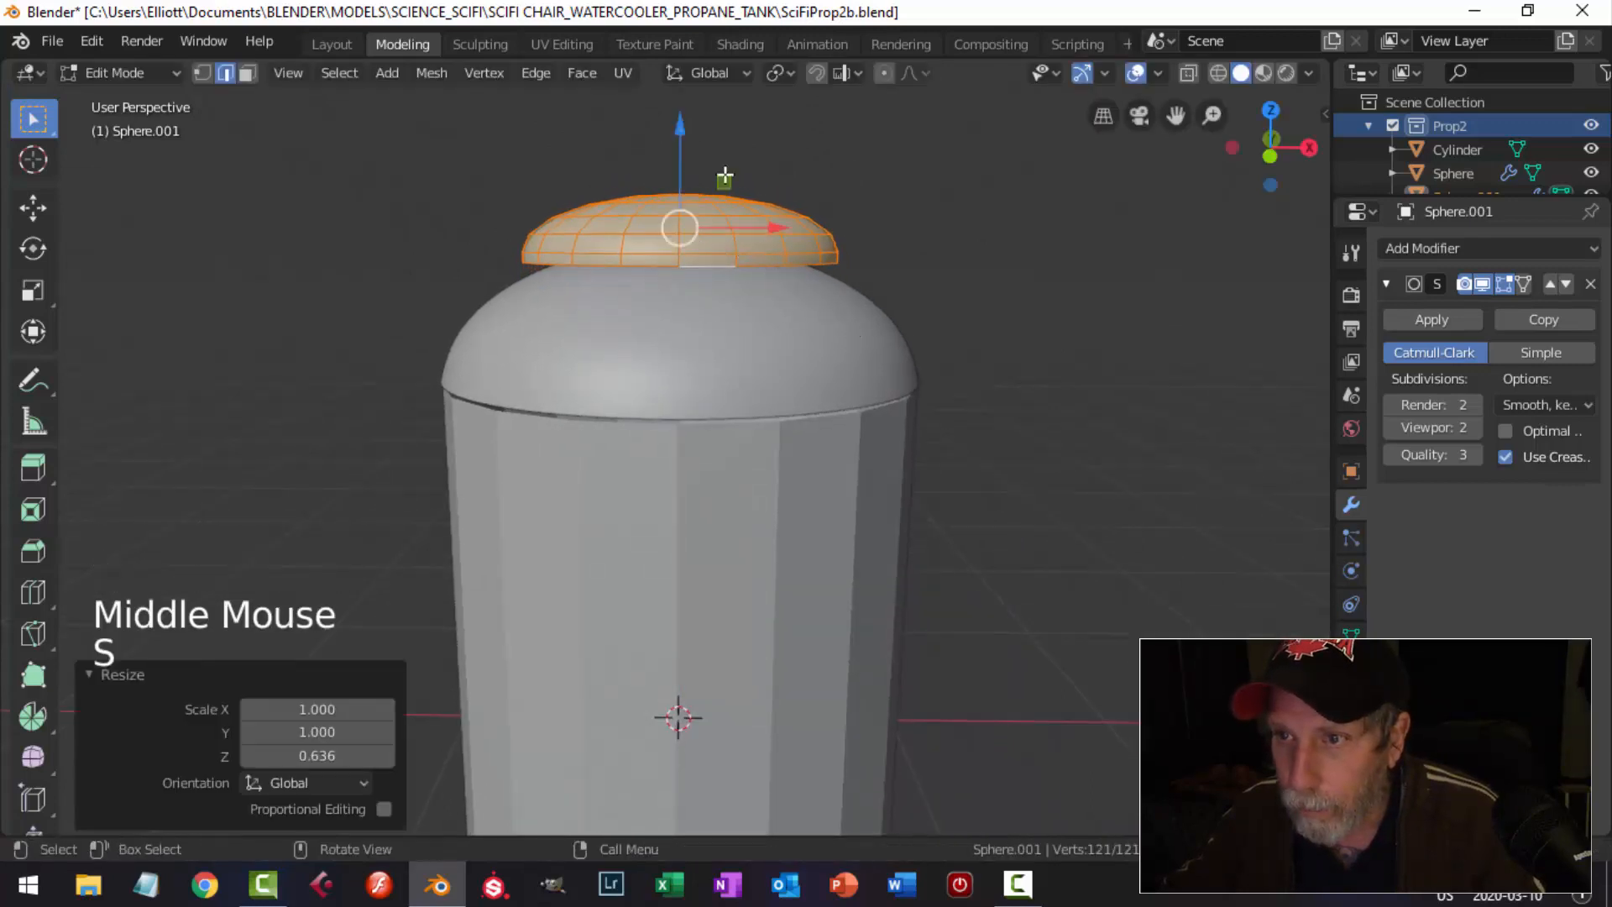
{"action": "left_click_drag", "start_coordinate": [681, 130], "coordinate": [683, 144]}
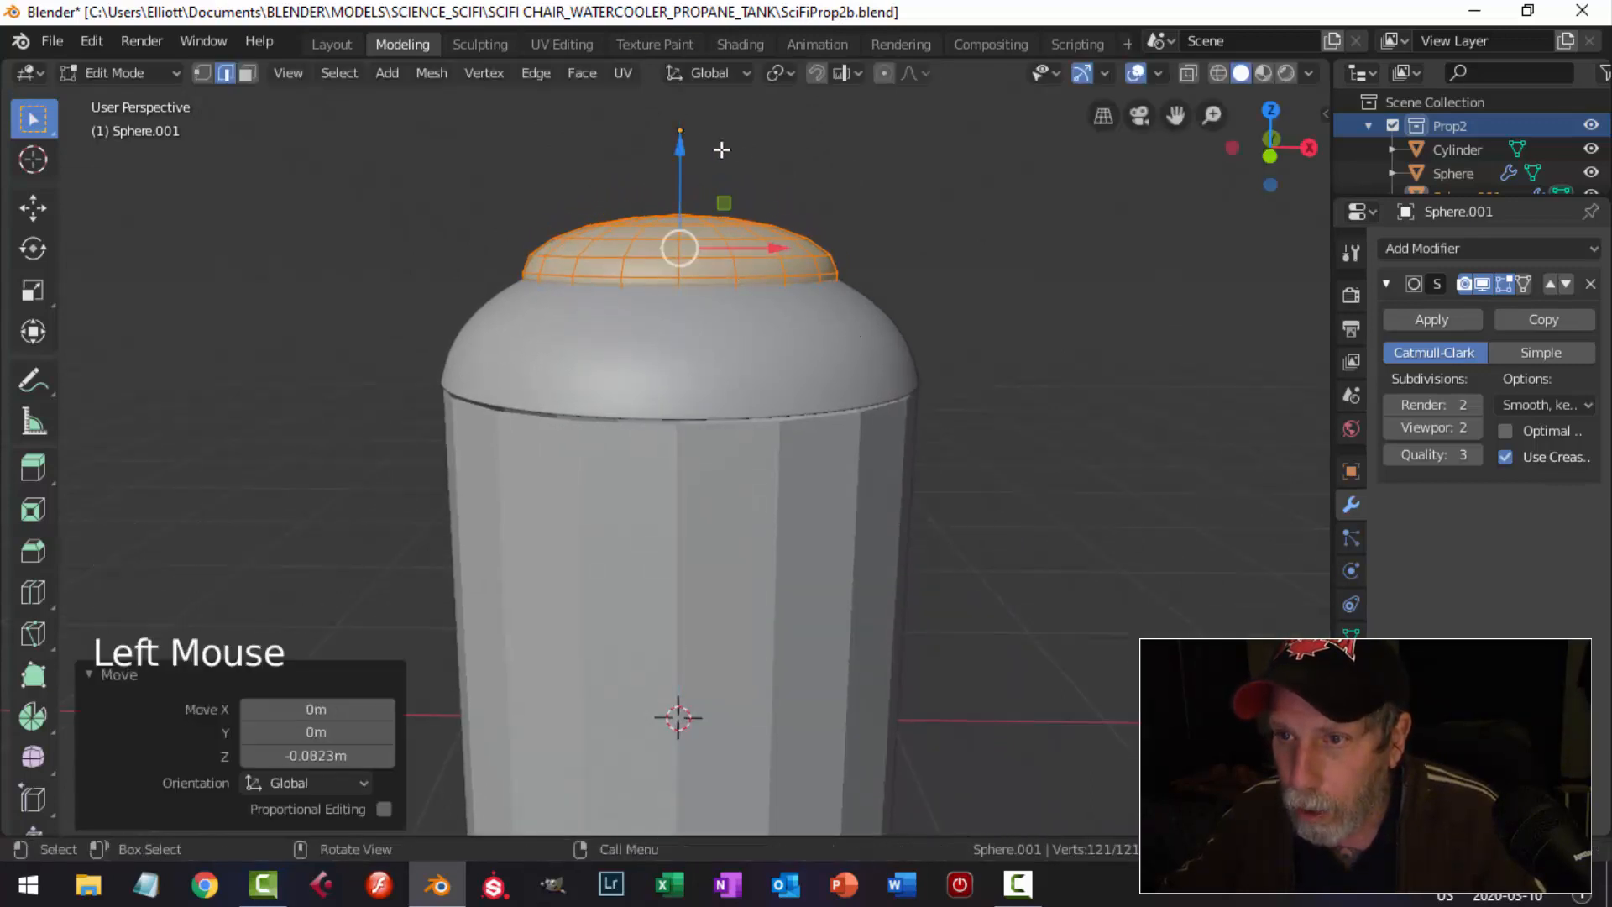
Raise the edge loop just above the small cap's bottom edge to form a taller straight rim.
{"action": "key", "text": "alt+a"}
{"action": "left_click", "coordinate": [729, 273], "text": "alt+shift"}
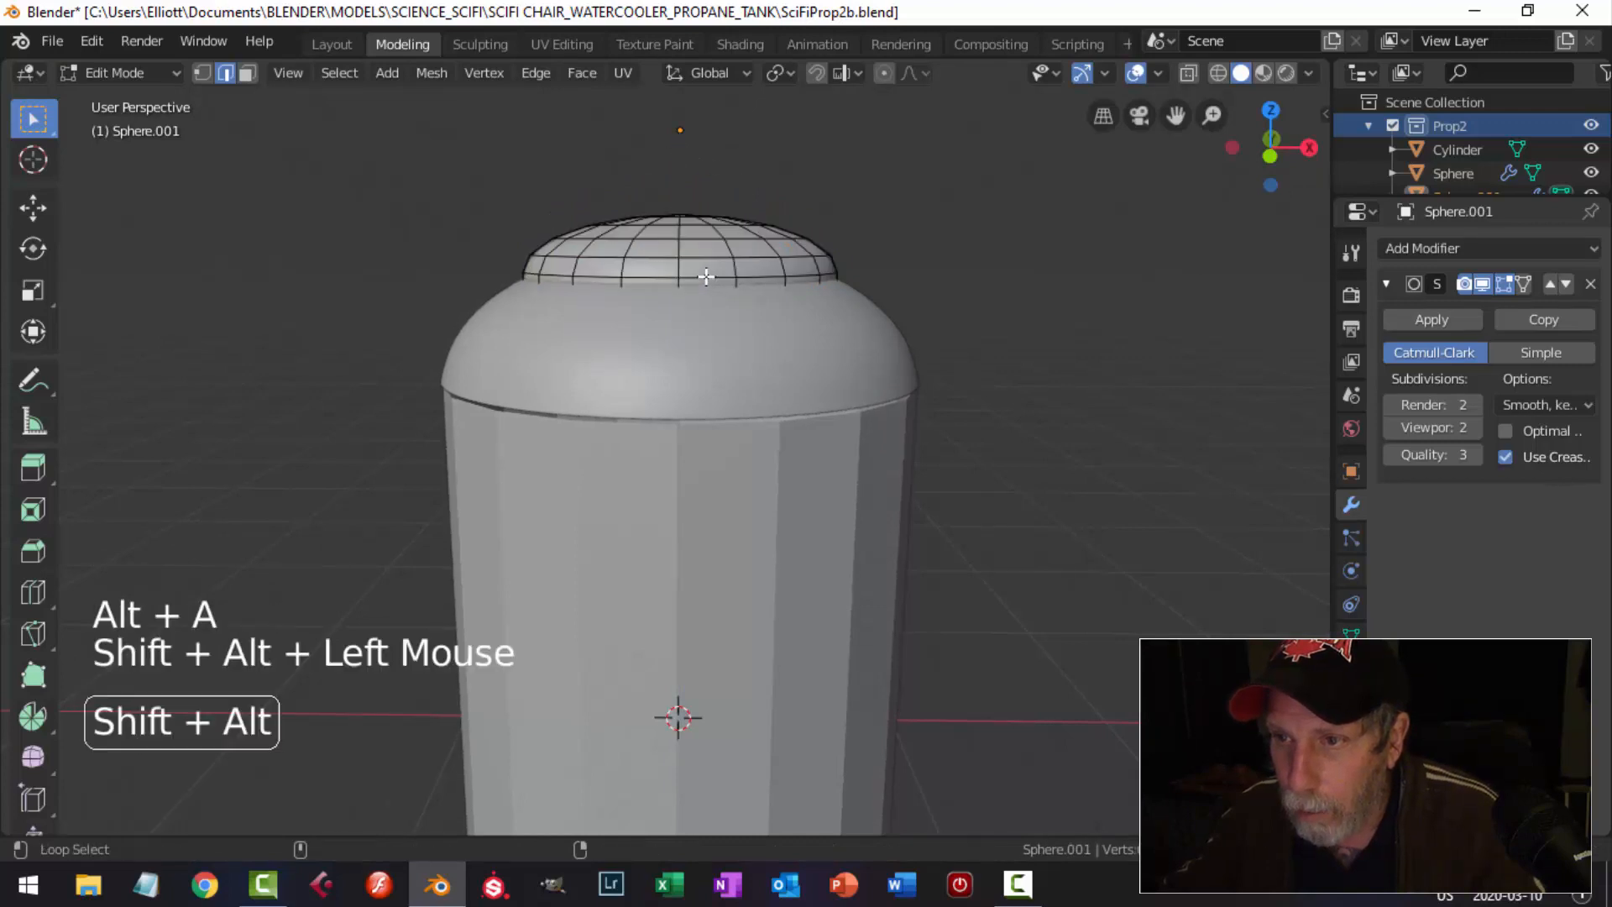
{"action": "left_click_drag", "start_coordinate": [684, 187], "coordinate": [693, 170]}
{"action": "key", "text": "alt+a"}
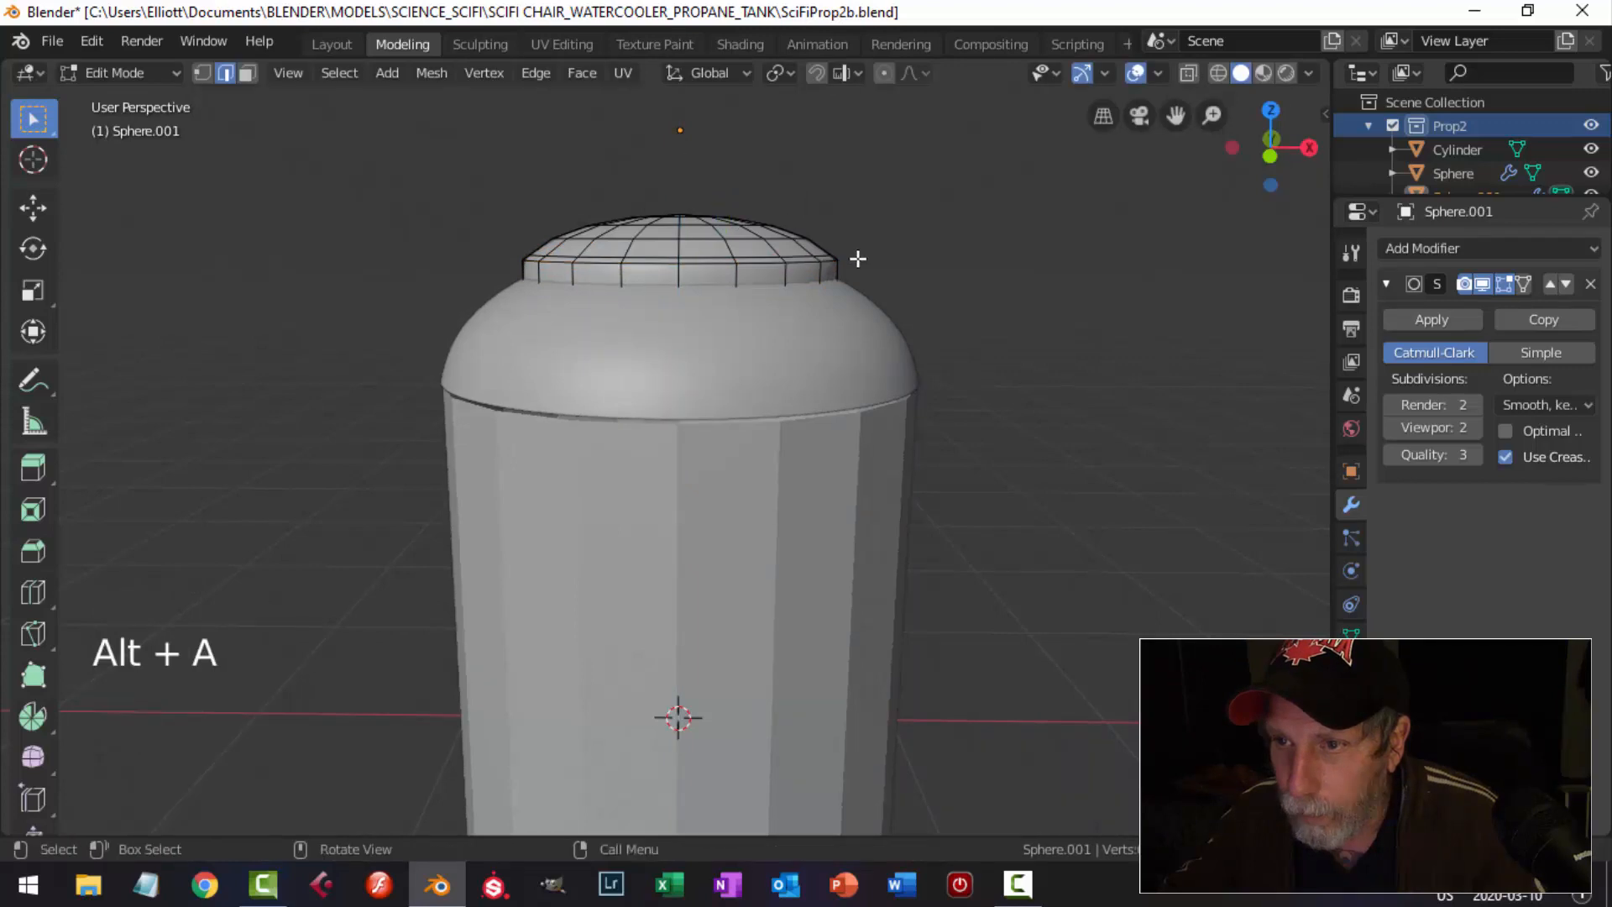
{"action": "middle_click_drag", "start_coordinate": [856, 259], "coordinate": [838, 277]}
{"action": "key", "text": "Tab"}
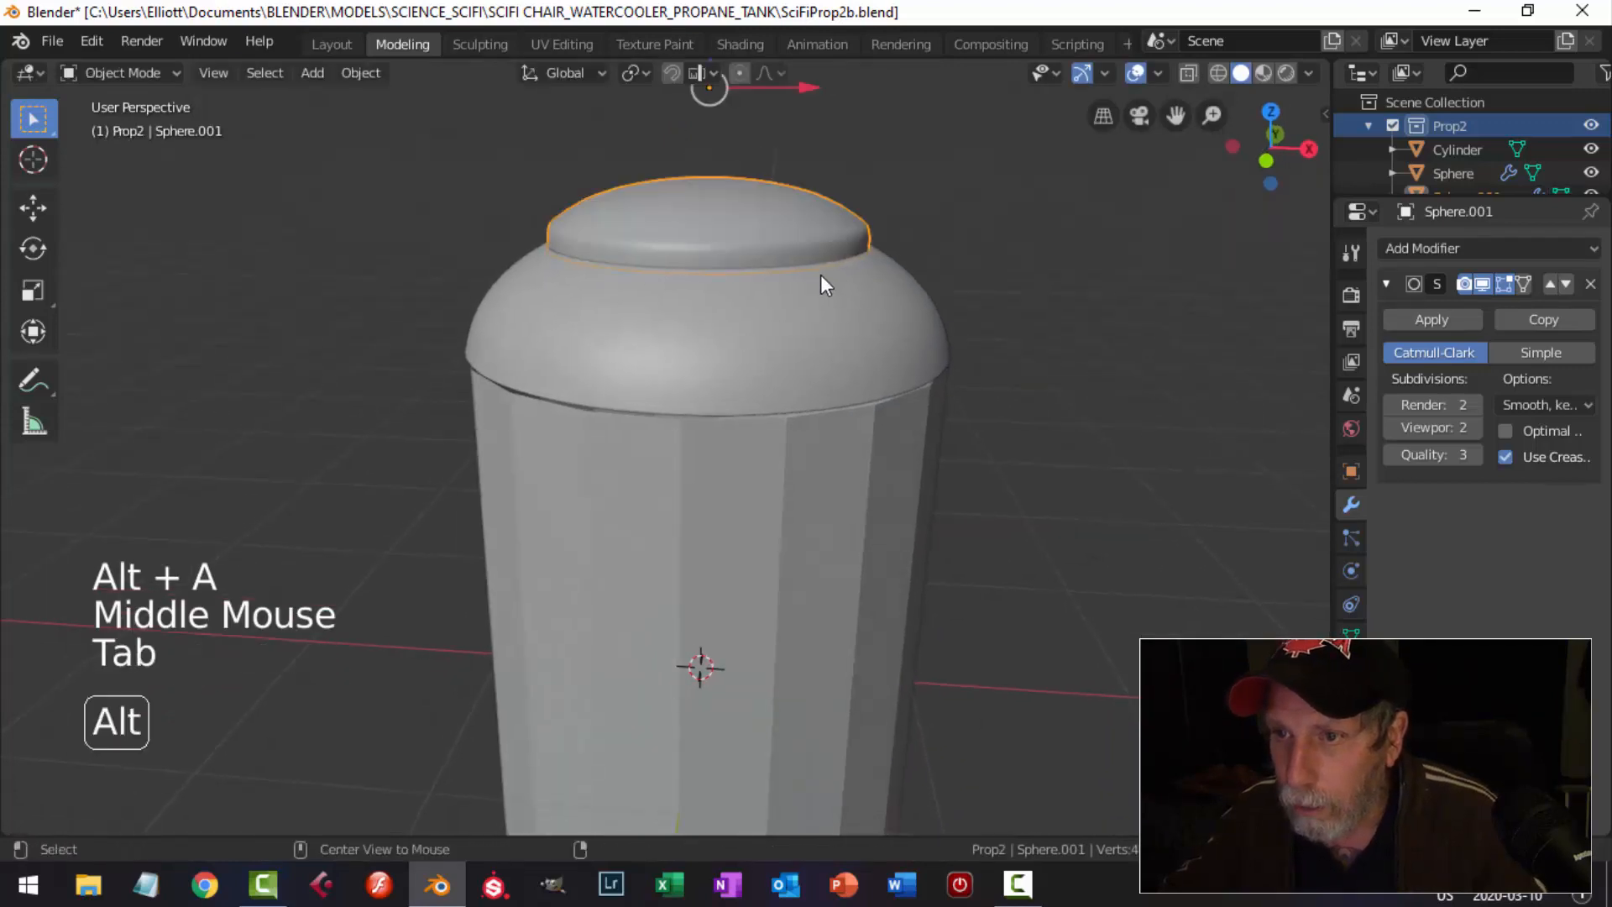
{"action": "key", "text": "alt+a"}
Delete the center pole vertex of the small cap to open a round hole at its crown.
{"action": "scroll", "coordinate": [771, 278], "scroll_direction": "down", "scroll_amount": 2}
{"action": "middle_click_drag", "start_coordinate": [729, 265], "coordinate": [734, 345], "text": "shift"}
{"action": "left_click", "coordinate": [687, 266]}
{"action": "key", "text": "Tab"}
{"action": "scroll", "coordinate": [729, 342], "scroll_direction": "up", "scroll_amount": 2}
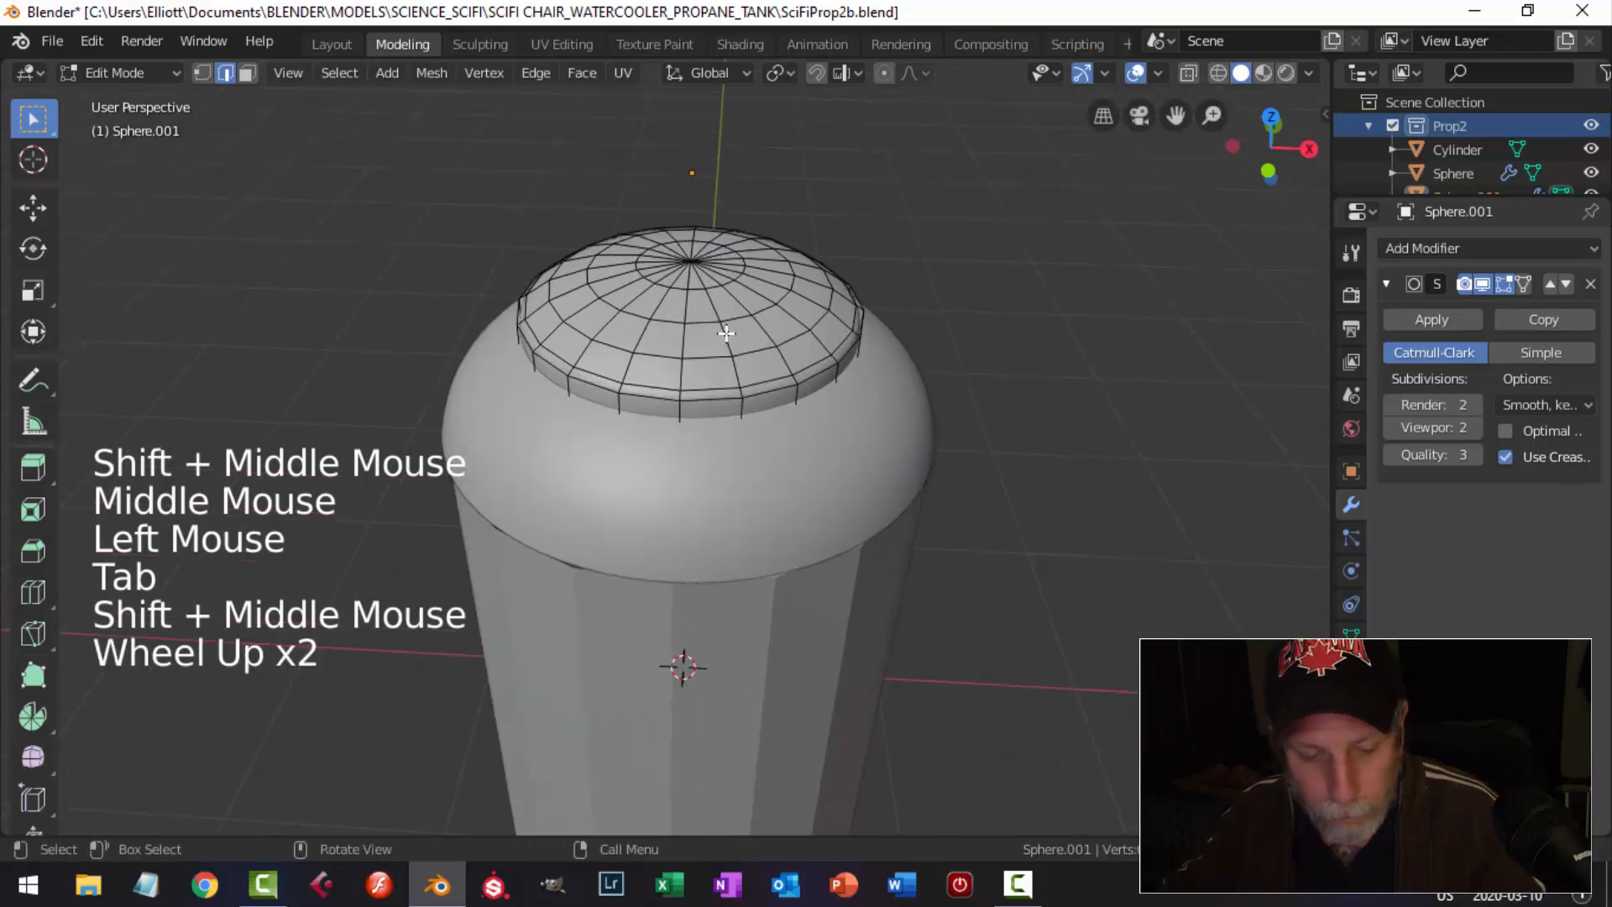
{"action": "key", "text": "1"}
{"action": "left_click", "coordinate": [690, 261]}
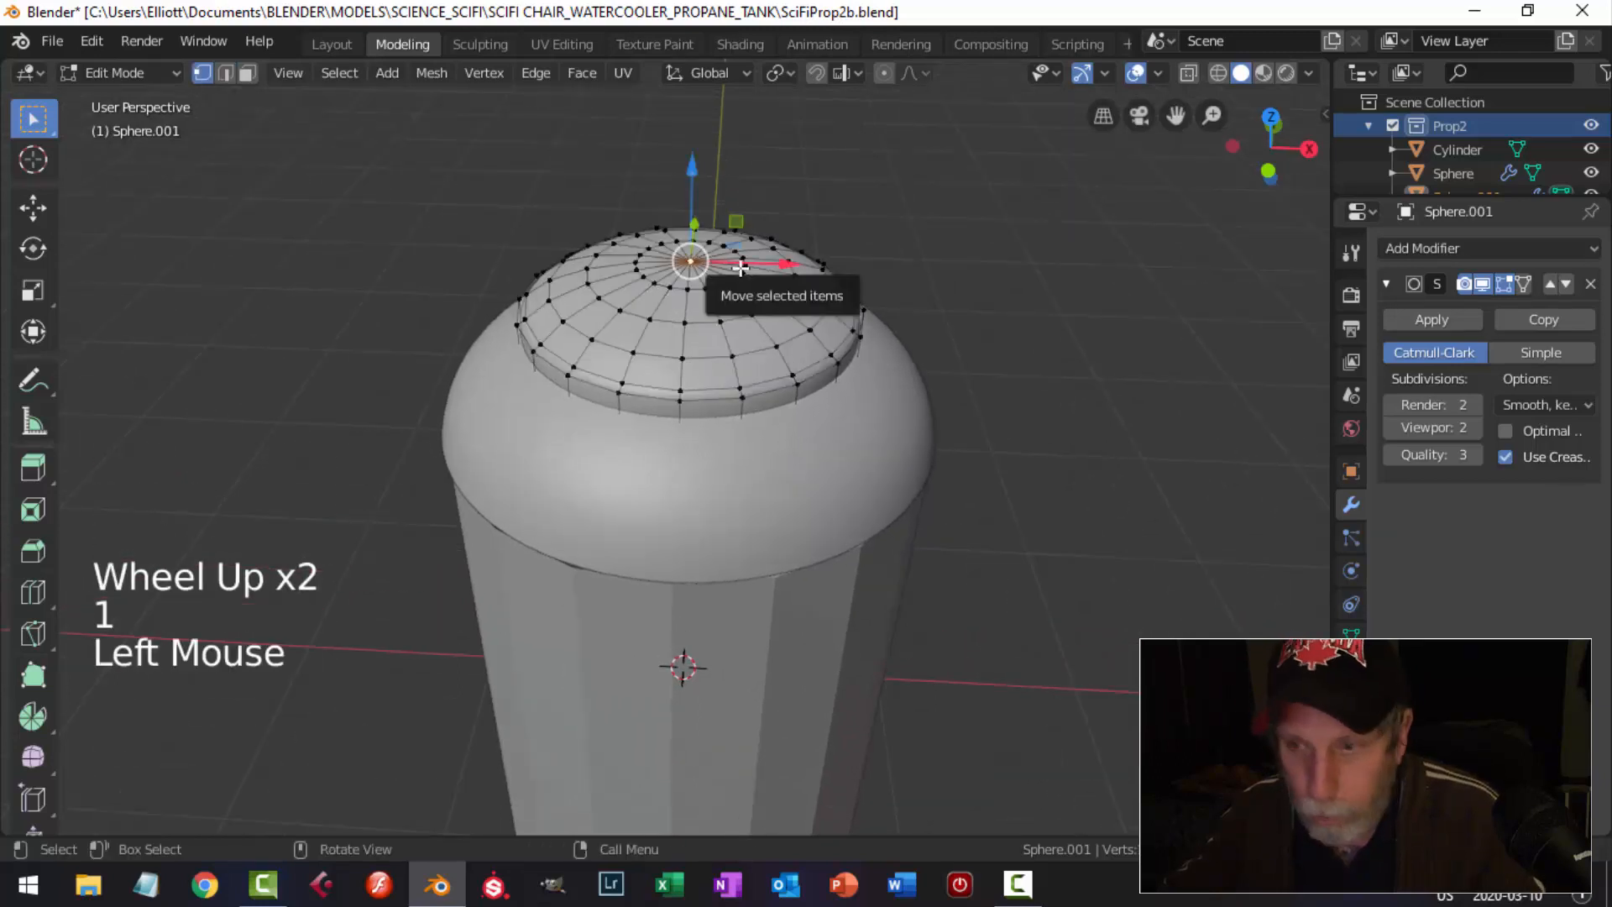
{"action": "key", "text": "x"}
{"action": "left_click", "coordinate": [738, 266]}
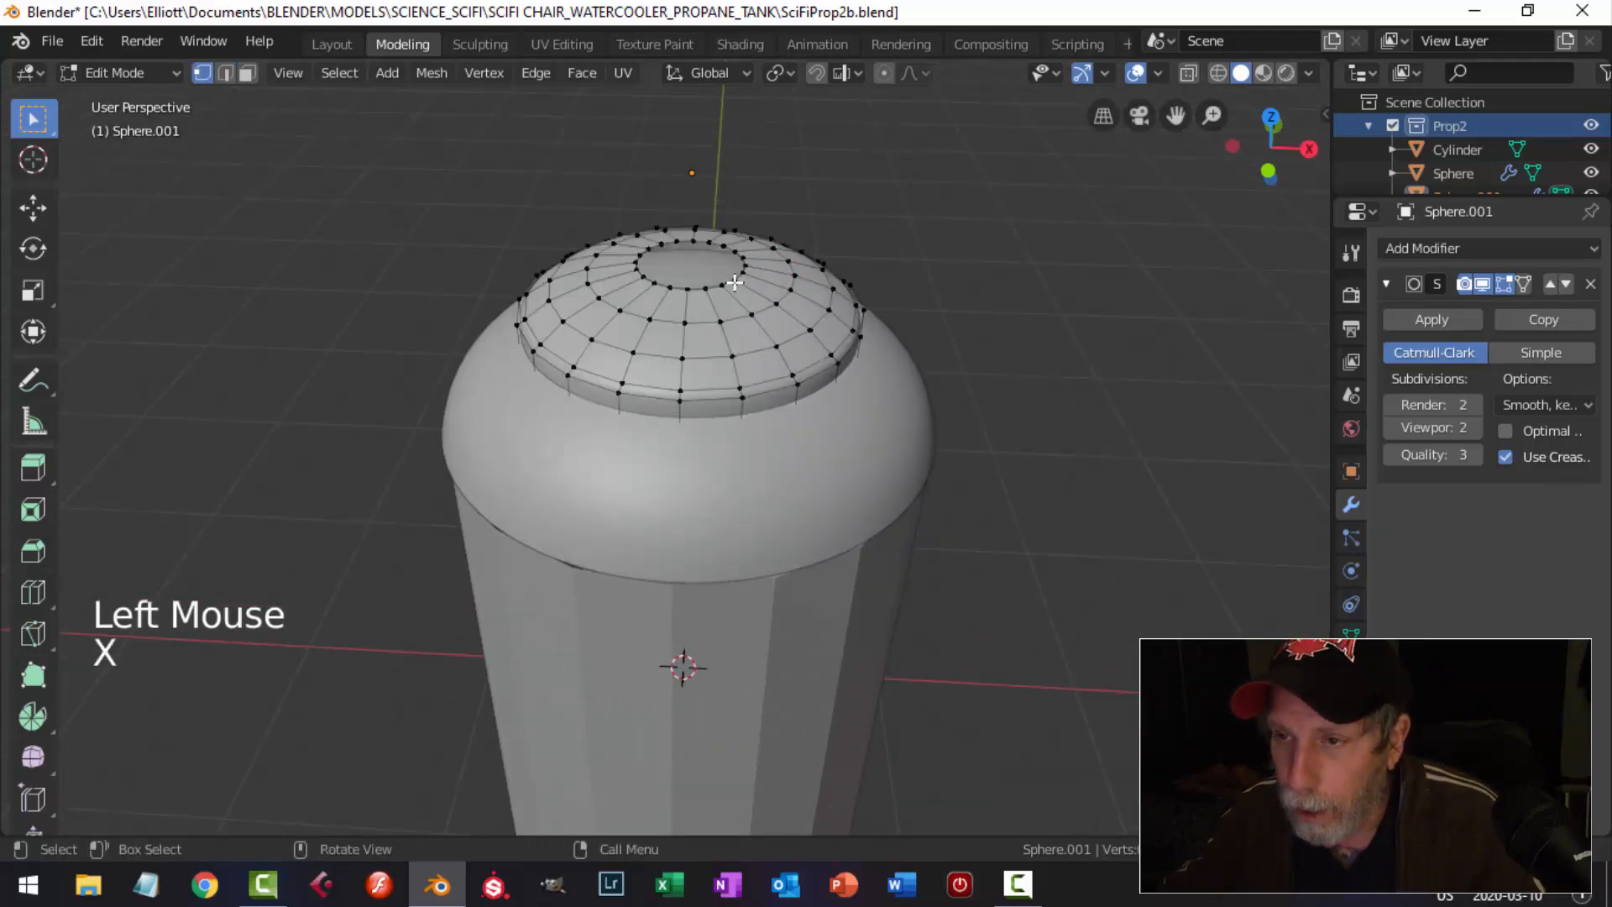
Scale up the hole's edge loop to widen the opening in the small cap.
{"action": "left_click", "coordinate": [739, 275], "text": "alt+shift"}
{"action": "key", "text": "s"}
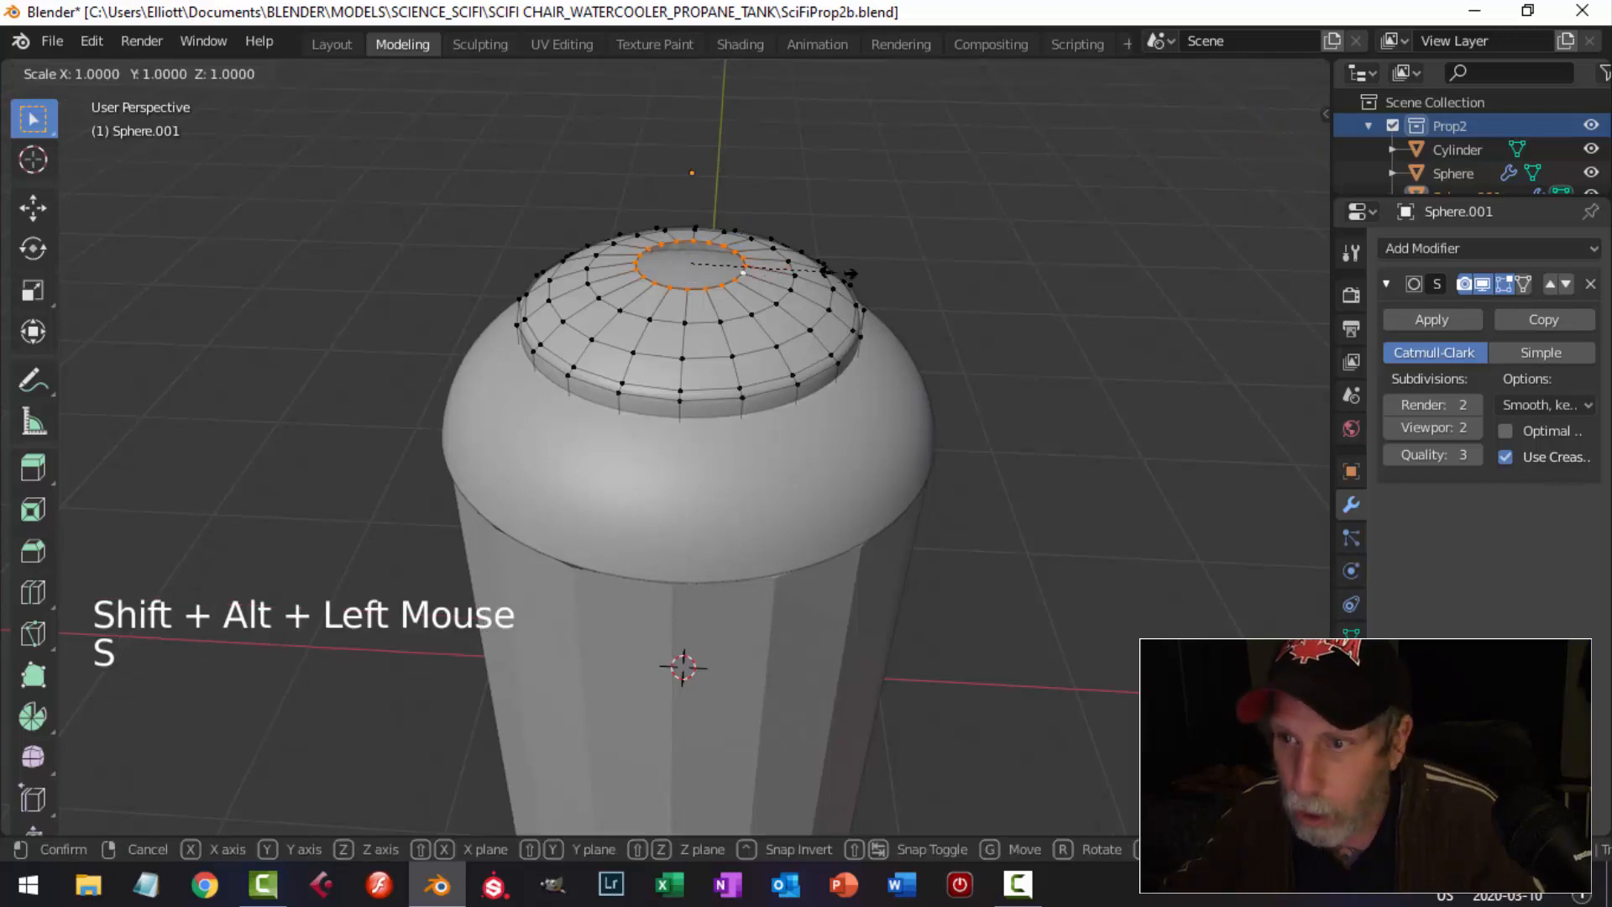
{"action": "left_click", "coordinate": [887, 272]}
{"action": "middle_click_drag", "start_coordinate": [887, 273], "coordinate": [845, 291]}
{"action": "scroll", "coordinate": [847, 330], "scroll_direction": "up", "scroll_amount": 2}
Extrude the hole's edge loop downward and scale it inward to form sloped recess walls.
{"action": "key", "text": "e"}
{"action": "mouse_move", "coordinate": [676, 242]}
{"action": "left_mouse_down"}
{"action": "mouse_move", "coordinate": [685, 285]}
{"action": "mouse_move", "coordinate": [675, 272]}
{"action": "left_mouse_up"}
{"action": "key", "text": "s"}
{"action": "left_click", "coordinate": [785, 305]}
{"action": "middle_click_drag", "start_coordinate": [799, 280], "coordinate": [722, 210]}
Close the bottom of the recess with Grid Fill.
{"action": "left_click", "coordinate": [588, 77]}
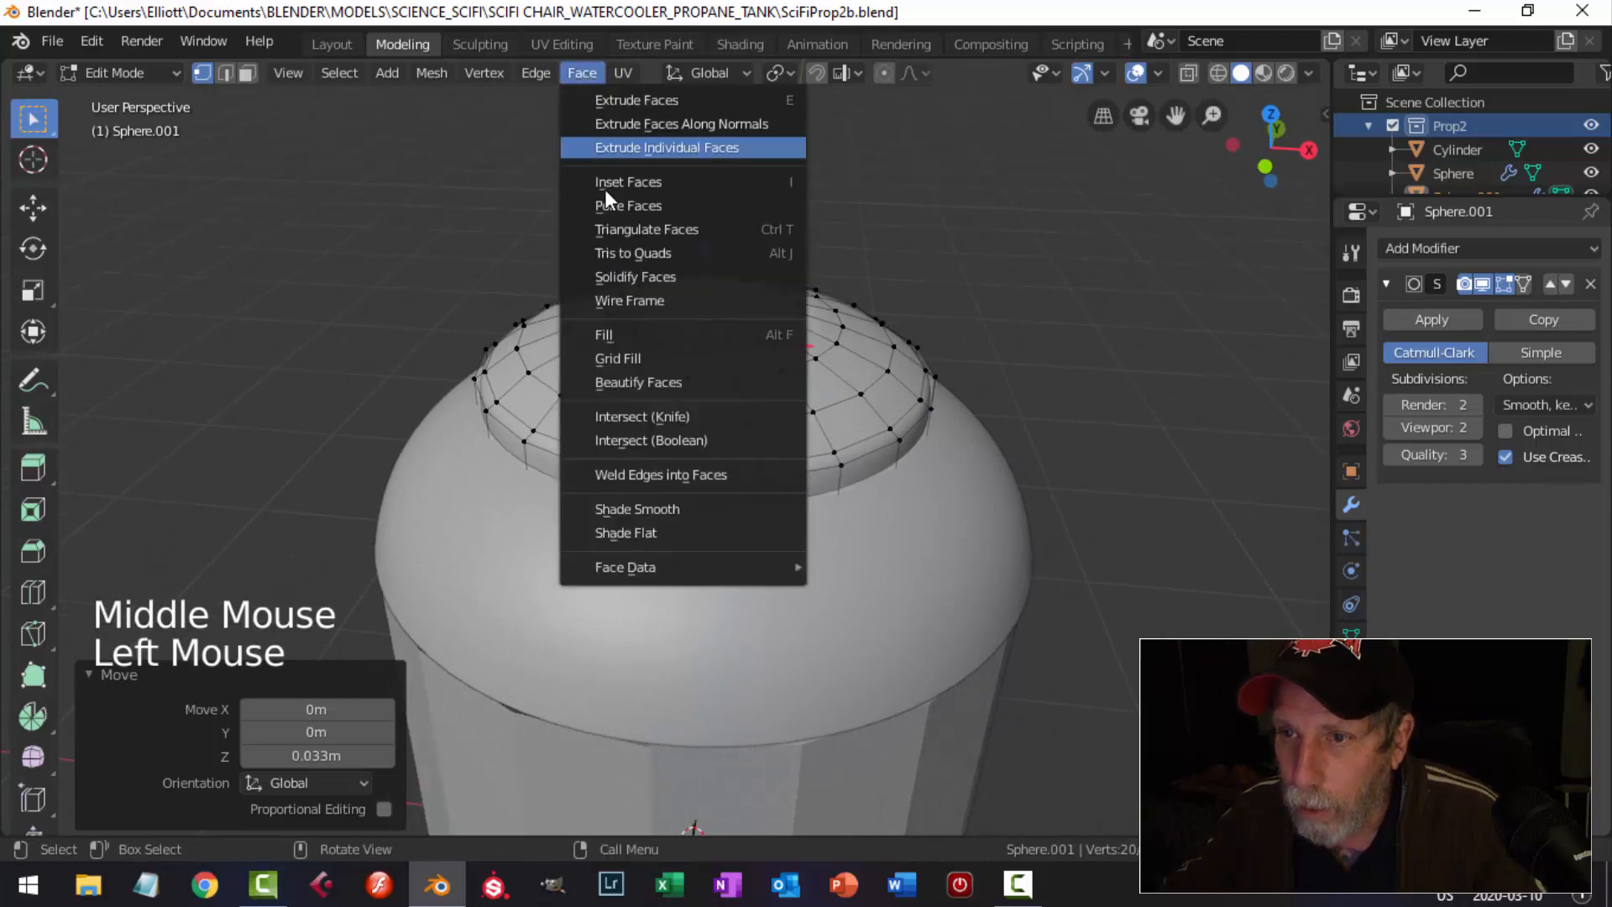
{"action": "left_click", "coordinate": [629, 356]}
{"action": "key", "text": "alt+a"}
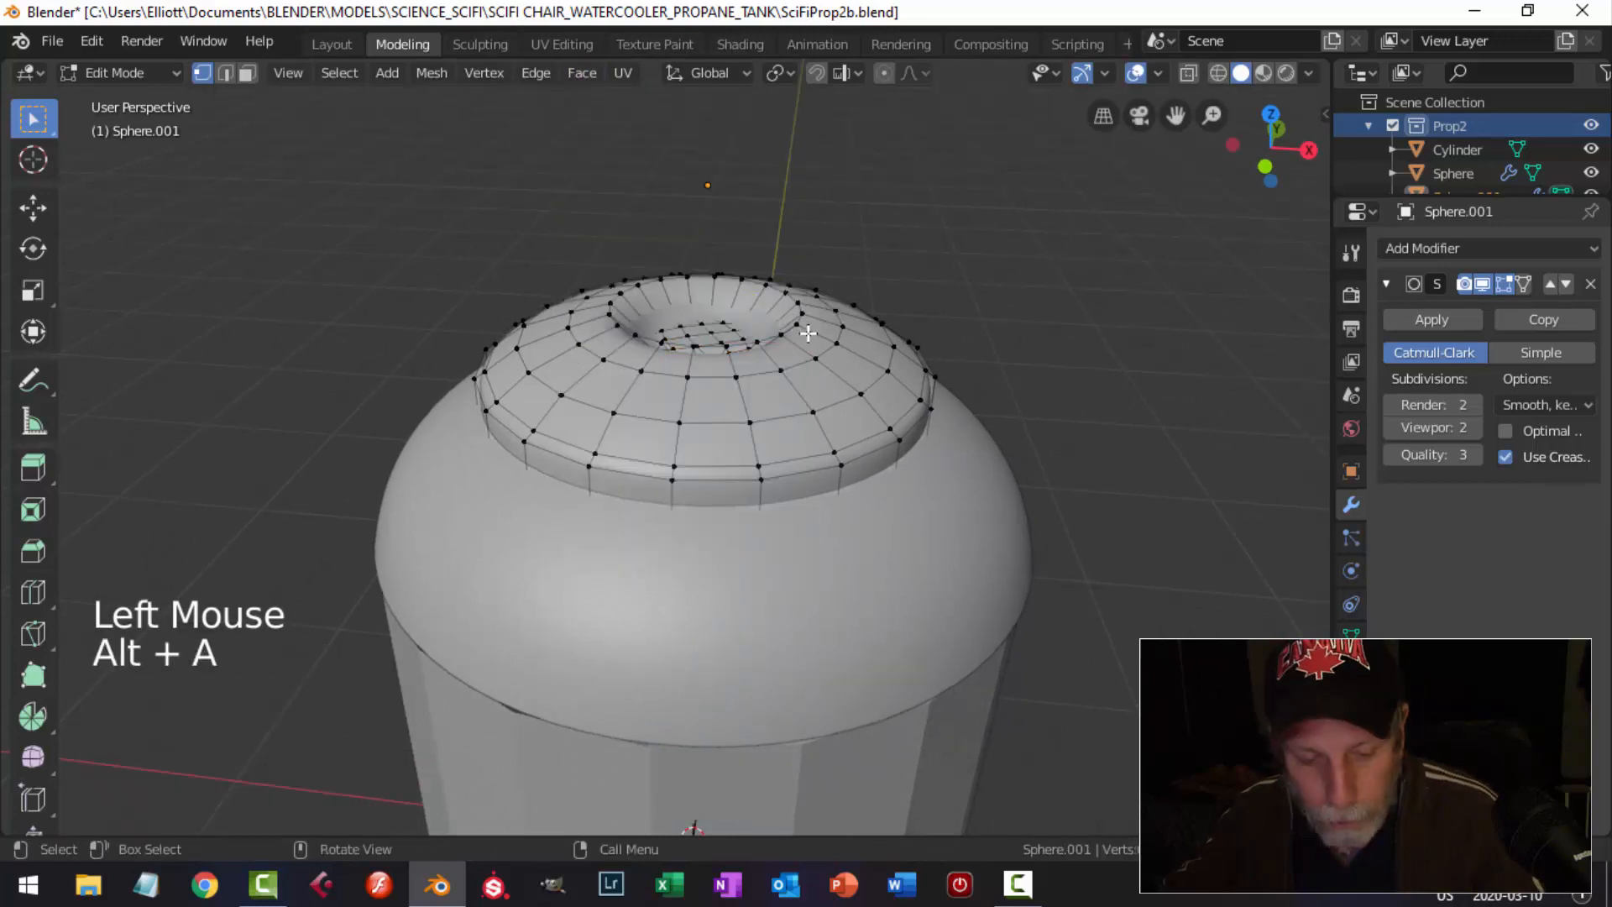
Add a loop cut around the outside of the recess opening, close to its edge, to tighten the smoothing.
{"action": "key", "text": "2"}
{"action": "key", "text": "ctrl+r"}
{"action": "left_click", "coordinate": [813, 338]}
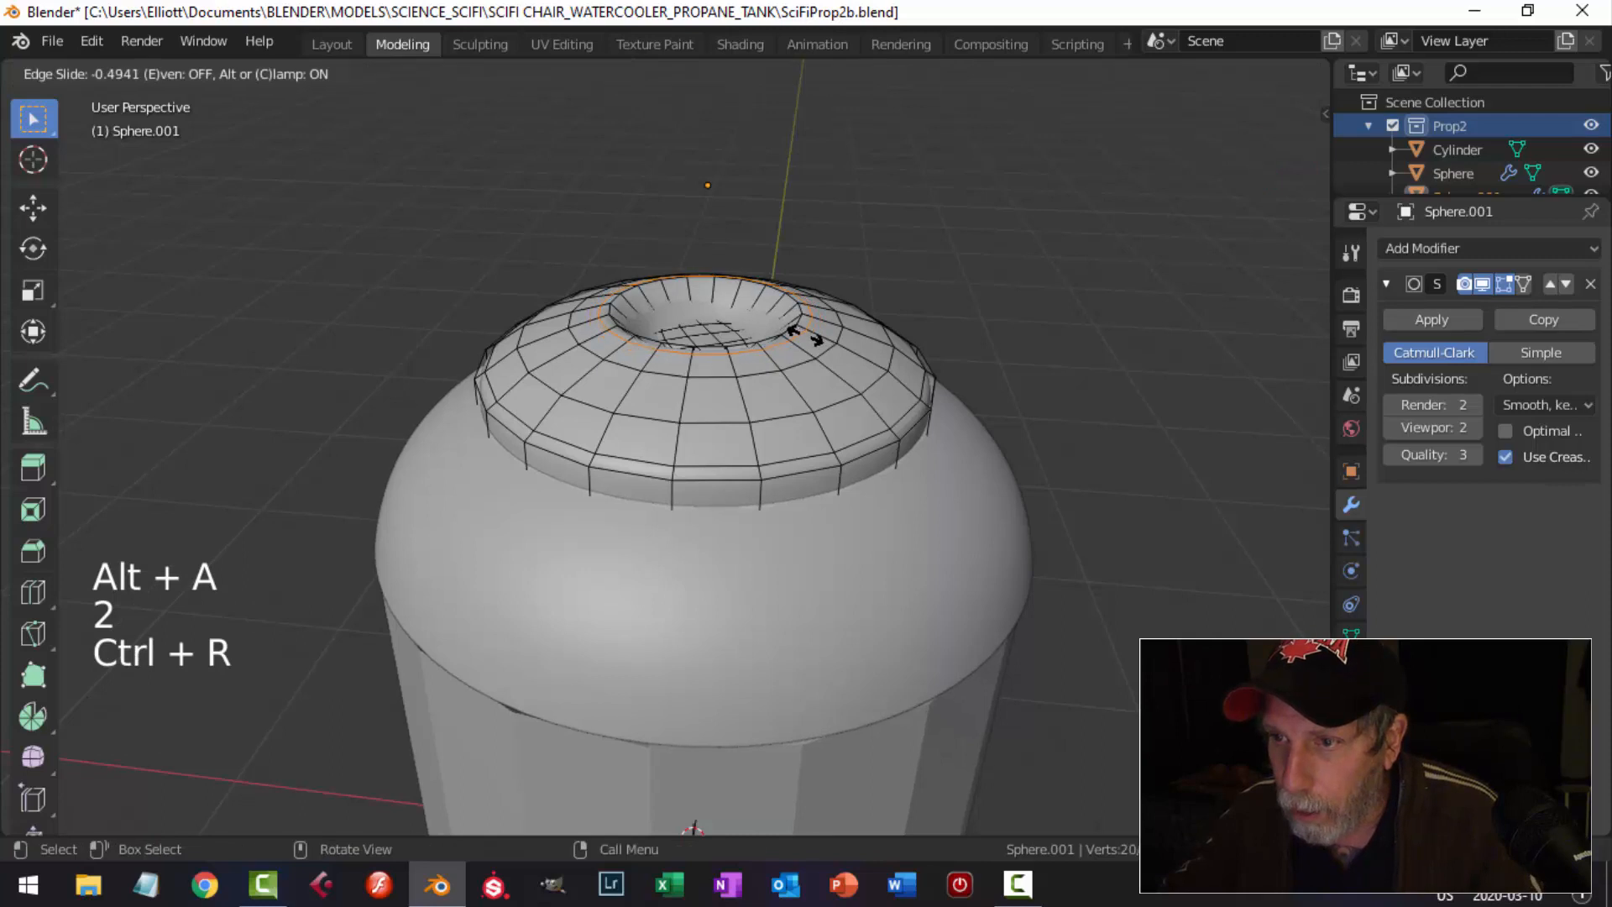
{"action": "left_click", "coordinate": [802, 334]}
{"action": "key", "text": "Tab"}
{"action": "scroll", "coordinate": [849, 370], "scroll_direction": "down", "scroll_amount": 3}
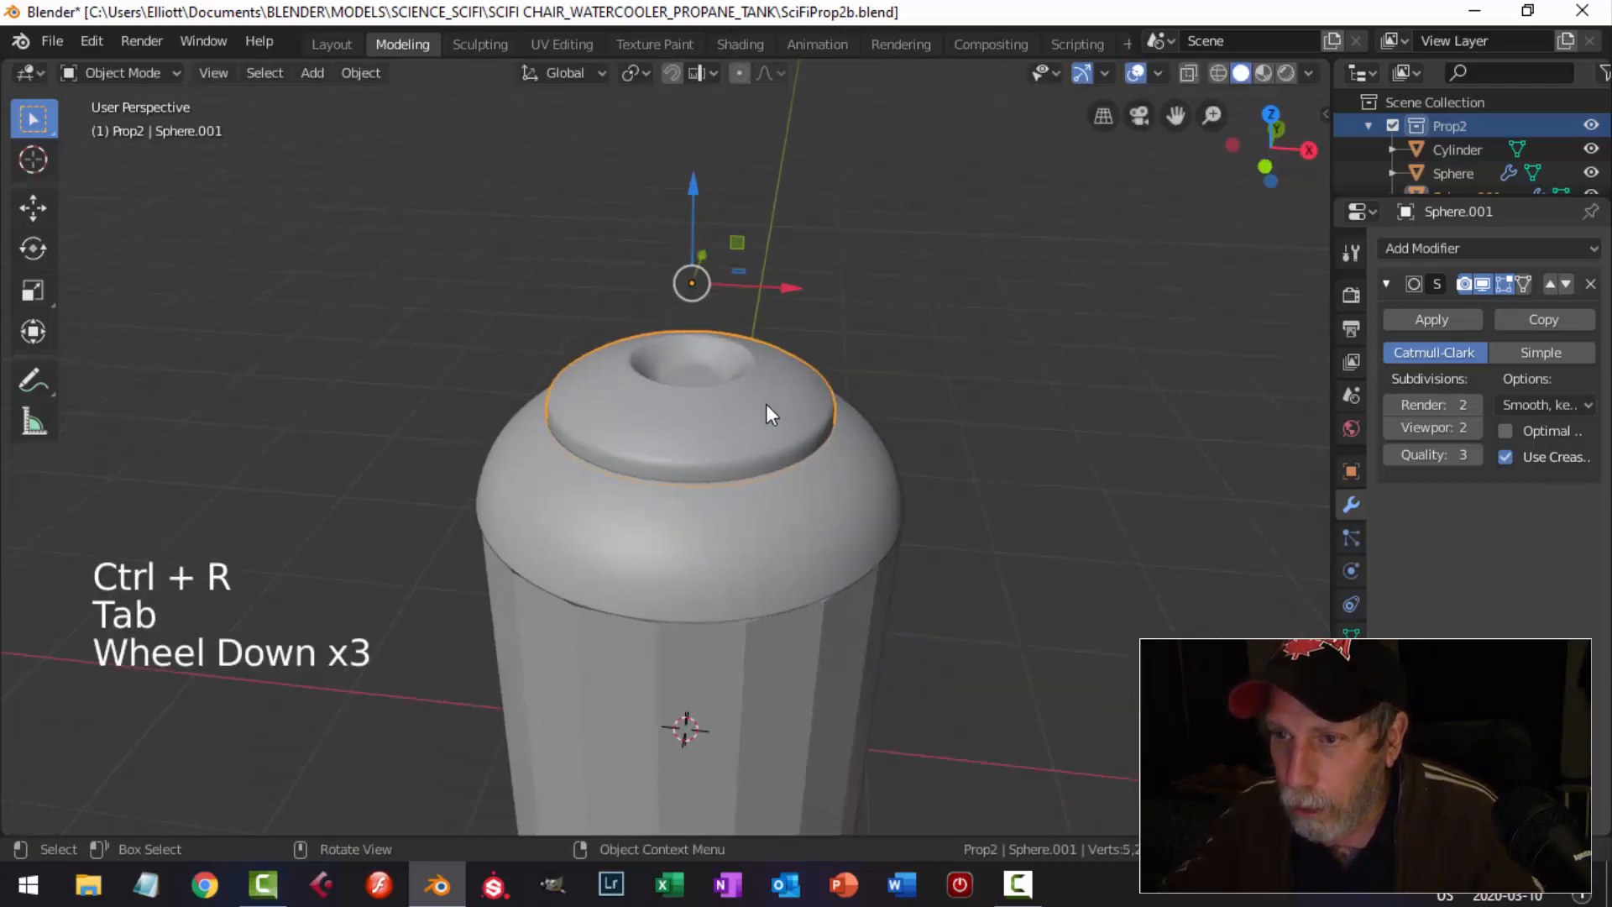
Add a loop cut inside the recess wall with a slide factor of about -0.596.
{"action": "middle_click_drag", "start_coordinate": [766, 411], "coordinate": [707, 441]}
{"action": "scroll", "coordinate": [744, 390], "scroll_direction": "up", "scroll_amount": 2}
{"action": "key", "text": "Tab"}
{"action": "scroll", "coordinate": [693, 322], "scroll_direction": "up", "scroll_amount": 2}
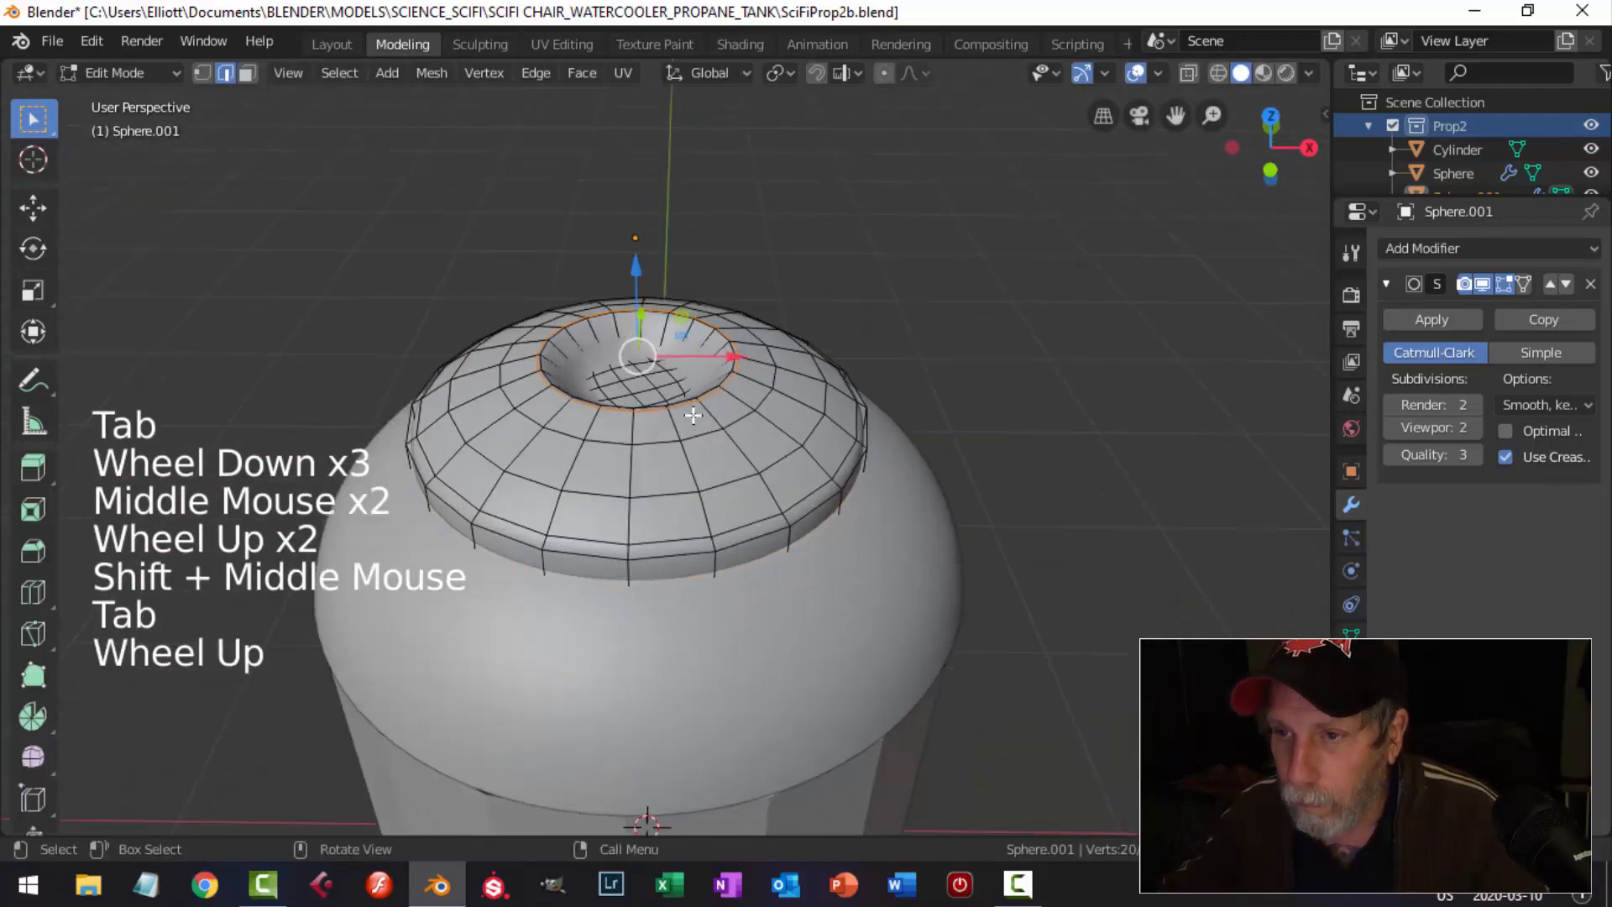
{"action": "key", "text": "ctrl+r"}
{"action": "left_click", "coordinate": [690, 329]}
{"action": "left_click", "coordinate": [683, 349]}
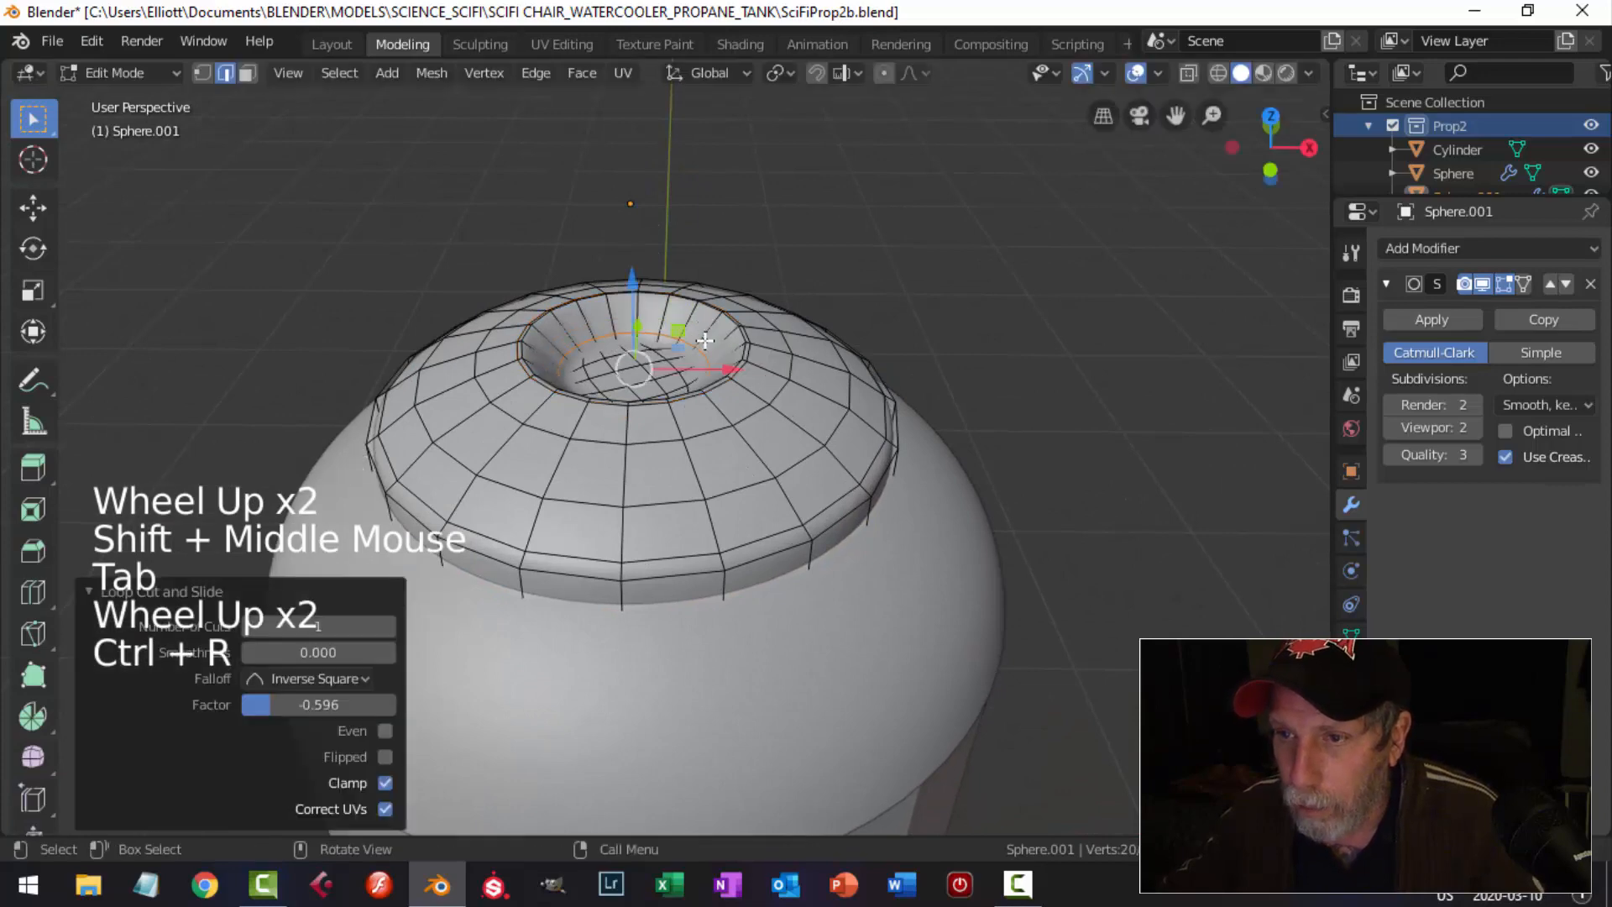
{"action": "key", "text": "Tab"}
{"action": "scroll", "coordinate": [797, 379], "scroll_direction": "down", "scroll_amount": 2}
{"action": "key", "text": "alt+a"}
{"action": "scroll", "coordinate": [701, 453], "scroll_direction": "down", "scroll_amount": 3}
Add the small cap's outer rim edge loop to the selected recess loop and crease the edges to sharpen them.
{"action": "middle_click_drag", "start_coordinate": [702, 453], "coordinate": [755, 329]}
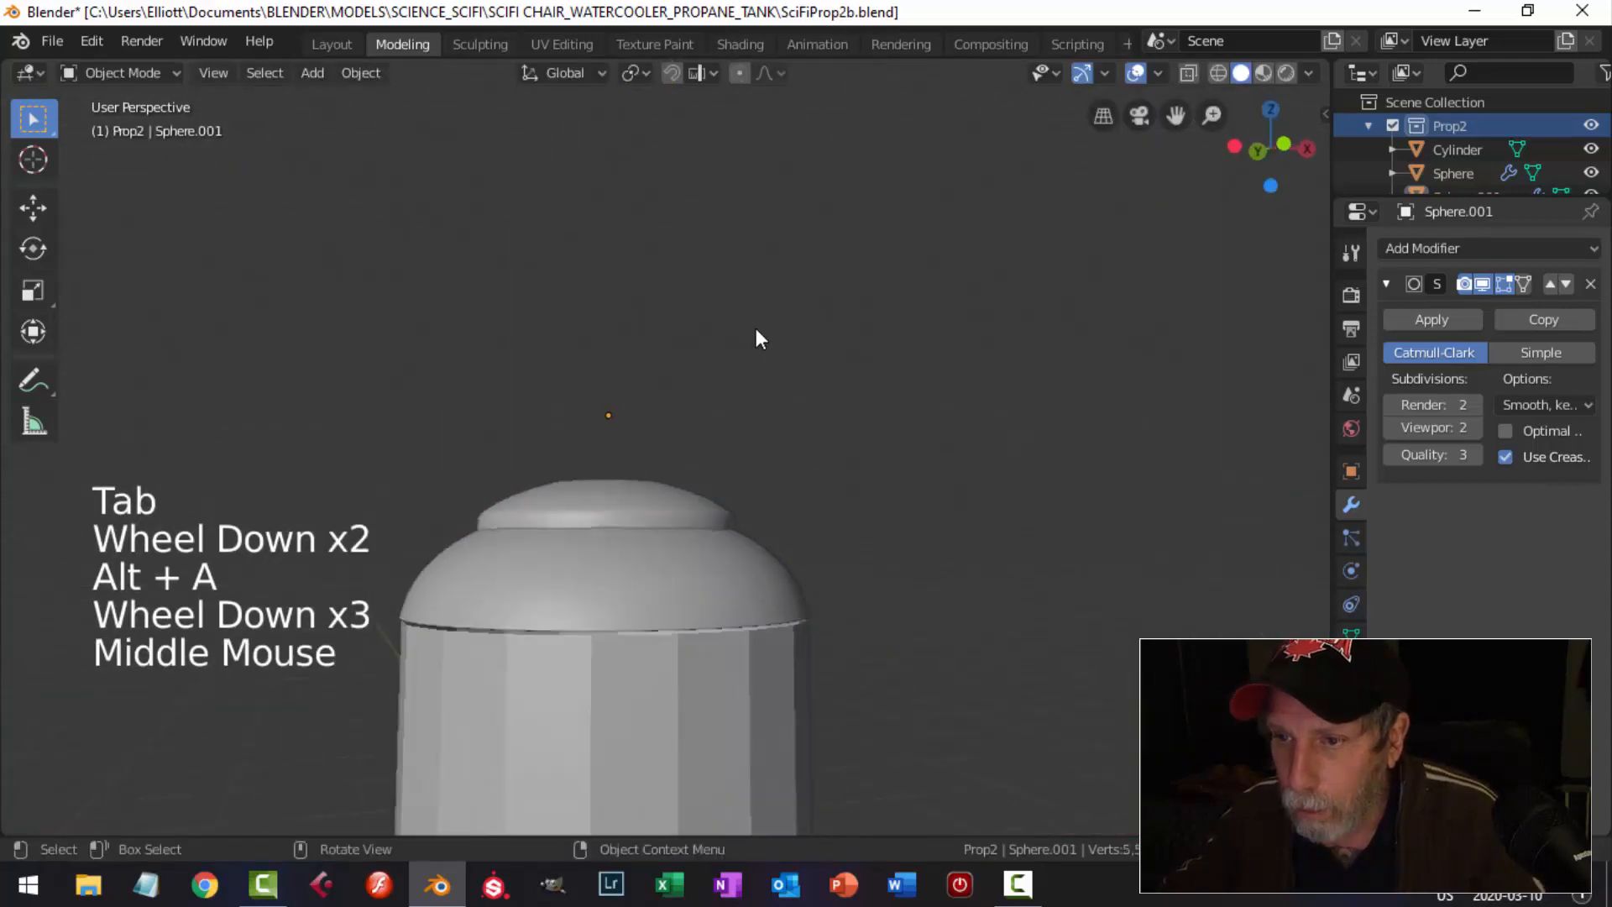
{"action": "middle_click_drag", "start_coordinate": [631, 446], "coordinate": [671, 412]}
{"action": "left_click", "coordinate": [612, 503]}
{"action": "middle_click_drag", "start_coordinate": [612, 504], "coordinate": [693, 516]}
{"action": "key", "text": "Tab"}
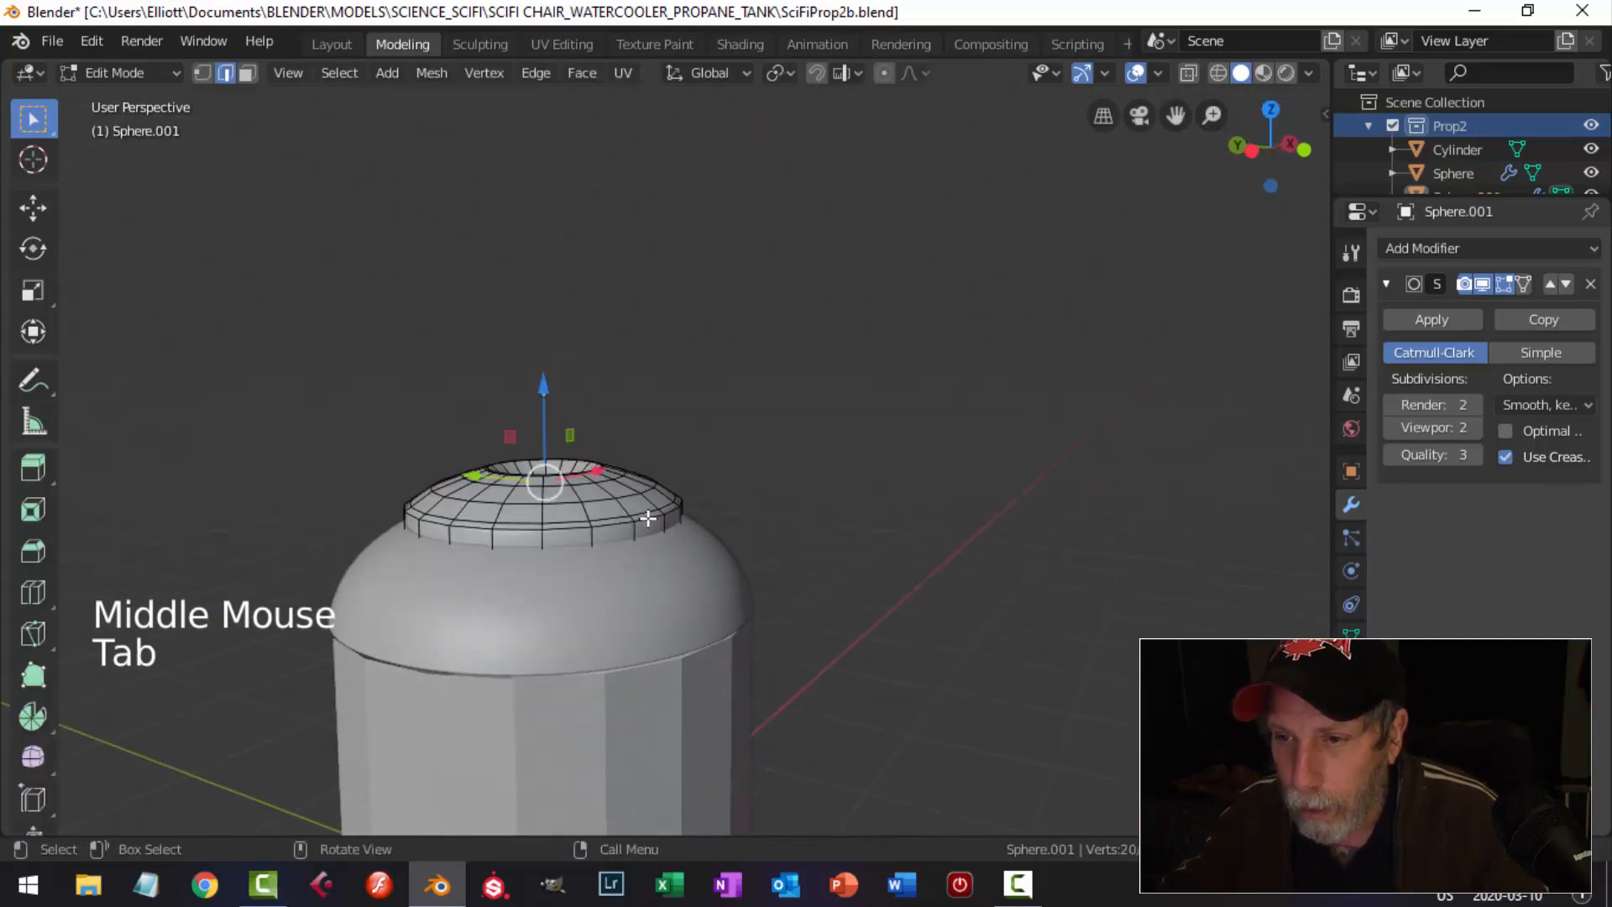
{"action": "scroll", "coordinate": [673, 513], "scroll_direction": "up", "scroll_amount": 1}
{"action": "scroll", "coordinate": [691, 529], "scroll_direction": "up", "scroll_amount": 1}
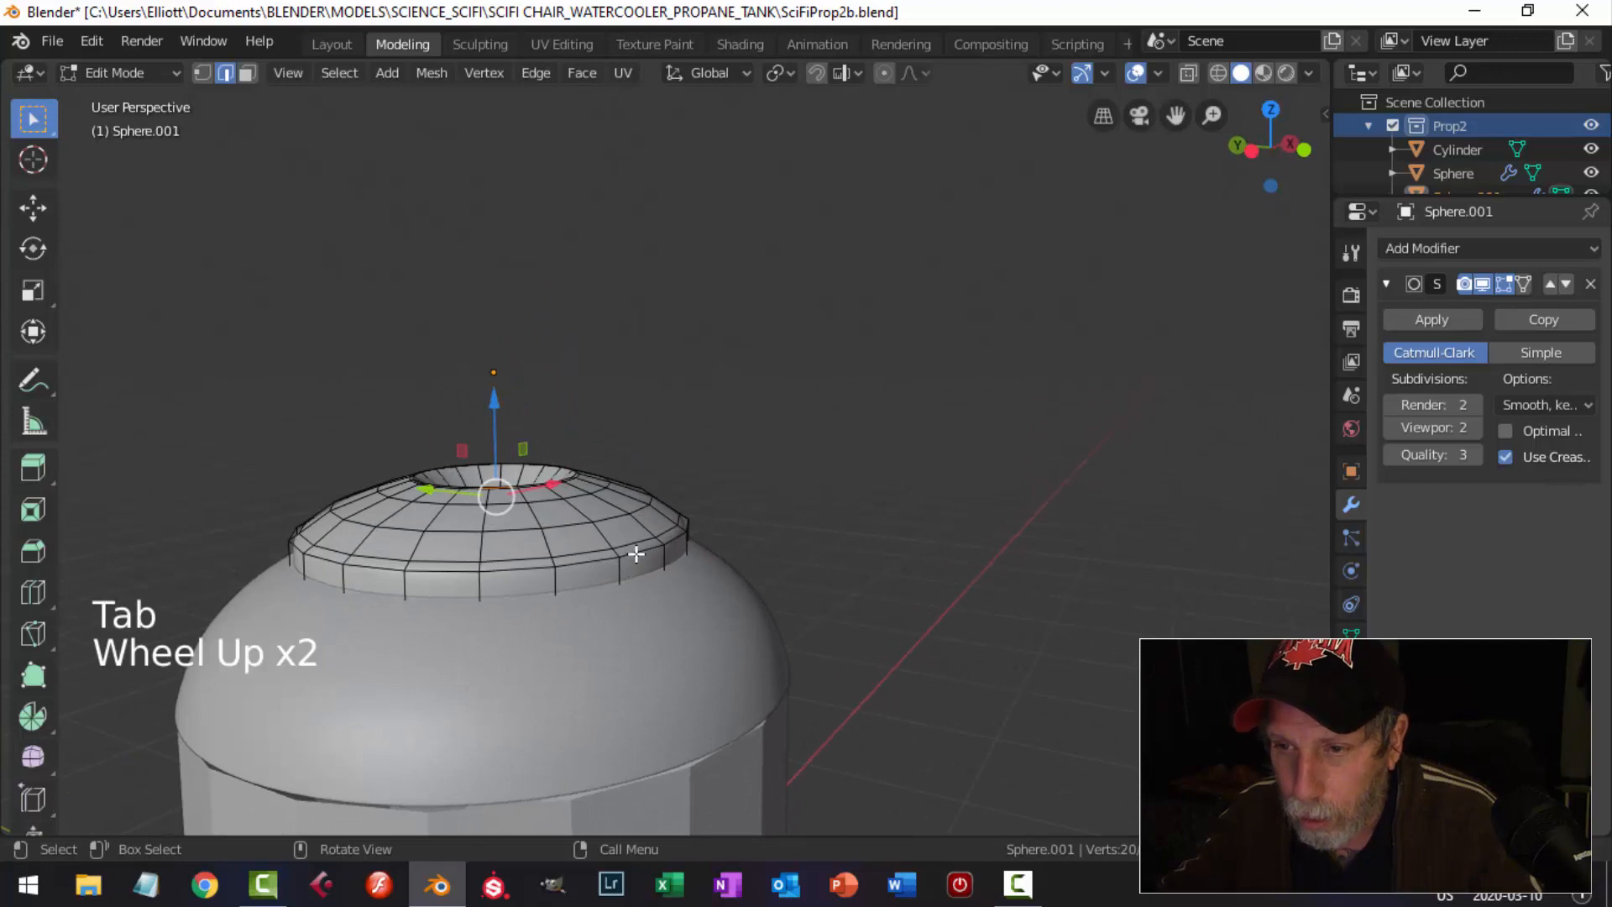
{"action": "left_click", "coordinate": [667, 545], "text": "alt+shift"}
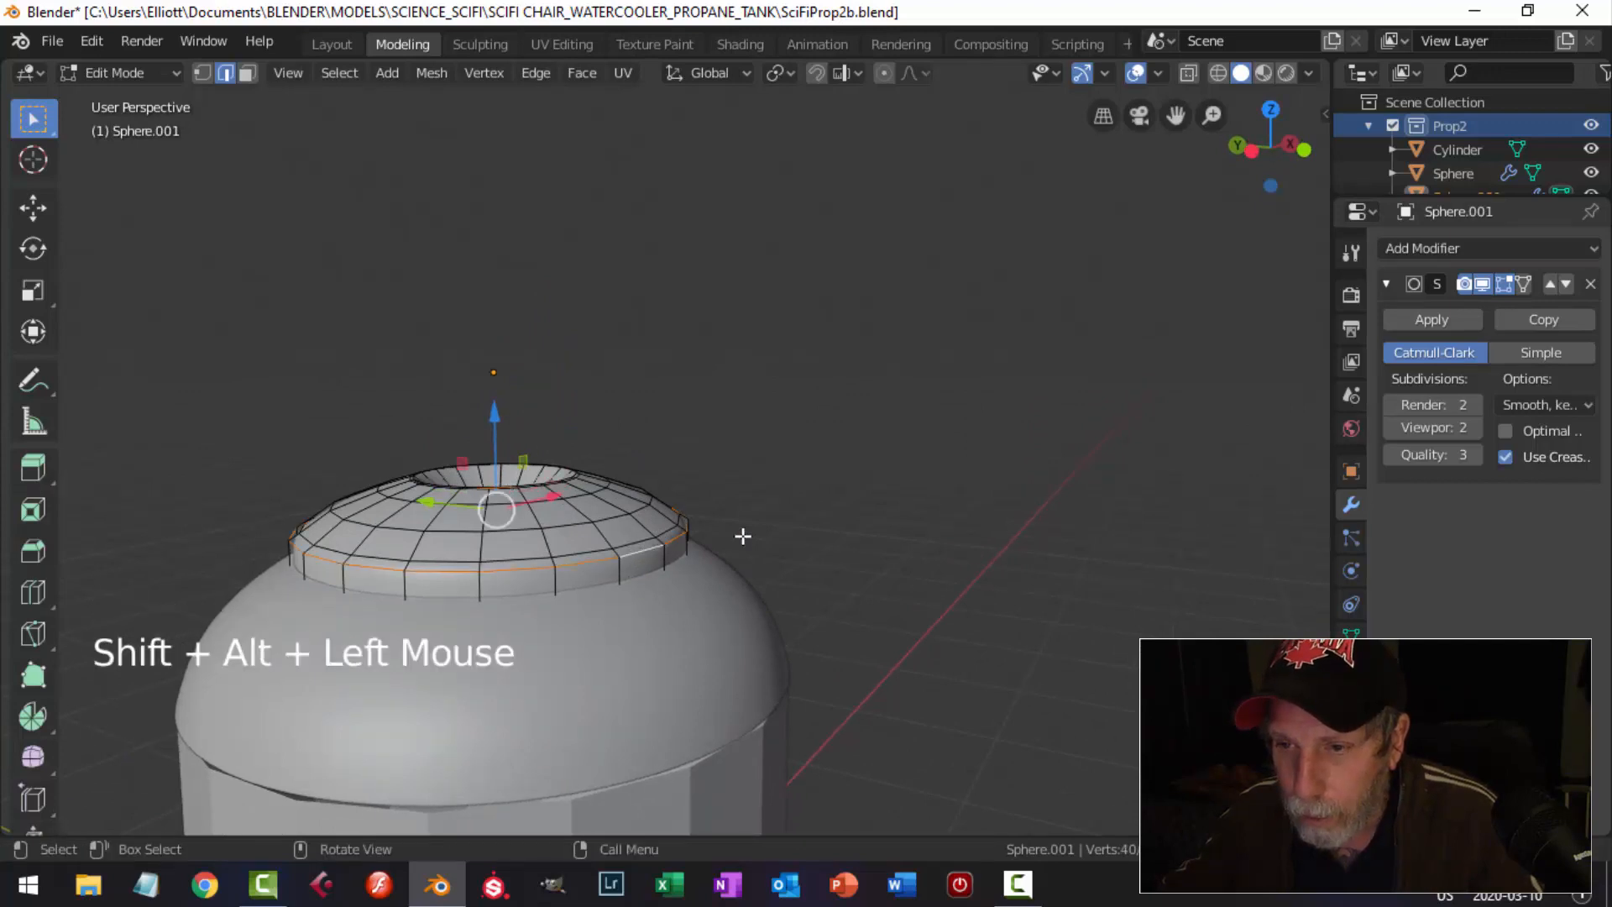
{"action": "key", "text": "shift+e"}
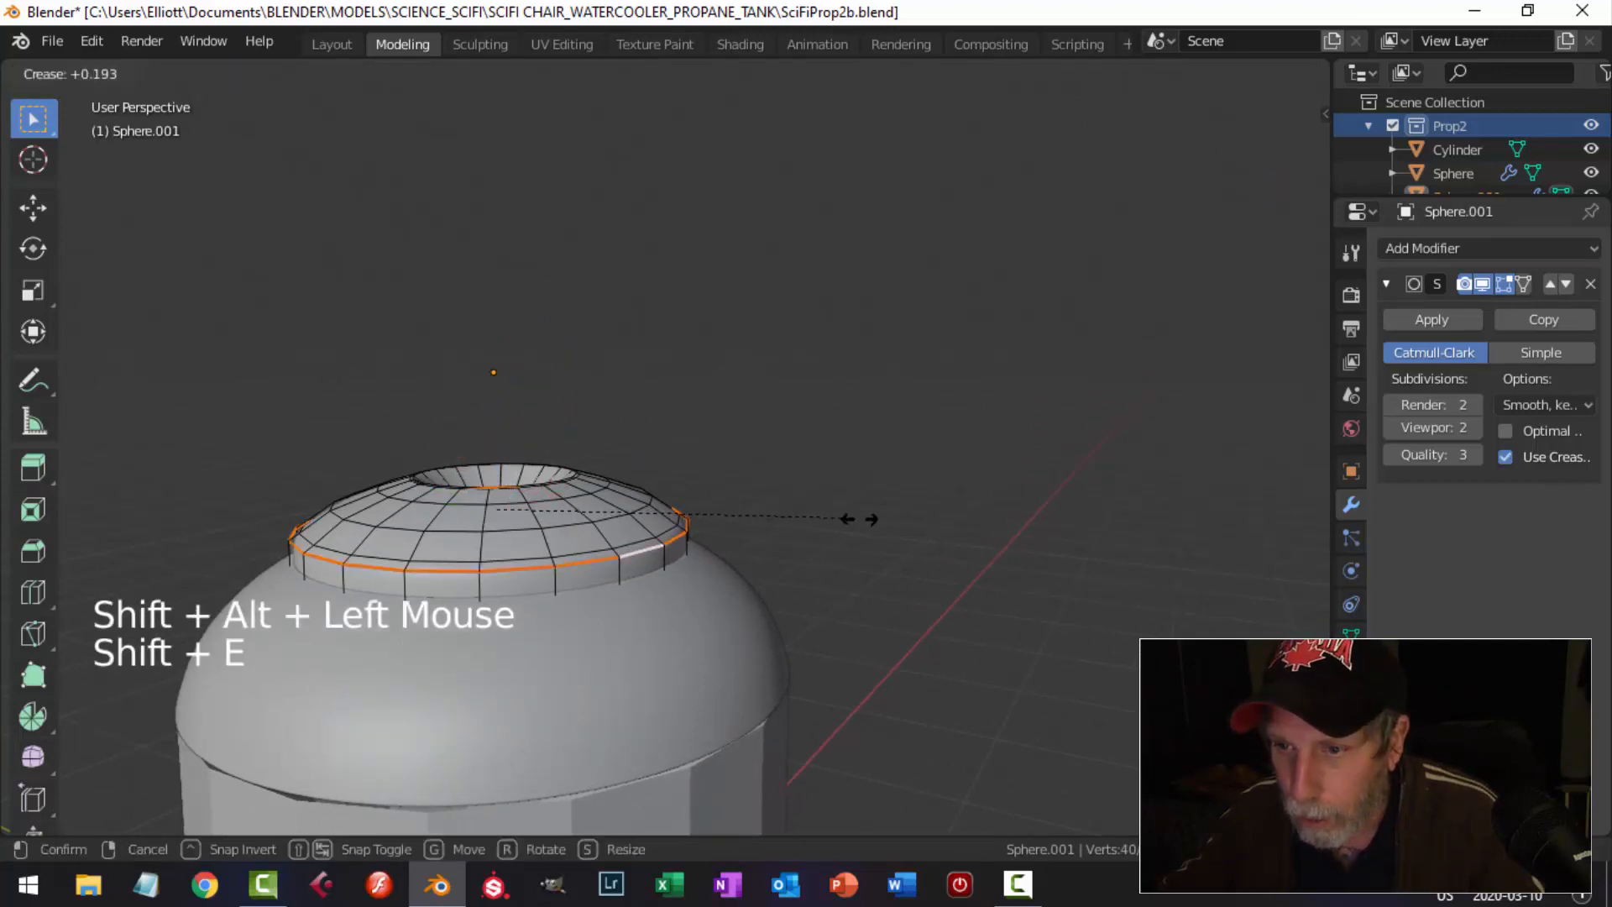
{"action": "left_click", "coordinate": [919, 540]}
{"action": "key", "text": "Tab"}
{"action": "scroll", "coordinate": [828, 530], "scroll_direction": "down", "scroll_amount": 2}
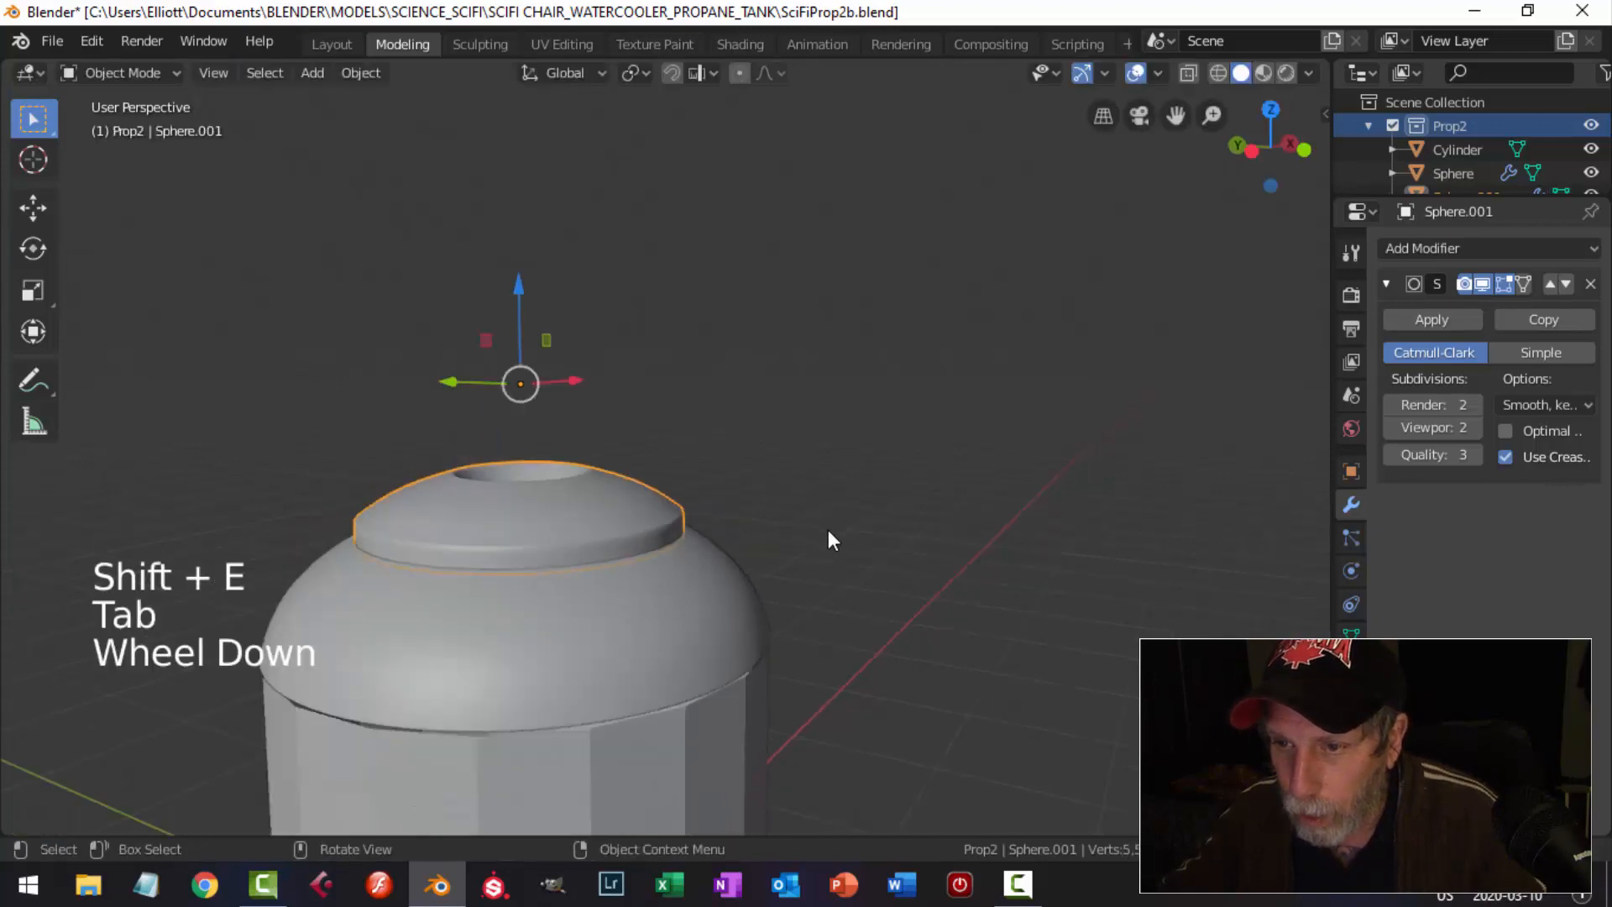
Move the small cap up slightly on the dome.
{"action": "key", "text": "alt+a"}
{"action": "scroll", "coordinate": [827, 537], "scroll_direction": "down", "scroll_amount": 3}
{"action": "scroll", "coordinate": [689, 489], "scroll_direction": "up", "scroll_amount": 2}
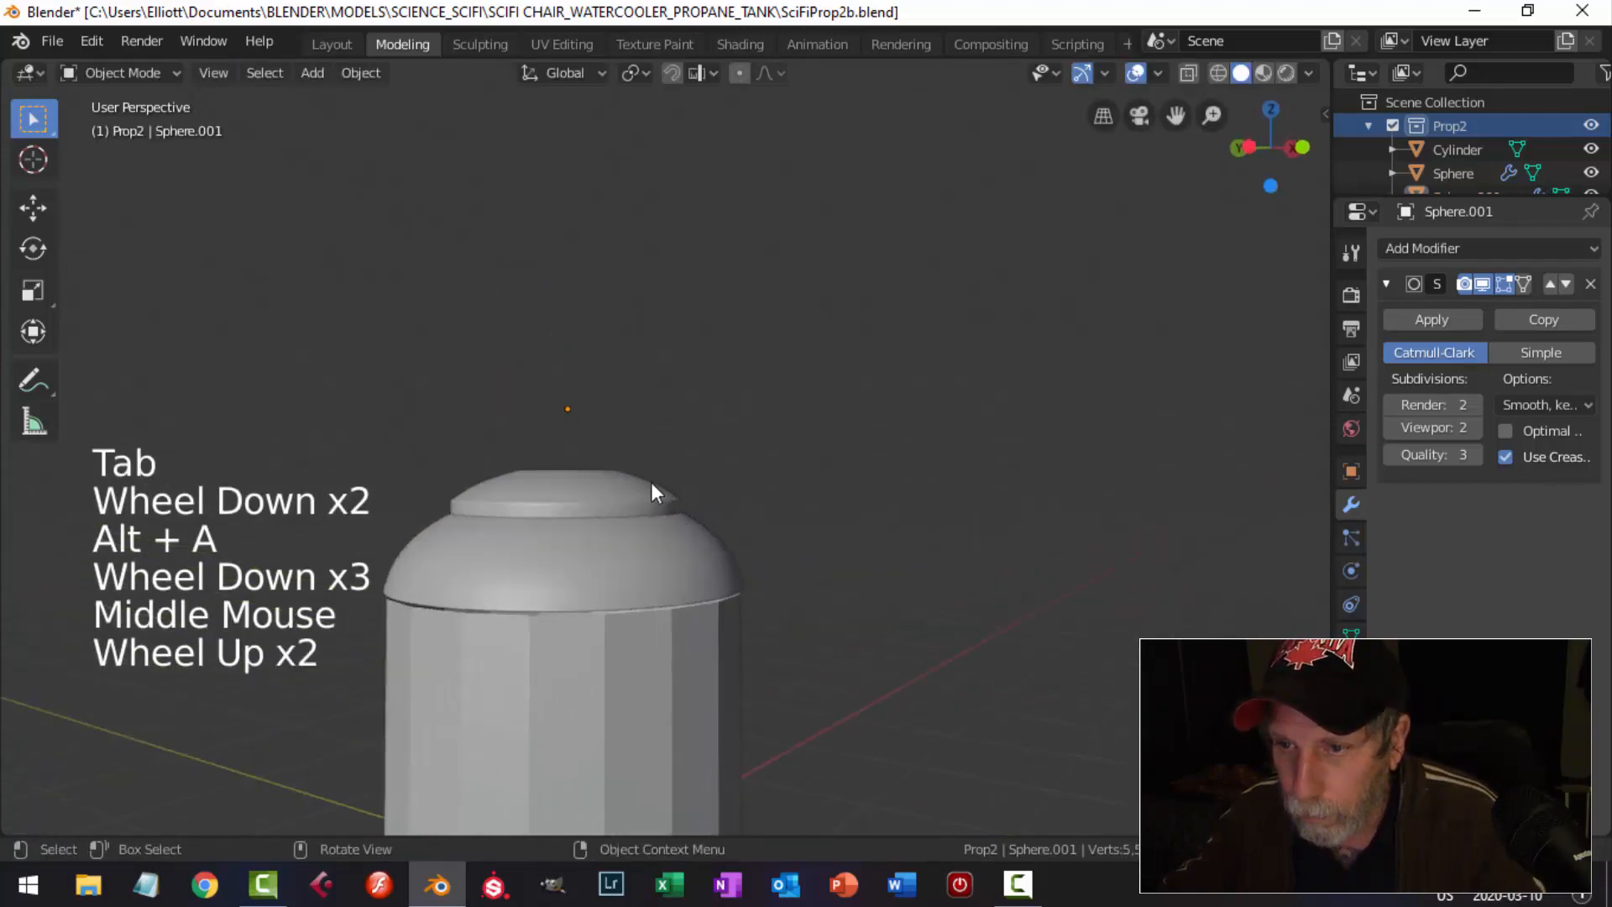
{"action": "left_click", "coordinate": [606, 471]}
{"action": "left_click_drag", "start_coordinate": [571, 329], "coordinate": [567, 323]}
{"action": "key", "text": "alt+a"}
Rotate the cylinder, dome and small cap together 90° about the global X axis so the tank lies horizontally.
{"action": "scroll", "coordinate": [752, 503], "scroll_direction": "down", "scroll_amount": 3}
{"action": "middle_click_drag", "start_coordinate": [752, 501], "coordinate": [841, 512]}
{"action": "key", "text": "KP_1"}
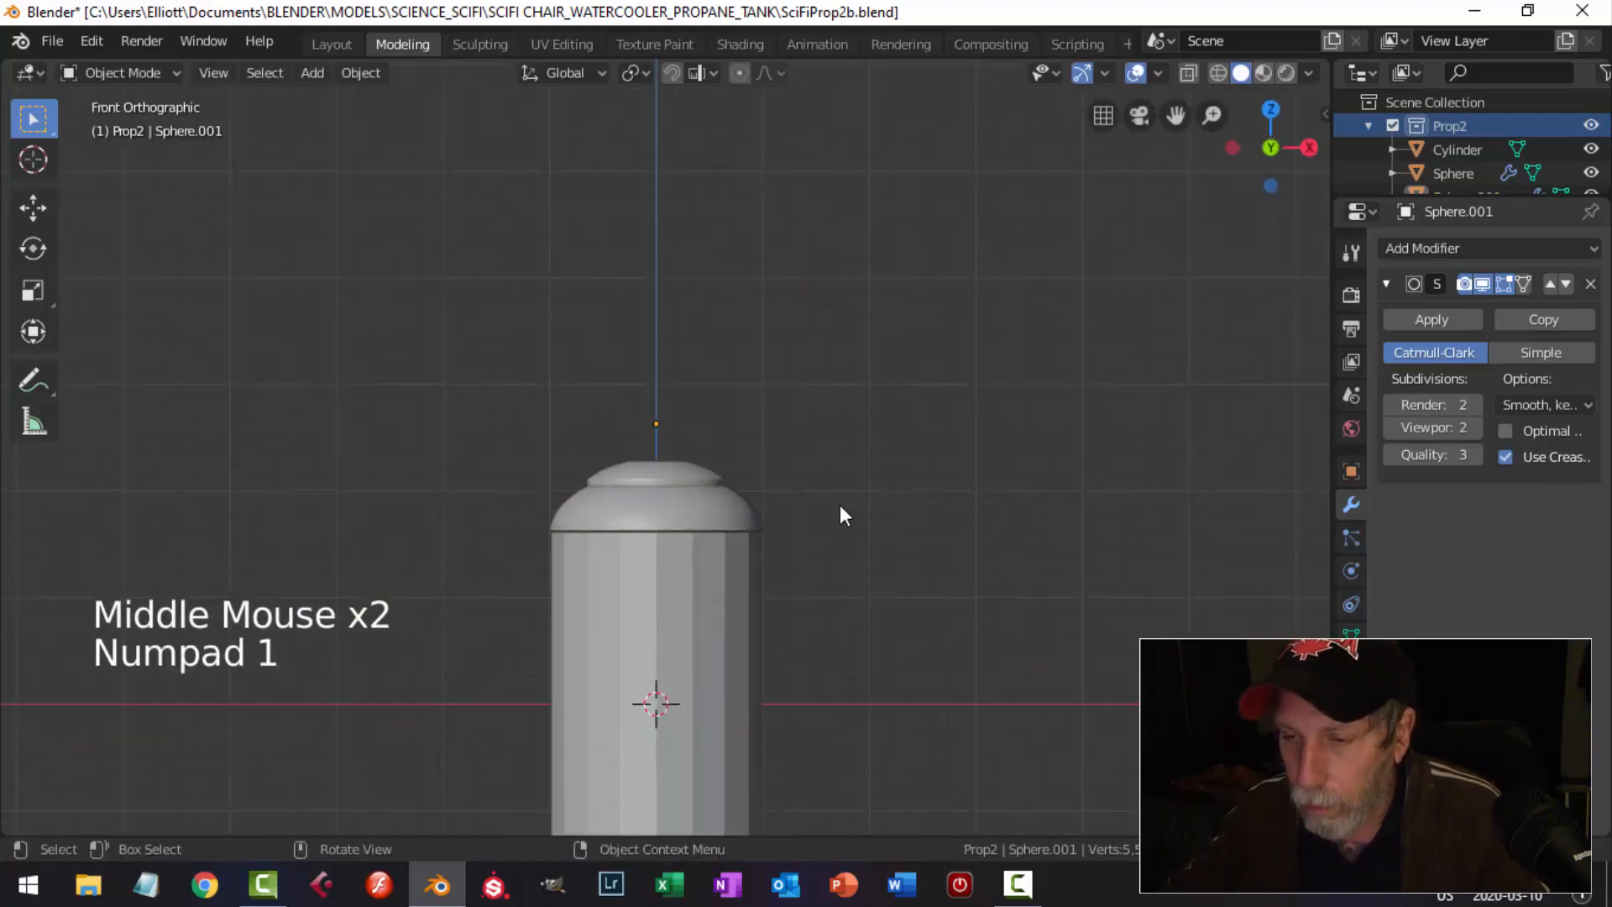
{"action": "scroll", "coordinate": [823, 561], "scroll_direction": "down", "scroll_amount": 4}
{"action": "key", "text": "a"}
{"action": "scroll", "coordinate": [820, 565], "scroll_direction": "up", "scroll_amount": 2}
{"action": "middle_click_drag", "start_coordinate": [819, 566], "coordinate": [784, 476], "text": "shift"}
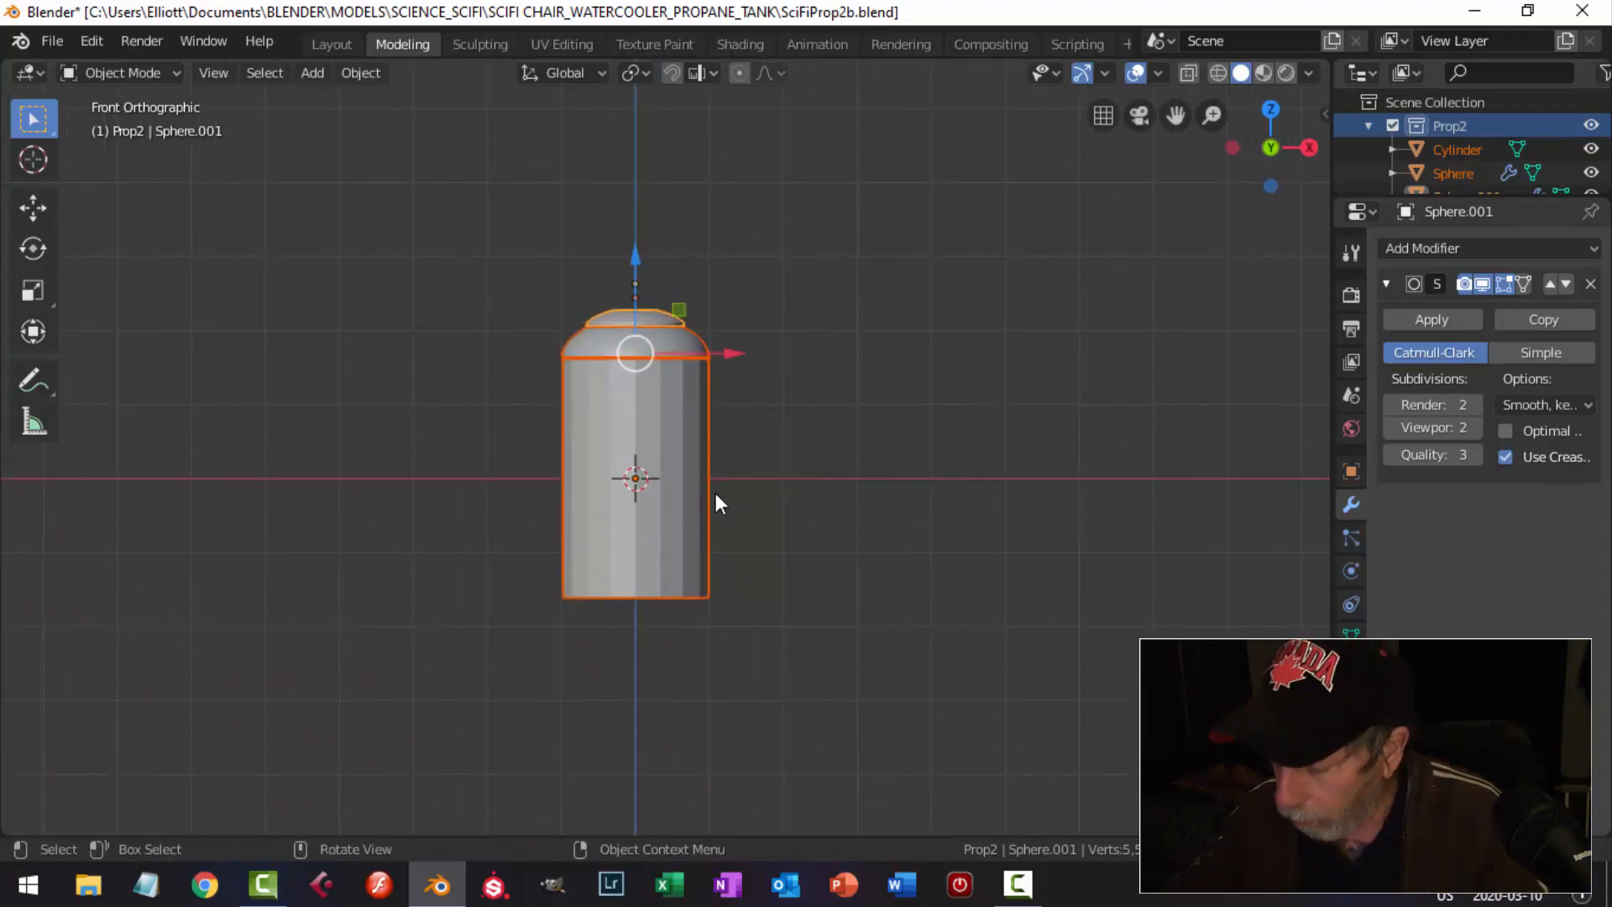
{"action": "key", "text": "KP_3"}
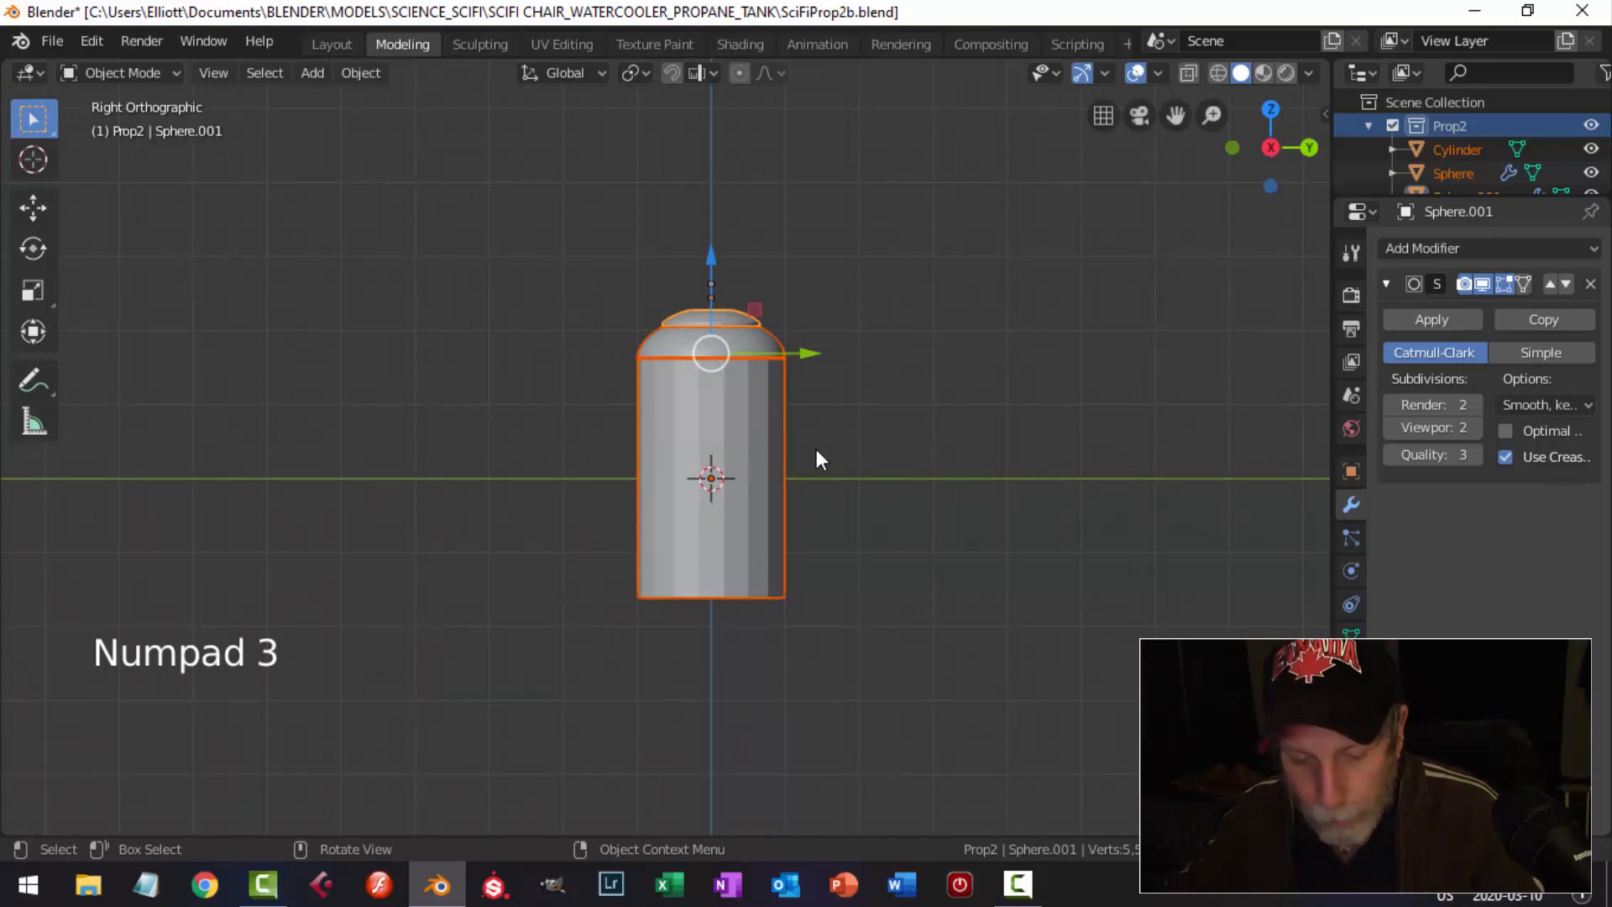
{"action": "type", "text": "rx"}
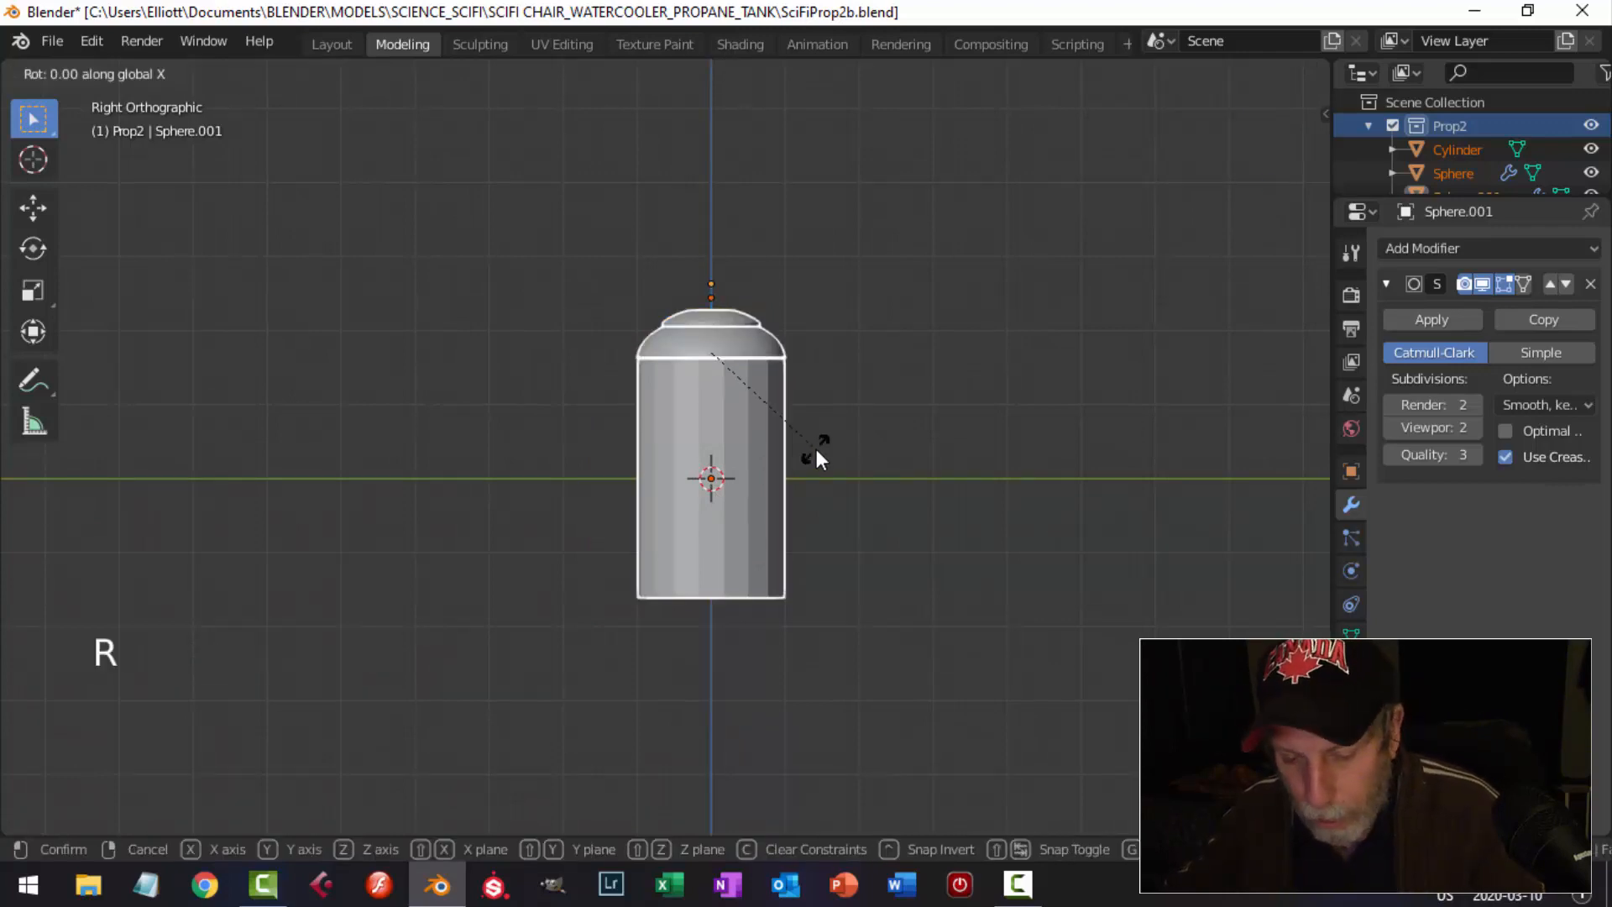
{"action": "type", "text": "90"}
{"action": "key", "text": "Return"}
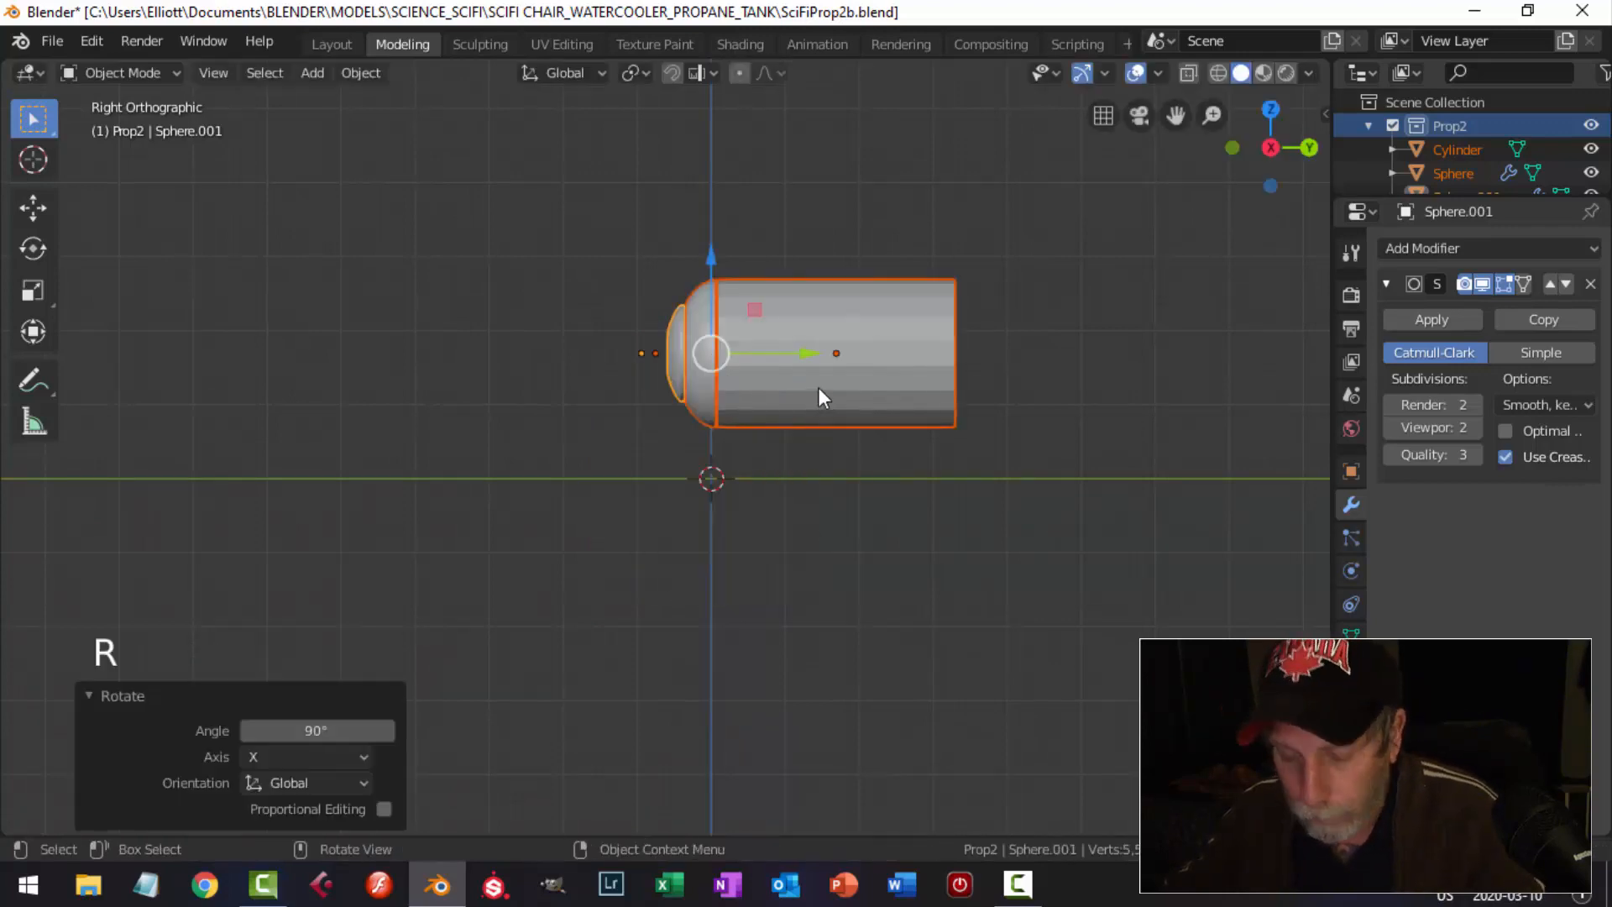
Move the whole tank along Y to centre its body on the origin, and lower it 0.641 m towards the ground line.
{"action": "left_click_drag", "start_coordinate": [807, 353], "coordinate": [675, 357]}
{"action": "left_click_drag", "start_coordinate": [591, 263], "coordinate": [593, 312]}
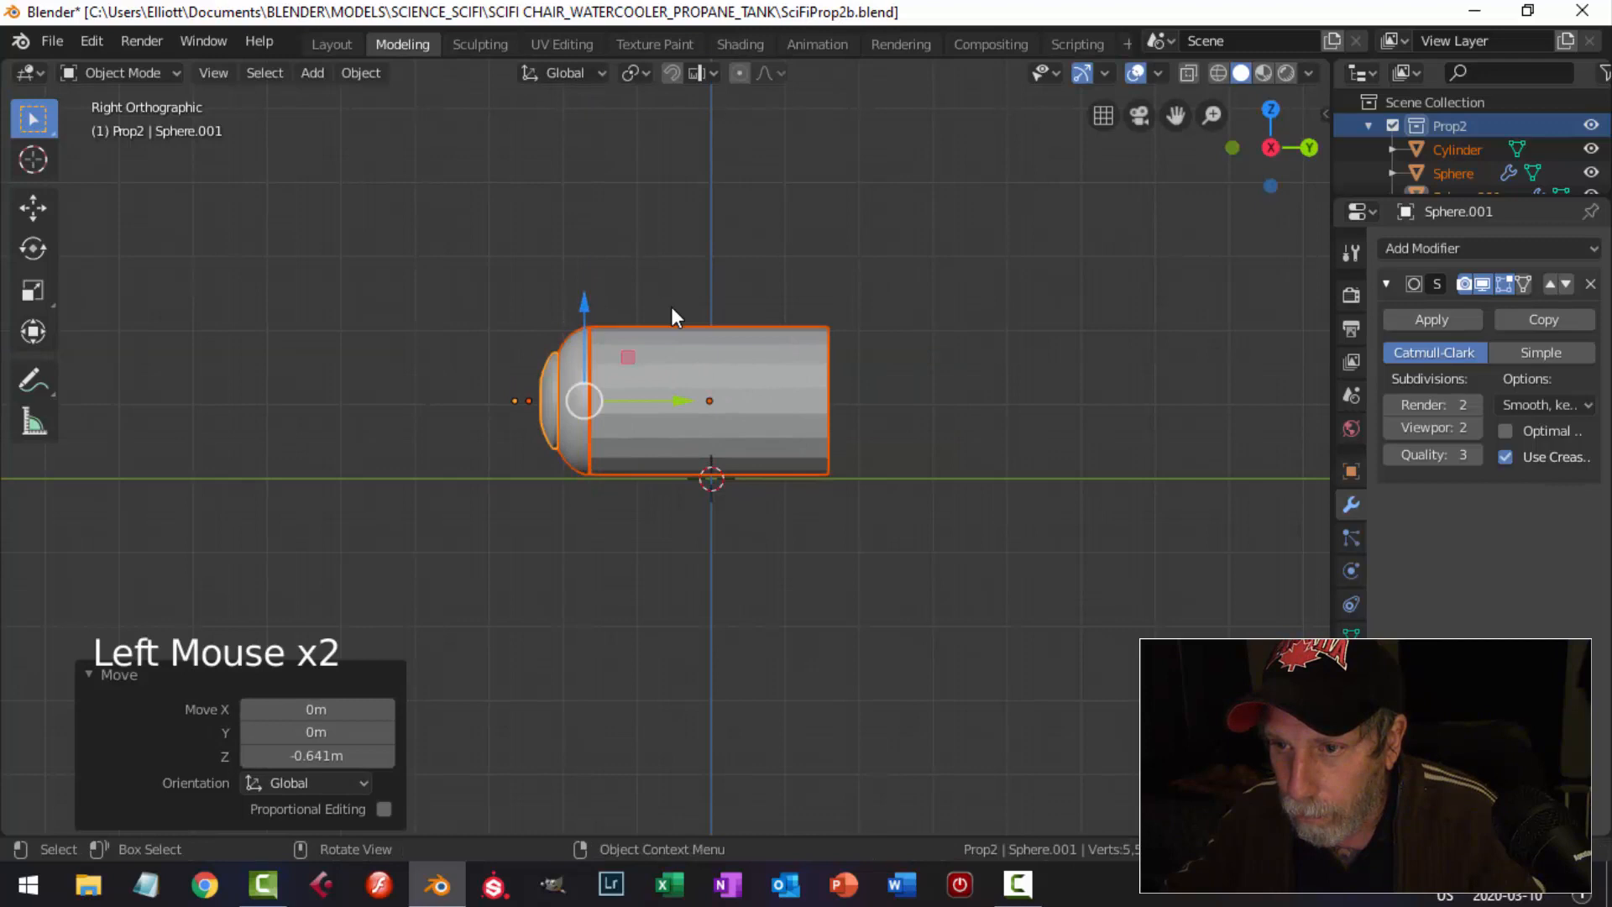
{"action": "key", "text": "alt+a"}
Move the edge loop at the cylinder's open end -1.6 m along Y to the origin, halving the body.
{"action": "left_click", "coordinate": [786, 372]}
{"action": "key", "text": "Tab"}
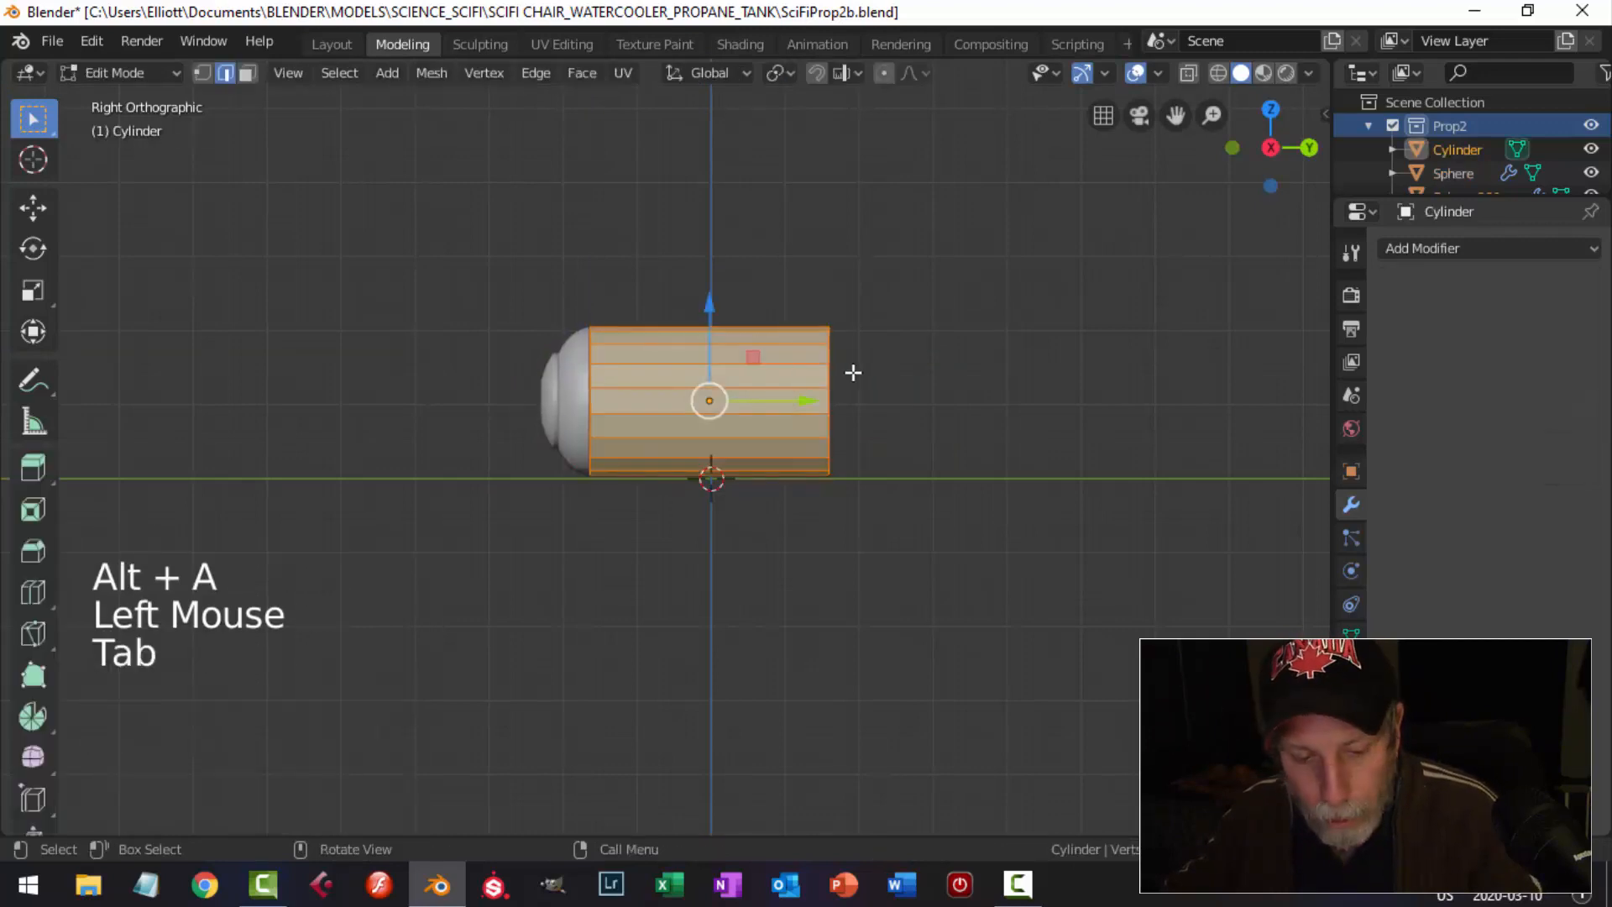
{"action": "key", "text": "alt+a"}
{"action": "key", "text": "2"}
{"action": "left_click", "coordinate": [828, 361], "text": "alt+shift"}
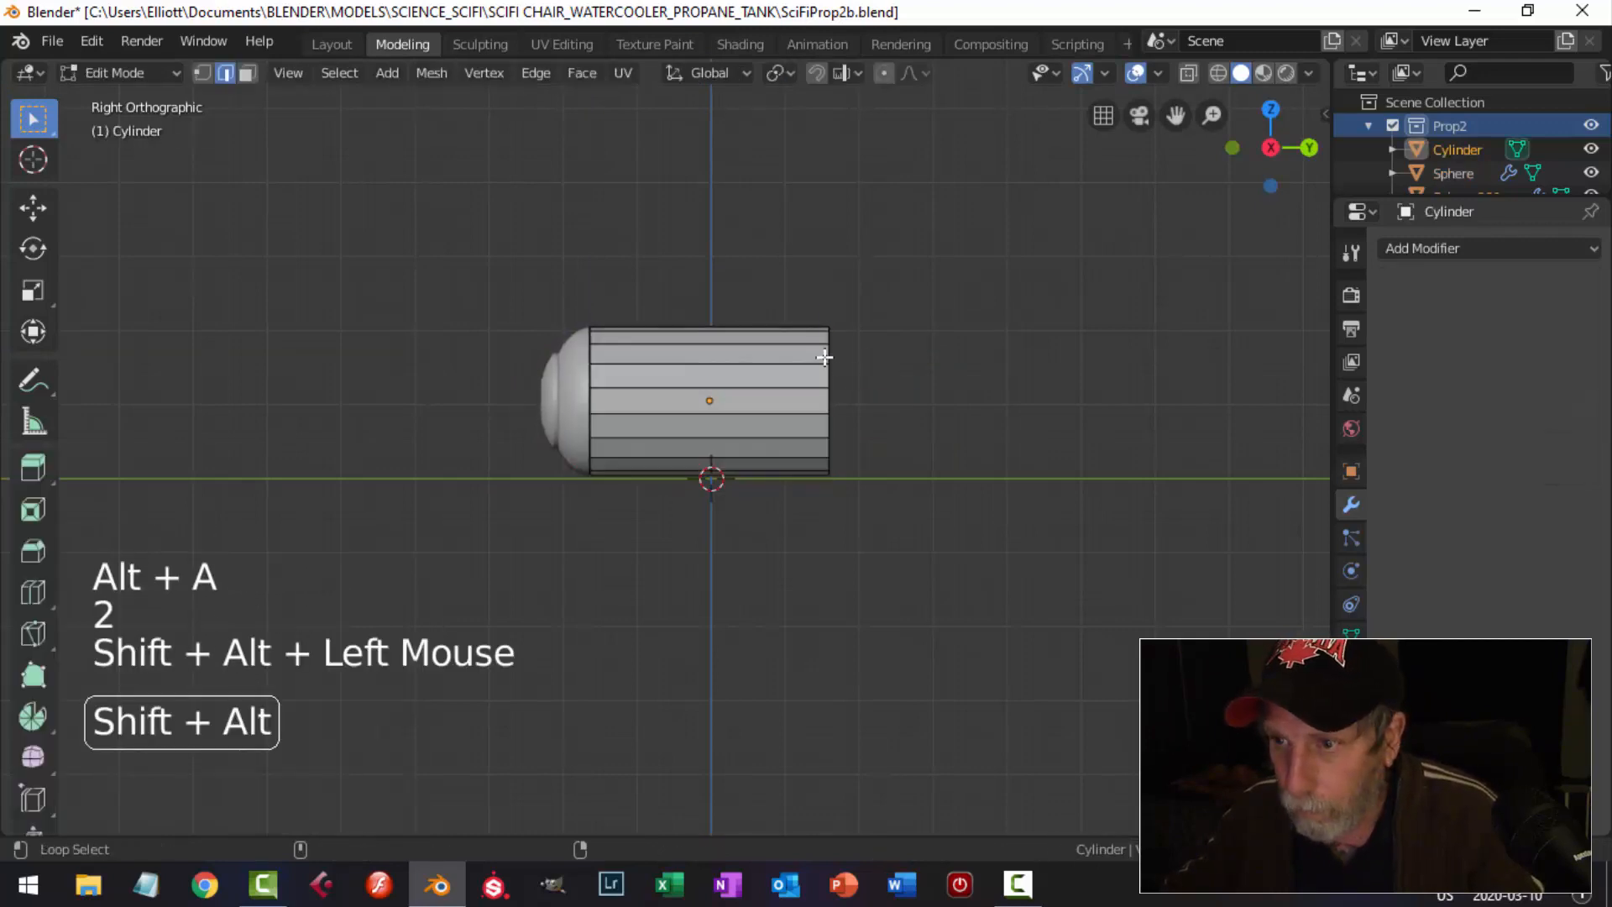
{"action": "left_click_drag", "start_coordinate": [917, 408], "coordinate": [797, 414]}
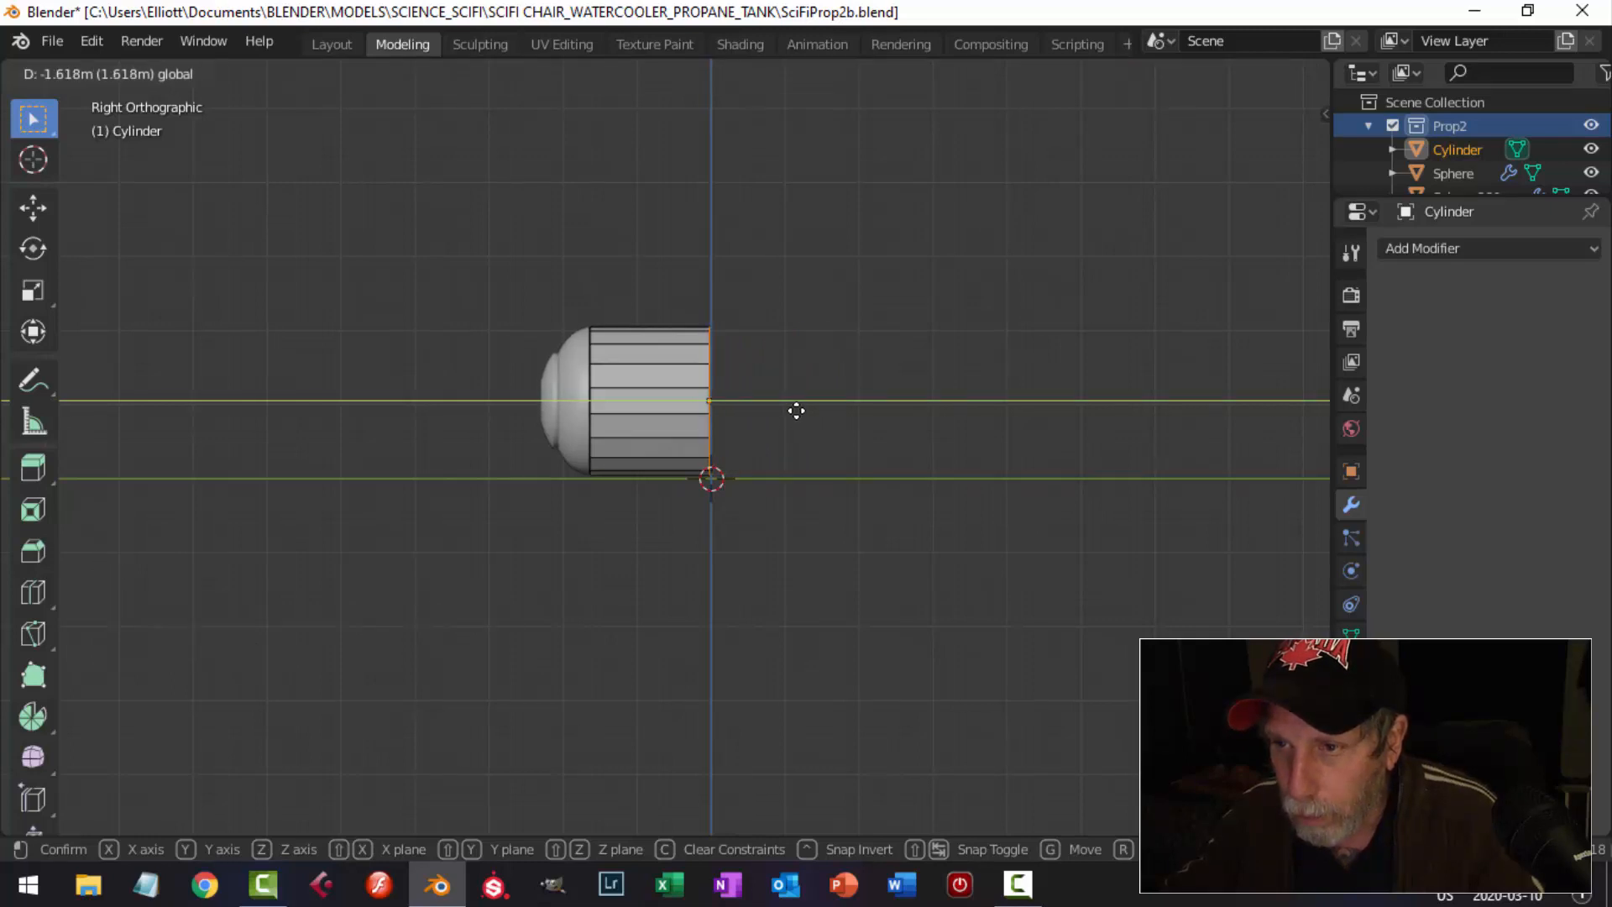
{"action": "left_click_drag", "start_coordinate": [798, 410], "coordinate": [799, 409]}
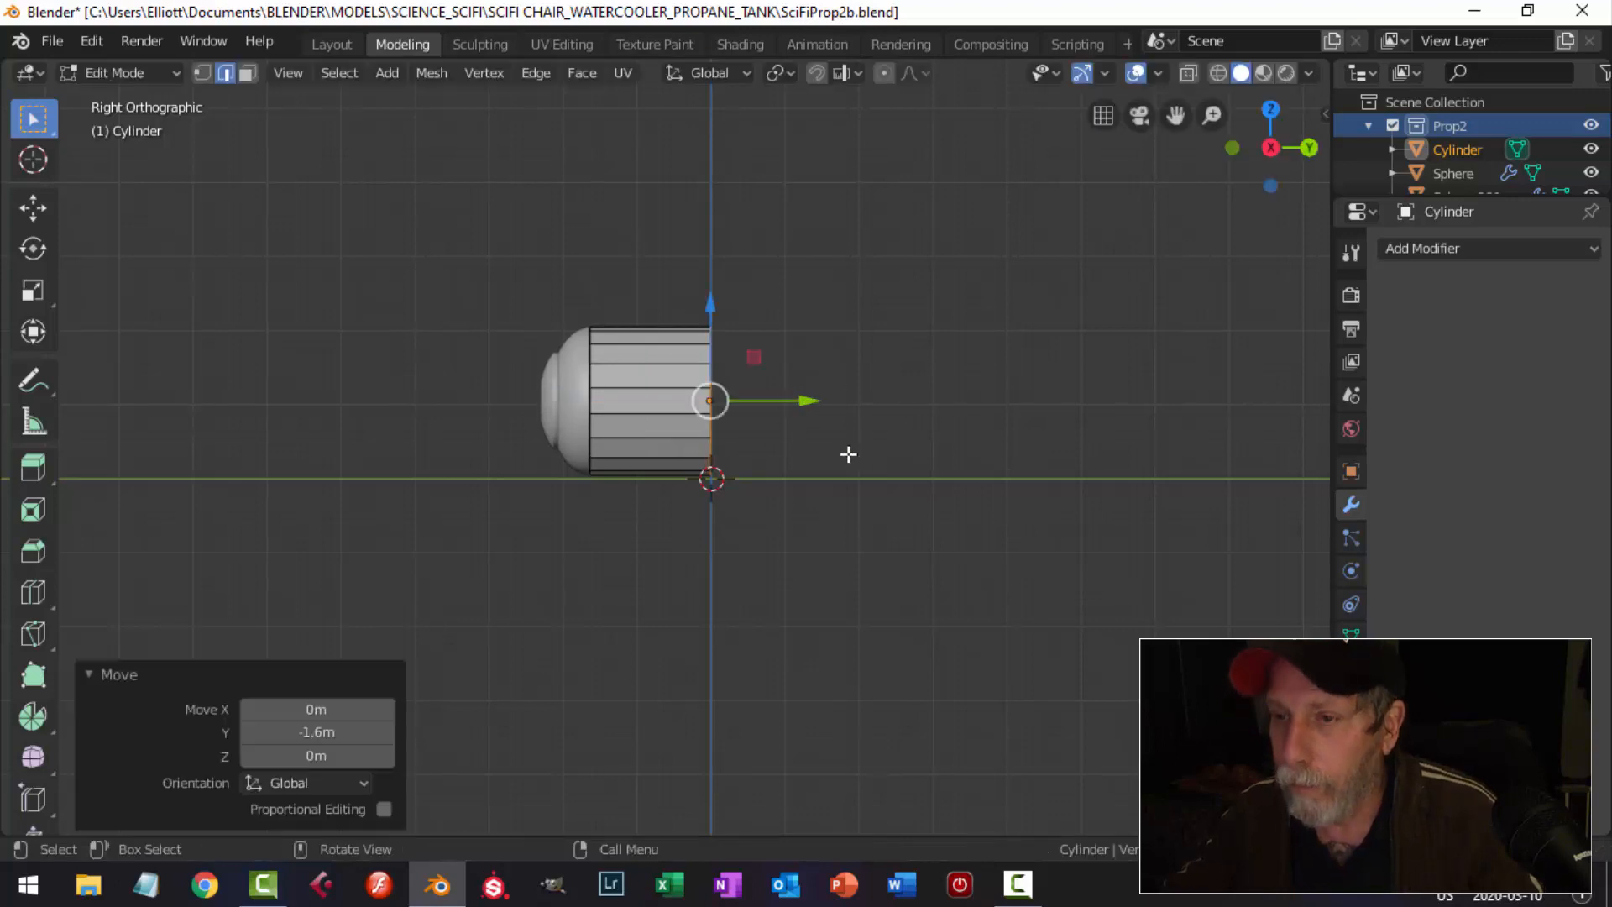
{"action": "key", "text": "Tab"}
Set the cylinder's origin to the 3D cursor and apply its rotation and scale.
{"action": "scroll", "coordinate": [846, 451], "scroll_direction": "up", "scroll_amount": 2}
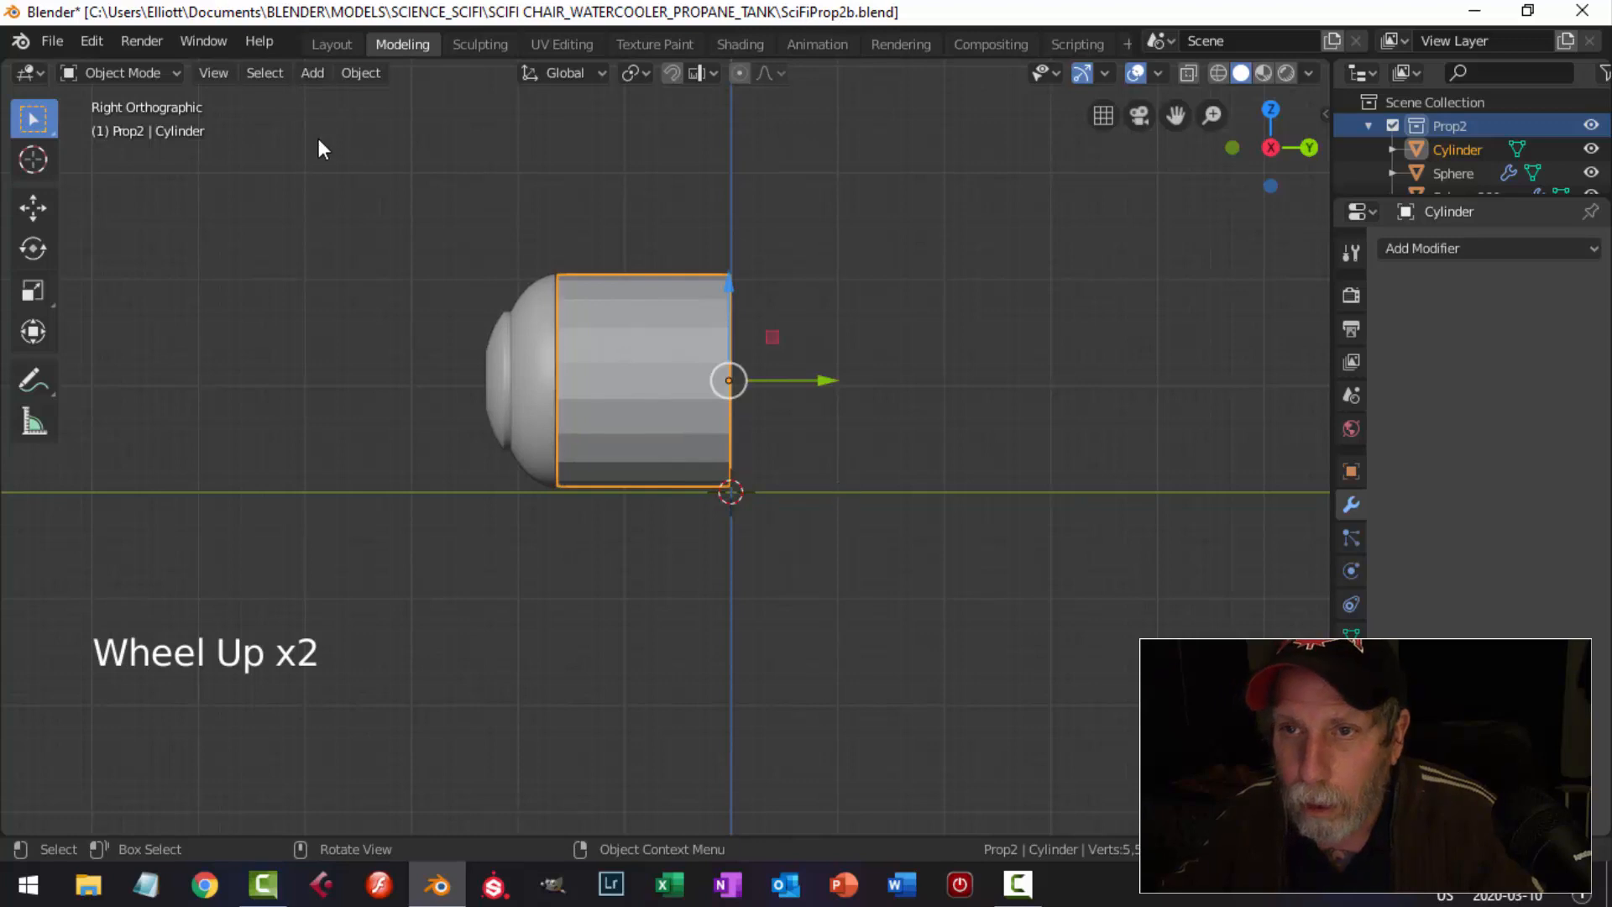
{"action": "left_click", "coordinate": [359, 73]}
{"action": "mouse_move", "coordinate": [381, 116]}
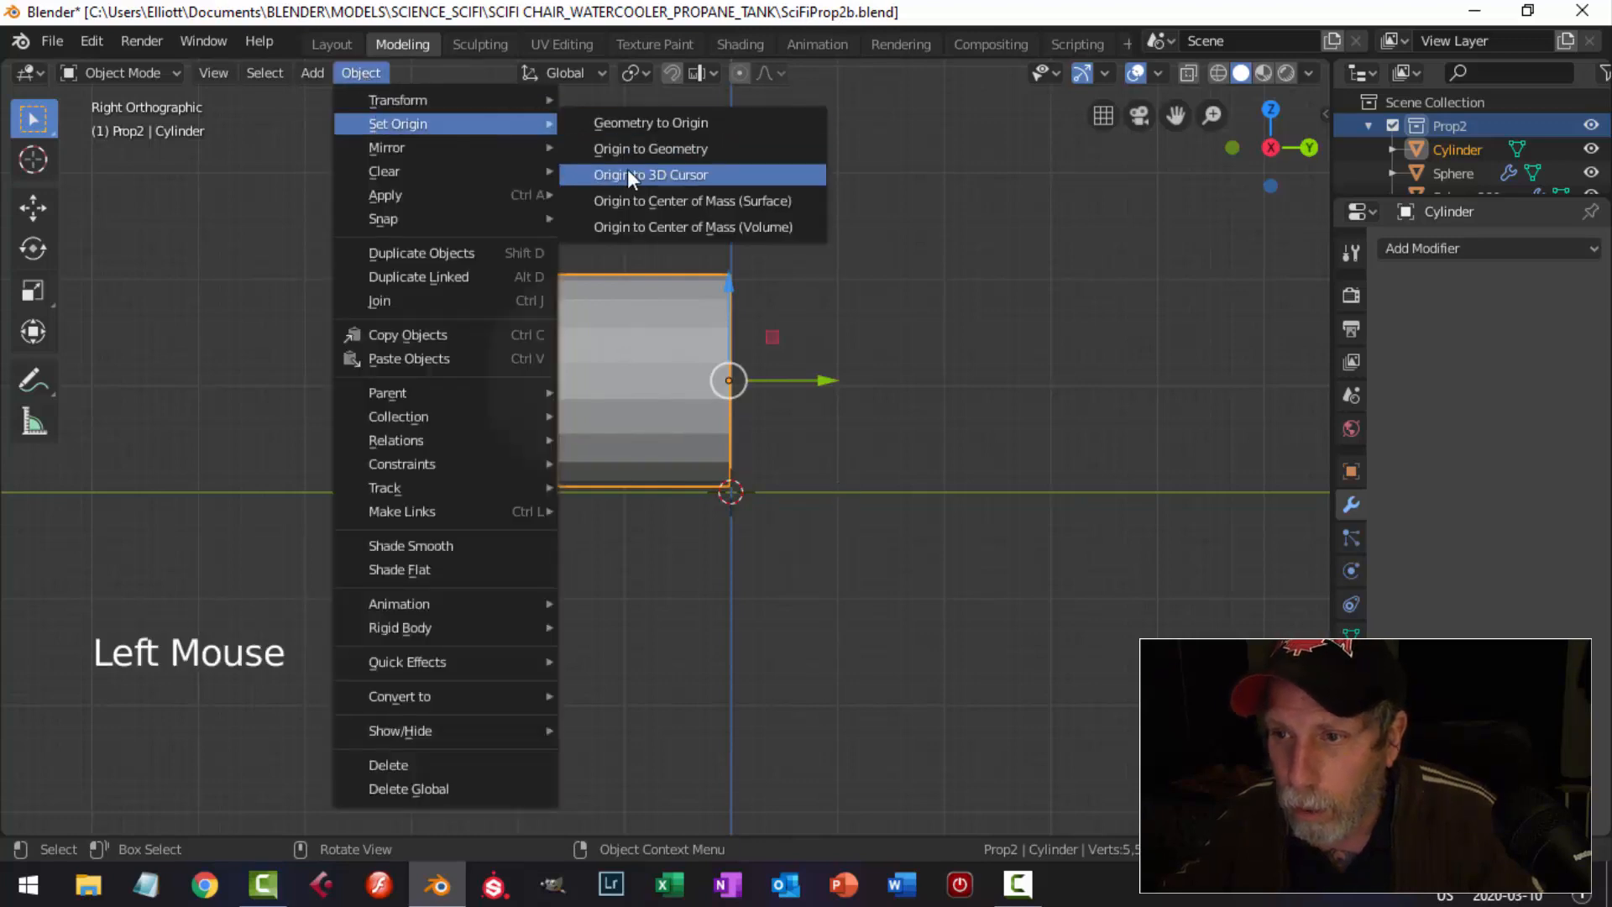
{"action": "left_click", "coordinate": [627, 169]}
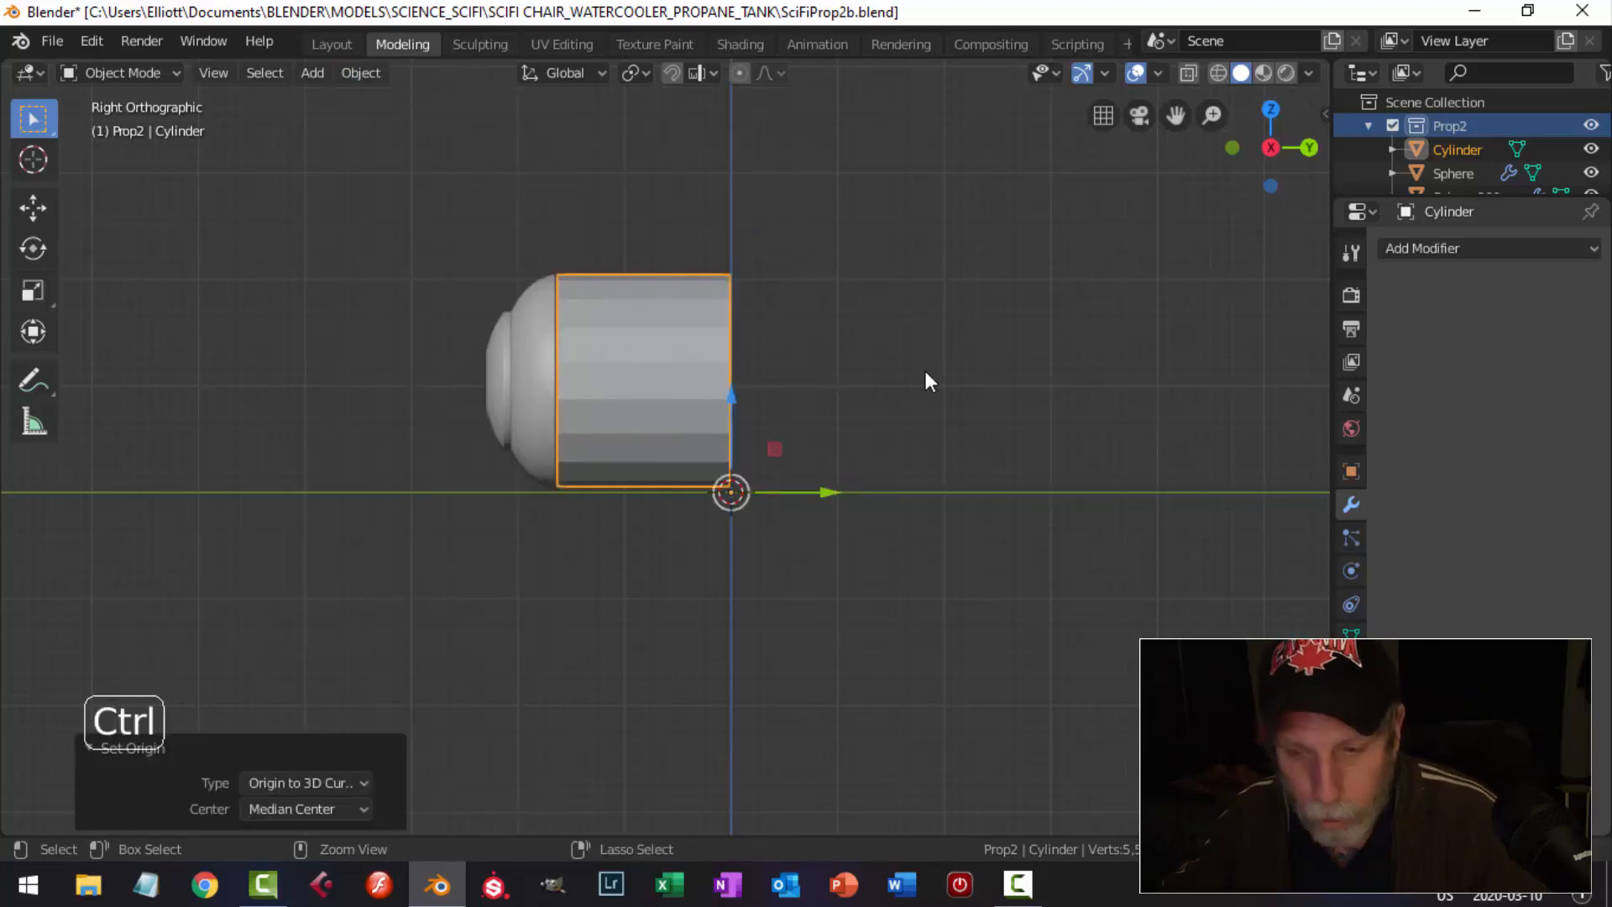
{"action": "key", "text": "ctrl+a"}
{"action": "left_click", "coordinate": [878, 370]}
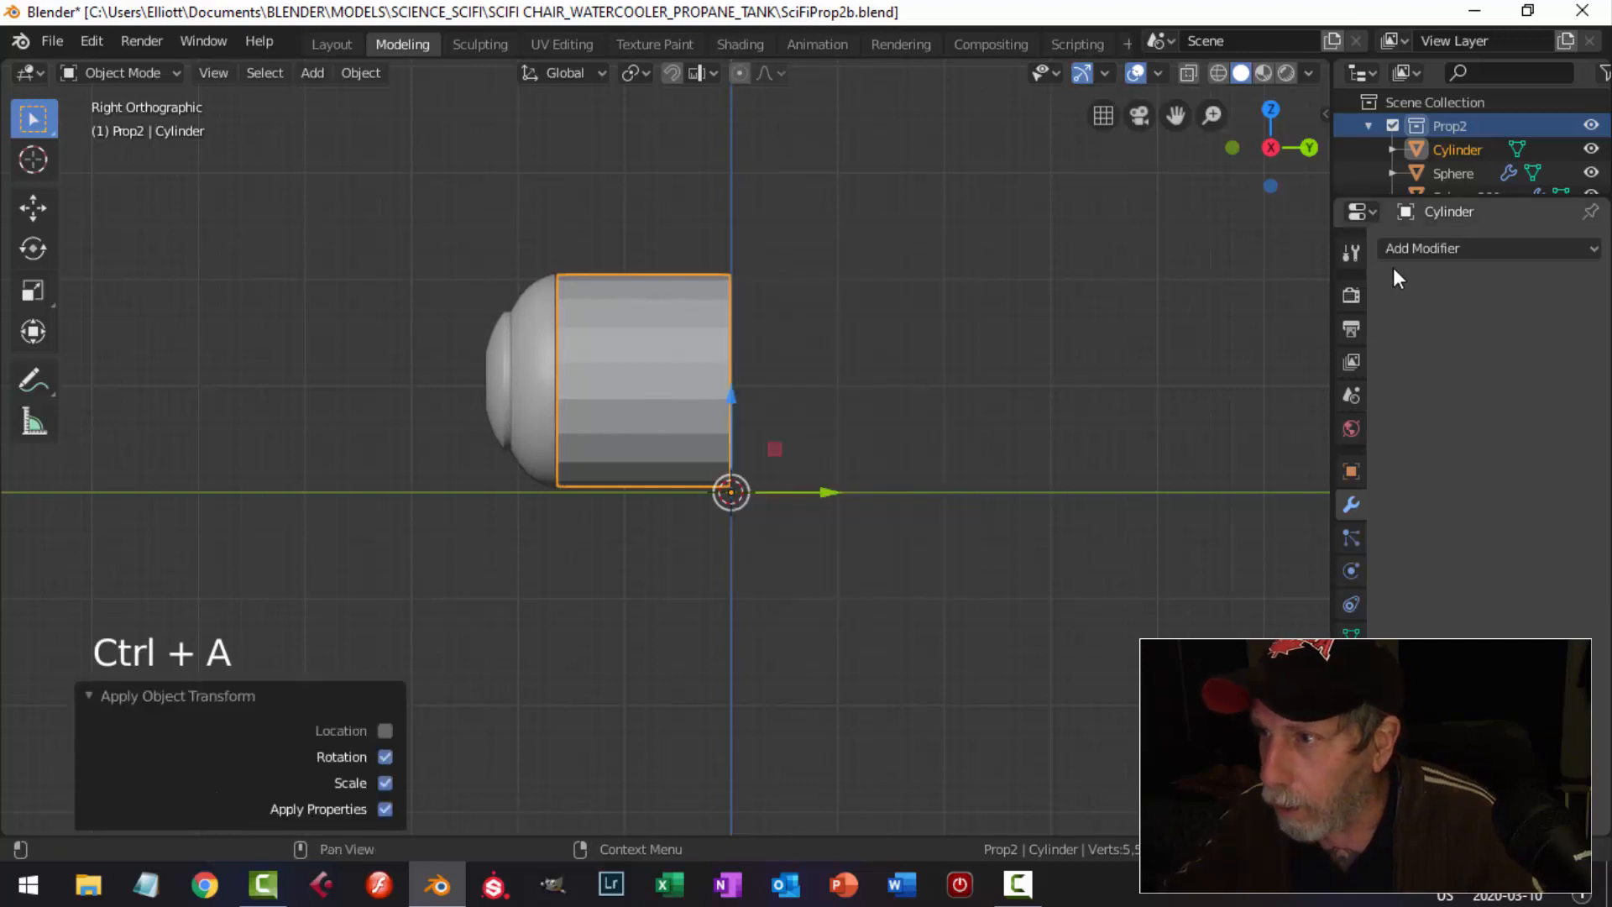
Apply rotation and scale to the dome and to the small cap.
{"action": "left_click", "coordinate": [545, 342]}
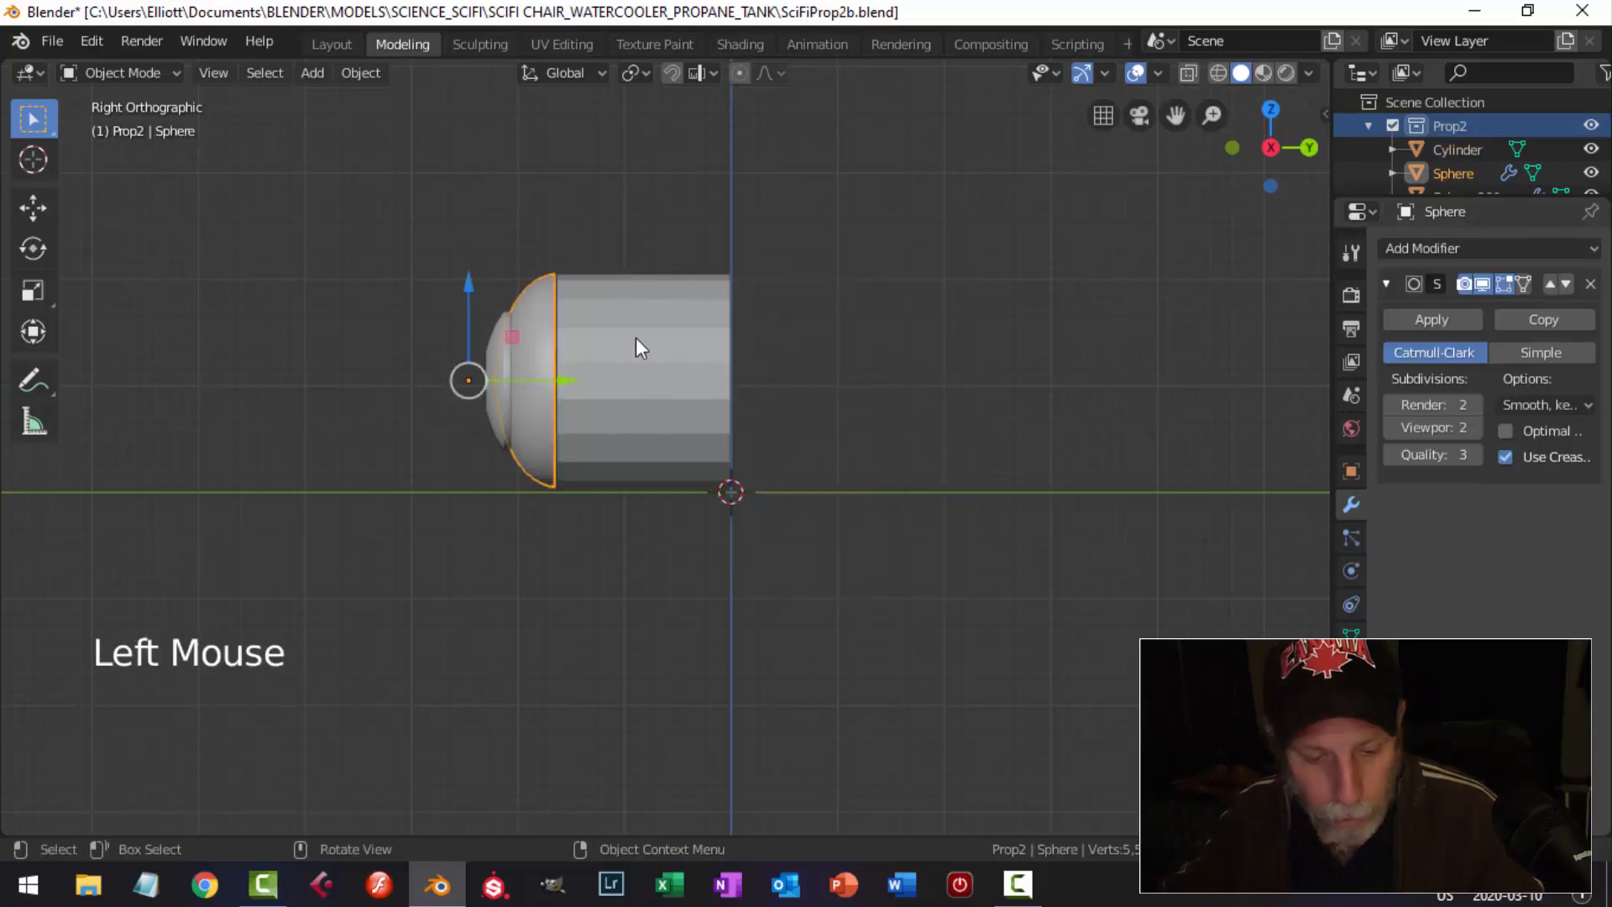
{"action": "key", "text": "ctrl+a"}
{"action": "left_click", "coordinate": [638, 342]}
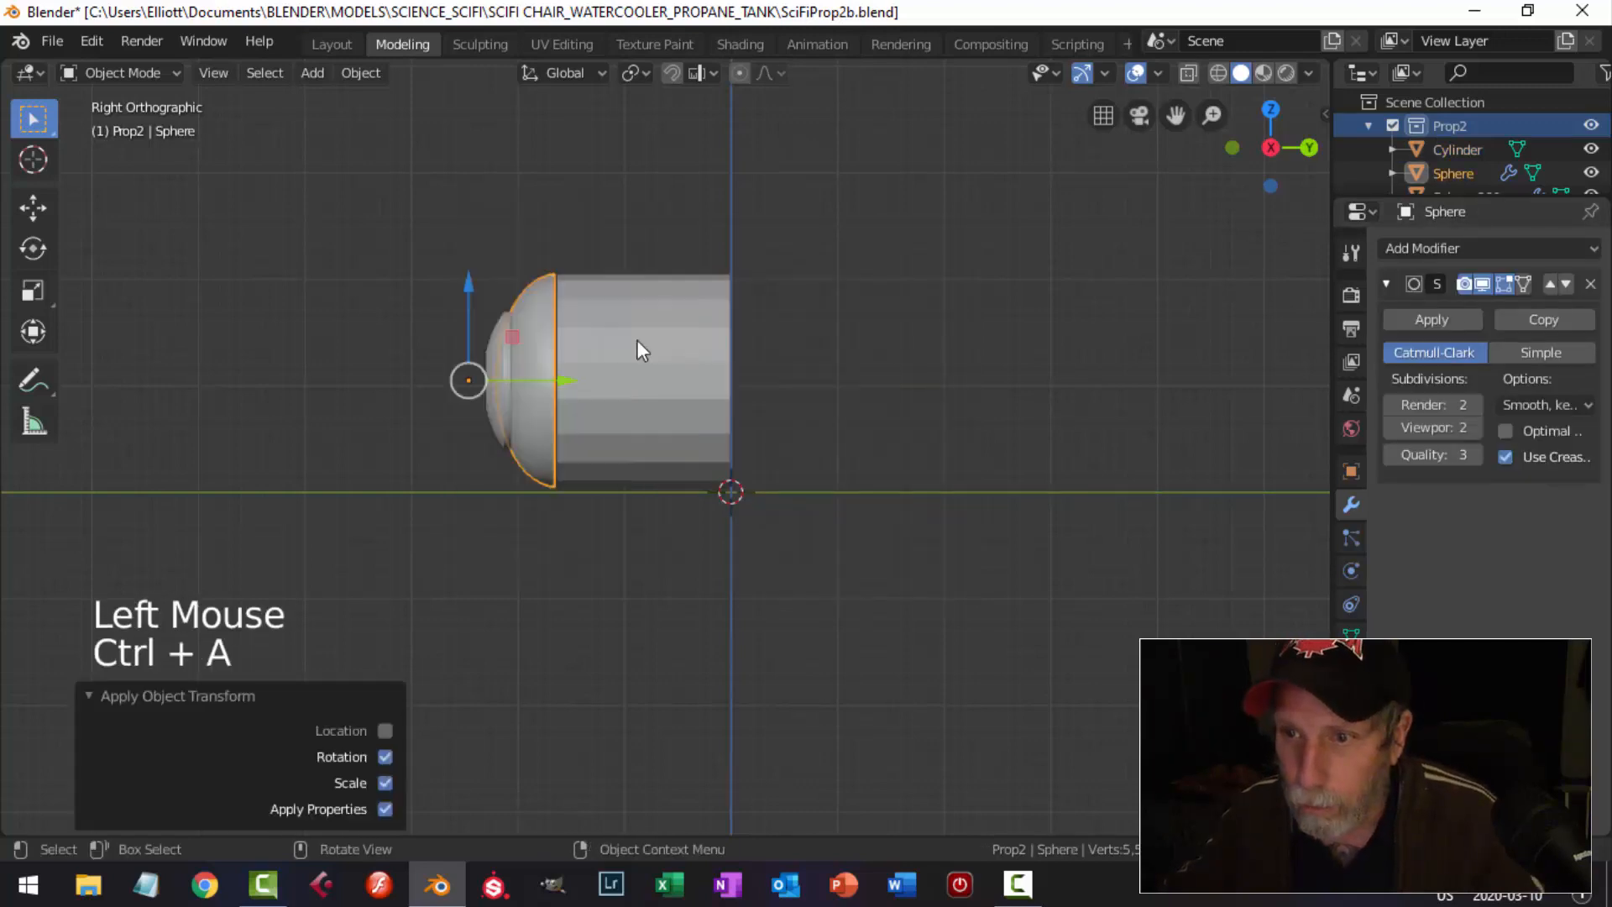
{"action": "key", "text": "alt+a"}
{"action": "left_click", "coordinate": [493, 344]}
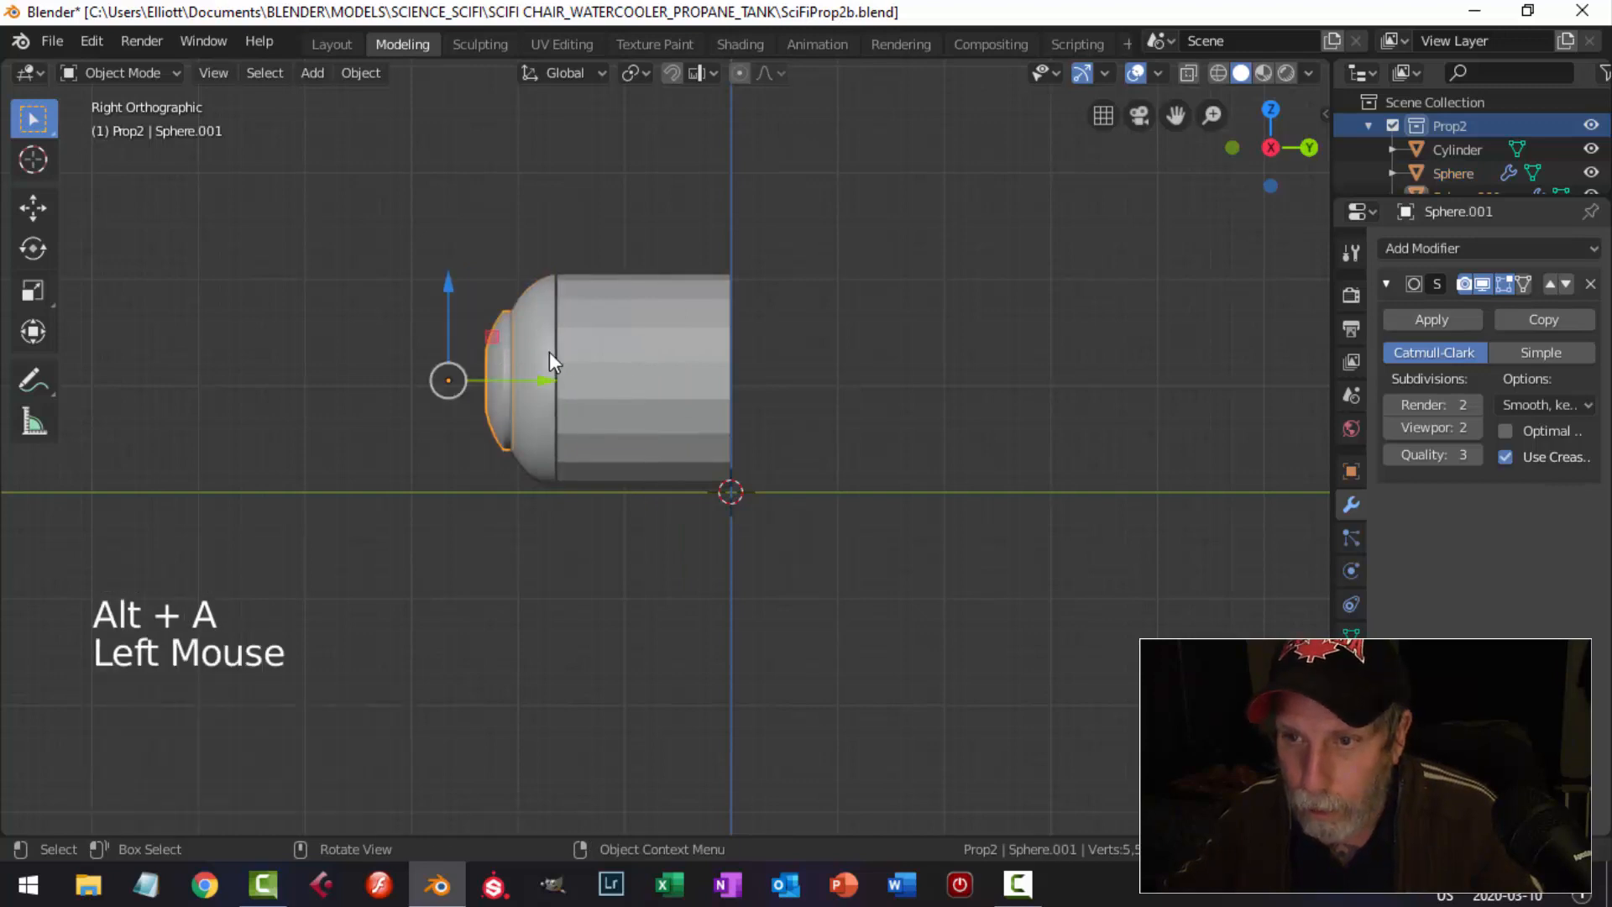
{"action": "key", "text": "ctrl+a"}
{"action": "left_click", "coordinate": [551, 351]}
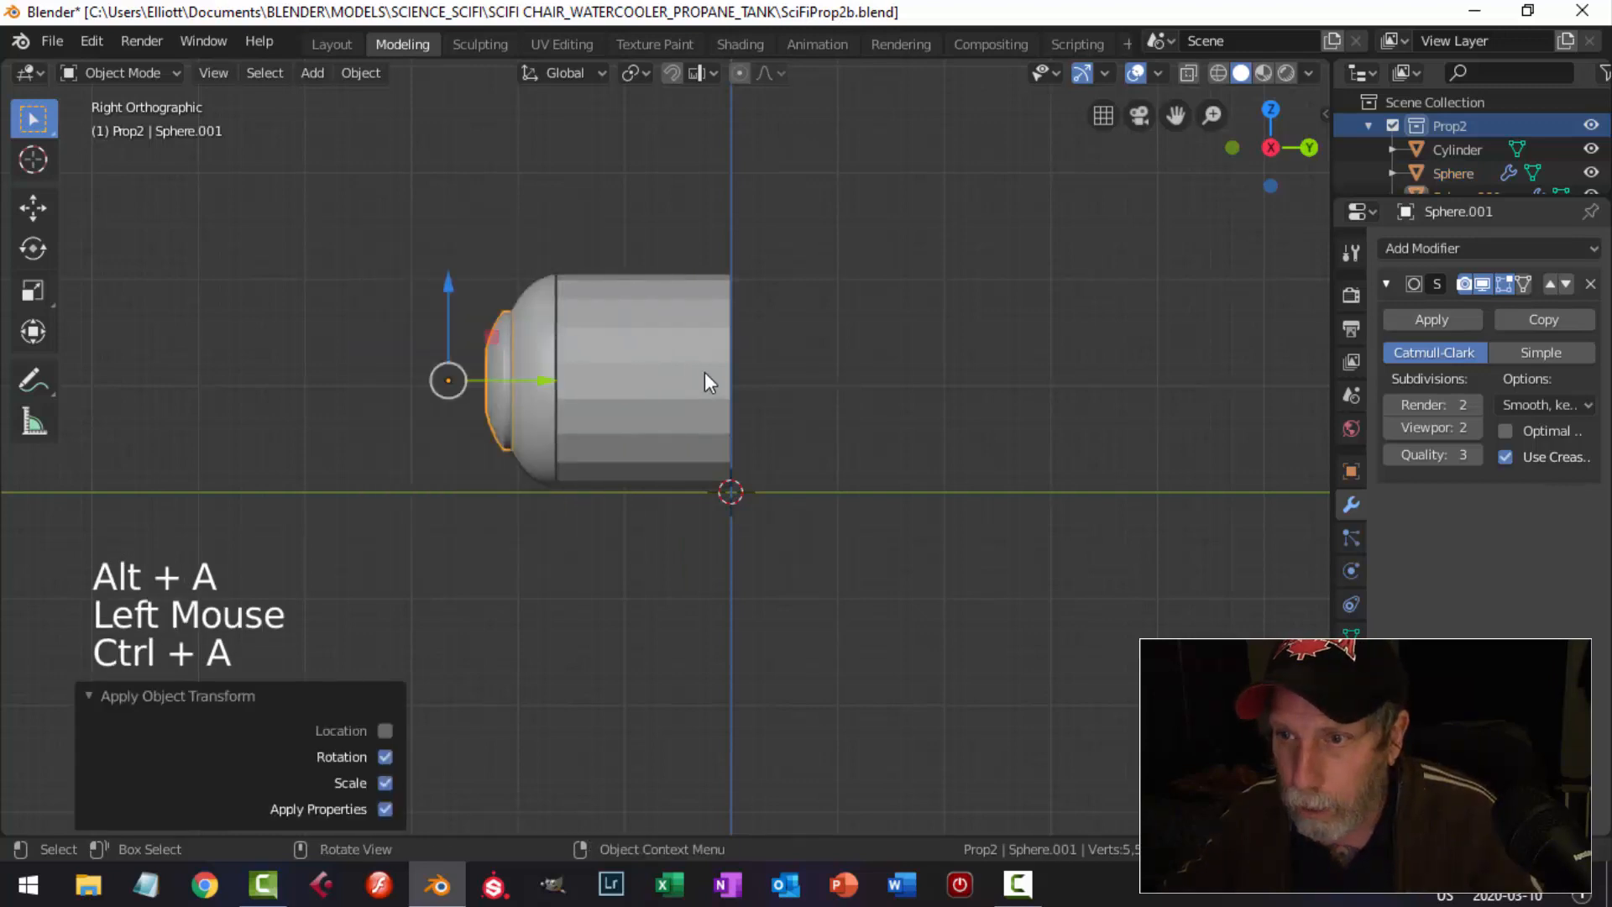
Add a Mirror modifier to the cylinder on the Y axis only, with Clipping enabled.
{"action": "left_click", "coordinate": [705, 371]}
{"action": "left_click", "coordinate": [1418, 248]}
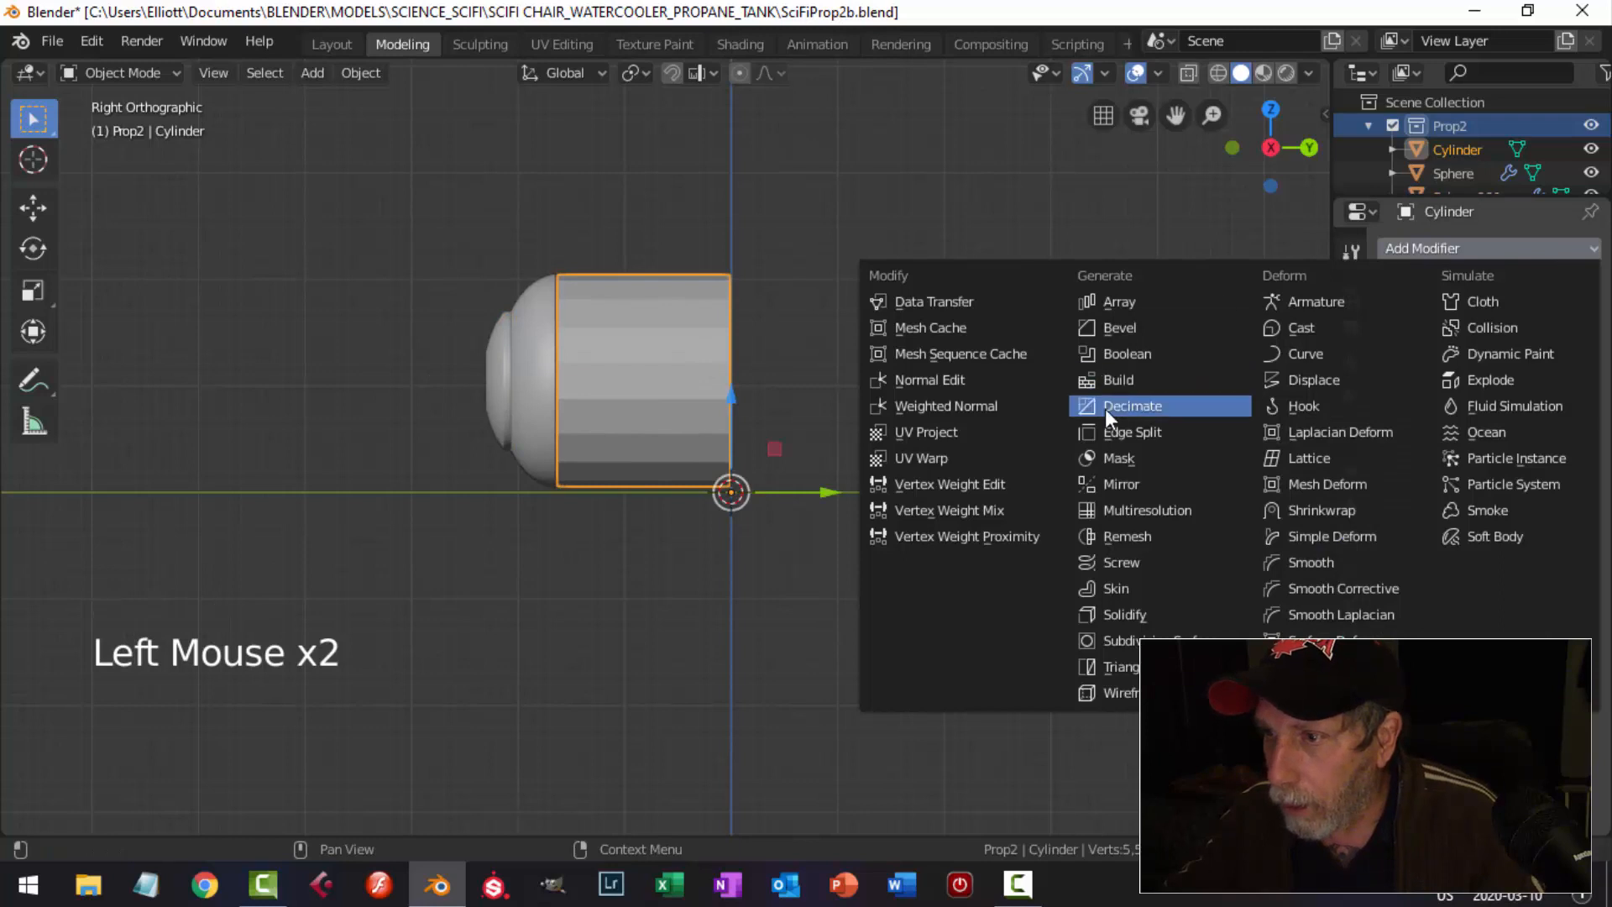
{"action": "left_click", "coordinate": [1121, 484]}
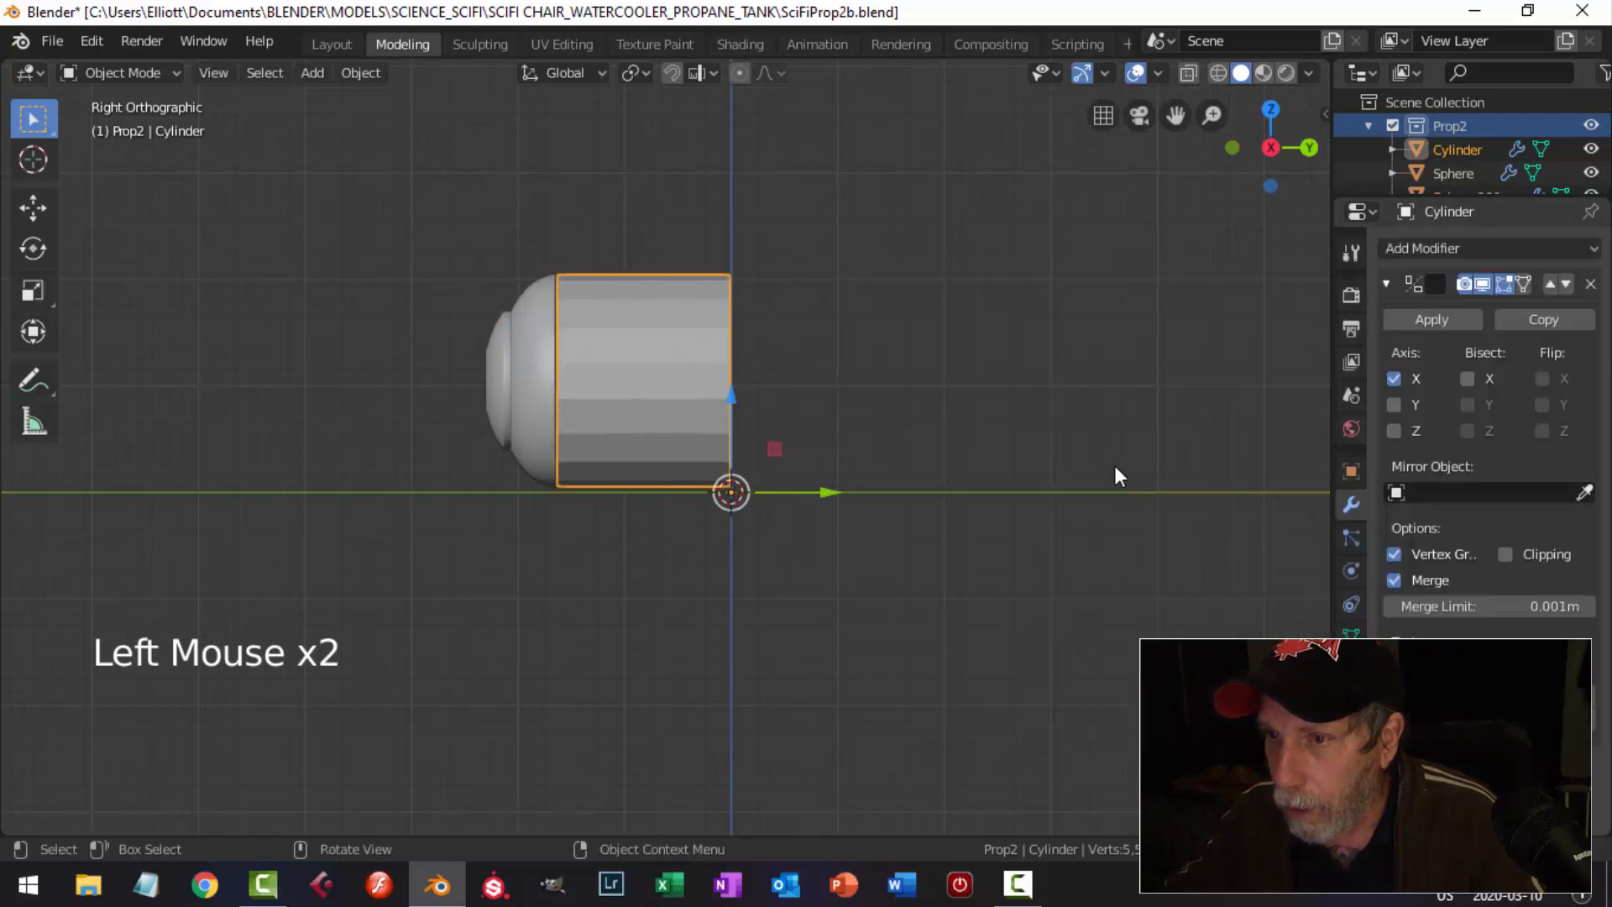
{"action": "left_click", "coordinate": [1395, 406]}
{"action": "left_click", "coordinate": [1403, 382]}
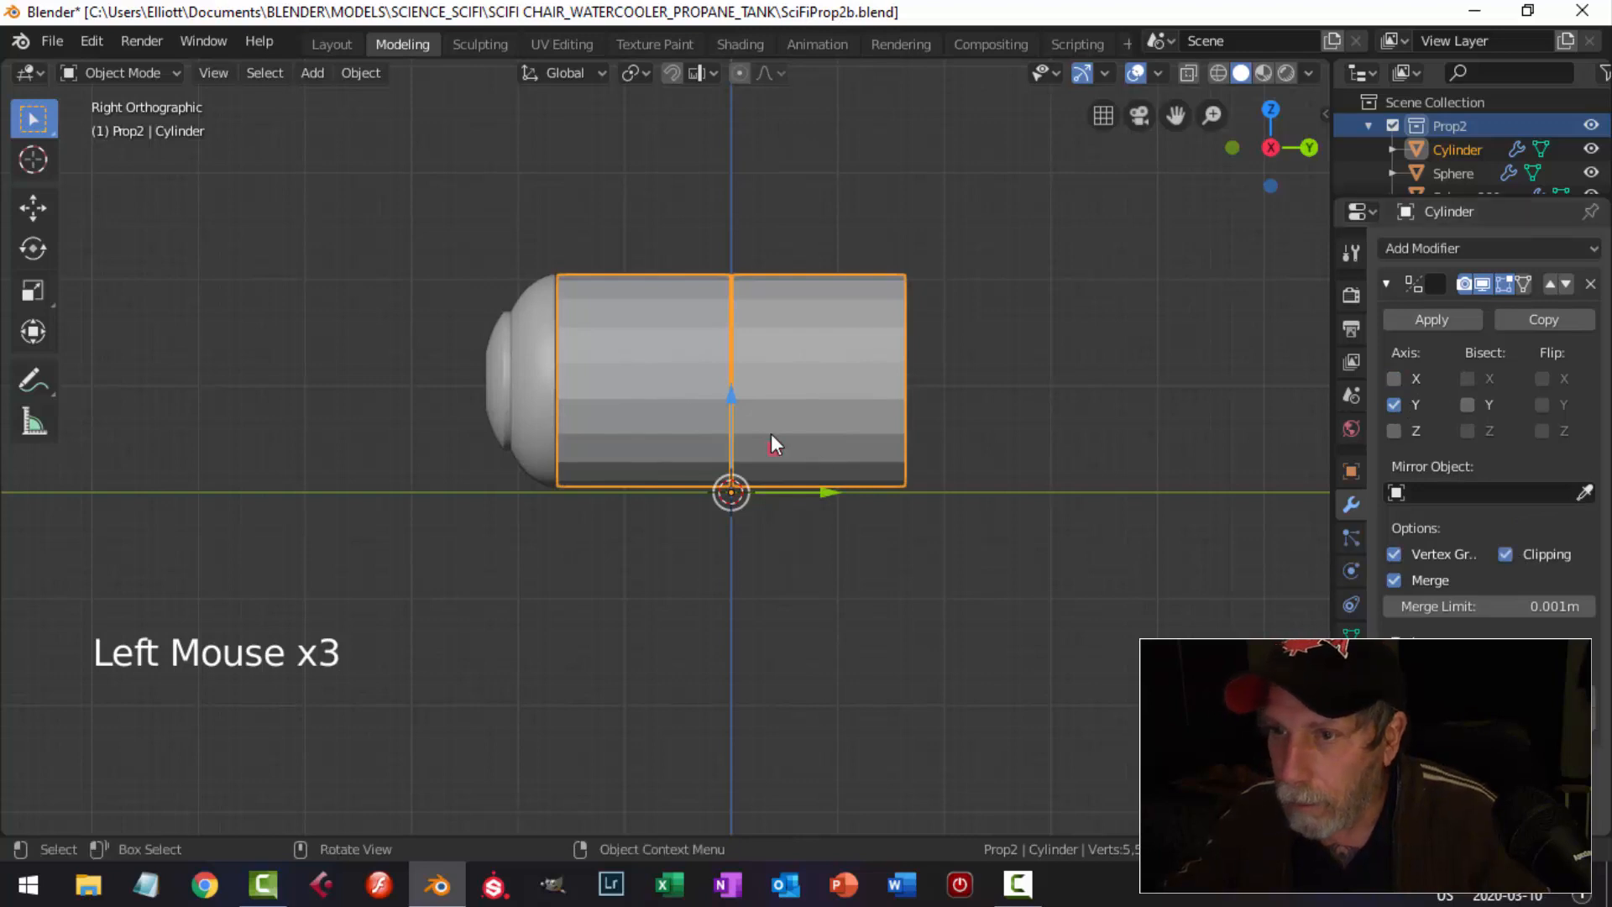
Move the cylinder's inner edge loop along Y onto the mirror plane to close the centre seam.
{"action": "key", "text": "Tab"}
{"action": "left_click_drag", "start_coordinate": [803, 390], "coordinate": [823, 378]}
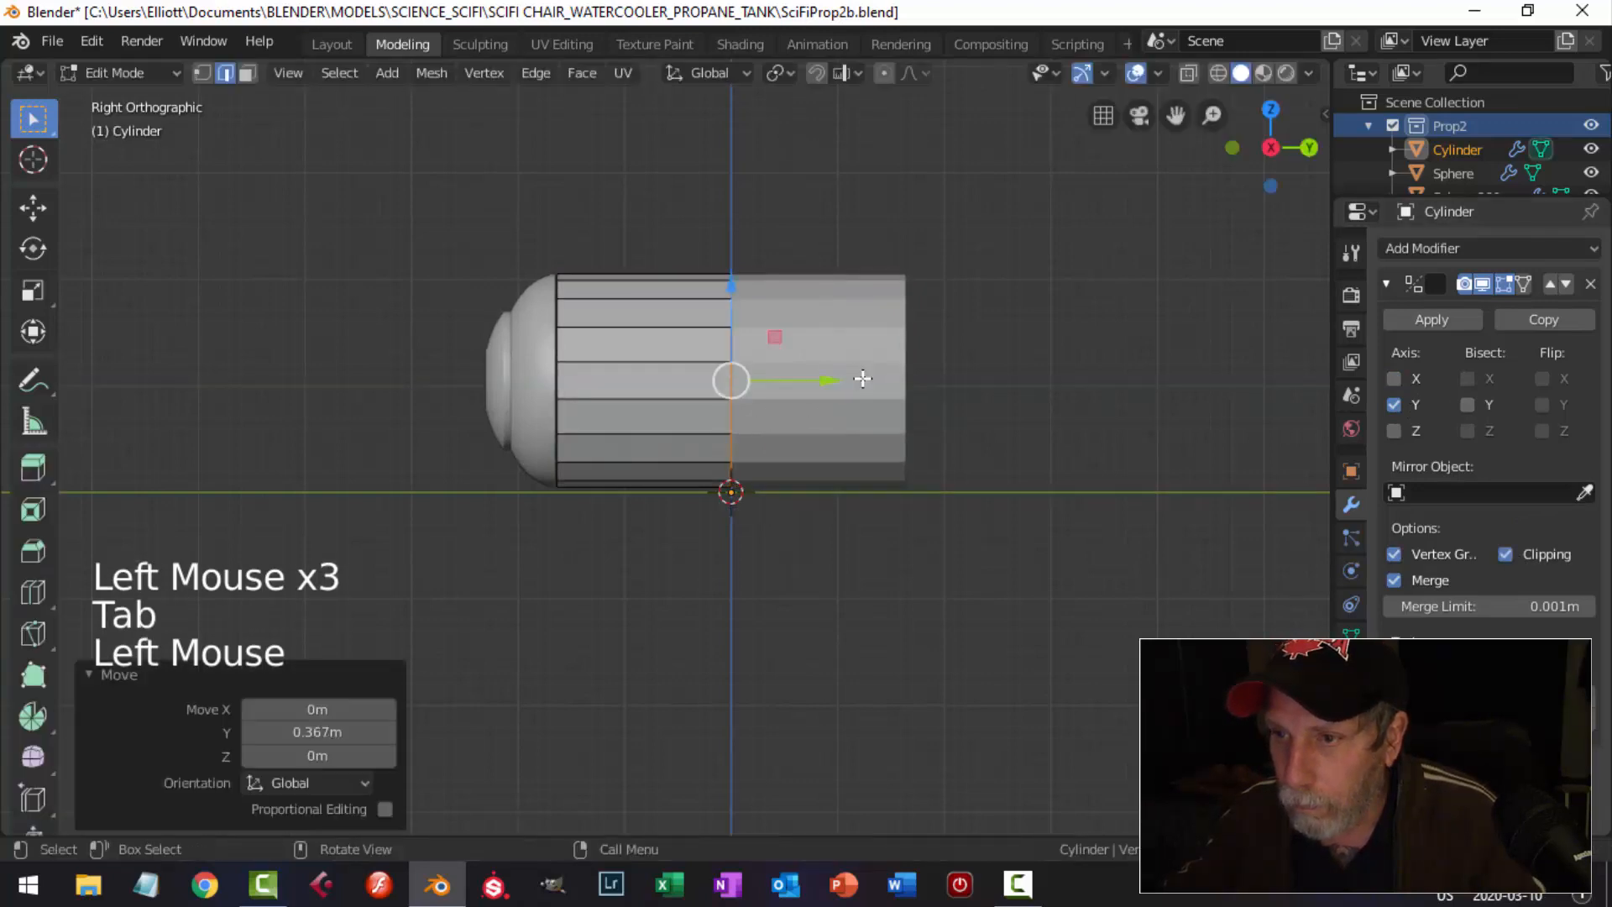
{"action": "key", "text": "alt+a"}
{"action": "key", "text": "Tab"}
{"action": "key", "text": "alt+a"}
Shade the cylinder smooth, add a level 2 Subdivision Surface, and collapse both of its modifiers.
{"action": "left_click", "coordinate": [784, 360]}
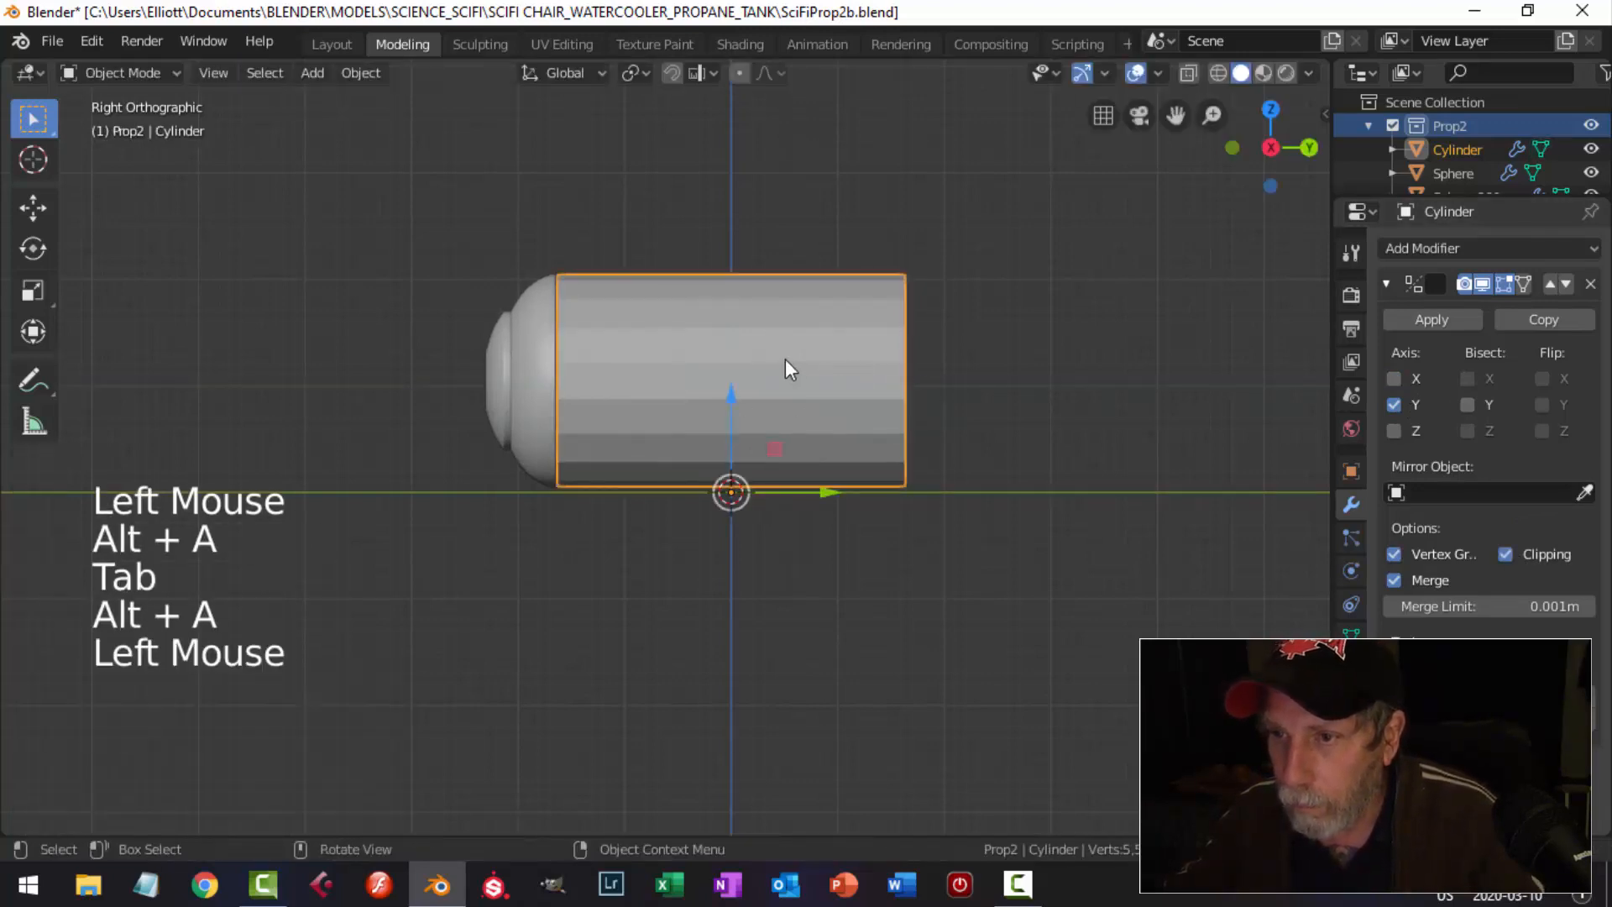
{"action": "right_click", "coordinate": [784, 360]}
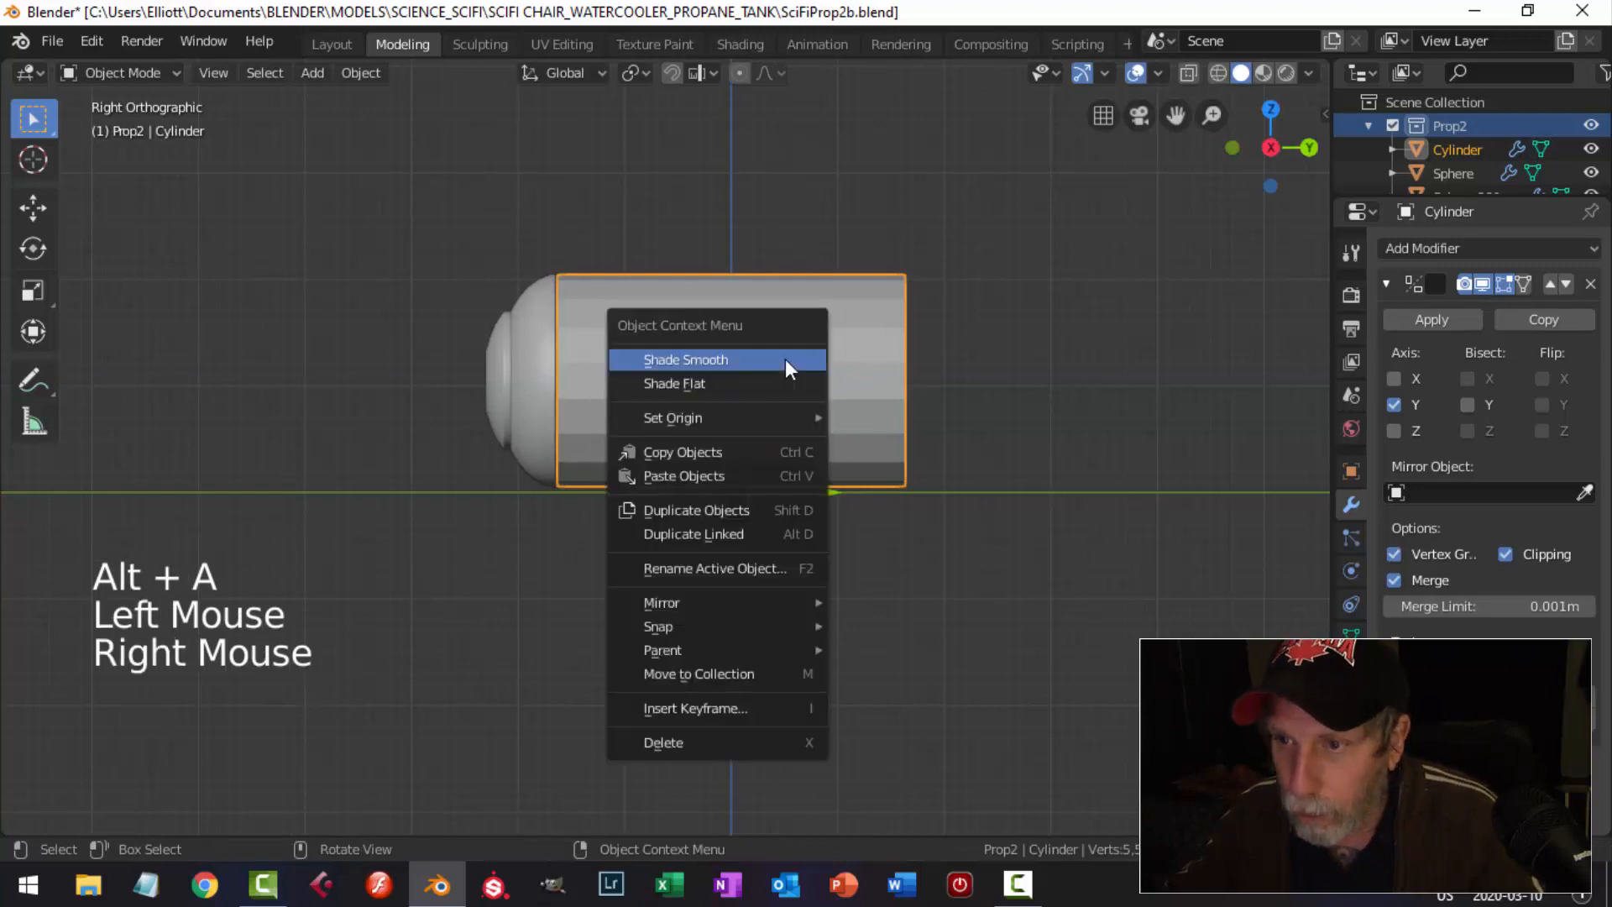
{"action": "left_click", "coordinate": [784, 359]}
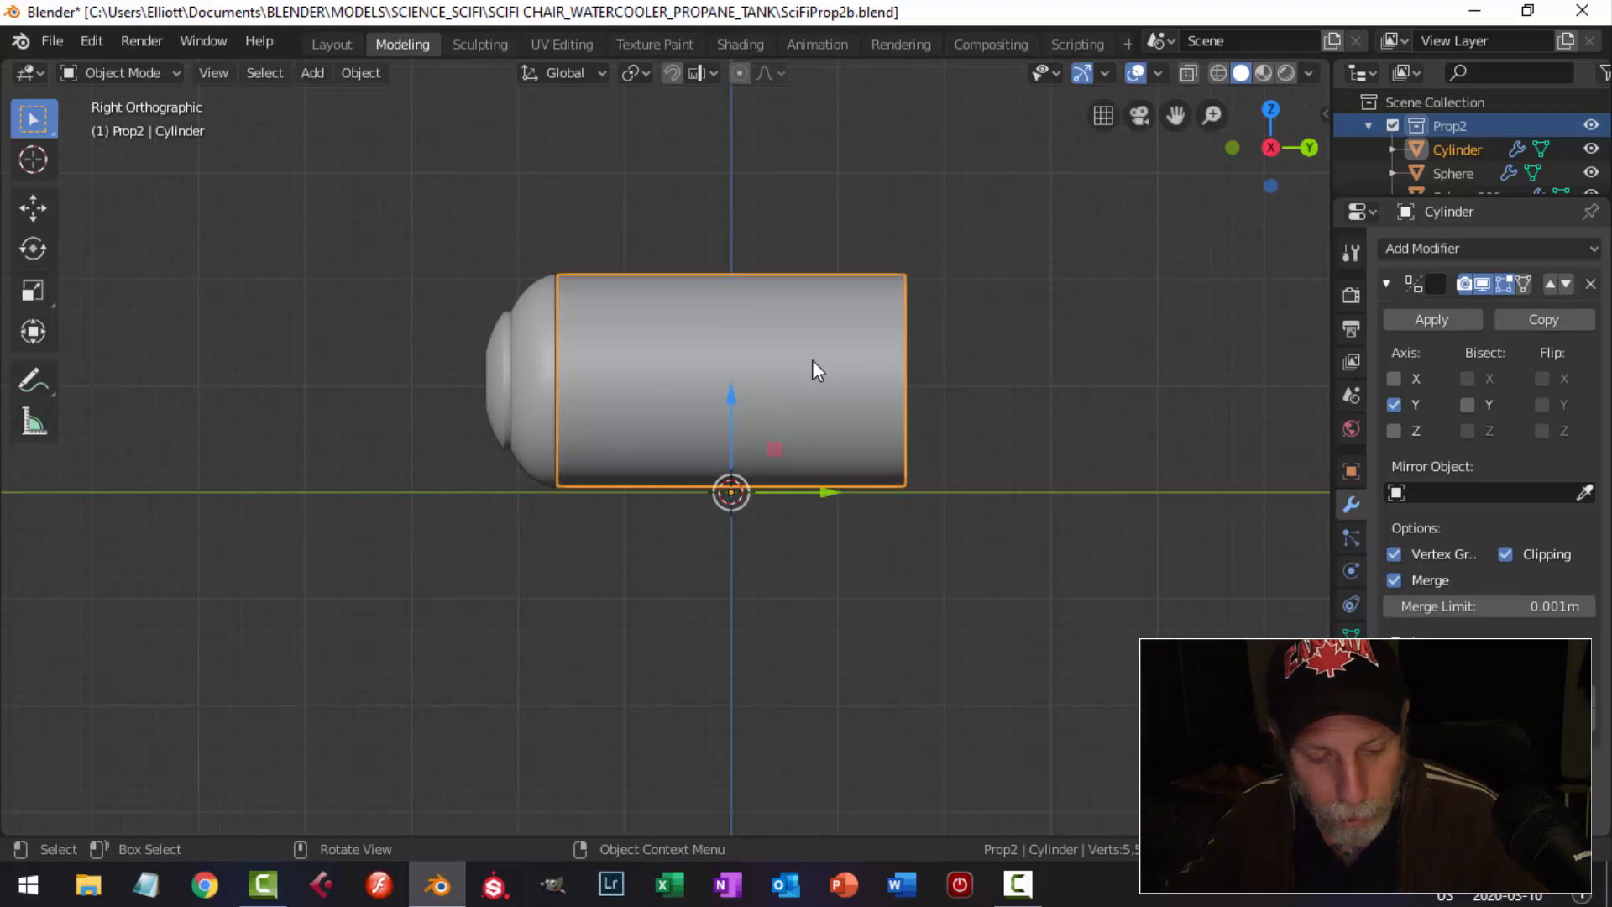
{"action": "key", "text": "ctrl+2"}
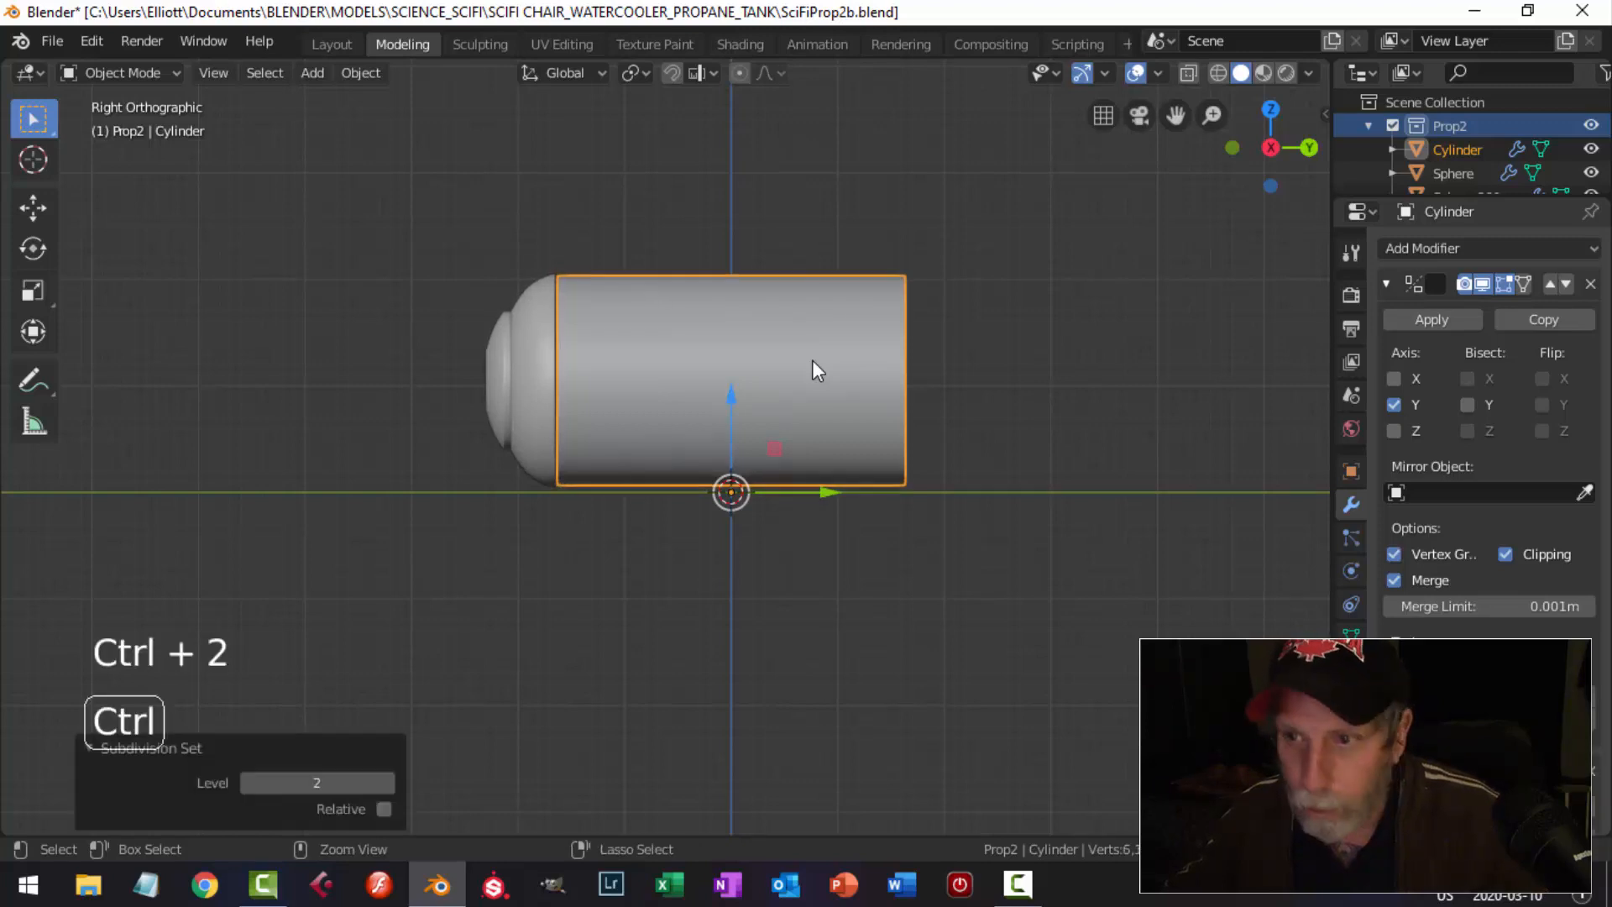
{"action": "left_click", "coordinate": [1387, 284]}
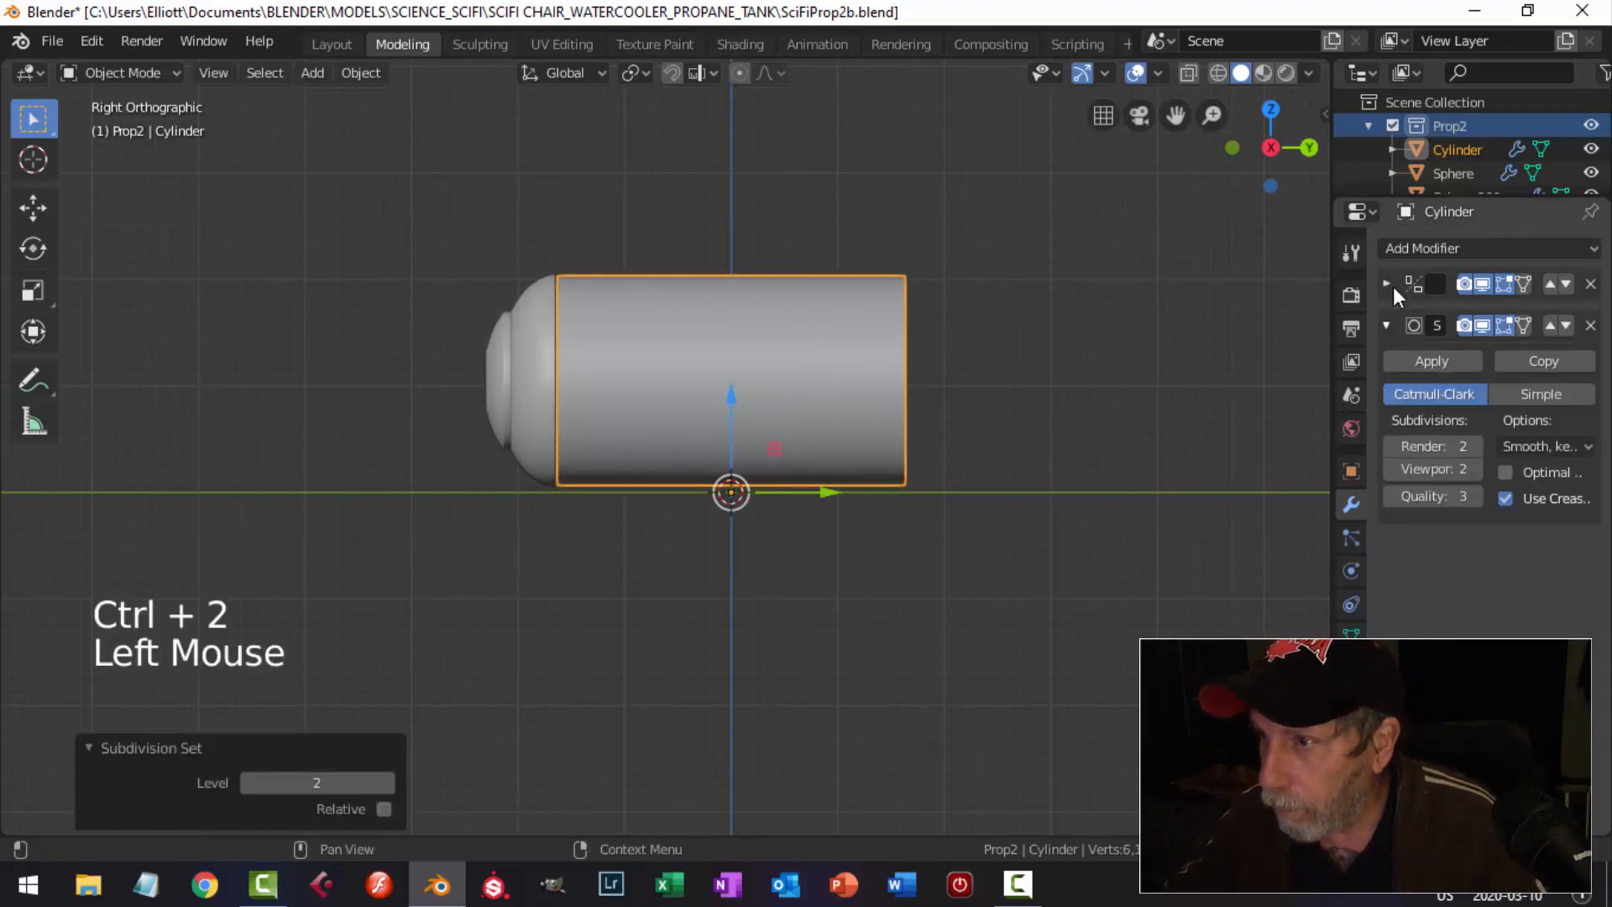
{"action": "left_click", "coordinate": [1386, 326]}
{"action": "key", "text": "alt+a"}
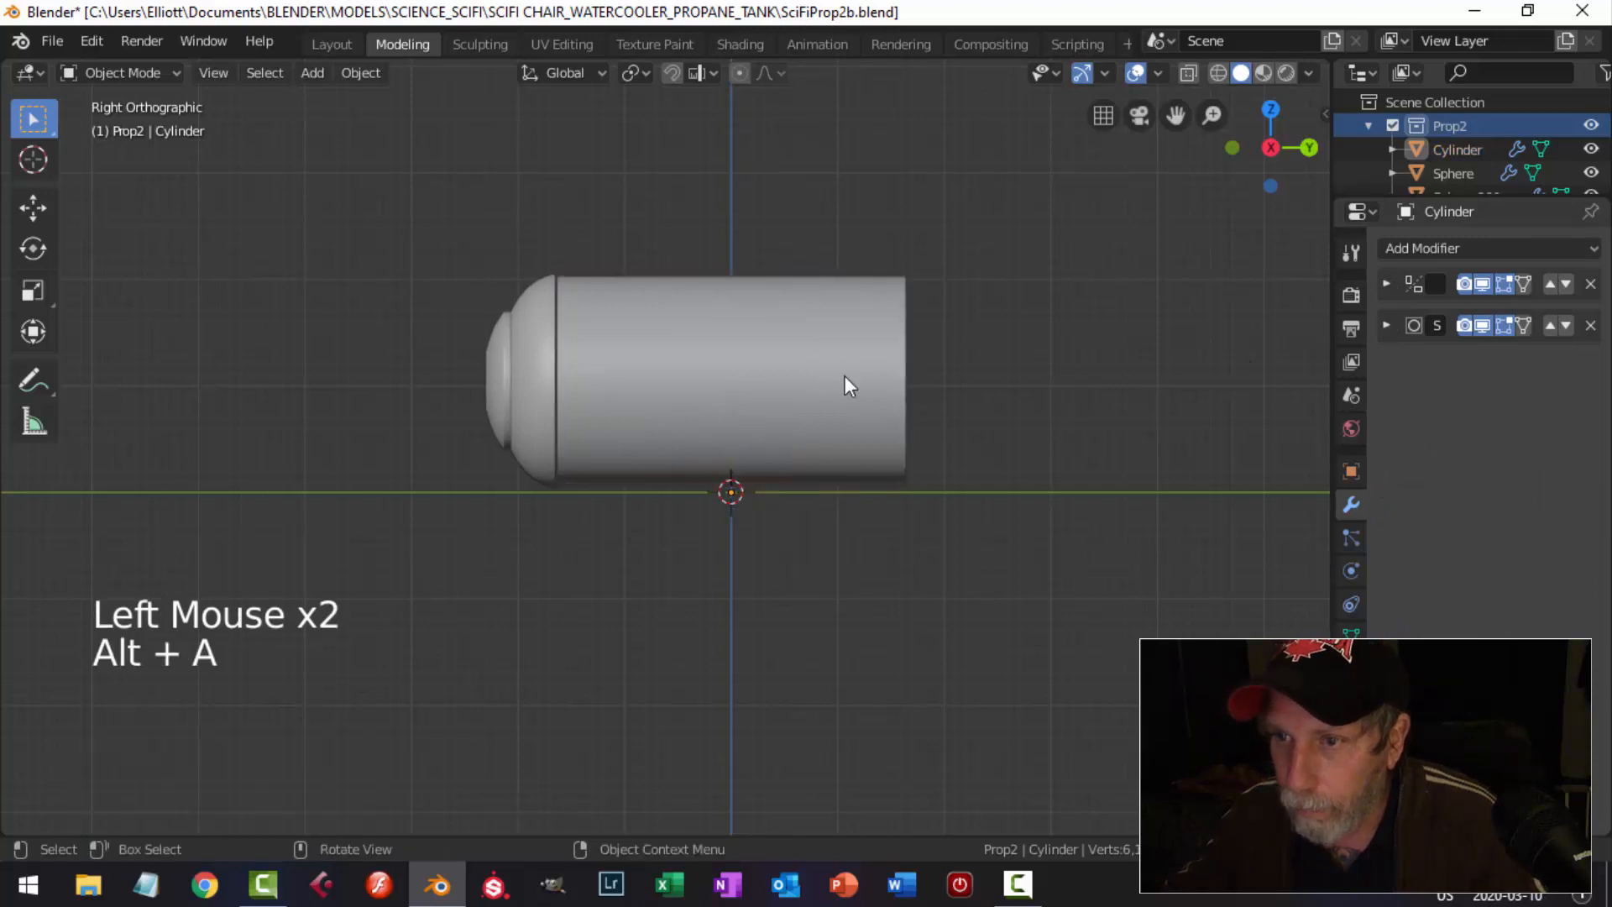
Set the large dome's origin to the 3D cursor.
{"action": "left_click", "coordinate": [566, 355]}
{"action": "middle_click_drag", "start_coordinate": [836, 373], "coordinate": [778, 364], "text": "shift"}
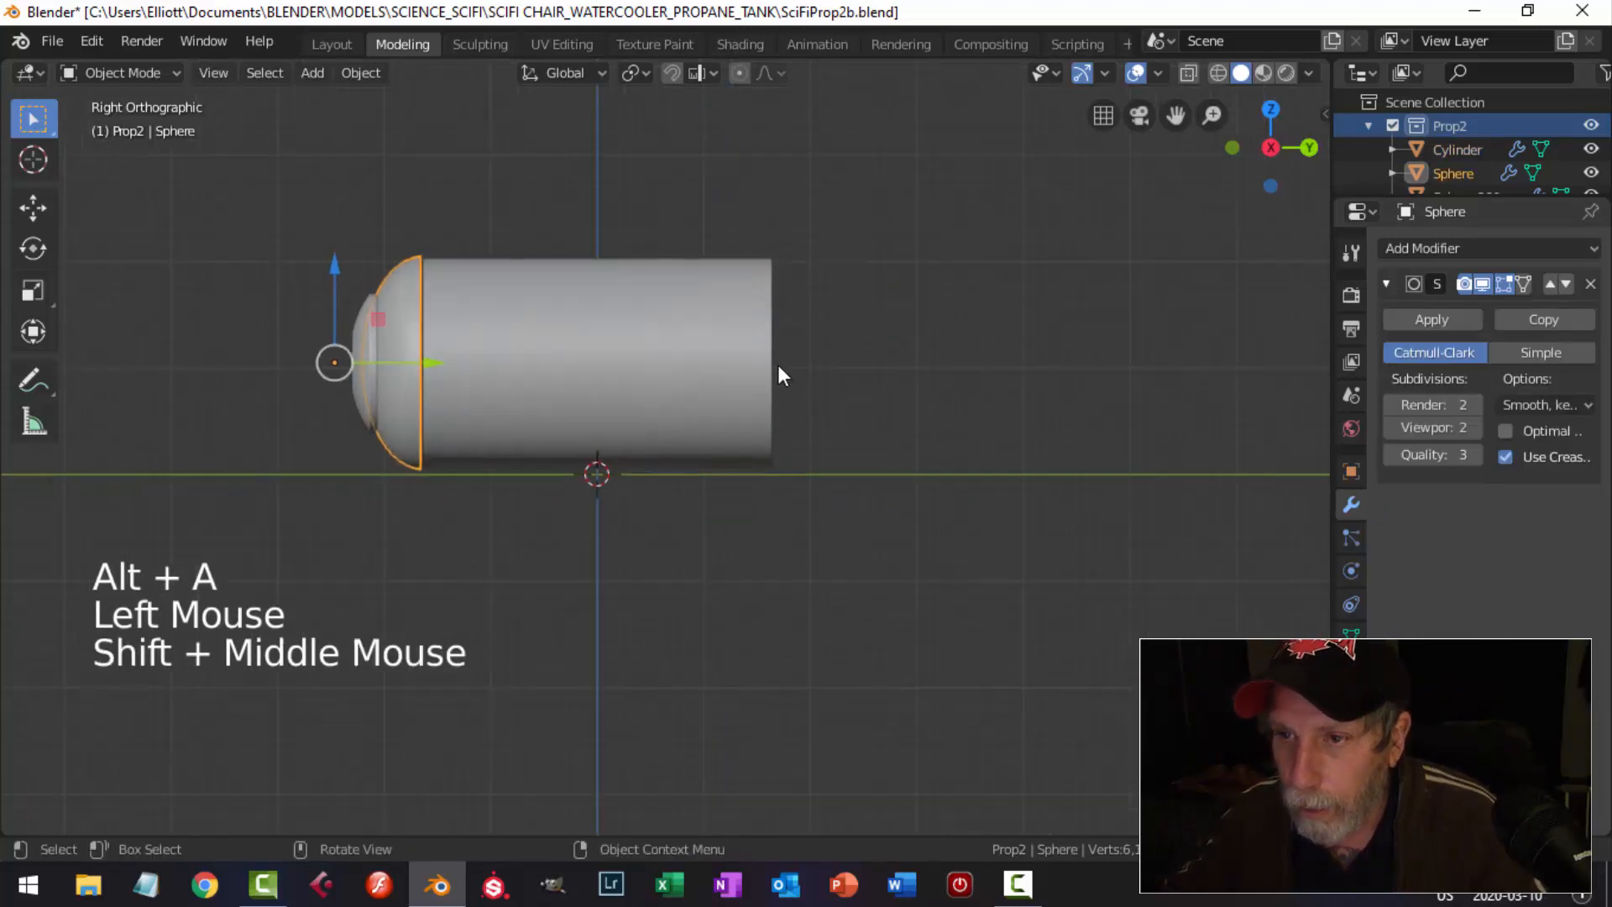
{"action": "left_click", "coordinate": [360, 72]}
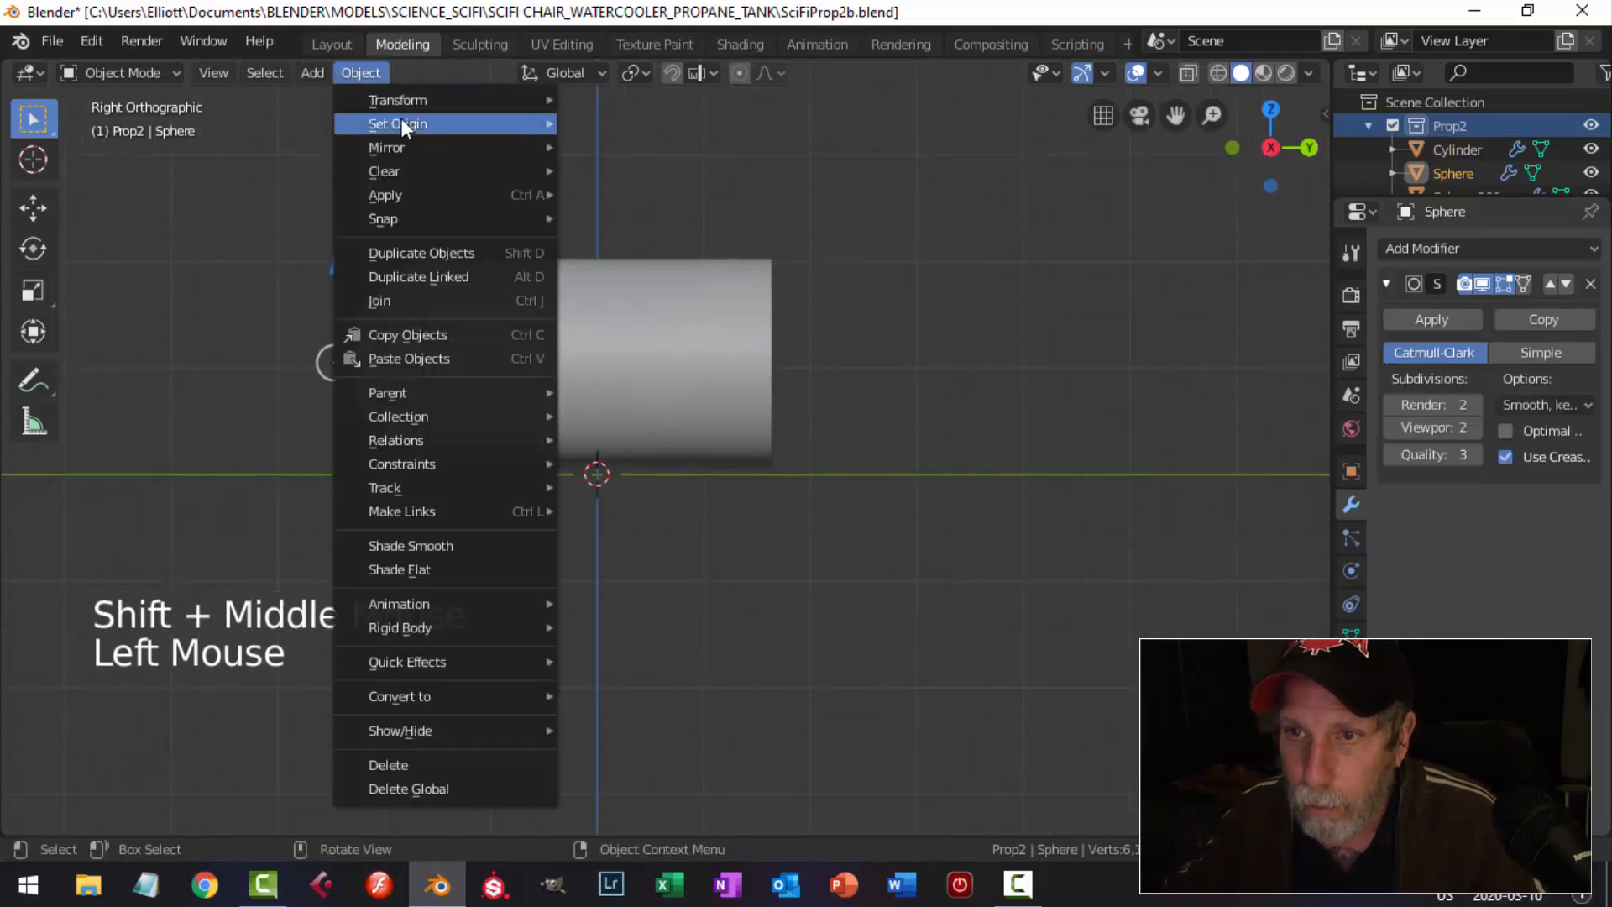
{"action": "mouse_move", "coordinate": [403, 123]}
{"action": "left_click", "coordinate": [665, 174]}
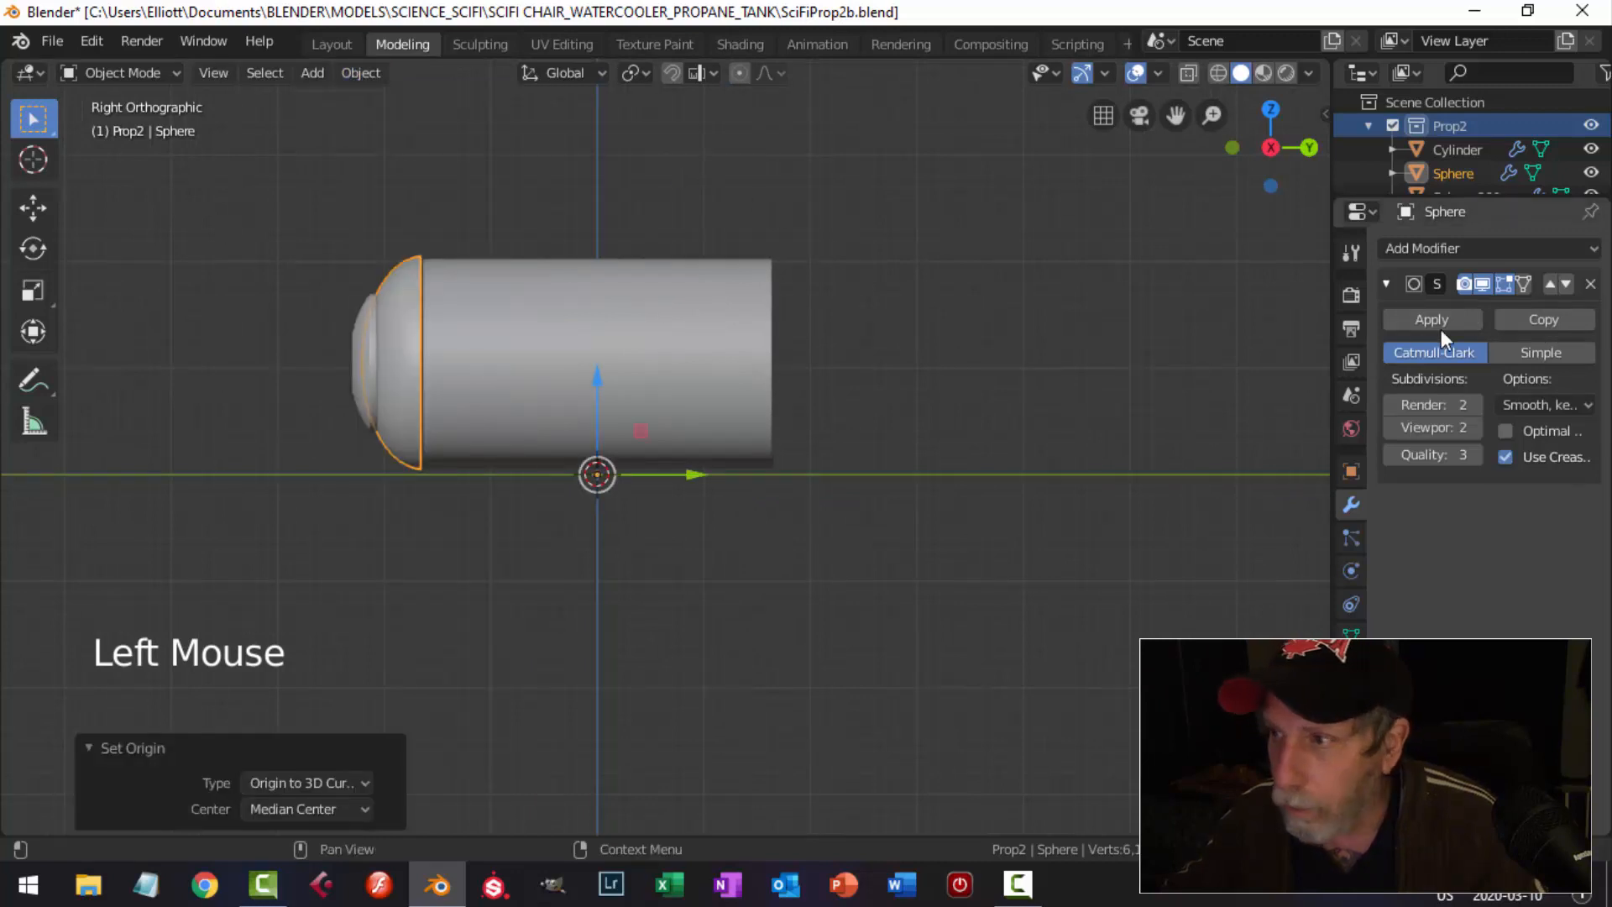
Add a Mirror modifier to the large dome on the Y axis only to cap the opposite end.
{"action": "left_click", "coordinate": [1443, 250]}
{"action": "left_click", "coordinate": [1162, 464]}
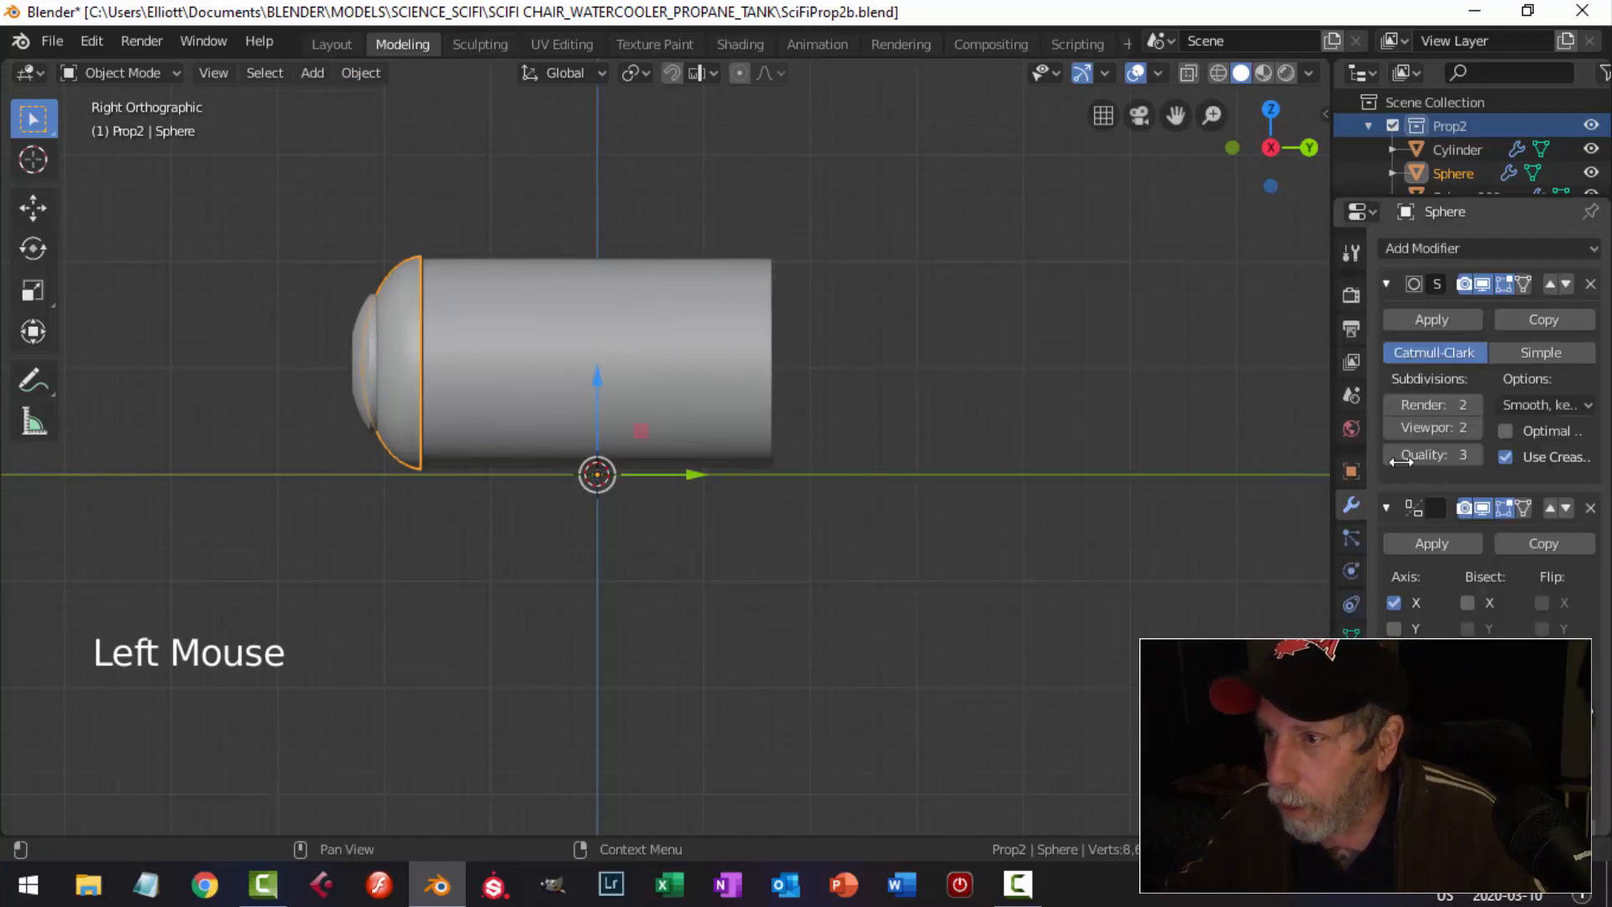
{"action": "left_click", "coordinate": [1394, 628]}
{"action": "left_click", "coordinate": [1394, 602]}
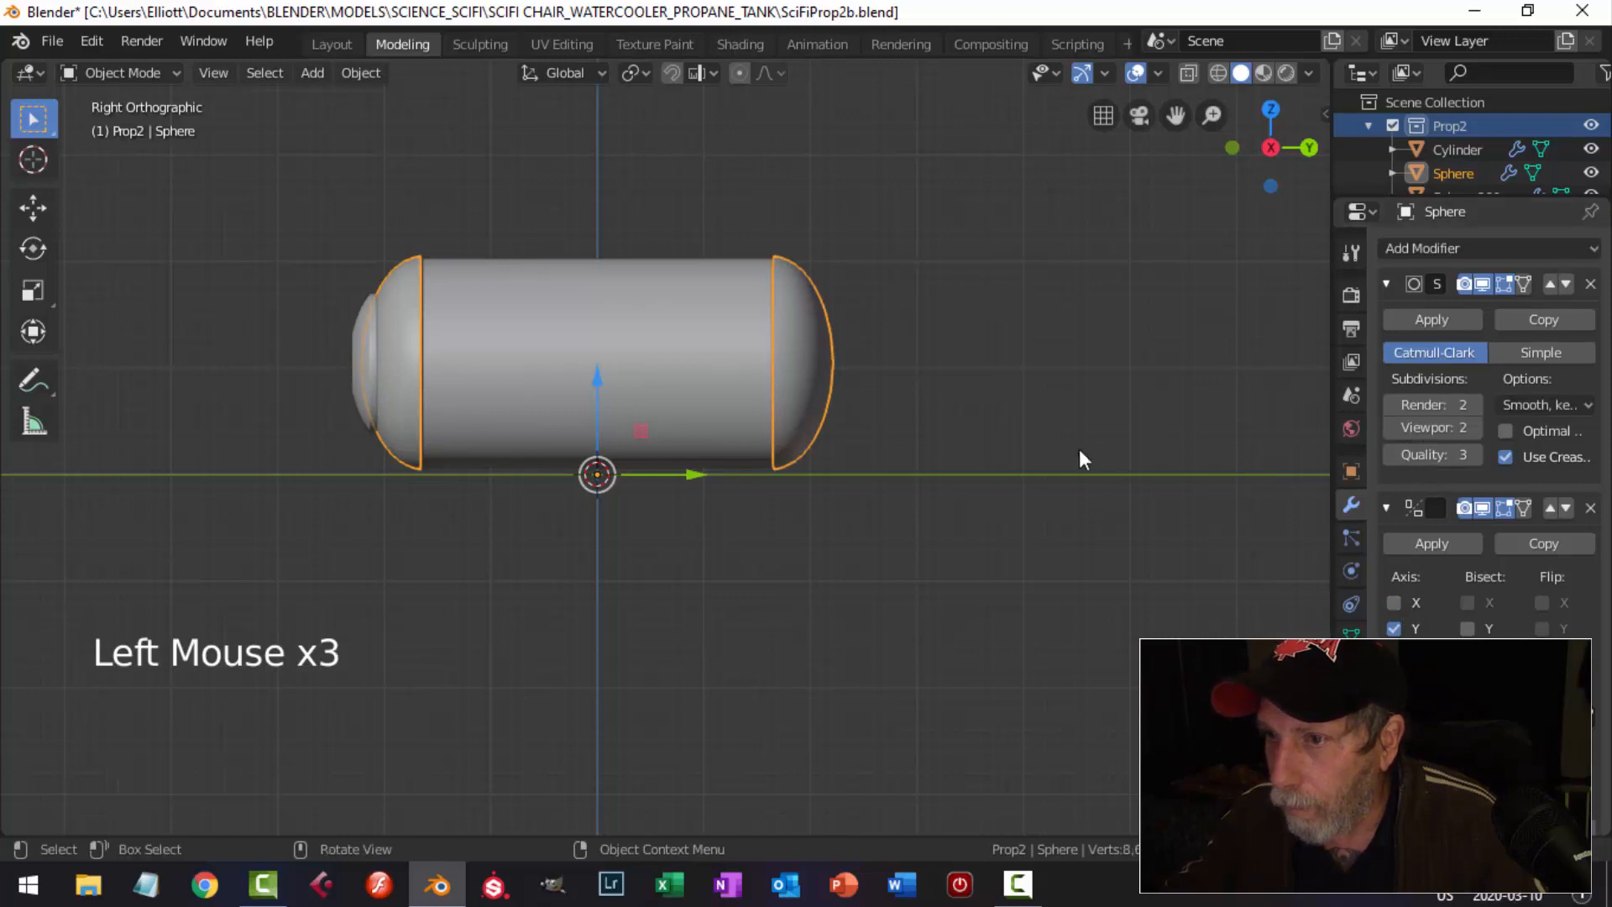
{"action": "key", "text": "alt+a"}
Set the small recessed cap's origin to the 3D cursor.
{"action": "middle_click_drag", "start_coordinate": [925, 304], "coordinate": [953, 404]}
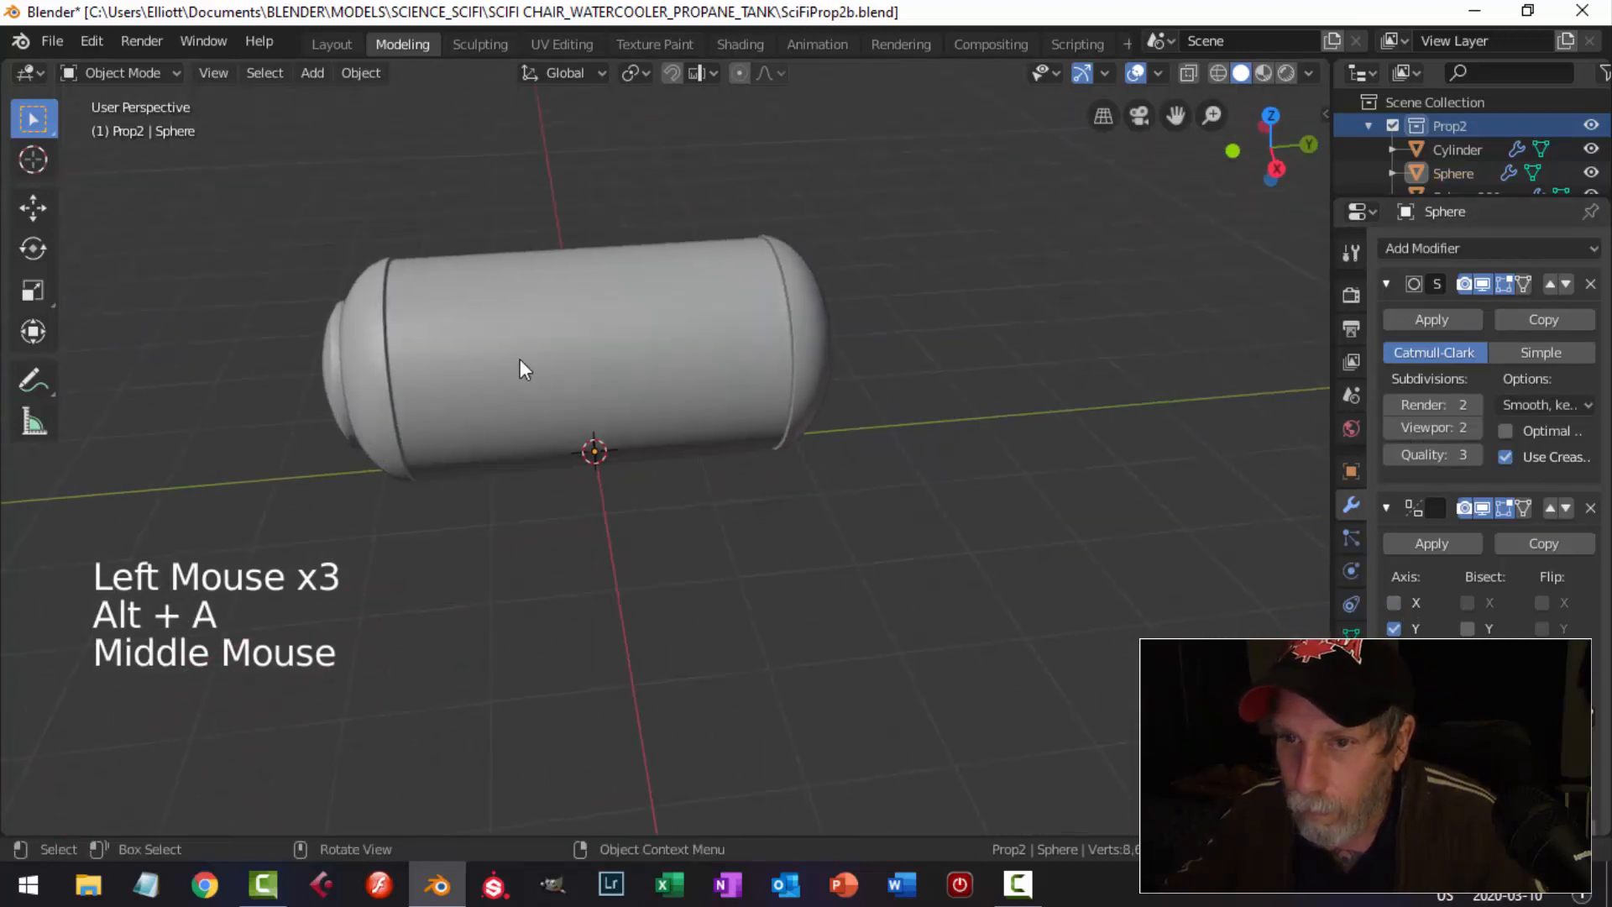
{"action": "middle_click_drag", "start_coordinate": [485, 349], "coordinate": [532, 349]}
{"action": "left_click", "coordinate": [352, 406]}
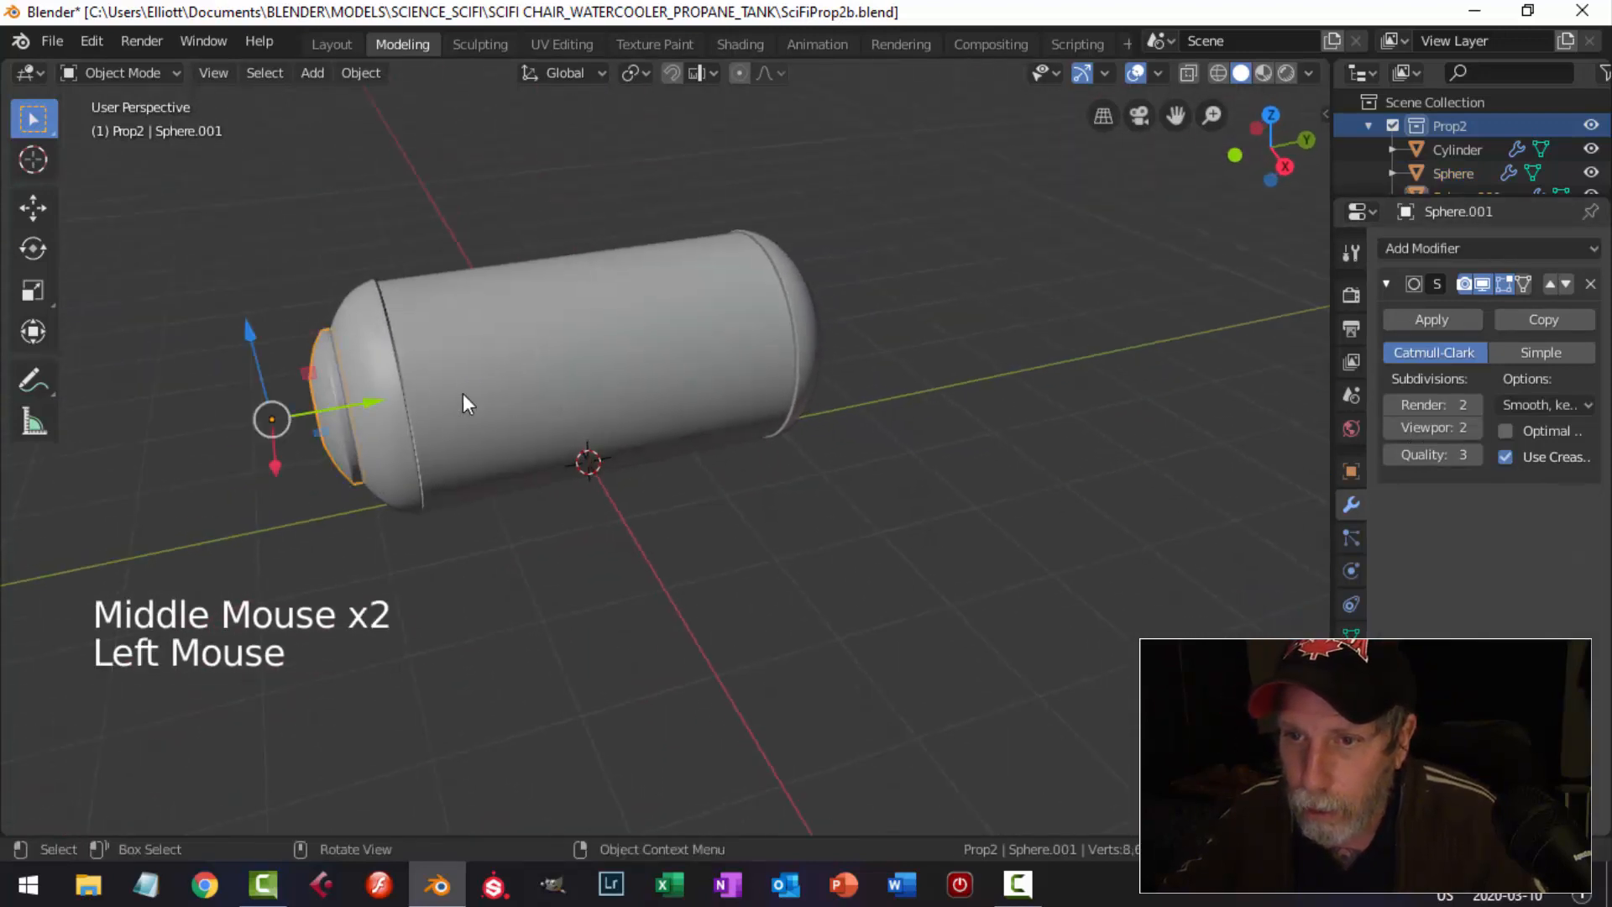
{"action": "left_click", "coordinate": [361, 72]}
{"action": "mouse_move", "coordinate": [402, 123]}
{"action": "left_click", "coordinate": [662, 178]}
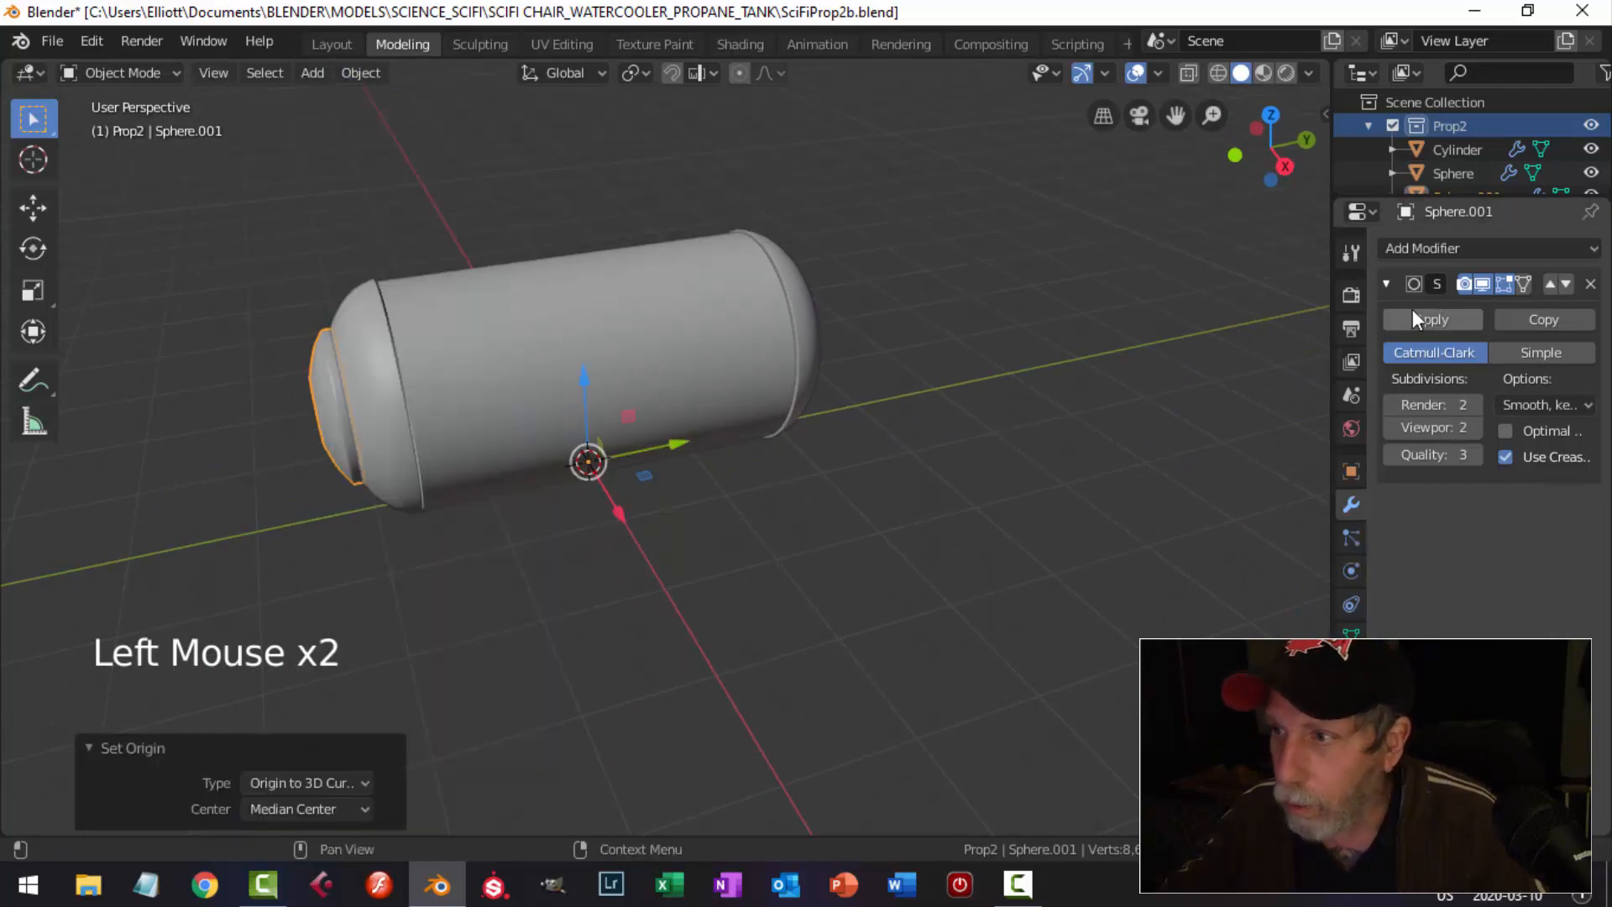
Add a Mirror modifier to the small cap on the Y axis only to repeat it at the opposite end.
{"action": "left_click", "coordinate": [1447, 248]}
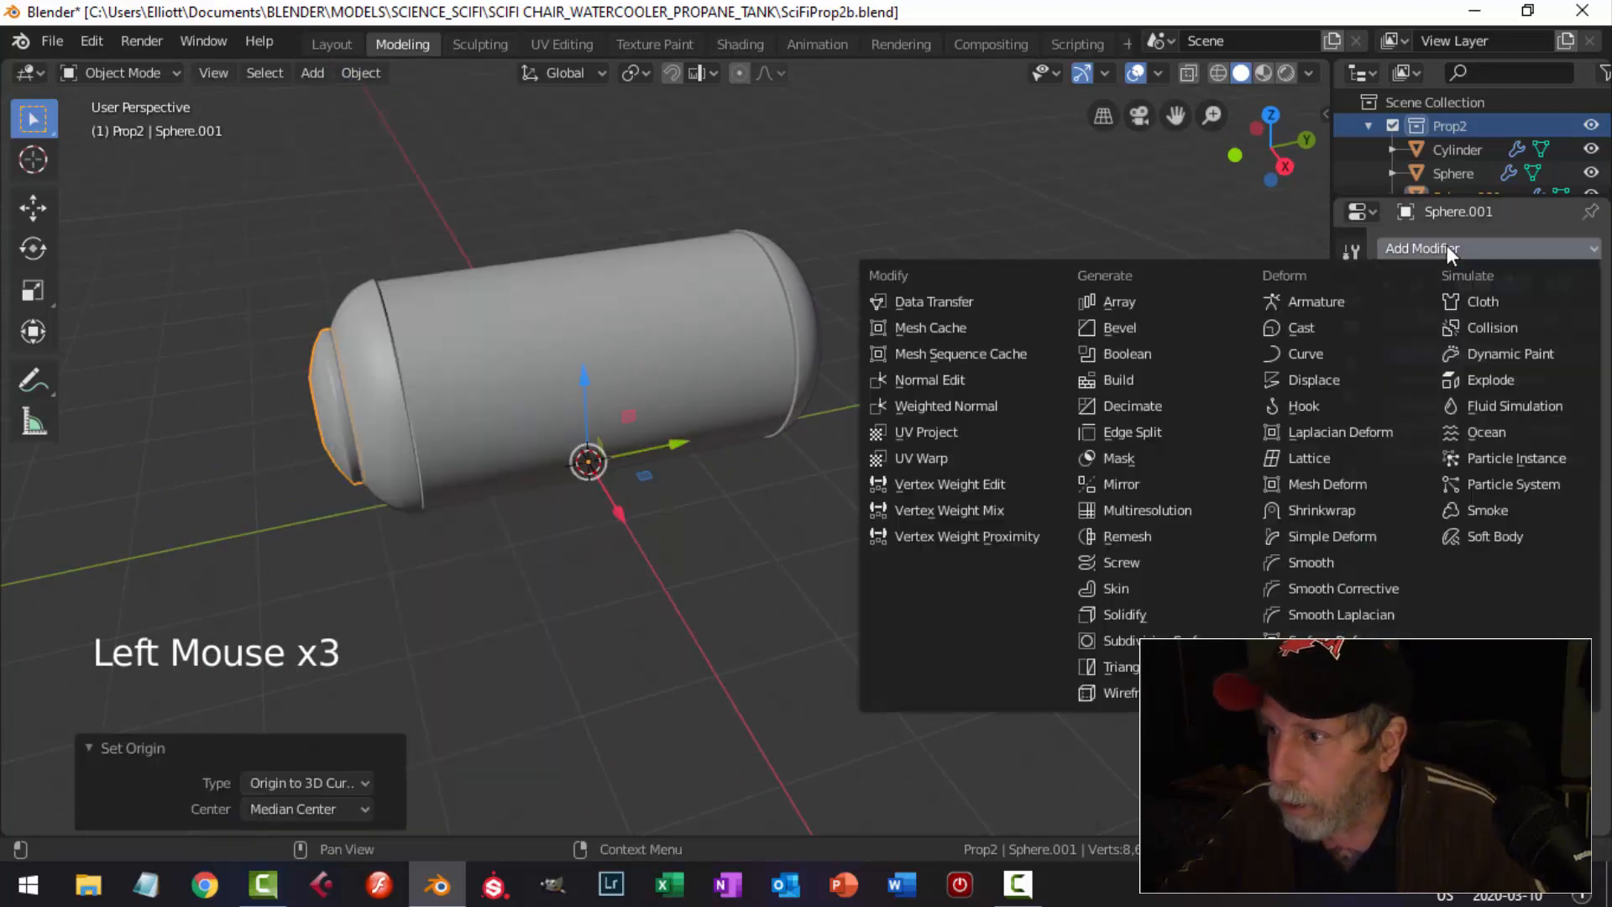
{"action": "left_click", "coordinate": [1169, 484]}
{"action": "left_click", "coordinate": [1415, 603]}
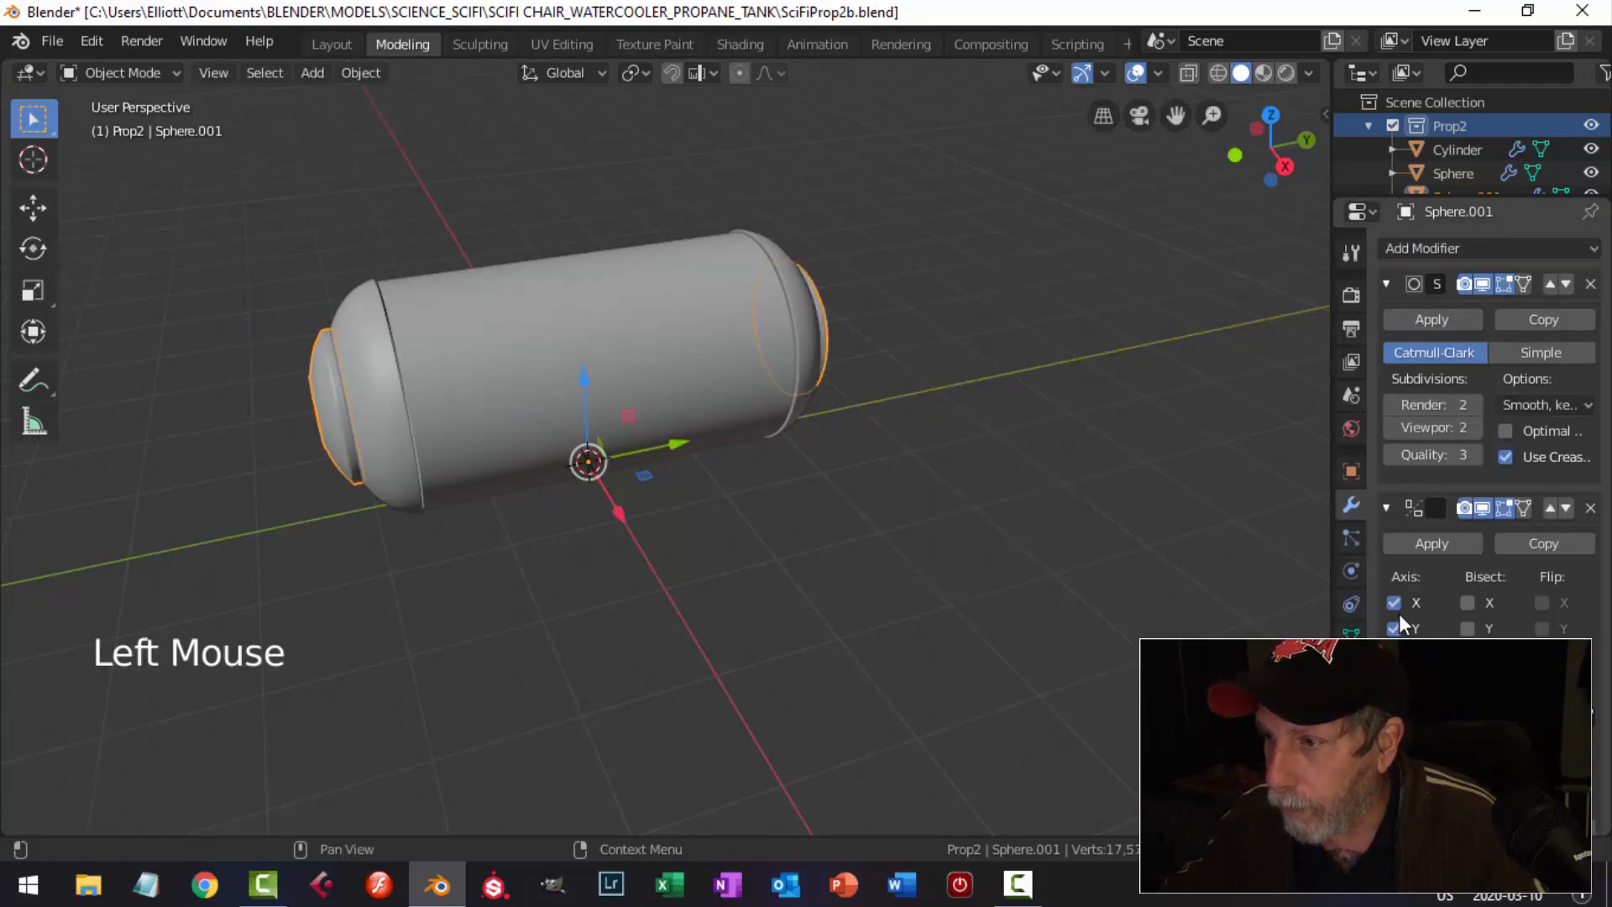
{"action": "left_click", "coordinate": [1395, 628]}
{"action": "key", "text": "alt+a"}
{"action": "middle_click_drag", "start_coordinate": [1023, 379], "coordinate": [930, 419]}
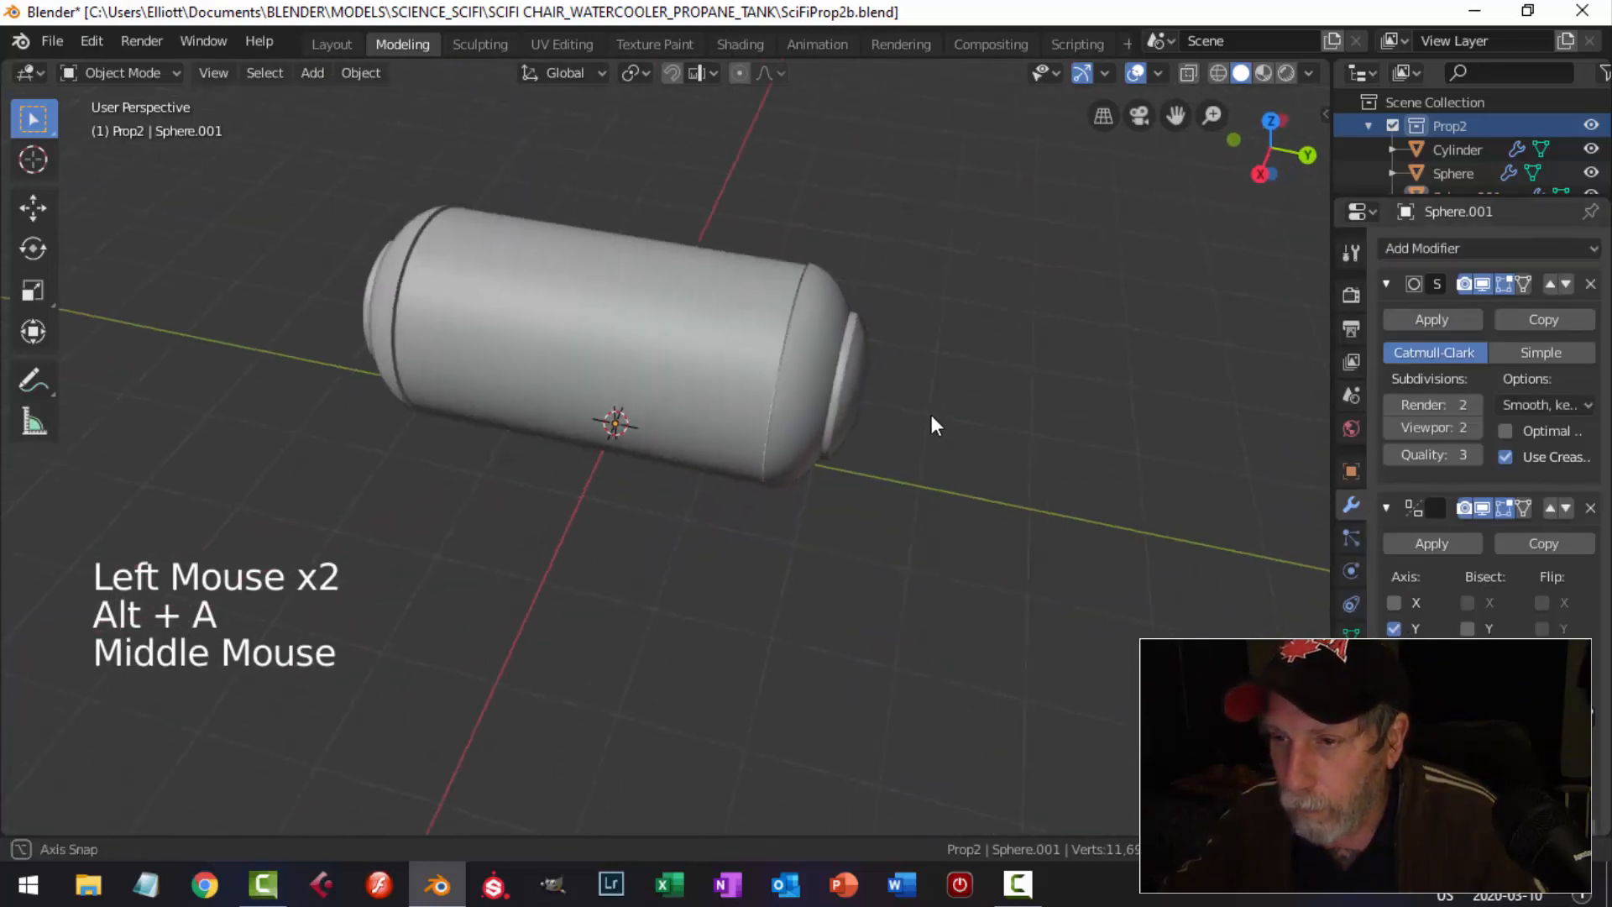
Duplicate the large dome's rim edge loop and move the copy about 0.42 m along Y onto the cylinder body.
{"action": "scroll", "coordinate": [607, 411], "scroll_direction": "up", "scroll_amount": 2}
{"action": "middle_click_drag", "start_coordinate": [607, 412], "coordinate": [594, 351], "text": "shift"}
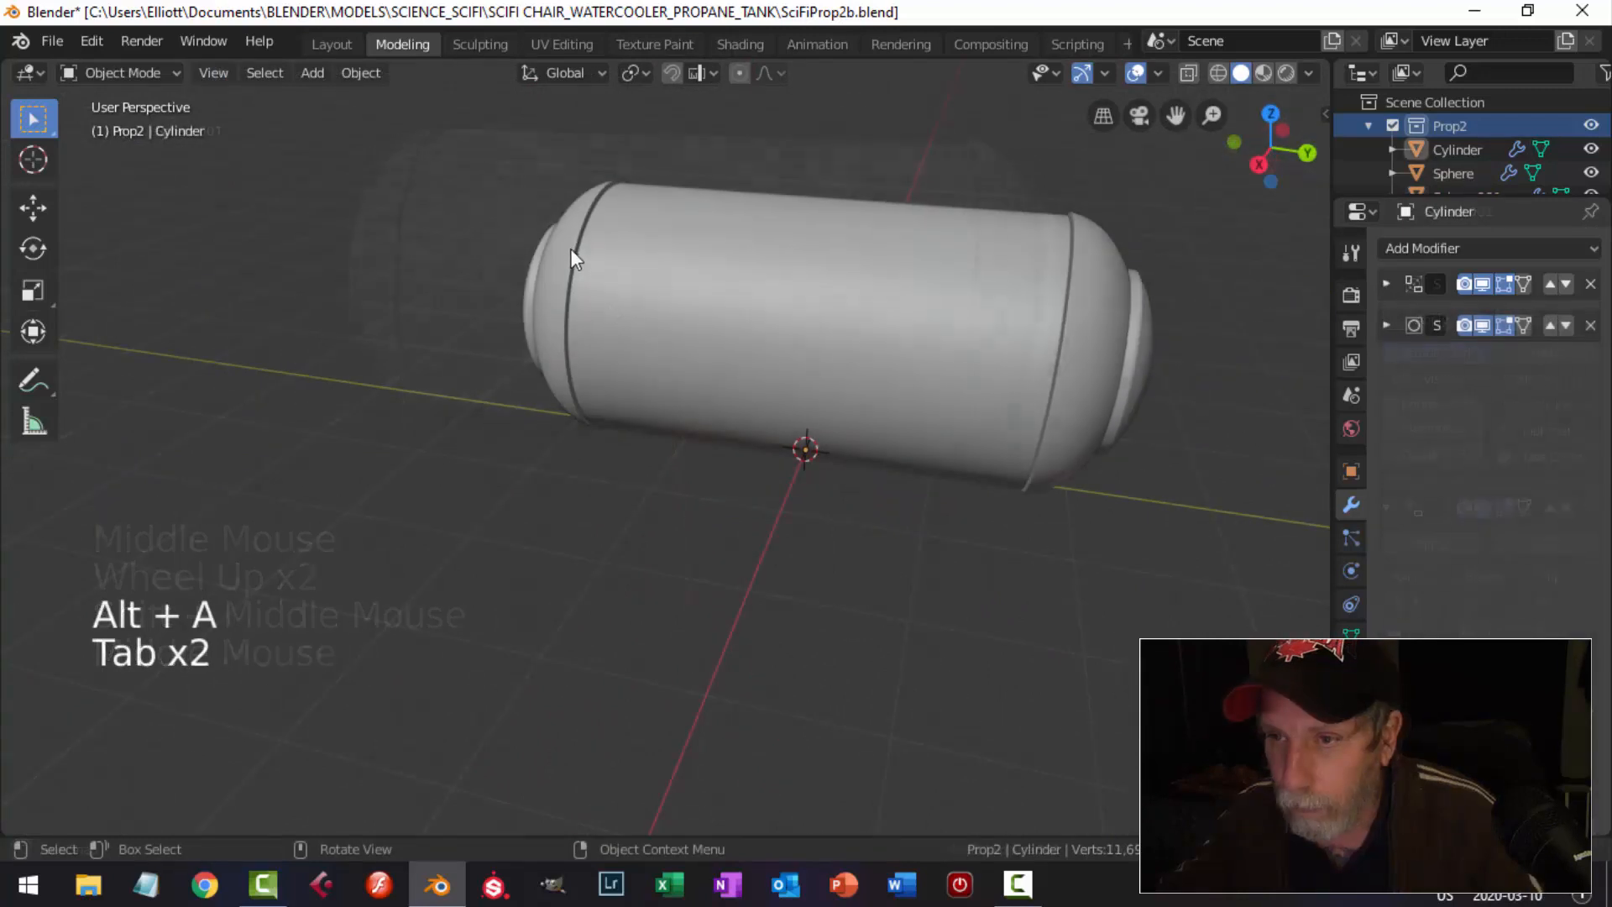
{"action": "left_click", "coordinate": [571, 248]}
{"action": "key", "text": "Tab"}
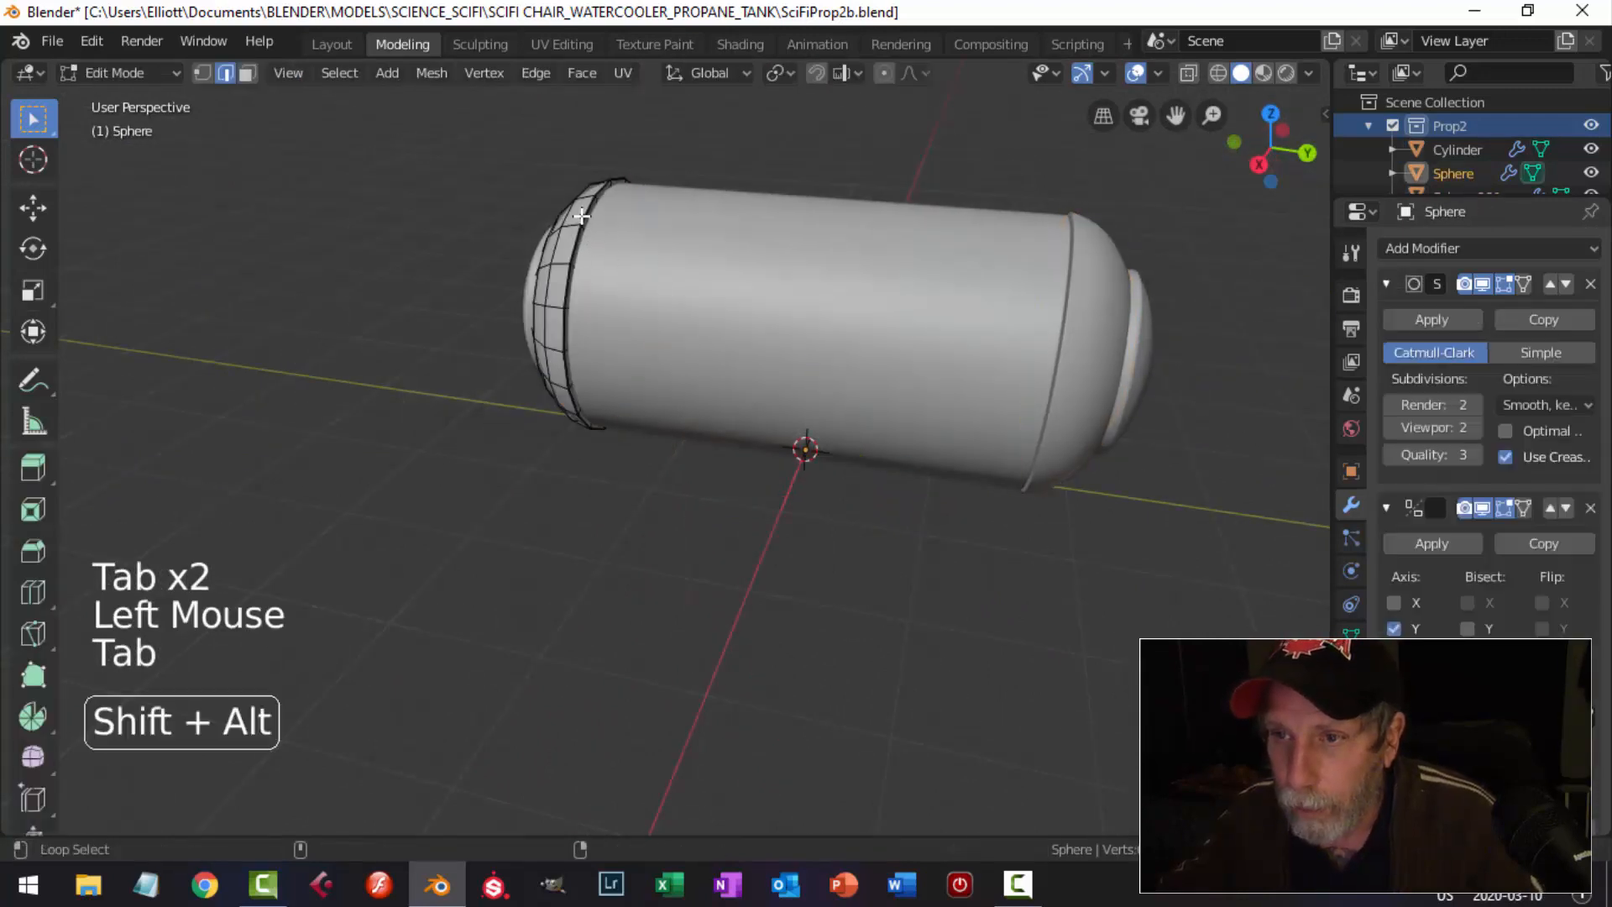
{"action": "left_click", "coordinate": [655, 281], "text": "alt+shift"}
{"action": "middle_click_drag", "start_coordinate": [656, 281], "coordinate": [789, 263]}
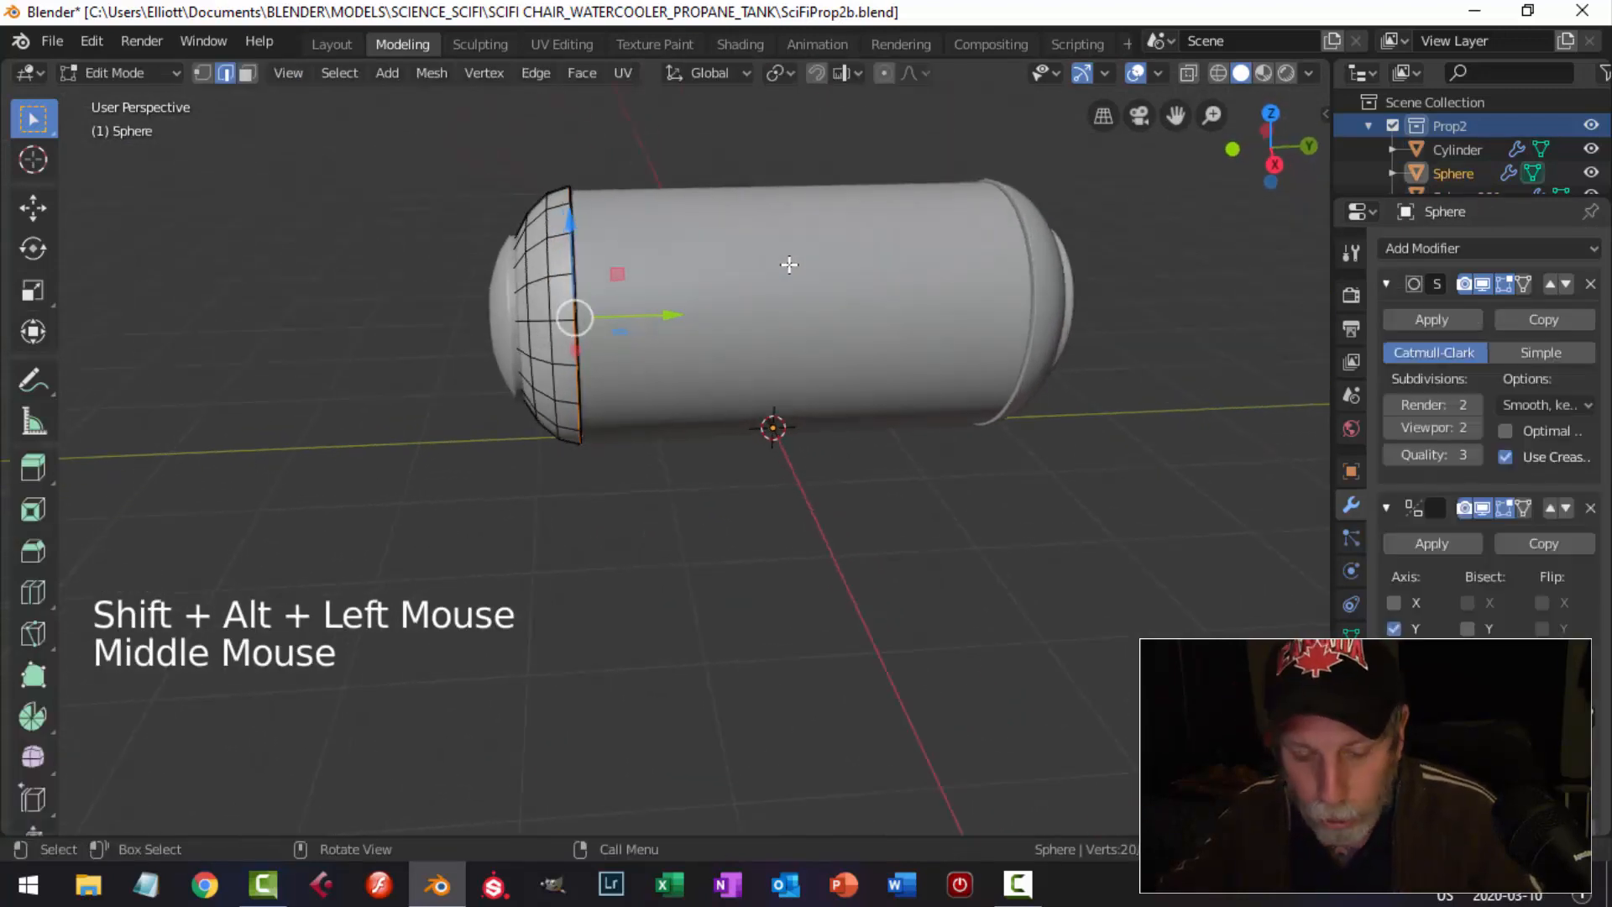
{"action": "key", "text": "shift+d"}
{"action": "left_click", "coordinate": [720, 311]}
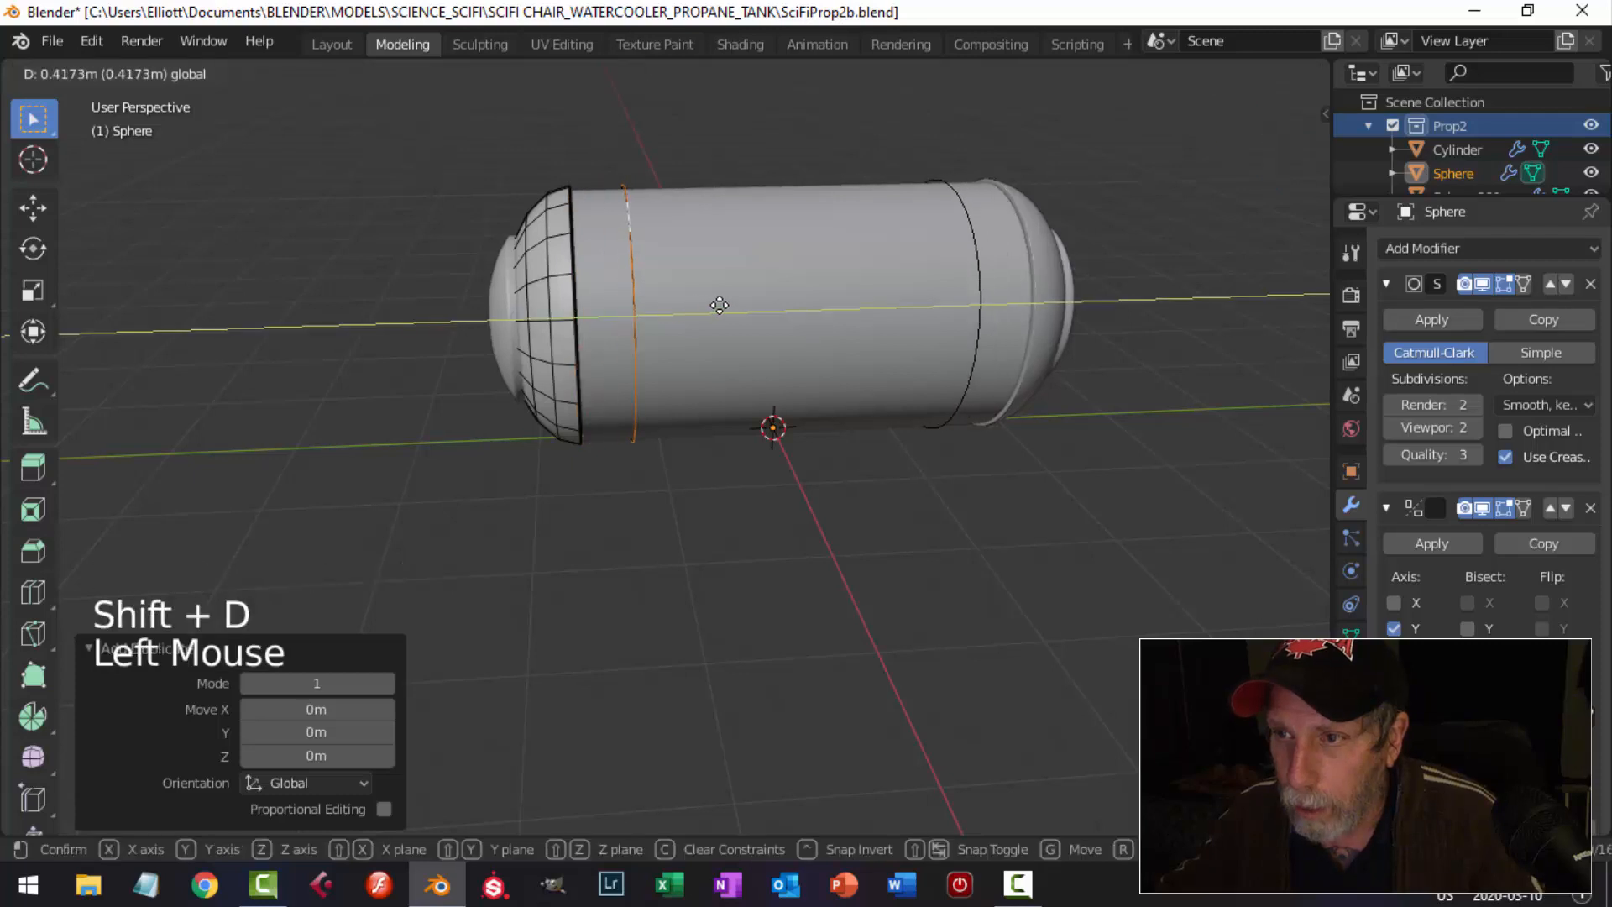
Separate the duplicated edge loop from the large dome into its own object.
{"action": "key", "text": "p"}
{"action": "left_click", "coordinate": [720, 305]}
{"action": "key", "text": "Tab"}
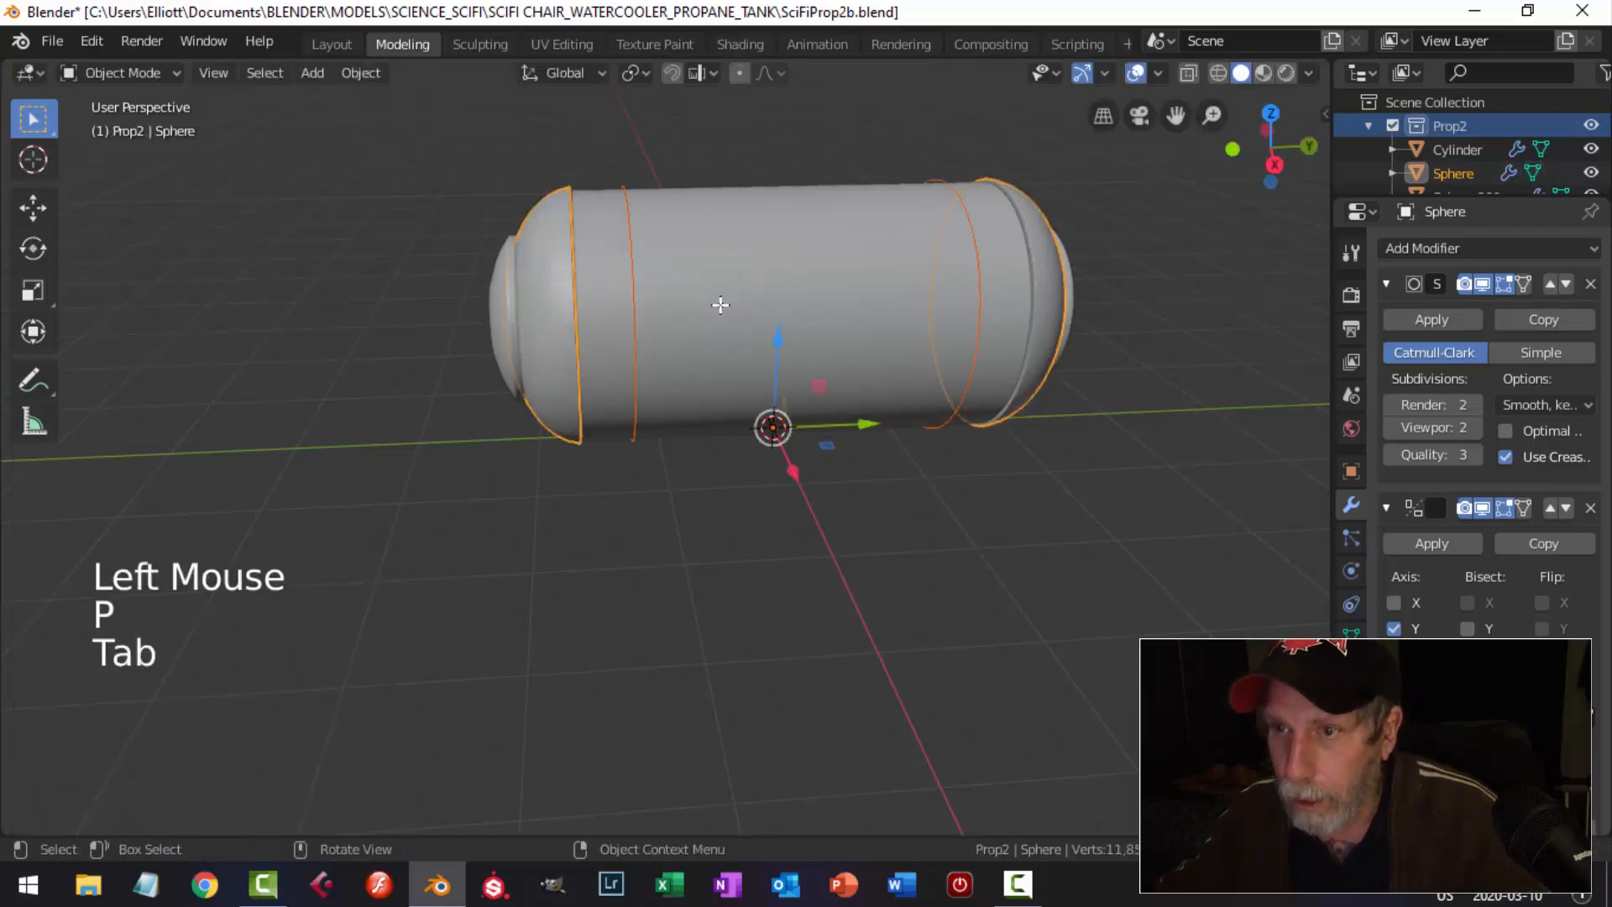
Remove the Mirror modifier from the separated ring and set its origin to its geometry.
{"action": "left_click", "coordinate": [630, 244]}
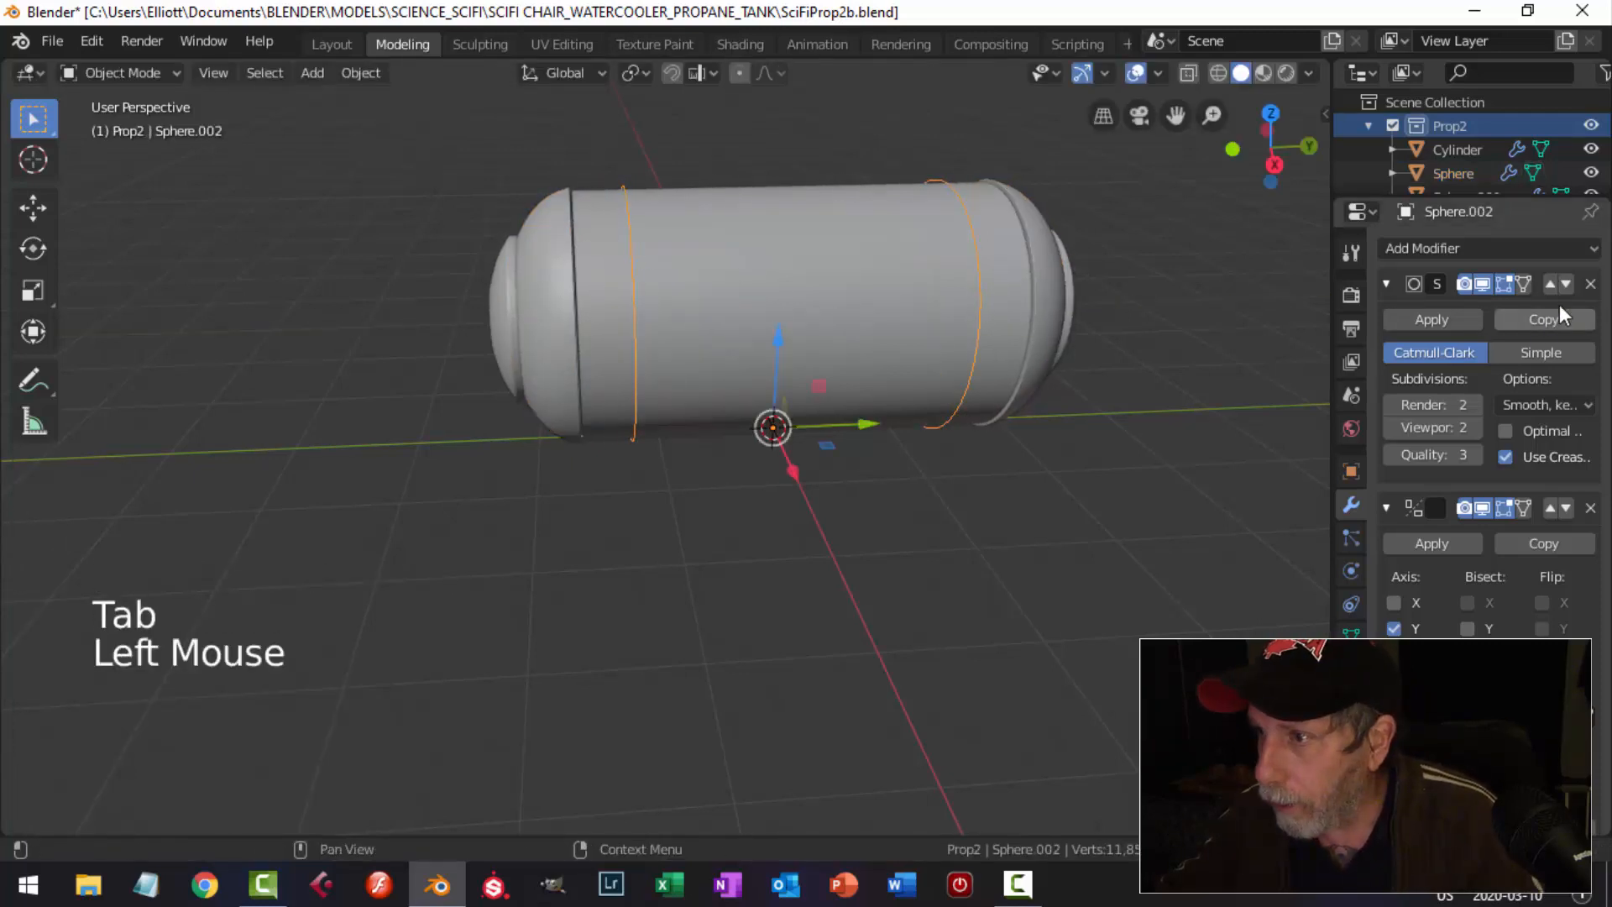
{"action": "left_click", "coordinate": [1591, 508]}
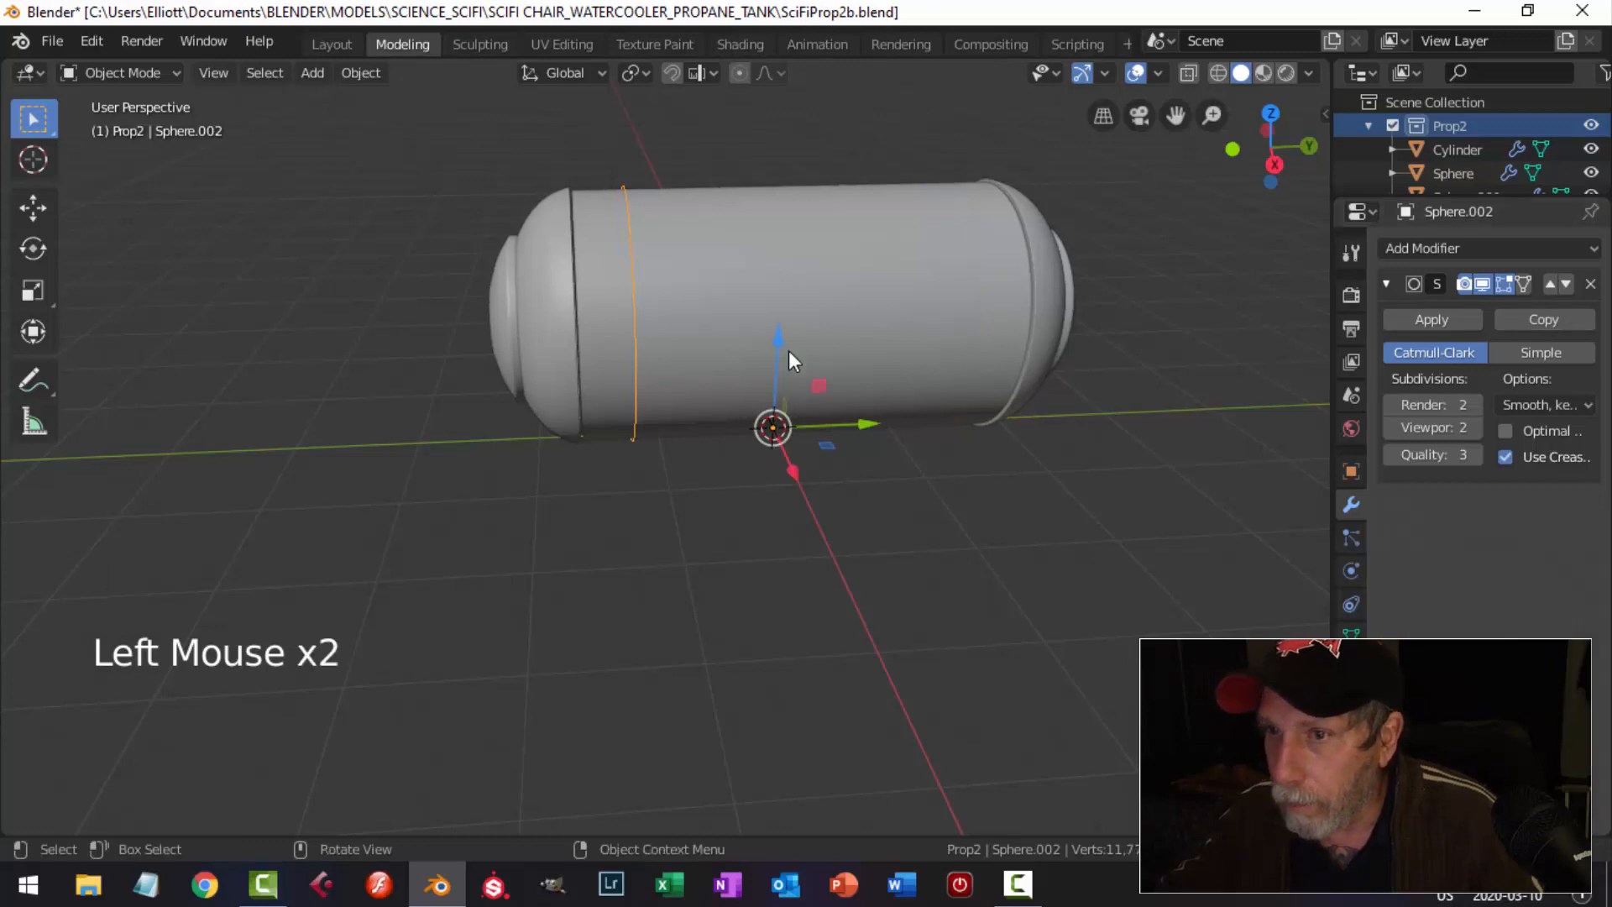
{"action": "left_click", "coordinate": [363, 73]}
{"action": "mouse_move", "coordinate": [388, 125]}
{"action": "left_click", "coordinate": [659, 145]}
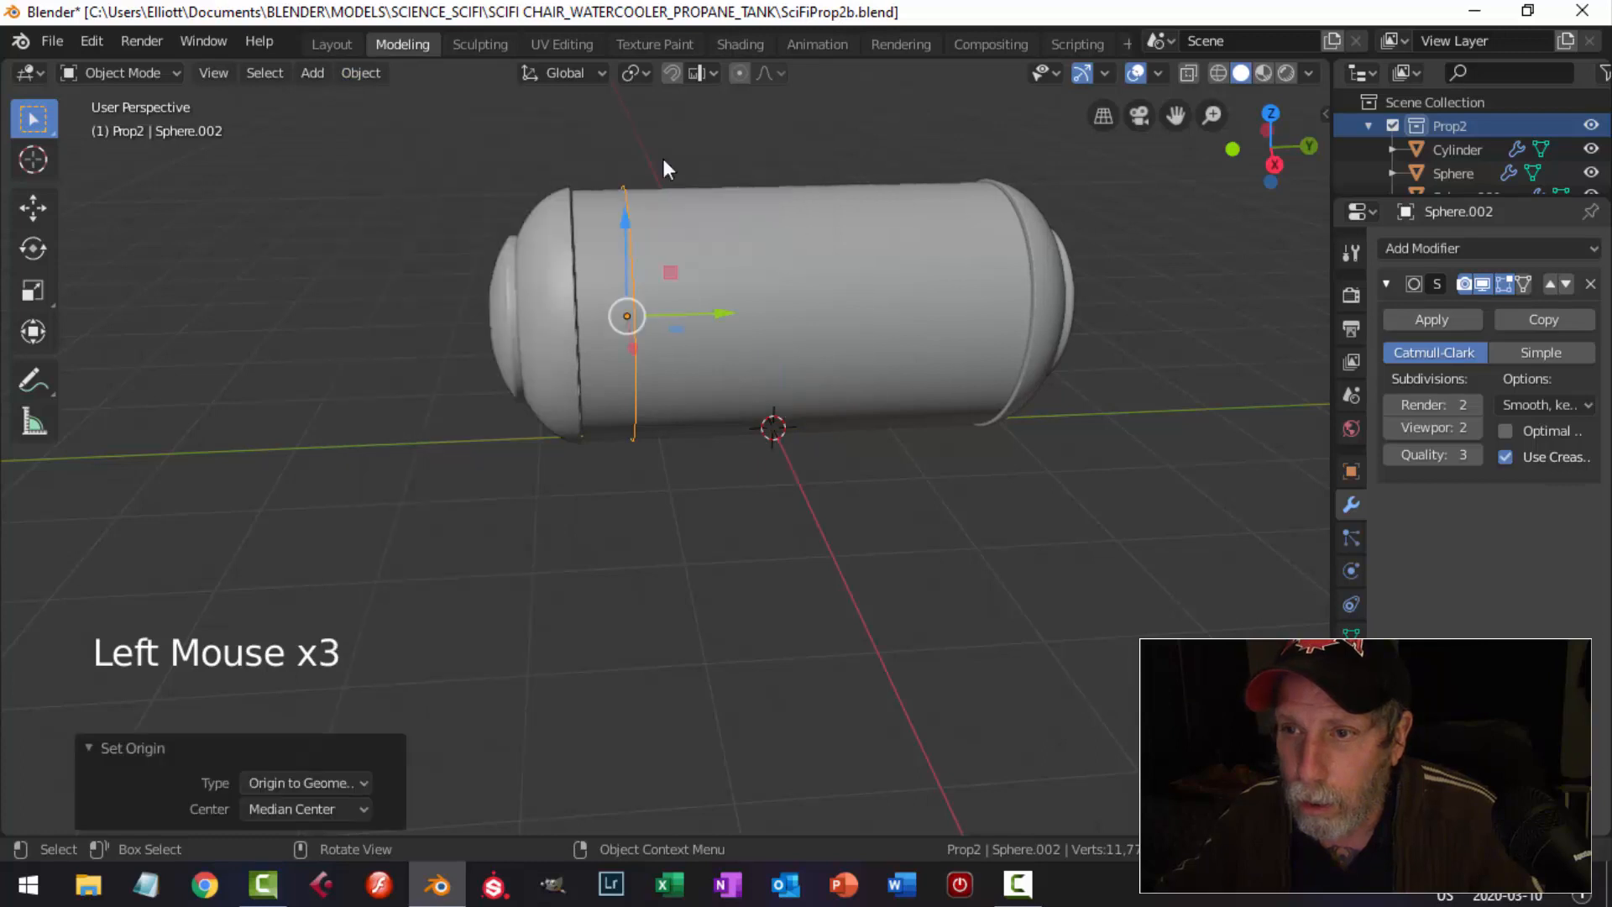
Scale the whole ring up to about 1.066 and turn off its Subdivision Surface display in the viewport.
{"action": "middle_click_drag", "start_coordinate": [765, 326], "coordinate": [935, 304]}
{"action": "key", "text": "Tab"}
{"action": "key", "text": "a"}
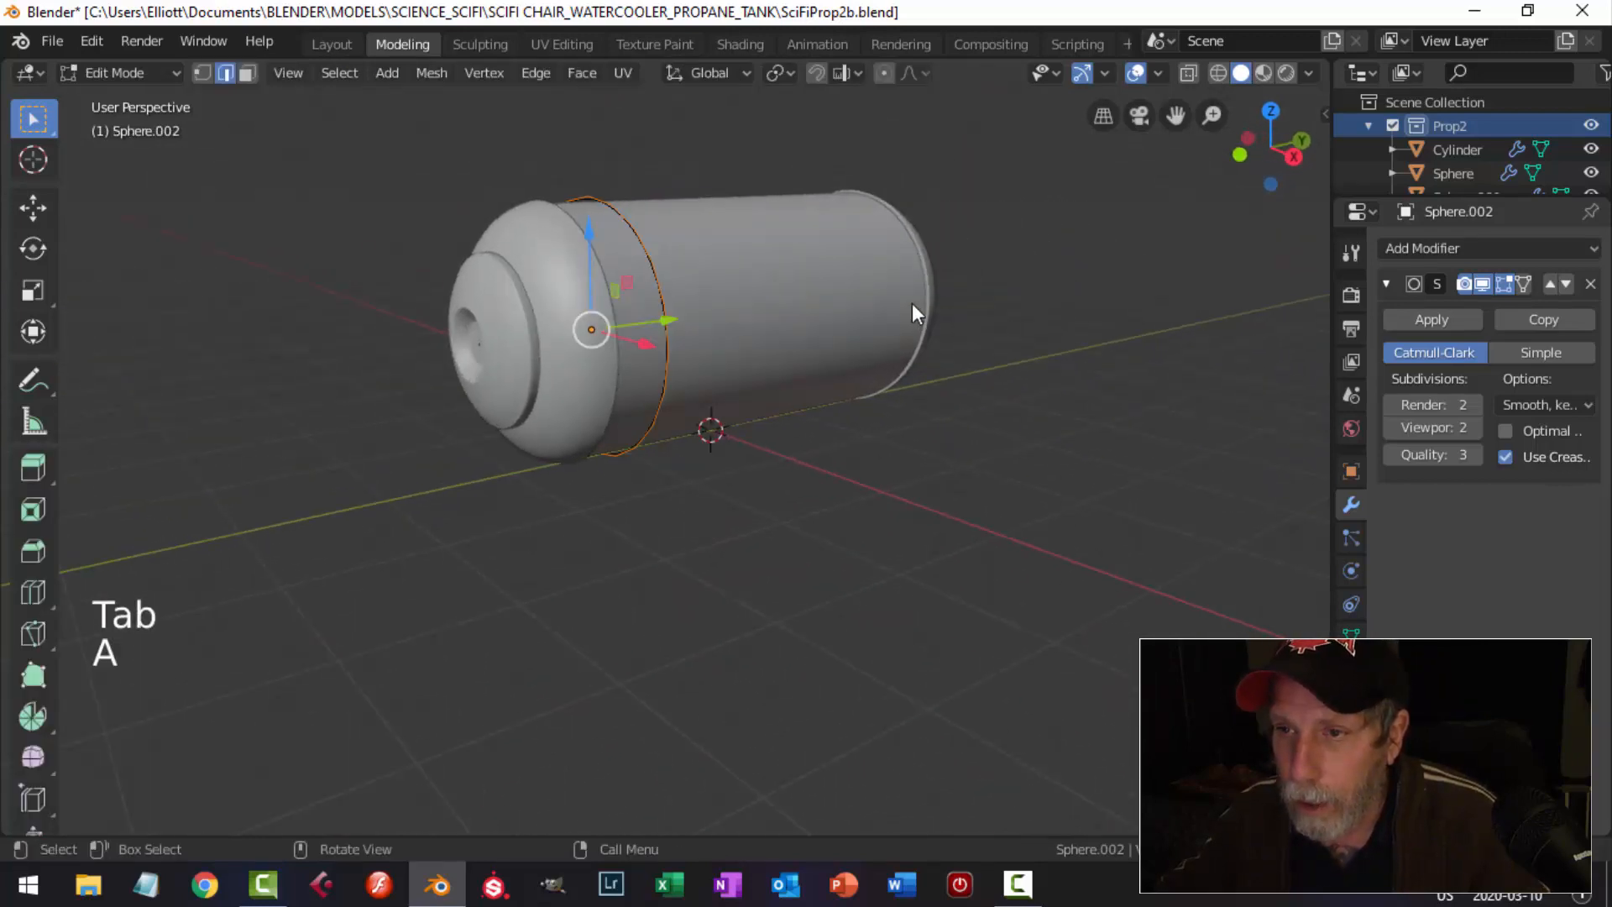
{"action": "key", "text": "s"}
{"action": "left_click", "coordinate": [838, 306]}
{"action": "middle_click_drag", "start_coordinate": [838, 305], "coordinate": [806, 329]}
{"action": "left_click", "coordinate": [1483, 284]}
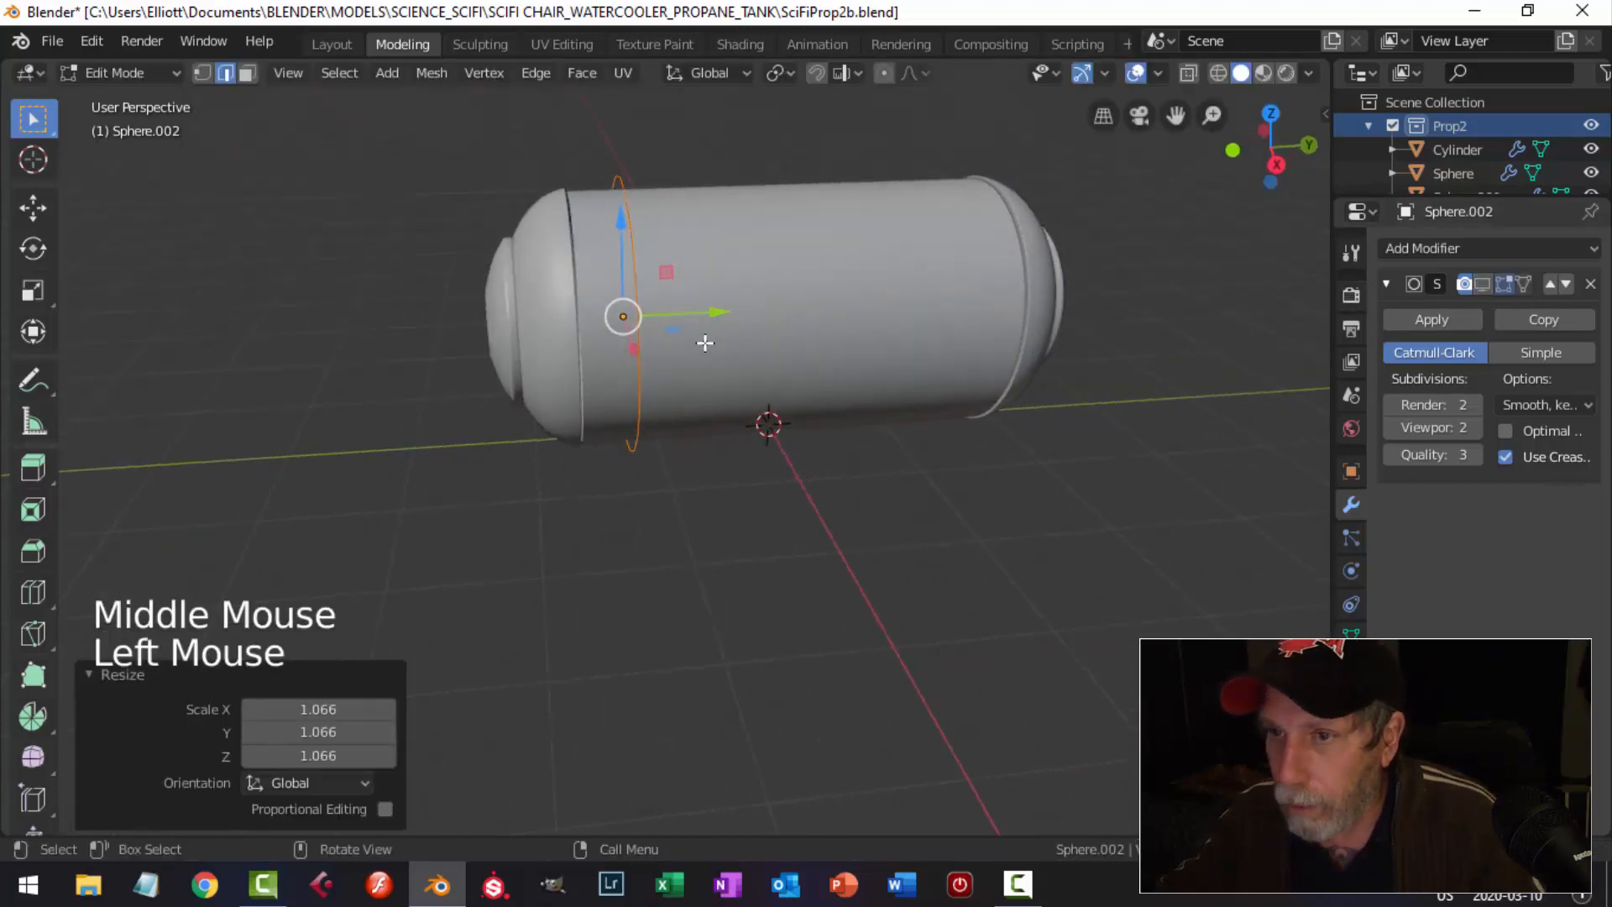
{"action": "scroll", "coordinate": [734, 356], "scroll_direction": "up", "scroll_amount": 2}
{"action": "middle_click_drag", "start_coordinate": [713, 365], "coordinate": [737, 353]}
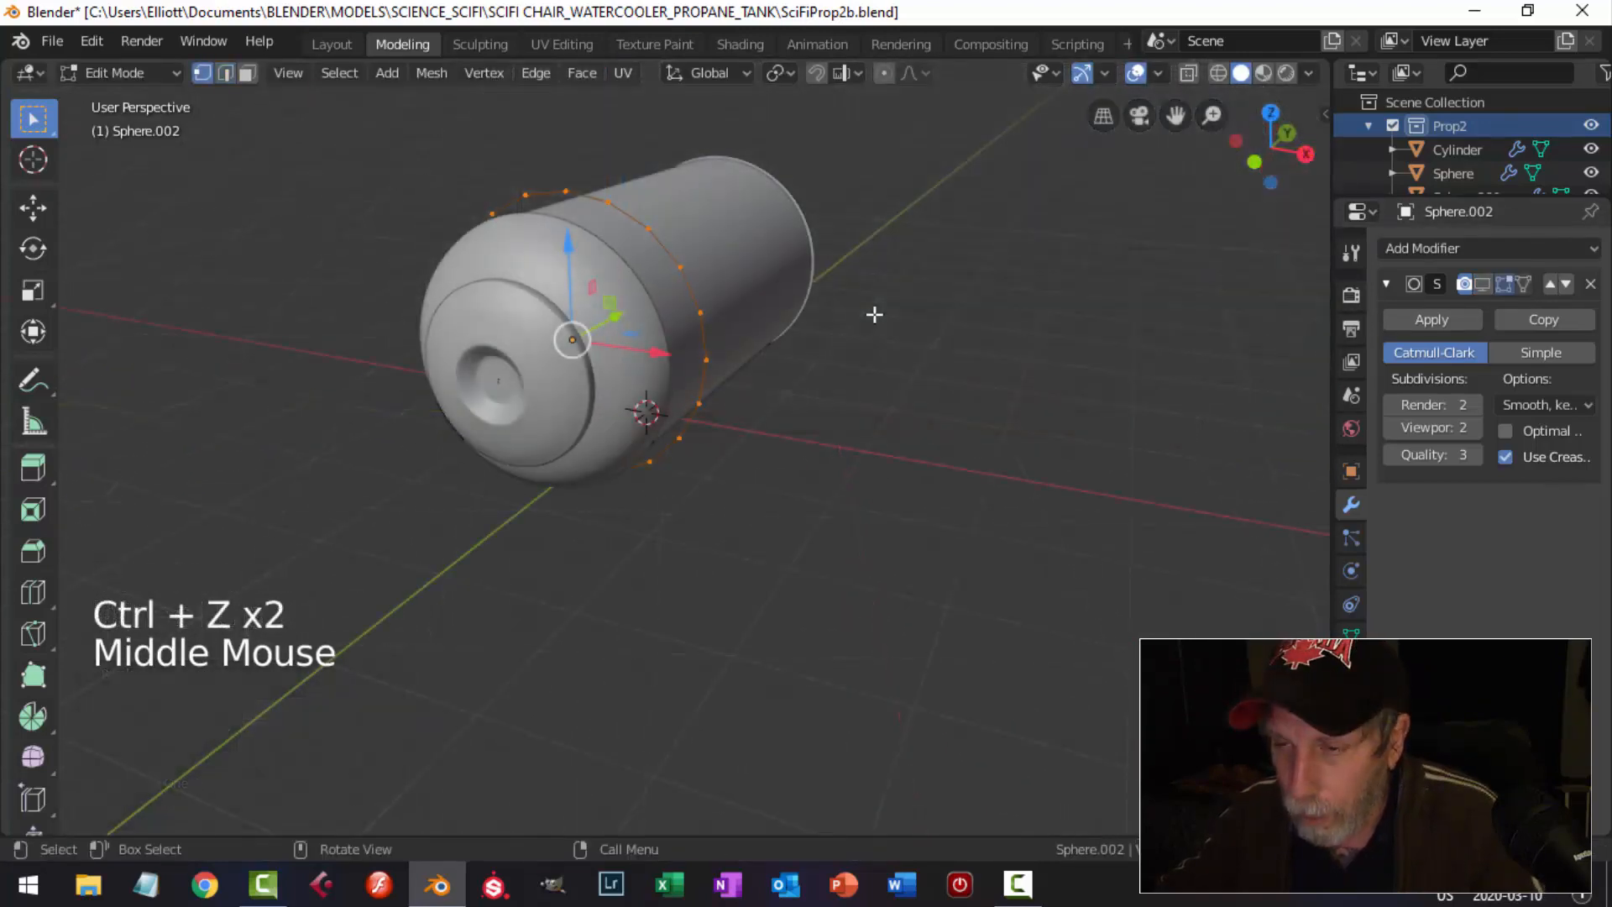
Delete the ring's upper vertices in front view, leaving a lower half ring beneath the tank.
{"action": "key", "text": "KP_1"}
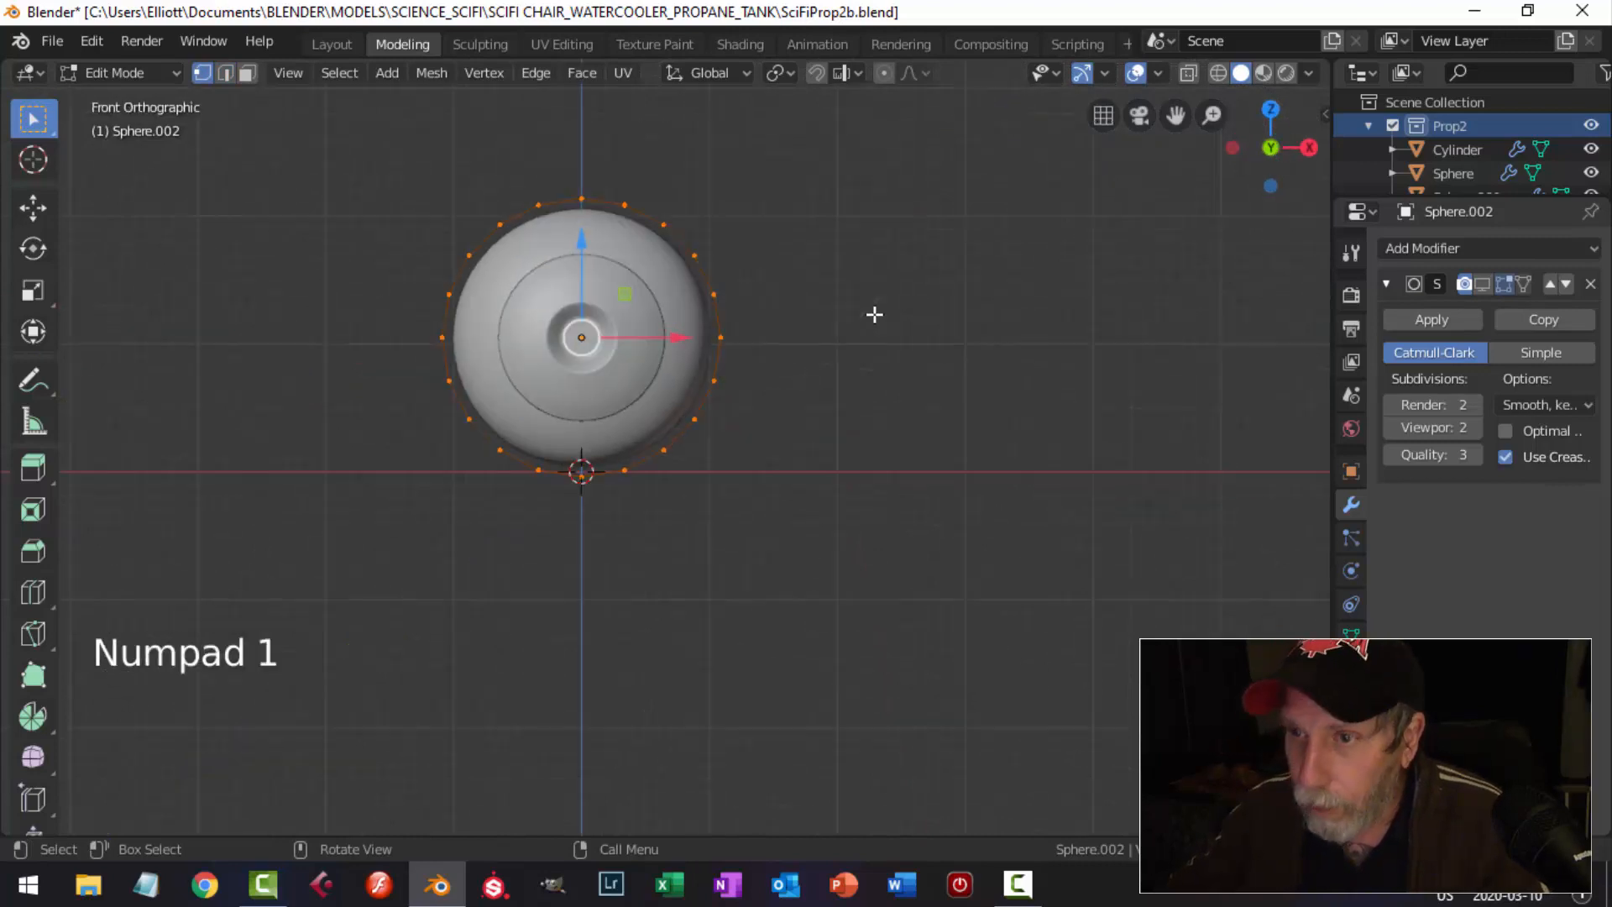
{"action": "key", "text": "alt+a"}
{"action": "key", "text": "b"}
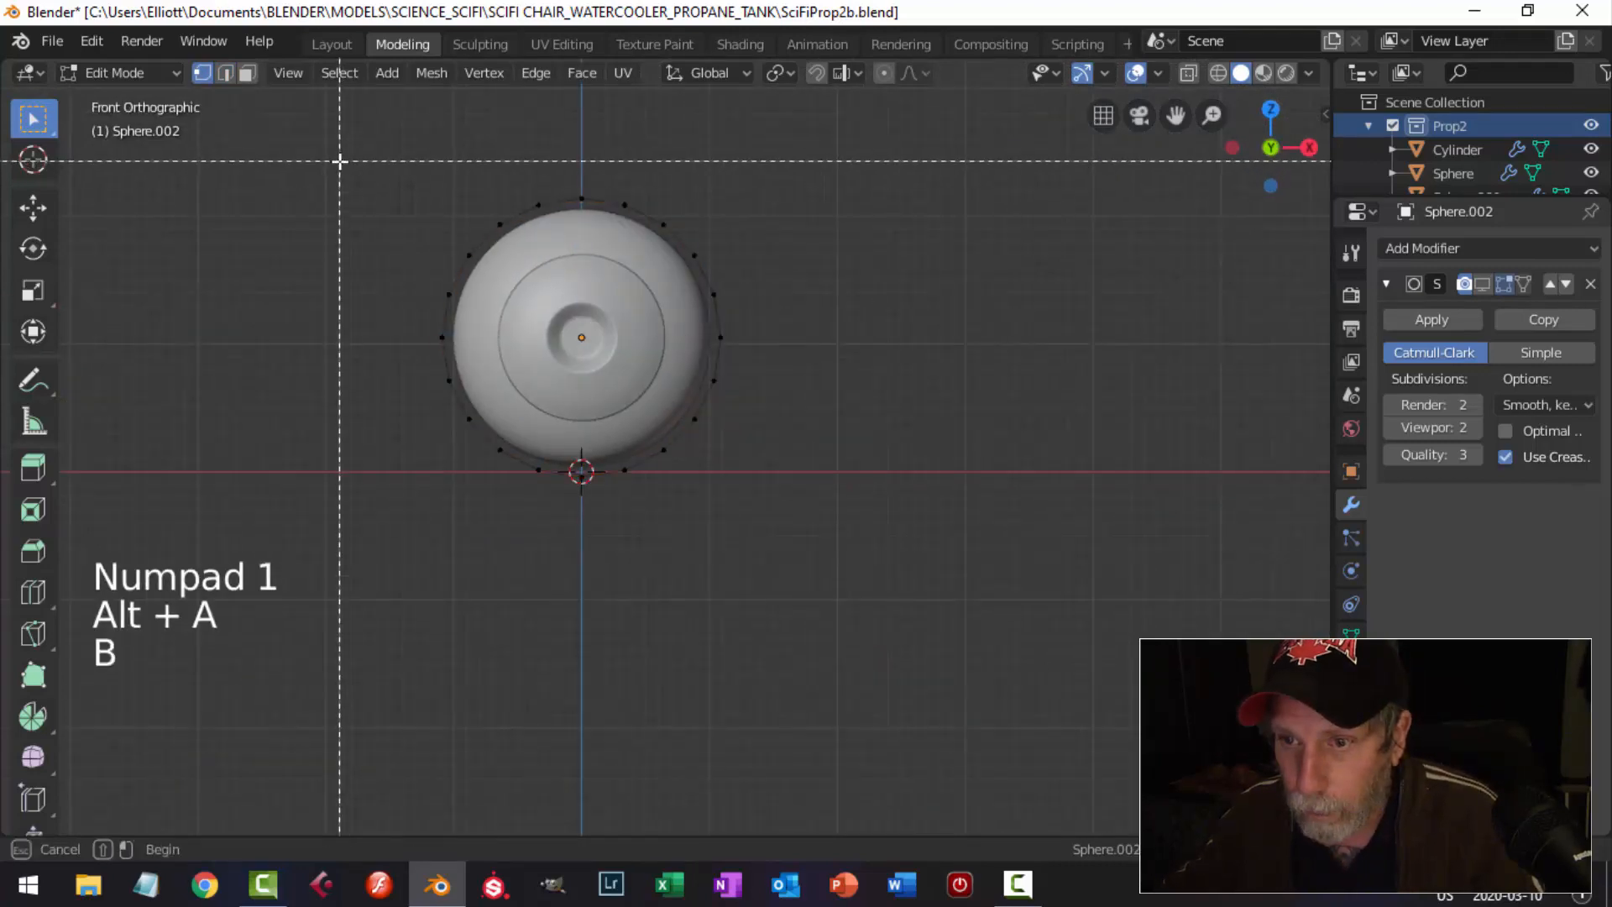
{"action": "left_click_drag", "start_coordinate": [340, 161], "coordinate": [797, 310]}
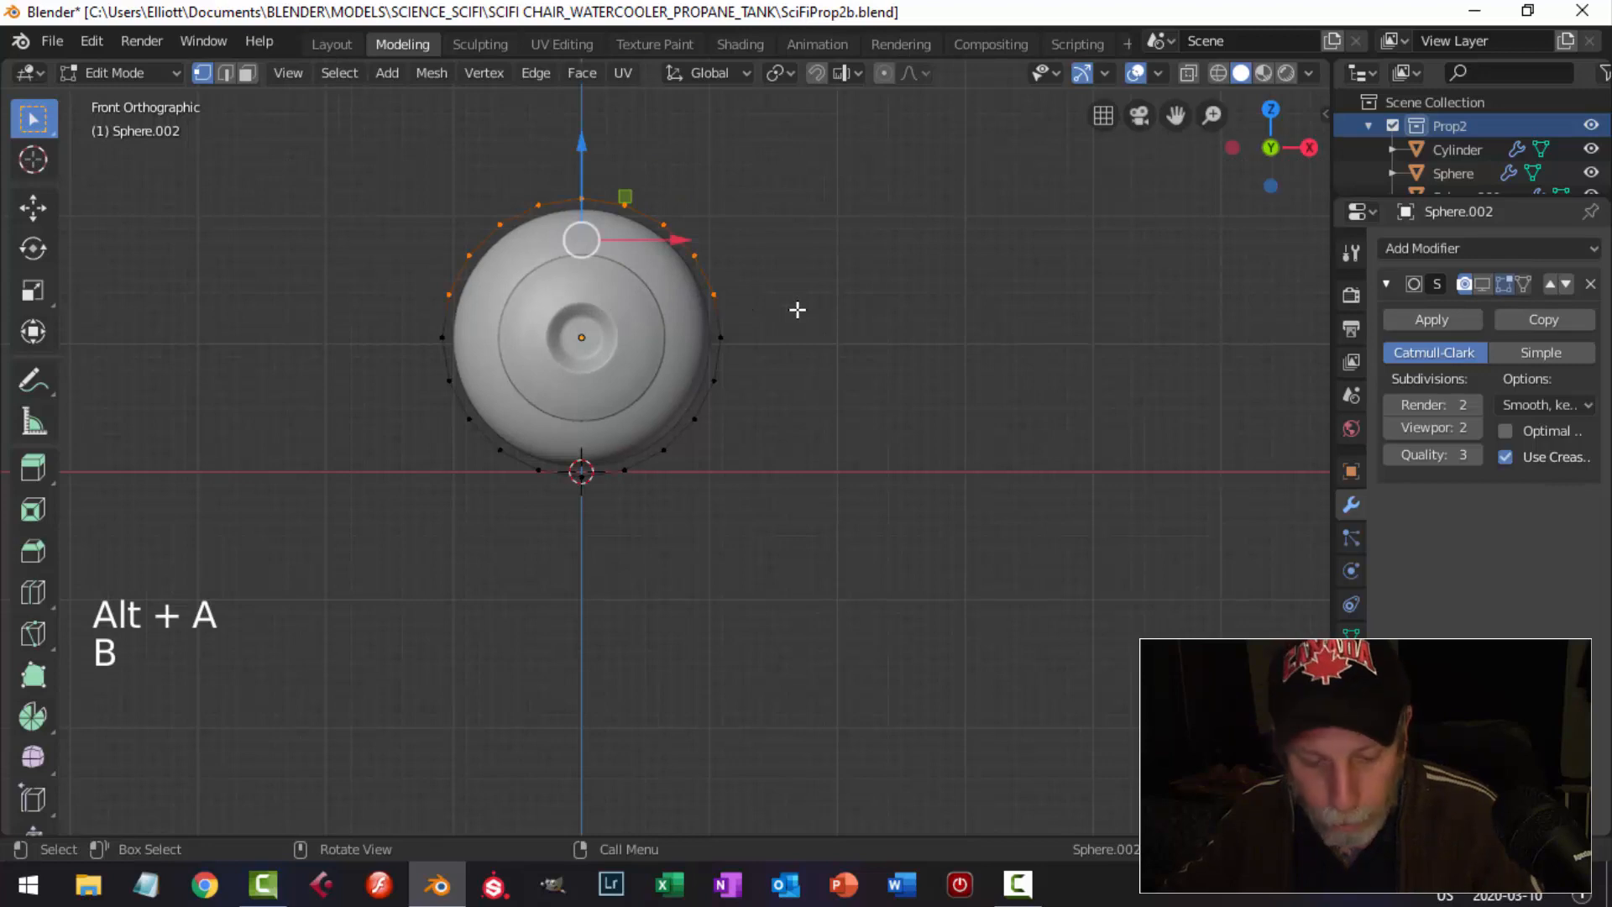
{"action": "key", "text": "x"}
{"action": "left_click", "coordinate": [798, 310]}
Scale the half ring to about 0.944 and raise it about 0.0185 m along Z to fit the tank.
{"action": "left_click", "coordinate": [720, 337]}
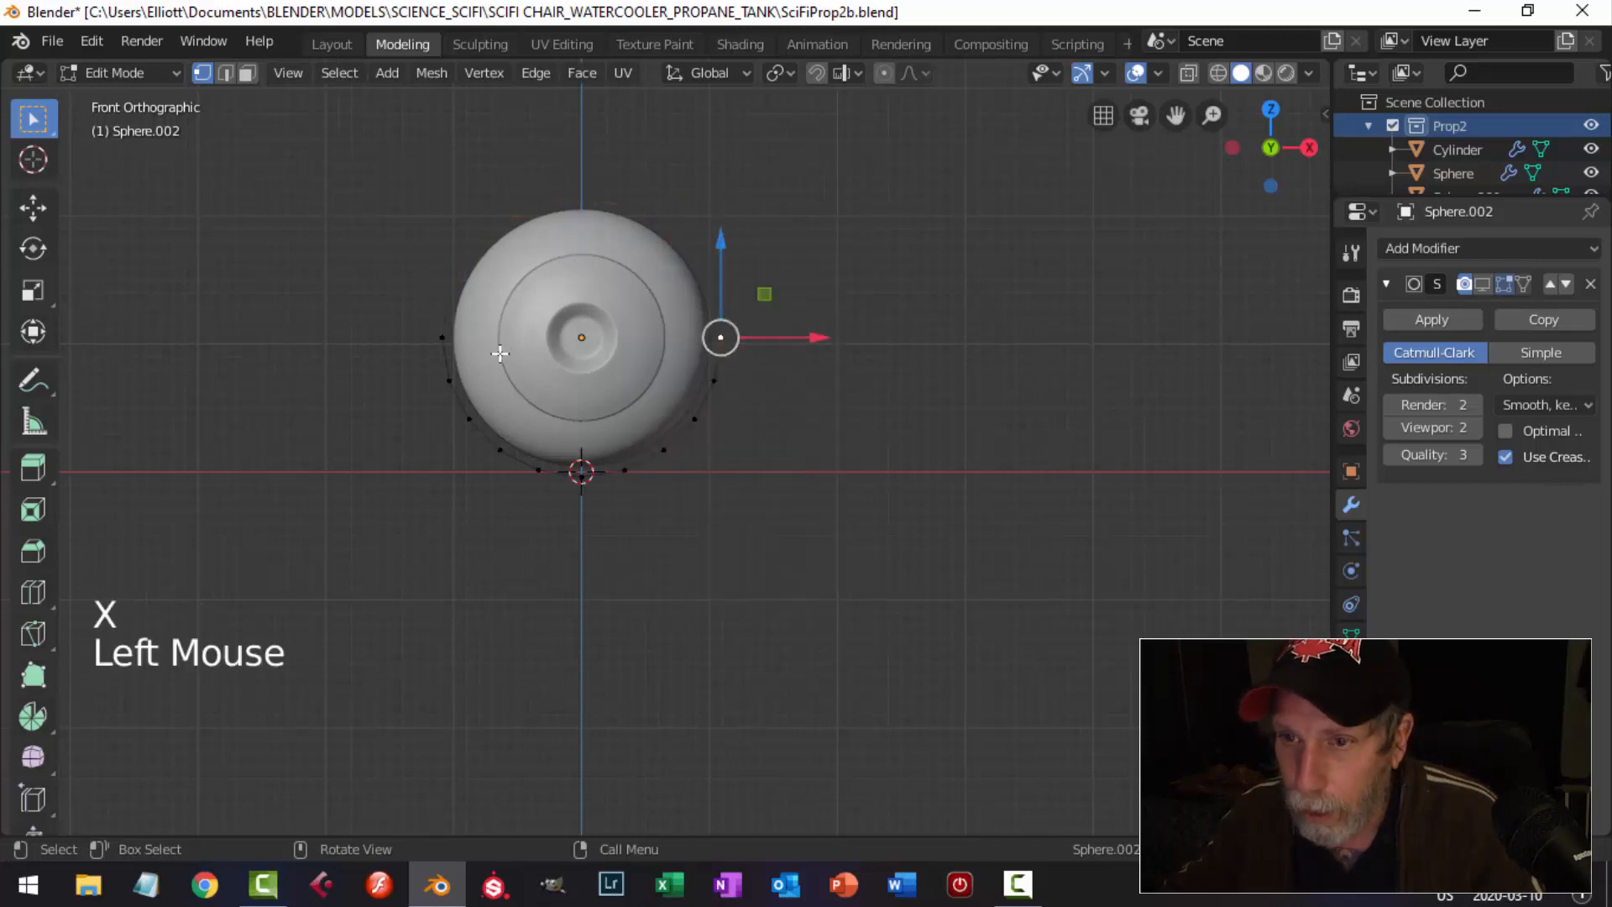
{"action": "left_click", "coordinate": [441, 338], "text": "shift"}
{"action": "key", "text": "a"}
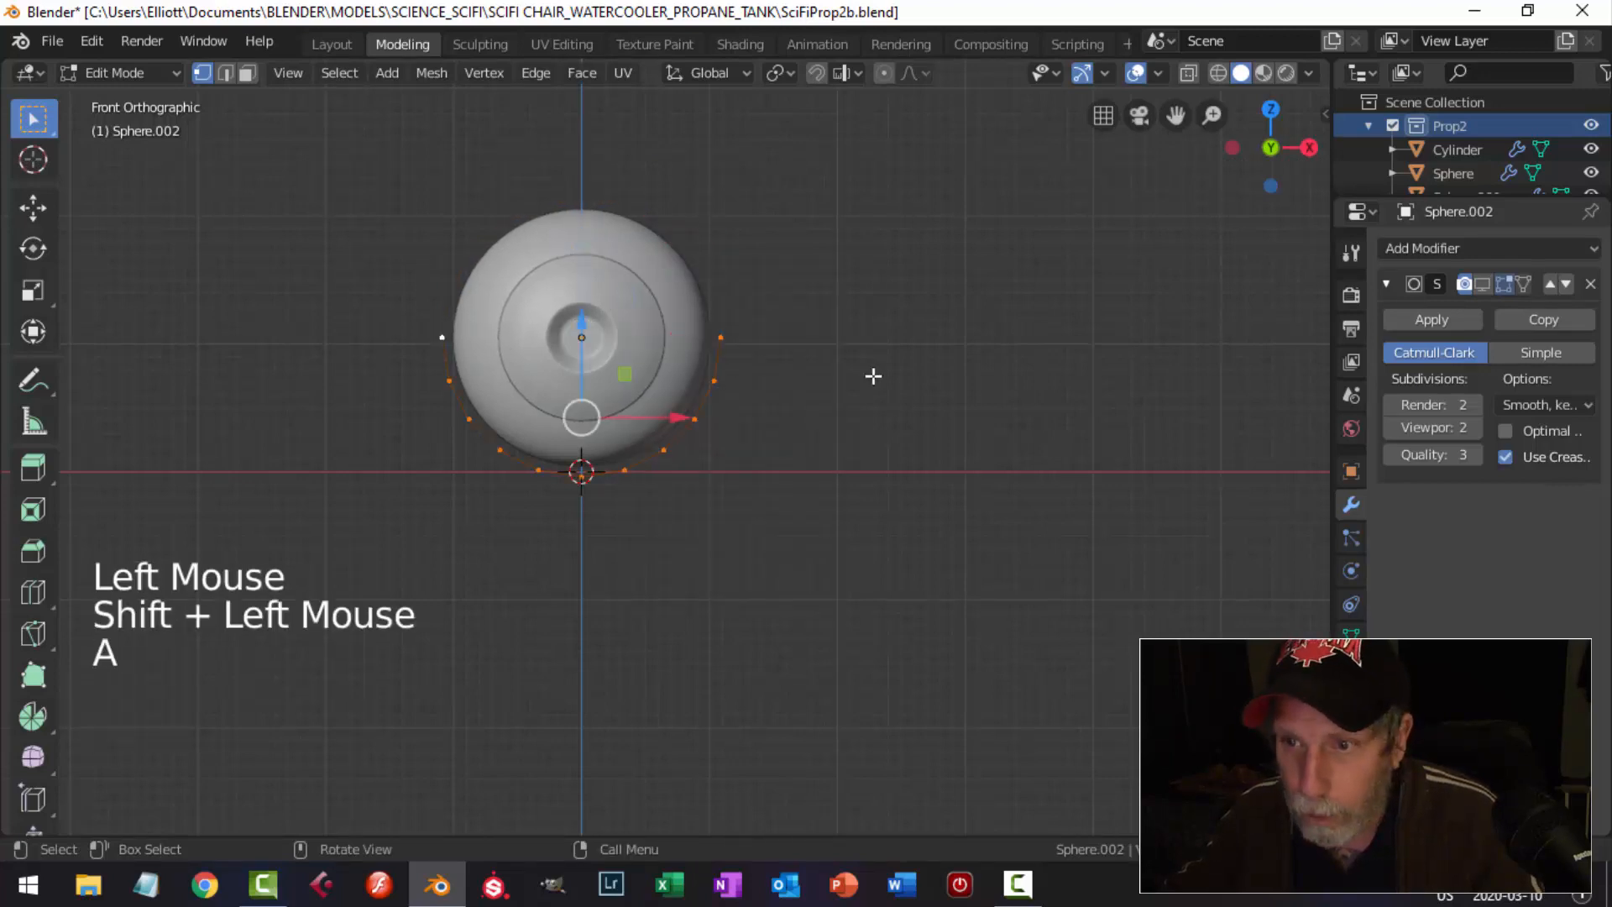
{"action": "key", "text": "s"}
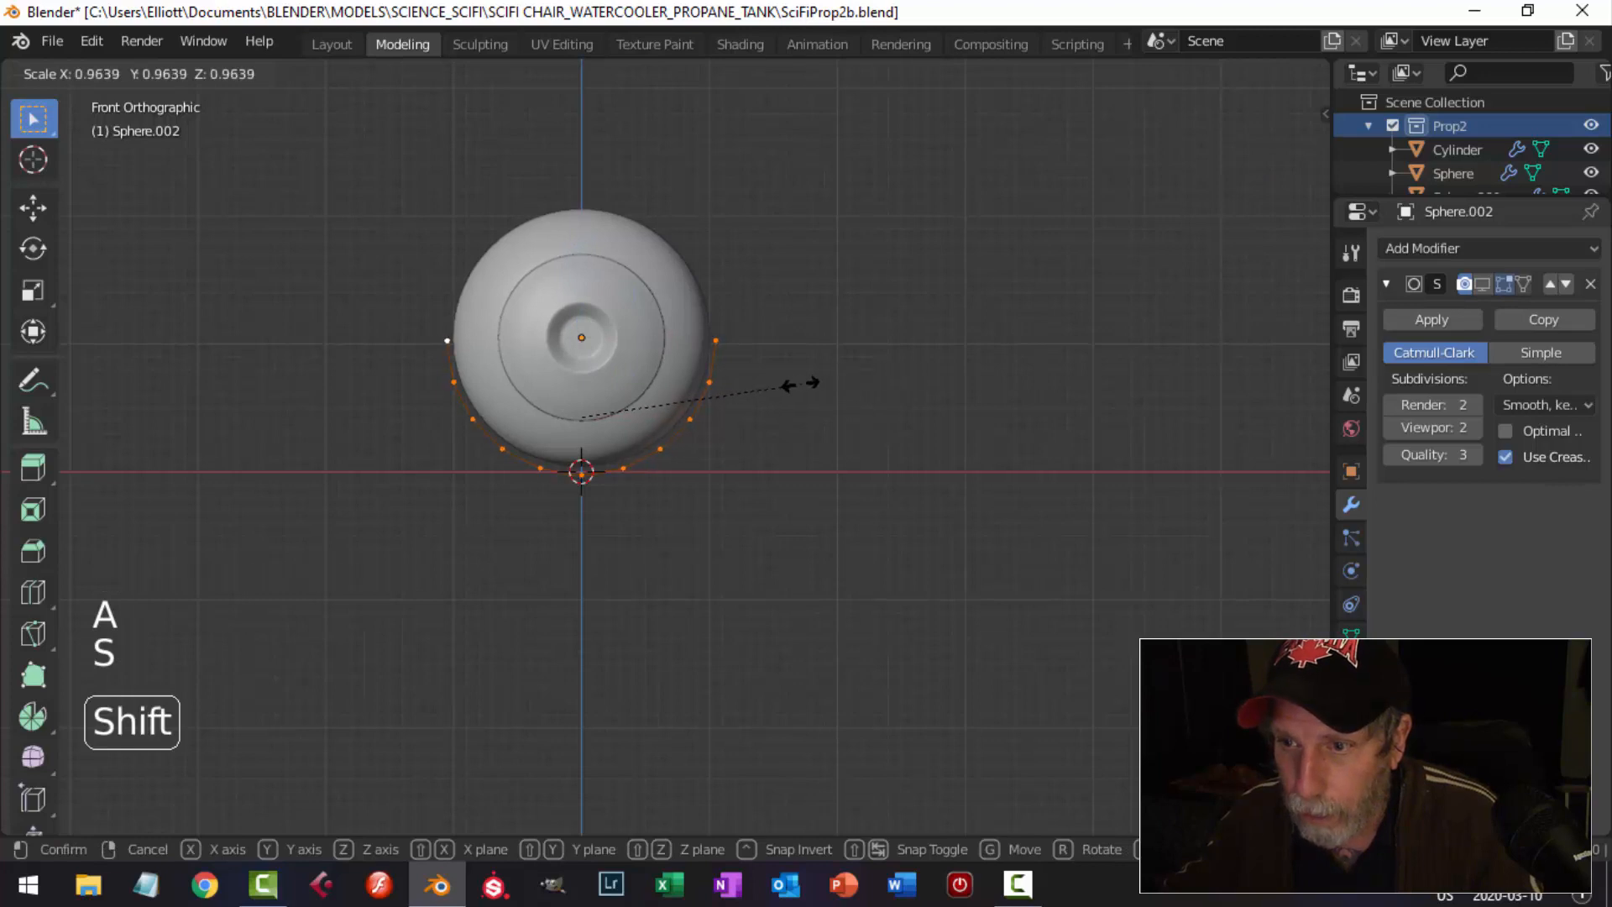
{"action": "left_click", "coordinate": [734, 390]}
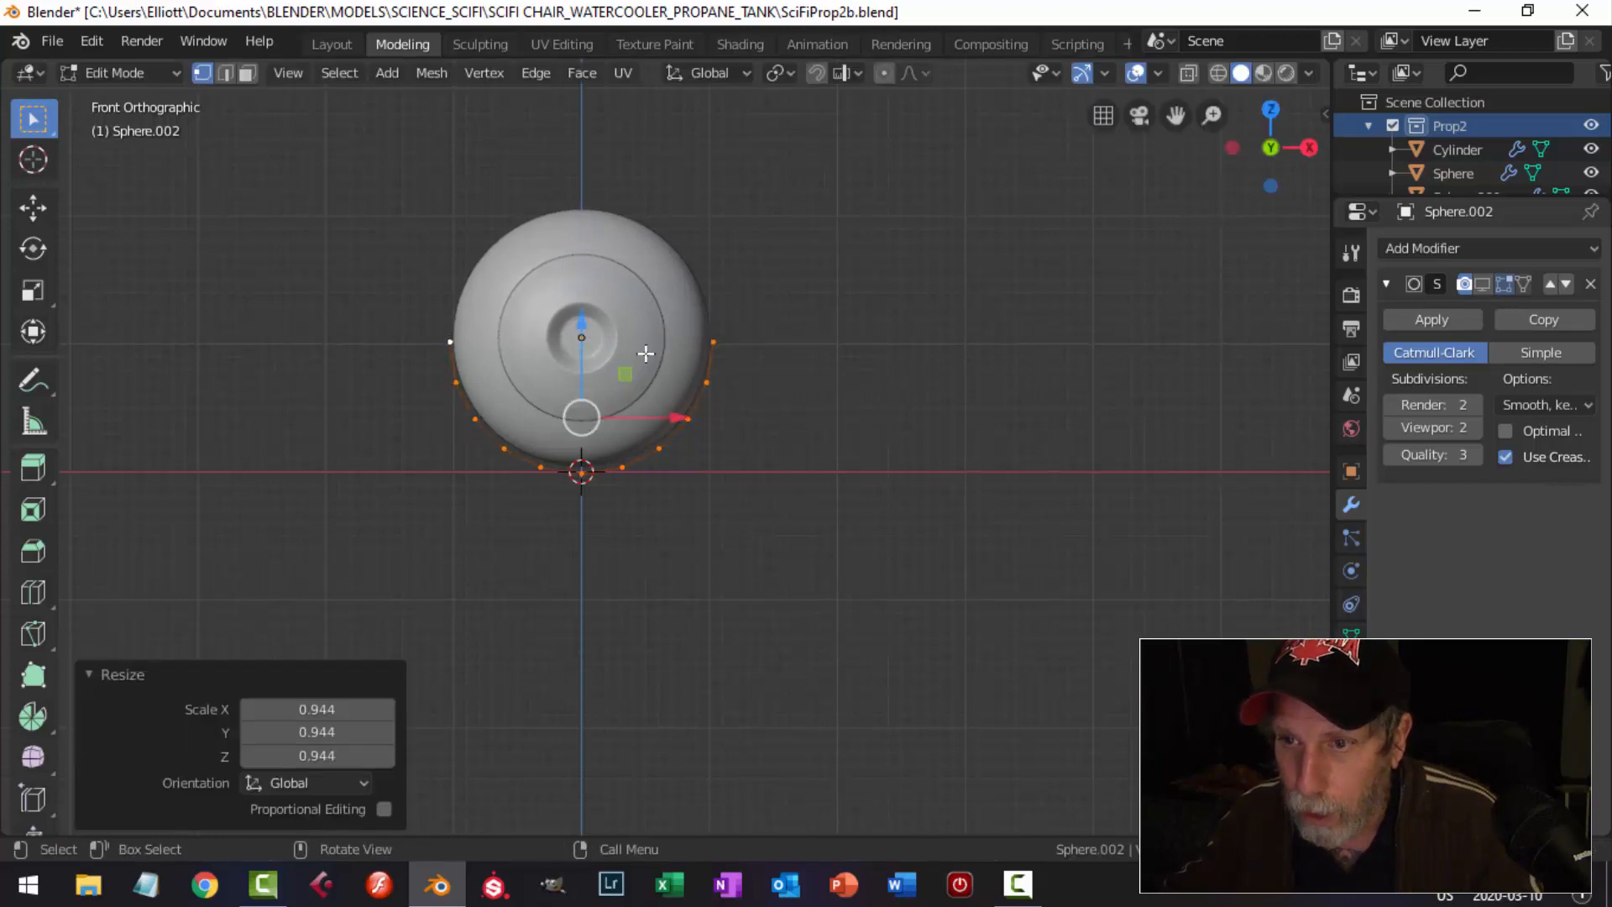
{"action": "left_click_drag", "start_coordinate": [582, 323], "coordinate": [744, 324]}
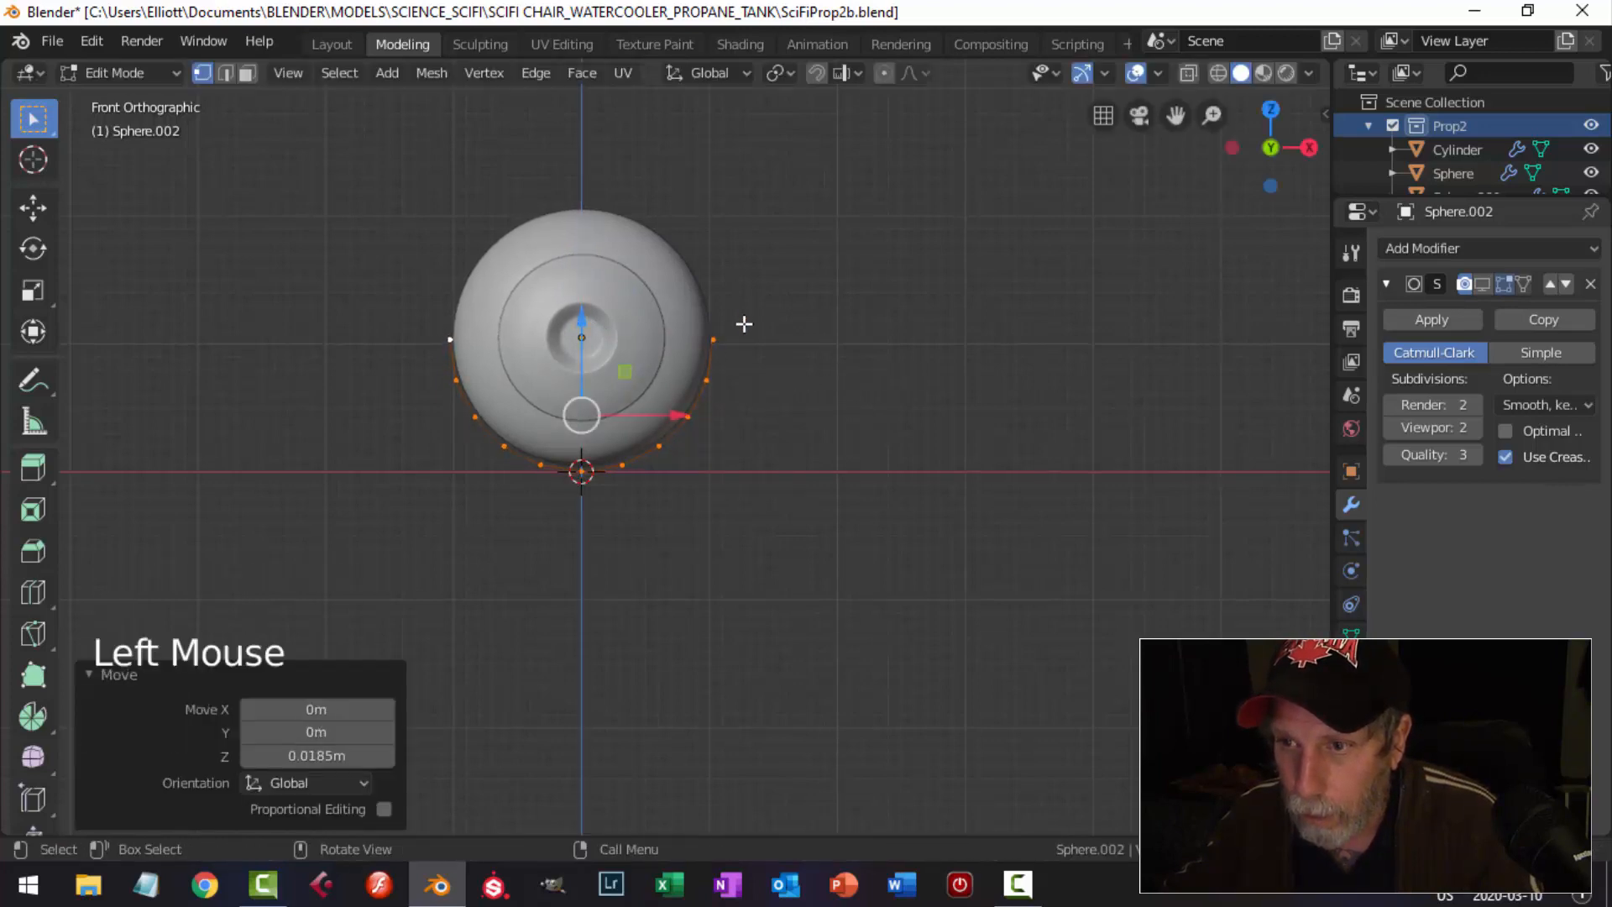
Extrude the half ring's two end vertices outward by scaling them about 1.236 along X.
{"action": "left_click", "coordinate": [713, 339]}
{"action": "left_click", "coordinate": [580, 338], "text": "shift"}
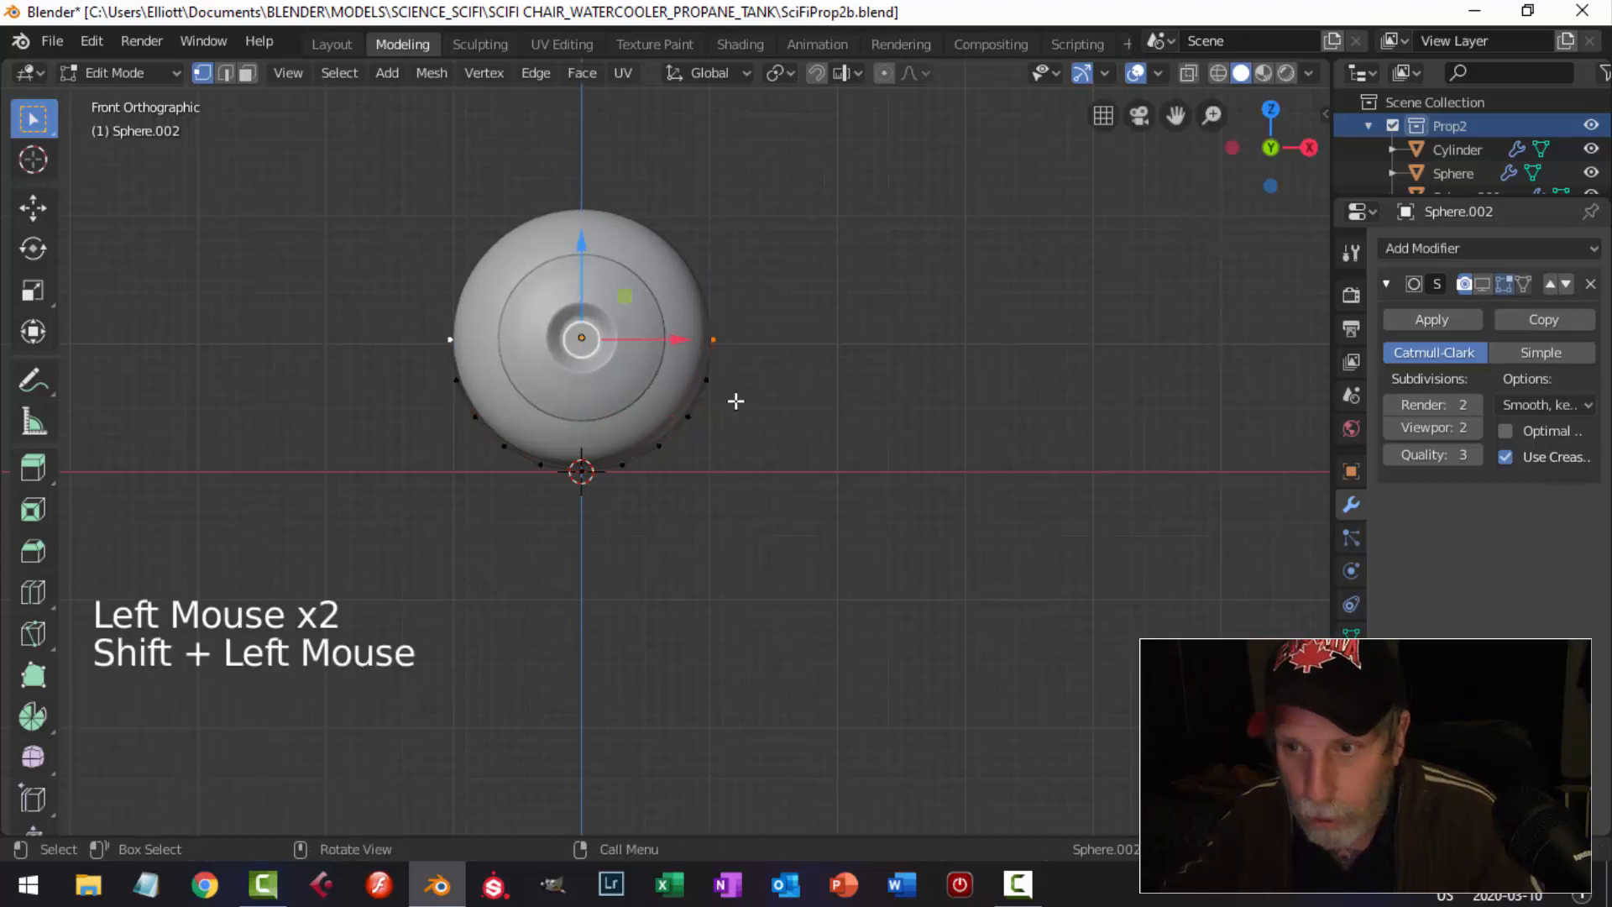
{"action": "key", "text": "e"}
{"action": "key", "text": "s"}
{"action": "key", "text": "x"}
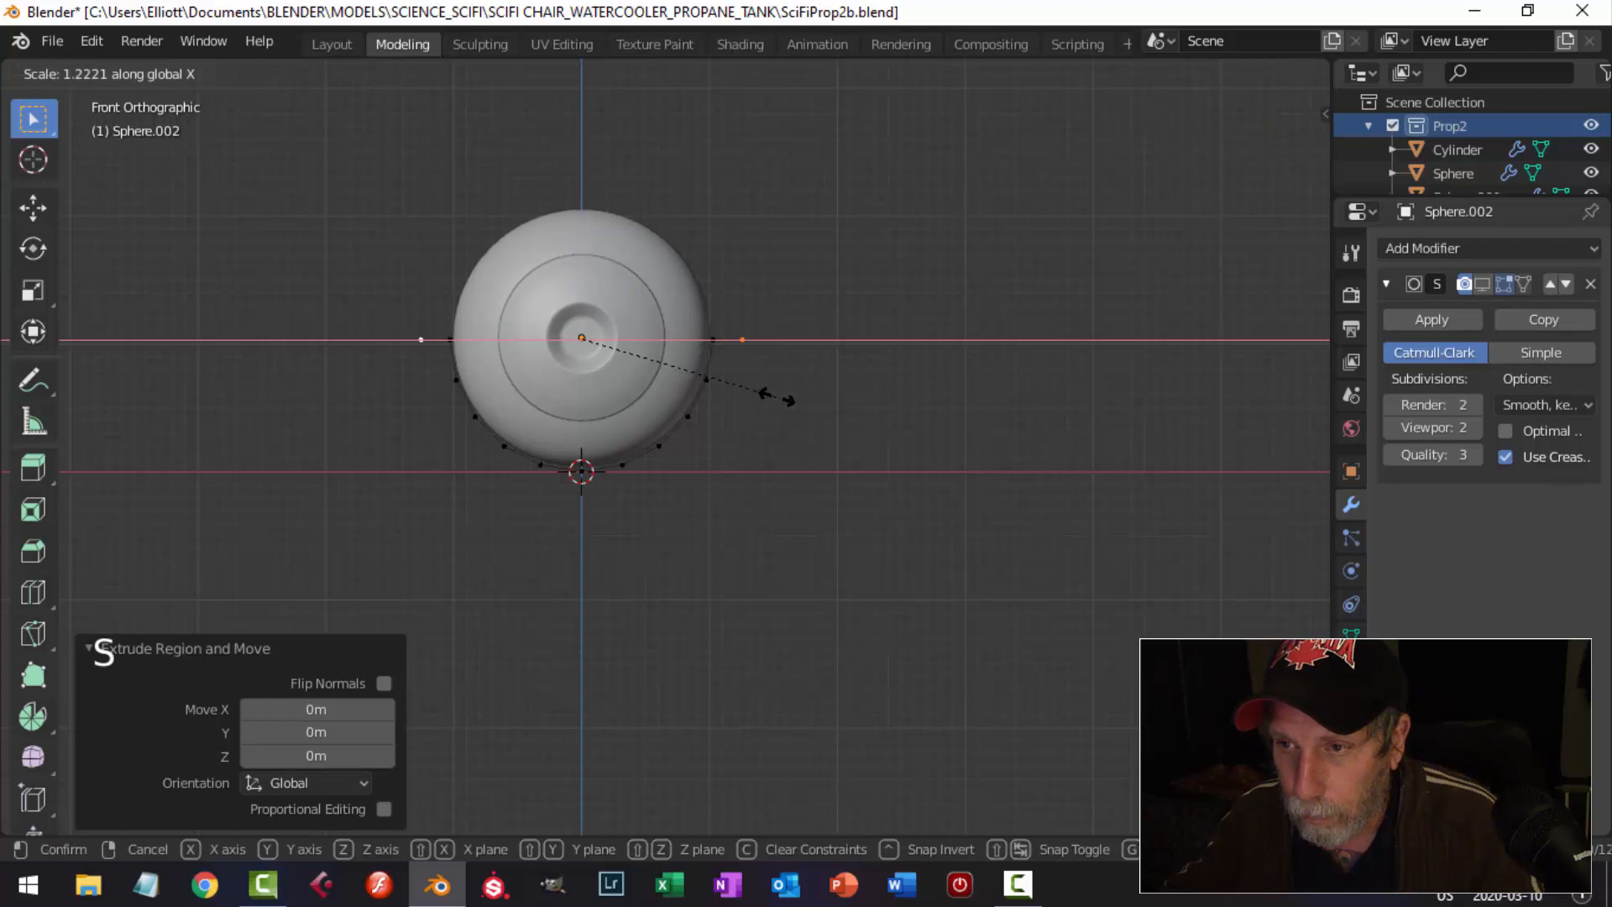
{"action": "left_click", "coordinate": [789, 403]}
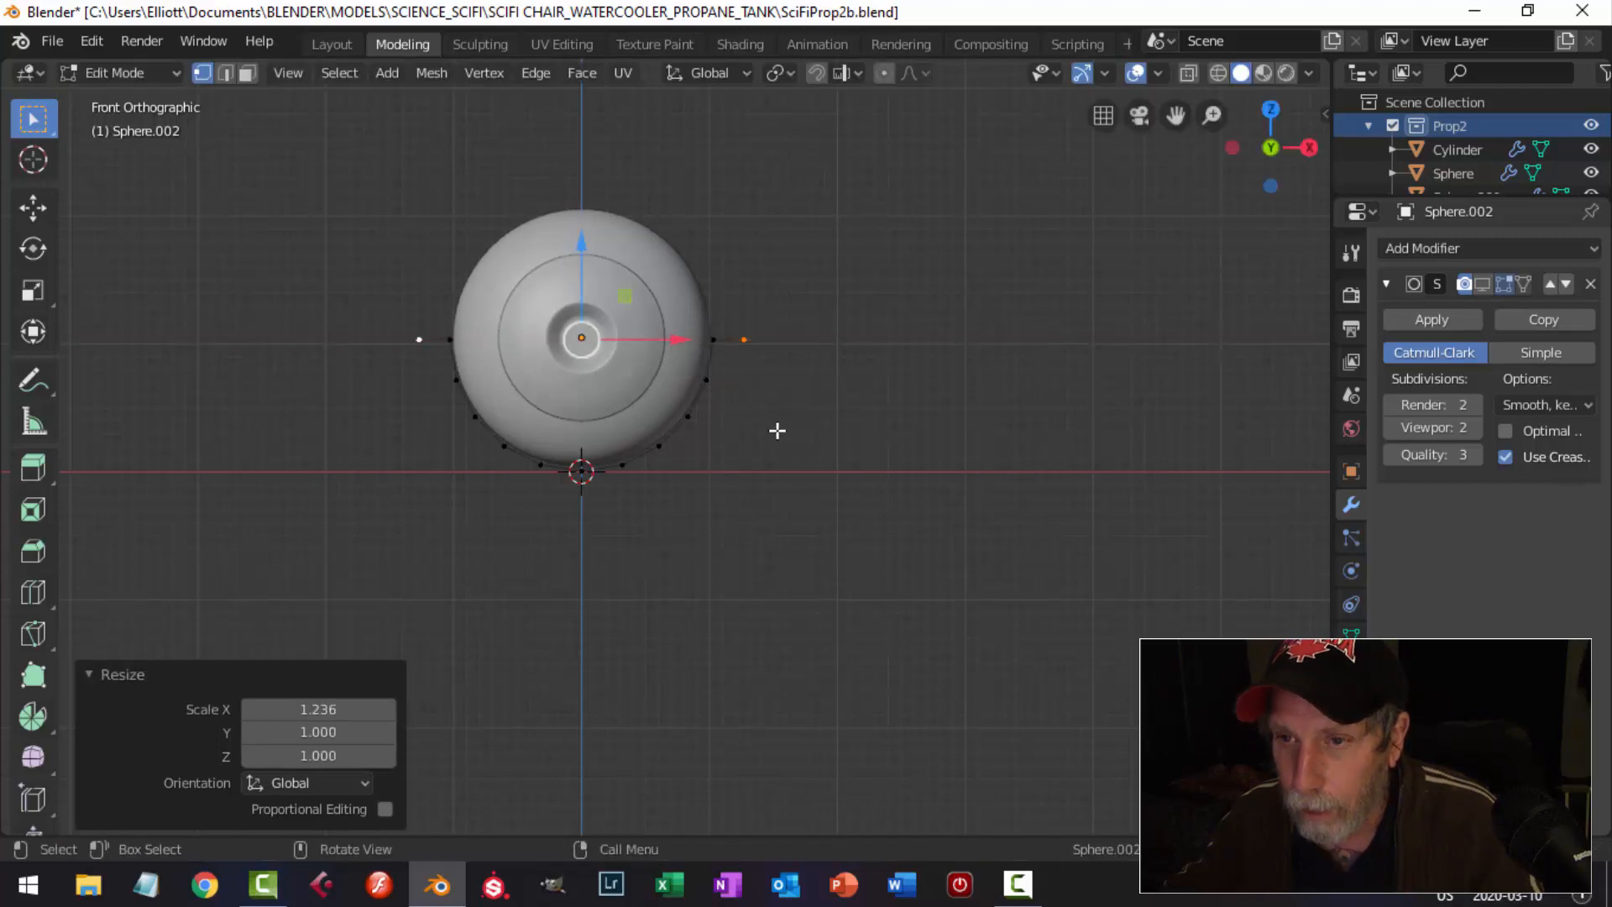
Extrude the whole profile about 1.09 m down along Z and flatten its bottom edge with a Z scale of 0.
{"action": "key", "text": "a"}
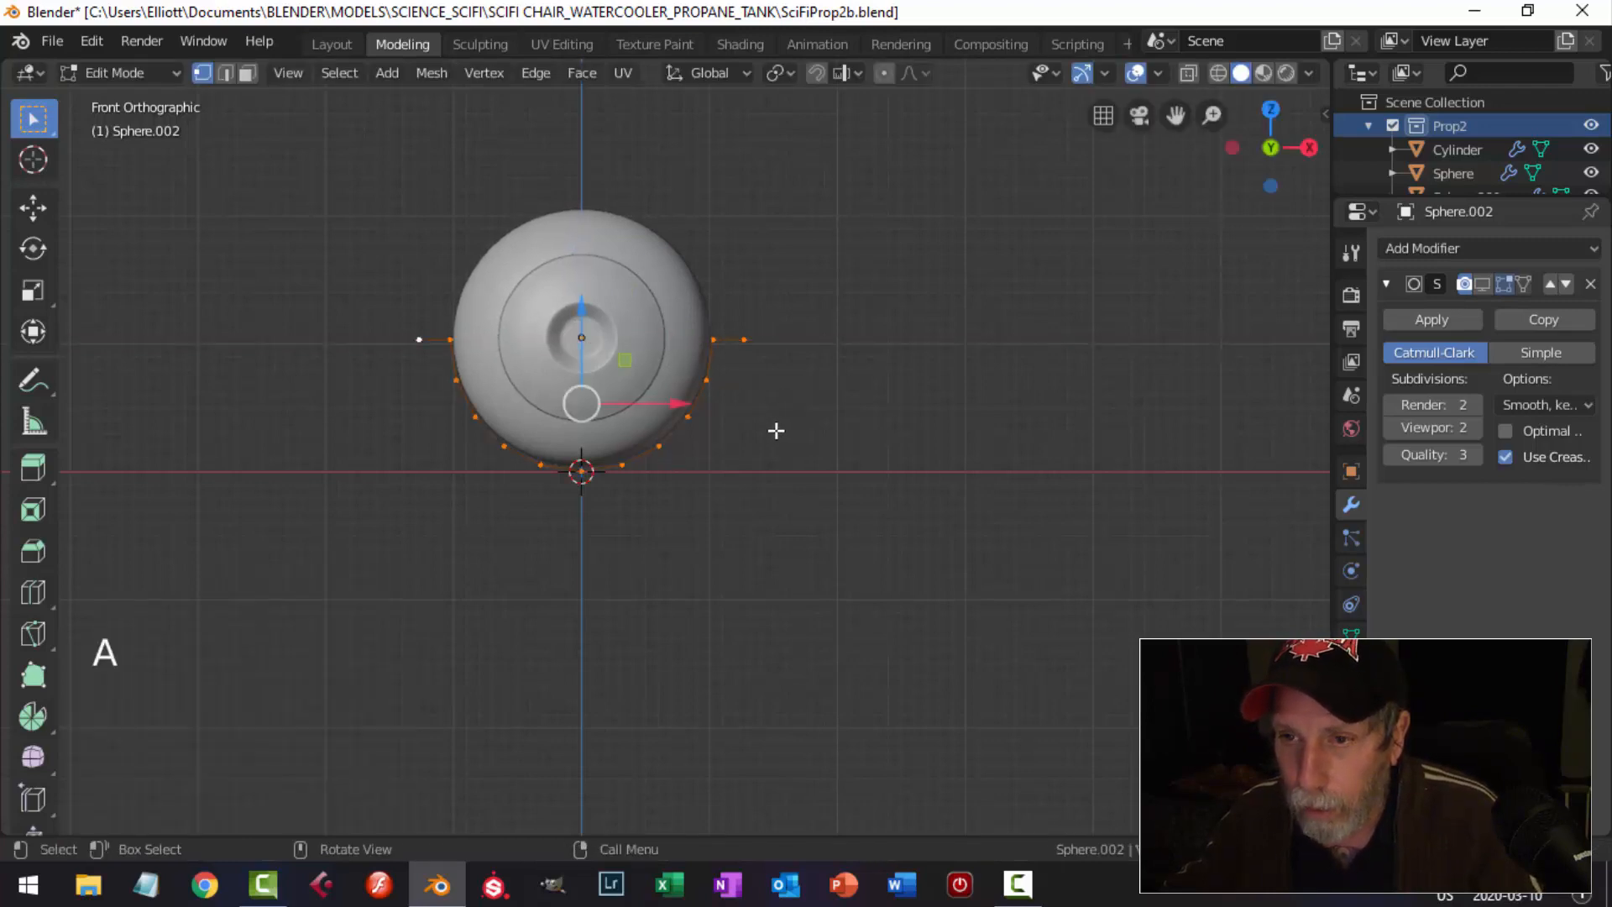
{"action": "key", "text": "e"}
{"action": "right_click", "coordinate": [664, 381]}
{"action": "left_click_drag", "start_coordinate": [581, 310], "coordinate": [597, 450]}
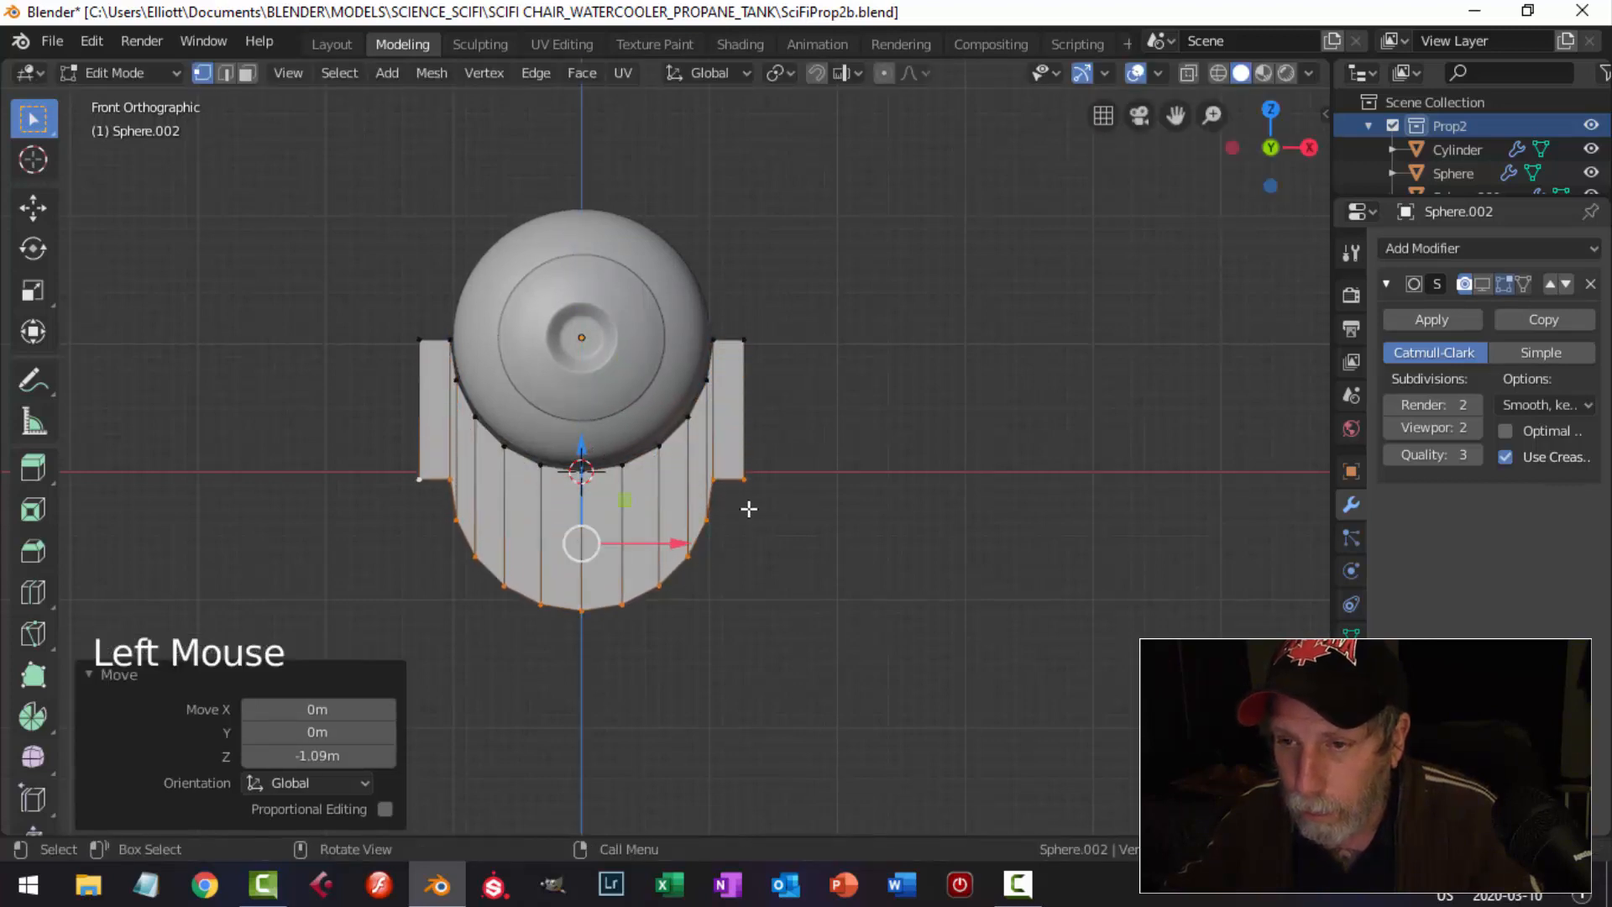
{"action": "key", "text": "s"}
{"action": "key", "text": "z"}
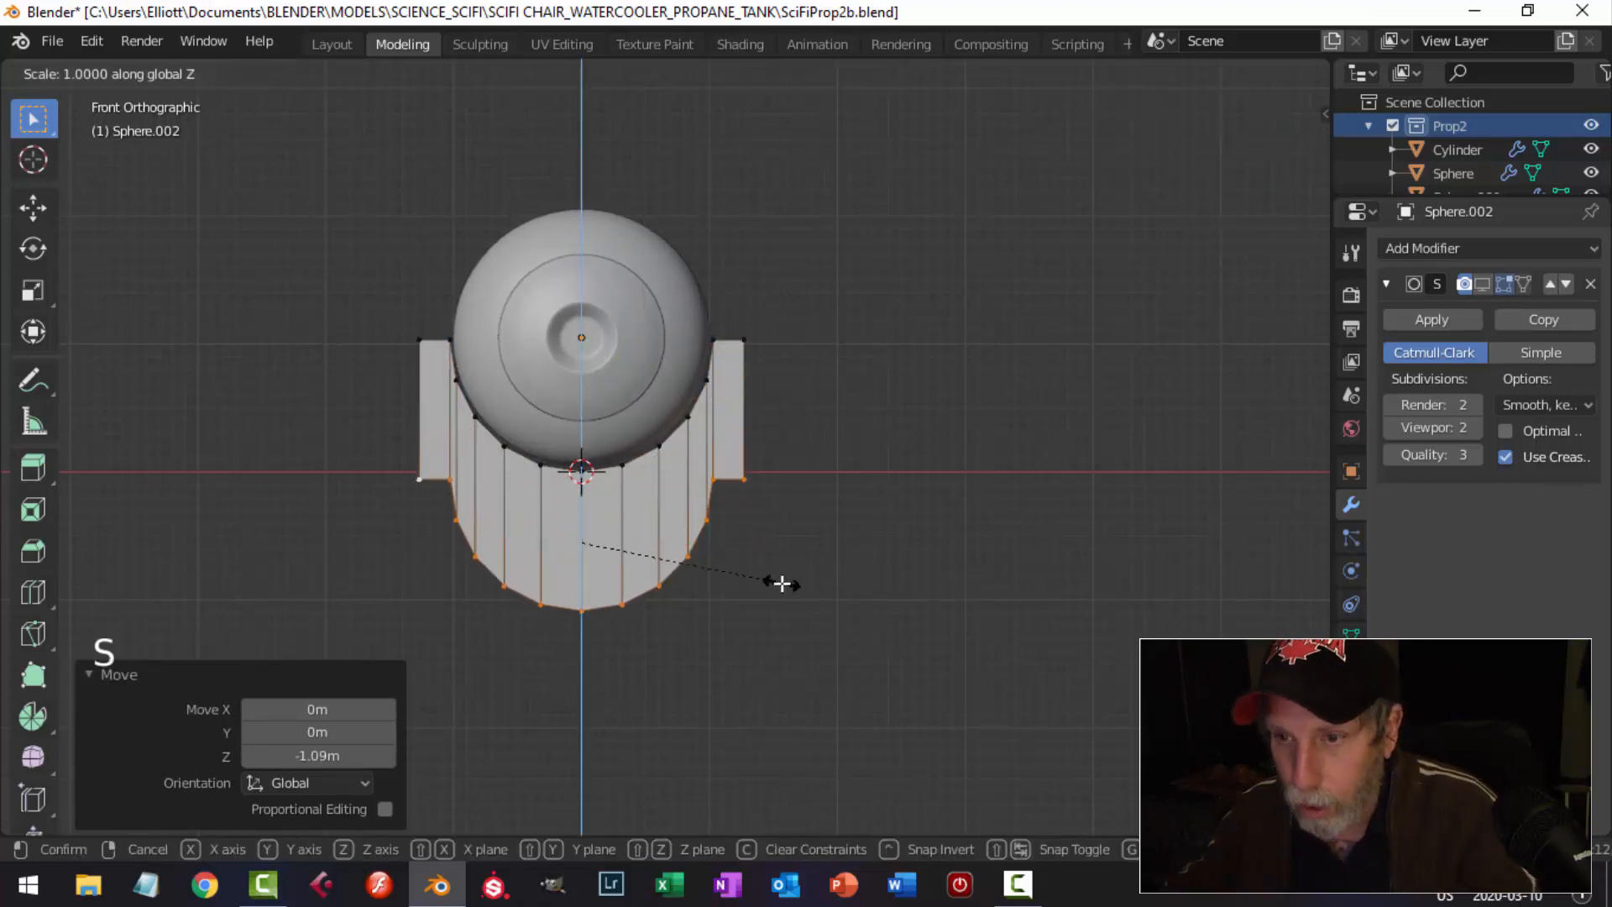
{"action": "key", "text": "0"}
{"action": "key", "text": "Return"}
Widen the stand's flat bottom edge by scaling it about 1.146 along X.
{"action": "mouse_move", "coordinate": [865, 536]}
{"action": "middle_mouse_down"}
{"action": "mouse_move", "coordinate": [662, 579]}
{"action": "mouse_move", "coordinate": [587, 568]}
{"action": "mouse_move", "coordinate": [795, 540]}
{"action": "mouse_move", "coordinate": [902, 545]}
{"action": "mouse_move", "coordinate": [887, 546]}
{"action": "middle_mouse_up"}
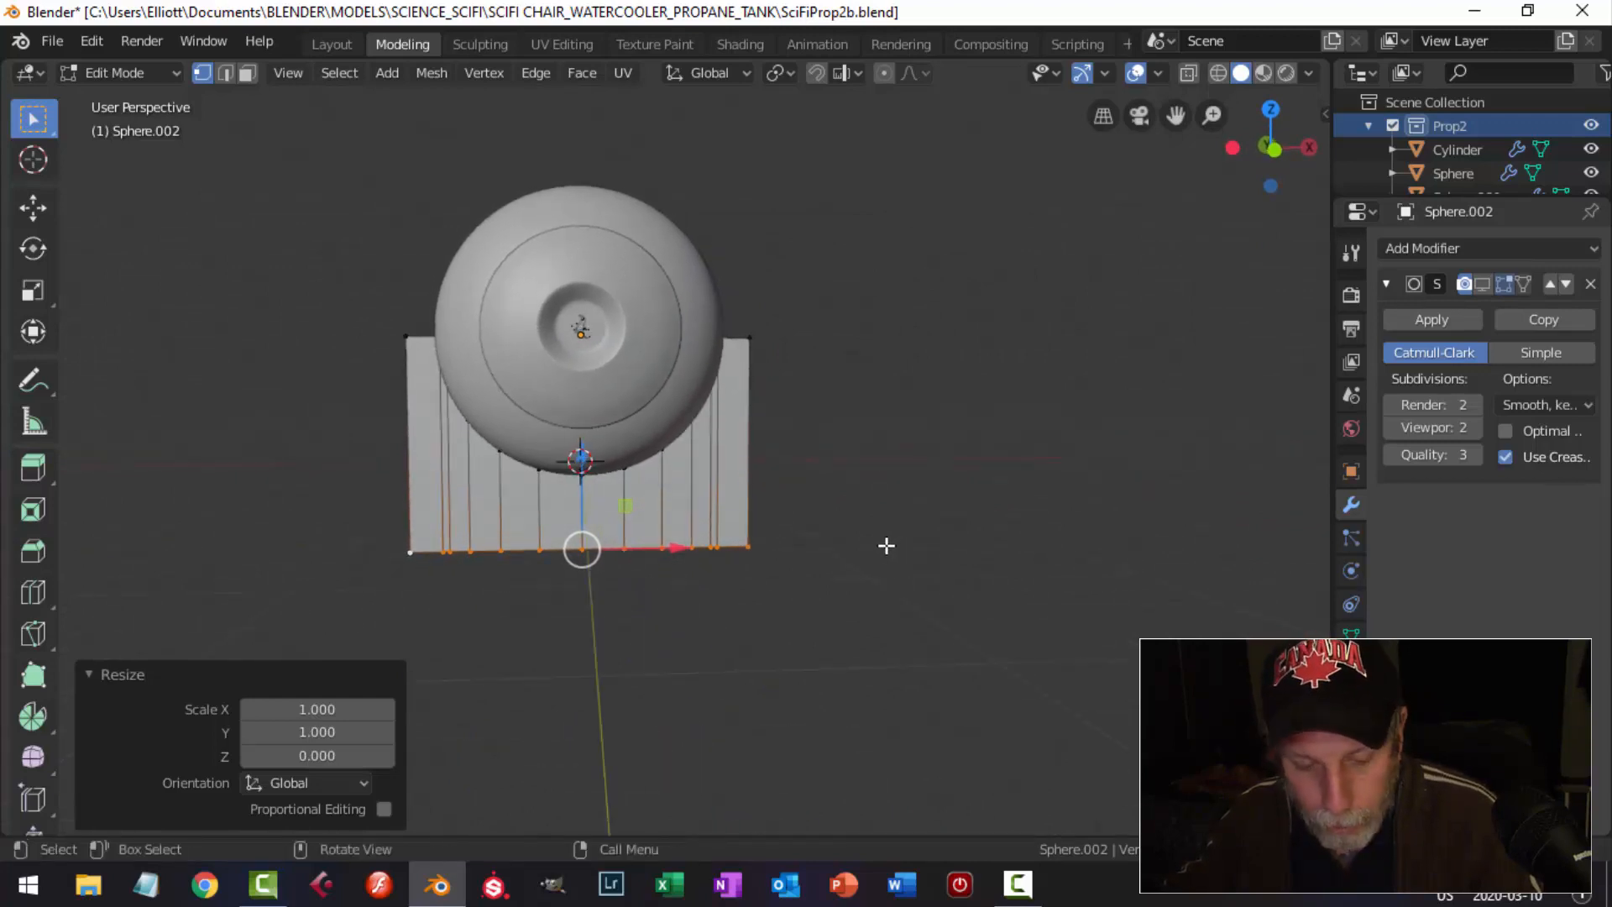
{"action": "key", "text": "s"}
{"action": "key", "text": "x"}
{"action": "left_click", "coordinate": [930, 533]}
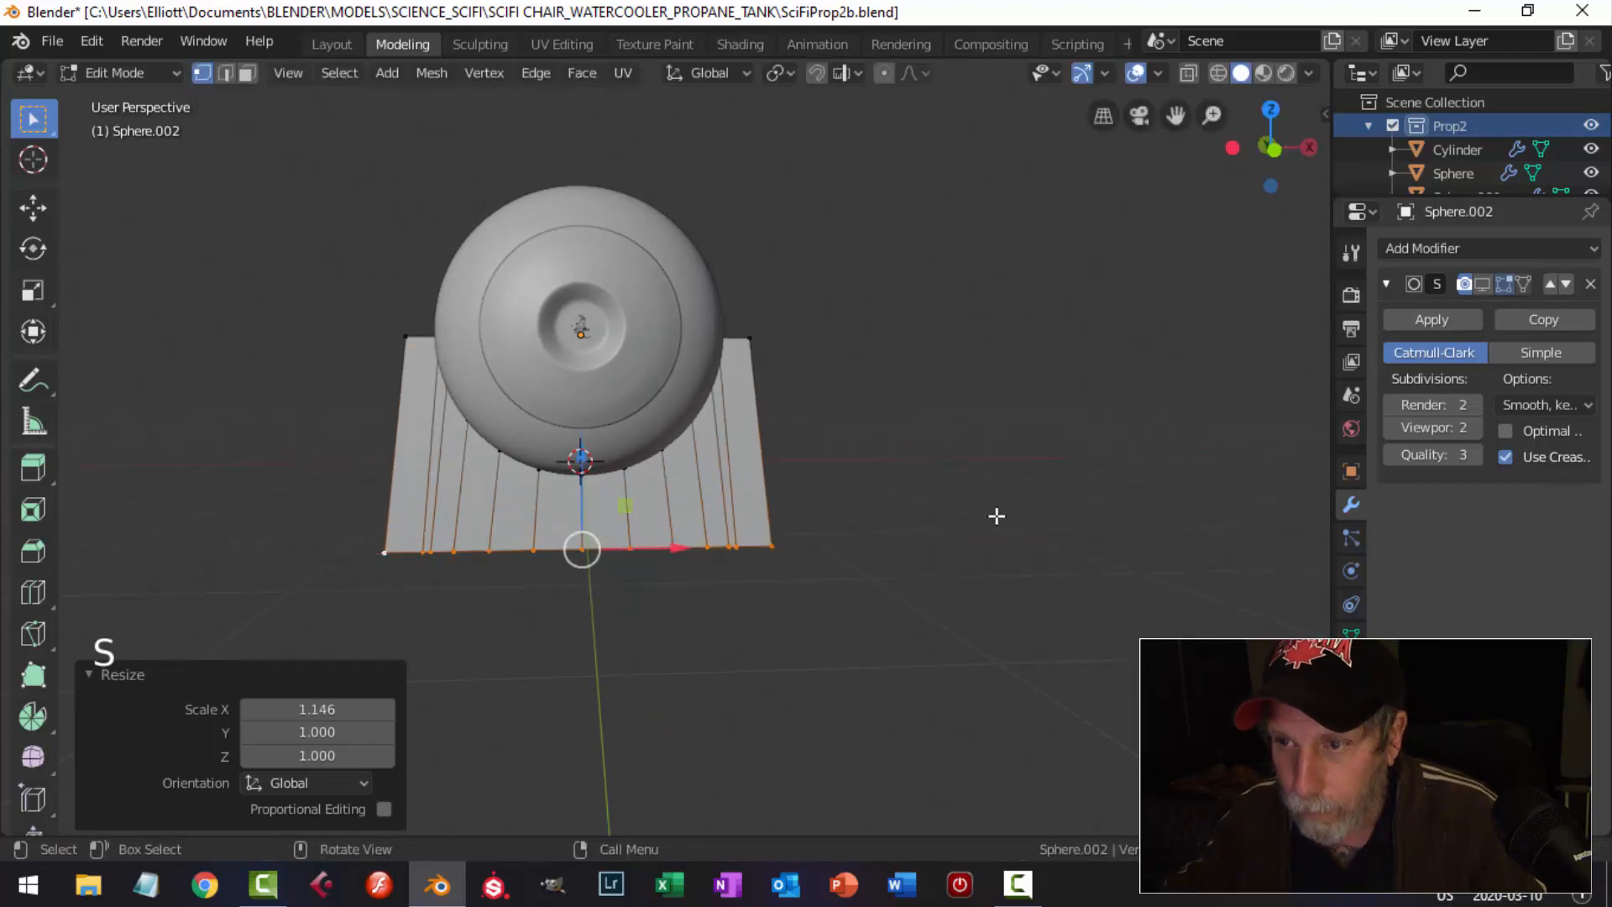
Extrude the entire flat stand along Y towards the nearer dome to give it thickness.
{"action": "key", "text": "a"}
{"action": "middle_click_drag", "start_coordinate": [996, 516], "coordinate": [720, 551]}
{"action": "key", "text": "e"}
{"action": "right_click", "coordinate": [739, 503]}
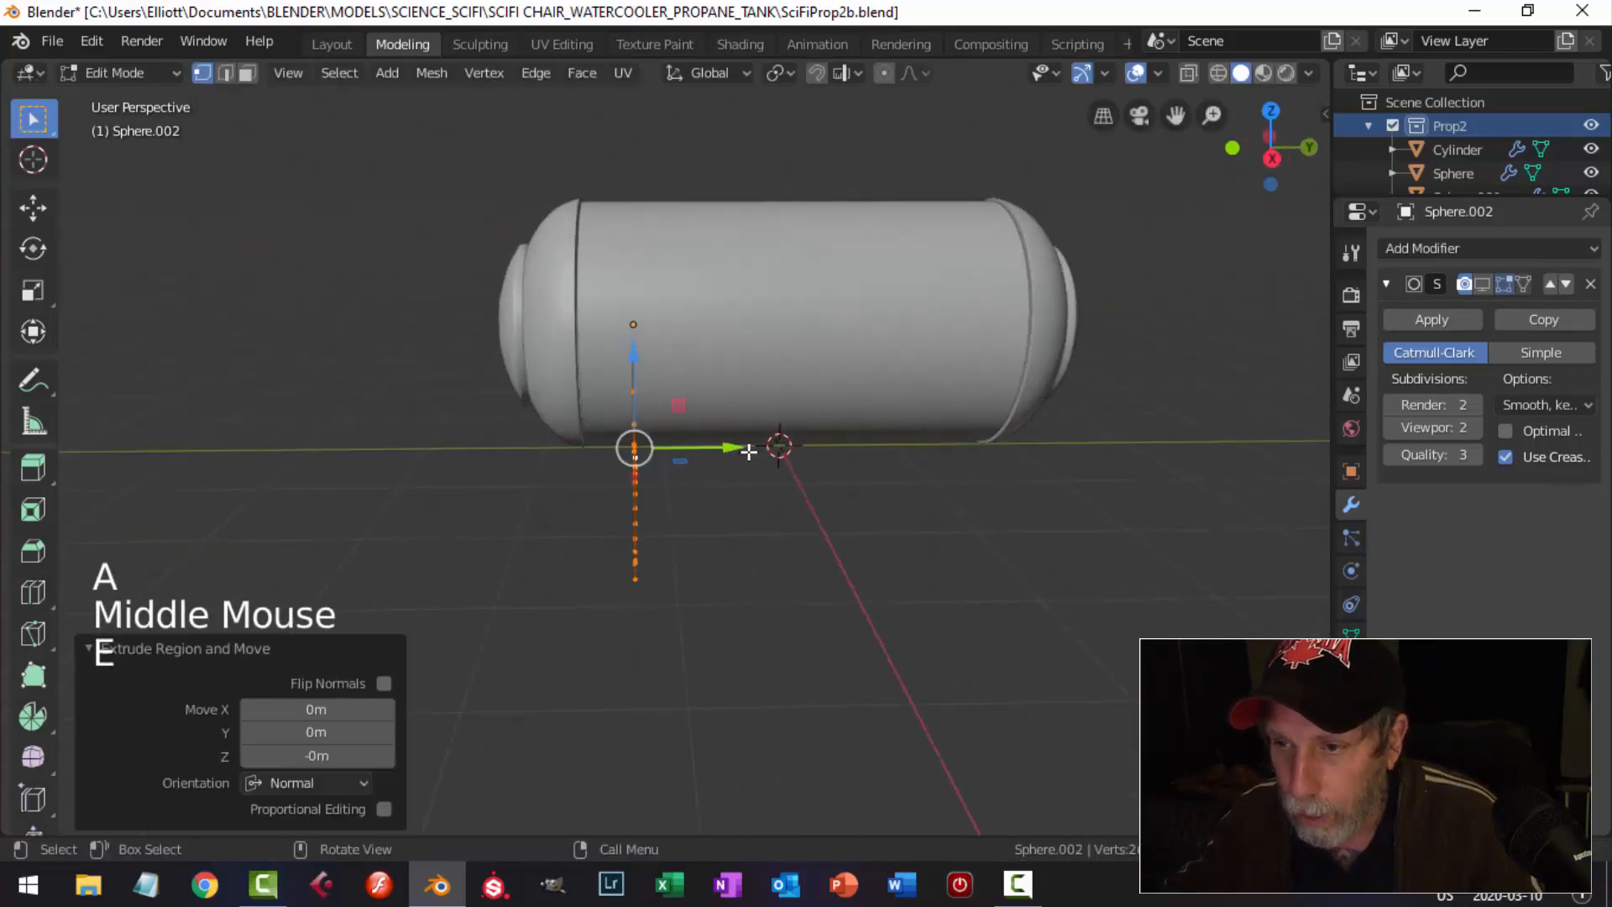
{"action": "left_click_drag", "start_coordinate": [749, 451], "coordinate": [633, 503]}
{"action": "key", "text": "alt+a"}
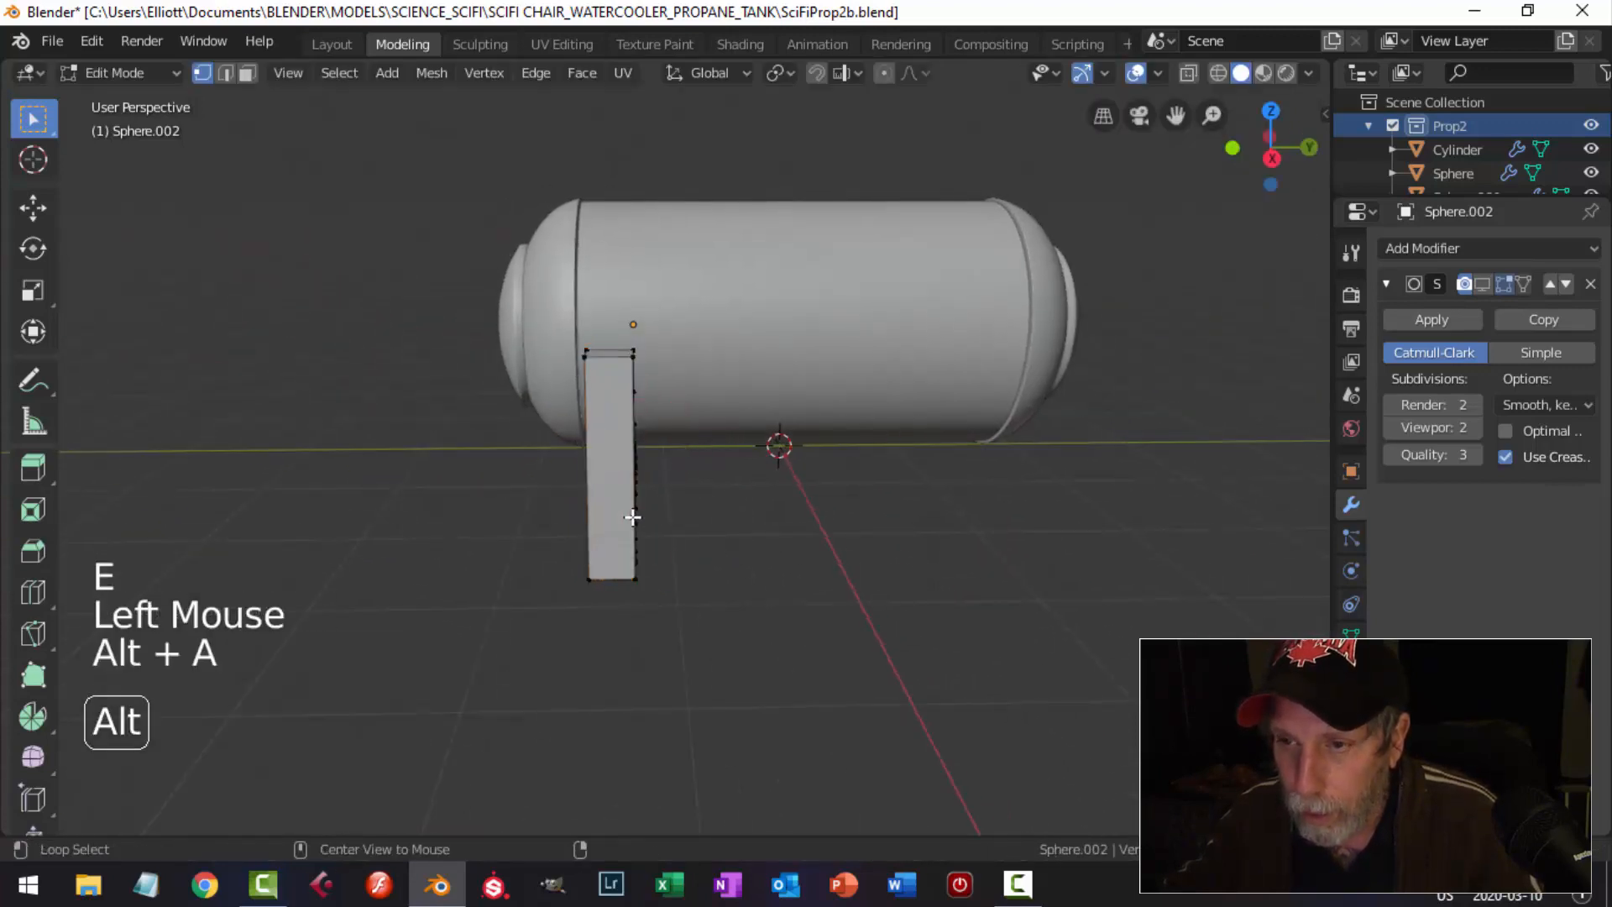
Turn on the stand's Subdivision Surface modifier display in the viewport and open its mesh for editing.
{"action": "middle_click_drag", "start_coordinate": [633, 517], "coordinate": [759, 547]}
{"action": "key", "text": "Tab"}
{"action": "key", "text": "alt+a"}
{"action": "scroll", "coordinate": [813, 501], "scroll_direction": "down", "scroll_amount": 3}
{"action": "scroll", "coordinate": [634, 546], "scroll_direction": "up", "scroll_amount": 3}
{"action": "left_click", "coordinate": [758, 546]}
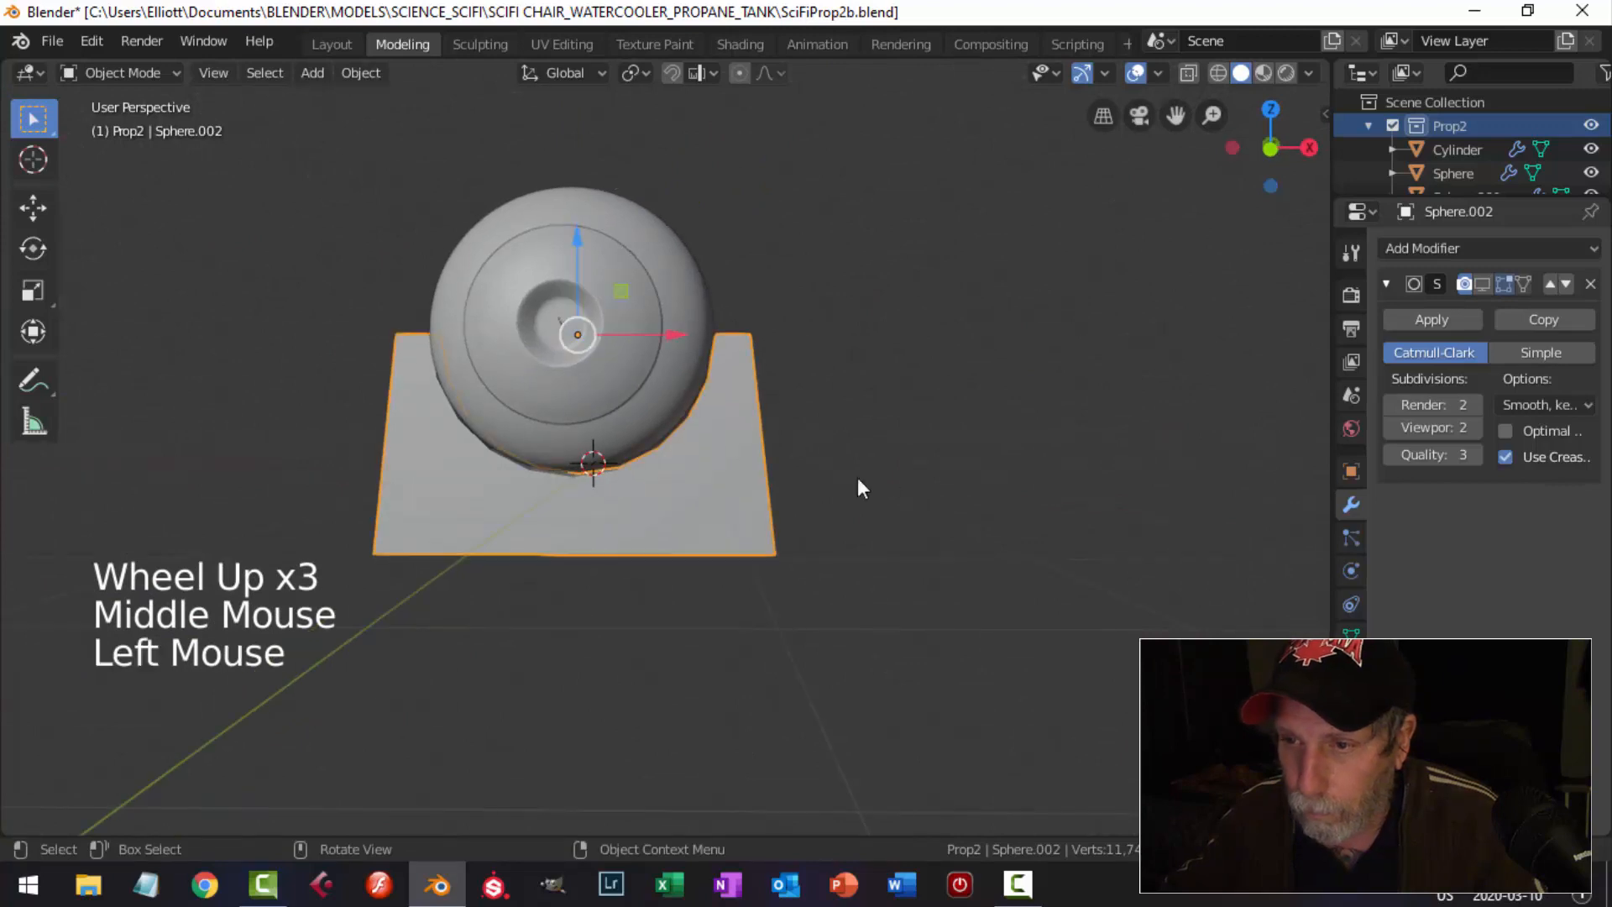
{"action": "middle_click_drag", "start_coordinate": [858, 487], "coordinate": [890, 470]}
{"action": "left_click", "coordinate": [1481, 284]}
{"action": "middle_click_drag", "start_coordinate": [1306, 359], "coordinate": [769, 481]}
{"action": "key", "text": "Tab"}
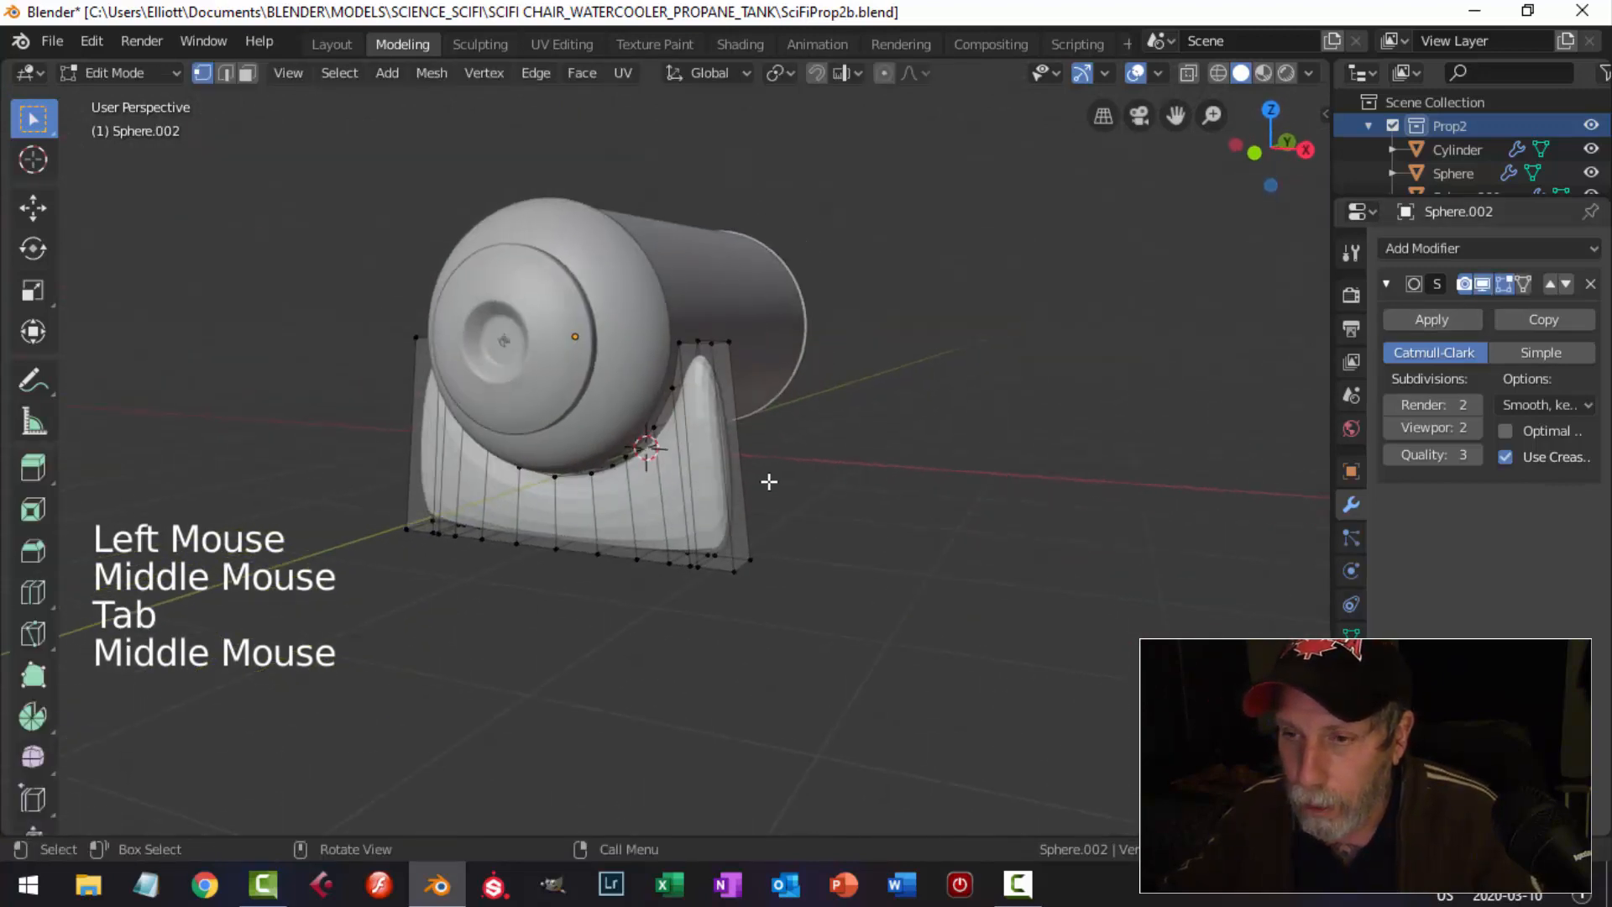
Add two horizontal loop cuts around the stand, one near its upper edge at factor 0.856 and one near its base at -0.920.
{"action": "key", "text": "ctrl+r"}
{"action": "left_click", "coordinate": [721, 466]}
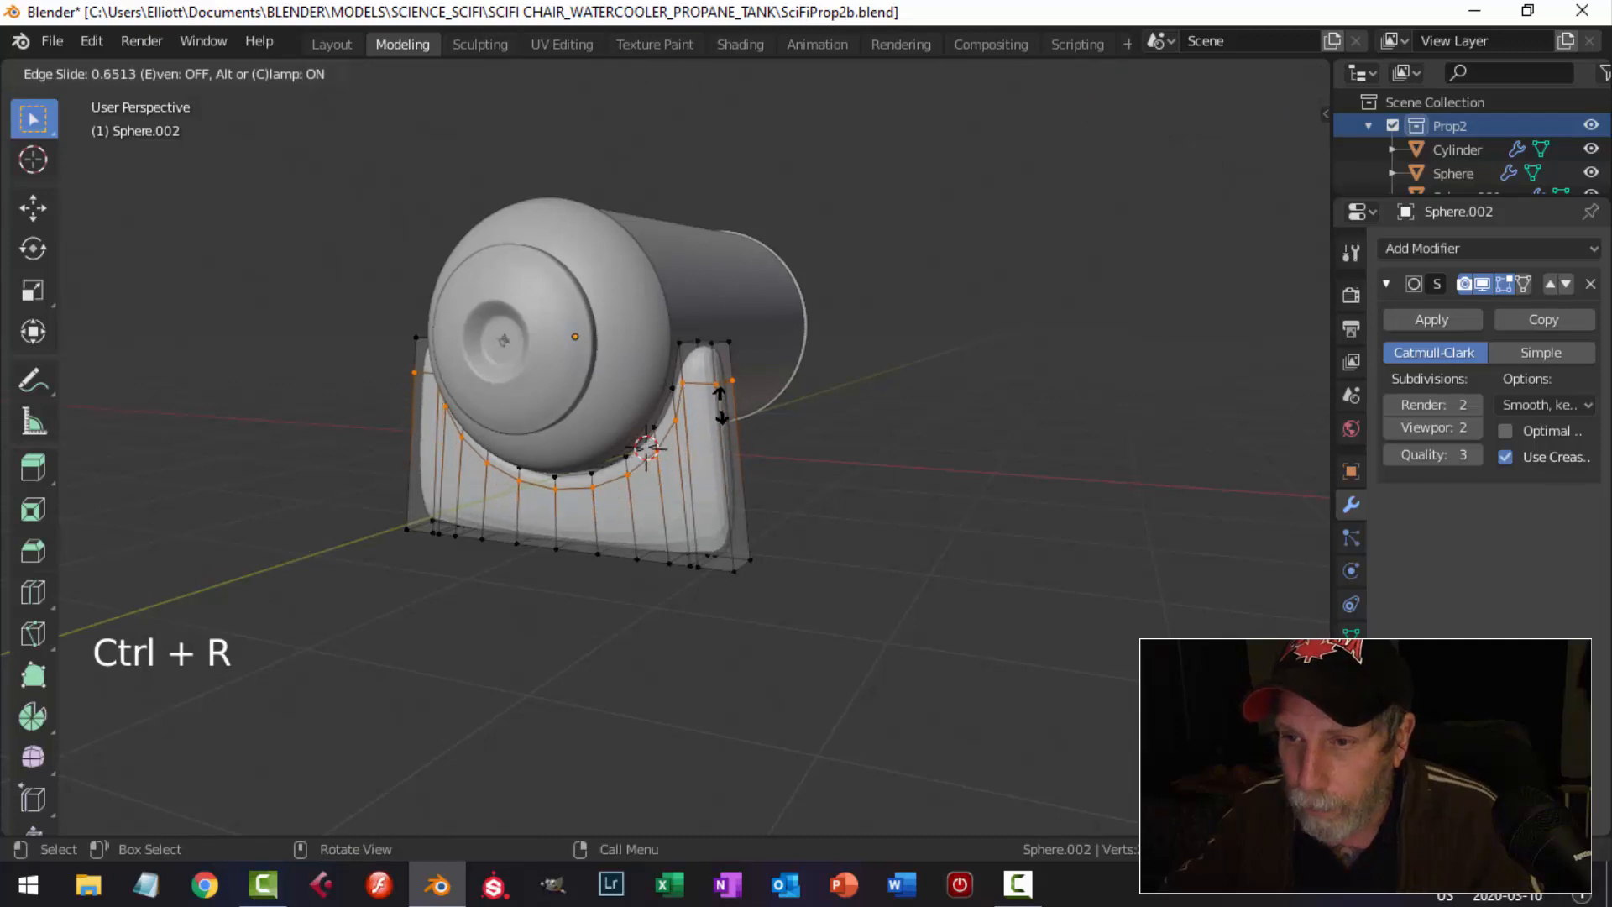
{"action": "left_click", "coordinate": [722, 403]}
{"action": "key", "text": "ctrl+r"}
{"action": "left_click", "coordinate": [728, 487]}
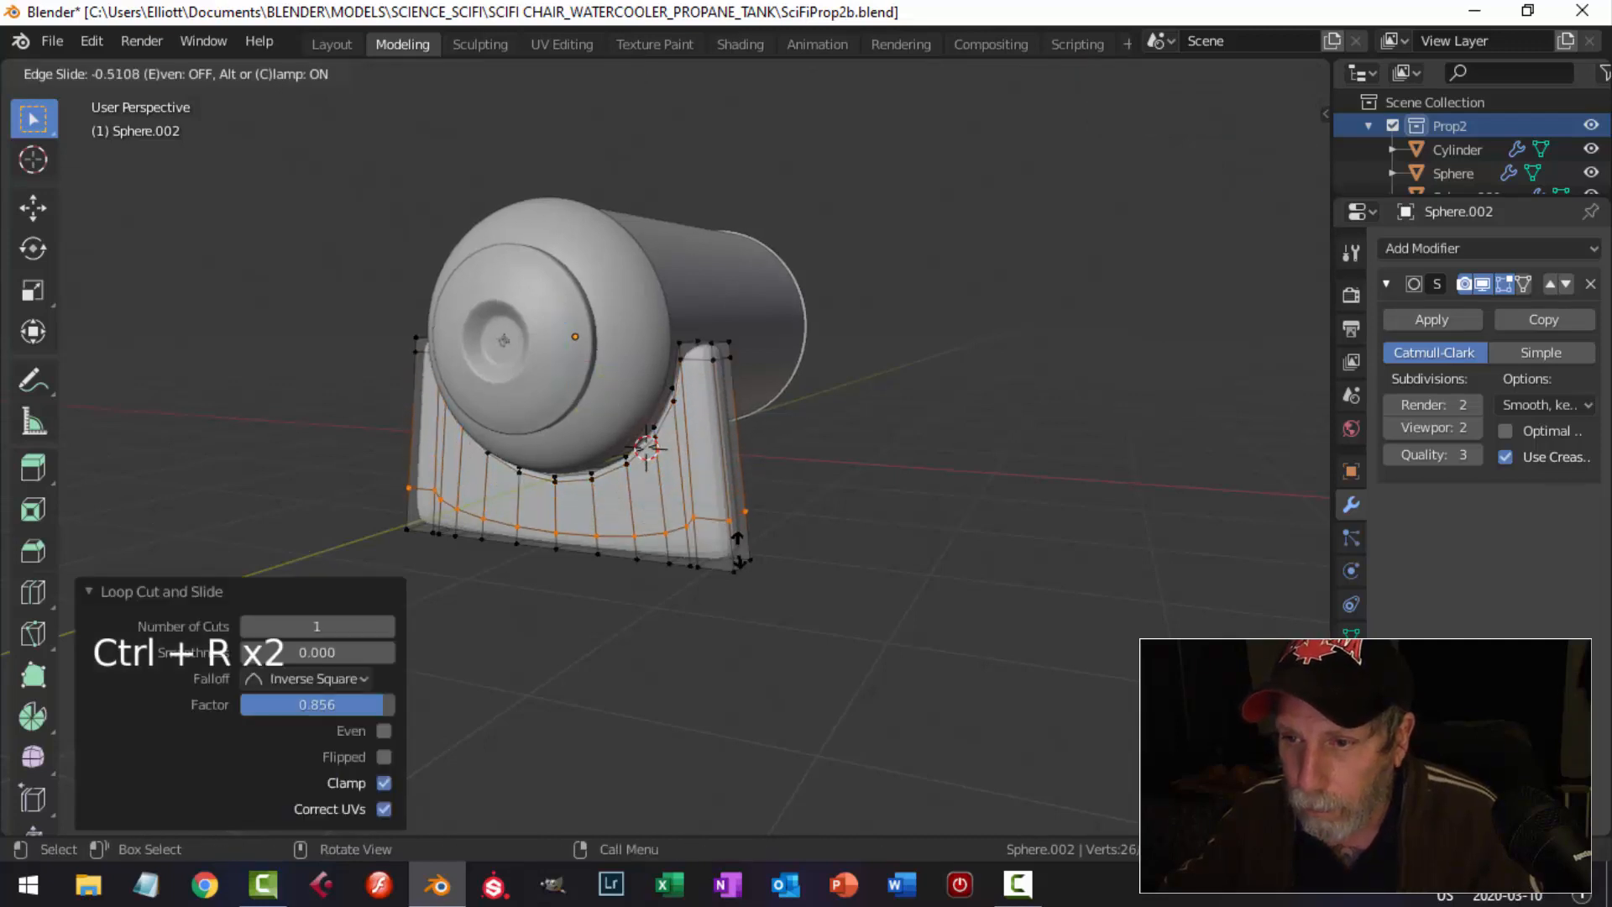
{"action": "left_click", "coordinate": [742, 605]}
Add two loop cuts through the stand's thickness and scale them apart along Y towards the front and back faces.
{"action": "middle_click_drag", "start_coordinate": [878, 507], "coordinate": [697, 552]}
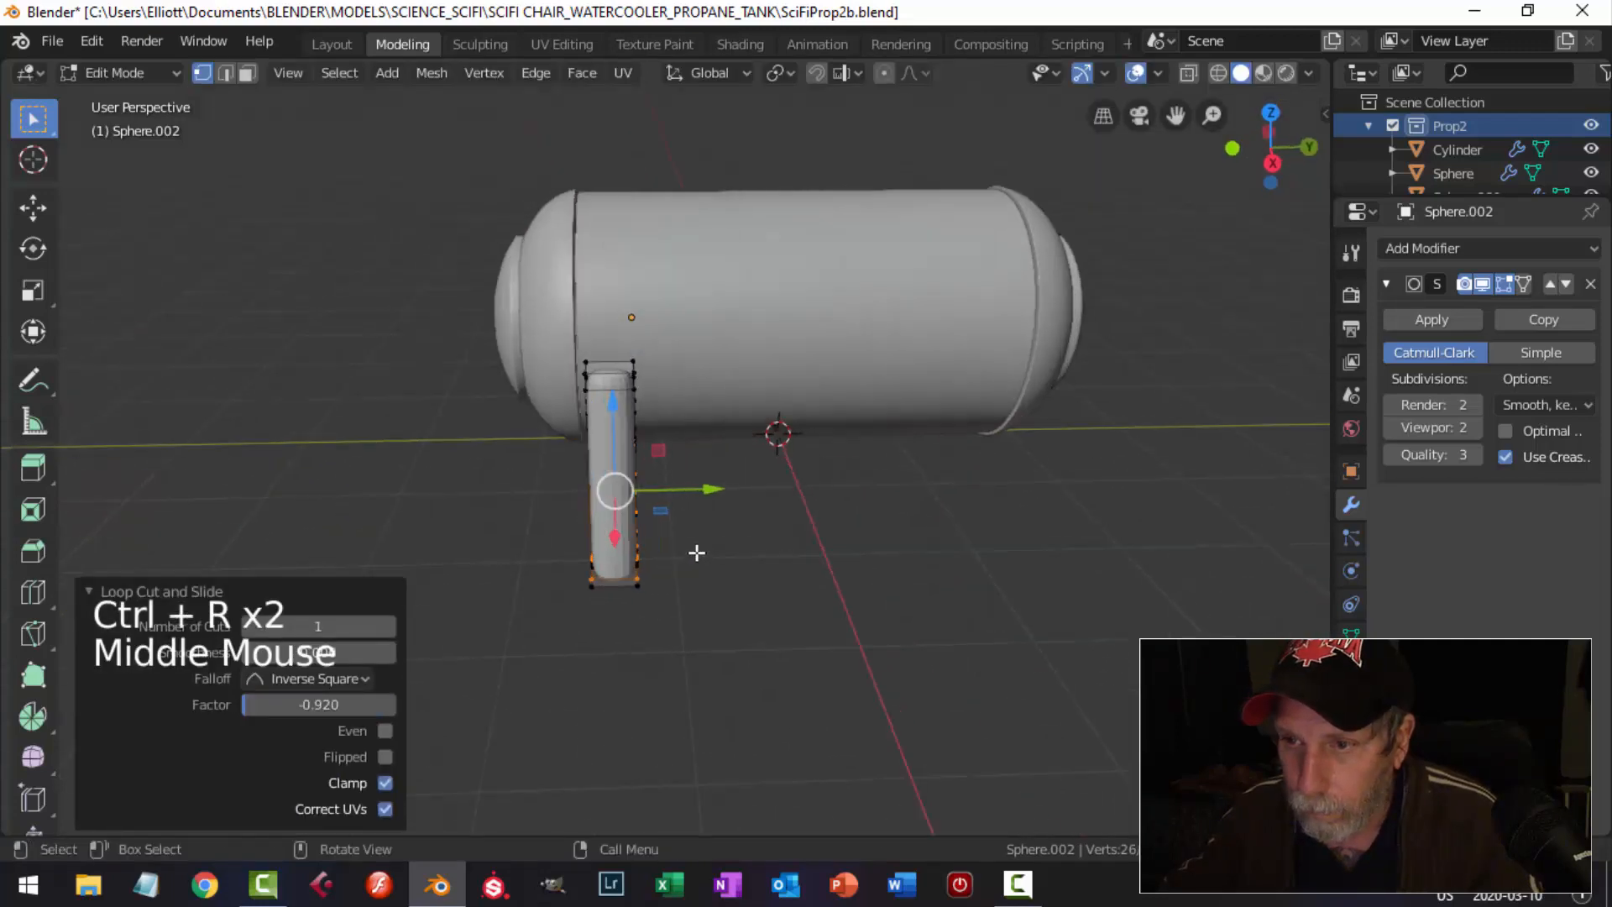
{"action": "scroll", "coordinate": [697, 552], "scroll_direction": "up", "scroll_amount": 2}
{"action": "key", "text": "ctrl+r"}
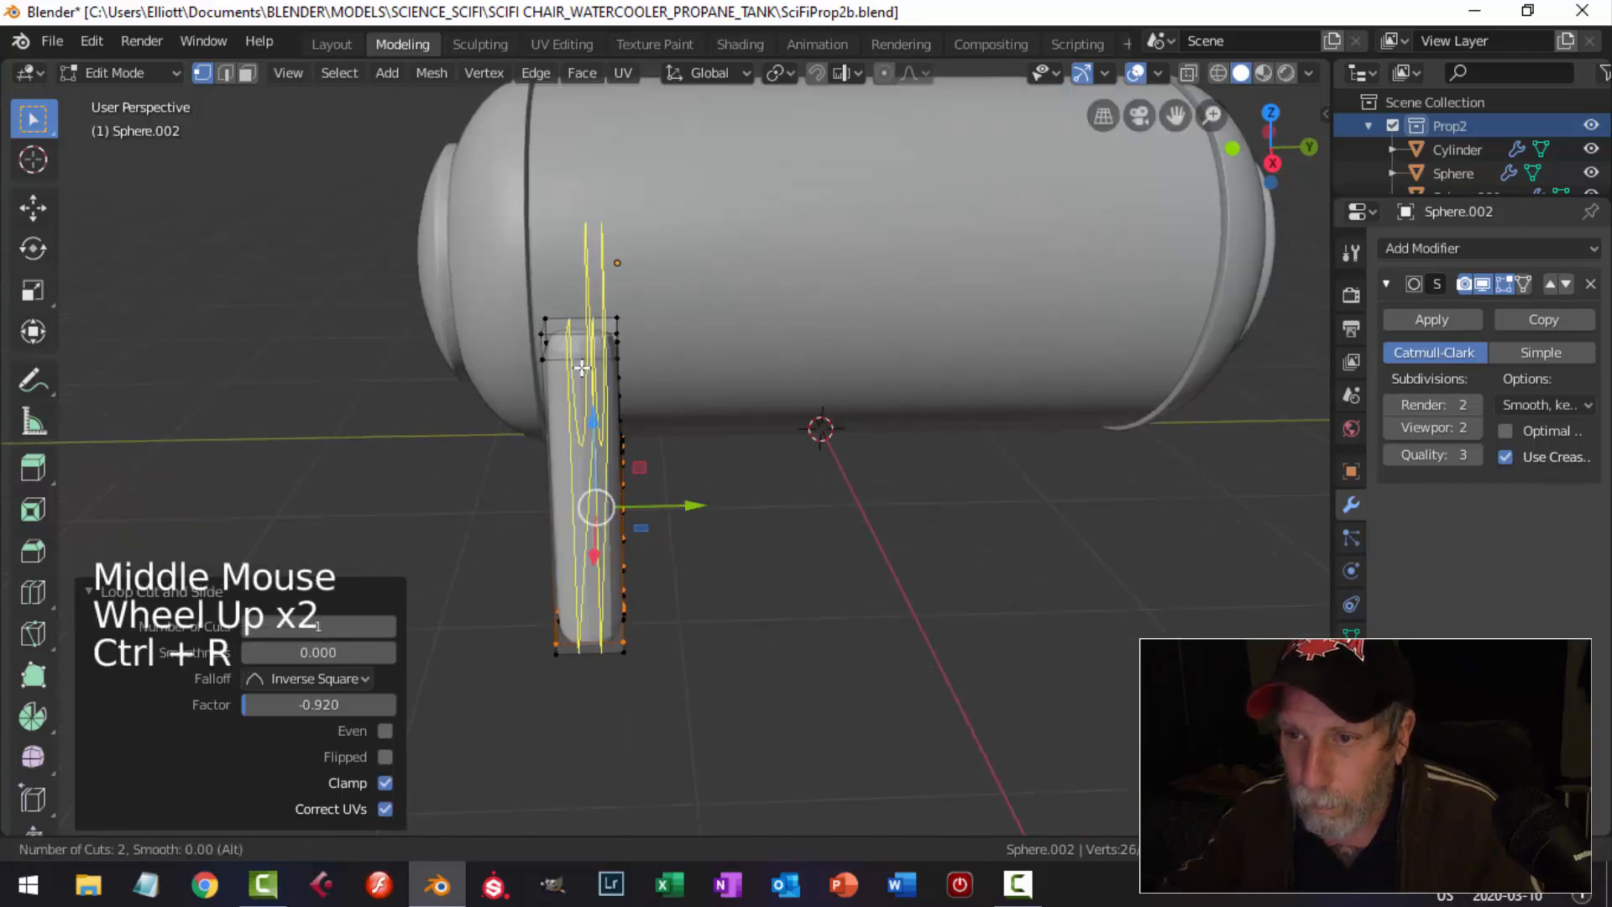
{"action": "left_click", "coordinate": [581, 367]}
{"action": "left_click", "coordinate": [716, 432]}
{"action": "key", "text": "s"}
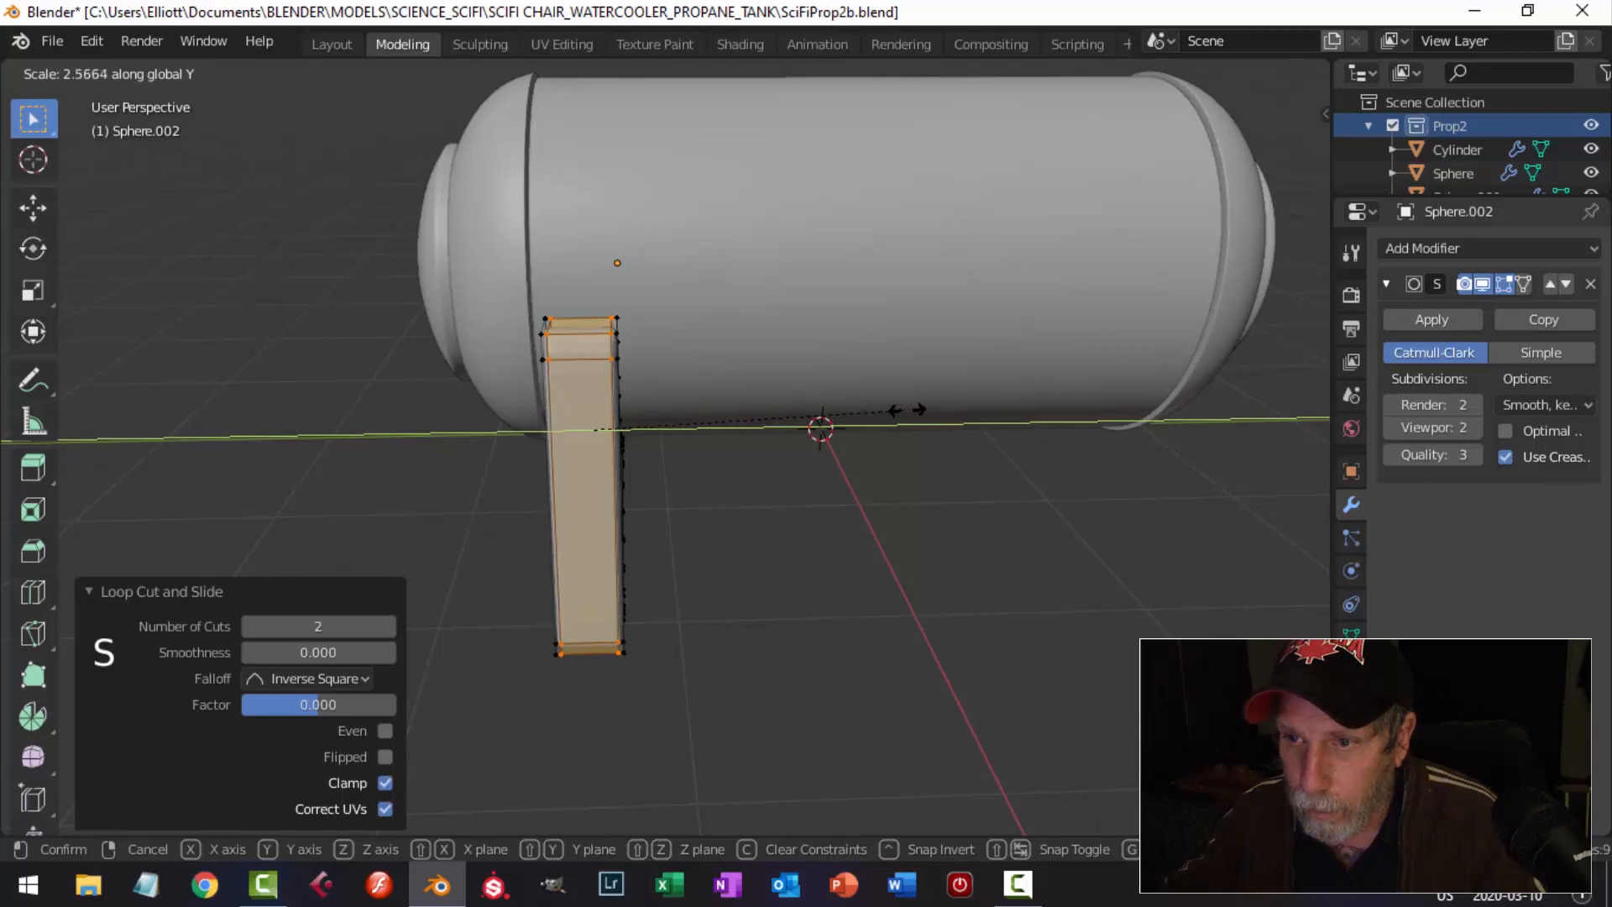
{"action": "left_click", "coordinate": [751, 428]}
{"action": "middle_click_drag", "start_coordinate": [751, 428], "coordinate": [788, 446]}
{"action": "key", "text": "alt+a"}
Add two vertical loop cuts to the stand's +X arm, one near each side edge, at factors -0.769 and 0.700.
{"action": "key", "text": "ctrl+r"}
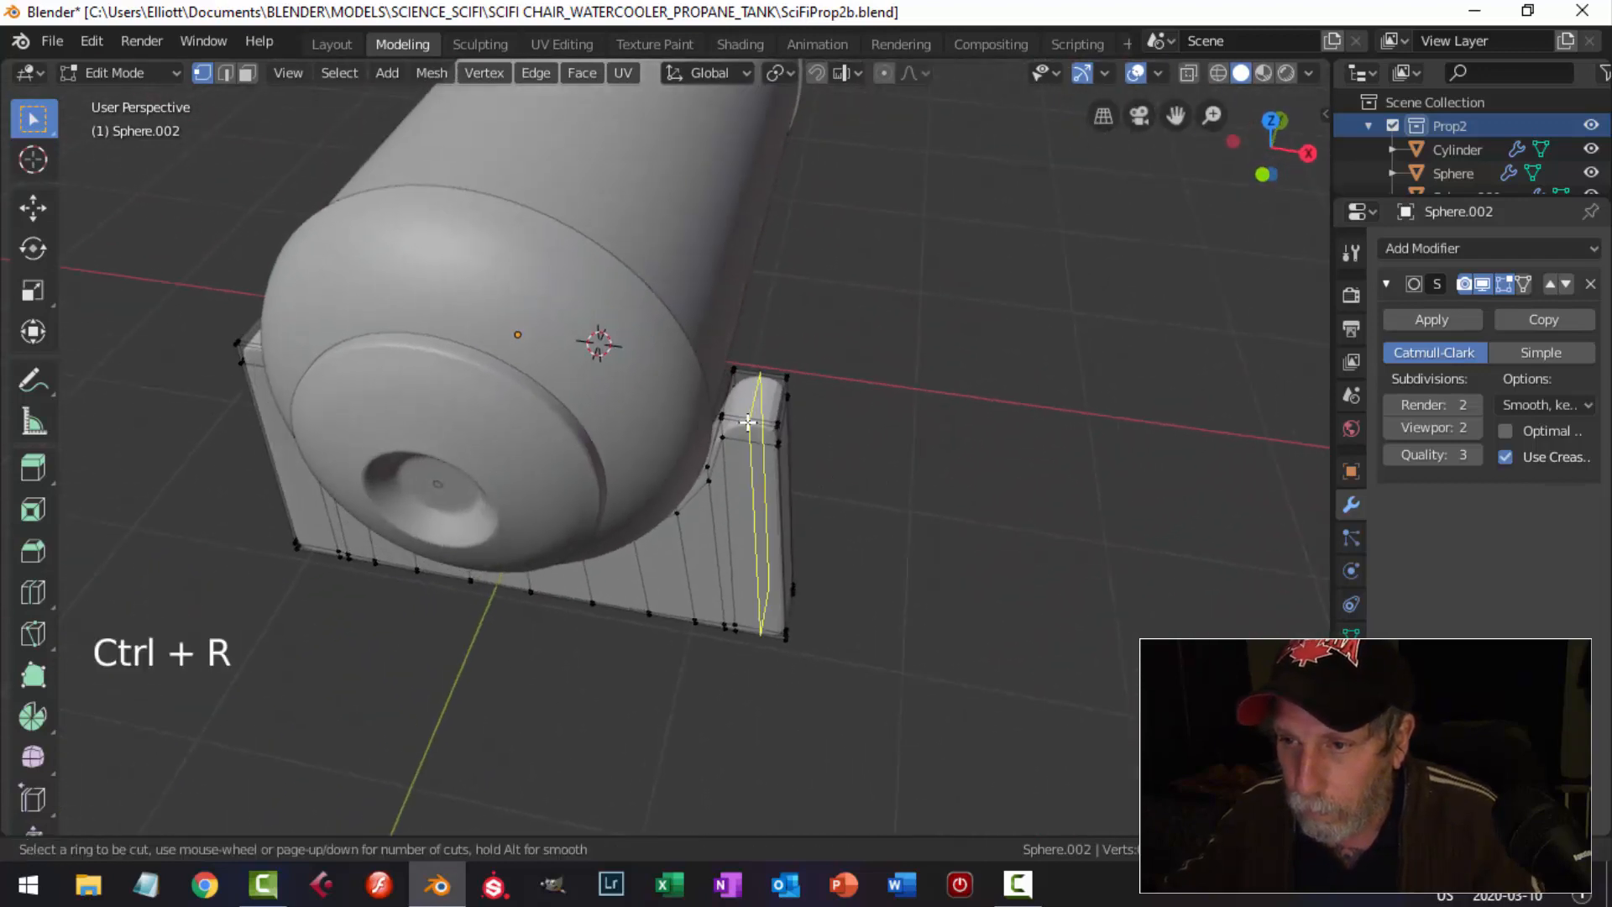
{"action": "left_click", "coordinate": [746, 423]}
{"action": "left_click", "coordinate": [722, 442]}
{"action": "key", "text": "ctrl+r"}
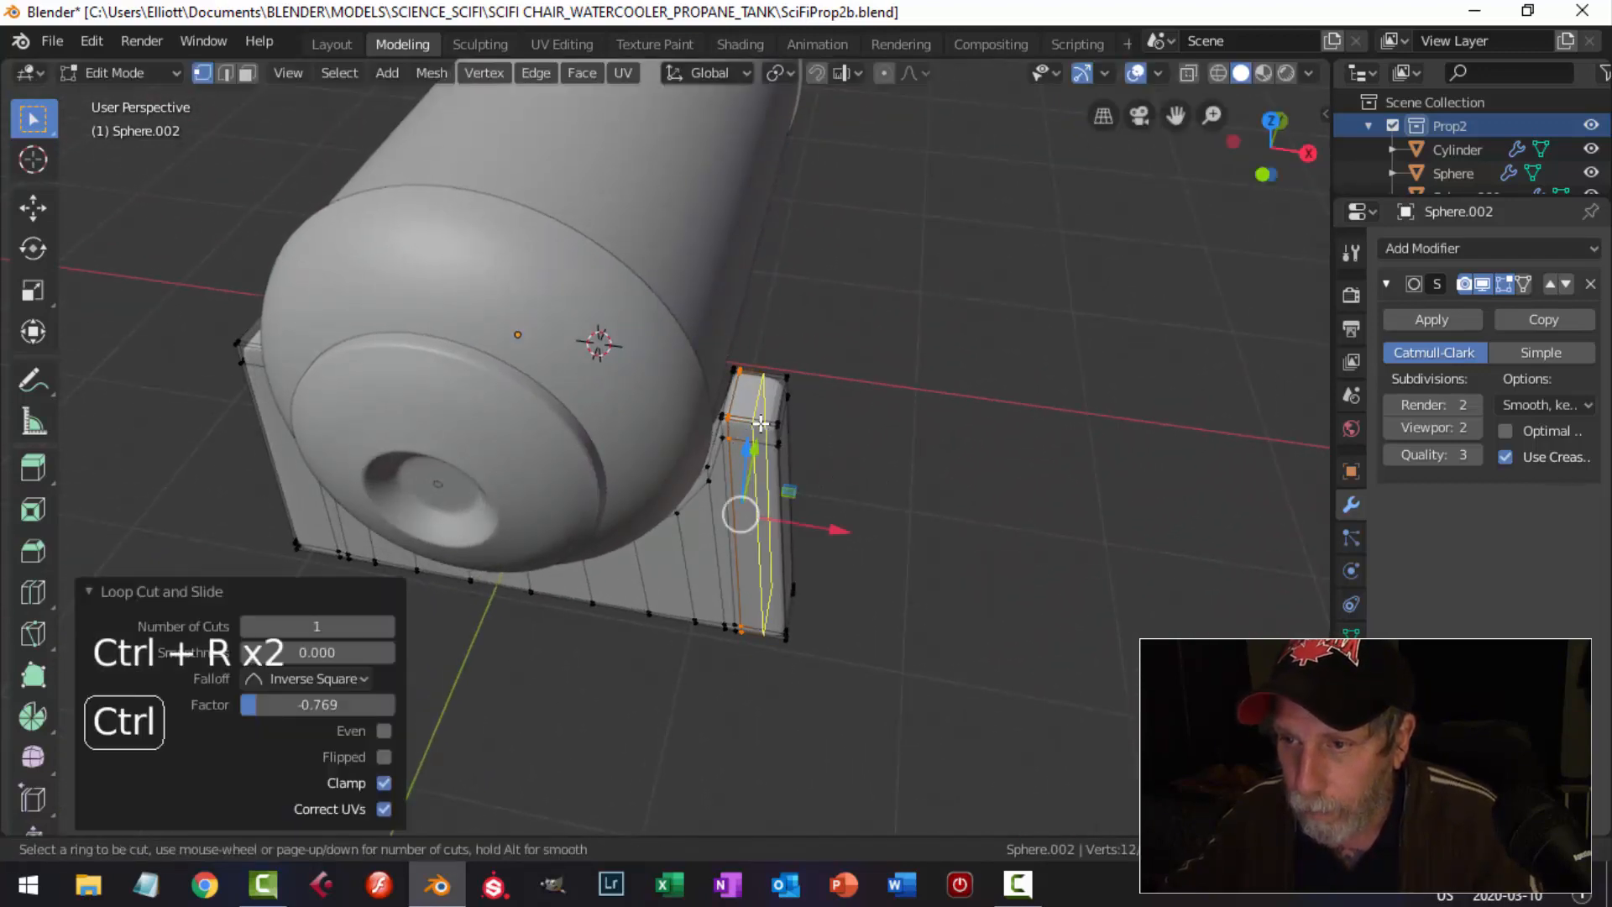
{"action": "left_click", "coordinate": [738, 503]}
{"action": "left_click", "coordinate": [776, 432]}
{"action": "middle_click_drag", "start_coordinate": [776, 431], "coordinate": [451, 493]}
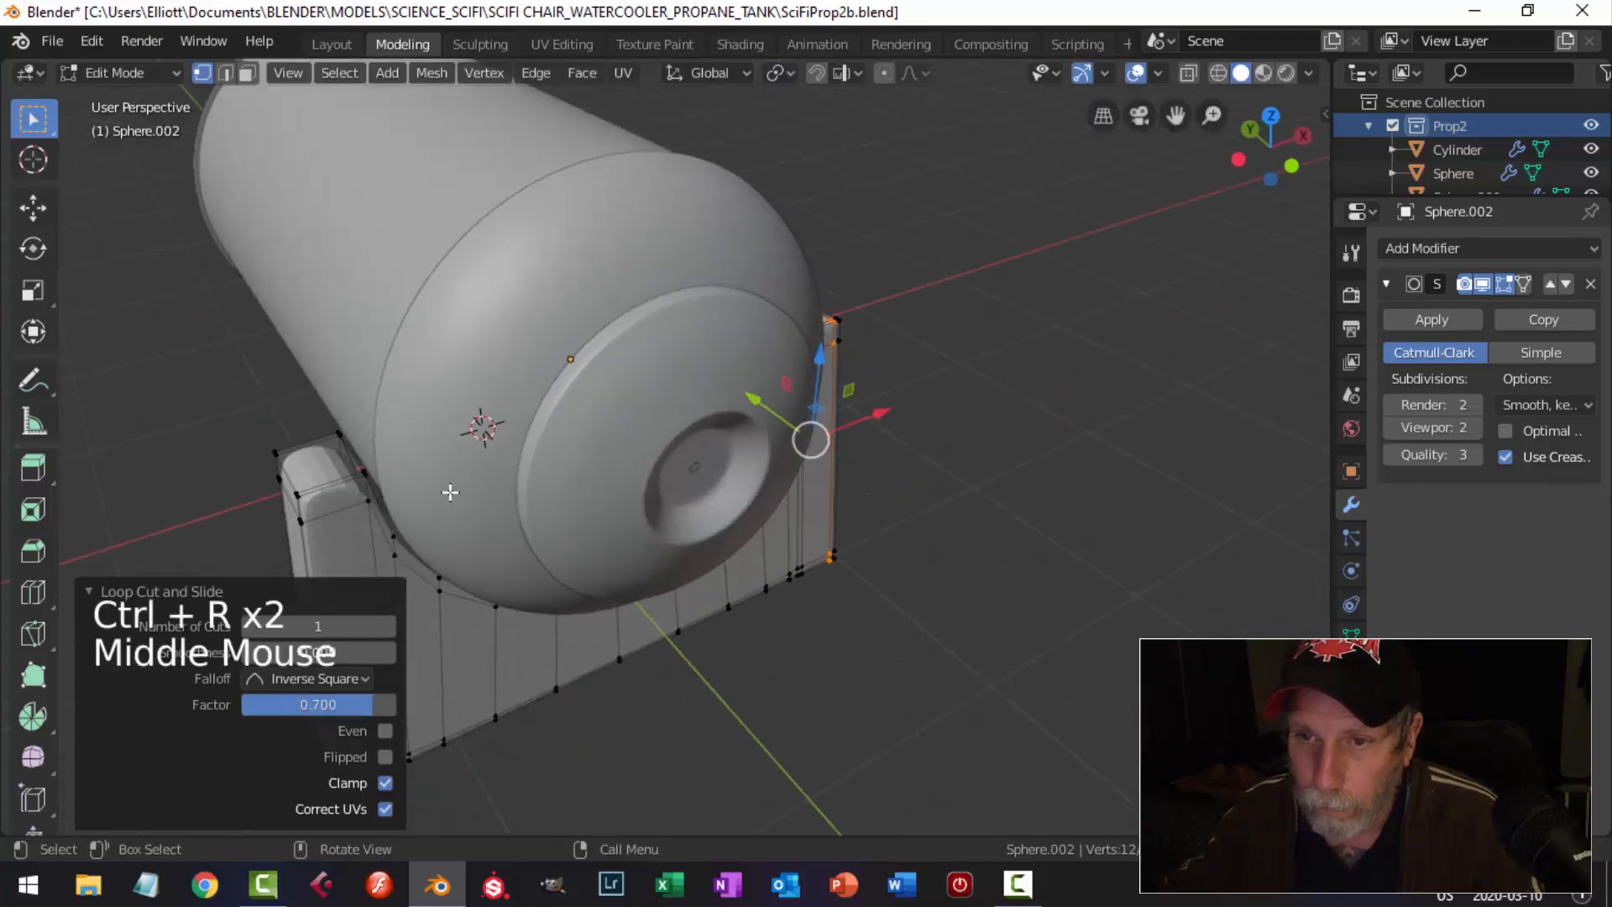
Add two vertical loop cuts to the stand's opposite arm, one near the inner edge at factor 0.785 and one near the outer edge.
{"action": "key", "text": "ctrl+r"}
{"action": "left_click", "coordinate": [338, 488]}
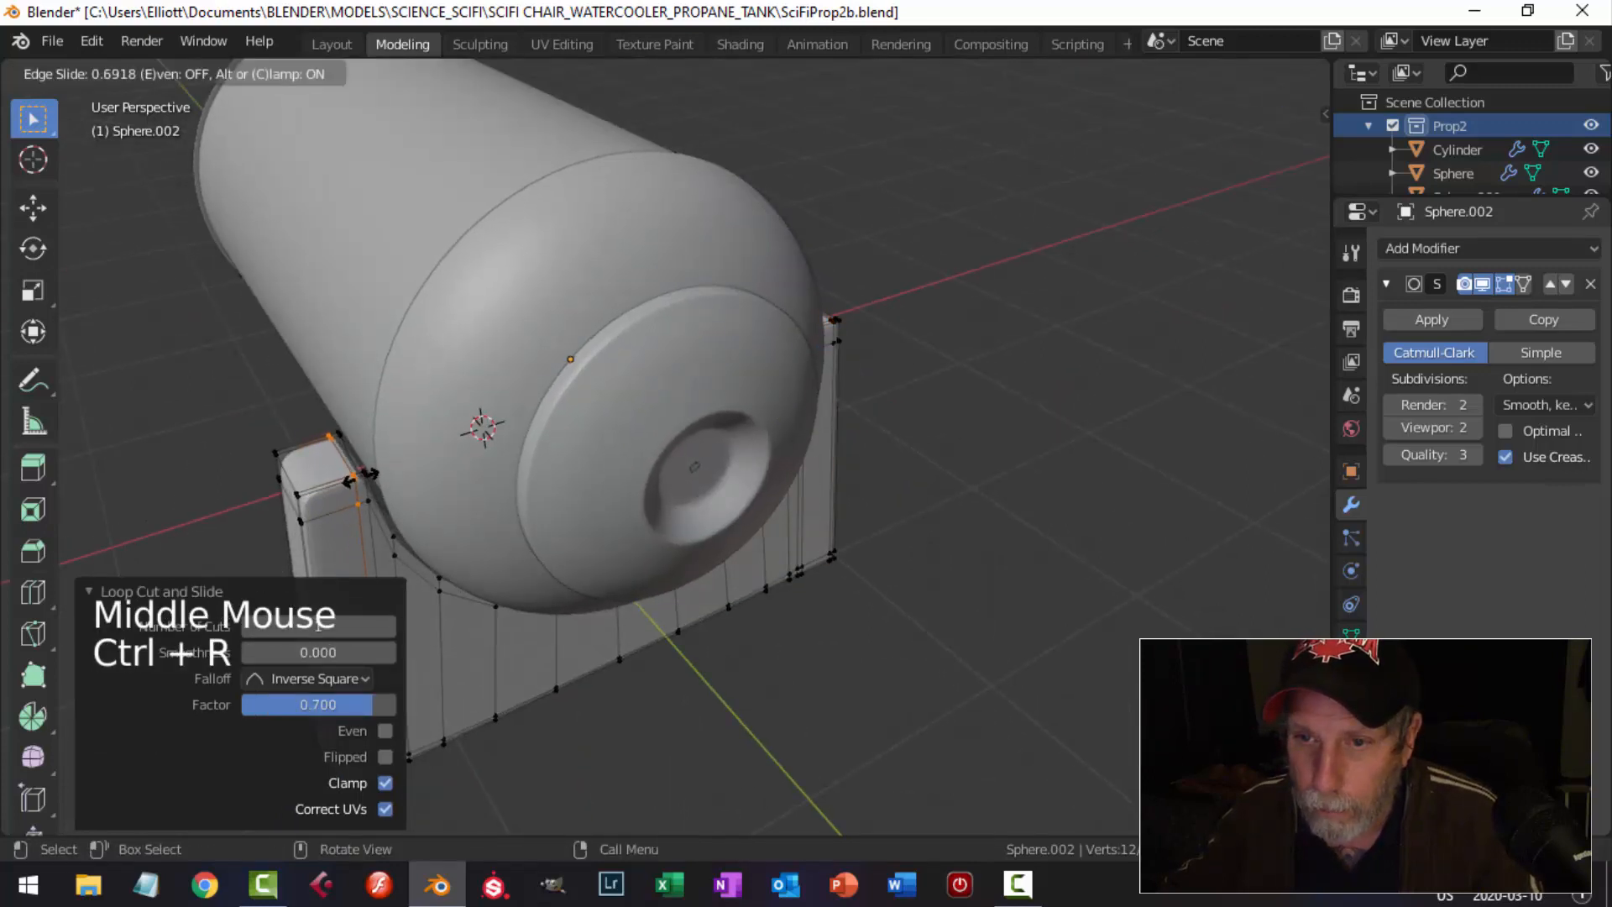
{"action": "left_click", "coordinate": [357, 476]}
{"action": "key", "text": "ctrl+r"}
{"action": "left_click", "coordinate": [317, 485]}
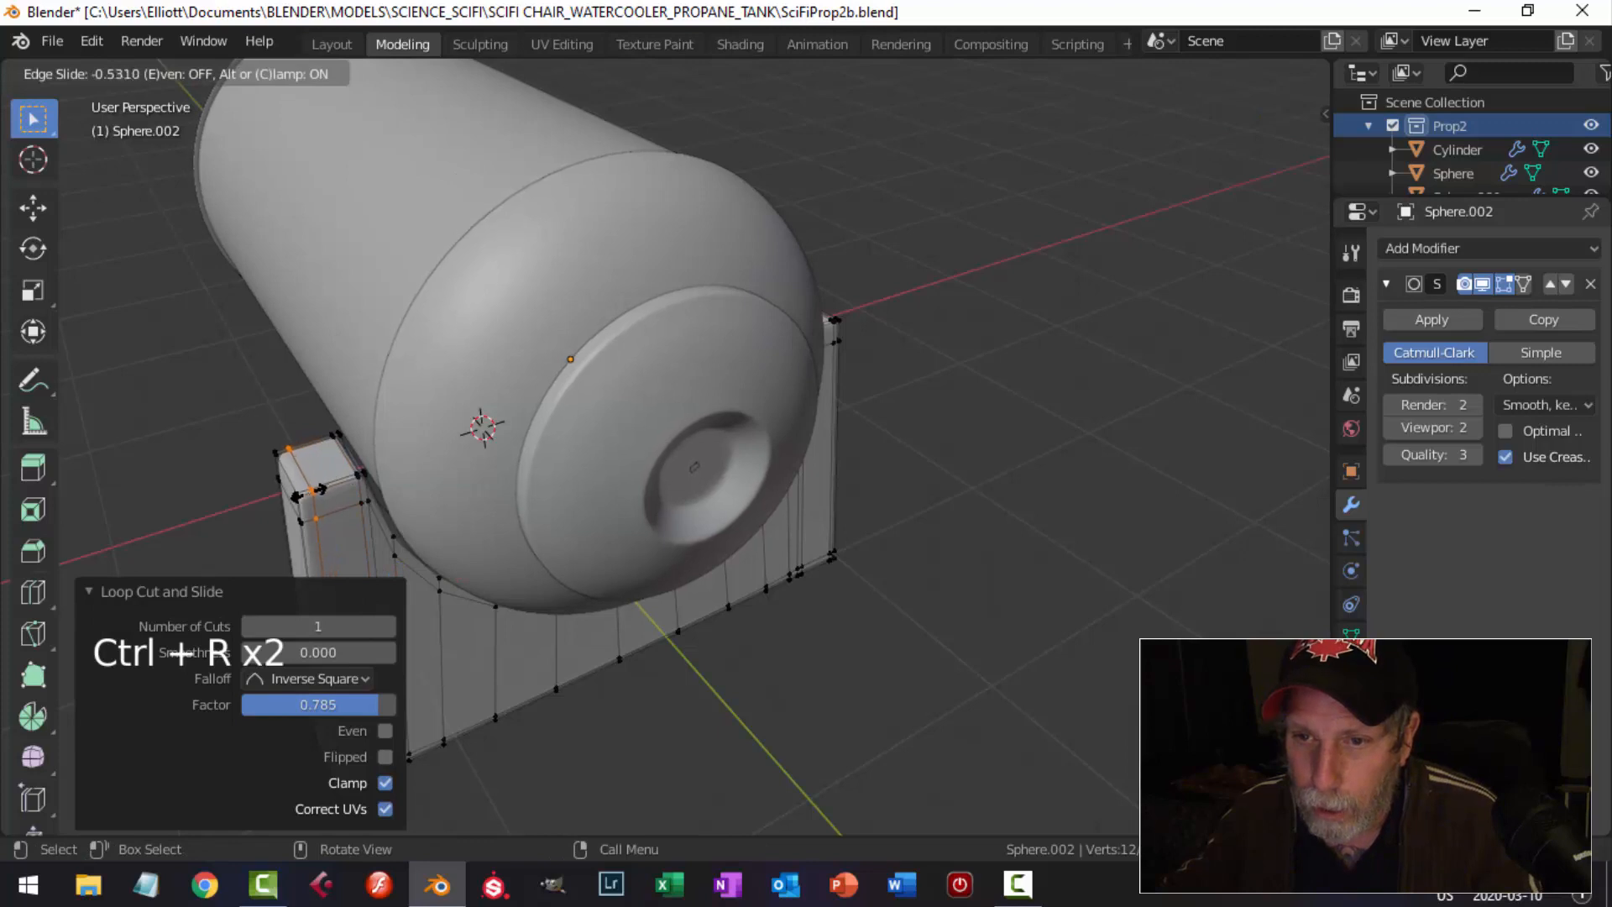
{"action": "left_click", "coordinate": [300, 493]}
{"action": "key", "text": "Tab"}
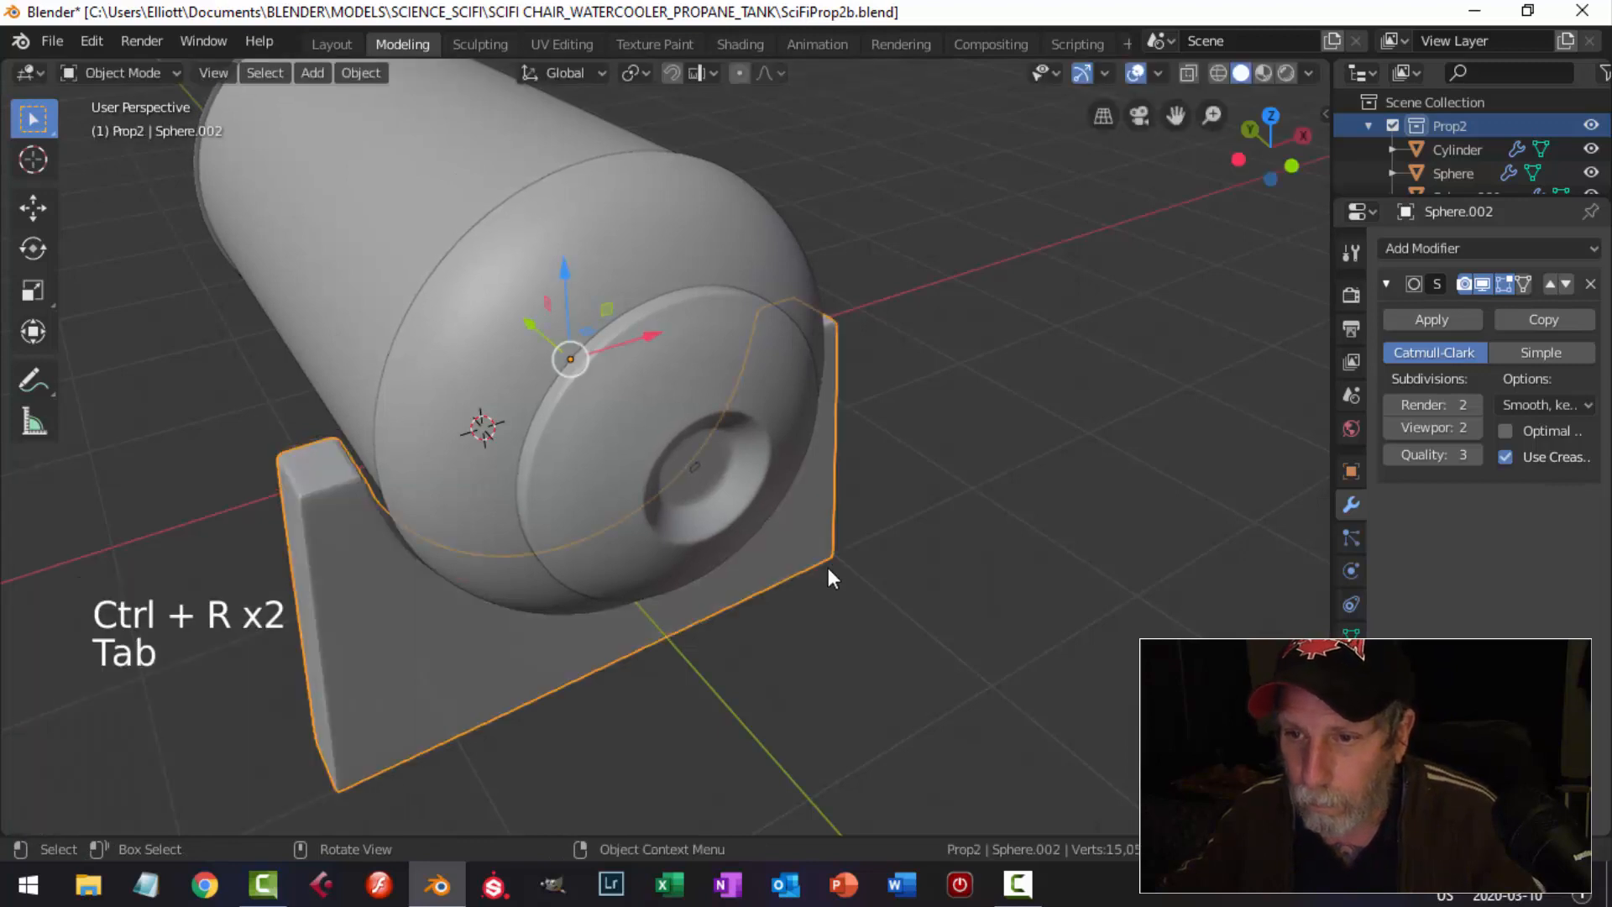
{"action": "scroll", "coordinate": [828, 567], "scroll_direction": "down", "scroll_amount": 2}
{"action": "key", "text": "alt+a"}
{"action": "middle_click_drag", "start_coordinate": [839, 549], "coordinate": [759, 503]}
{"action": "left_click", "coordinate": [759, 503]}
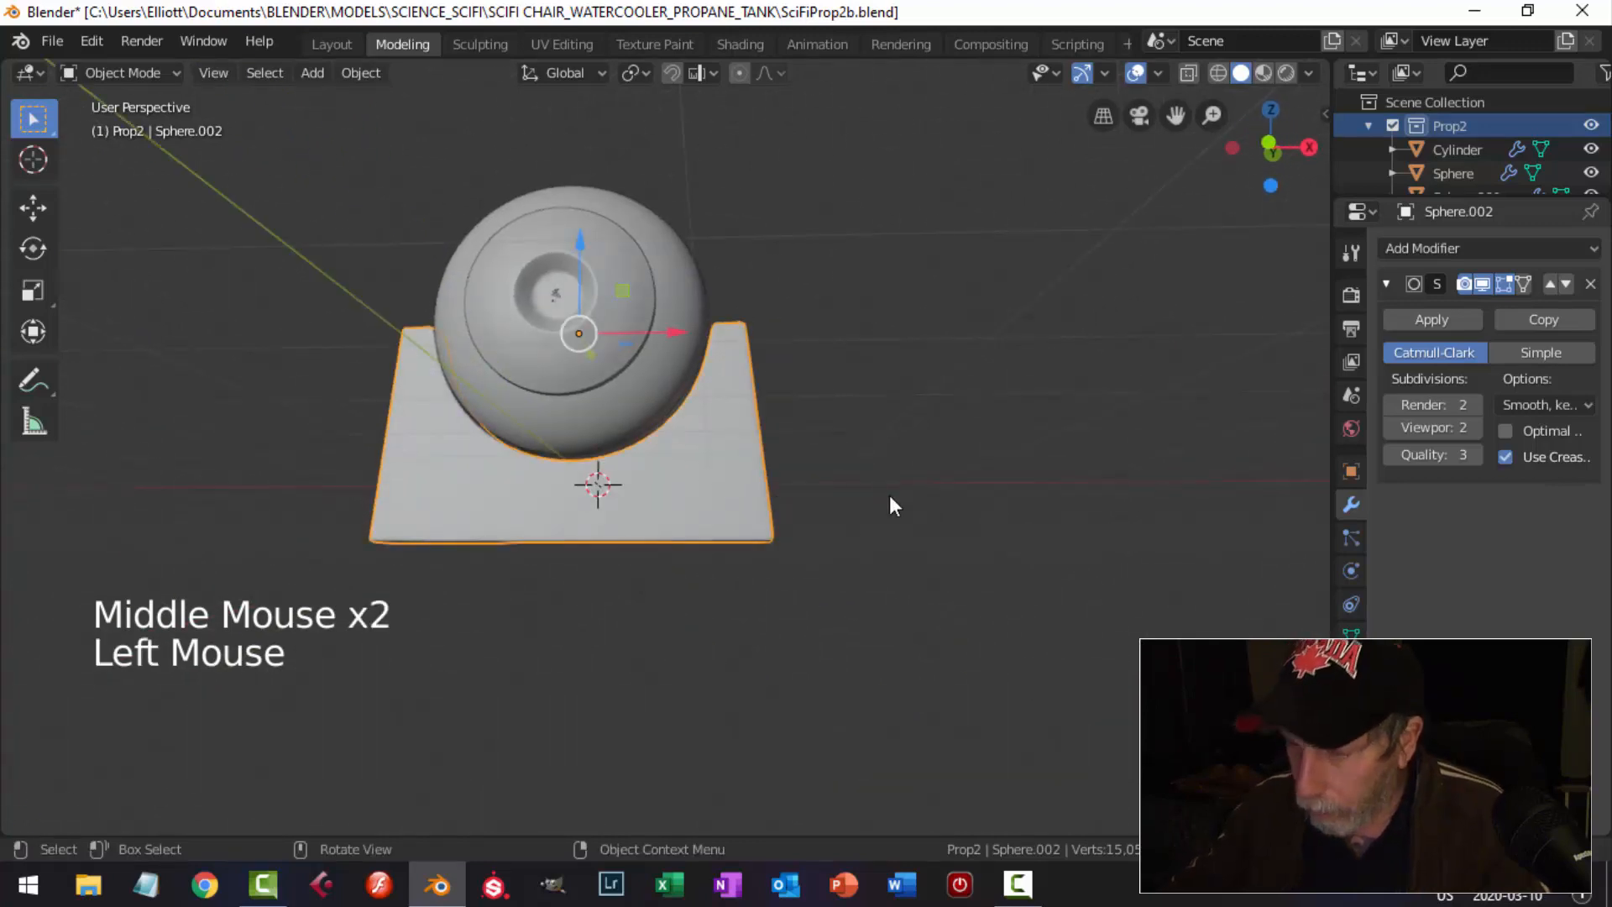
Select all vertices along the stand's base in front wireframe view, delete their bottom faces, and restore solid shading.
{"action": "key", "text": "KP_1"}
{"action": "key", "text": "Tab"}
{"action": "key", "text": "z"}
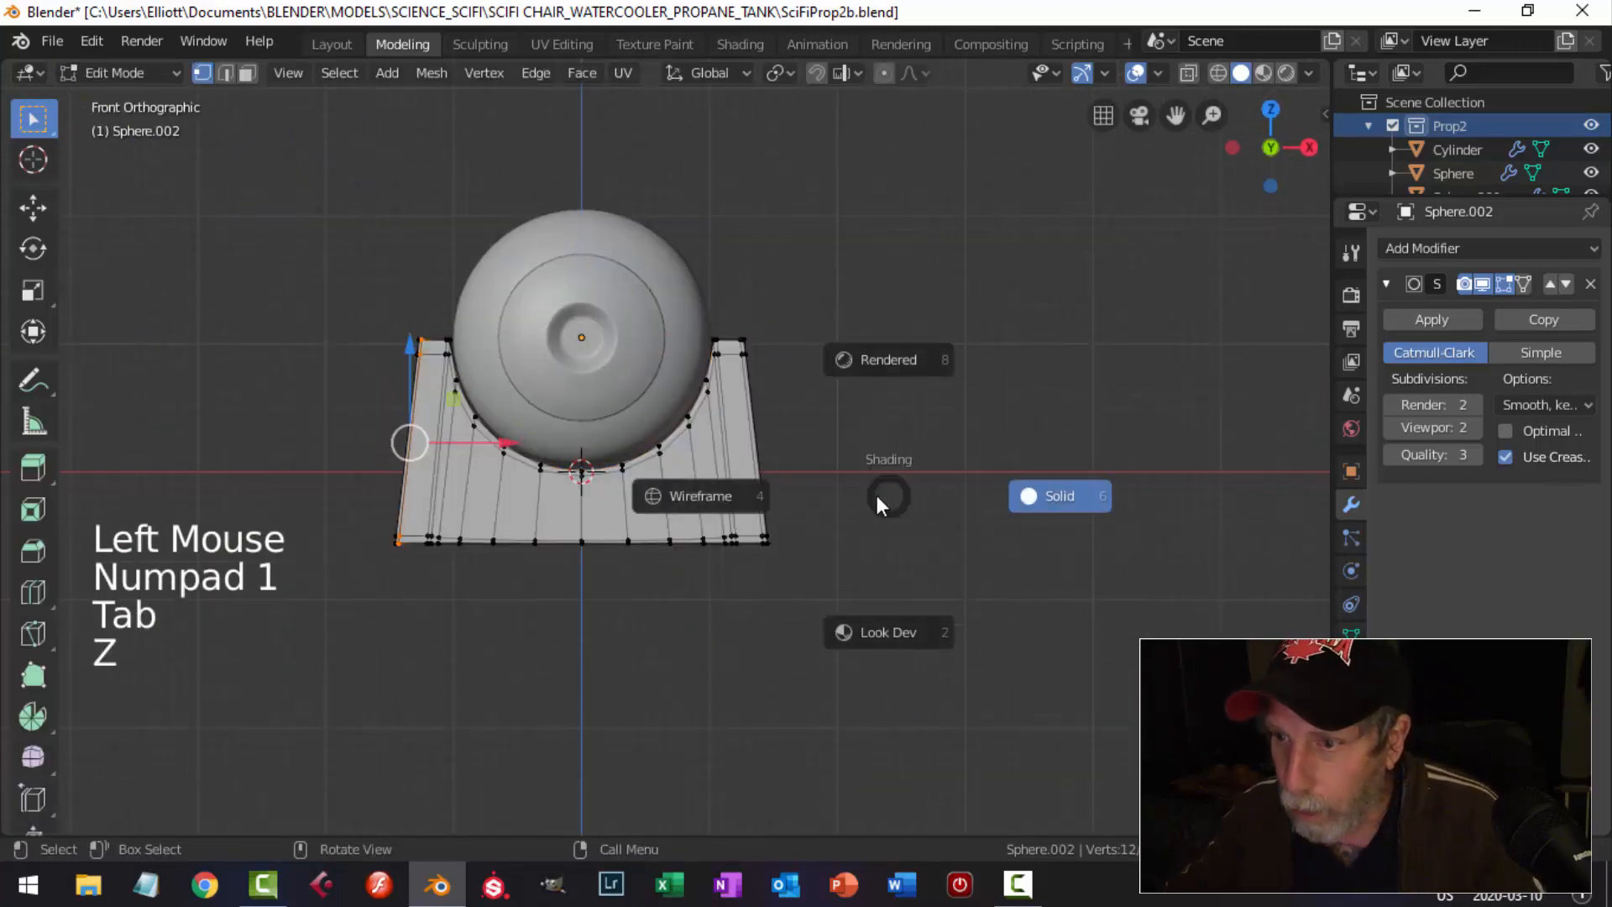
{"action": "key", "text": "alt+a"}
{"action": "key", "text": "b"}
{"action": "left_click_drag", "start_coordinate": [895, 608], "coordinate": [229, 532]}
{"action": "key", "text": "x"}
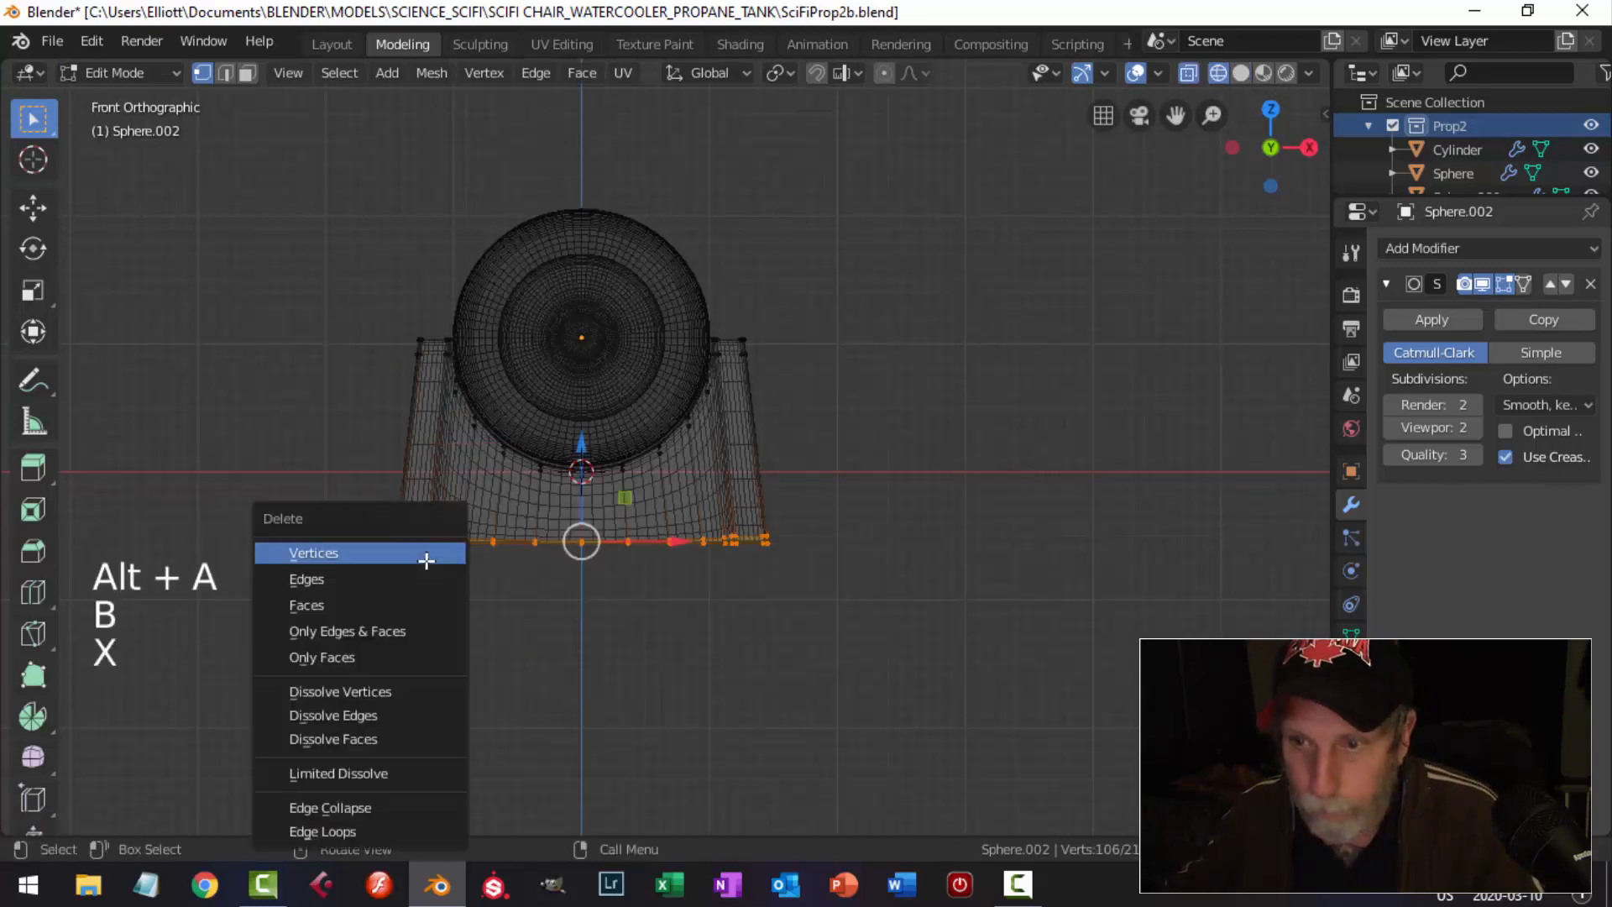
{"action": "left_click", "coordinate": [366, 605]}
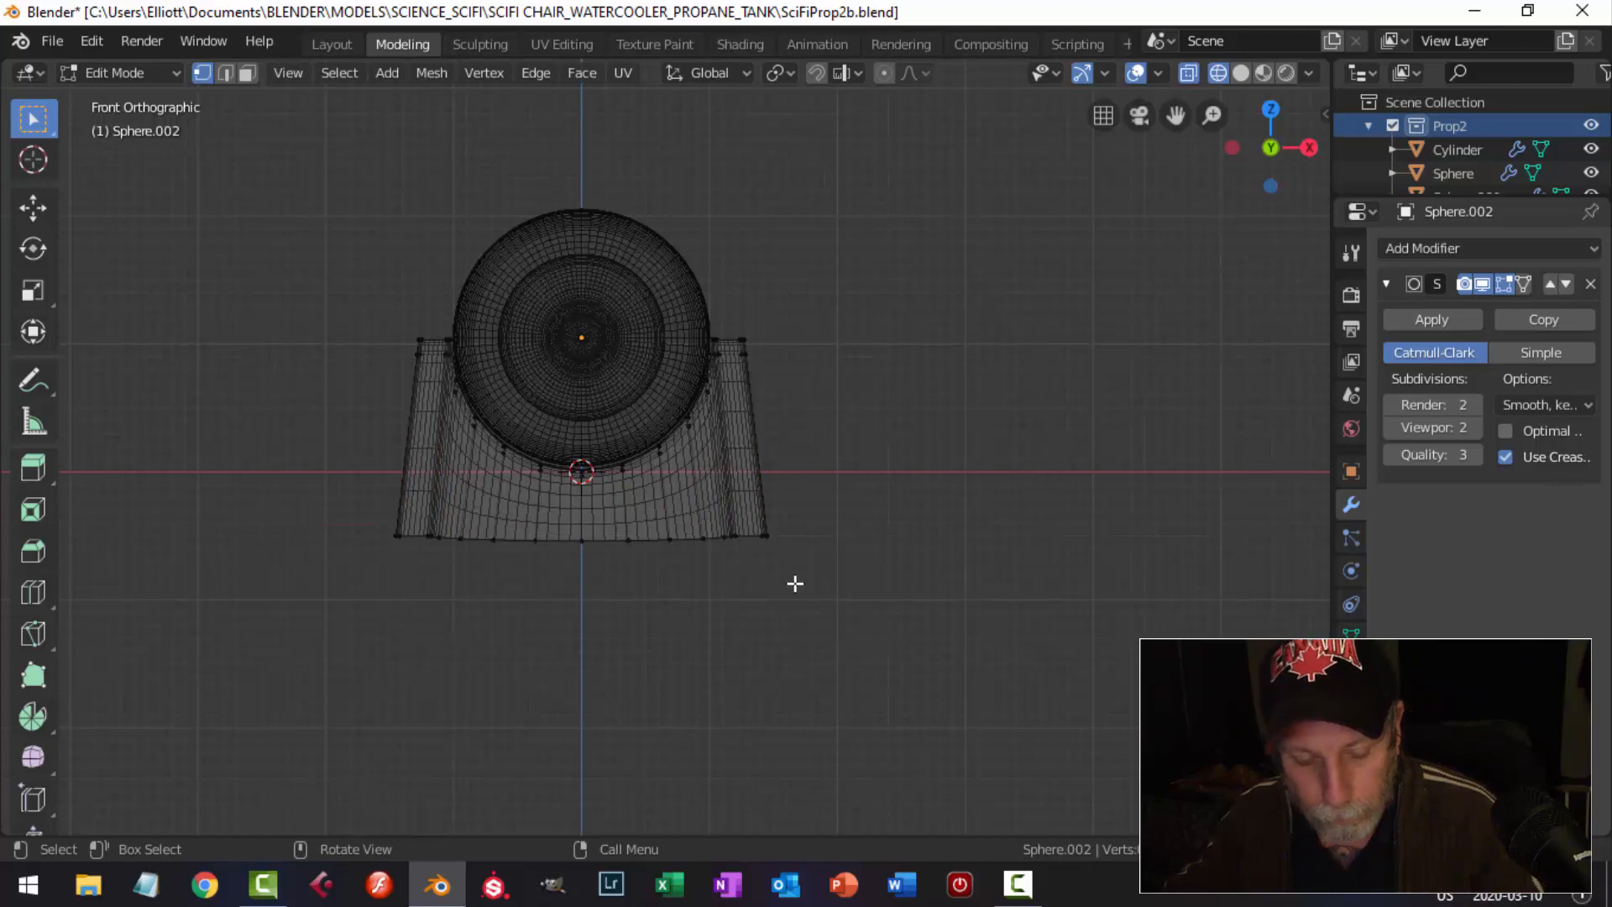
{"action": "key", "text": "z"}
{"action": "left_click", "coordinate": [957, 576]}
{"action": "key", "text": "Tab"}
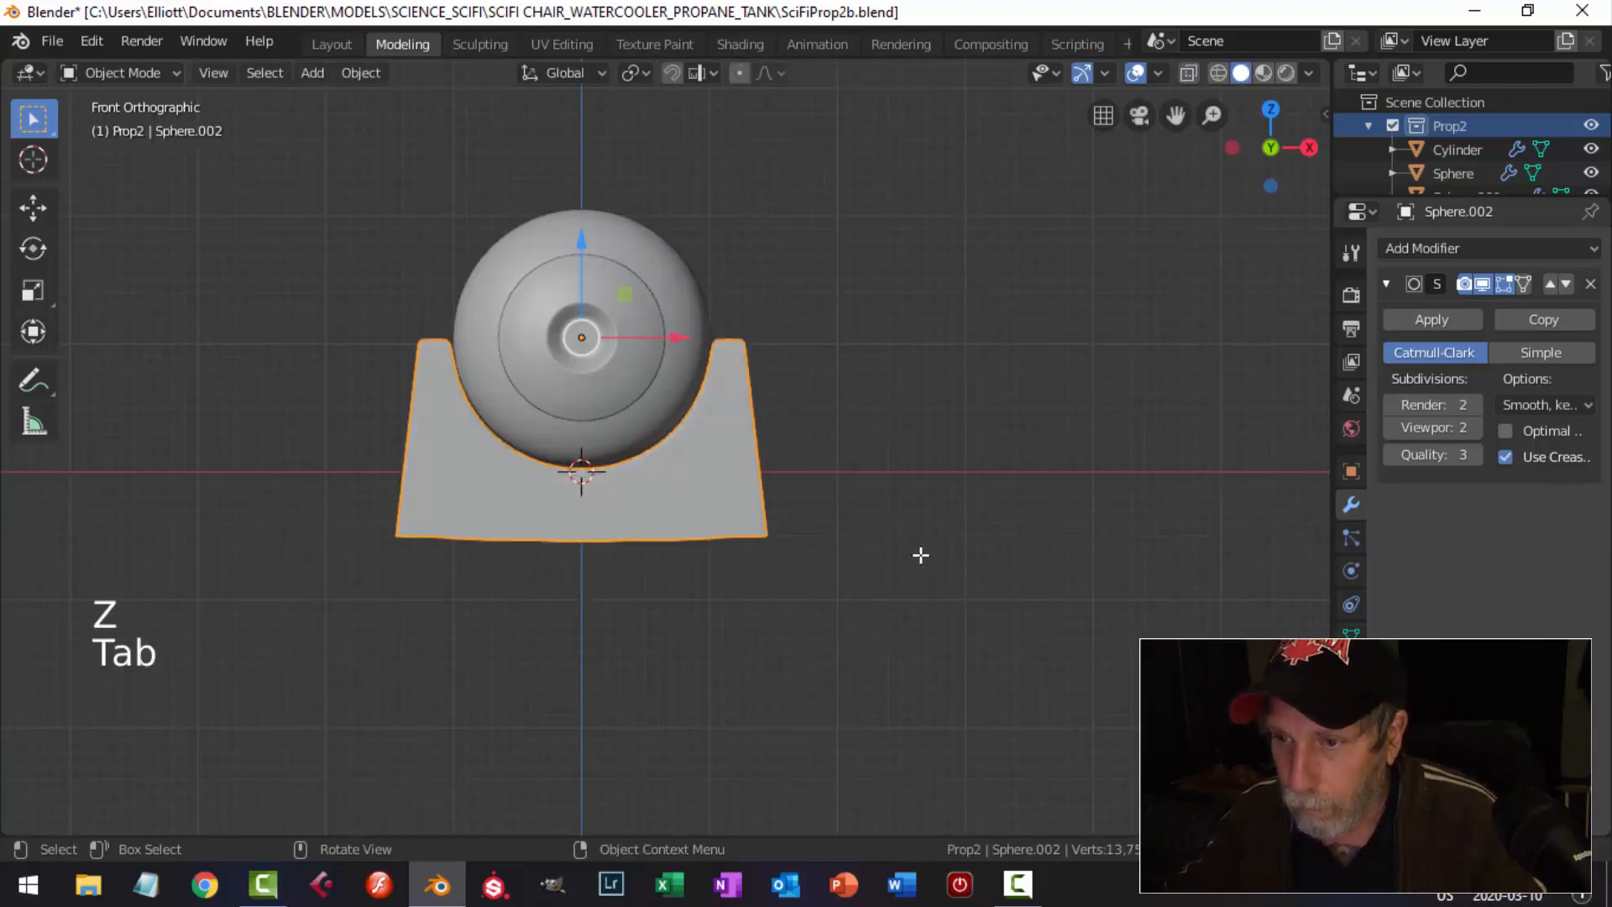
Flatten the stand's open bottom edge loop by scaling it to 0 along Z.
{"action": "key", "text": "alt+a"}
{"action": "mouse_move", "coordinate": [921, 554]}
{"action": "middle_mouse_down"}
{"action": "mouse_move", "coordinate": [790, 576]}
{"action": "mouse_move", "coordinate": [713, 485]}
{"action": "mouse_move", "coordinate": [871, 460]}
{"action": "mouse_move", "coordinate": [921, 565]}
{"action": "mouse_move", "coordinate": [747, 575]}
{"action": "middle_mouse_up"}
{"action": "scroll", "coordinate": [798, 554], "scroll_direction": "up", "scroll_amount": 1}
{"action": "left_click", "coordinate": [802, 554]}
{"action": "key", "text": "Tab"}
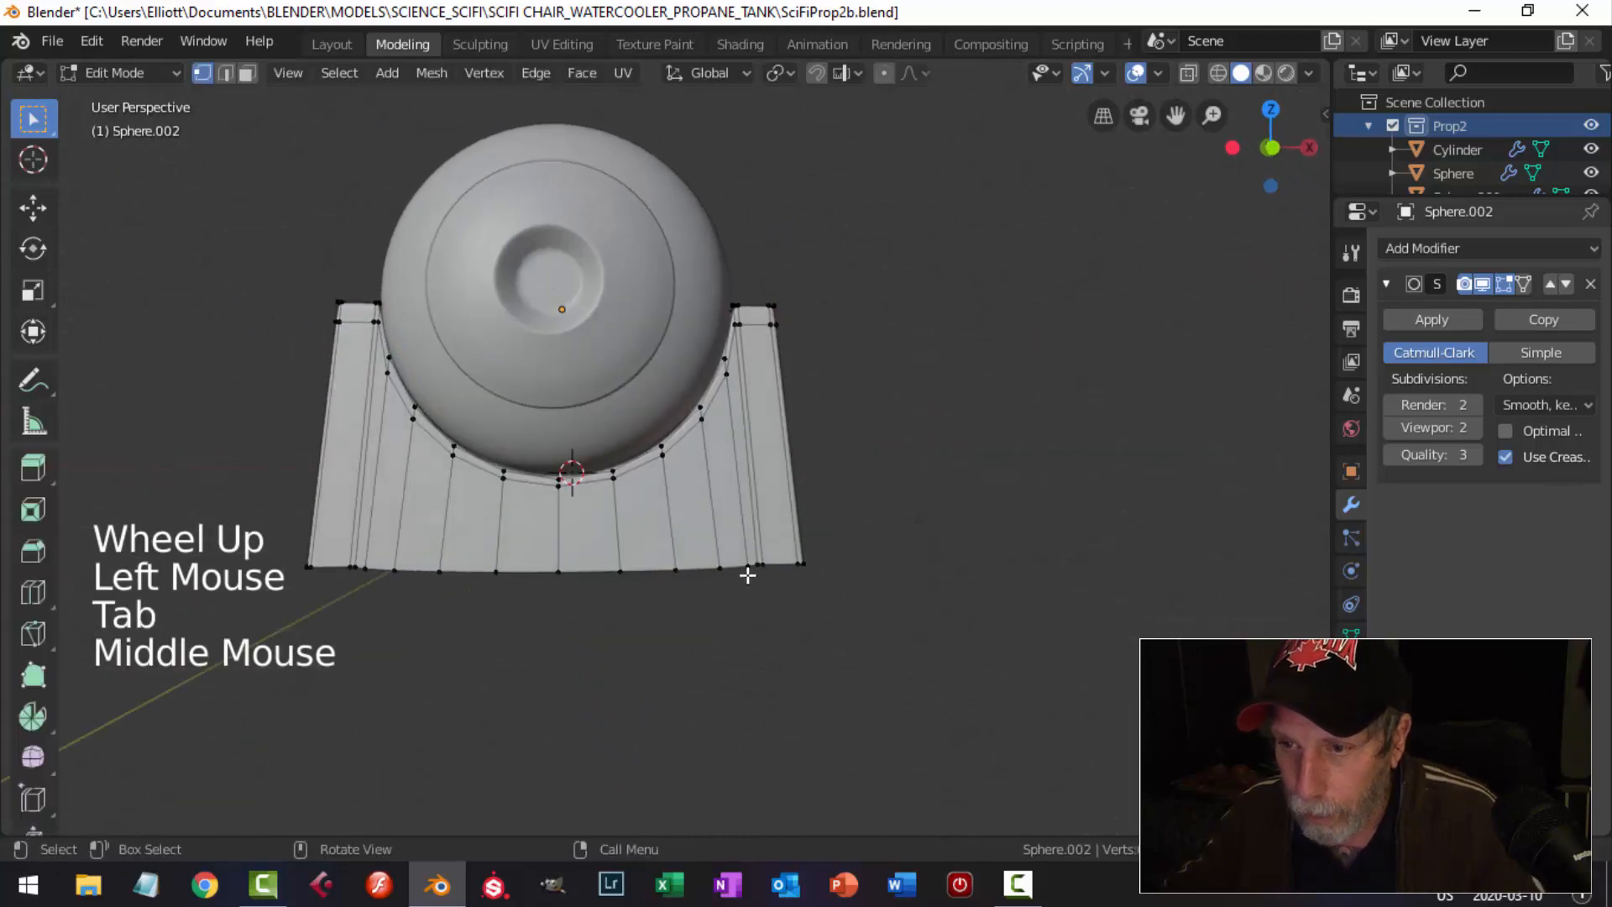
{"action": "left_click", "coordinate": [715, 570], "text": "alt+shift"}
{"action": "middle_click_drag", "start_coordinate": [878, 576], "coordinate": [824, 558]}
{"action": "key", "text": "s"}
{"action": "key", "text": "z"}
{"action": "key", "text": "0"}
{"action": "key", "text": "Return"}
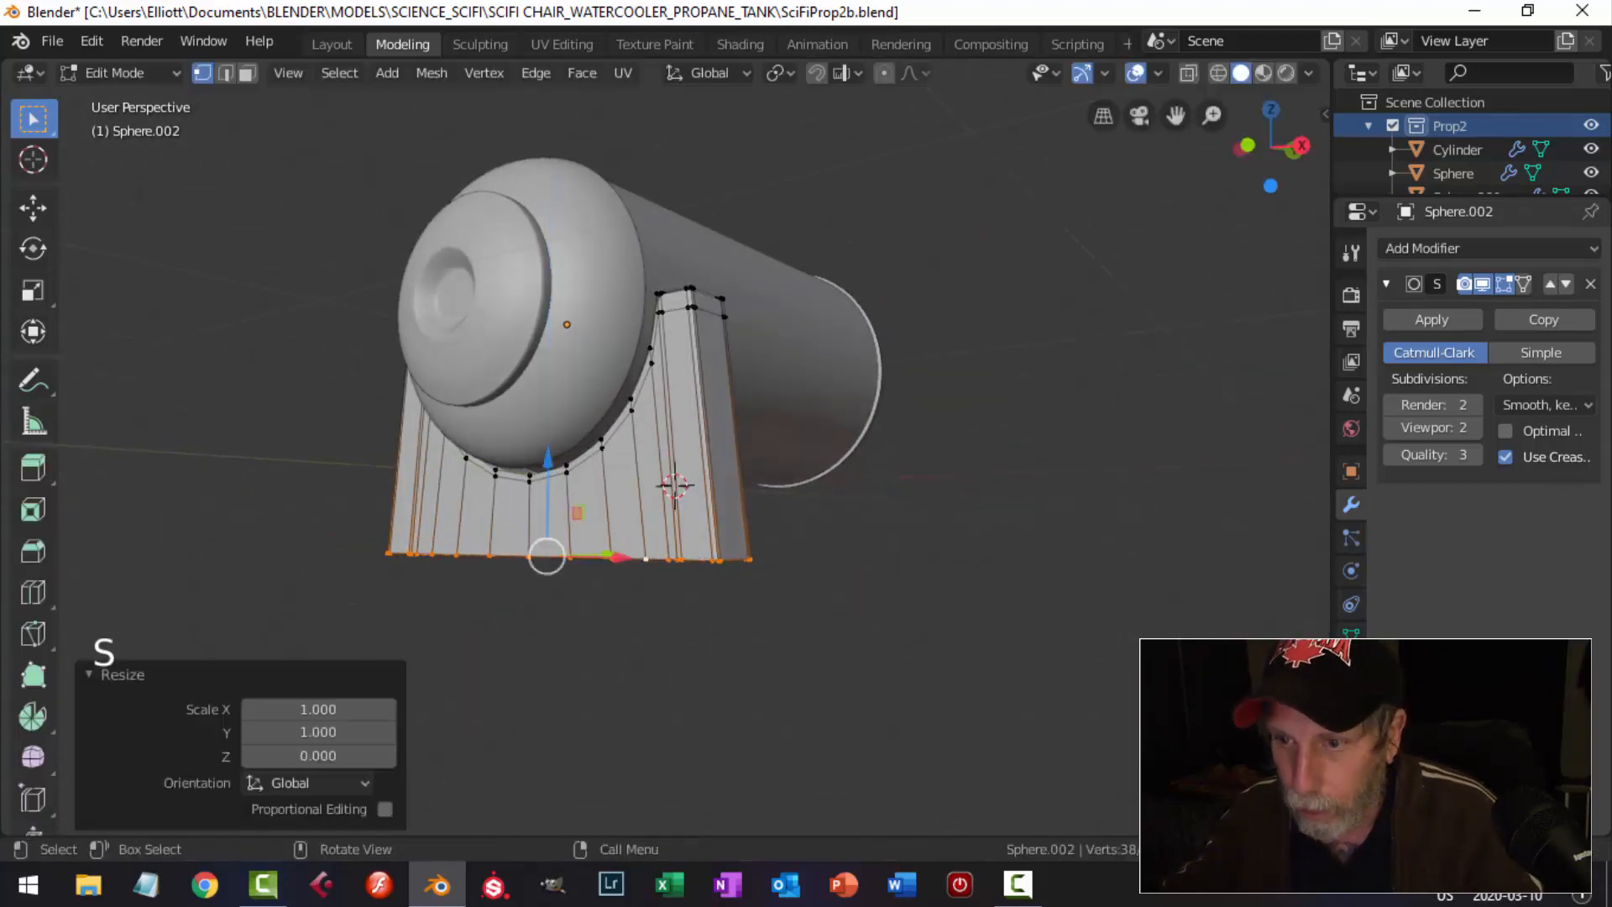
{"action": "key", "text": "alt+a"}
{"action": "key", "text": "Tab"}
{"action": "key", "text": "alt+a"}
{"action": "scroll", "coordinate": [824, 557], "scroll_direction": "down", "scroll_amount": 2}
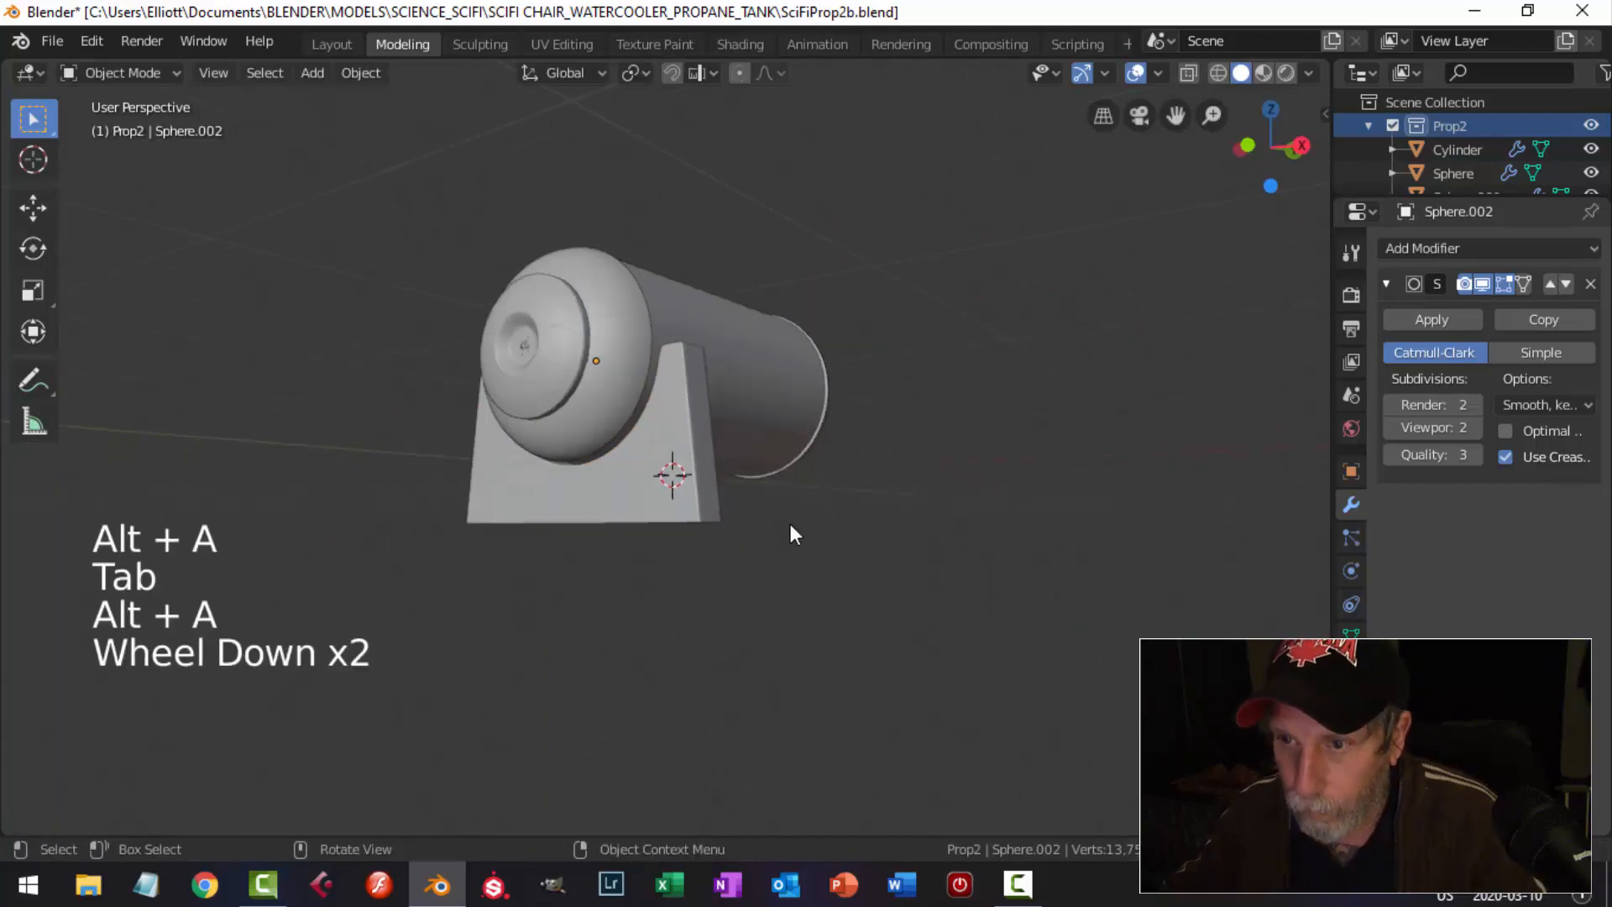
Set the stand's origin to the 3D cursor.
{"action": "scroll", "coordinate": [792, 532], "scroll_direction": "down", "scroll_amount": 1}
{"action": "middle_click_drag", "start_coordinate": [791, 532], "coordinate": [693, 501]}
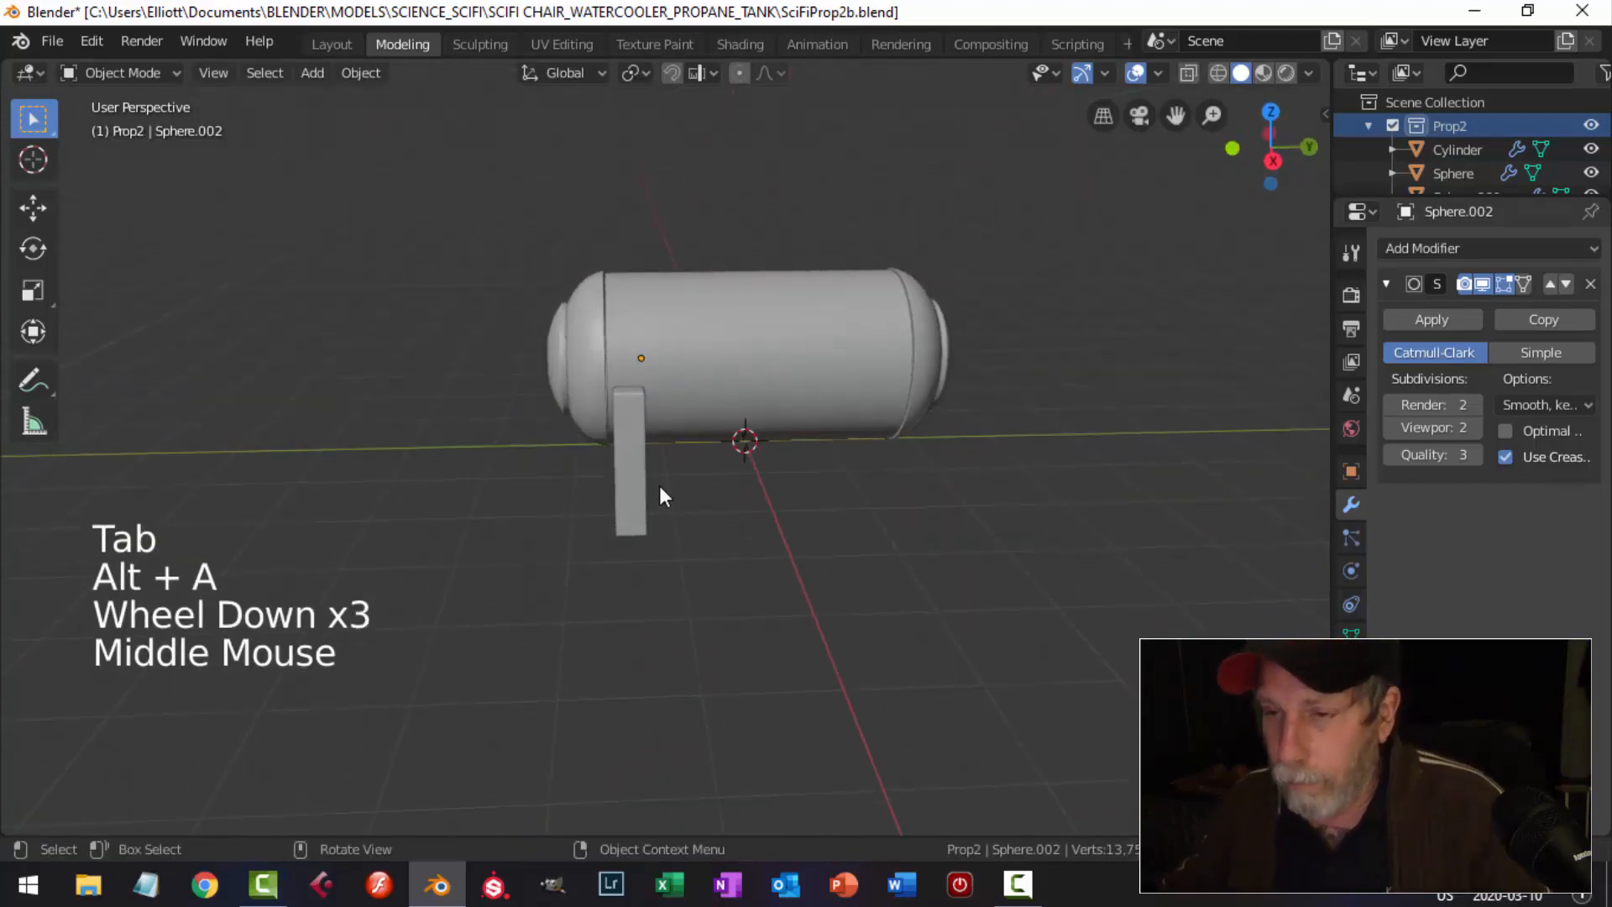
{"action": "scroll", "coordinate": [651, 470], "scroll_direction": "up", "scroll_amount": 1}
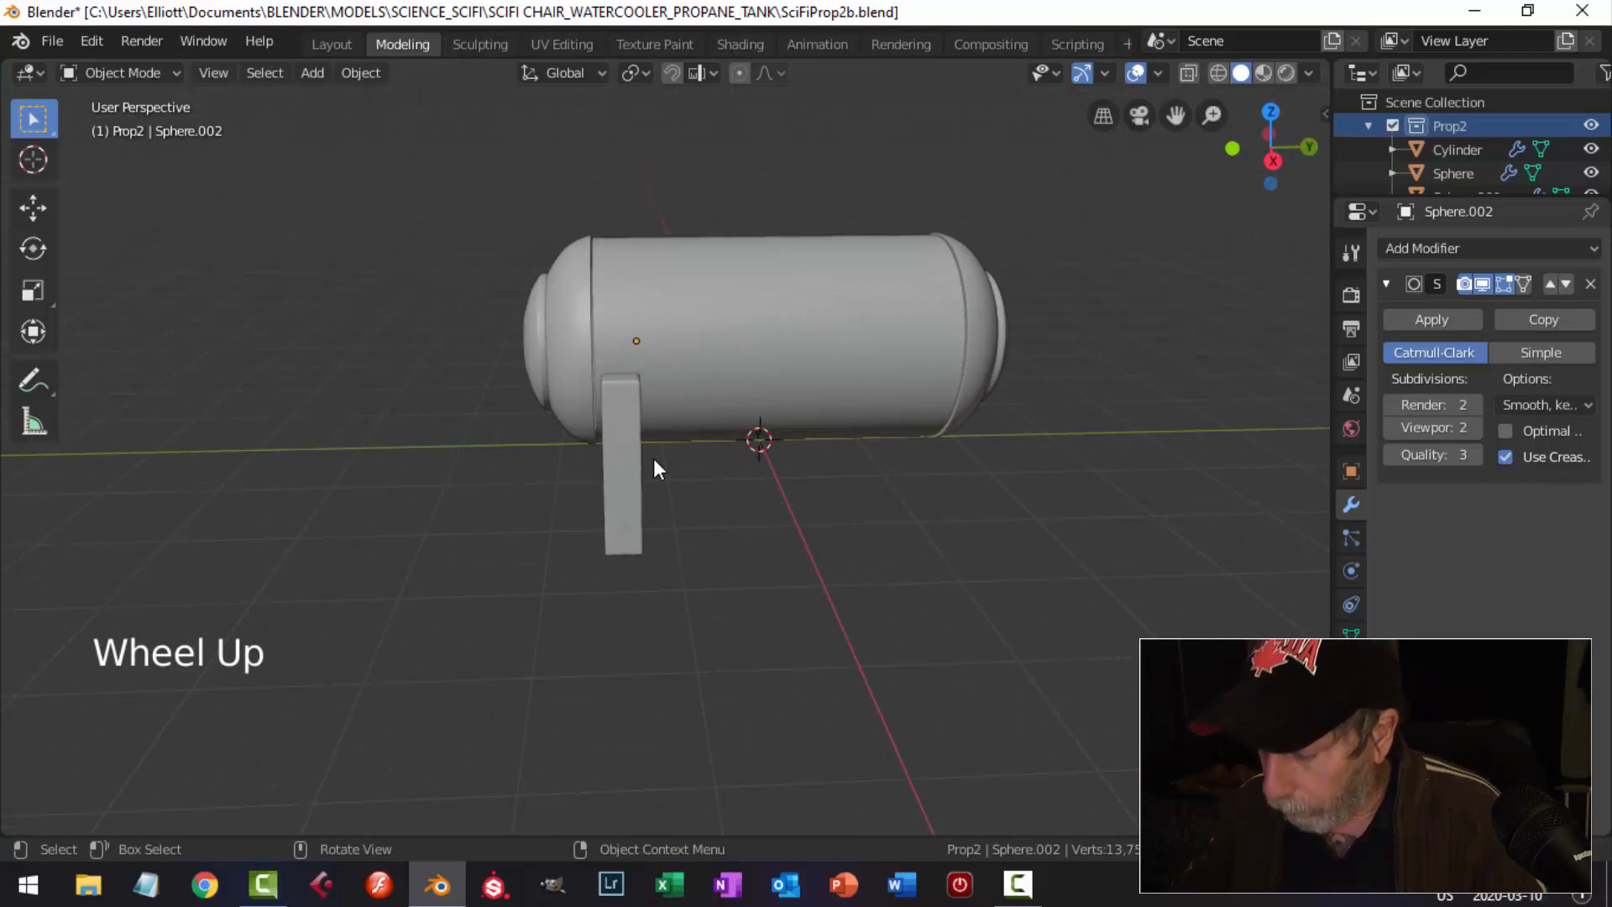
{"action": "key", "text": "KP_3"}
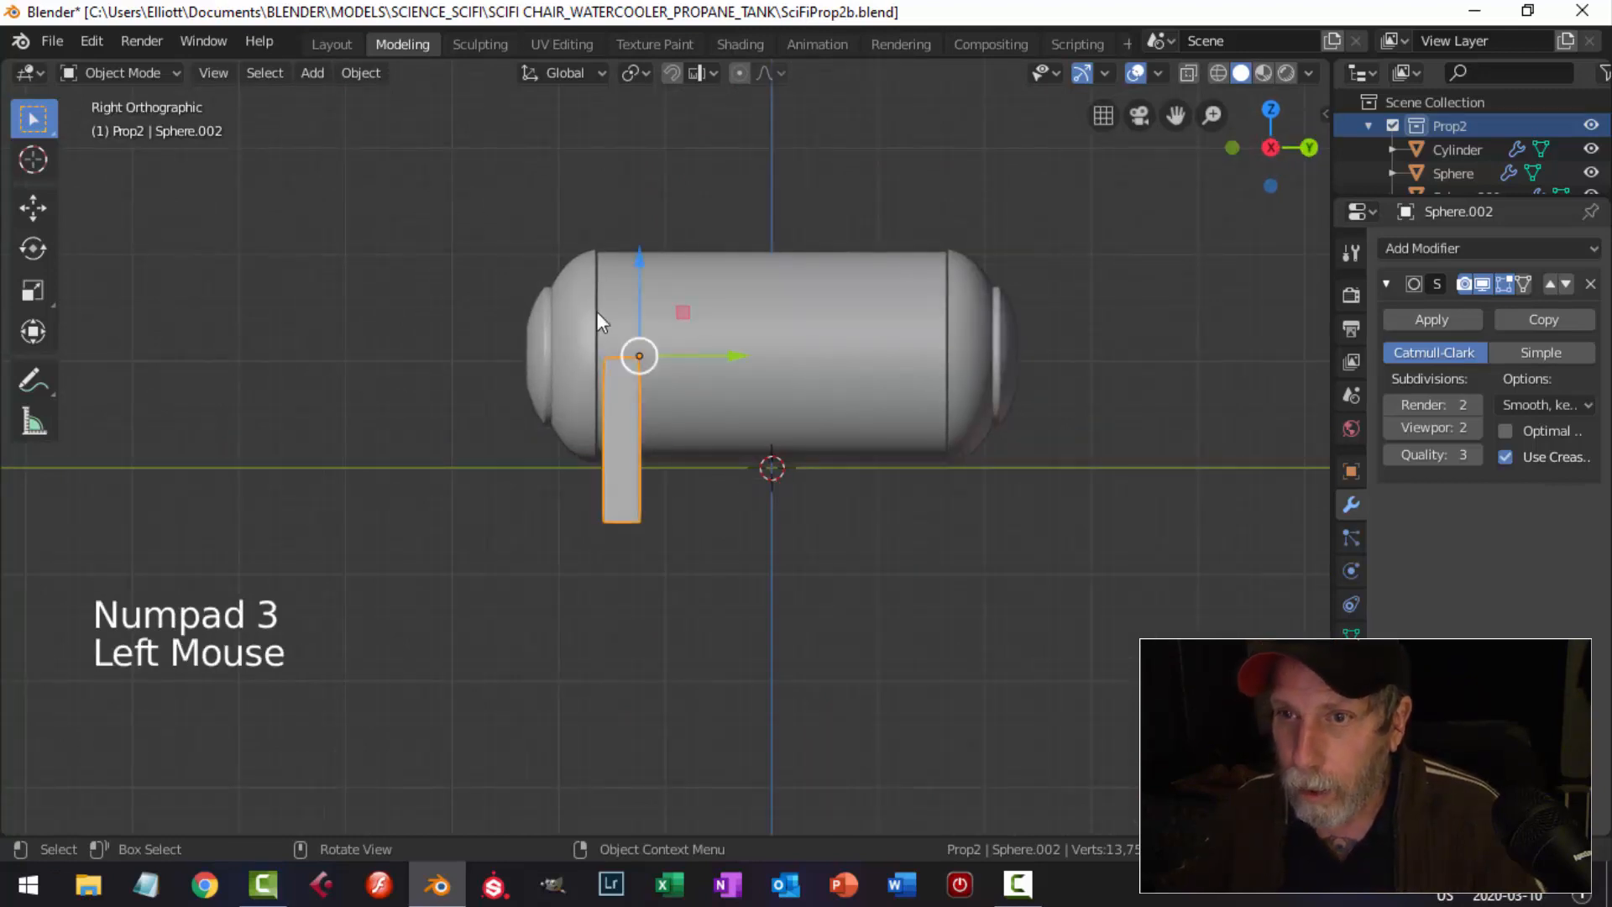
{"action": "left_click", "coordinate": [357, 74]}
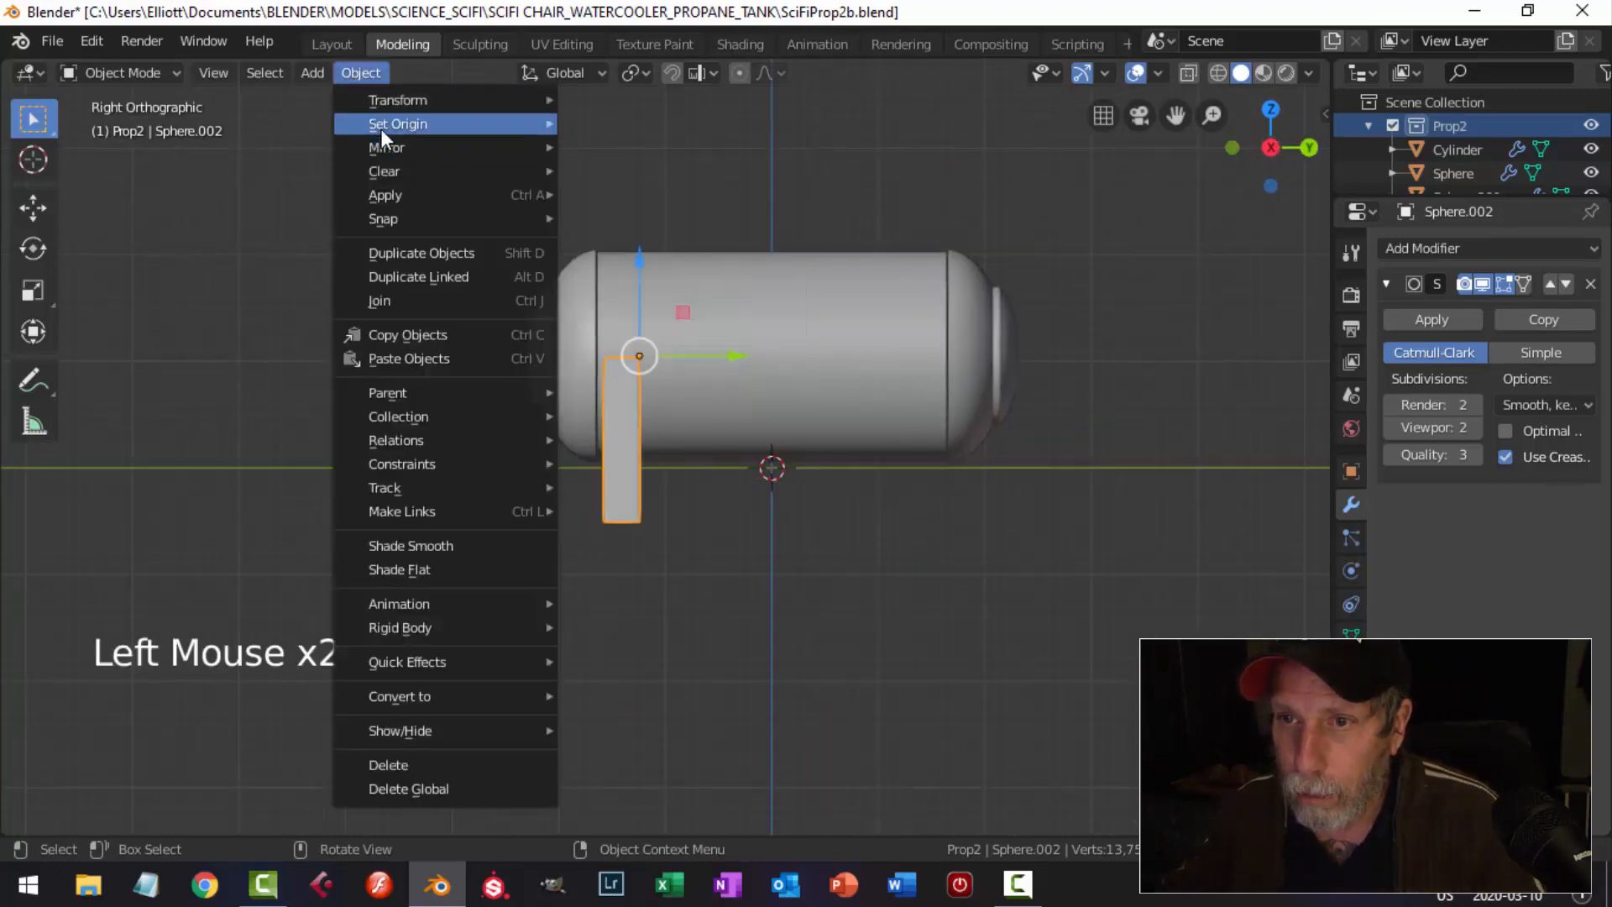
{"action": "mouse_move", "coordinate": [500, 125]}
{"action": "left_click", "coordinate": [600, 174]}
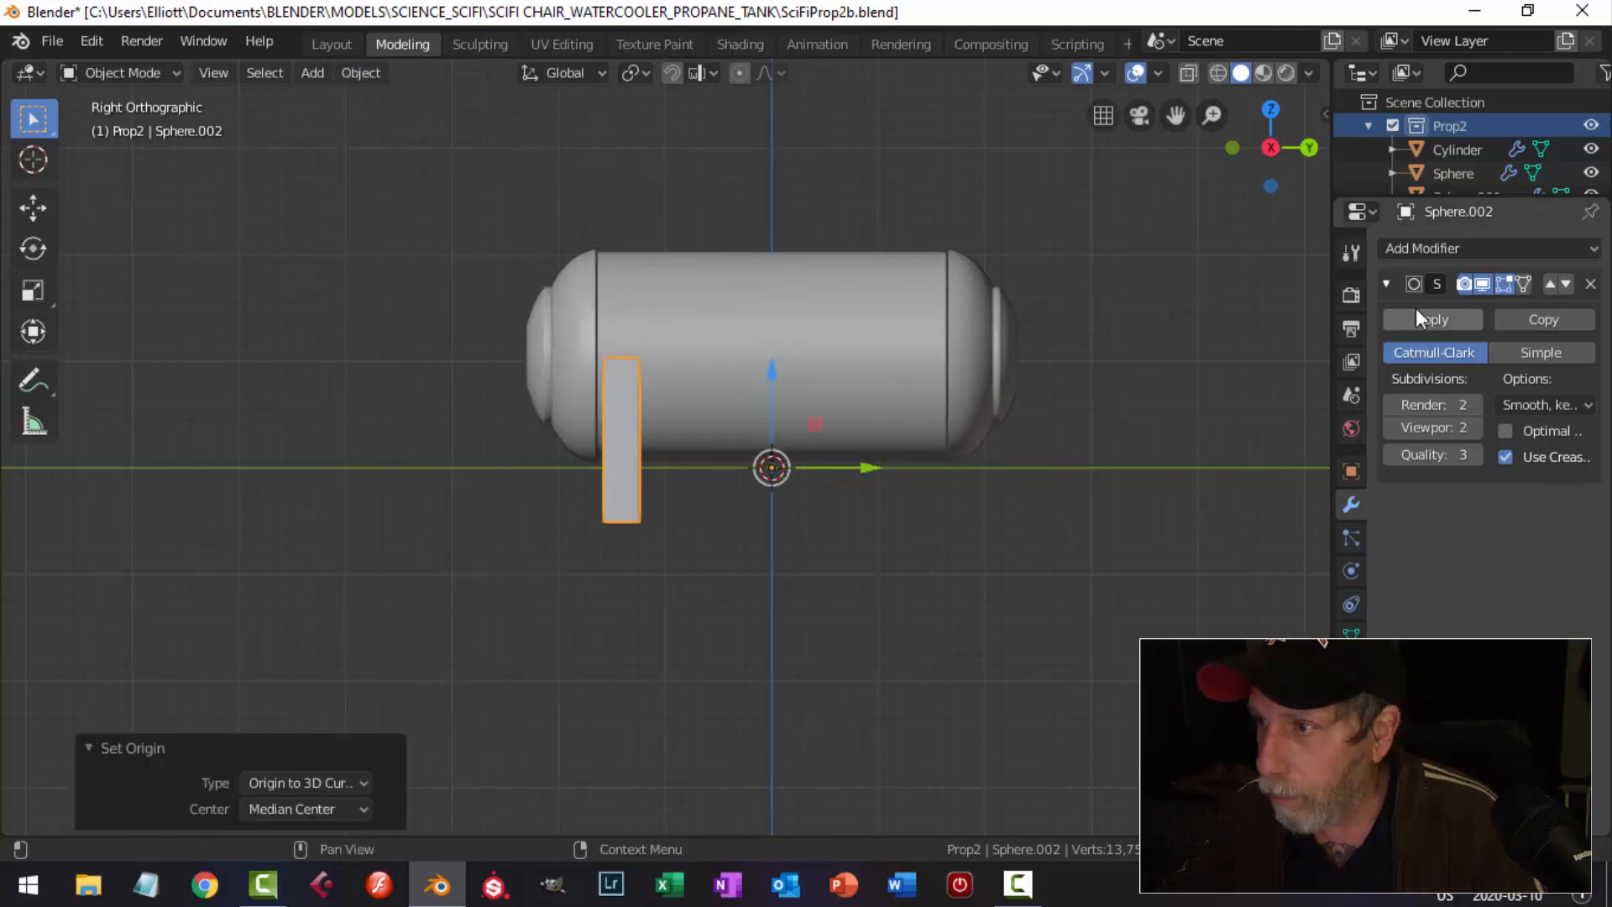
Add a Mirror modifier to the stand with only the Y axis enabled to place a second stand under the tank's other end.
{"action": "left_click", "coordinate": [1391, 283]}
{"action": "left_click", "coordinate": [1418, 247]}
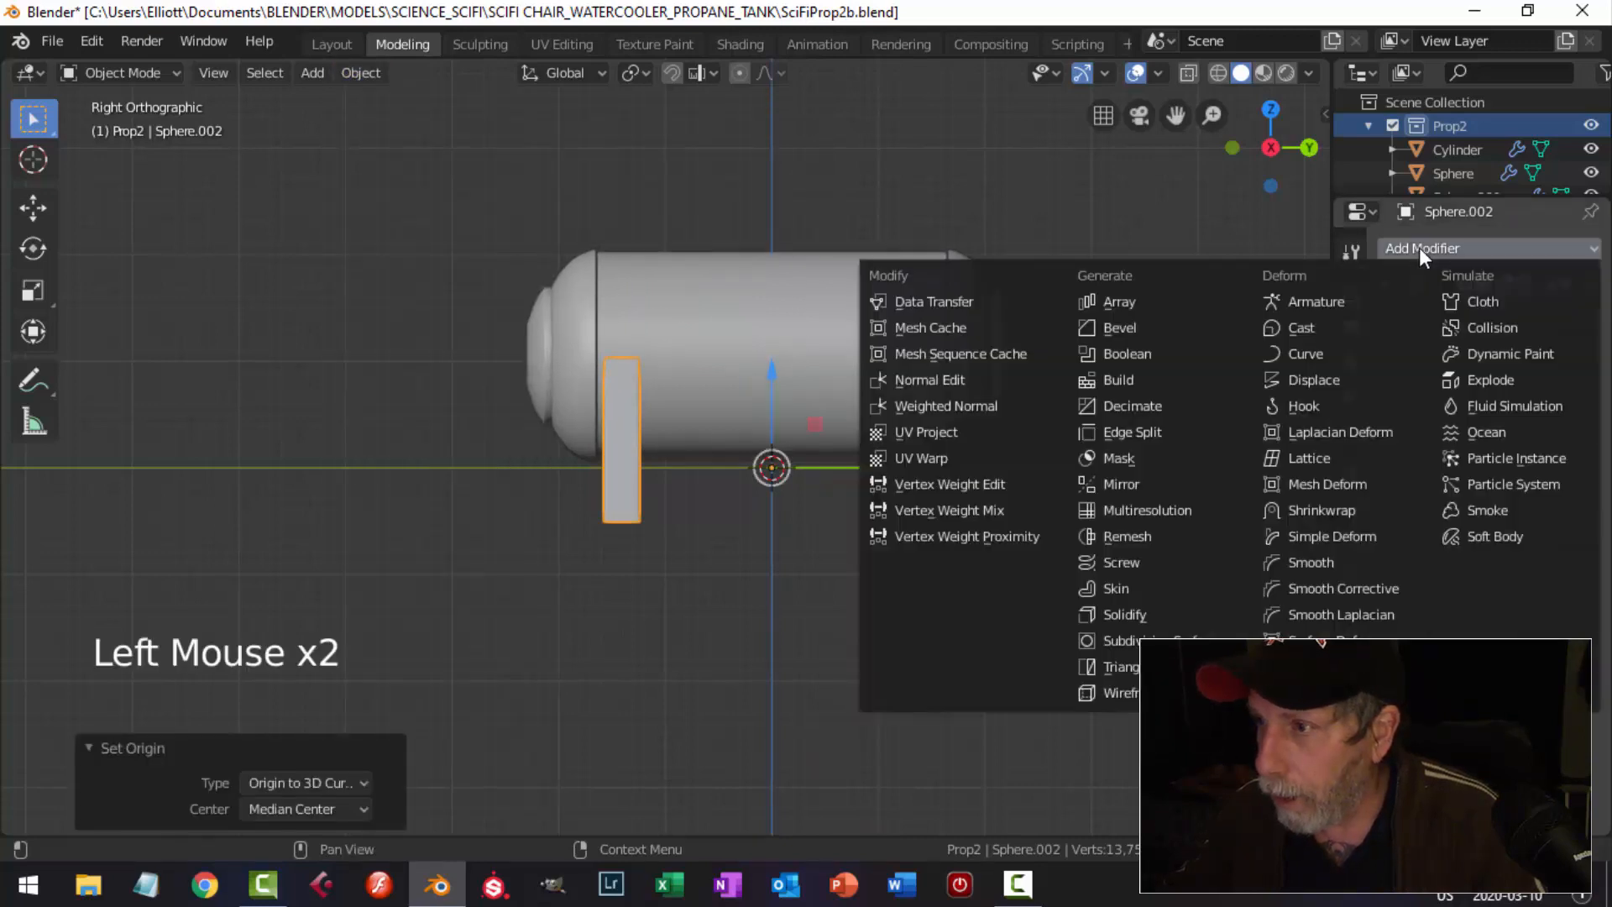
{"action": "left_click", "coordinate": [1160, 481]}
{"action": "left_click", "coordinate": [1393, 446]}
{"action": "left_click", "coordinate": [1393, 420]}
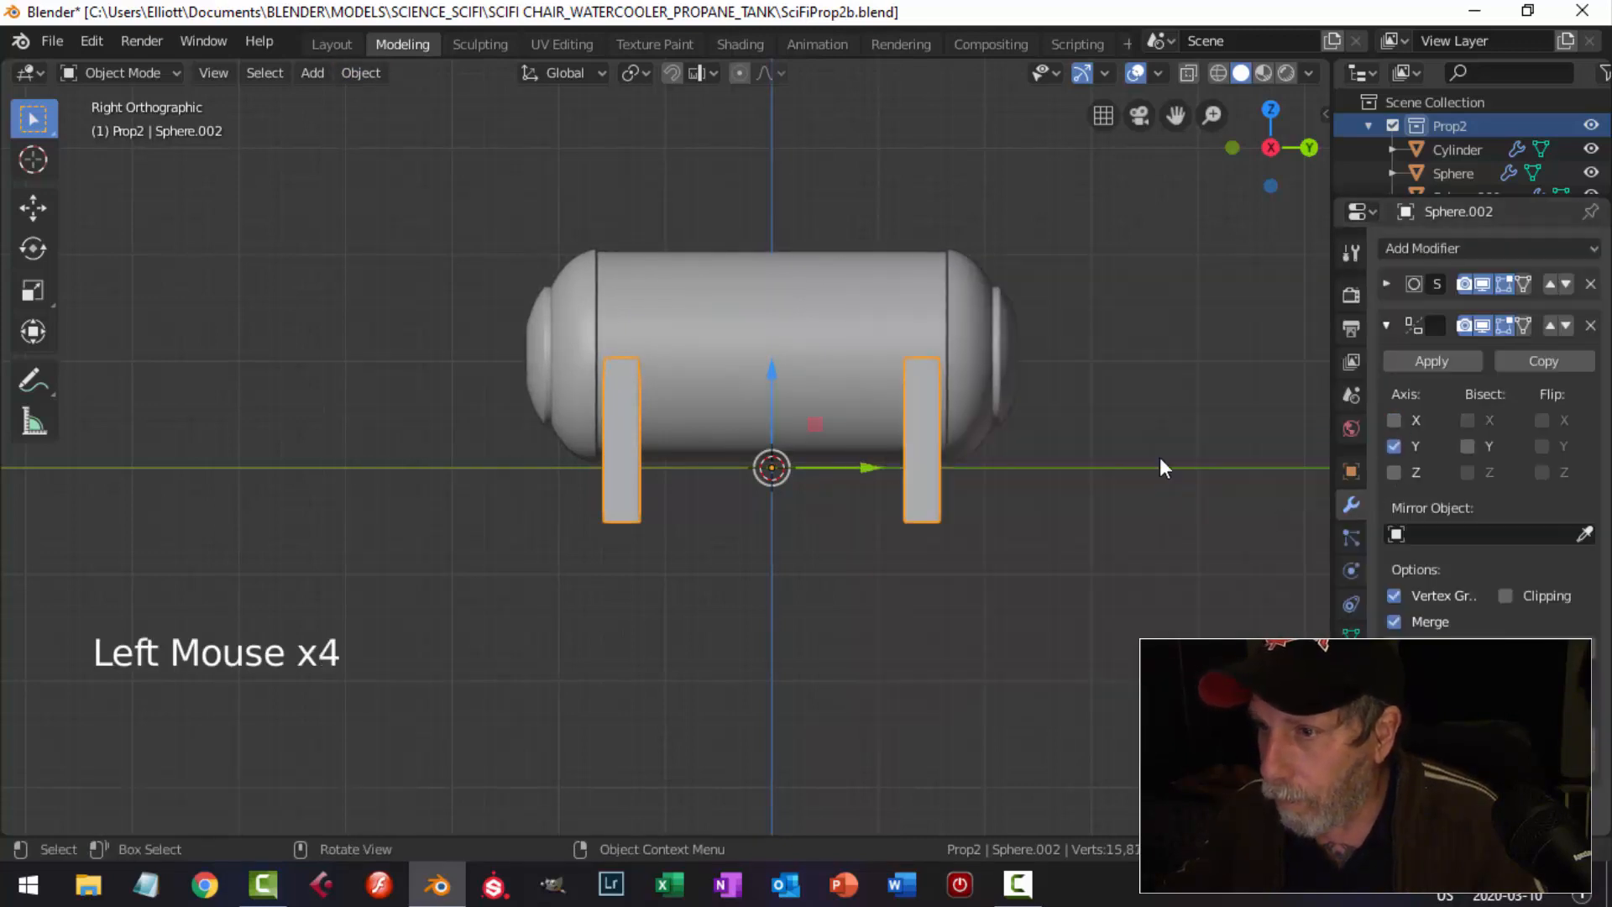
{"action": "key", "text": "alt+a"}
{"action": "middle_click_drag", "start_coordinate": [991, 450], "coordinate": [995, 527]}
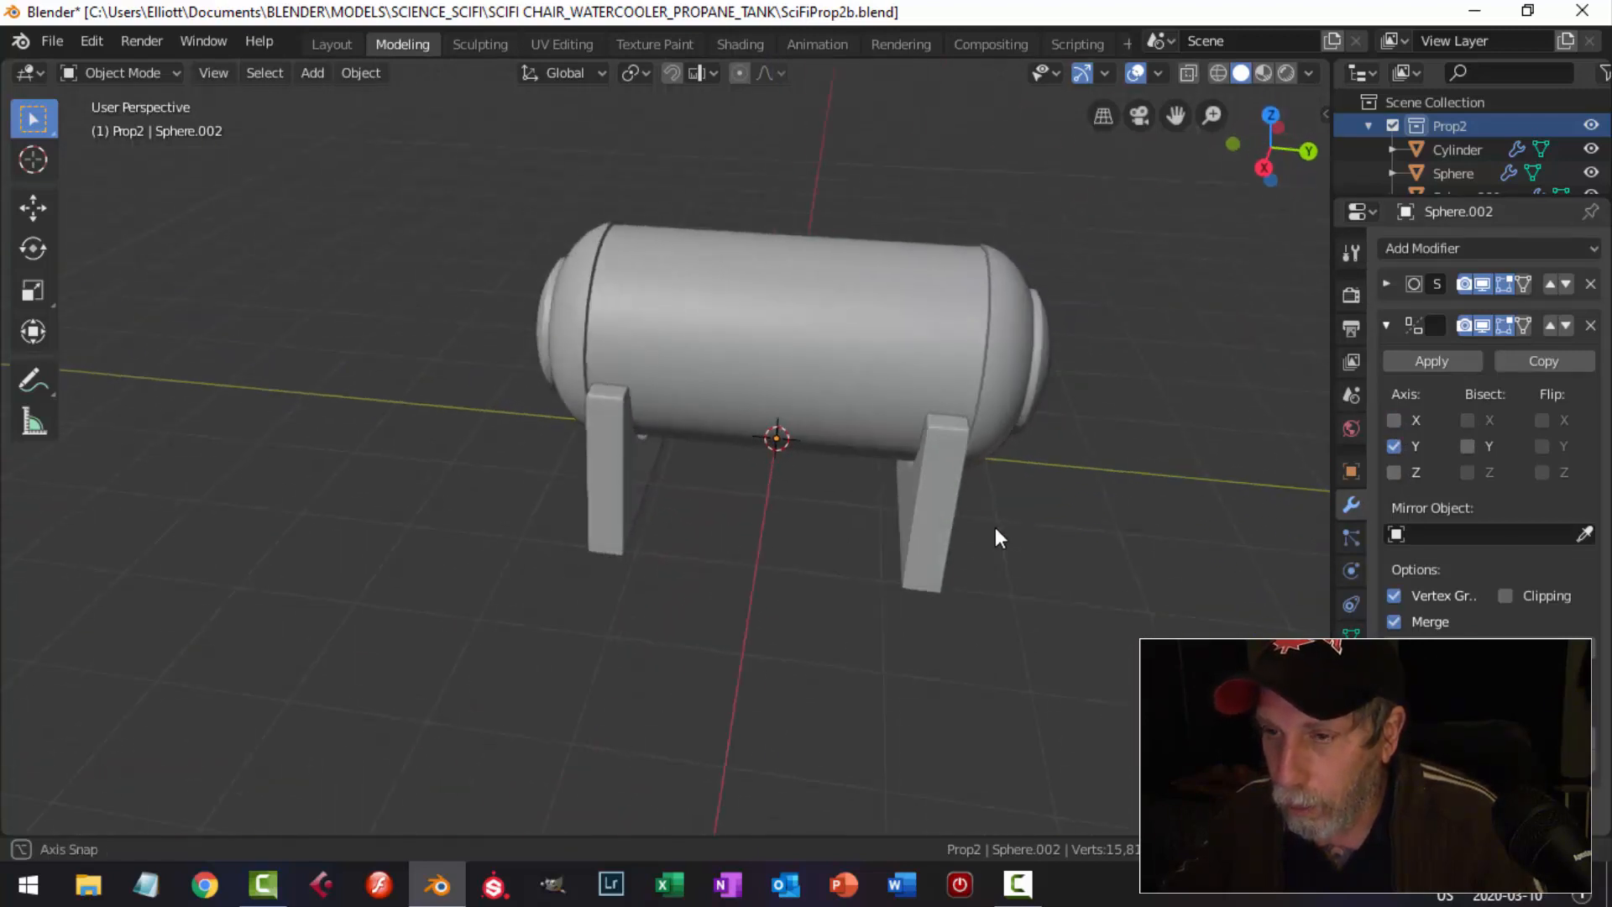
{"action": "scroll", "coordinate": [863, 502], "scroll_direction": "down", "scroll_amount": 2}
{"action": "middle_click_drag", "start_coordinate": [863, 502], "coordinate": [735, 501]}
{"action": "scroll", "coordinate": [794, 527], "scroll_direction": "up", "scroll_amount": 2}
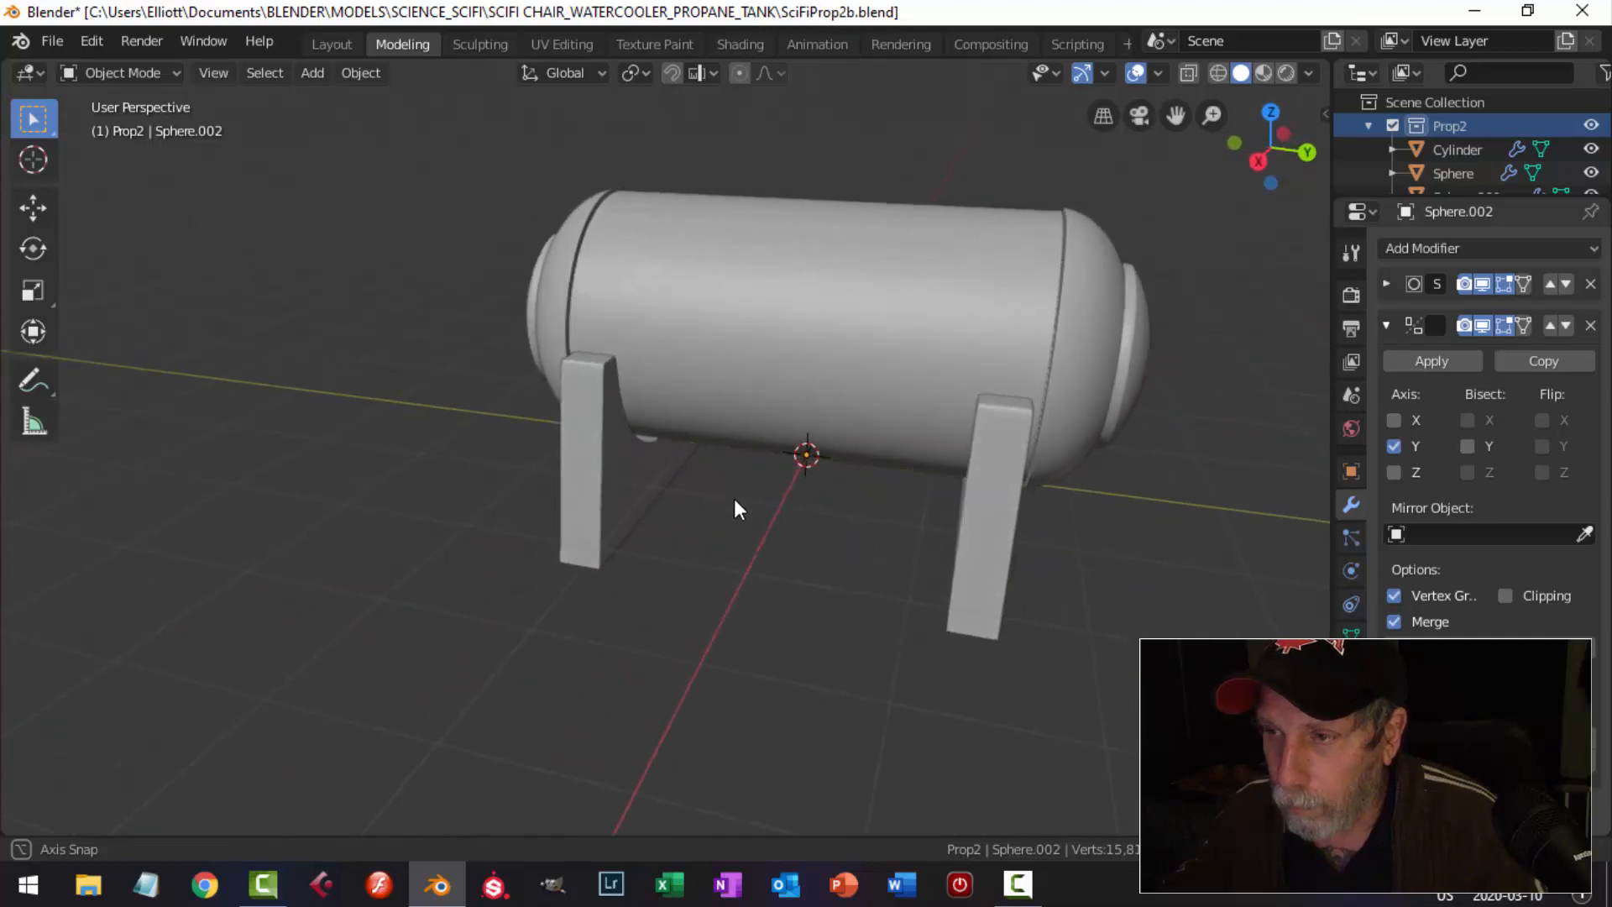
Add a loop cut around the tank's cylinder body and slide it close to the dome seam beside the first stand.
{"action": "left_click", "coordinate": [664, 369]}
{"action": "middle_click_drag", "start_coordinate": [663, 369], "coordinate": [668, 365]}
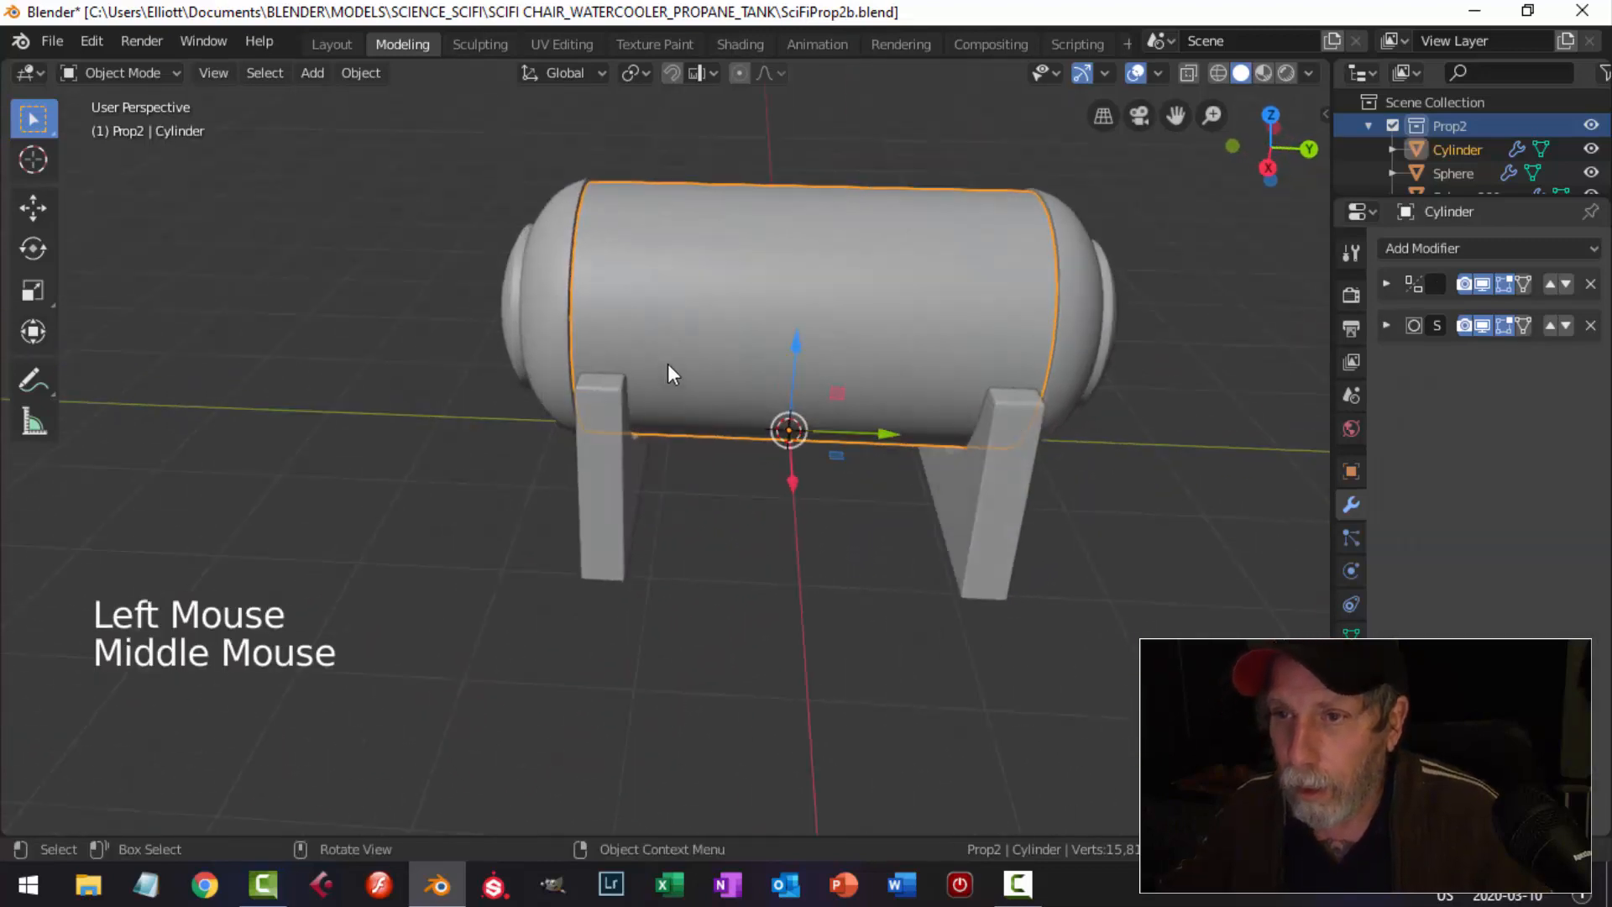
{"action": "key", "text": "Tab"}
{"action": "scroll", "coordinate": [603, 249], "scroll_direction": "up", "scroll_amount": 2}
{"action": "middle_click_drag", "start_coordinate": [604, 248], "coordinate": [617, 292], "text": "shift"}
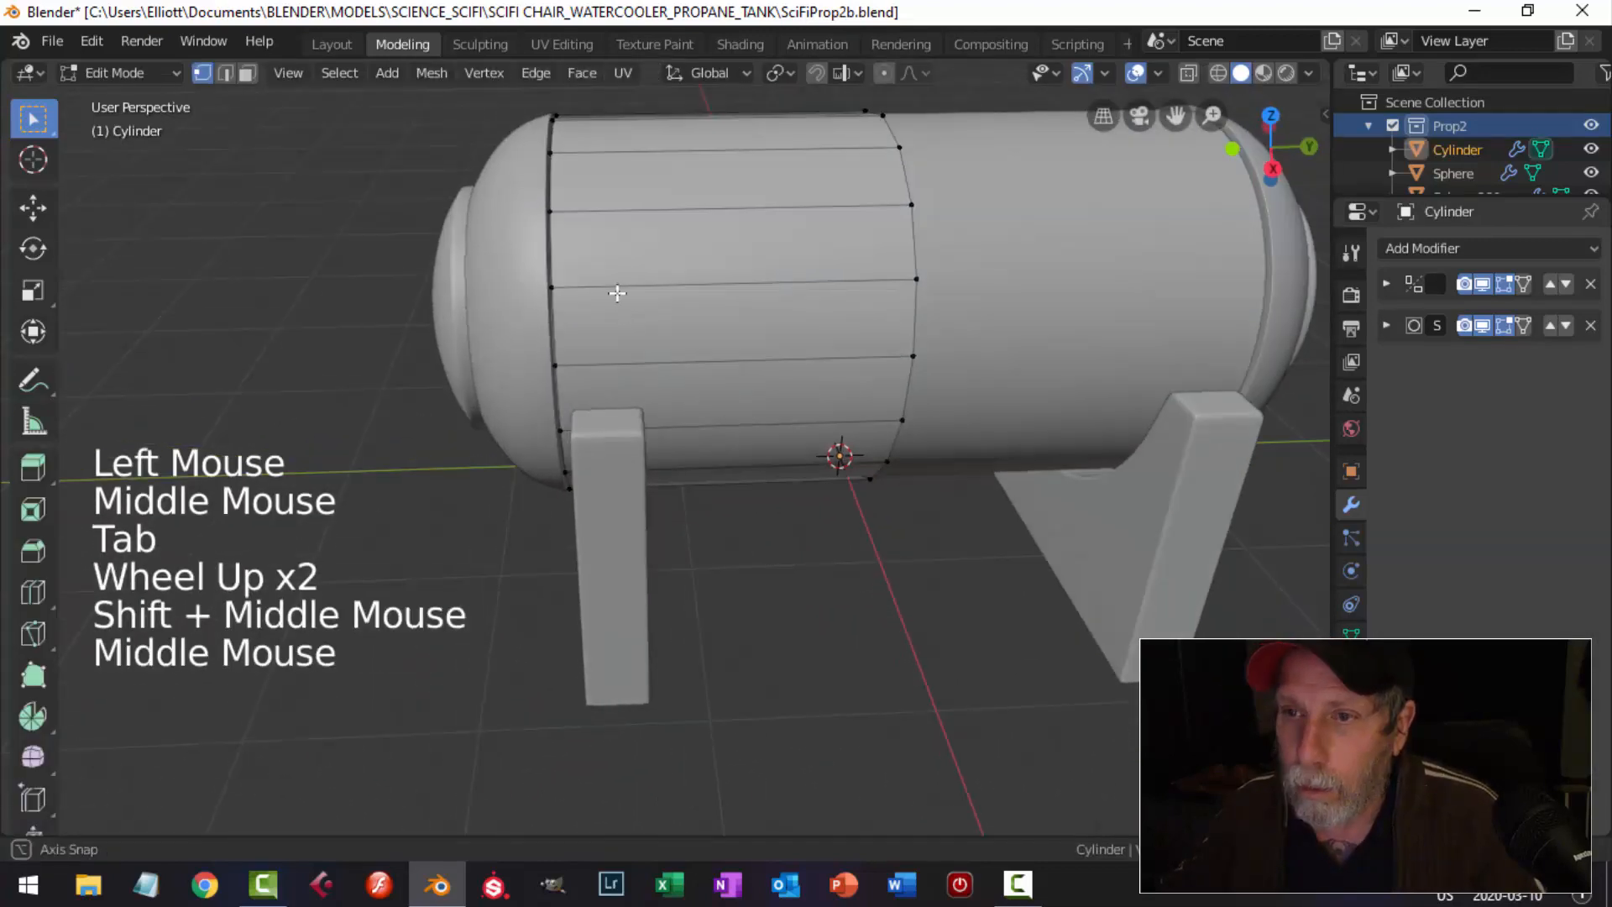
{"action": "key", "text": "ctrl+r"}
{"action": "left_click", "coordinate": [601, 223]}
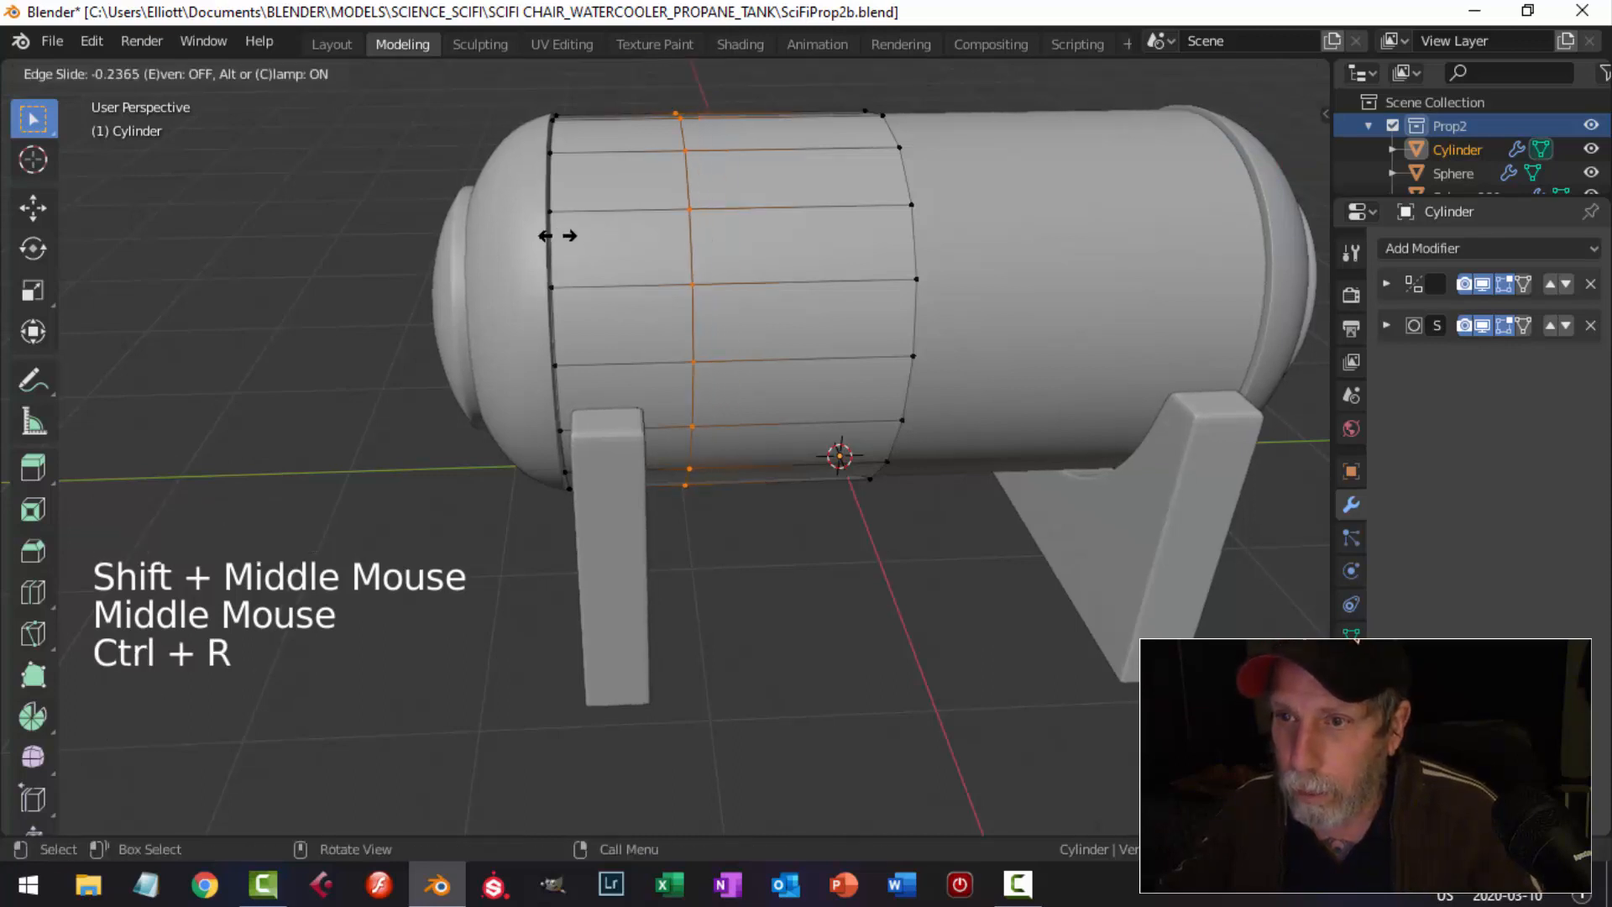
{"action": "left_click", "coordinate": [440, 244]}
Extrude the narrow face ring beside the dome seam and fatten it outward along its normals into a raised band.
{"action": "key", "text": "alt+a"}
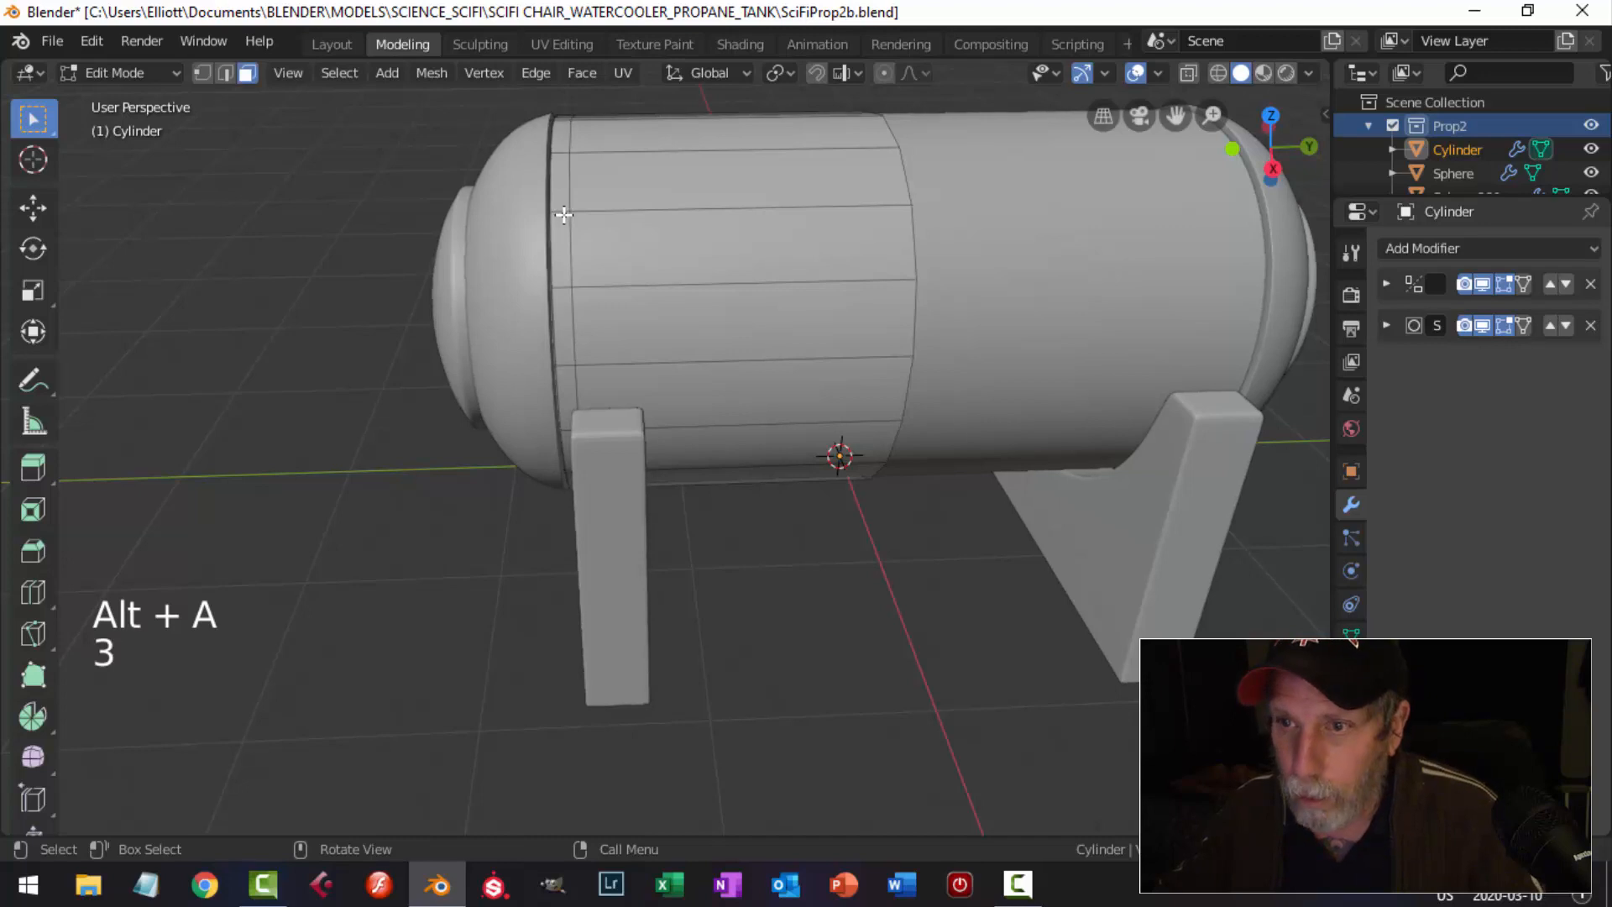
{"action": "left_click", "coordinate": [564, 215], "text": "alt+shift"}
{"action": "middle_click_drag", "start_coordinate": [563, 215], "coordinate": [716, 276]}
{"action": "key", "text": "e"}
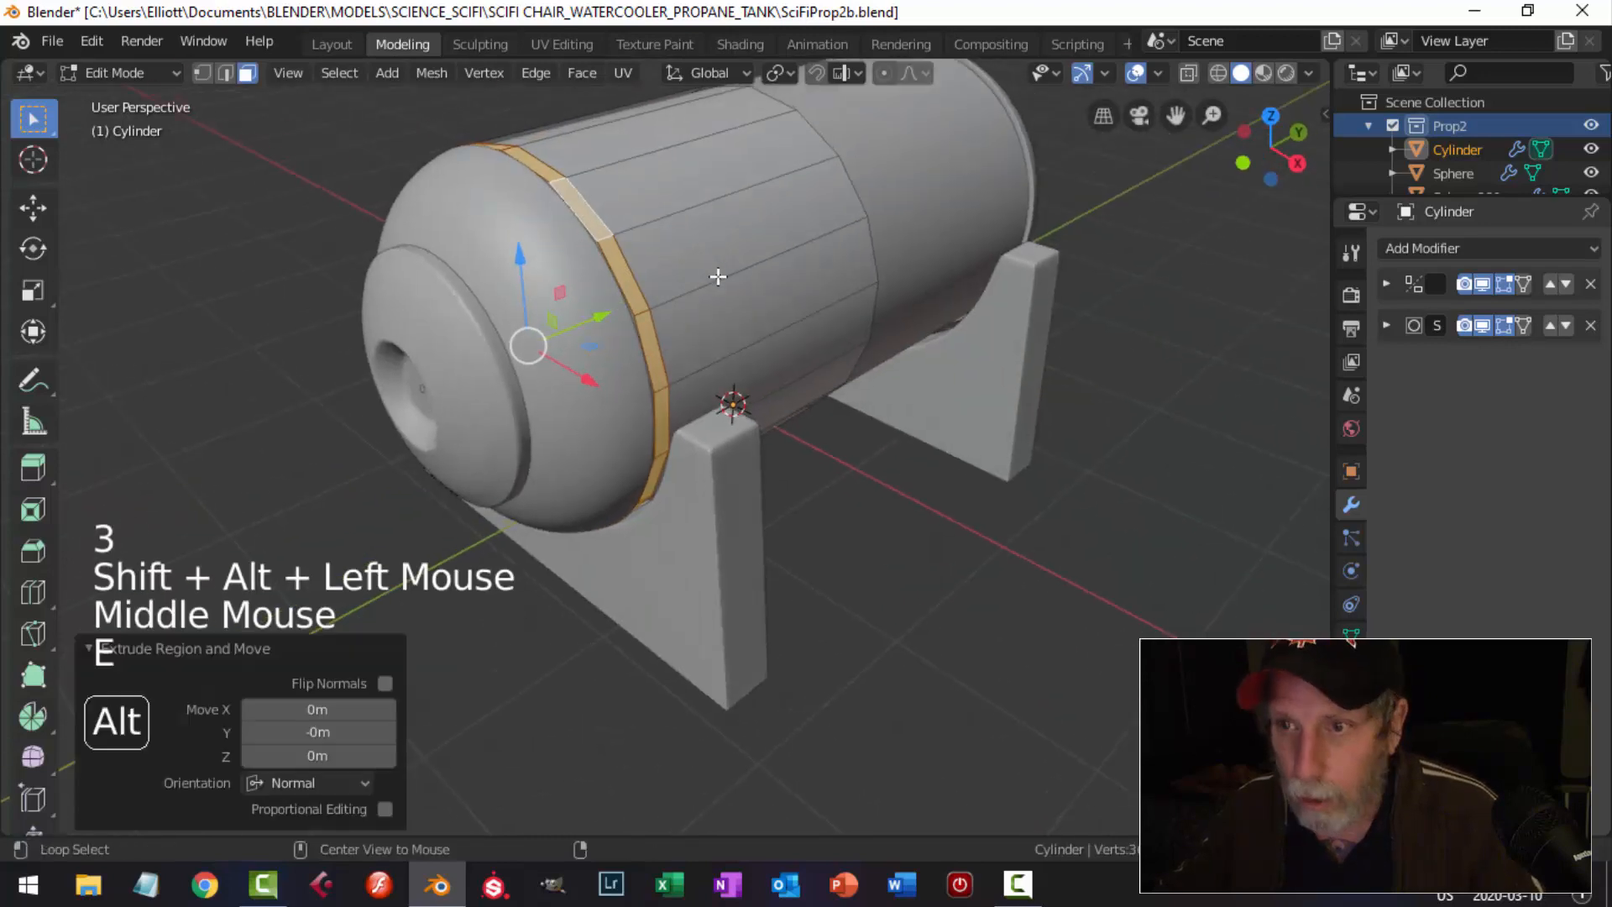
{"action": "key", "text": "alt+s"}
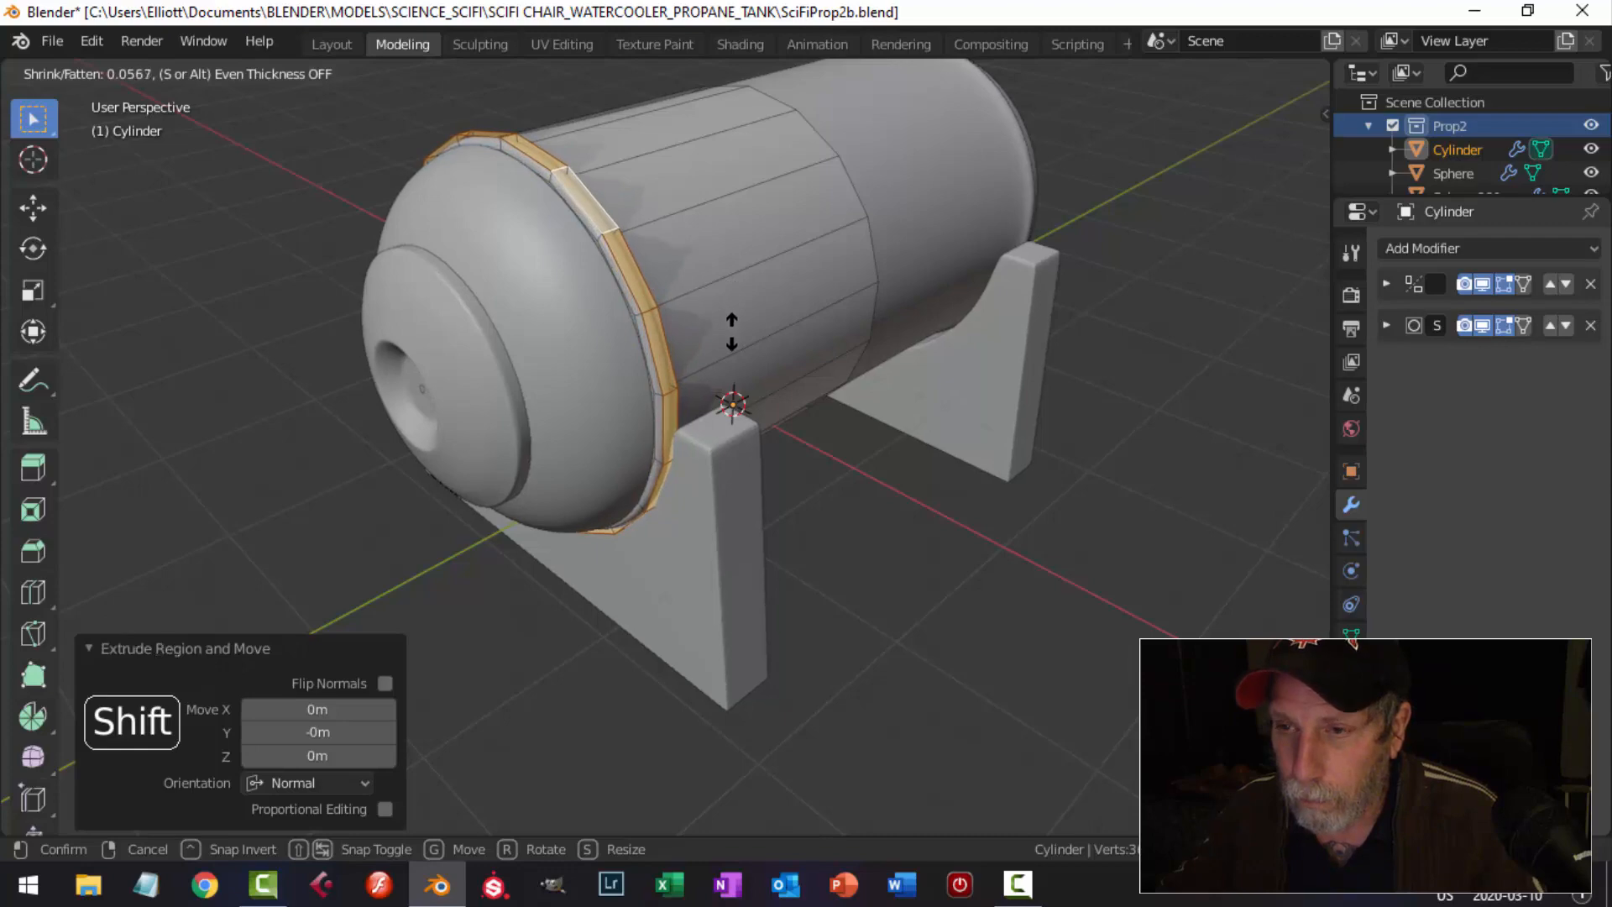
{"action": "left_click", "coordinate": [731, 331]}
{"action": "key", "text": "alt+a"}
Add two loop cuts around the raised band and slide them toward opposite edges, with factors of about -0.91 and 0.64.
{"action": "middle_click_drag", "start_coordinate": [741, 288], "coordinate": [647, 320]}
{"action": "scroll", "coordinate": [574, 288], "scroll_direction": "up", "scroll_amount": 2}
{"action": "middle_click_drag", "start_coordinate": [534, 215], "coordinate": [518, 213]}
{"action": "key", "text": "ctrl+r"}
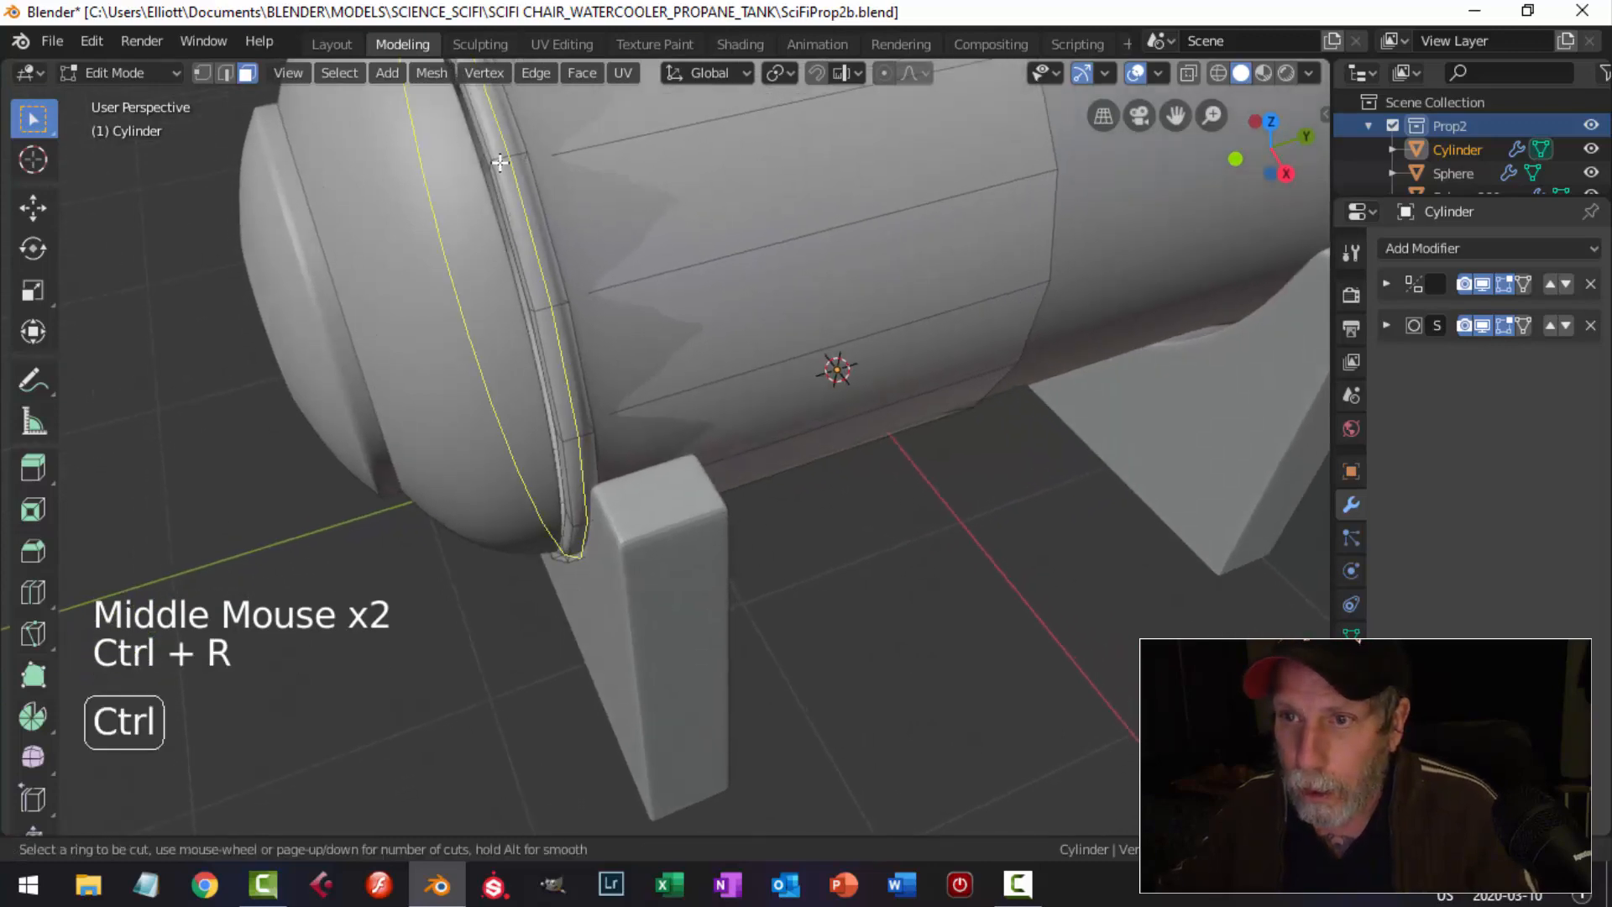
{"action": "left_click", "coordinate": [506, 162]}
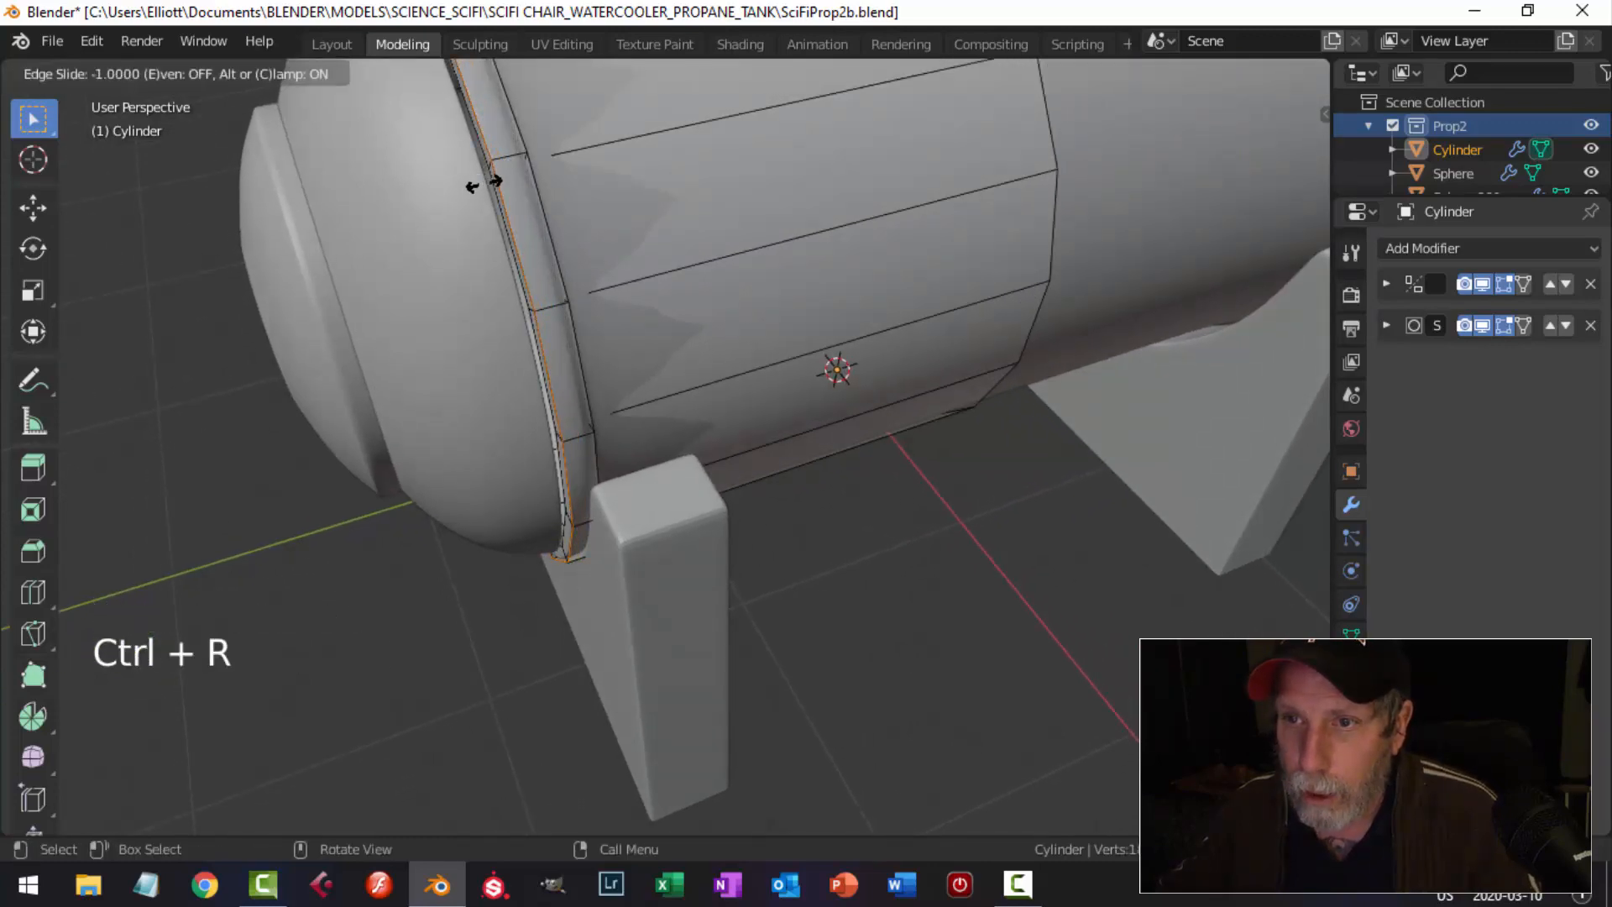
{"action": "left_click", "coordinate": [504, 166]}
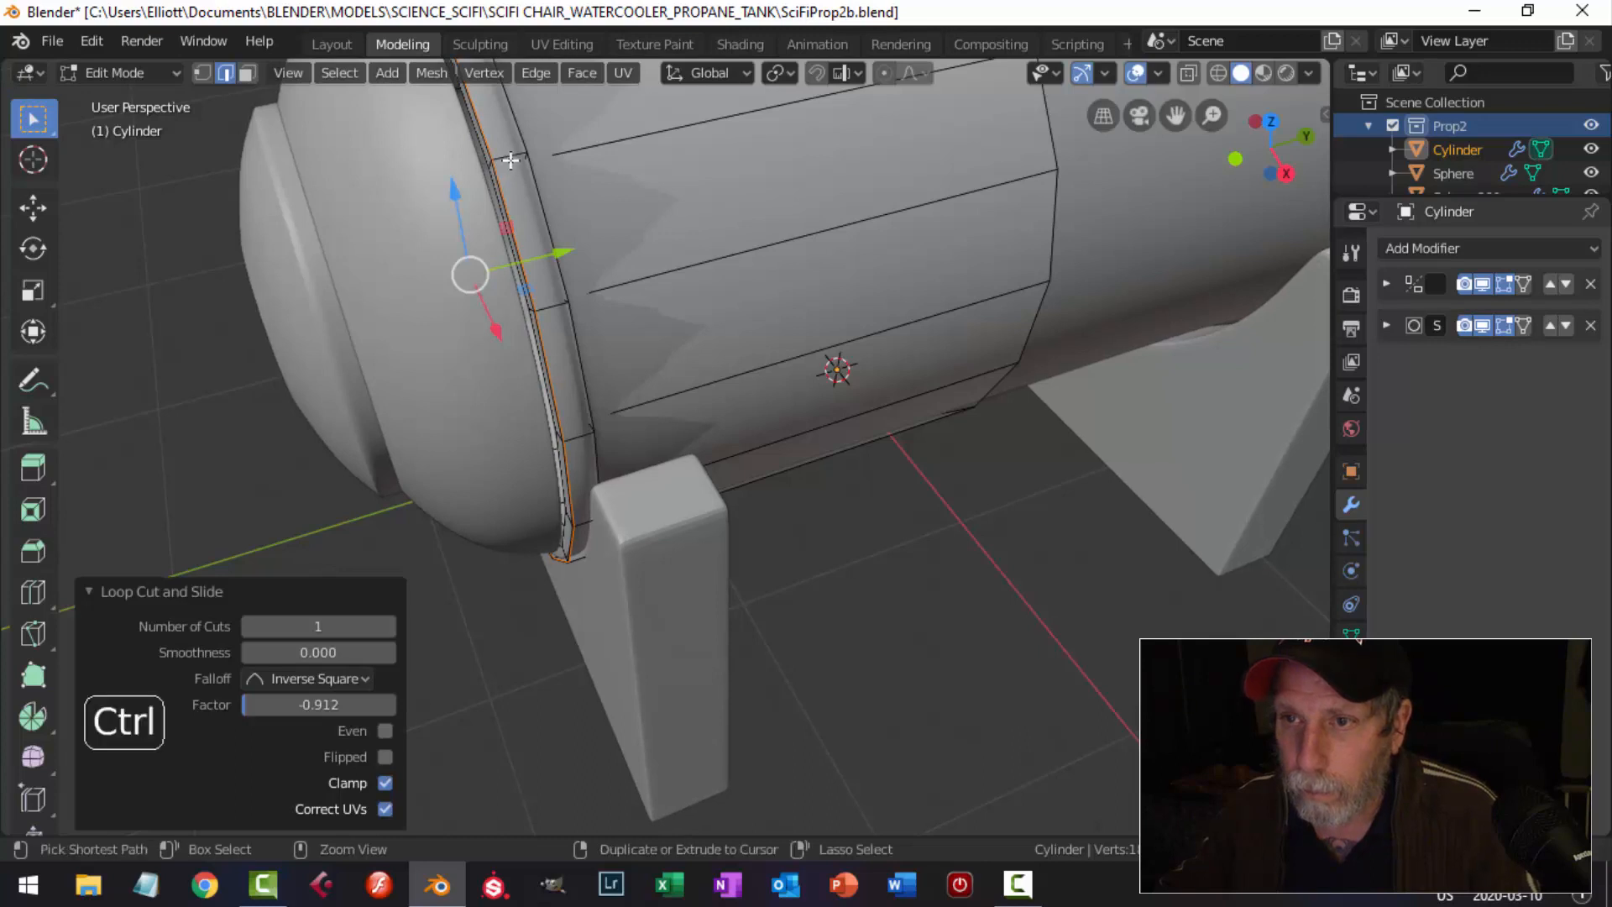
{"action": "key", "text": "ctrl+r"}
{"action": "left_click", "coordinate": [510, 159]}
{"action": "left_click", "coordinate": [520, 155]}
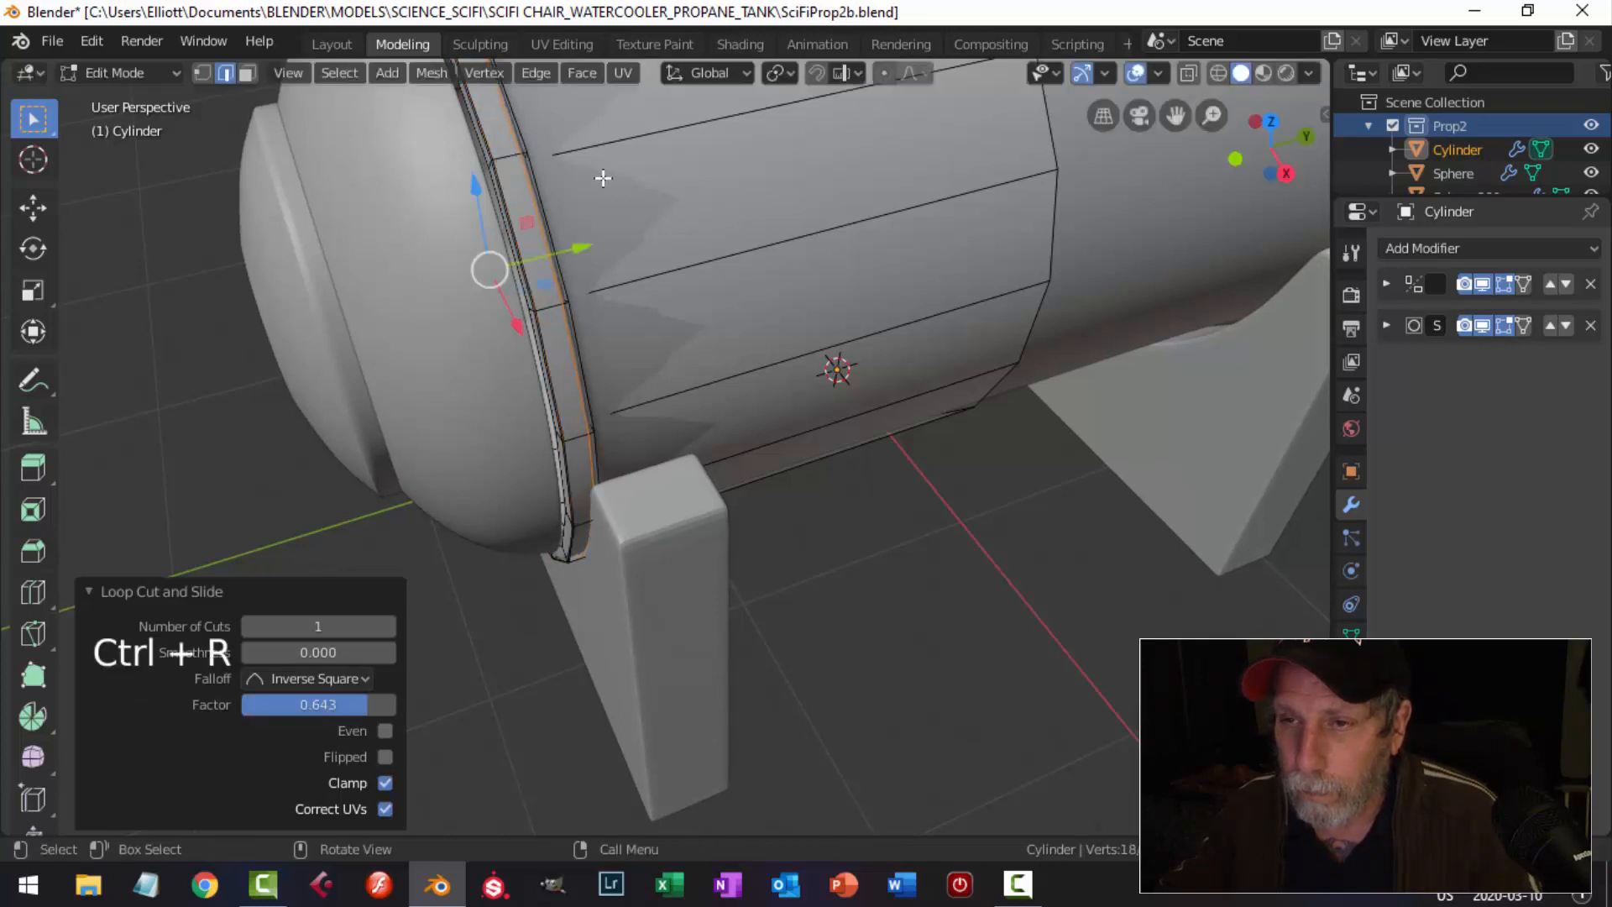
Add a loop cut around the cylinder body, slide it tight against the raised band with factor -0.975, and leave Edit Mode.
{"action": "scroll", "coordinate": [603, 178], "scroll_direction": "down", "scroll_amount": 1}
{"action": "middle_click_drag", "start_coordinate": [603, 179], "coordinate": [571, 217]}
{"action": "key", "text": "ctrl+r"}
{"action": "left_click", "coordinate": [570, 219]}
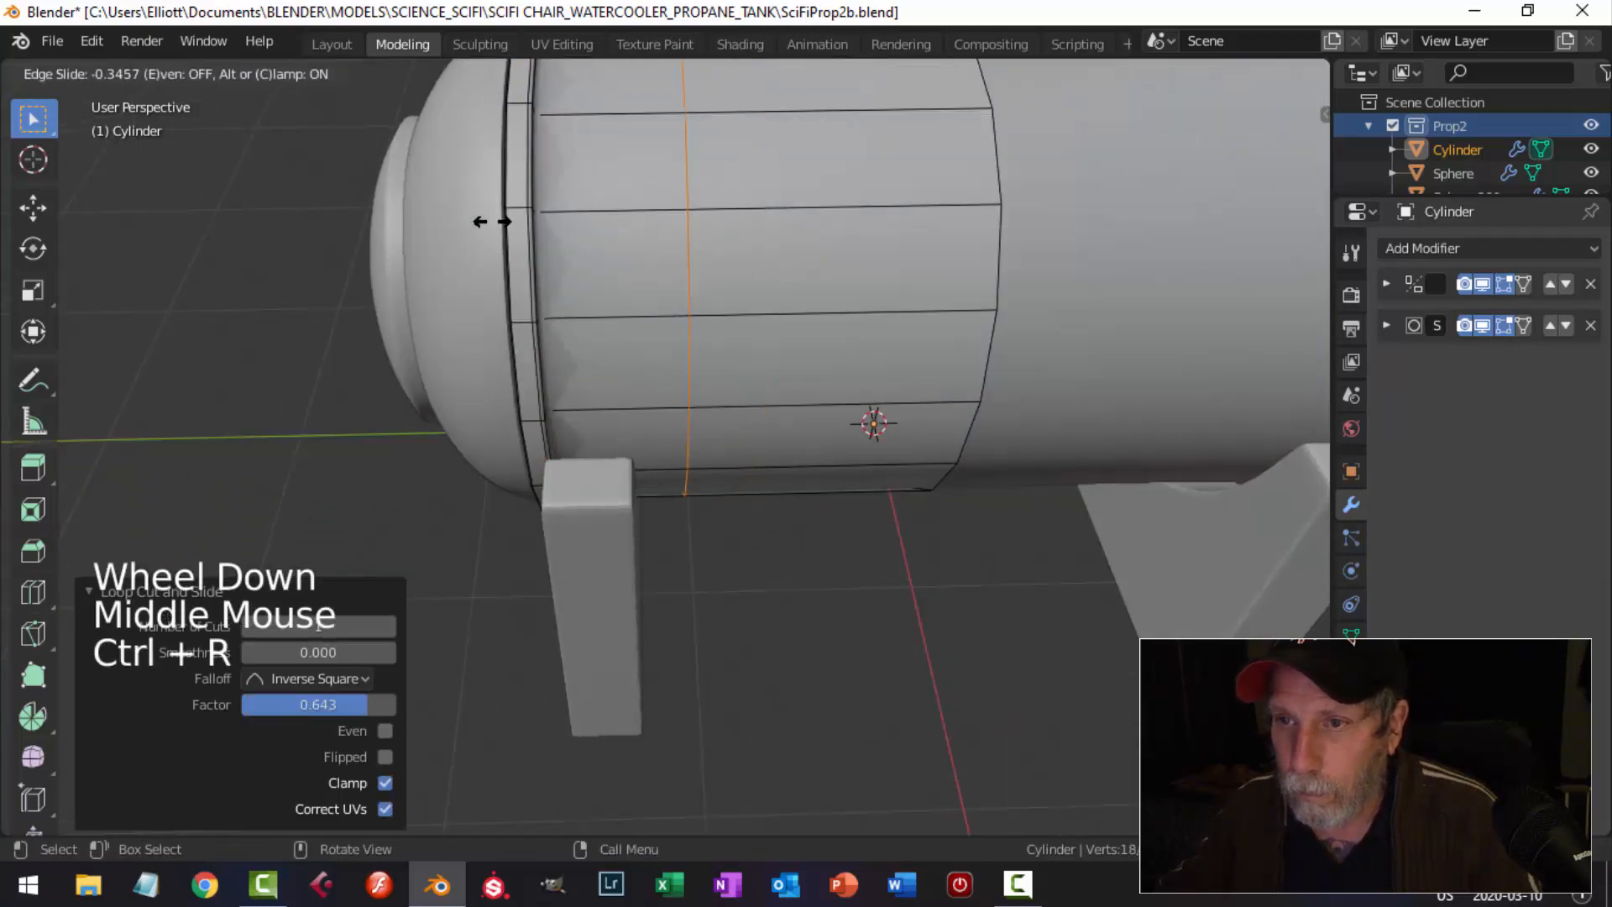
{"action": "left_click", "coordinate": [347, 225]}
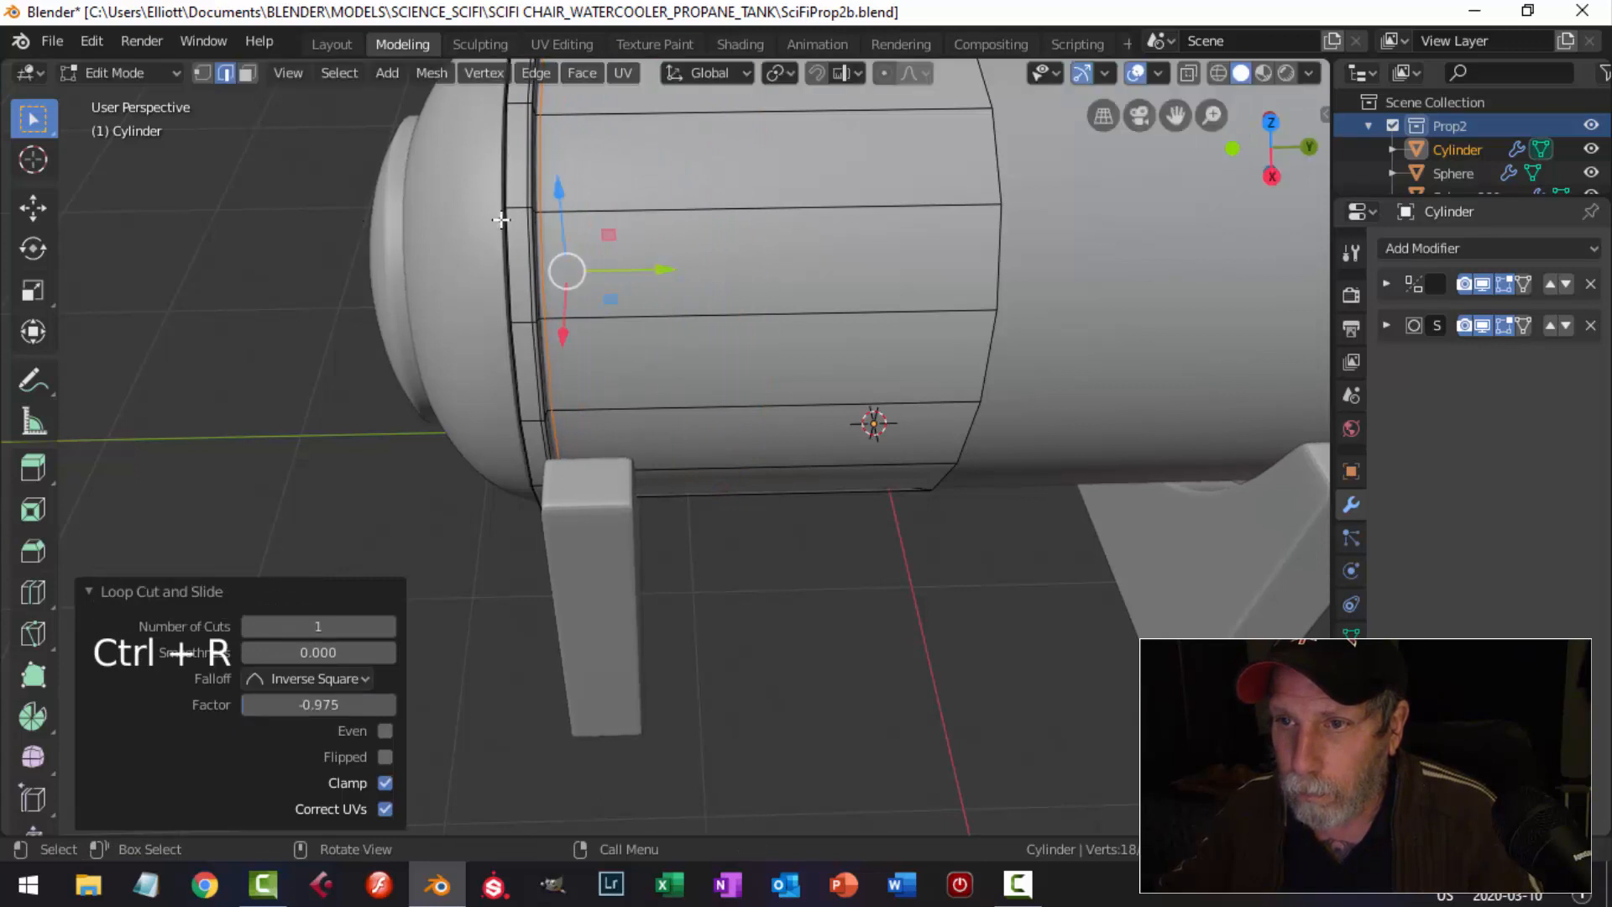
{"action": "key", "text": "Tab"}
{"action": "middle_click_drag", "start_coordinate": [565, 266], "coordinate": [672, 215]}
{"action": "key", "text": "alt+a"}
{"action": "scroll", "coordinate": [621, 239], "scroll_direction": "down", "scroll_amount": 2}
{"action": "scroll", "coordinate": [676, 277], "scroll_direction": "up", "scroll_amount": 1}
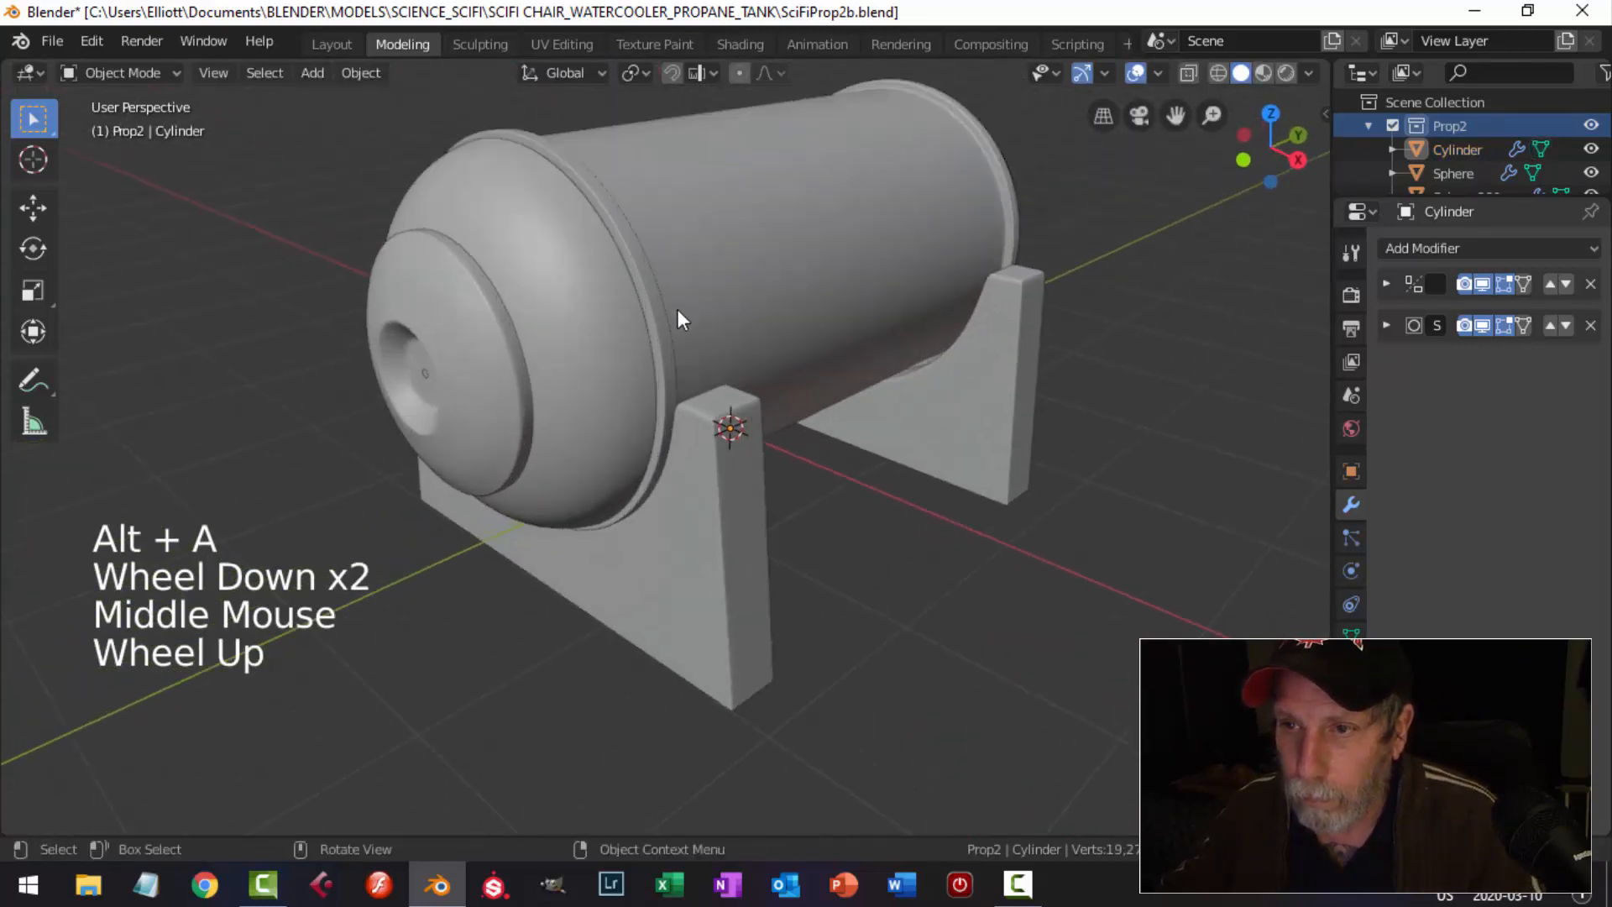
Select both dome end pieces and shift all their geometry slightly along Y toward the tank body.
{"action": "middle_click_drag", "start_coordinate": [678, 309], "coordinate": [551, 289]}
{"action": "left_click", "coordinate": [455, 319]}
{"action": "left_click", "coordinate": [457, 304], "text": "shift"}
{"action": "middle_click_drag", "start_coordinate": [457, 304], "coordinate": [592, 319]}
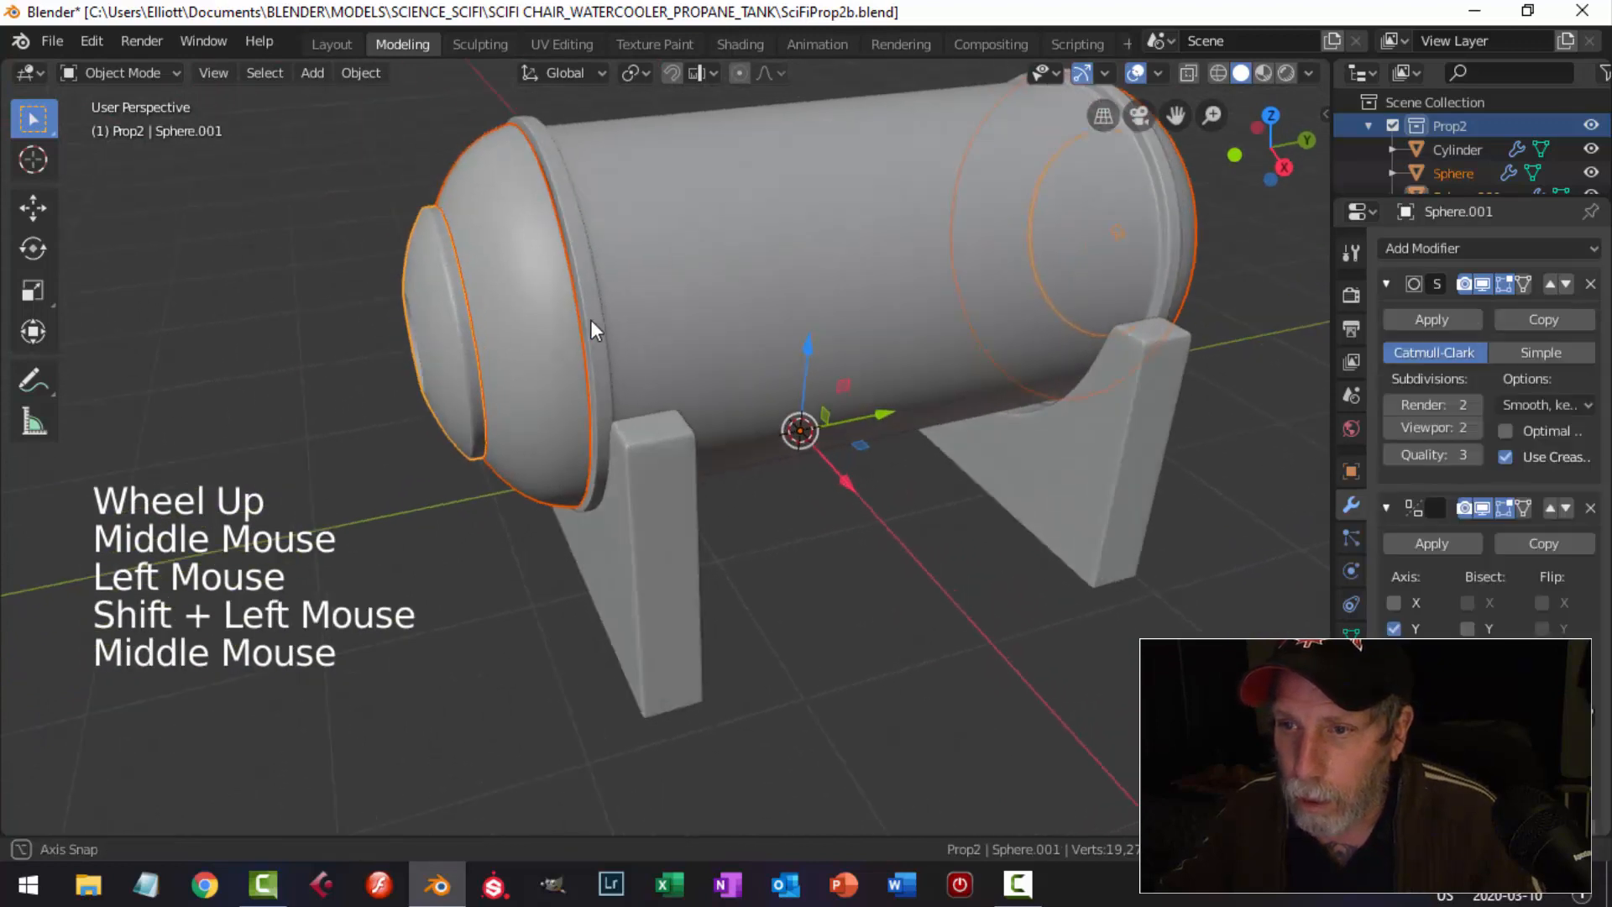
{"action": "key", "text": "Tab"}
{"action": "key", "text": "a"}
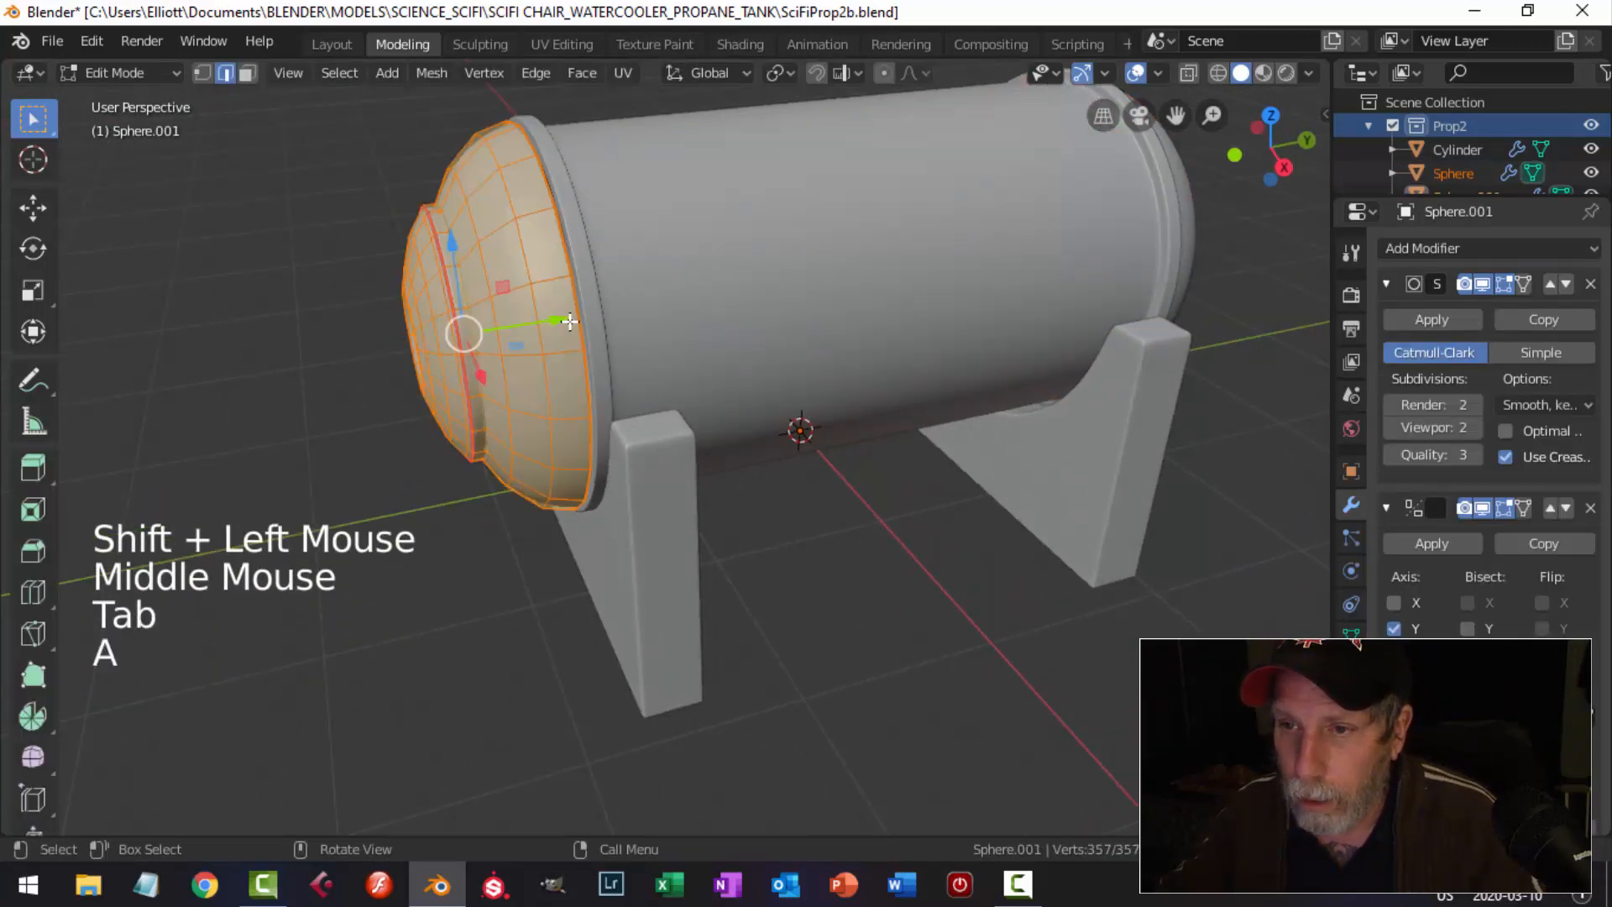
{"action": "left_click", "coordinate": [638, 317]}
{"action": "key", "text": "alt+a"}
{"action": "middle_click_drag", "start_coordinate": [657, 304], "coordinate": [584, 292]}
{"action": "key", "text": "Tab"}
{"action": "key", "text": "alt+a"}
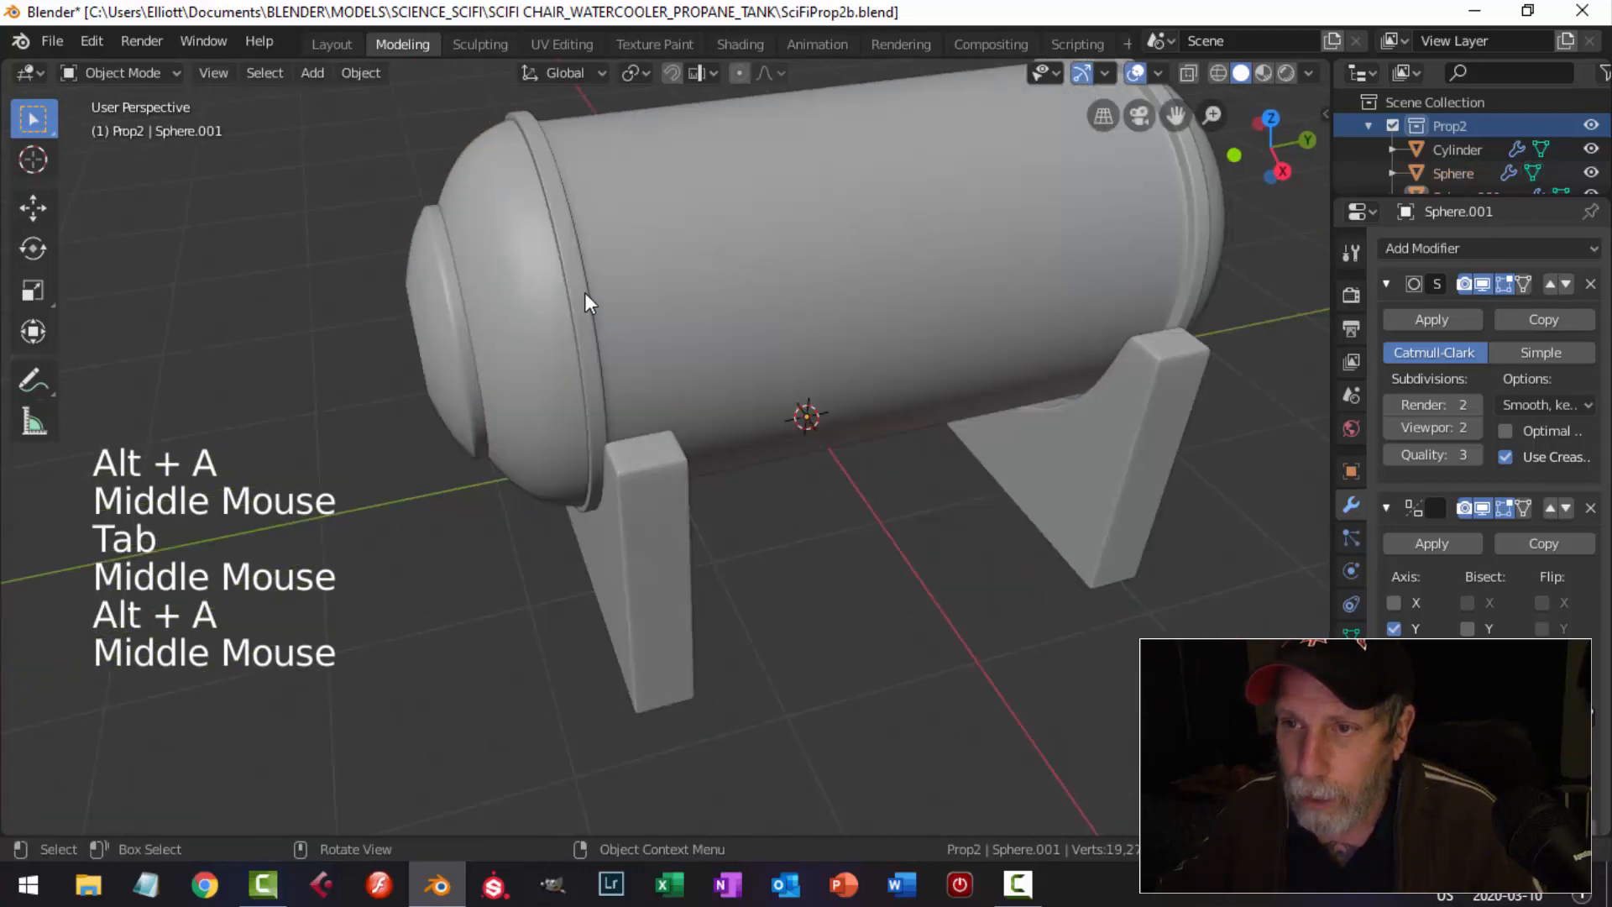
Select the raised band's outer face loops and fatten them further outward along their normals.
{"action": "left_click", "coordinate": [586, 289]}
{"action": "key", "text": "Tab"}
{"action": "key", "text": "alt+a"}
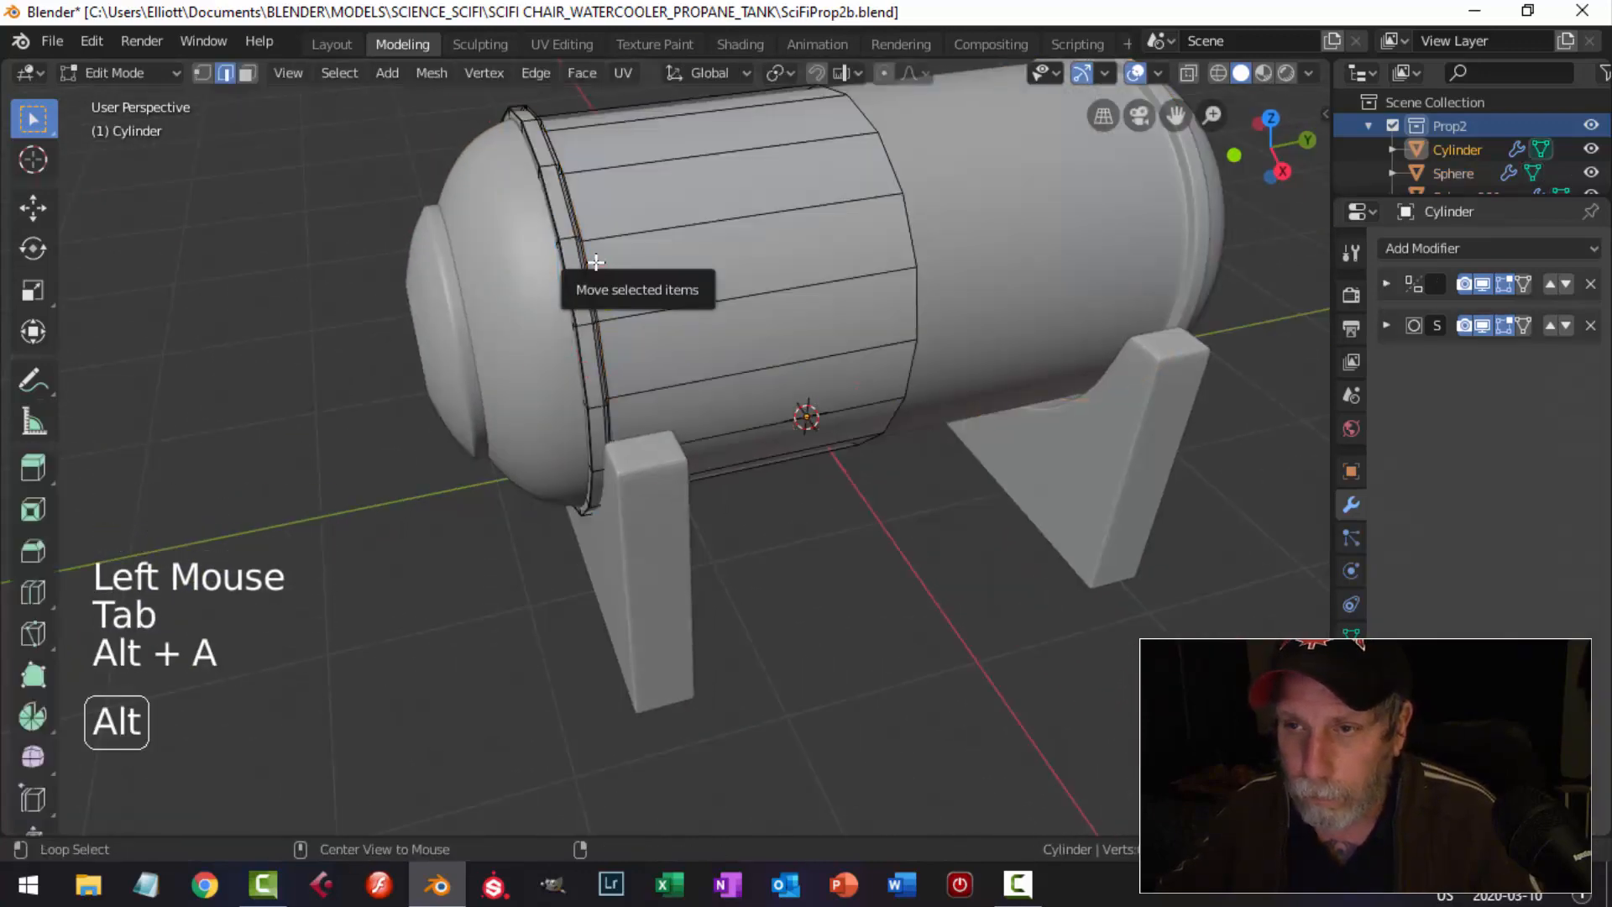
{"action": "scroll", "coordinate": [601, 259], "scroll_direction": "up", "scroll_amount": 2}
{"action": "key", "text": "3"}
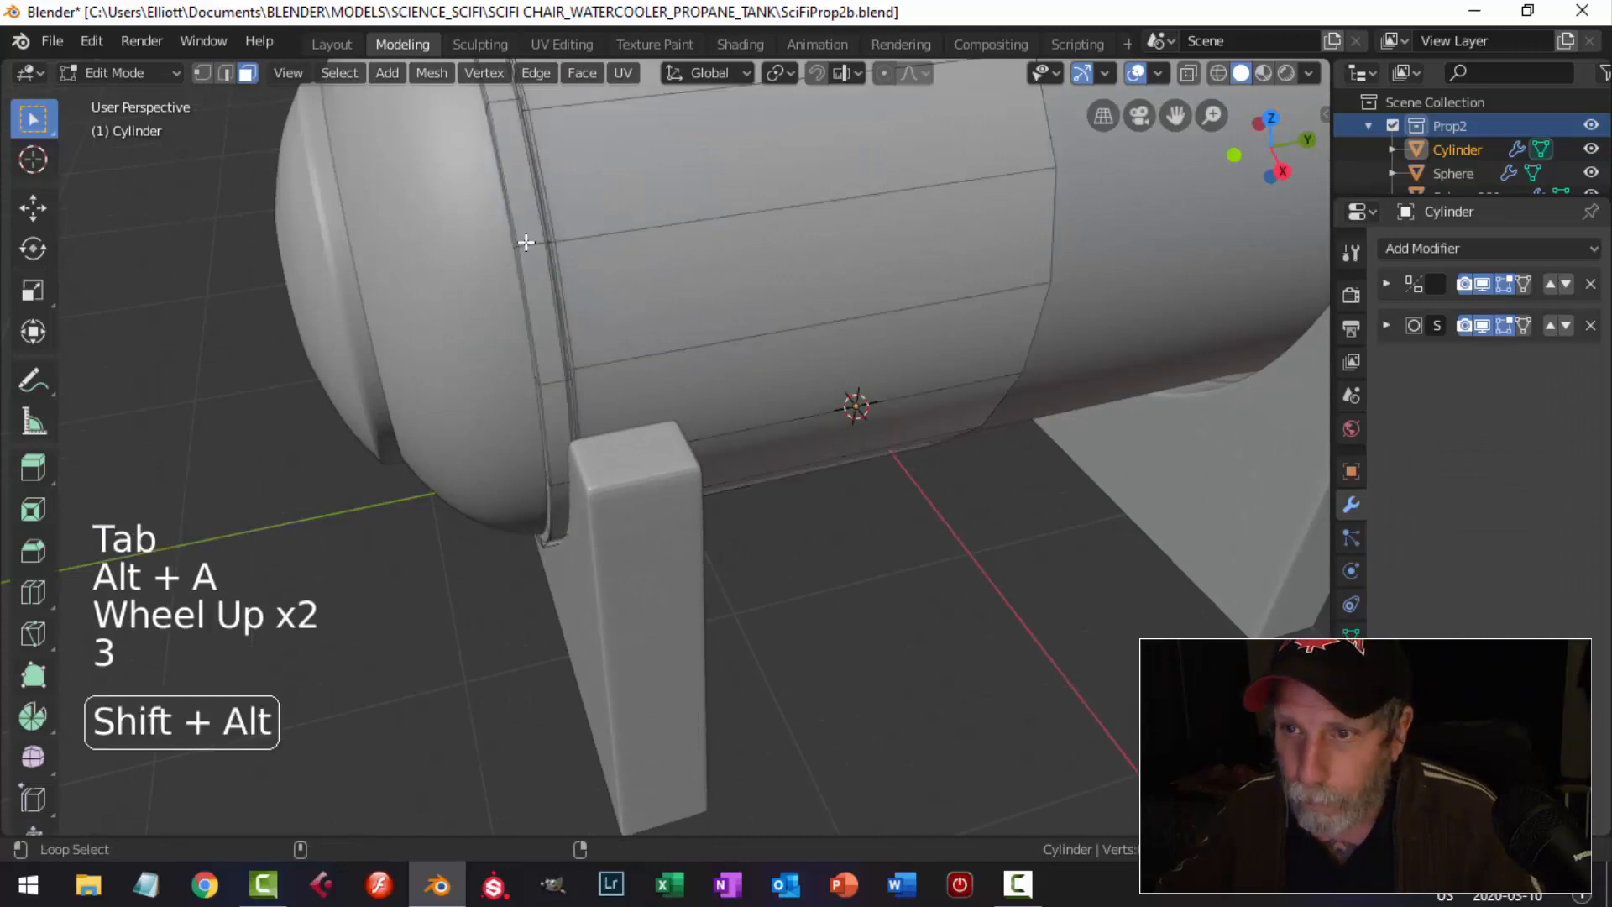
{"action": "left_click", "coordinate": [526, 242], "text": "alt+shift"}
{"action": "scroll", "coordinate": [493, 259], "scroll_direction": "down", "scroll_amount": 1}
{"action": "key", "text": "ctrl+KP_Add"}
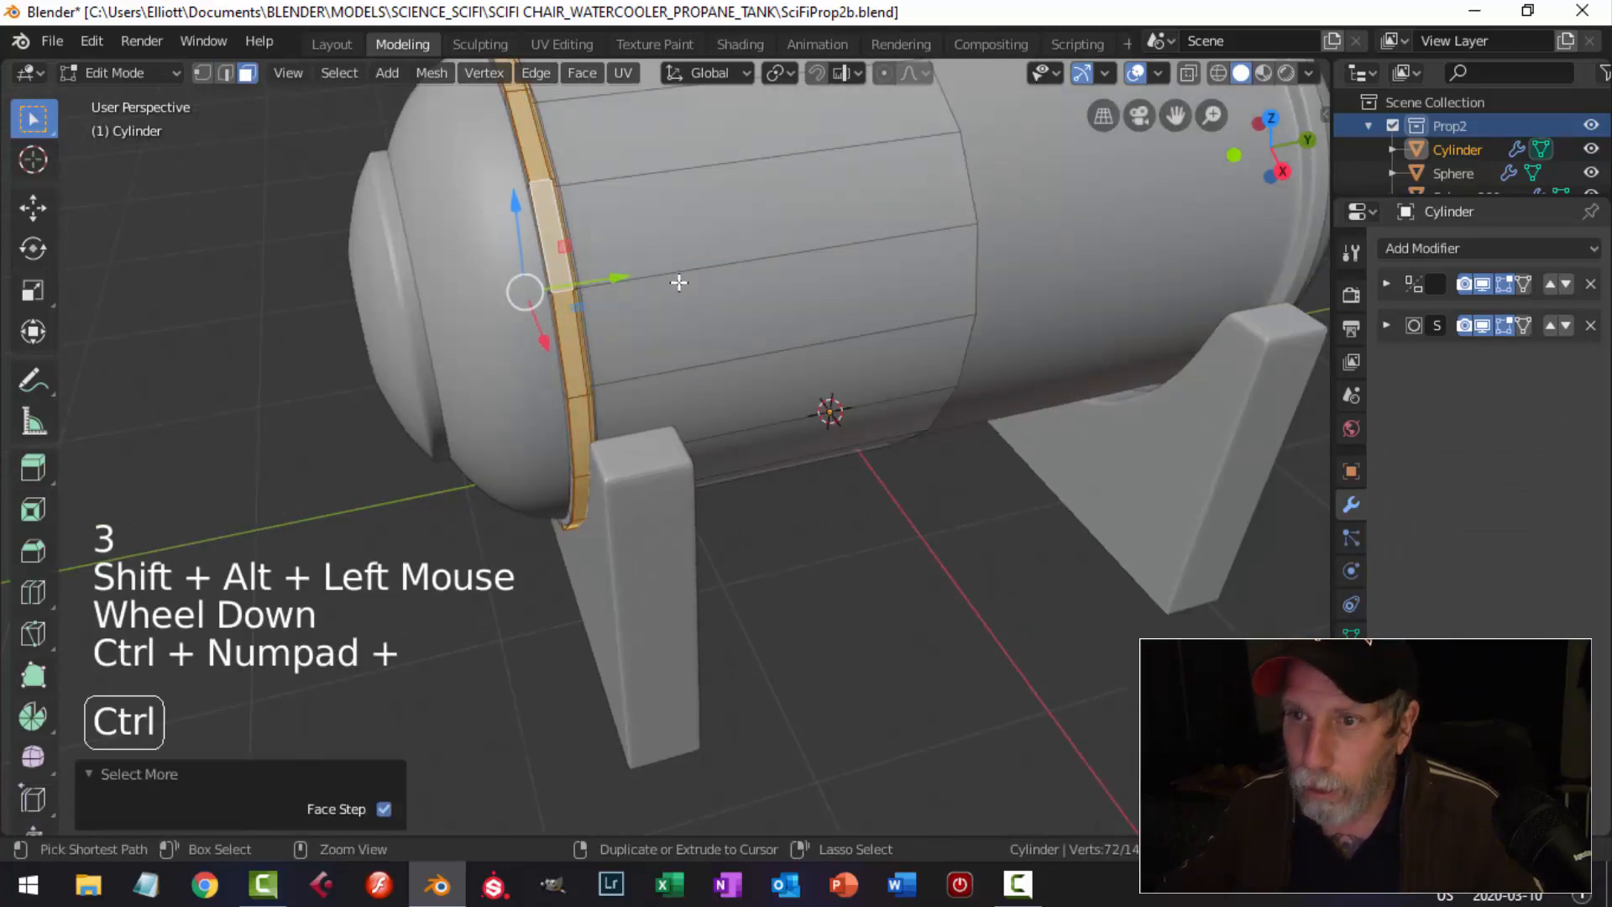
{"action": "scroll", "coordinate": [681, 281], "scroll_direction": "down", "scroll_amount": 1}
{"action": "middle_click_drag", "start_coordinate": [680, 281], "coordinate": [889, 289]}
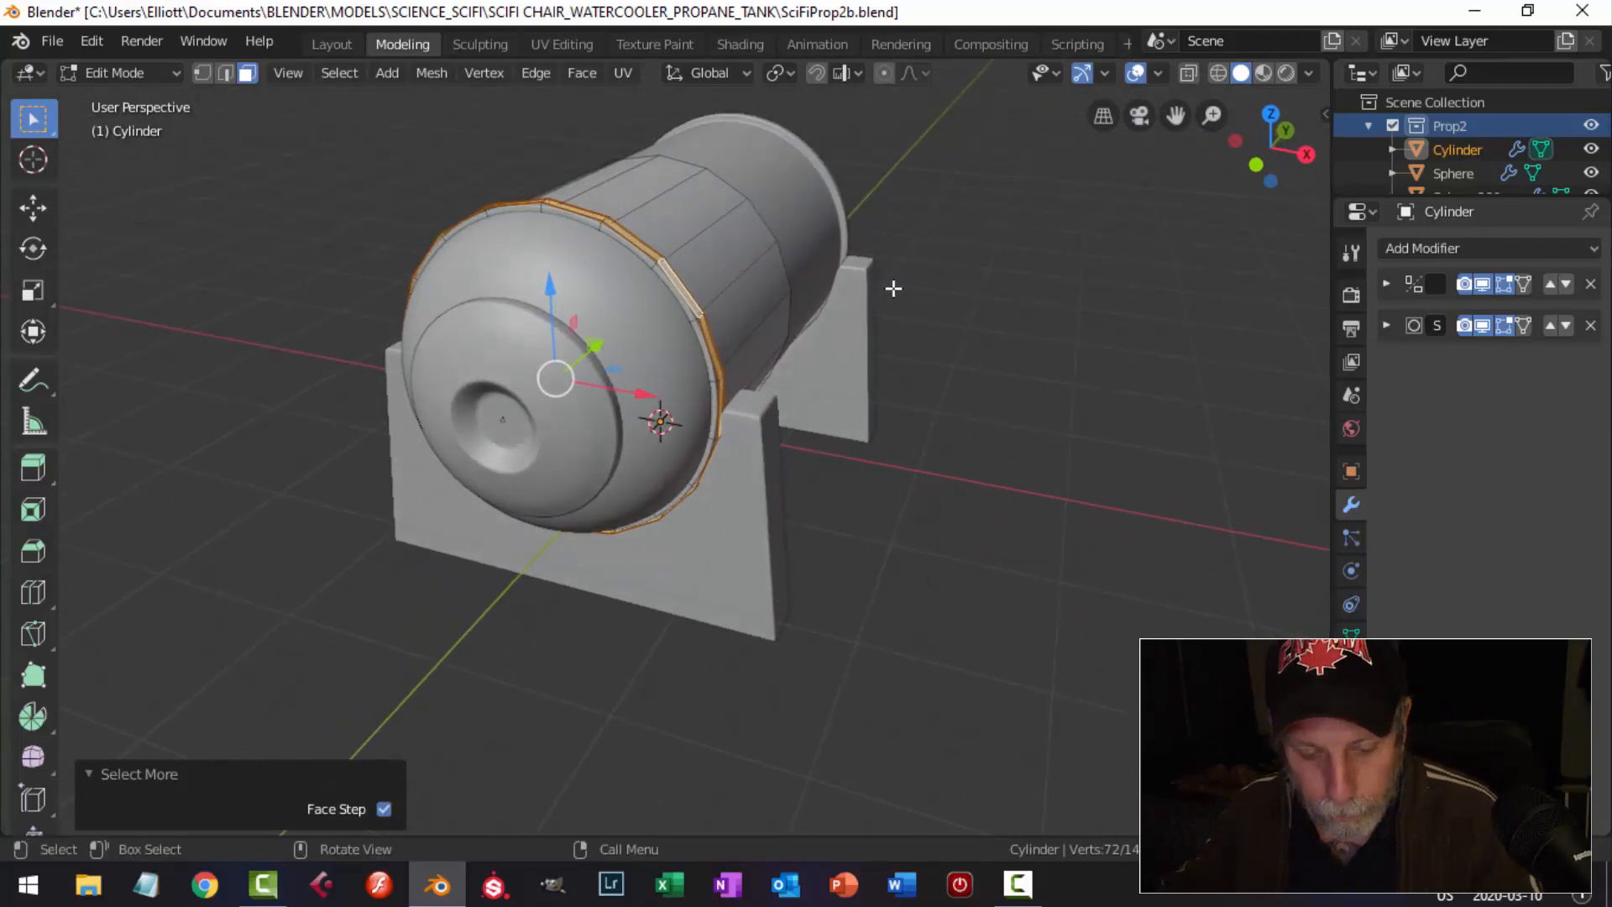
{"action": "key", "text": "alt+s"}
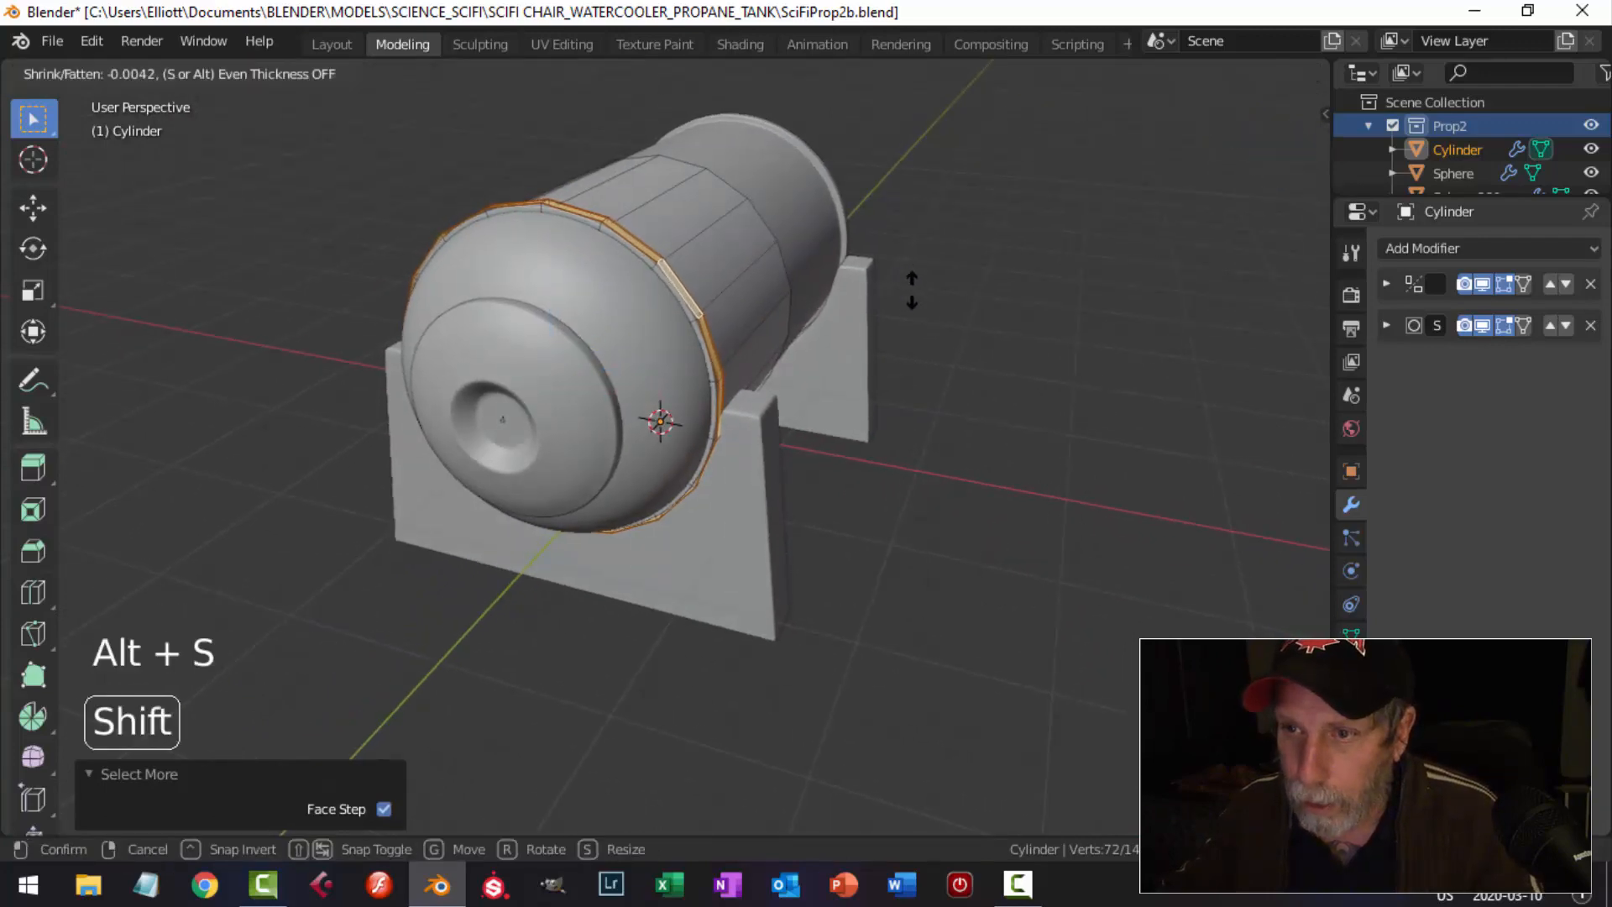
{"action": "left_click", "coordinate": [899, 344]}
{"action": "key", "text": "alt+a"}
Add a loop cut on the band's dome-facing side, slide it toward the outer edge, and return to Object Mode.
{"action": "scroll", "coordinate": [762, 253], "scroll_direction": "up", "scroll_amount": 3}
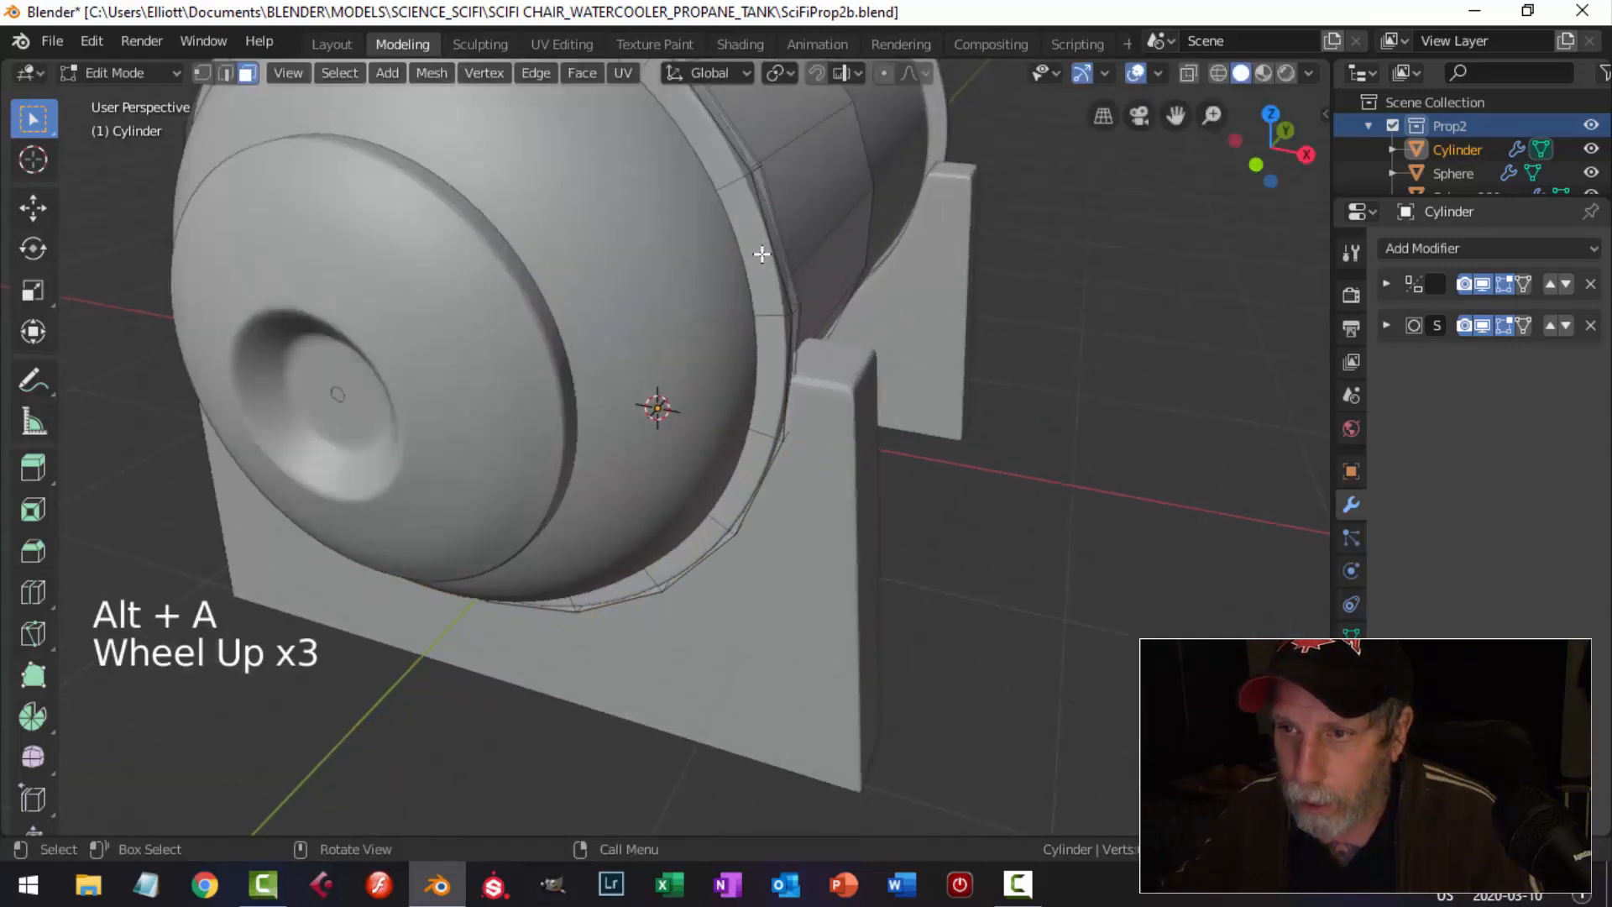
{"action": "key", "text": "ctrl+r"}
{"action": "left_click", "coordinate": [729, 191]}
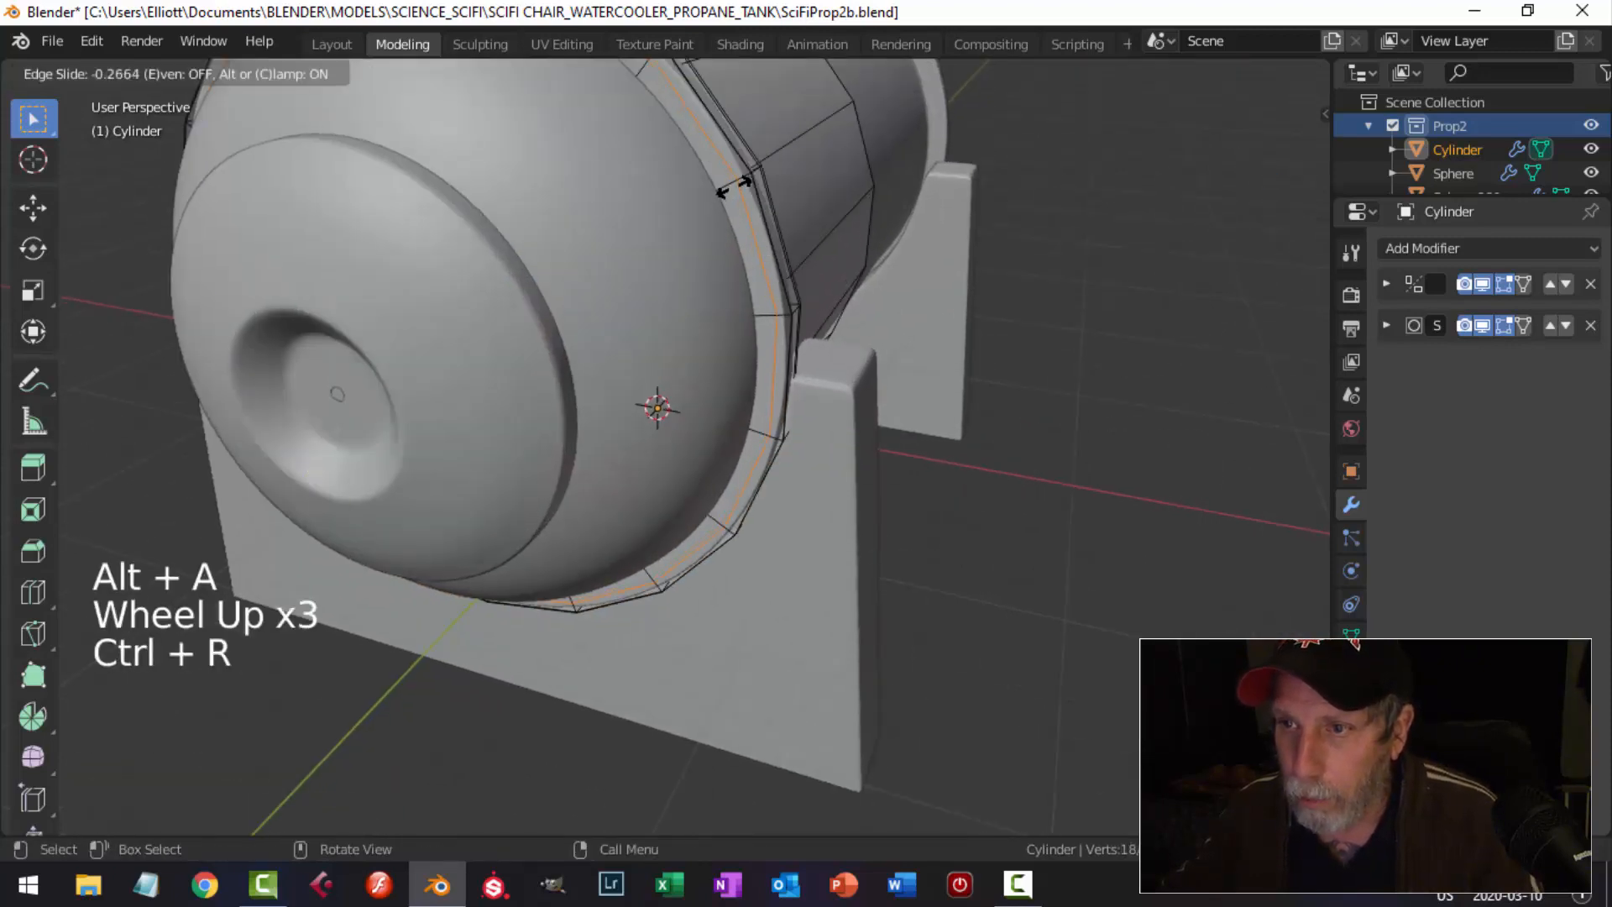
{"action": "left_click", "coordinate": [737, 181]}
{"action": "key", "text": "Tab"}
{"action": "scroll", "coordinate": [856, 248], "scroll_direction": "down", "scroll_amount": 3}
{"action": "key", "text": "alt+a"}
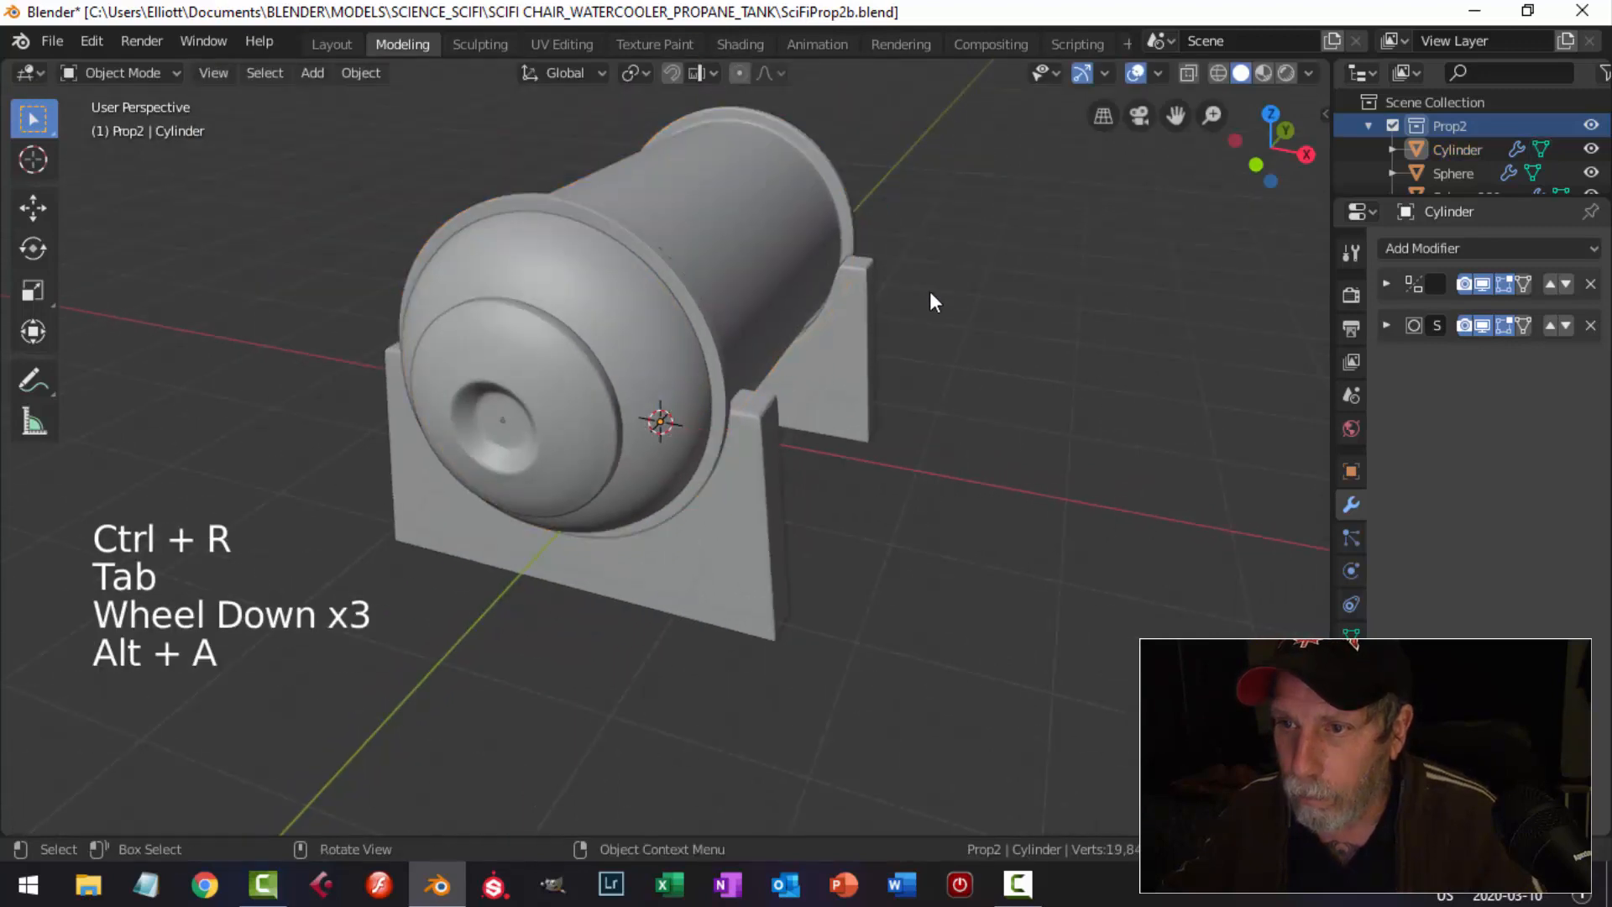
Move the whole stand mesh slightly along Y toward the tank's middle, clear of the raised band.
{"action": "middle_click_drag", "start_coordinate": [930, 290], "coordinate": [717, 310]}
{"action": "left_click", "coordinate": [612, 441]}
{"action": "key", "text": "Tab"}
{"action": "key", "text": "a"}
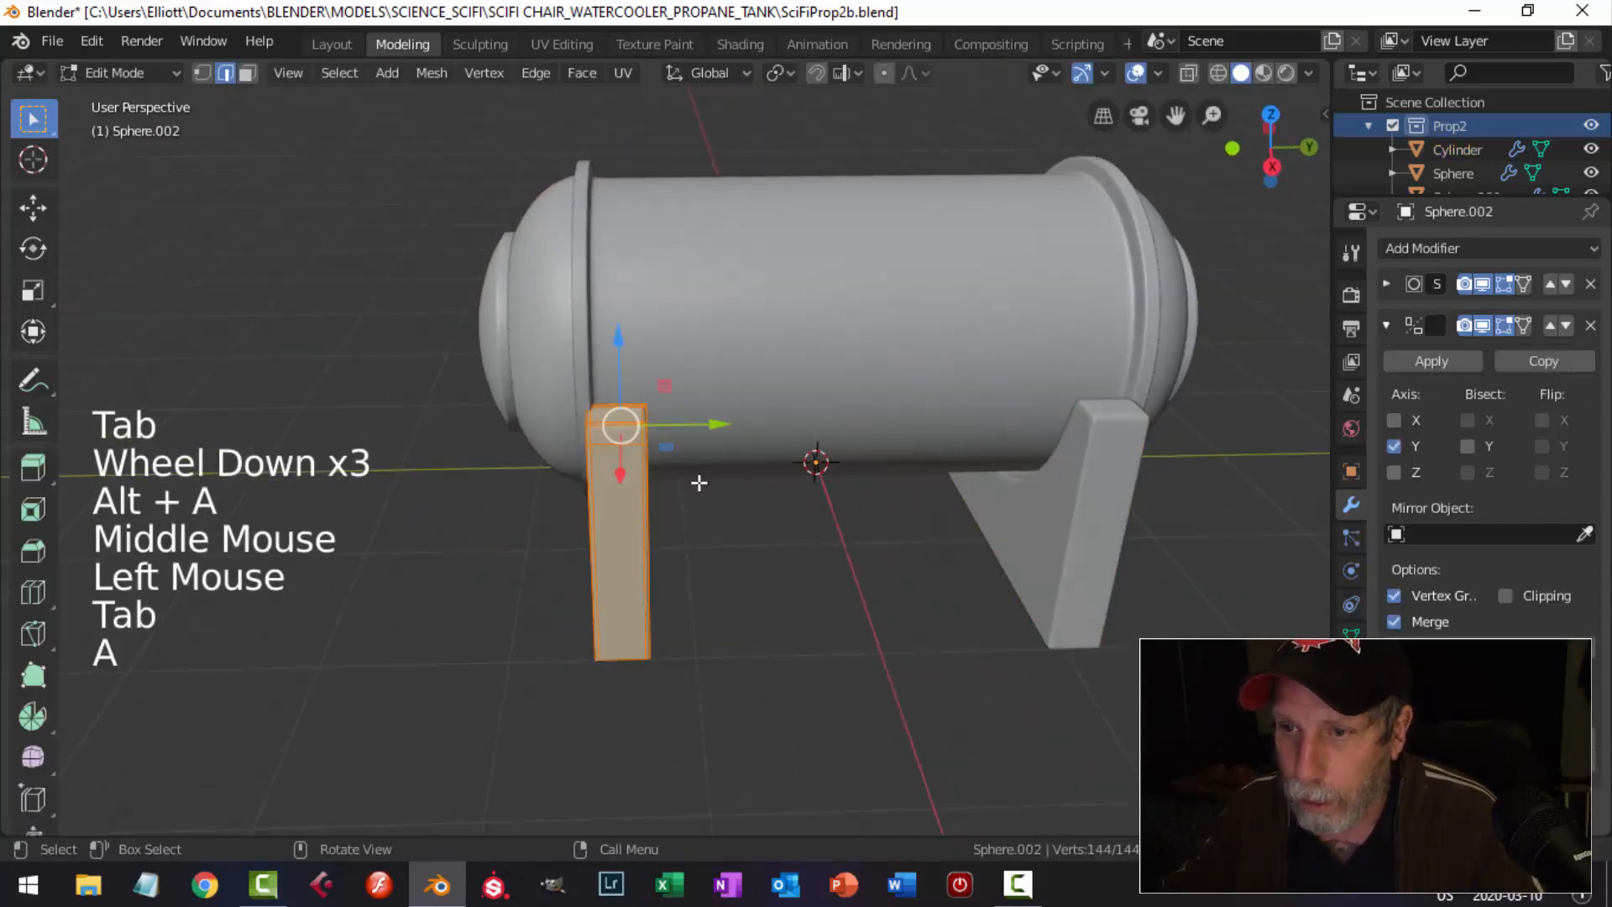
{"action": "left_click_drag", "start_coordinate": [709, 426], "coordinate": [727, 422]}
{"action": "key", "text": "alt+a"}
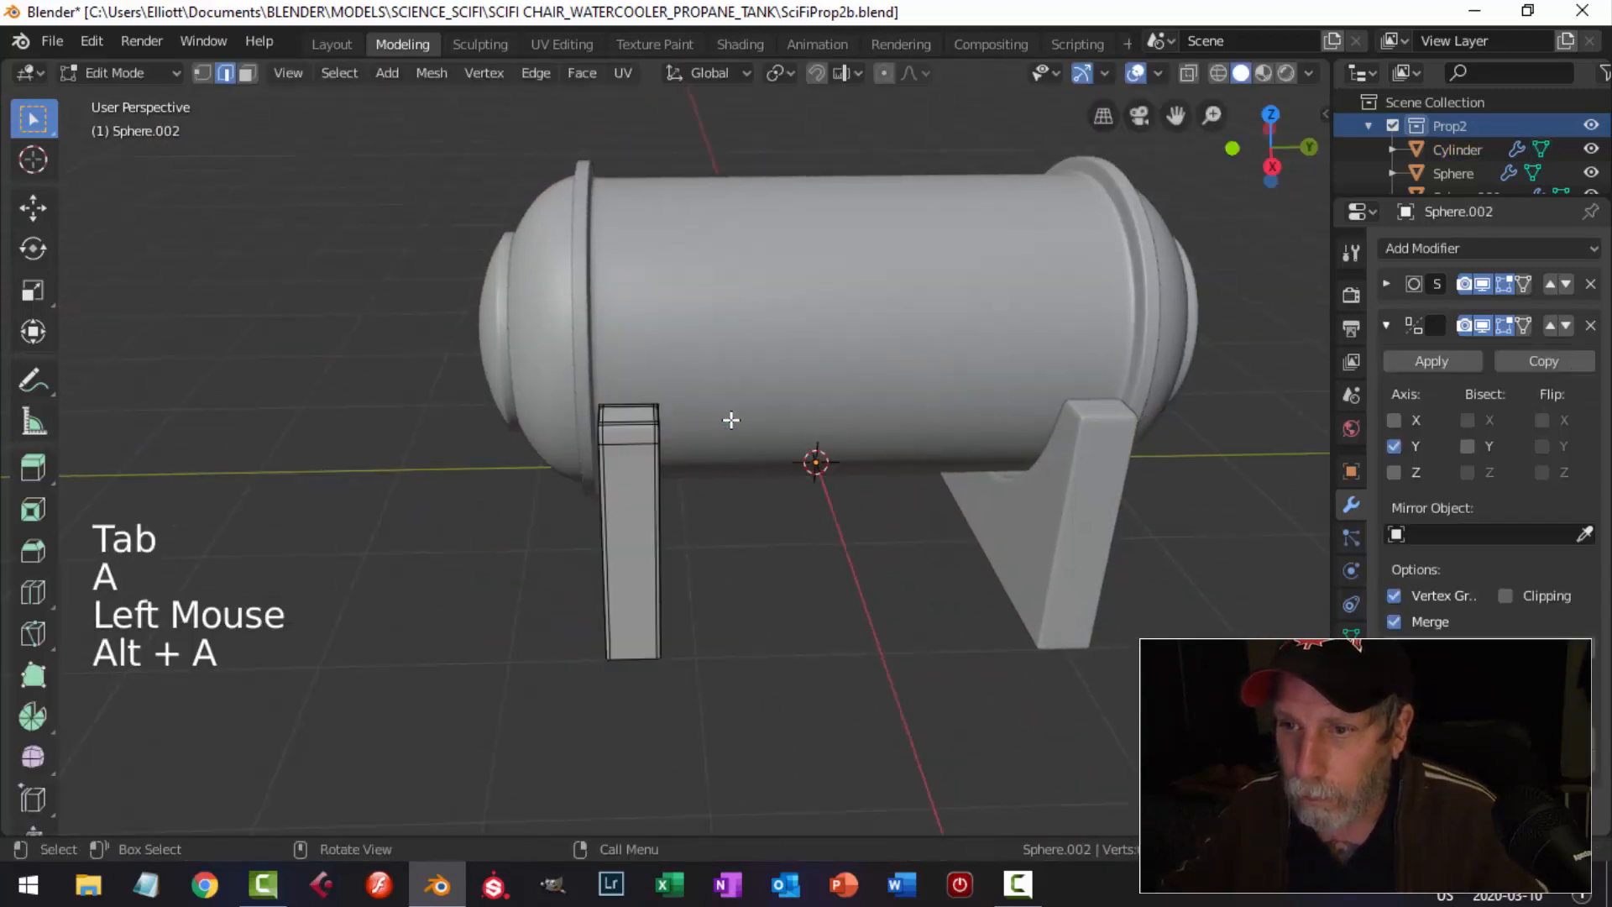
{"action": "key", "text": "Tab"}
{"action": "key", "text": "alt+a"}
Examine the complete tank assembly from farther away and check the cylinder body's mesh layout.
{"action": "scroll", "coordinate": [728, 419], "scroll_direction": "down", "scroll_amount": 3}
{"action": "middle_click_drag", "start_coordinate": [748, 390], "coordinate": [688, 419]}
{"action": "scroll", "coordinate": [726, 382], "scroll_direction": "down", "scroll_amount": 1}
{"action": "middle_click_drag", "start_coordinate": [688, 420], "coordinate": [647, 452]}
{"action": "scroll", "coordinate": [666, 430], "scroll_direction": "up", "scroll_amount": 2}
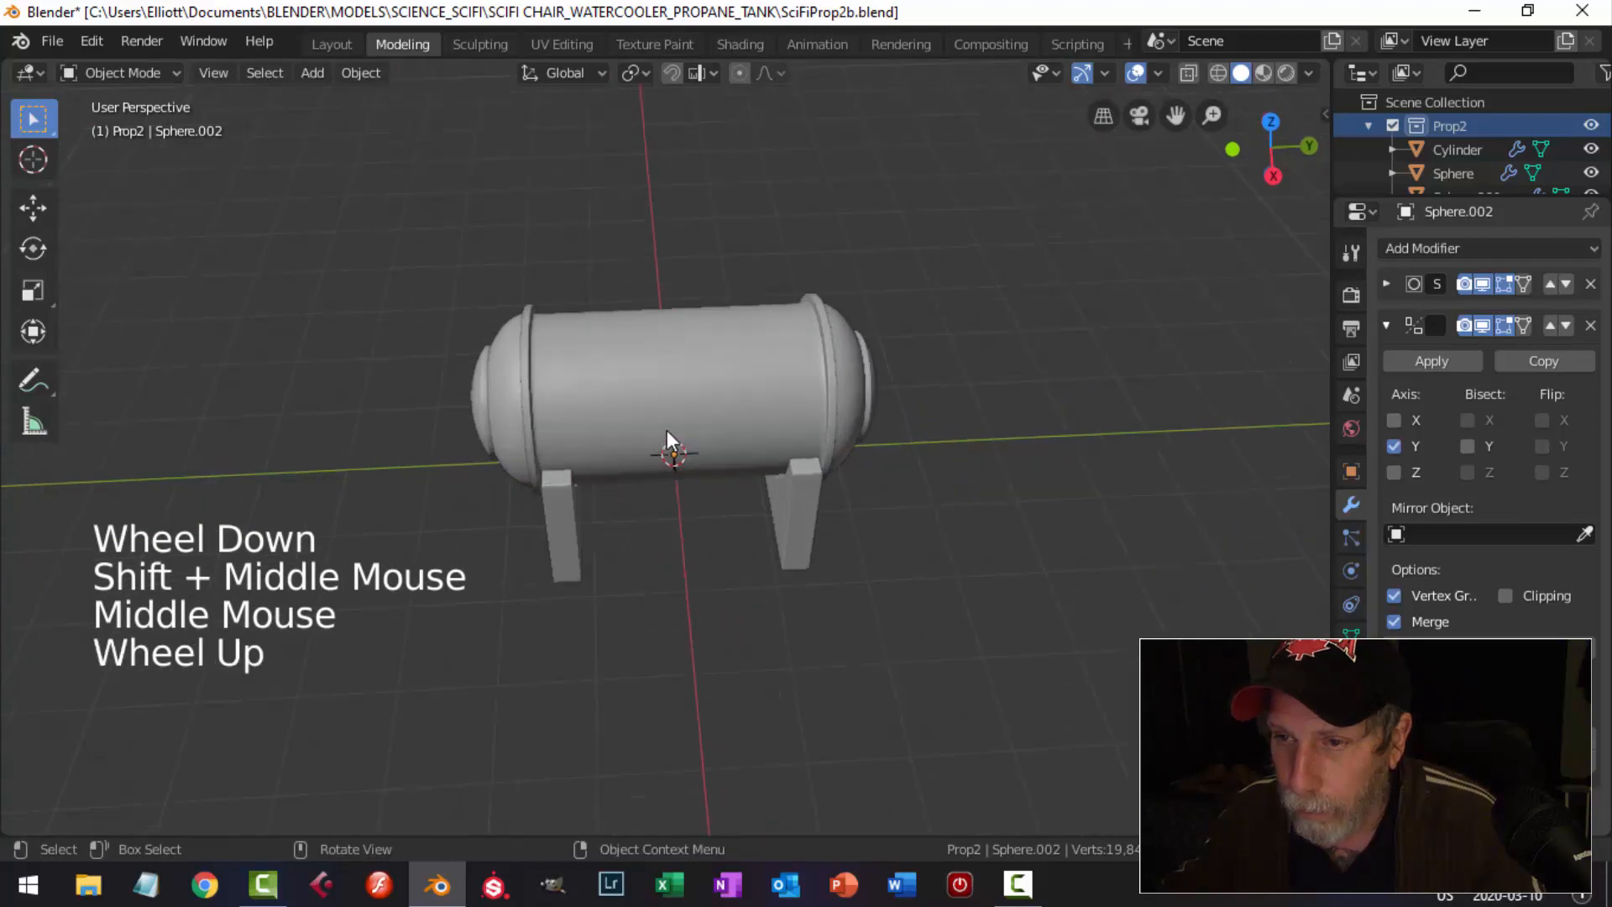
{"action": "left_click", "coordinate": [631, 381]}
{"action": "key", "text": "Tab"}
{"action": "key", "text": "alt+a"}
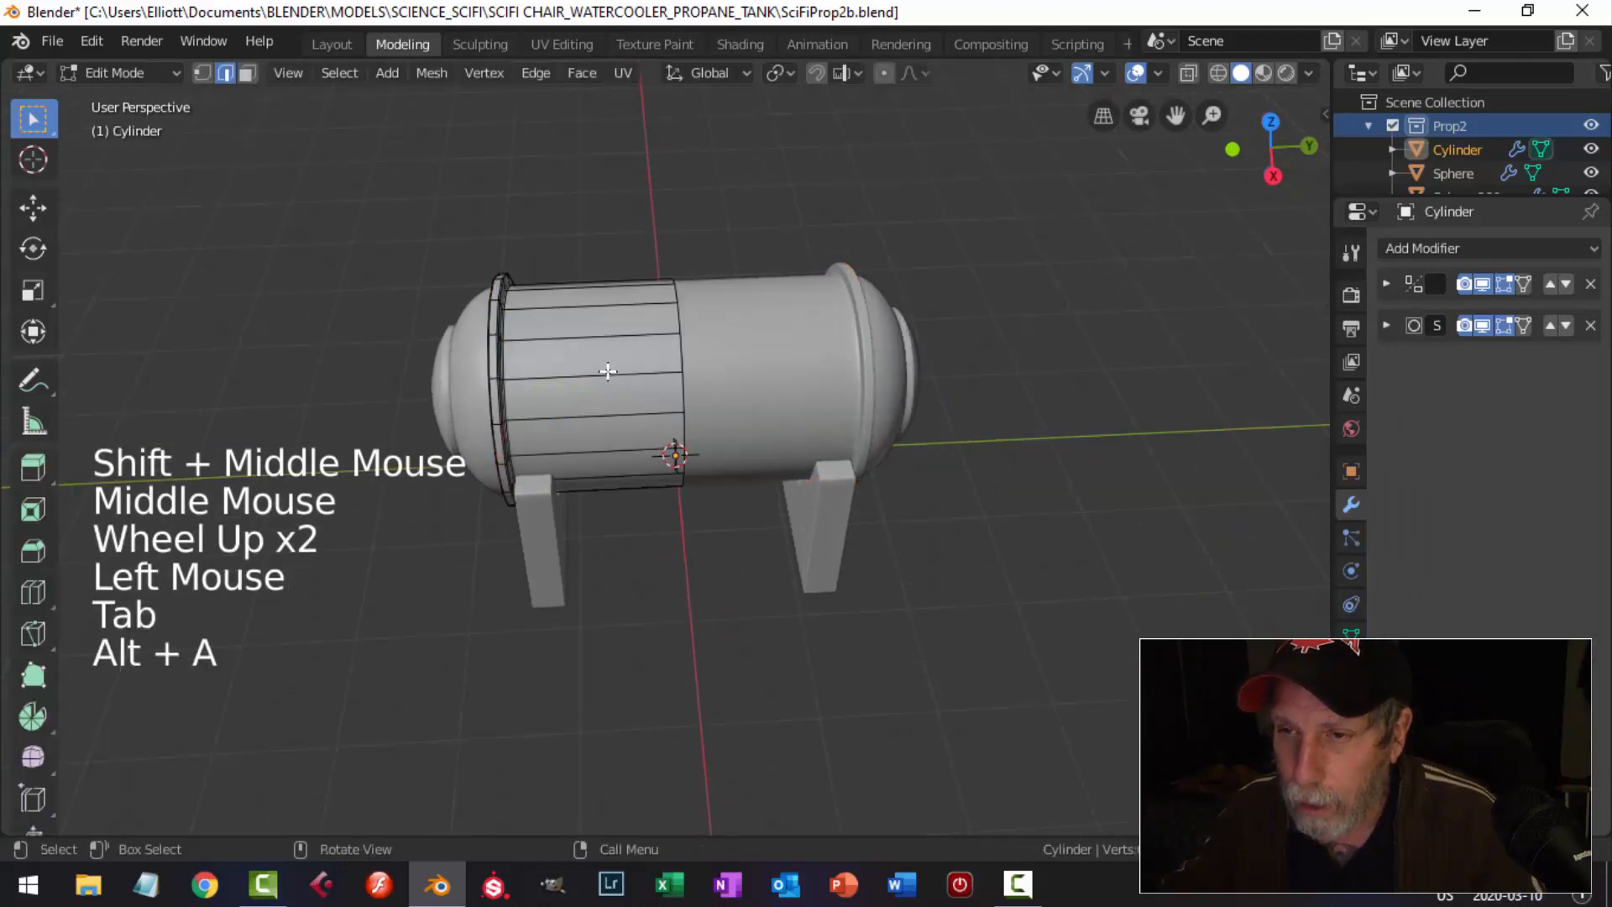
{"action": "key", "text": "Tab"}
{"action": "key", "text": "alt+a"}
Apply the Mirror modifier on the tank's cylinder body.
{"action": "middle_click_drag", "start_coordinate": [773, 382], "coordinate": [678, 379]}
{"action": "scroll", "coordinate": [588, 357], "scroll_direction": "up", "scroll_amount": 2}
{"action": "scroll", "coordinate": [582, 346], "scroll_direction": "up", "scroll_amount": 1}
{"action": "left_click", "coordinate": [678, 379]}
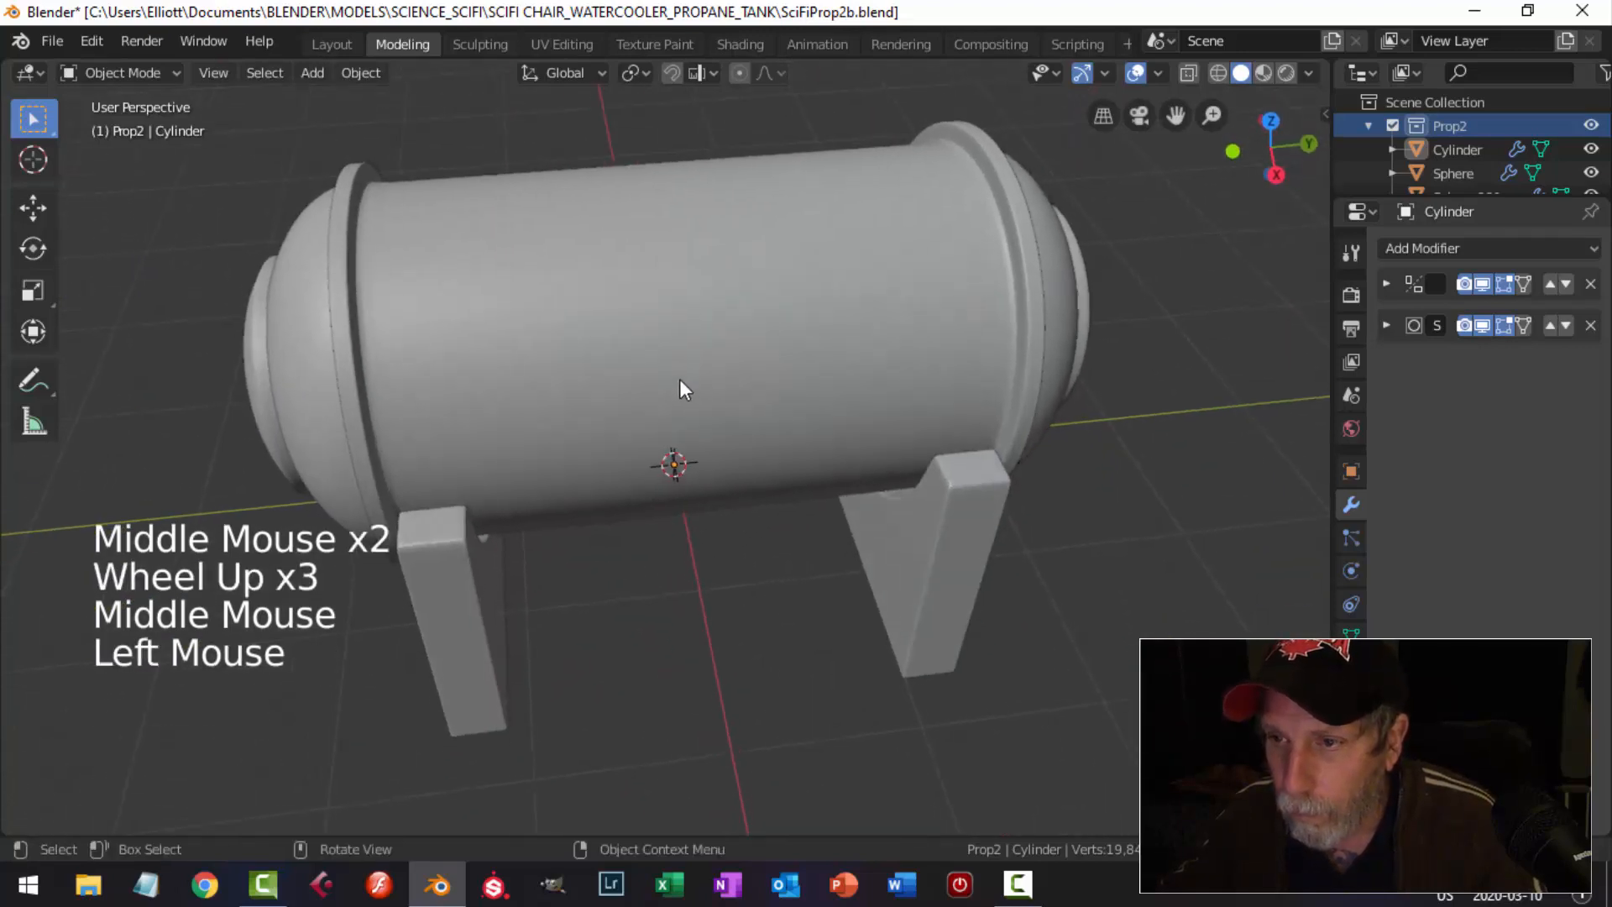
{"action": "left_click", "coordinate": [1386, 284]}
{"action": "left_click", "coordinate": [1433, 323]}
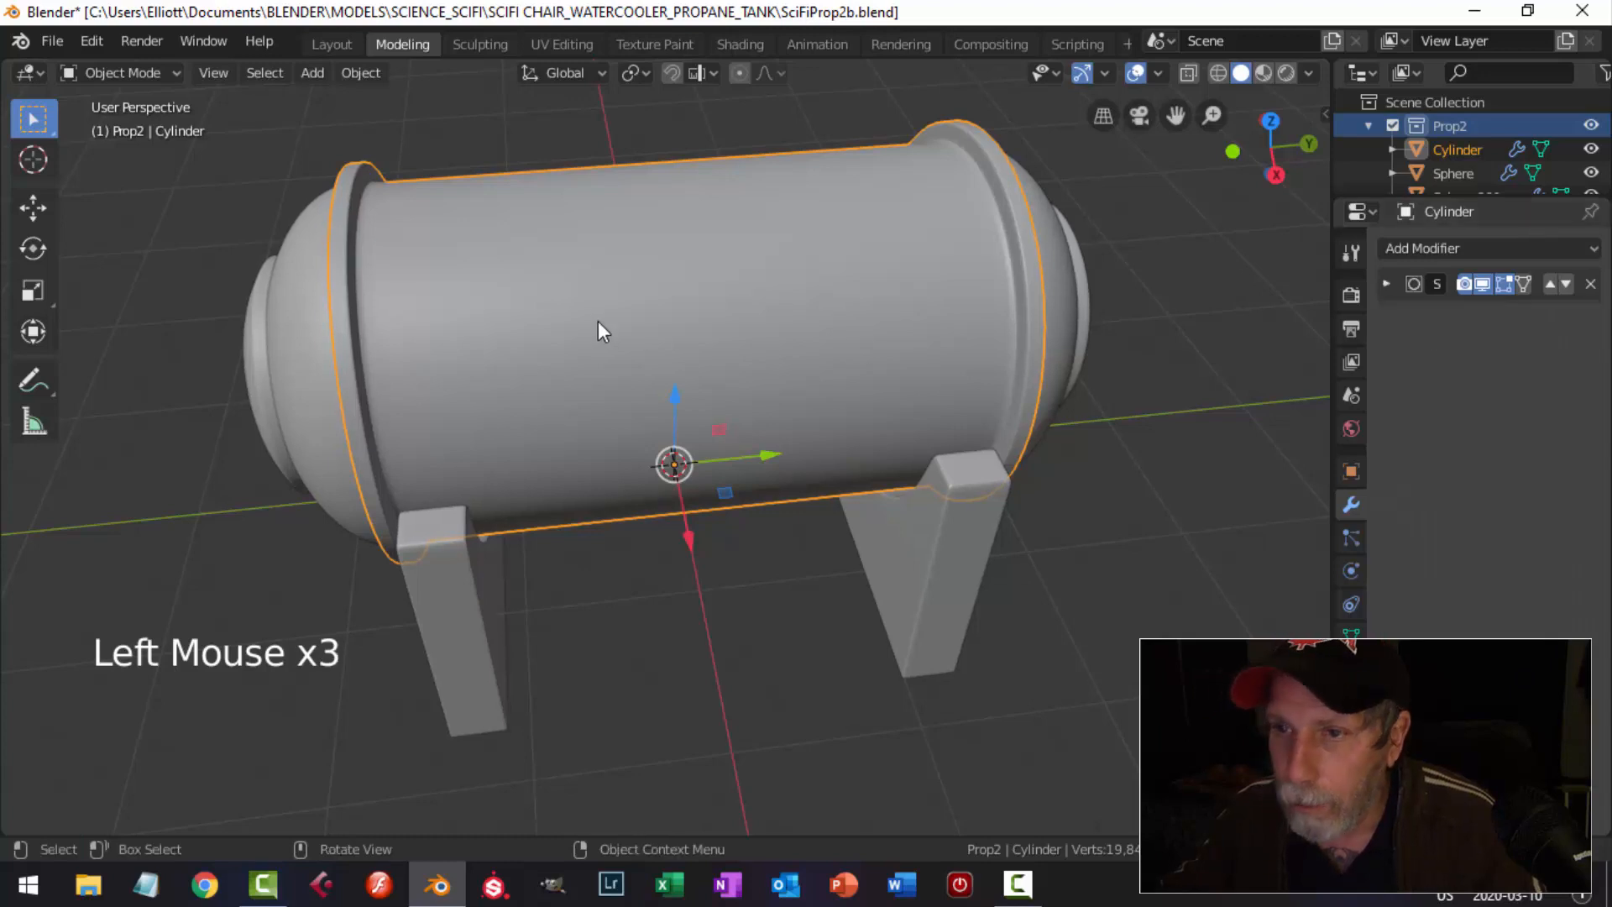
Select the cylinder's middle edge loop and move it about -0.925 m along Y.
{"action": "key", "text": "Tab"}
{"action": "left_click", "coordinate": [690, 268]}
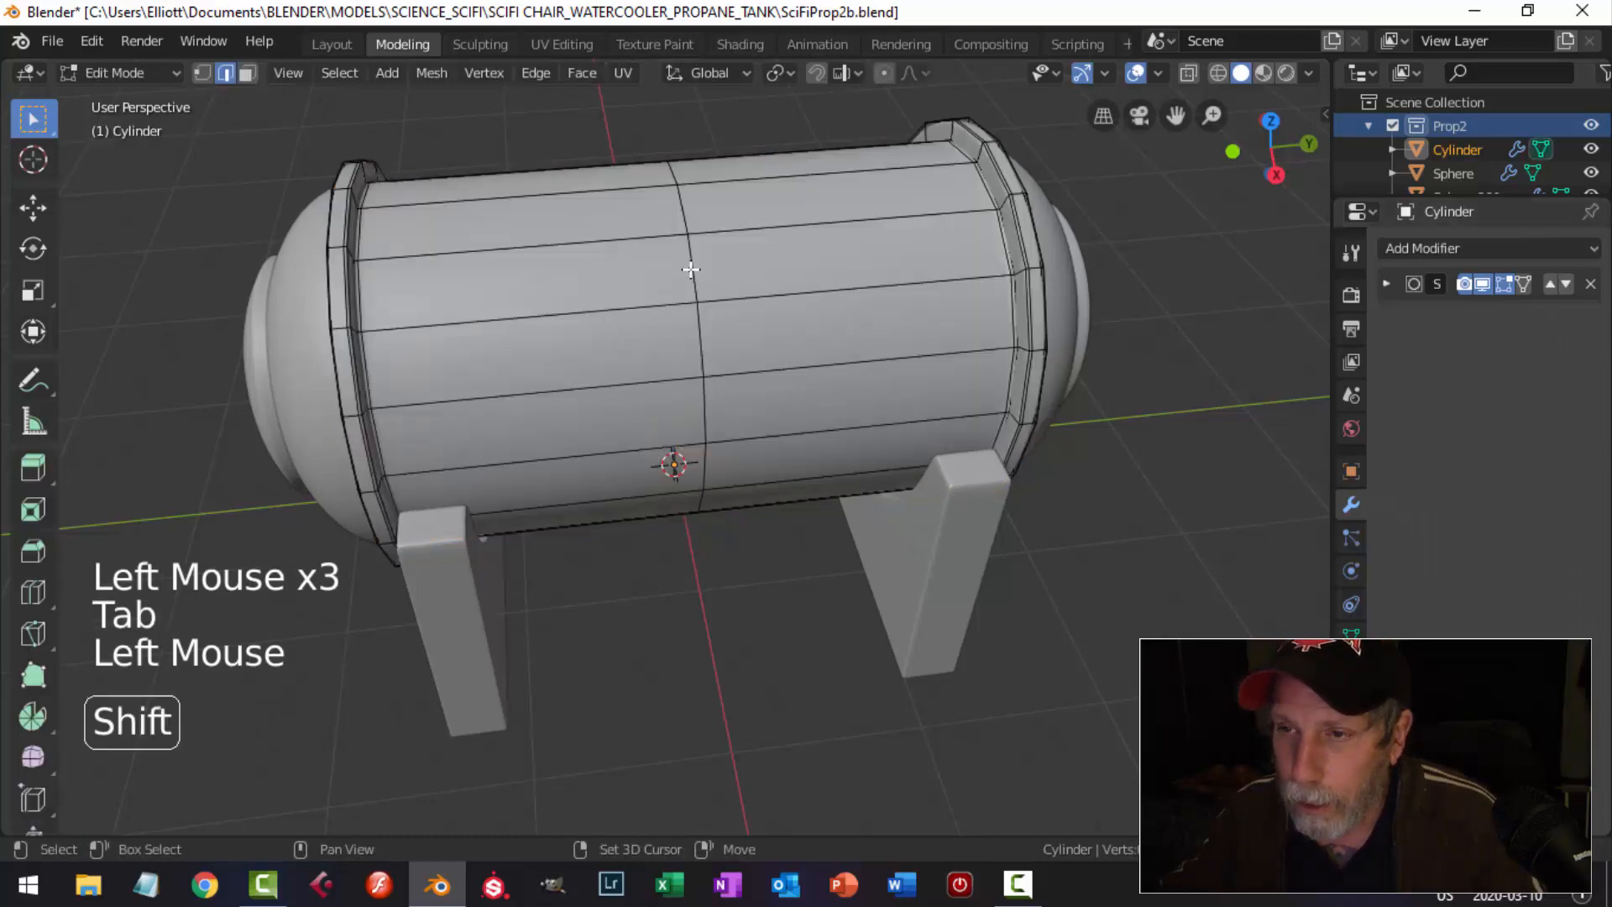
{"action": "left_click", "coordinate": [698, 323], "text": "alt+shift"}
{"action": "scroll", "coordinate": [752, 332], "scroll_direction": "down", "scroll_amount": 2}
{"action": "middle_click_drag", "start_coordinate": [753, 335], "coordinate": [745, 370]}
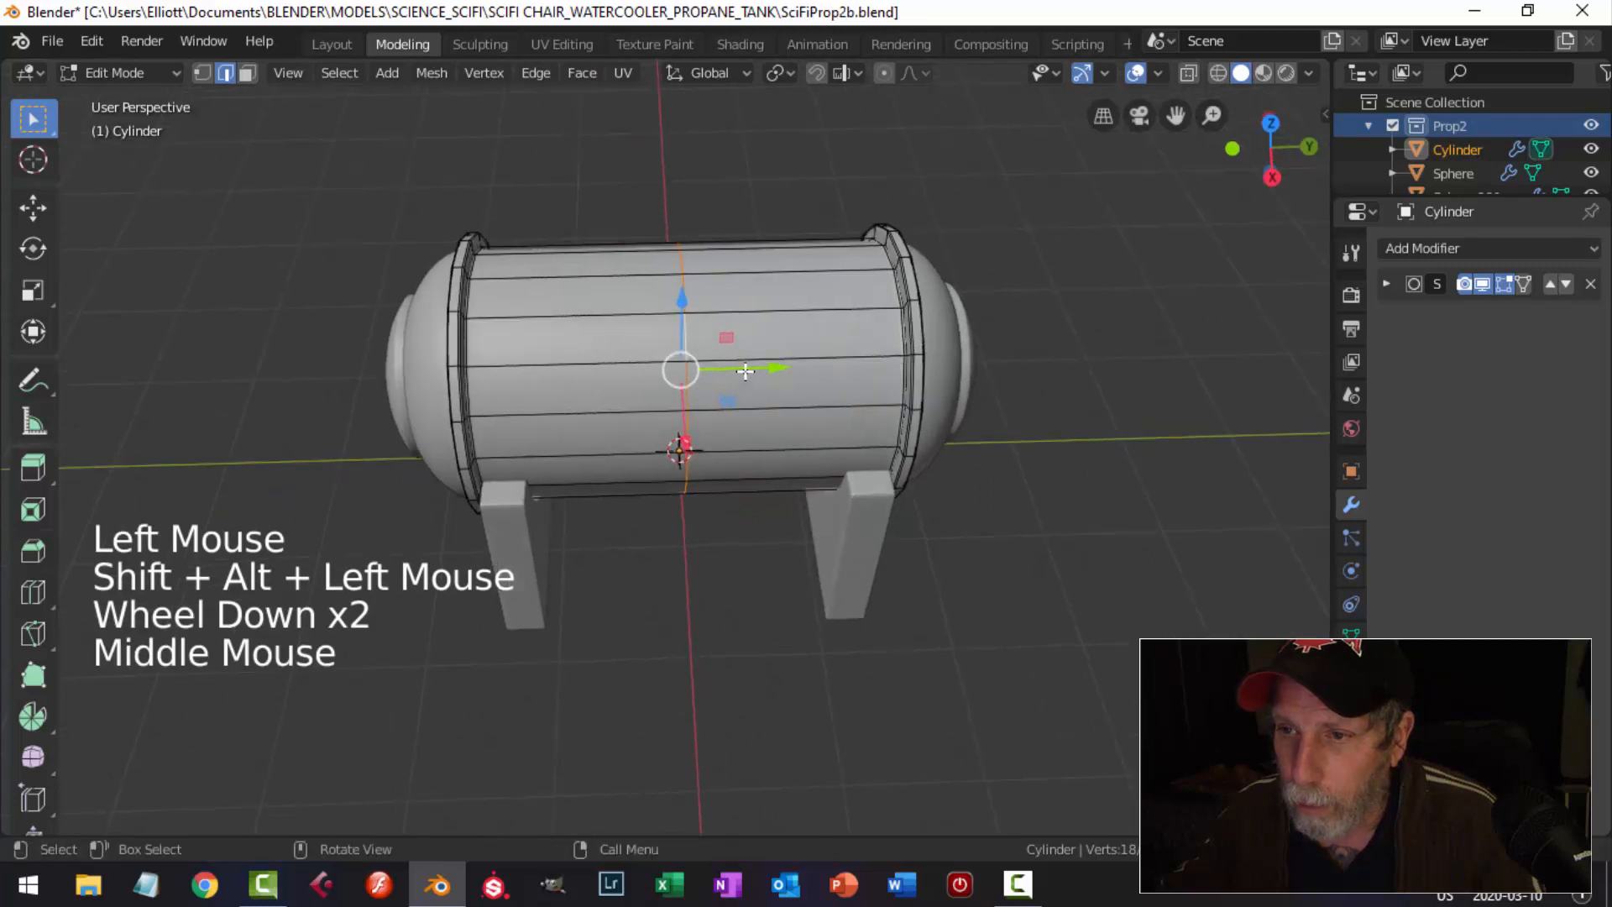
{"action": "left_click_drag", "start_coordinate": [767, 364], "coordinate": [652, 371]}
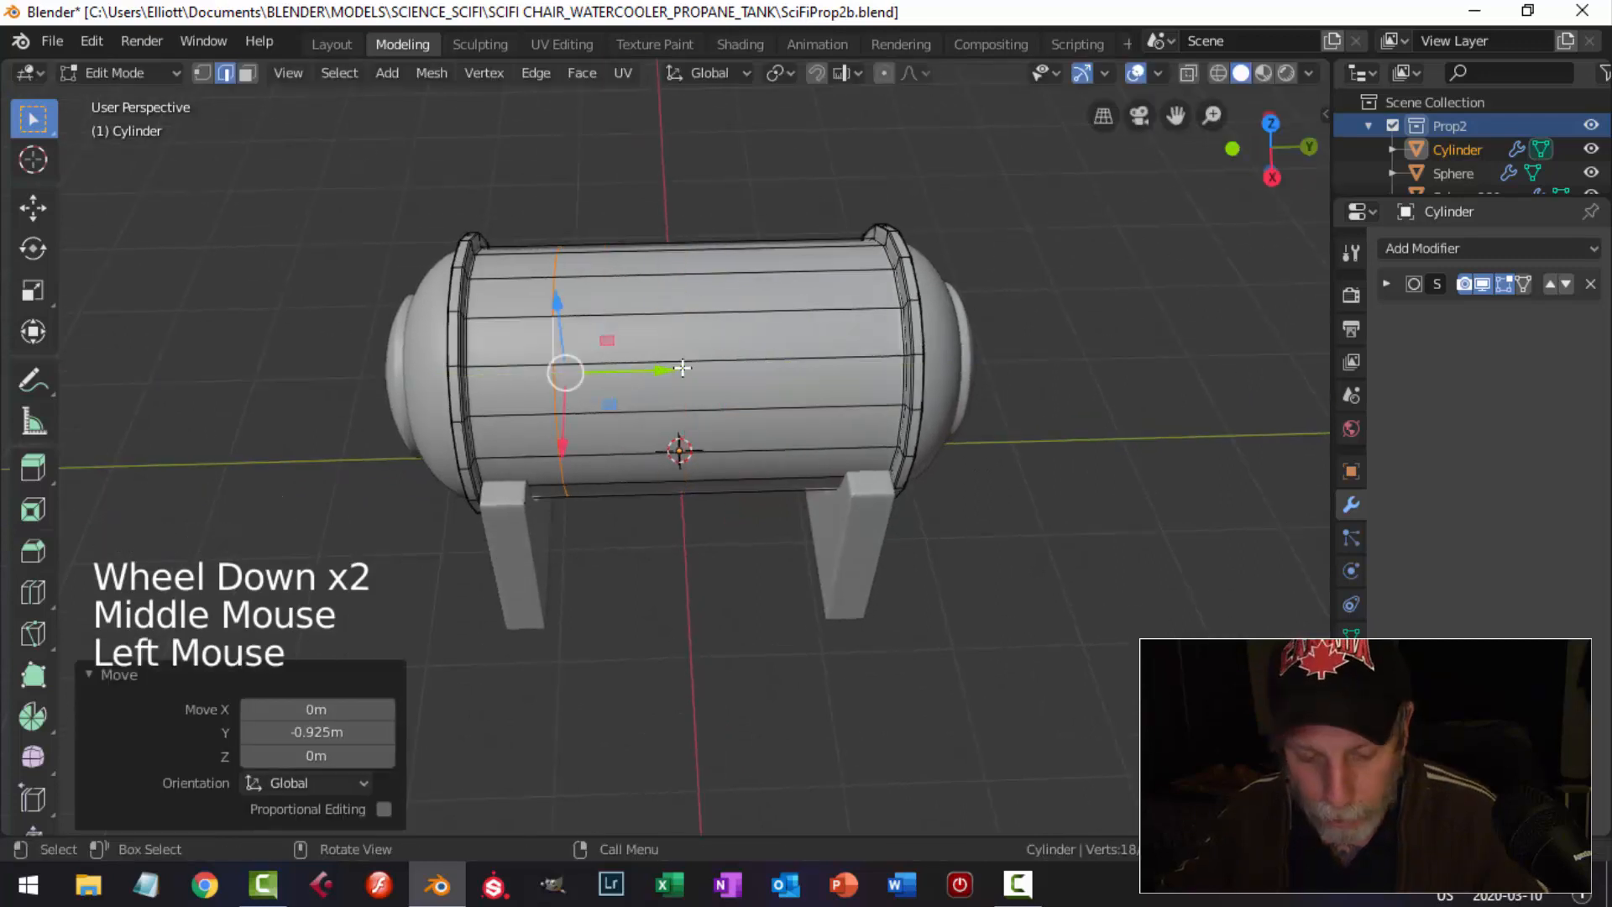
Bevel the moved edge loop with one segment and a width of about 0.219 m to form a wide face band.
{"action": "key", "text": "ctrl+b"}
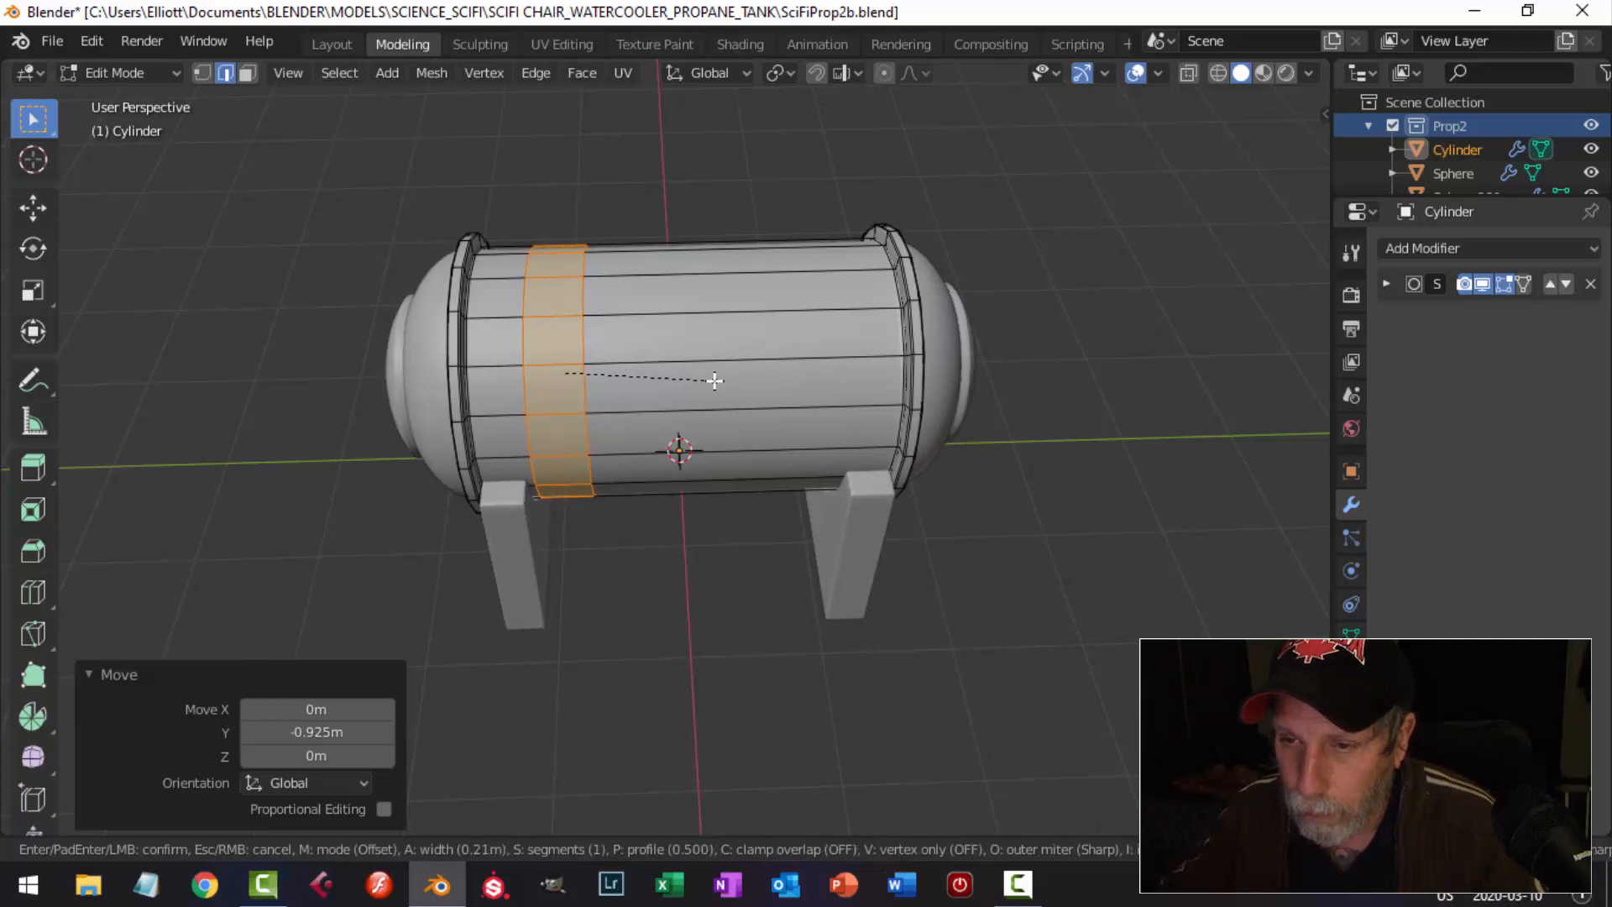
{"action": "left_click", "coordinate": [715, 377]}
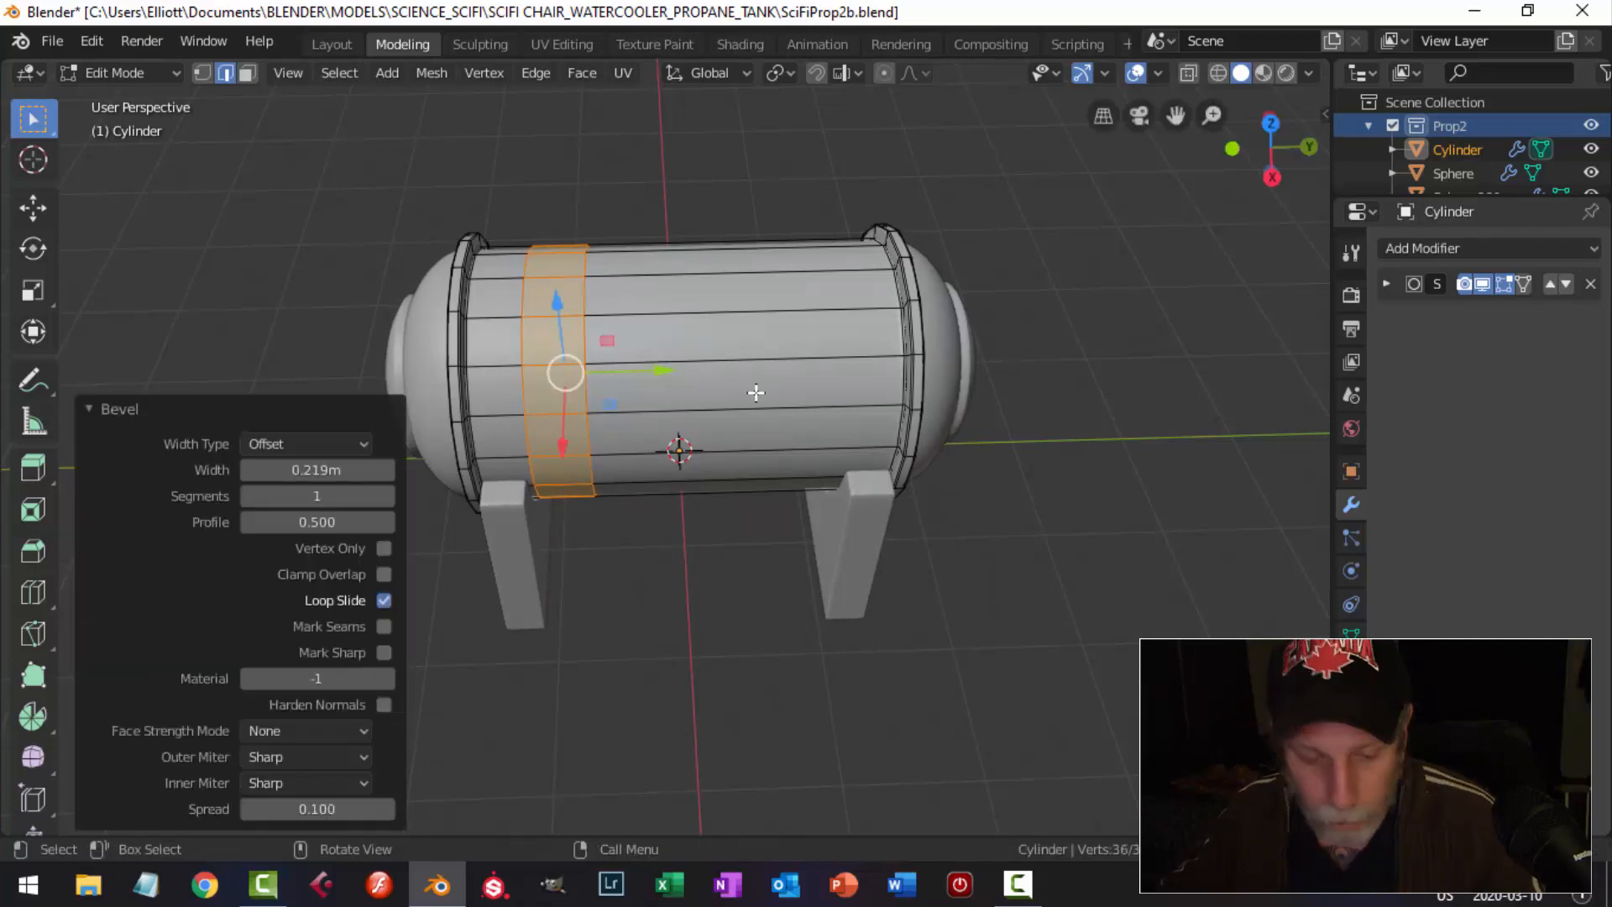
{"action": "mouse_move", "coordinate": [756, 392]}
{"action": "middle_mouse_down"}
{"action": "mouse_move", "coordinate": [773, 274]}
{"action": "mouse_move", "coordinate": [774, 369]}
{"action": "middle_mouse_up"}
{"action": "scroll", "coordinate": [771, 335], "scroll_direction": "up", "scroll_amount": 2}
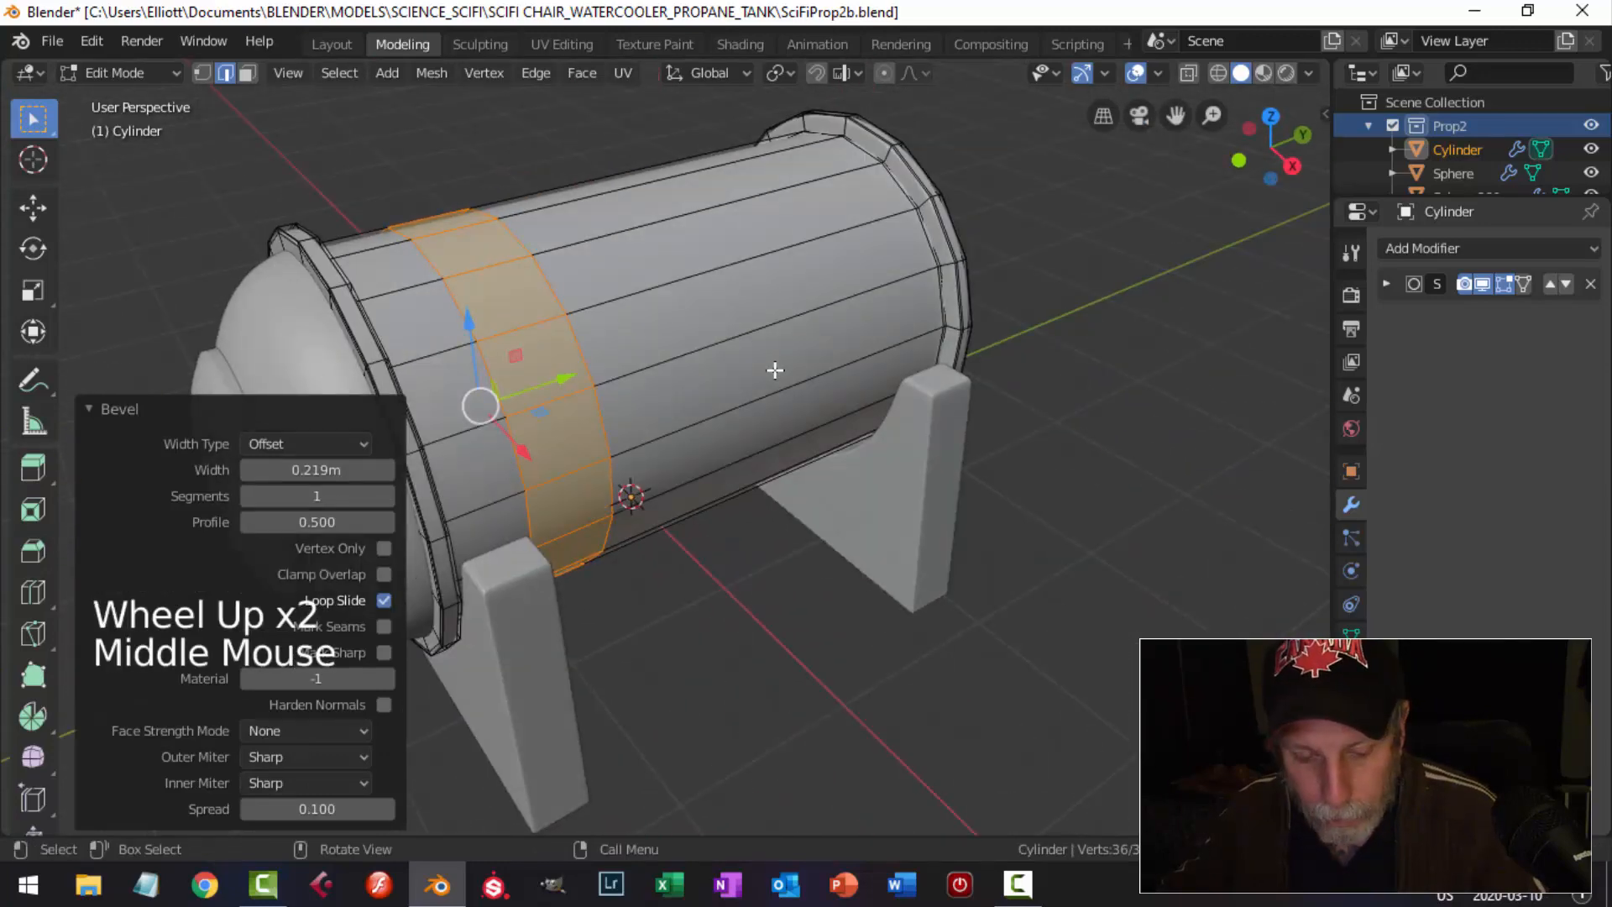
Extrude the beveled face band and shrink it inward by about 0.062 m to form a recessed groove.
{"action": "key", "text": "e"}
{"action": "key", "text": "alt+s"}
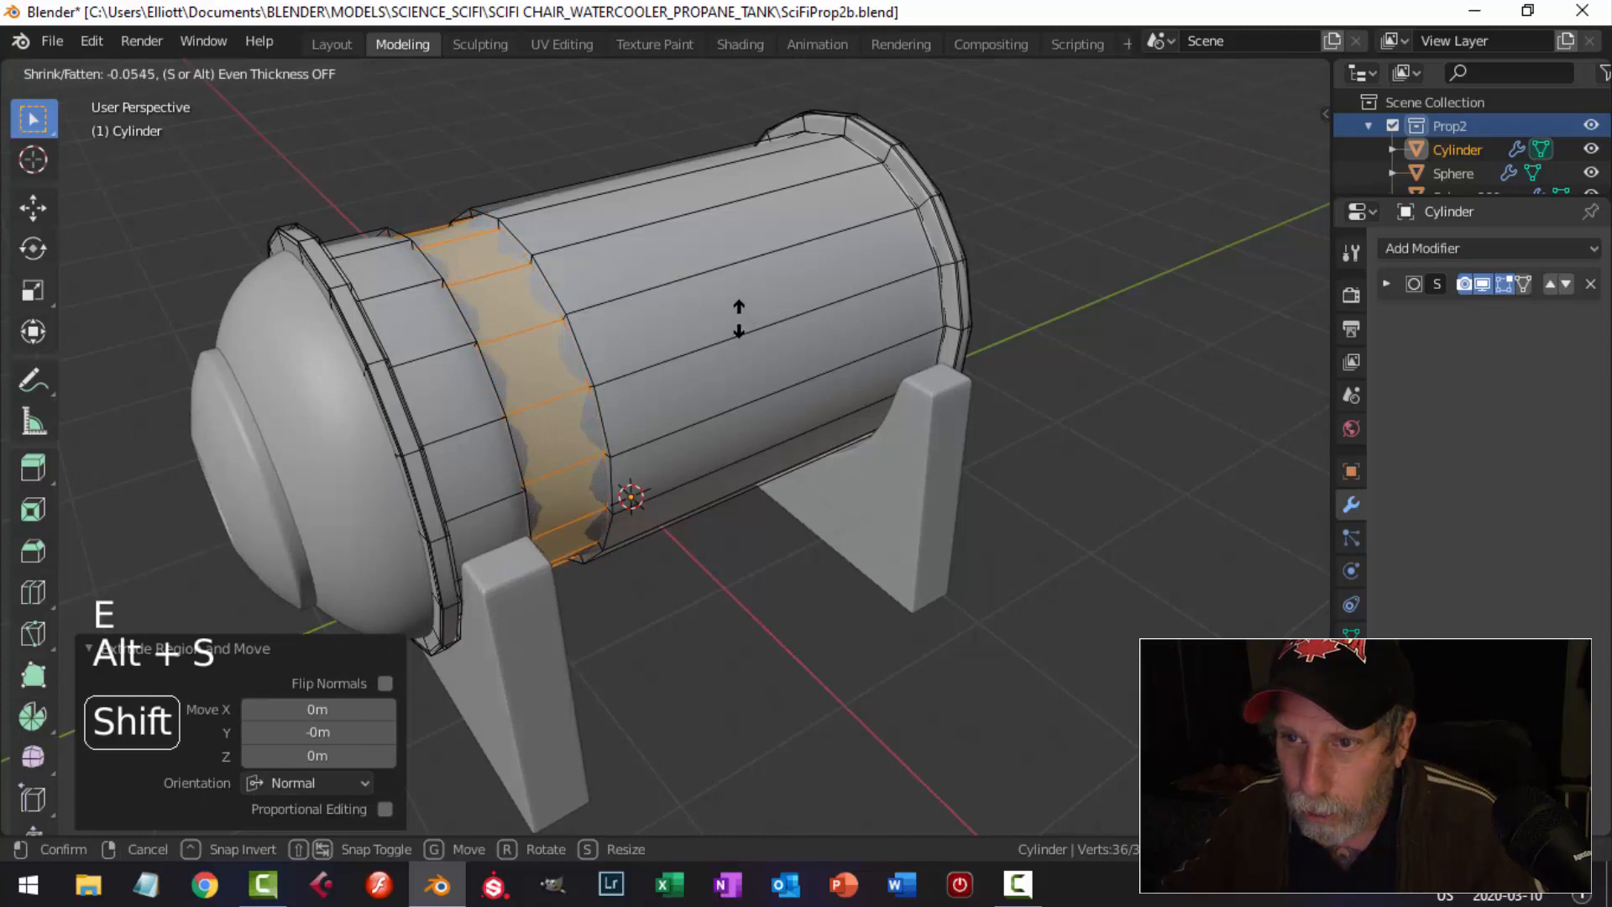
{"action": "left_click", "coordinate": [736, 310]}
{"action": "middle_click_drag", "start_coordinate": [712, 330], "coordinate": [640, 357]}
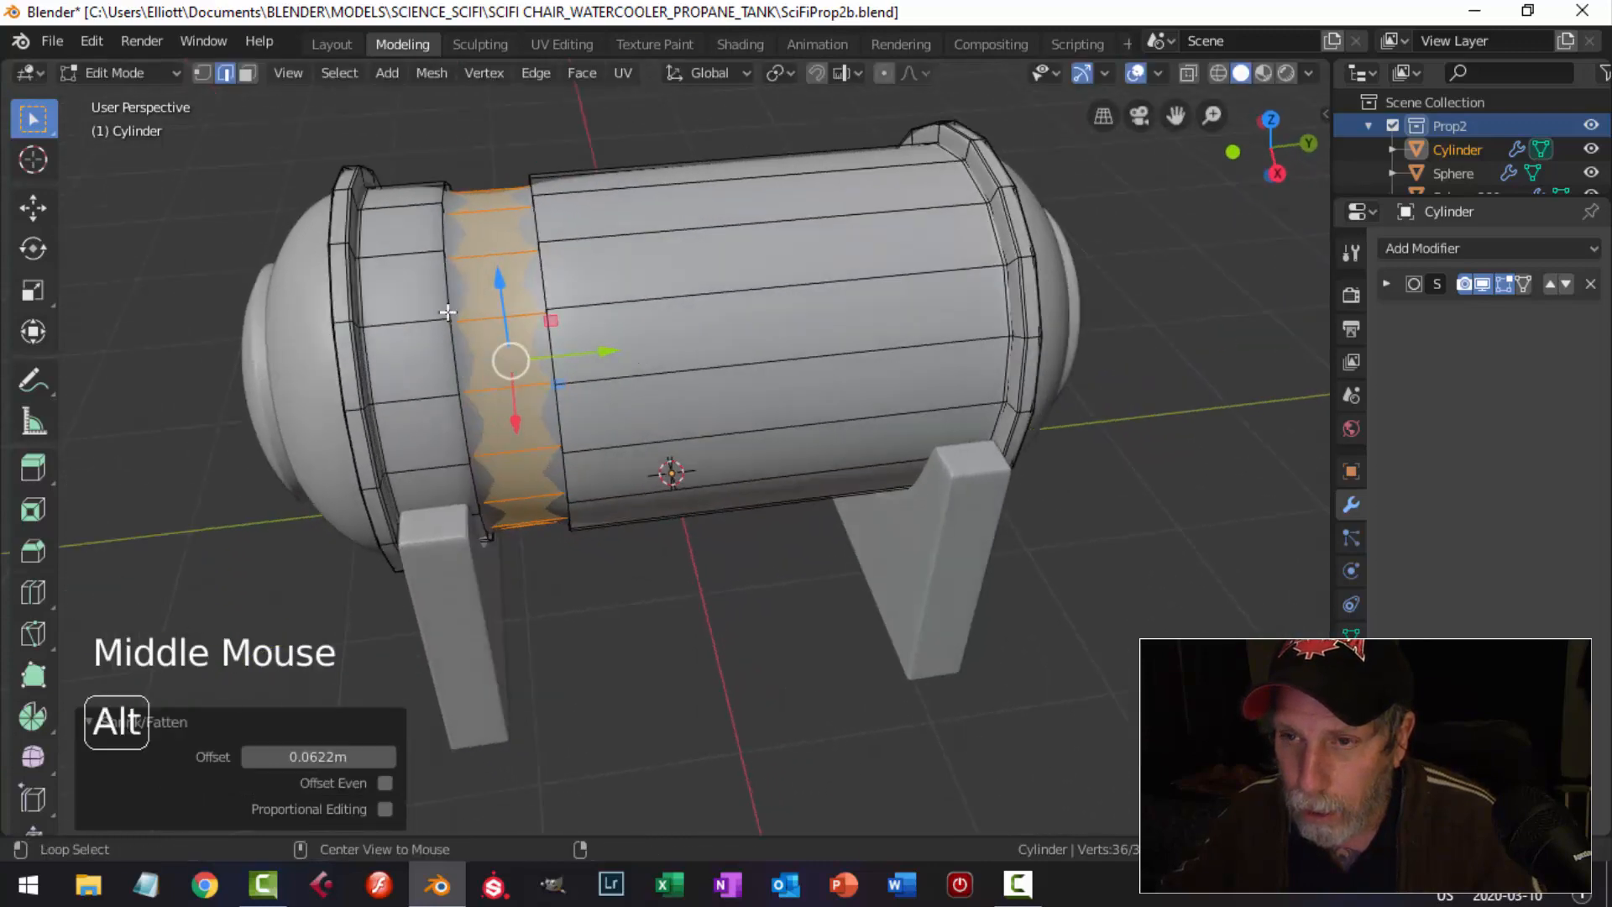
Bevel the two outer edge loops of the recessed groove with two segments and a width of about 0.015 m.
{"action": "key", "text": "alt+a"}
{"action": "left_click", "coordinate": [443, 285], "text": "alt+shift"}
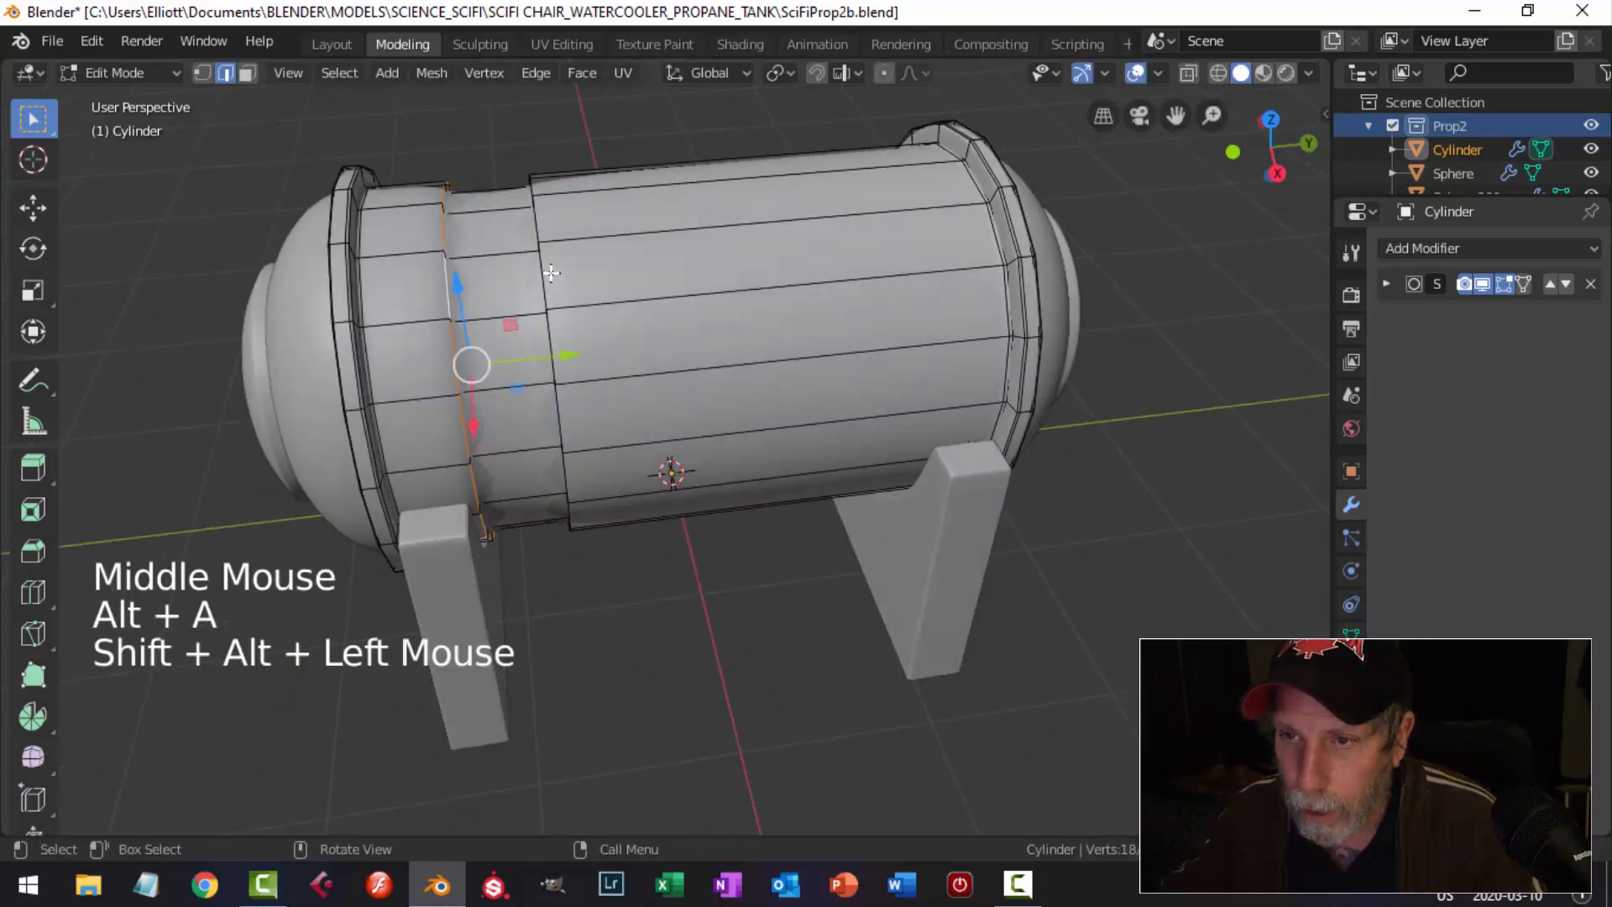
{"action": "left_click", "coordinate": [545, 273], "text": "alt+shift"}
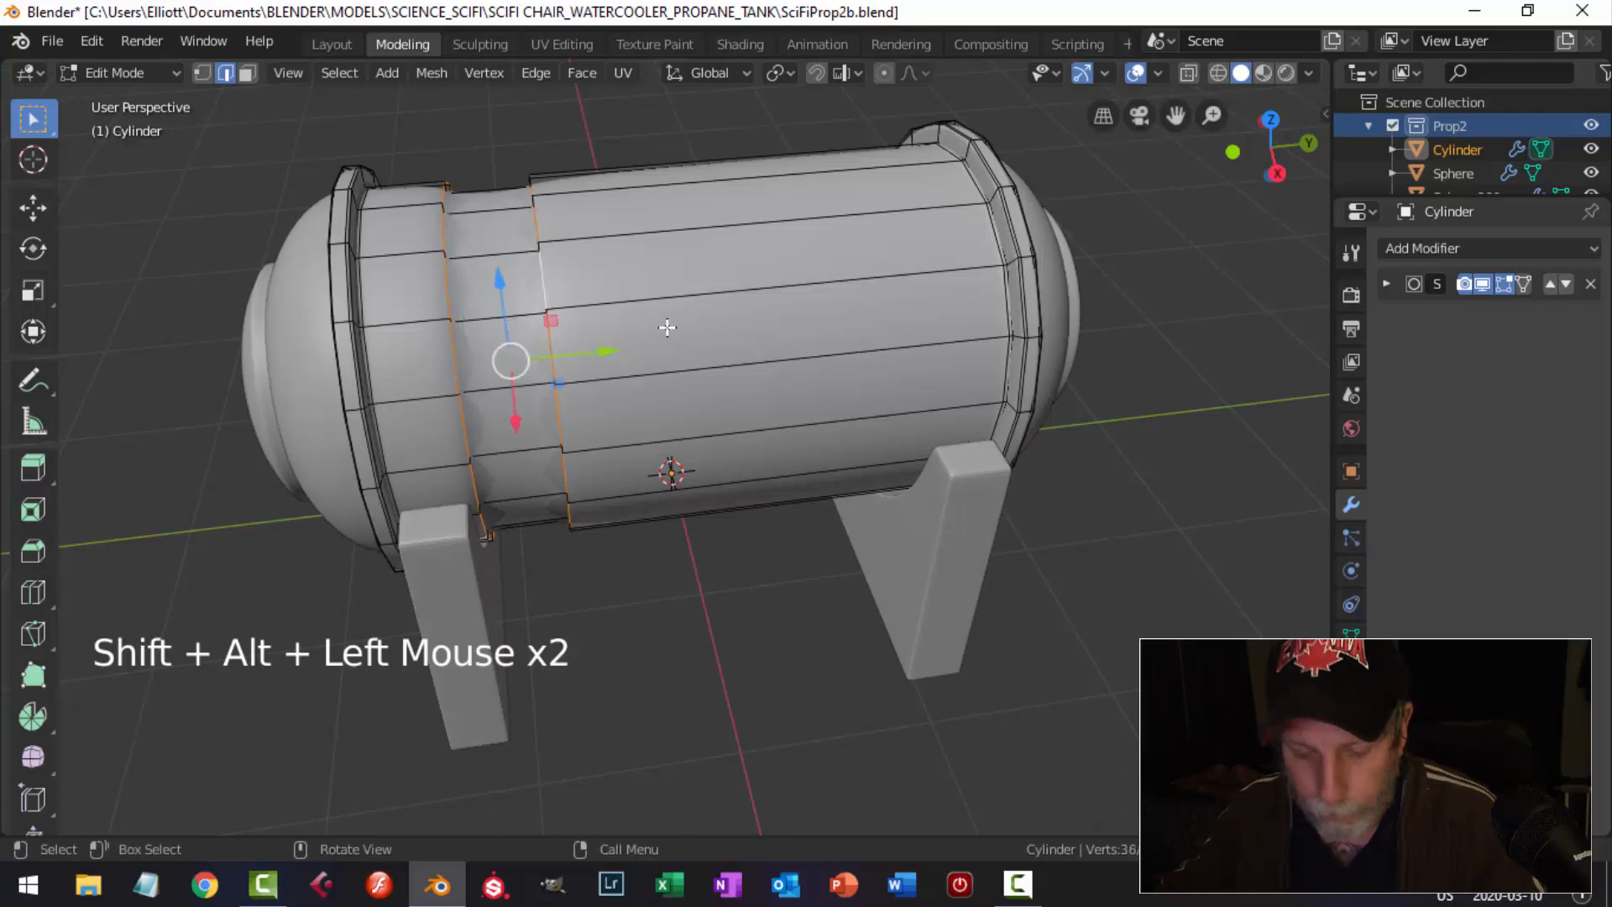
{"action": "key", "text": "ctrl+b"}
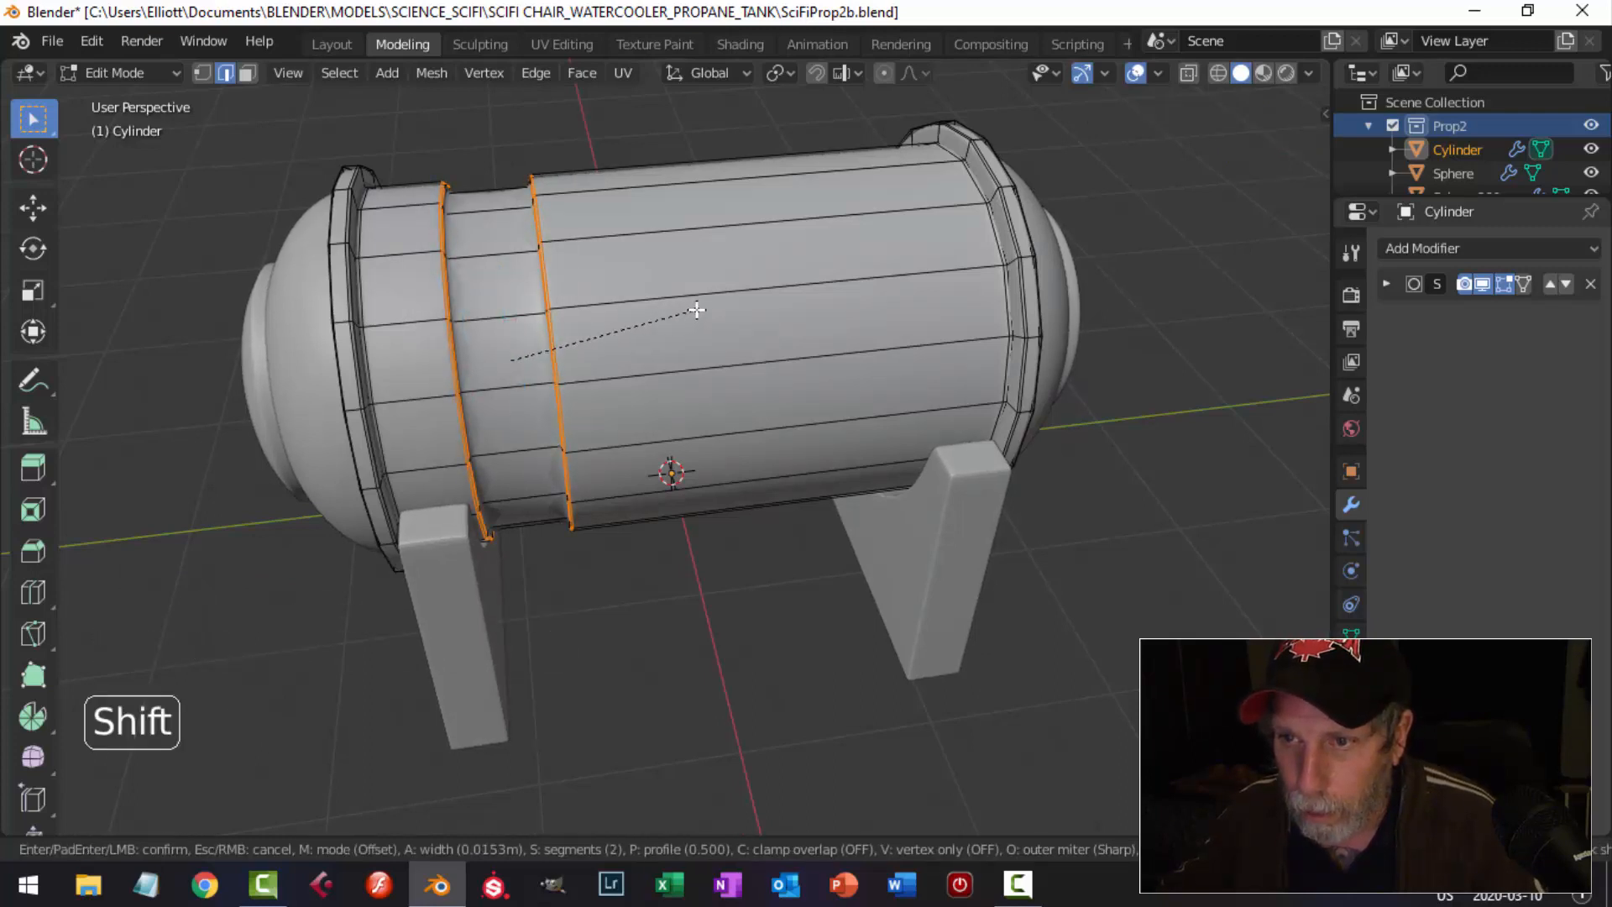
{"action": "left_click", "coordinate": [697, 310]}
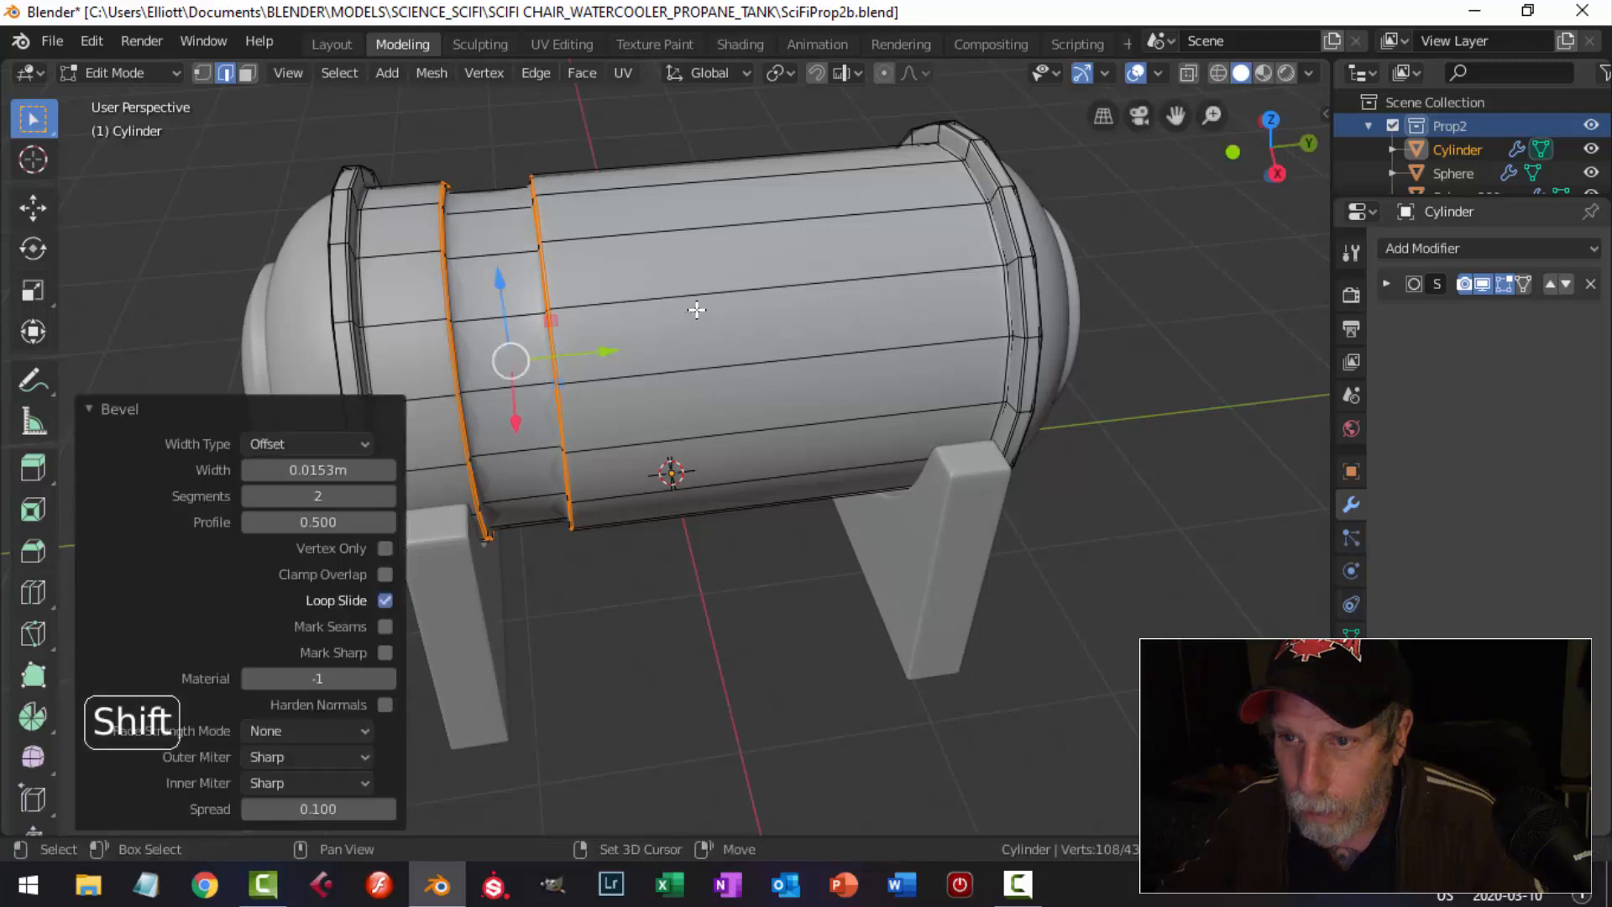
Add two loop cuts around the groove floor and scale them about 2.774 along Y toward the groove walls as support loops.
{"action": "key", "text": "ctrl+r"}
{"action": "left_click", "coordinate": [505, 255]}
{"action": "right_click", "coordinate": [574, 268]}
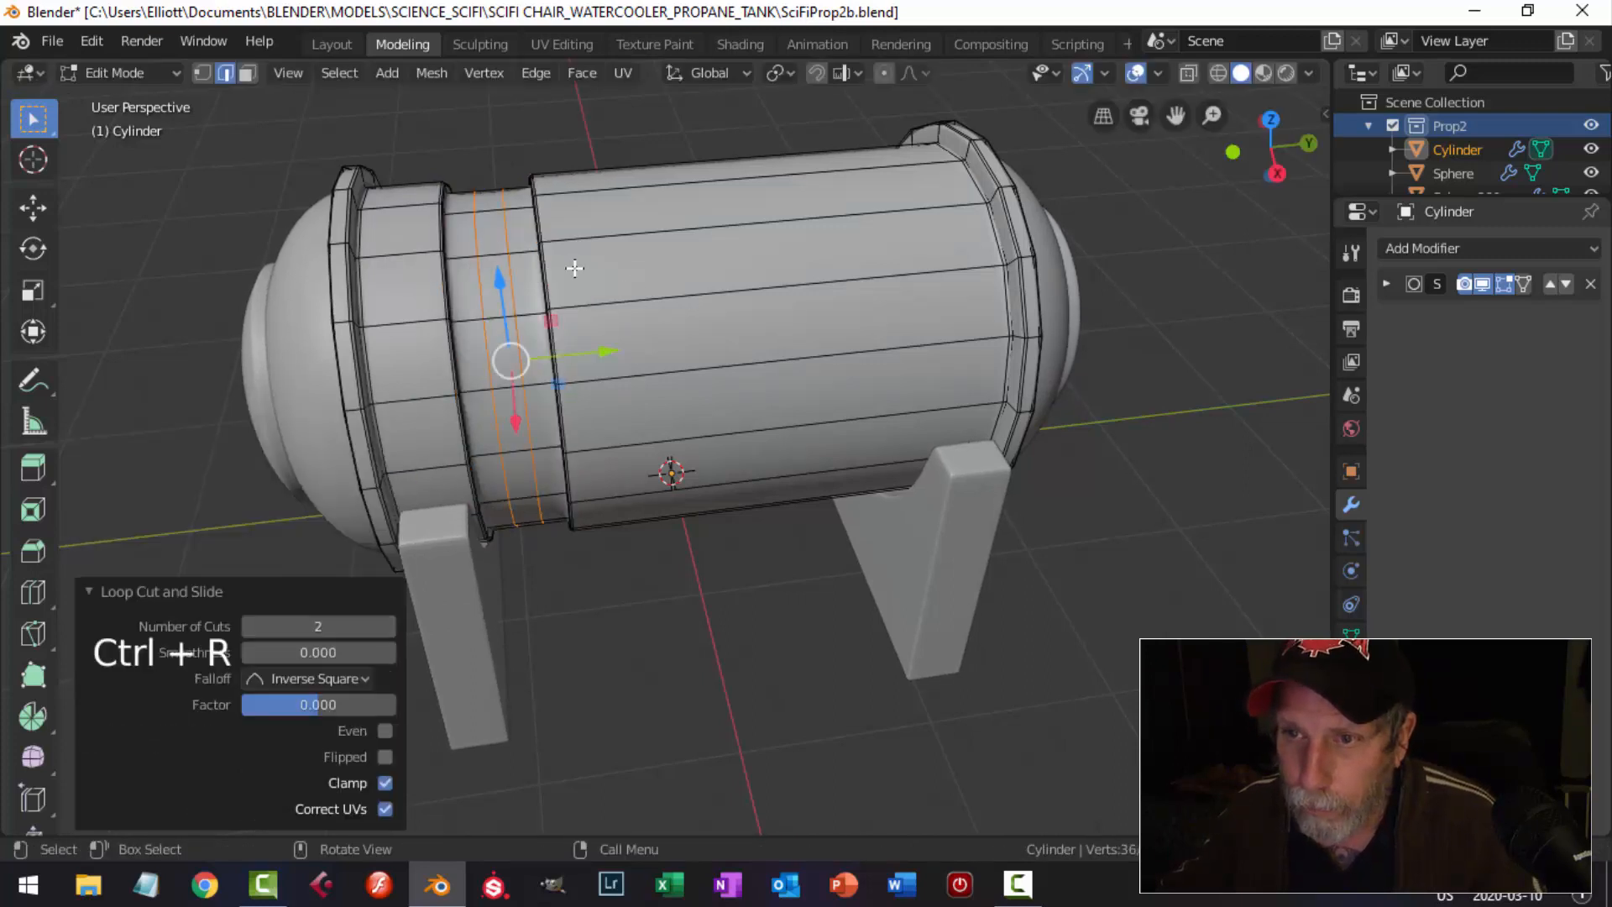
{"action": "key", "text": "s"}
{"action": "key", "text": "y"}
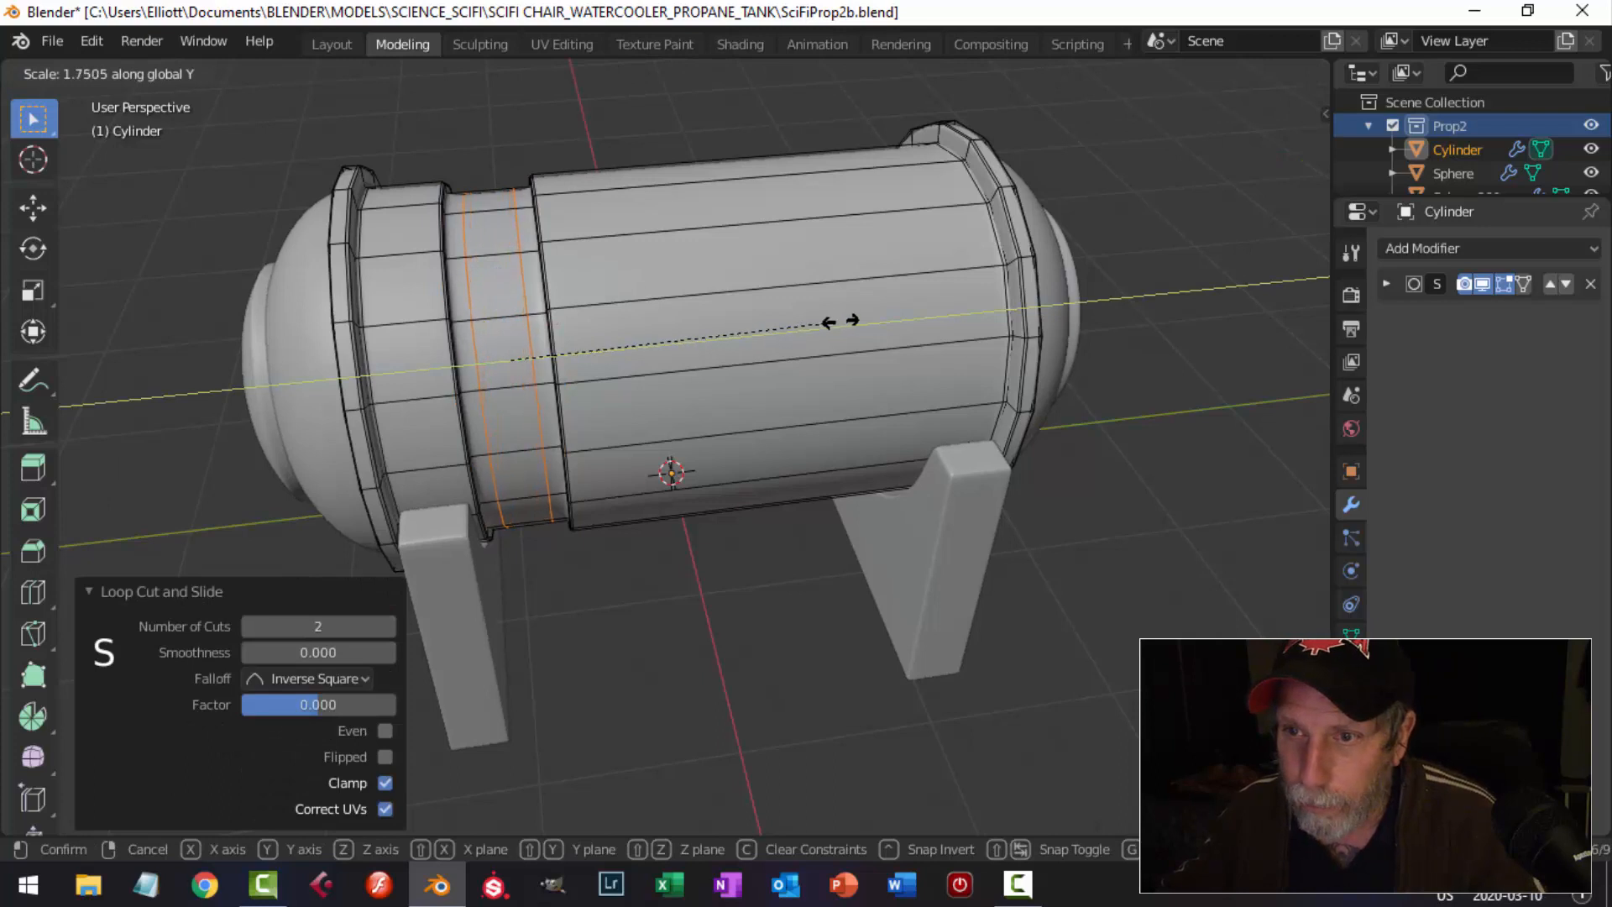
{"action": "left_click", "coordinate": [1018, 287]}
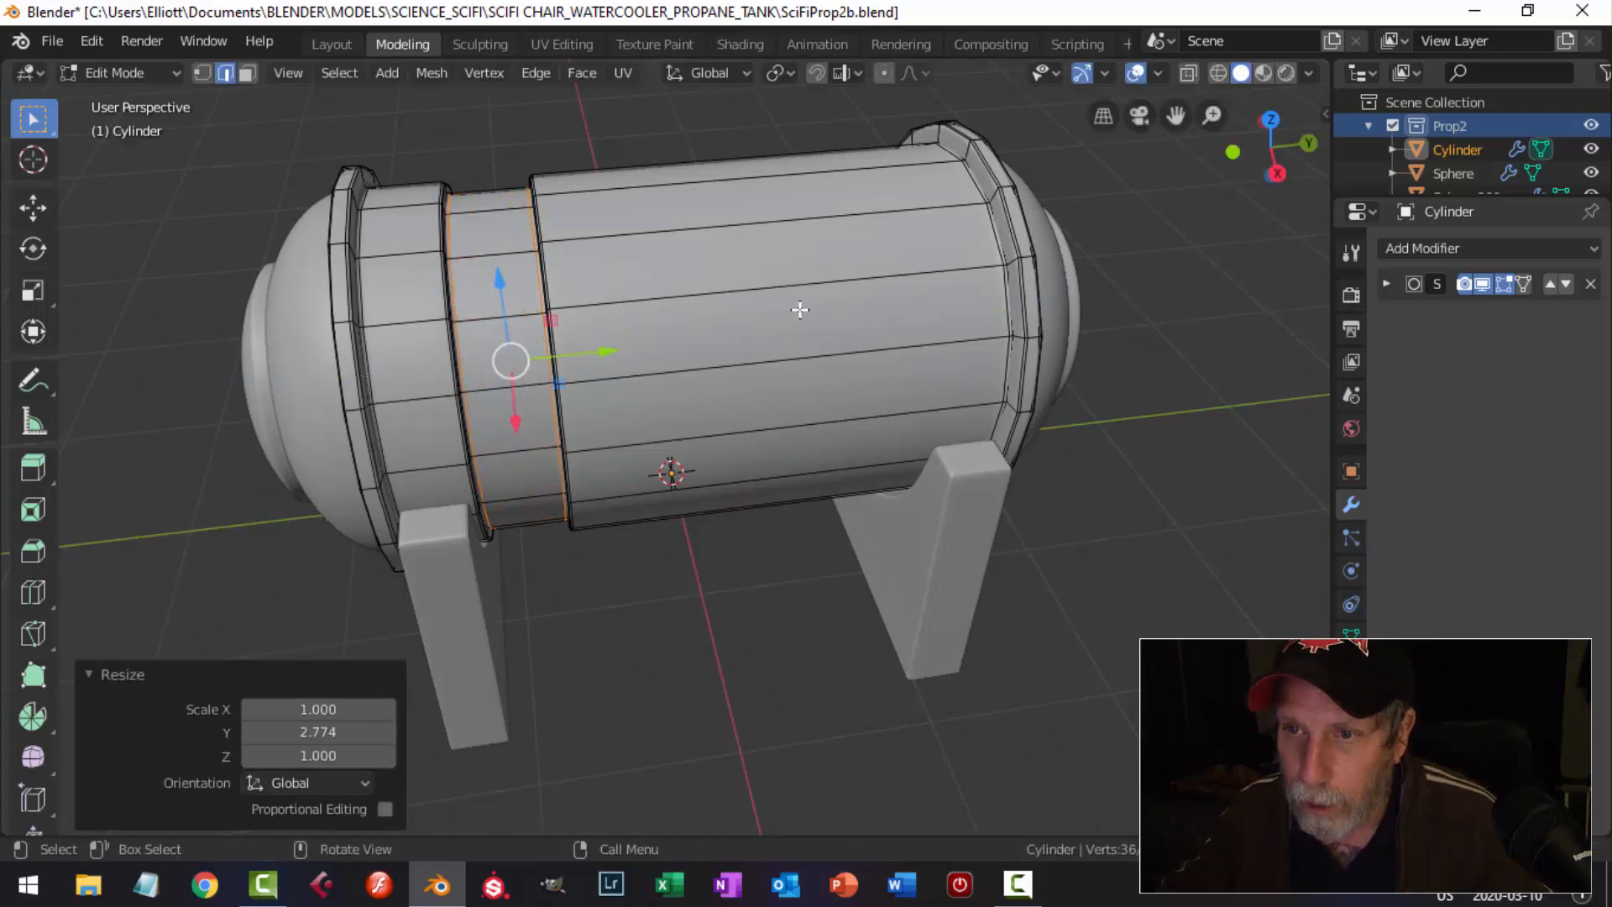
{"action": "key", "text": "Tab"}
{"action": "key", "text": "alt+a"}
Add a plane at the 3D cursor and raise its geometry about 2.15 m along Z above the tank.
{"action": "scroll", "coordinate": [759, 335], "scroll_direction": "down", "scroll_amount": 3}
{"action": "mouse_move", "coordinate": [739, 355]}
{"action": "middle_mouse_down"}
{"action": "mouse_move", "coordinate": [678, 352]}
{"action": "mouse_move", "coordinate": [719, 310]}
{"action": "mouse_move", "coordinate": [730, 457]}
{"action": "mouse_move", "coordinate": [903, 370]}
{"action": "mouse_move", "coordinate": [741, 362]}
{"action": "middle_mouse_up"}
{"action": "scroll", "coordinate": [617, 399], "scroll_direction": "up", "scroll_amount": 3}
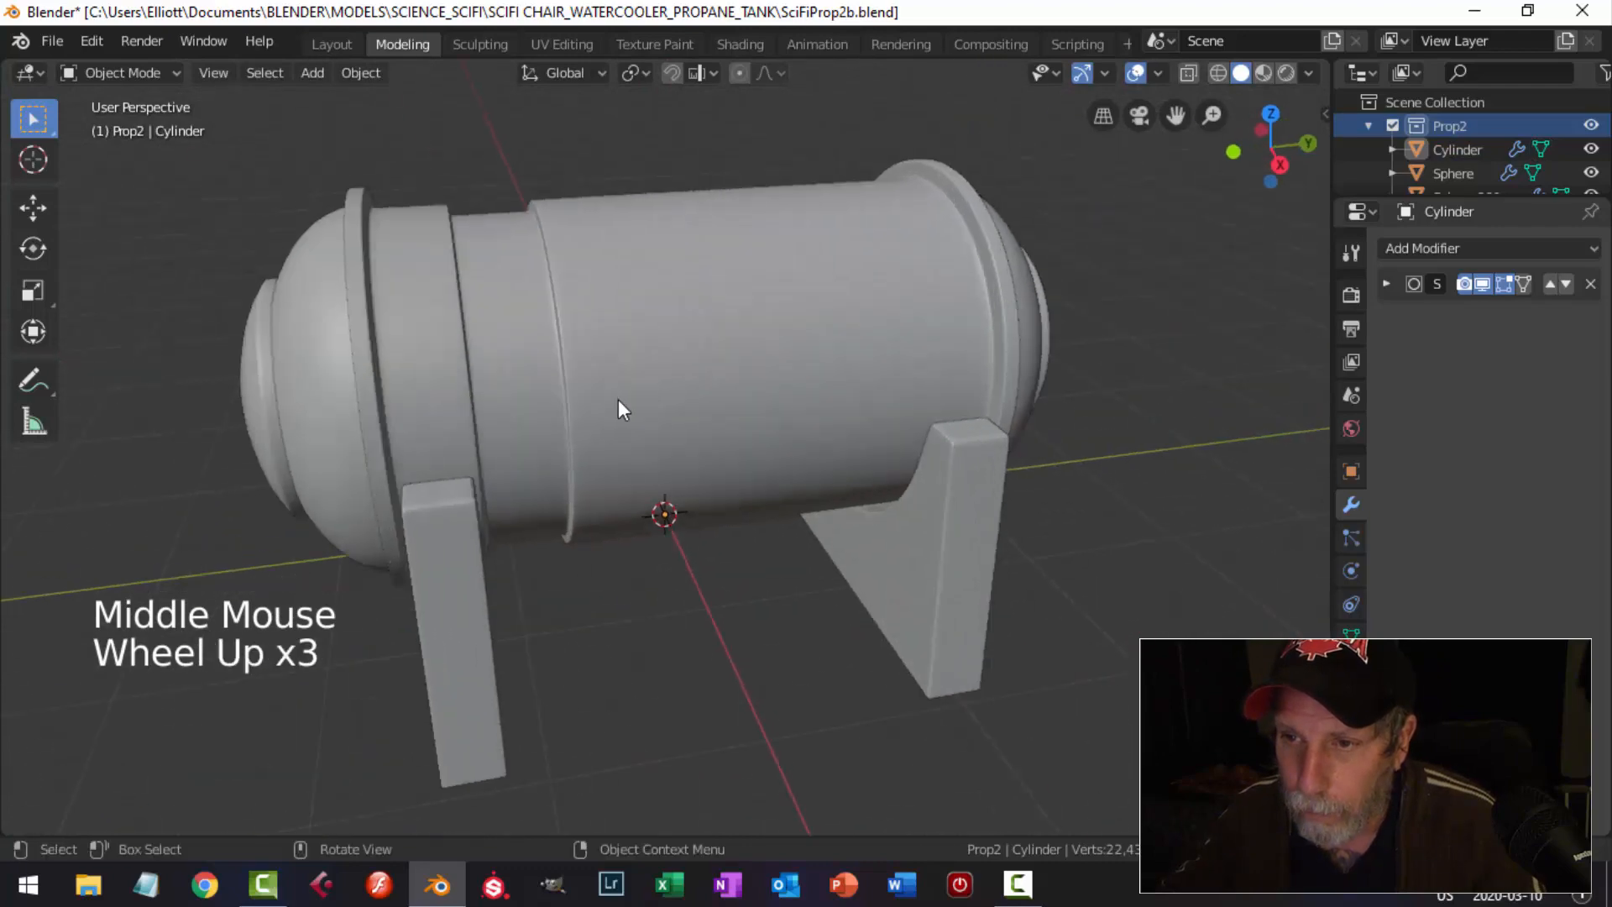
{"action": "middle_click_drag", "start_coordinate": [618, 400], "coordinate": [743, 350]}
{"action": "middle_click_drag", "start_coordinate": [589, 405], "coordinate": [618, 346]}
{"action": "key", "text": "KP_7"}
{"action": "scroll", "coordinate": [625, 373], "scroll_direction": "down", "scroll_amount": 2}
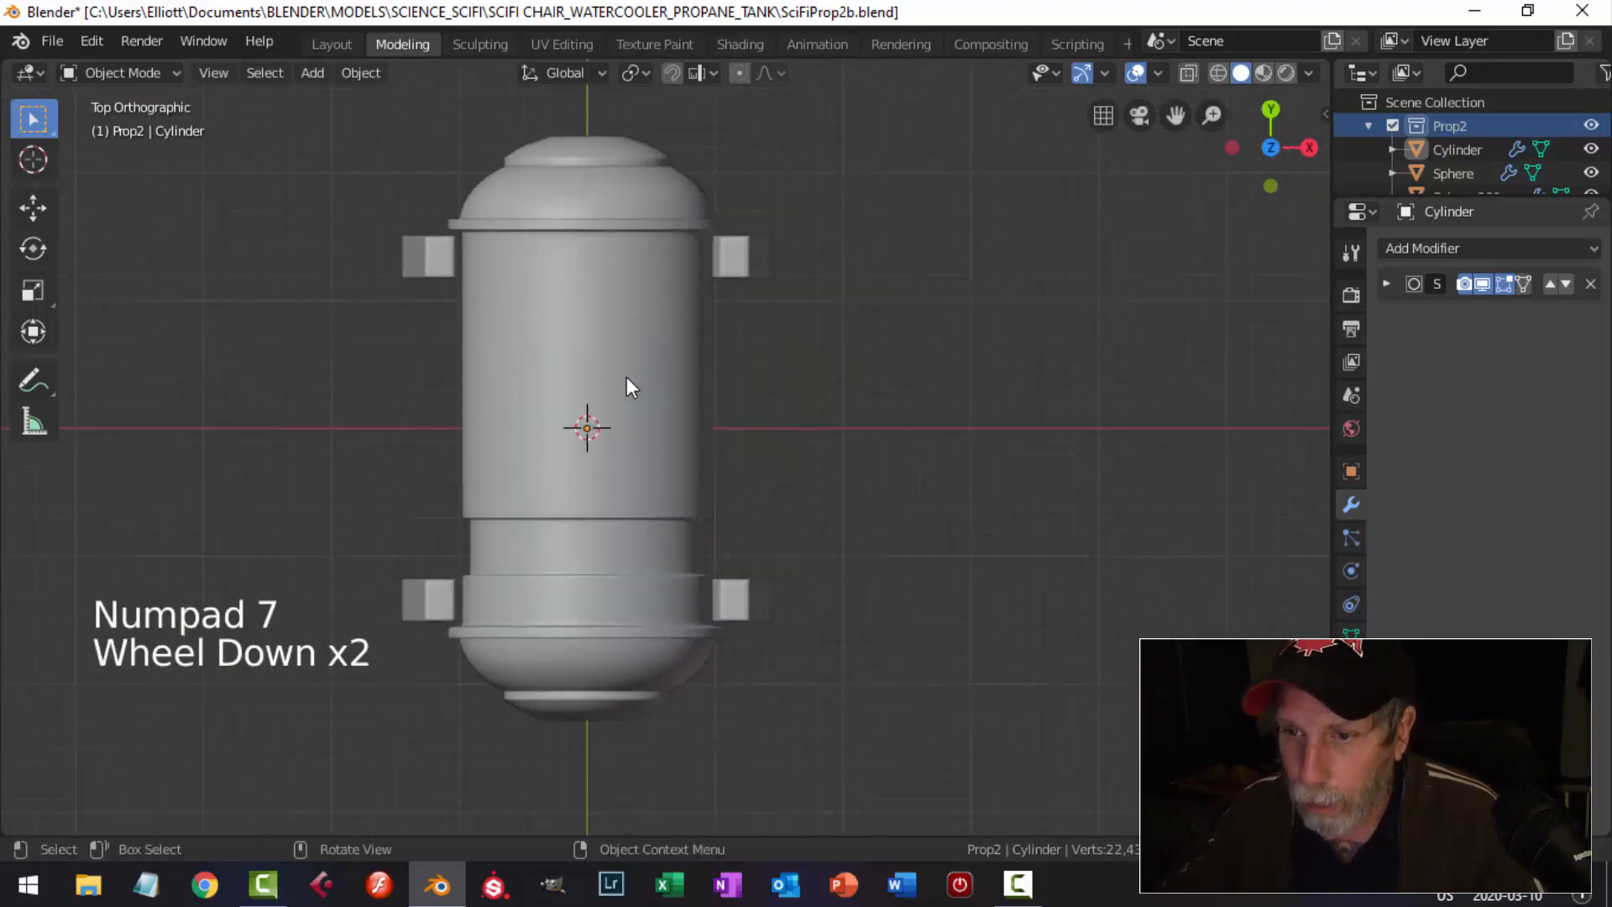
{"action": "key", "text": "shift+a"}
{"action": "left_click", "coordinate": [773, 400]}
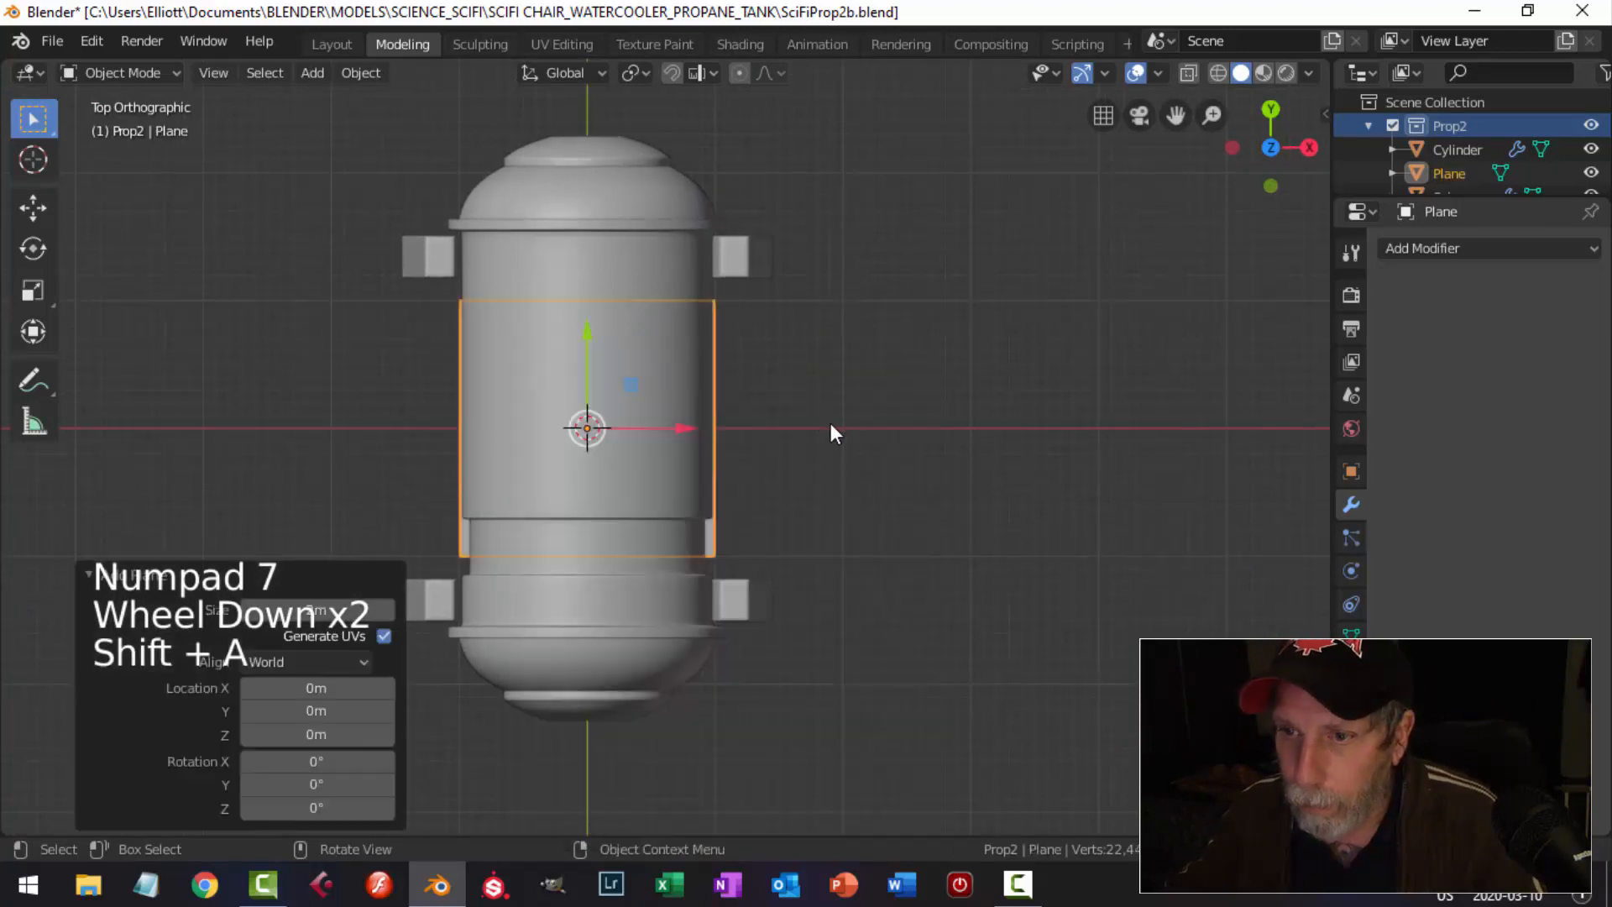
{"action": "key", "text": "Tab"}
{"action": "middle_click_drag", "start_coordinate": [864, 432], "coordinate": [625, 252]}
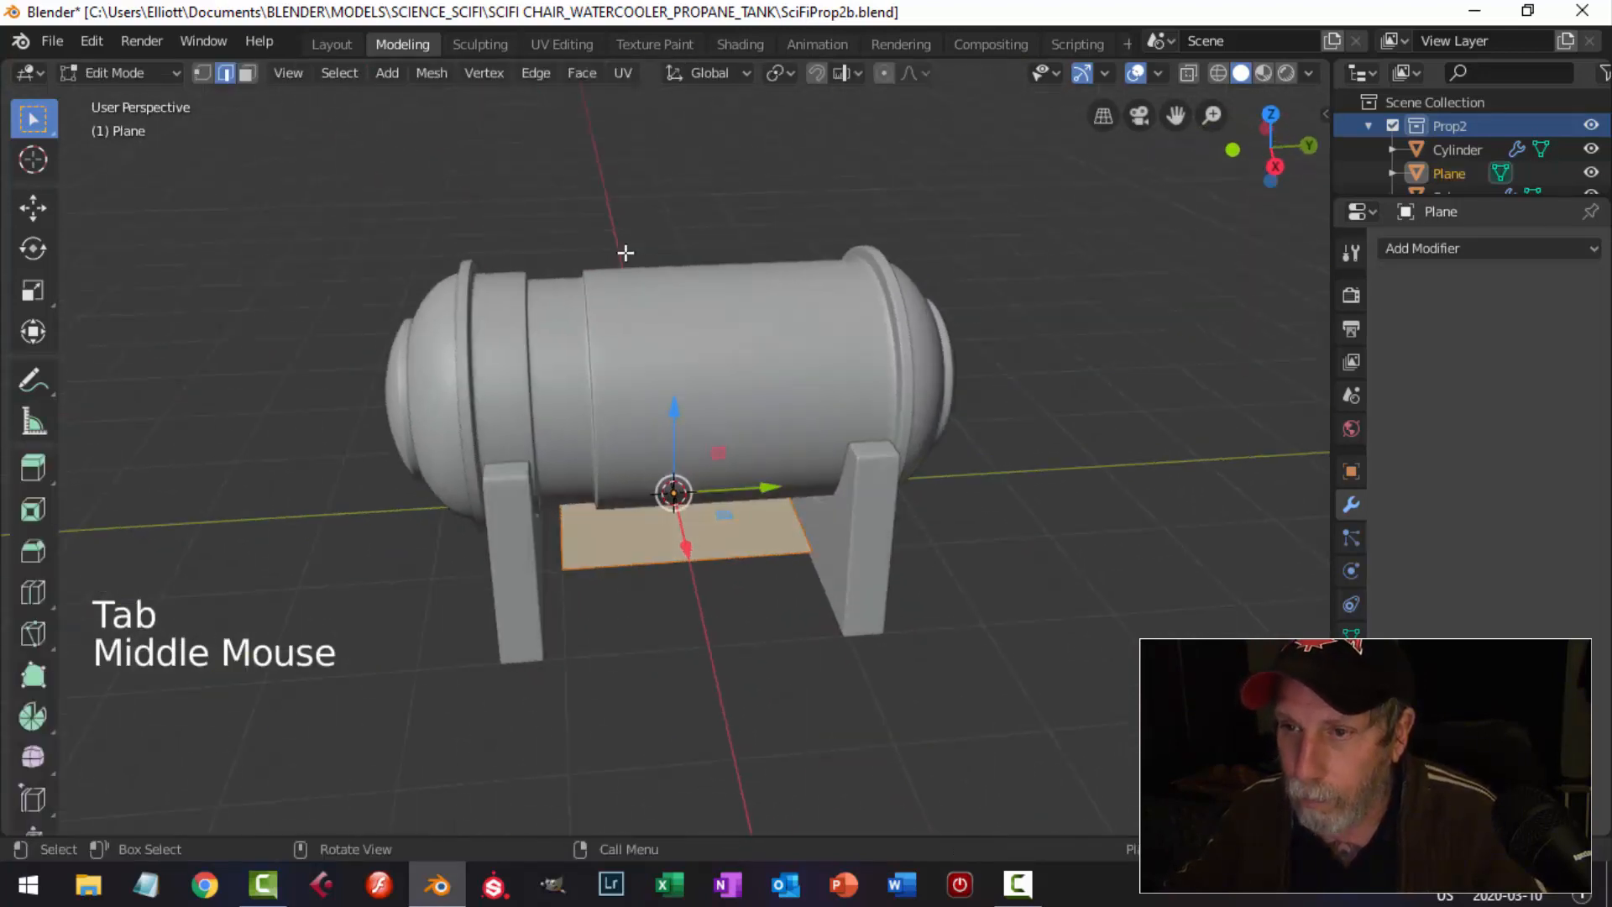
{"action": "left_click_drag", "start_coordinate": [677, 410], "coordinate": [720, 173]}
Scale the plane to about 0.09 and move it about -1.09 m along Y near the groove.
{"action": "key", "text": "KP_7"}
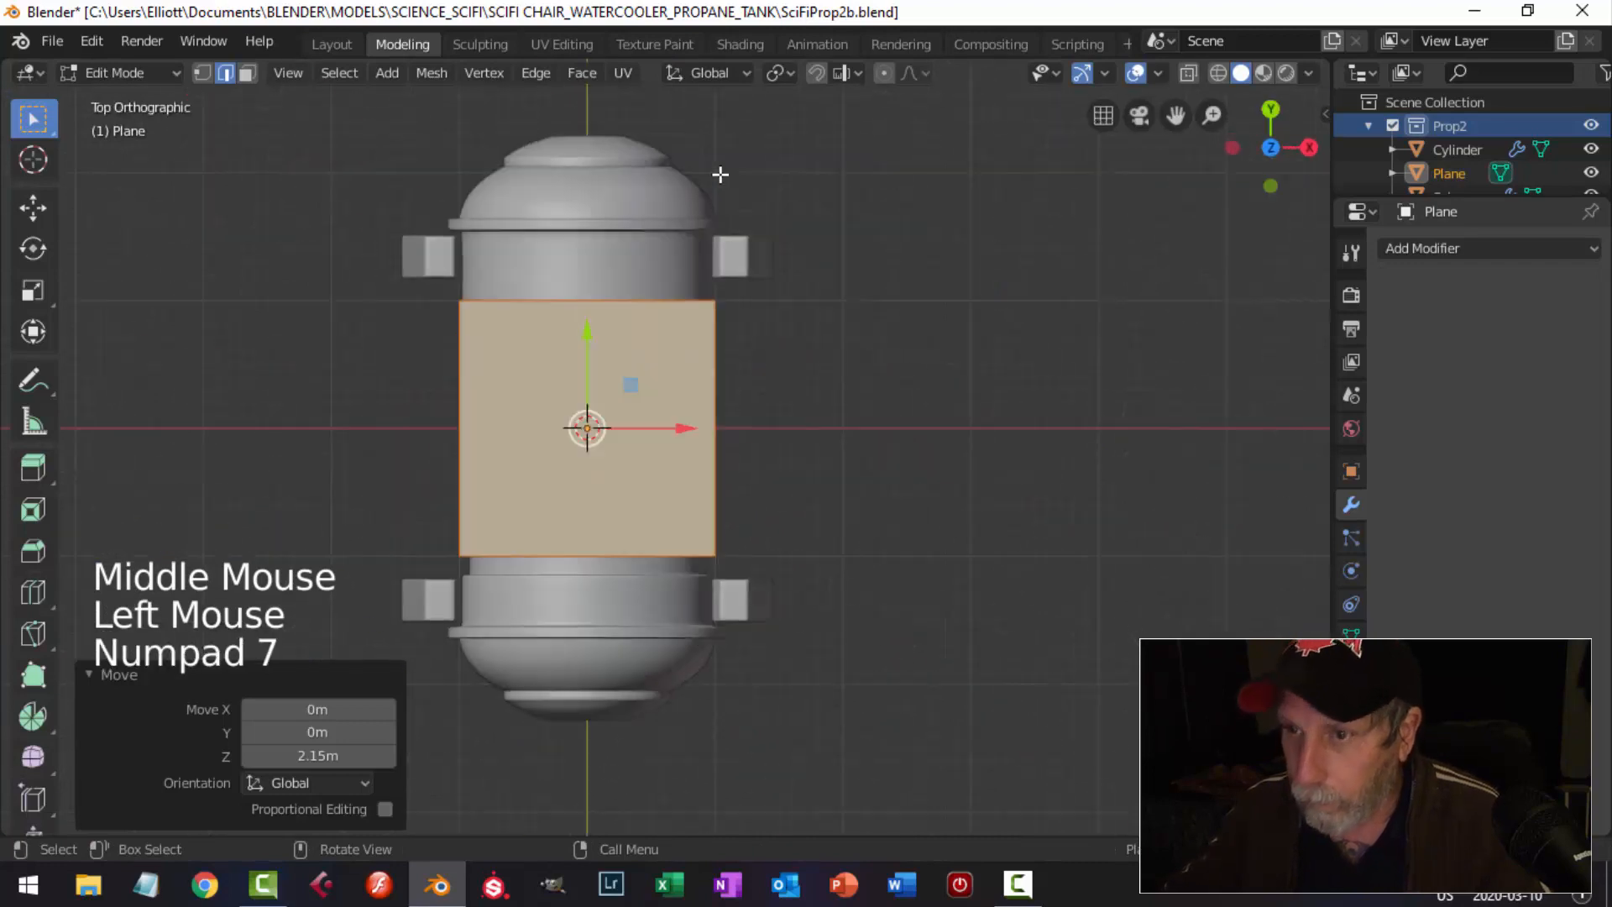
{"action": "key", "text": "s"}
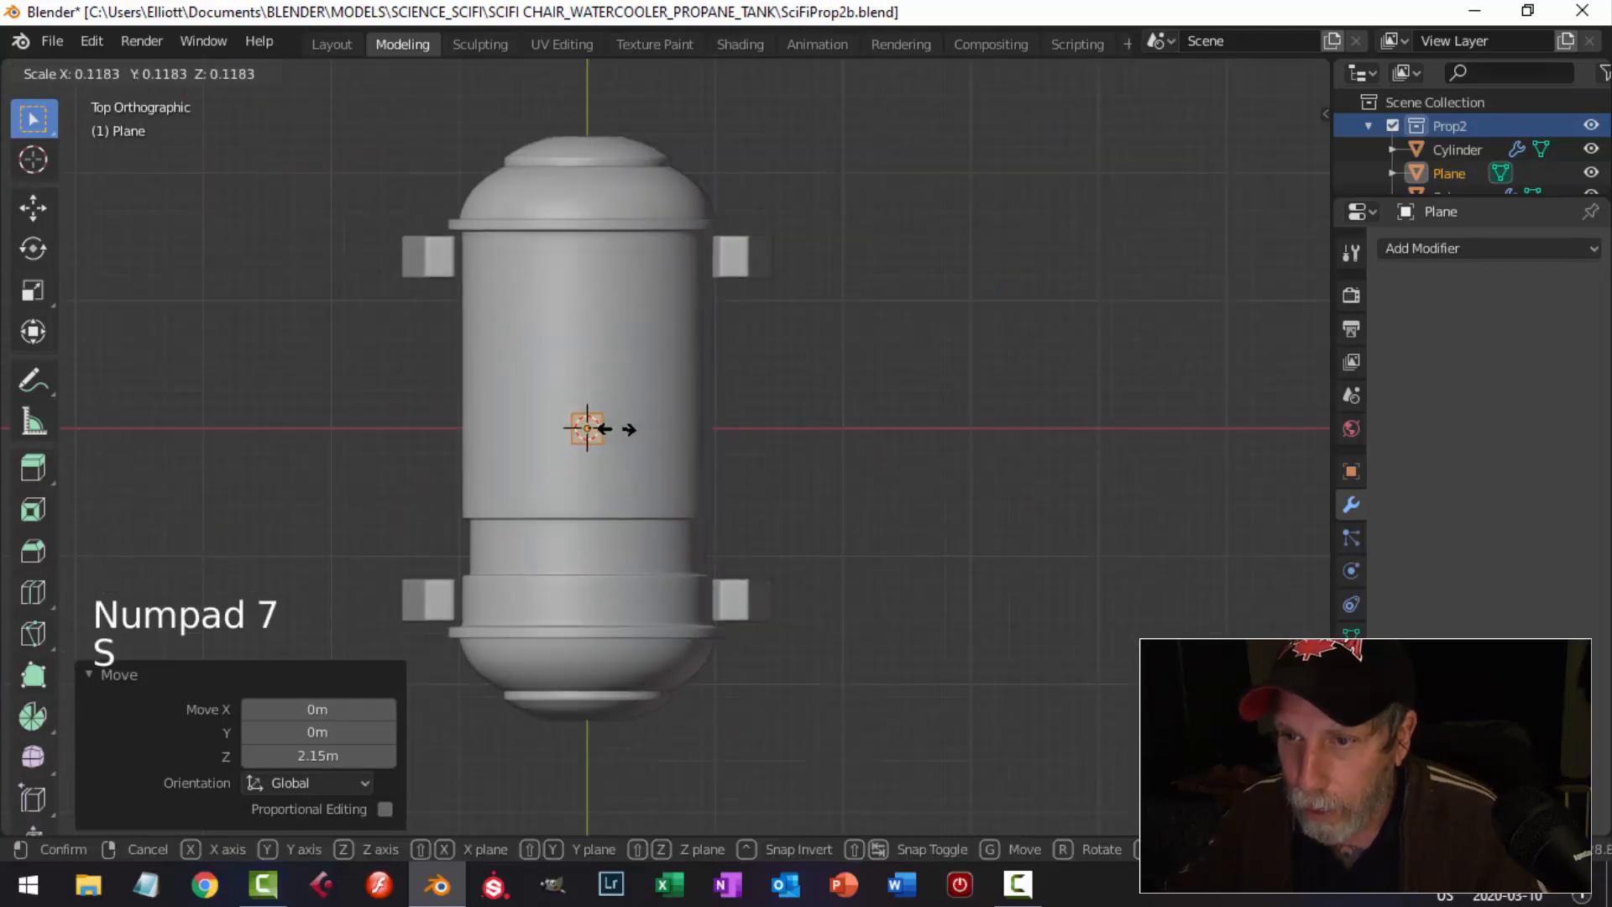
{"action": "left_click", "coordinate": [596, 430]}
{"action": "left_click_drag", "start_coordinate": [586, 340], "coordinate": [586, 362]}
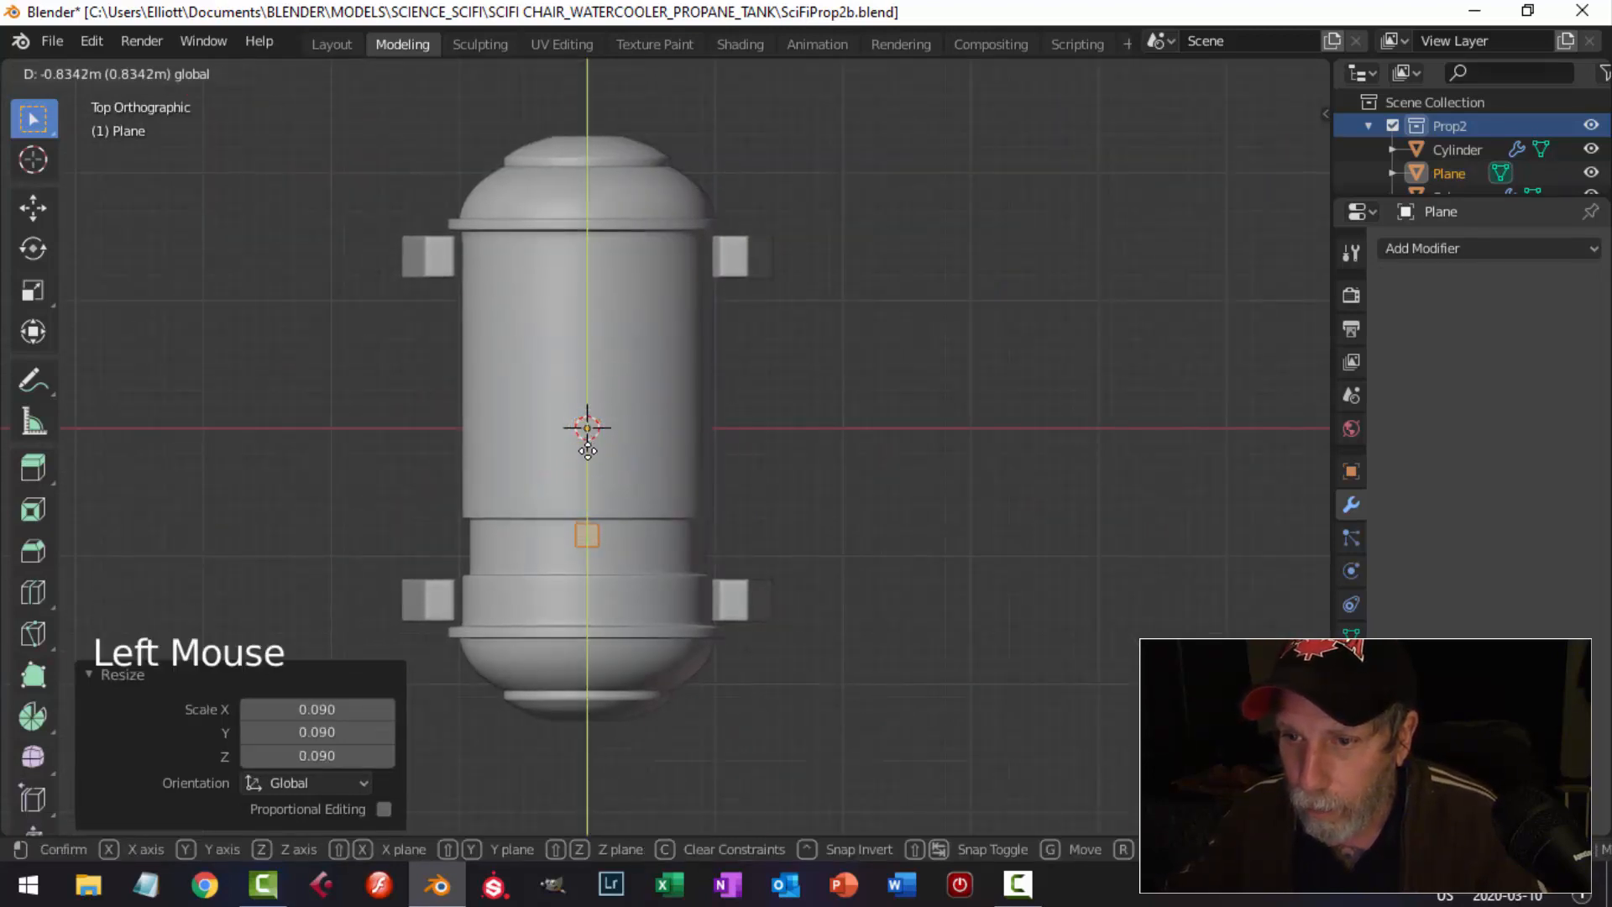
{"action": "left_click_drag", "start_coordinate": [584, 482], "coordinate": [585, 483]}
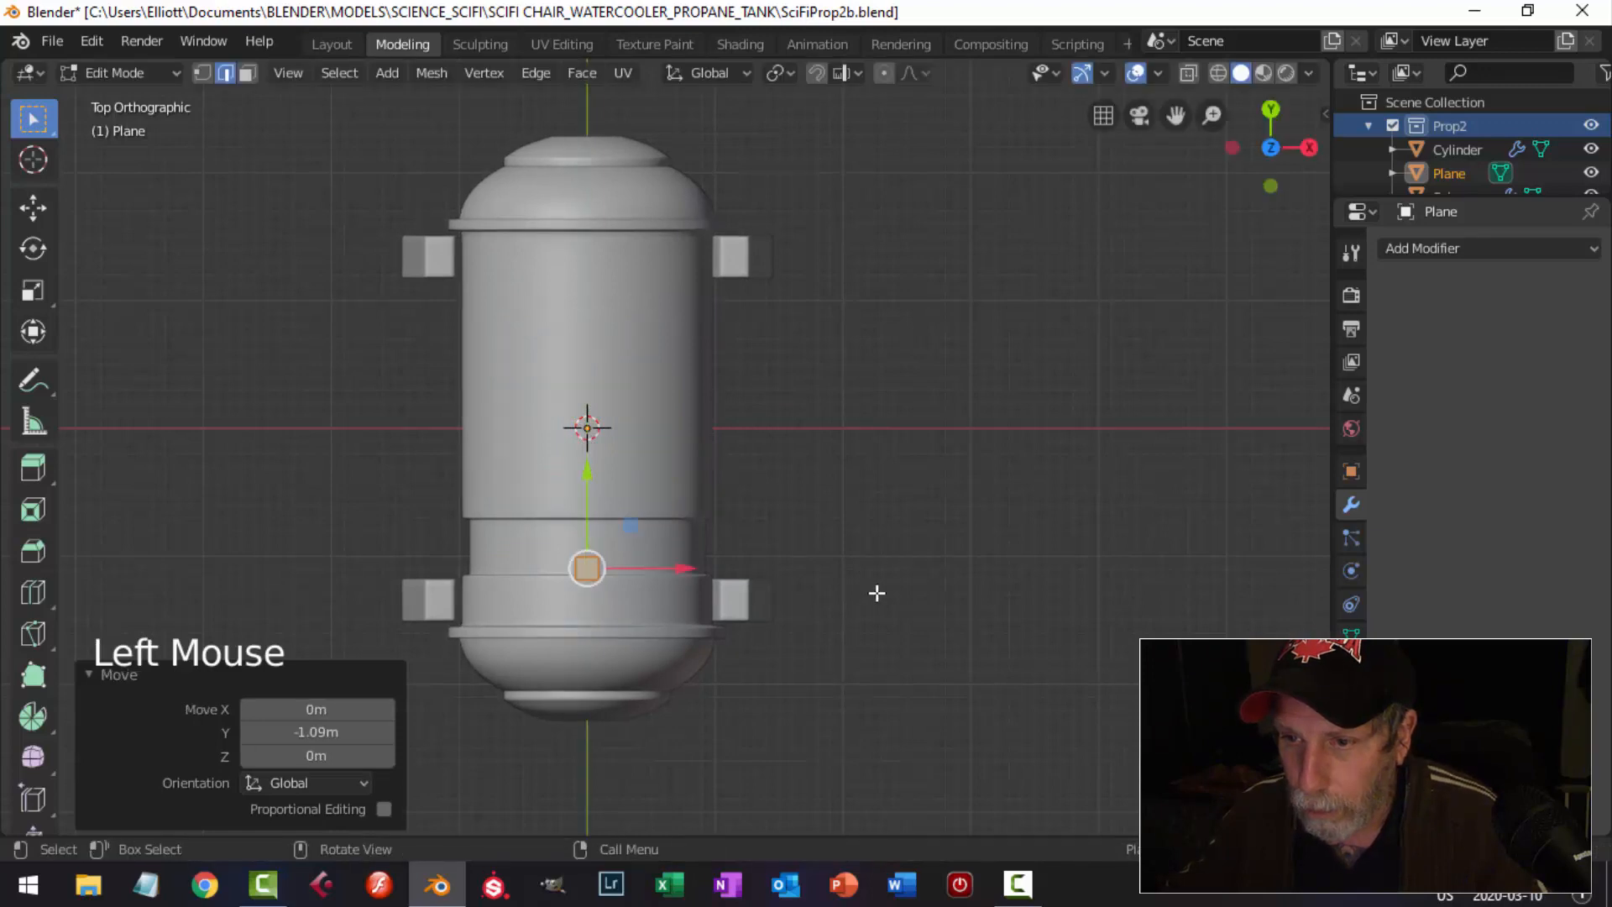
Scale the plane to about 0.774 along X, lengthen it along Y, and shift it about 0.185 m along Y across the groove.
{"action": "key", "text": "s"}
{"action": "key", "text": "x"}
{"action": "left_click", "coordinate": [794, 589]}
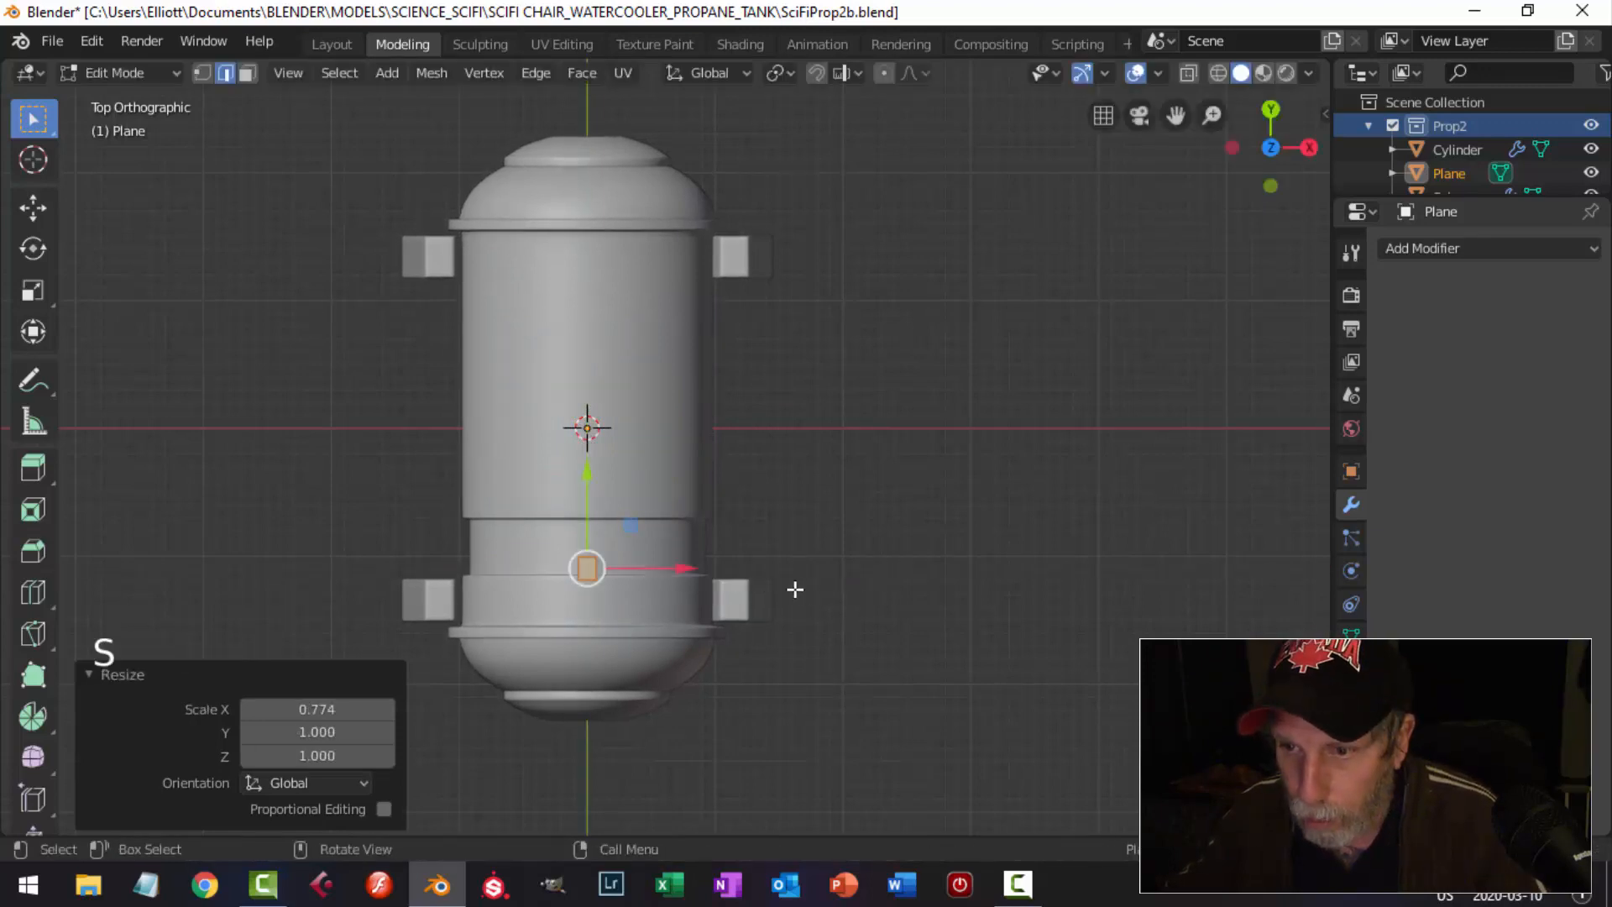
{"action": "key", "text": "s"}
{"action": "key", "text": "y"}
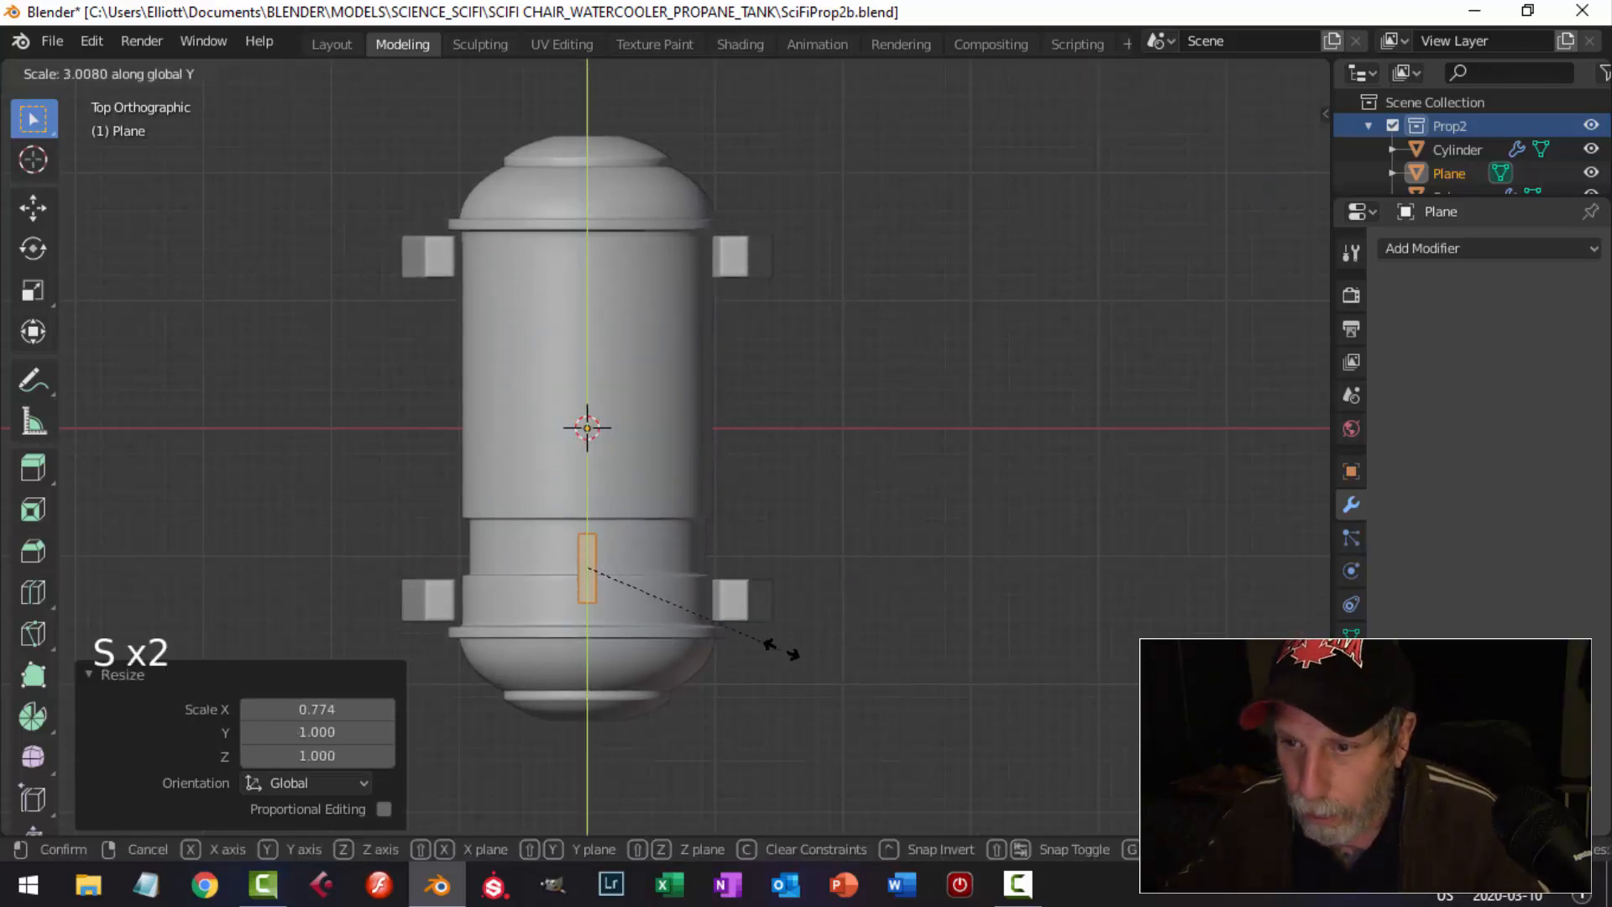
{"action": "left_click", "coordinate": [723, 619]}
{"action": "left_click_drag", "start_coordinate": [585, 481], "coordinate": [615, 451]}
Lower the strip about 0.168 m along Z to just above the groove floor.
{"action": "key", "text": "KP_3"}
{"action": "scroll", "coordinate": [612, 450], "scroll_direction": "up", "scroll_amount": 3}
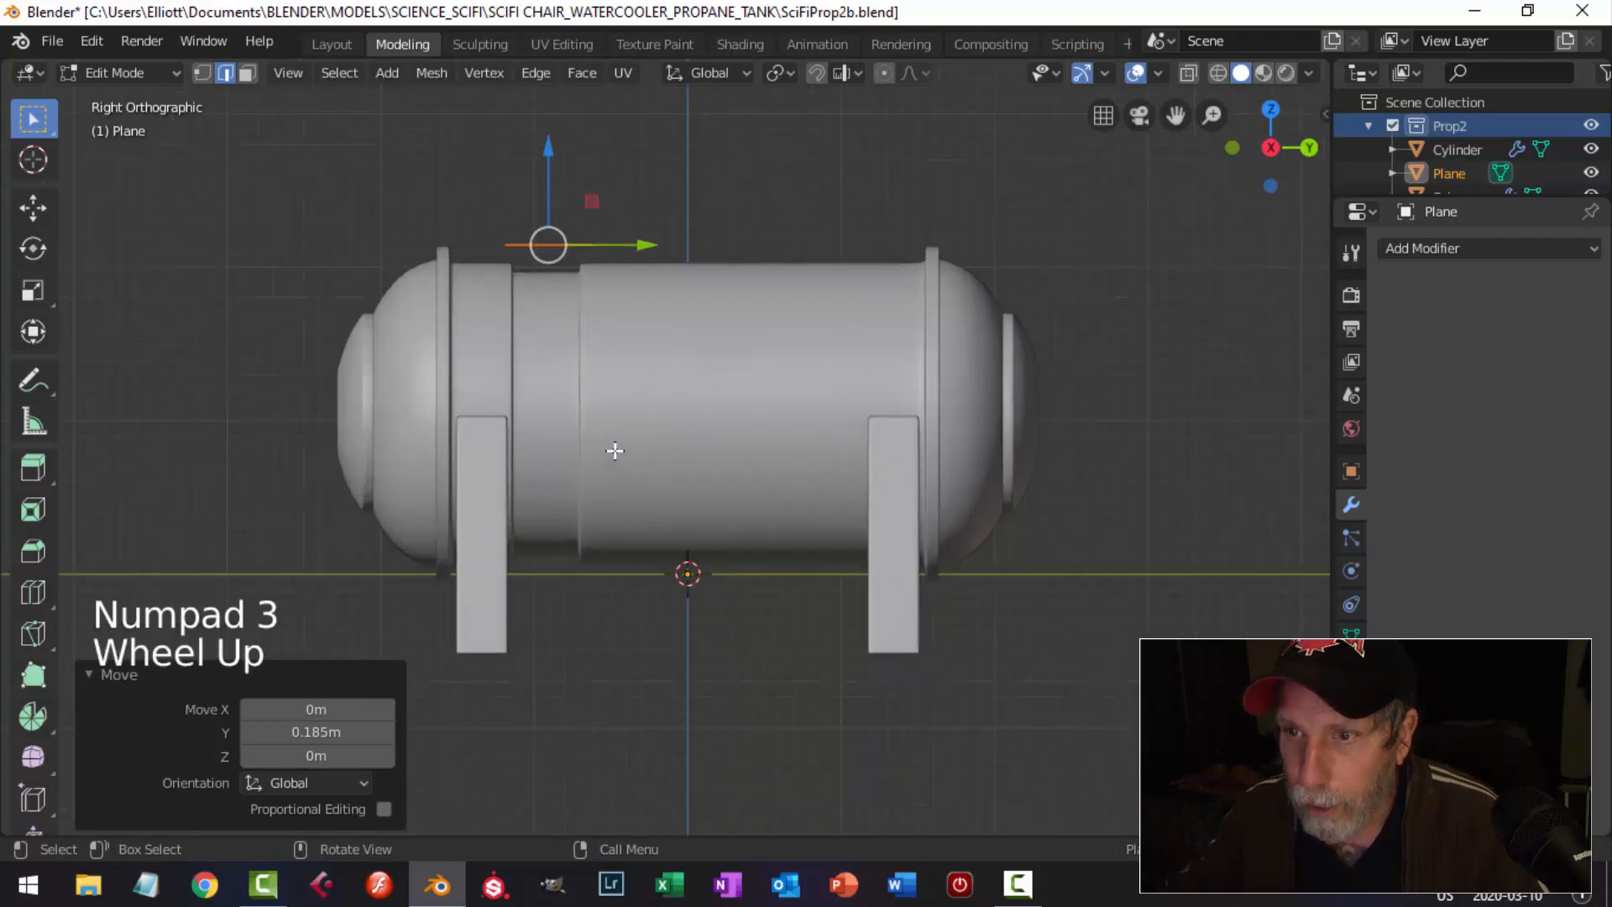
{"action": "middle_click_drag", "start_coordinate": [612, 450], "coordinate": [763, 604], "text": "shift"}
{"action": "scroll", "coordinate": [762, 566], "scroll_direction": "up", "scroll_amount": 1}
{"action": "scroll", "coordinate": [762, 566], "scroll_direction": "up", "scroll_amount": 2}
{"action": "left_click_drag", "start_coordinate": [665, 352], "coordinate": [661, 399]}
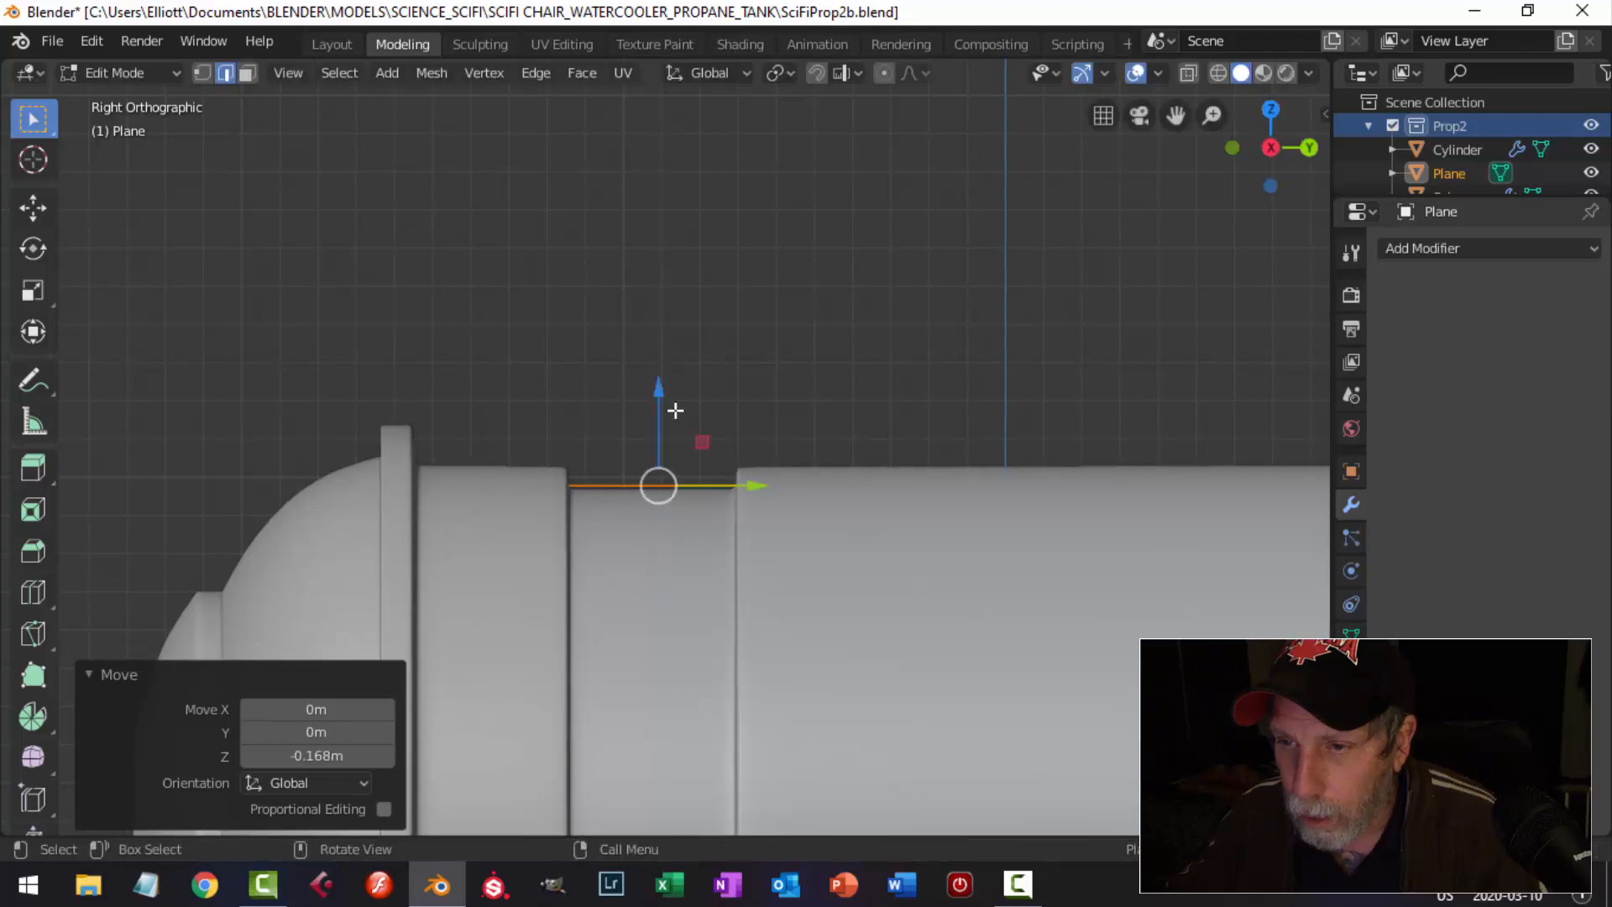
Extrude the strip's face and raise it slightly along Z to give the strip thickness.
{"action": "scroll", "coordinate": [727, 555], "scroll_direction": "up", "scroll_amount": 5}
{"action": "middle_click_drag", "start_coordinate": [727, 555], "coordinate": [712, 437], "text": "shift"}
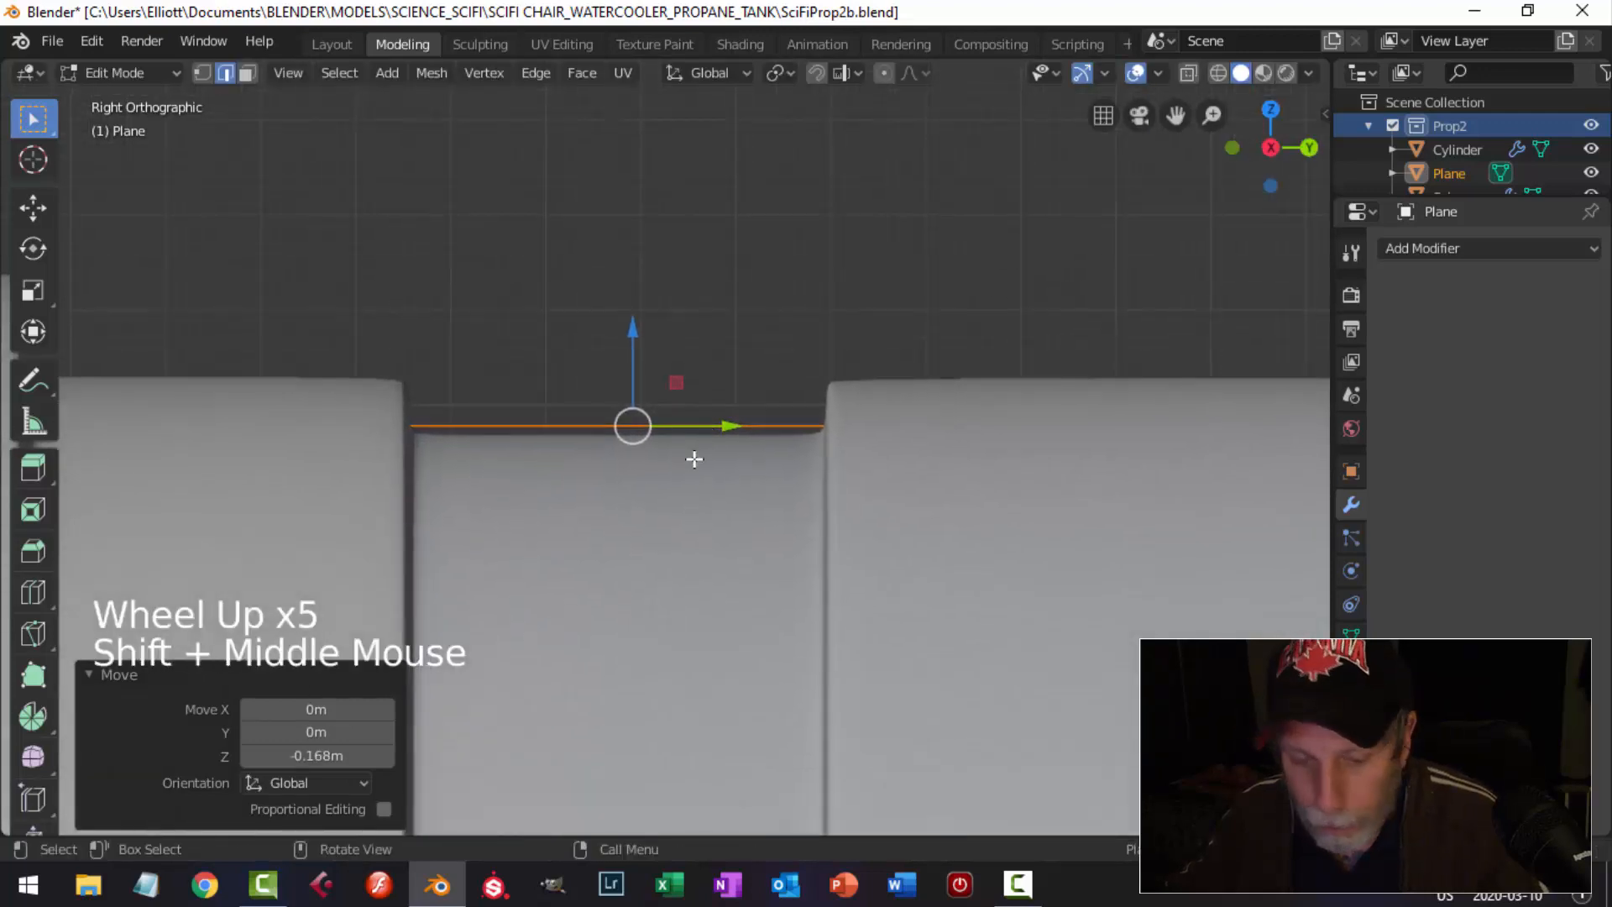
{"action": "key", "text": "e"}
{"action": "left_click", "coordinate": [695, 458]}
{"action": "left_click_drag", "start_coordinate": [633, 336], "coordinate": [648, 324]}
{"action": "key", "text": "alt+a"}
Select the whole strip and scale it narrower along X.
{"action": "middle_click_drag", "start_coordinate": [647, 414], "coordinate": [572, 467]}
{"action": "key", "text": "a"}
{"action": "key", "text": "s"}
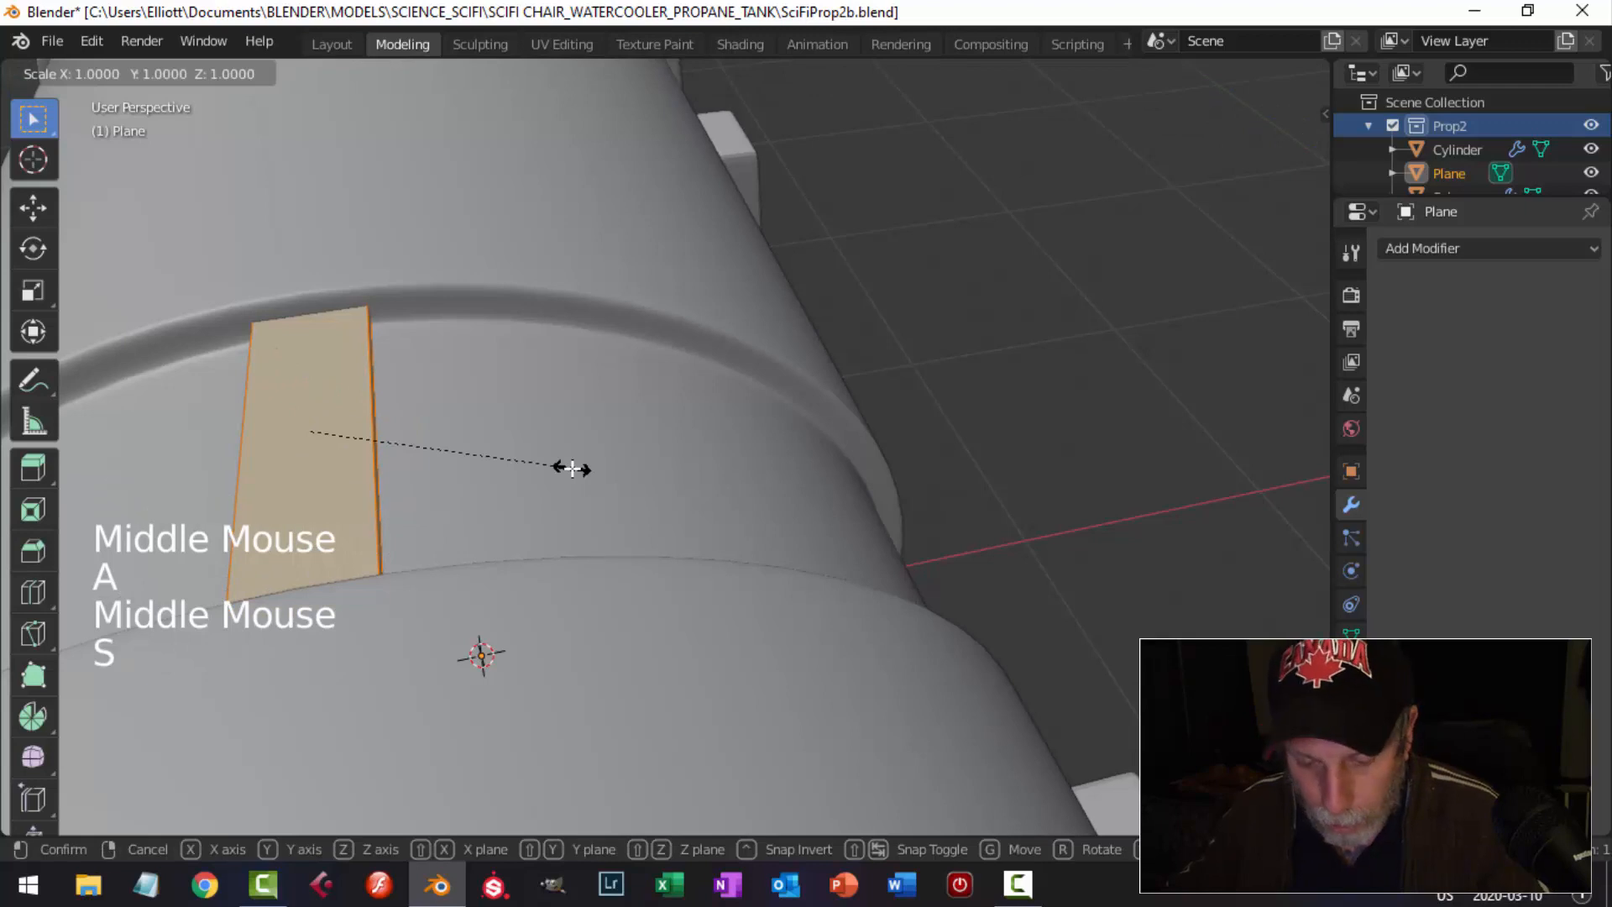
{"action": "key", "text": "x"}
{"action": "left_click", "coordinate": [514, 467]}
{"action": "key", "text": "alt+a"}
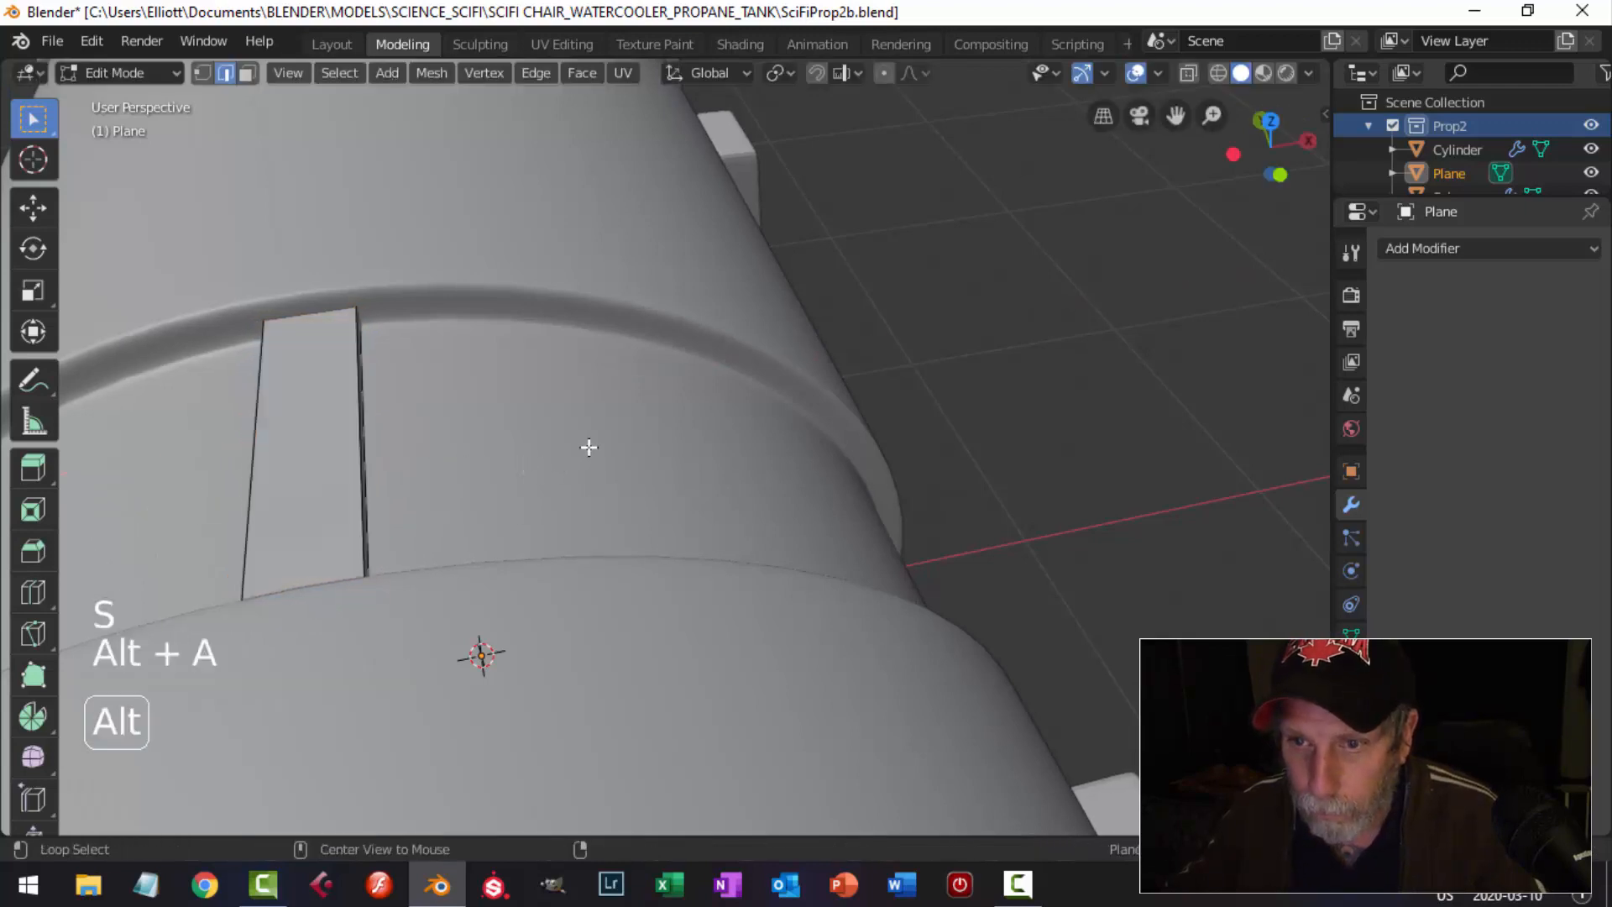
Select the two long upper edges of the strip.
{"action": "middle_click_drag", "start_coordinate": [587, 446], "coordinate": [539, 456]}
{"action": "scroll", "coordinate": [539, 457], "scroll_direction": "up", "scroll_amount": 1}
{"action": "left_click", "coordinate": [501, 402]}
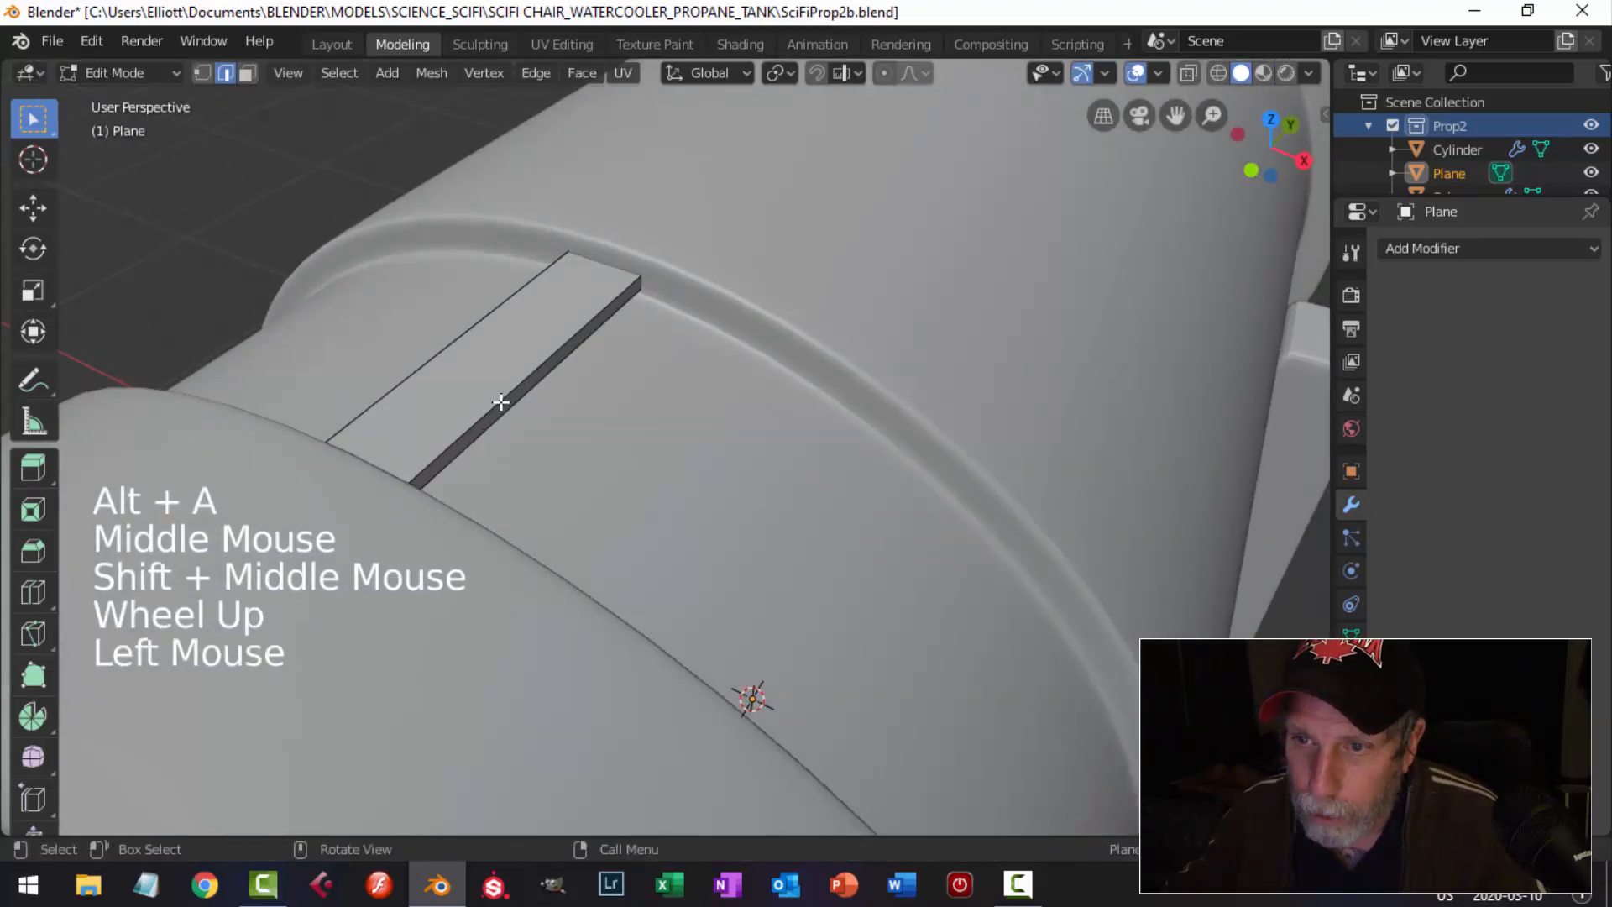
{"action": "left_click", "coordinate": [449, 354], "text": "shift"}
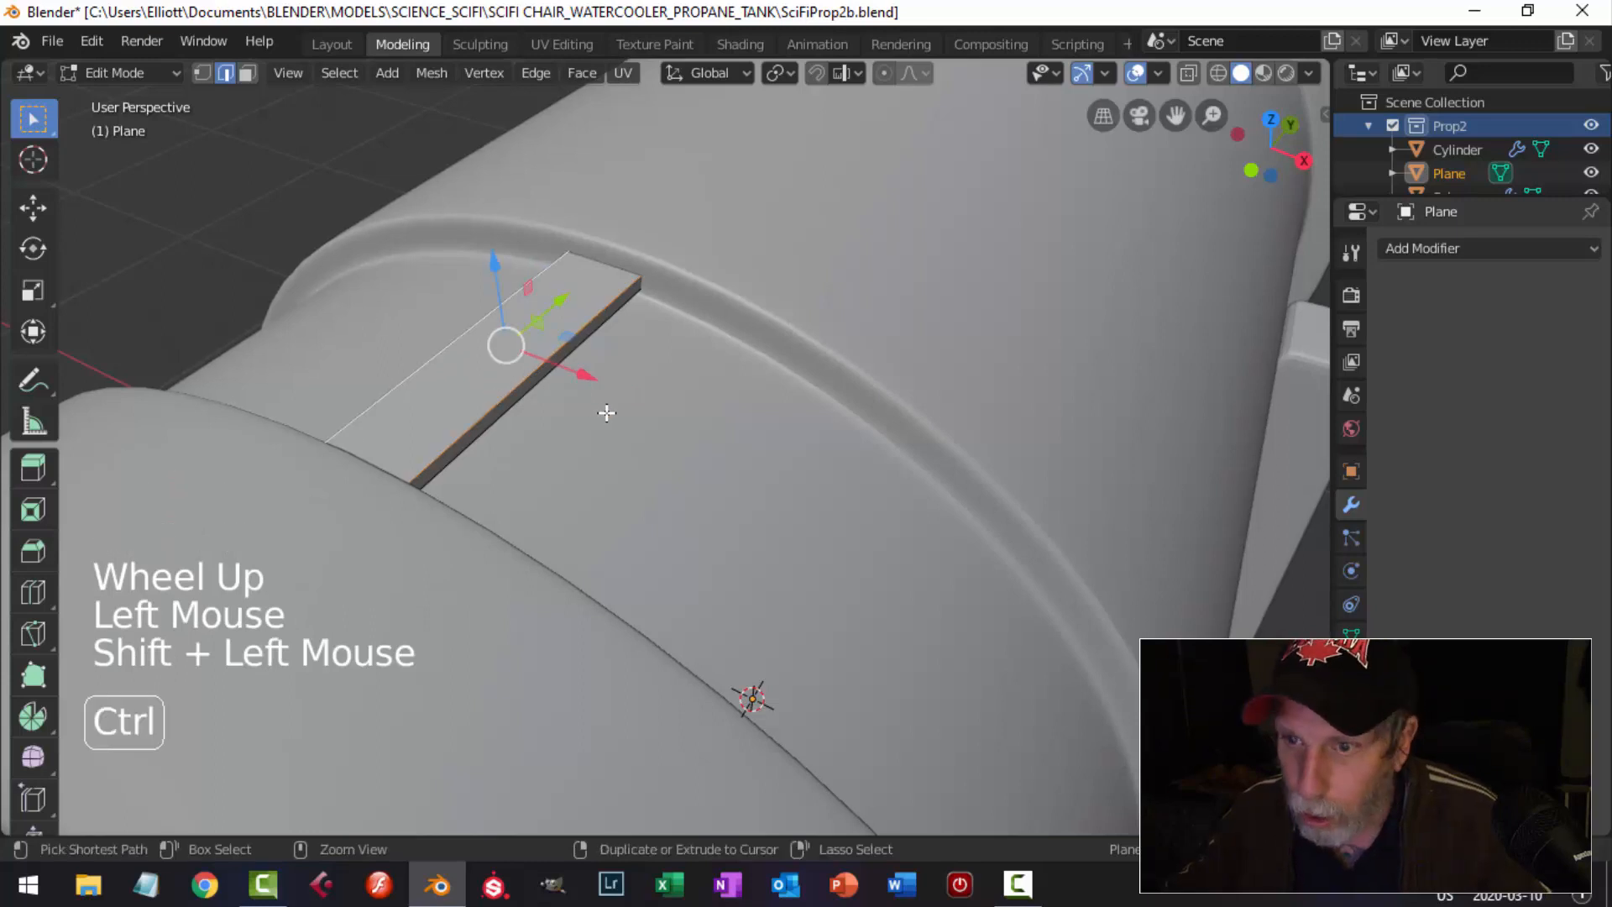
Bevel the flat strip's two long upper edges with a single segment and leave mesh editing.
{"action": "key", "text": "ctrl+b"}
{"action": "key", "text": "shift"}
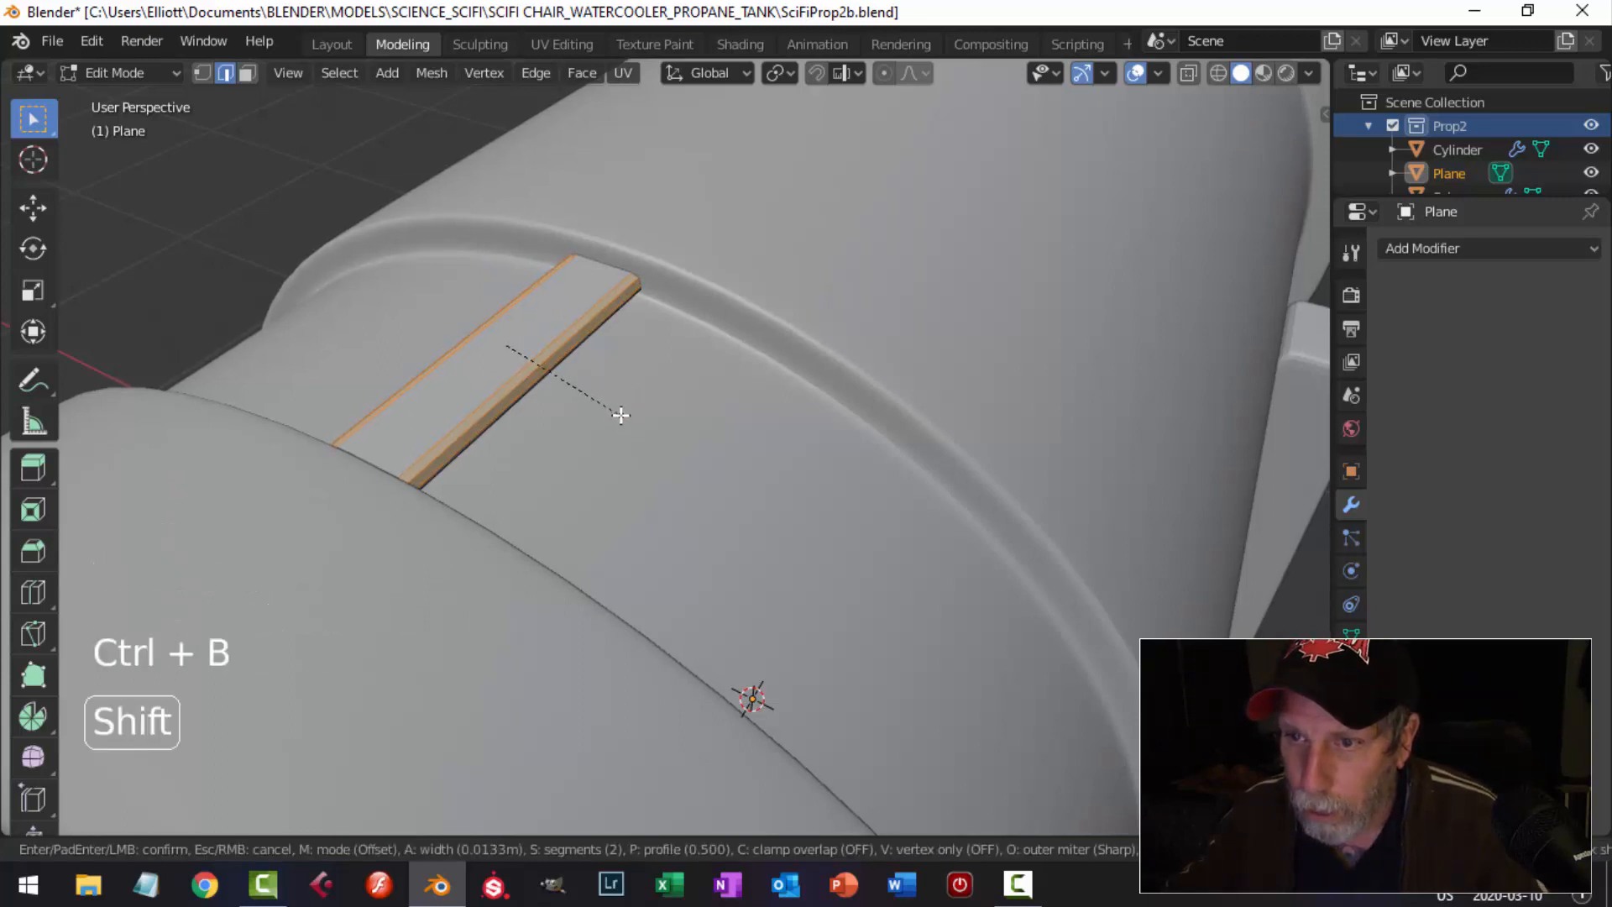
{"action": "scroll", "coordinate": [620, 415], "scroll_direction": "down", "scroll_amount": 1}
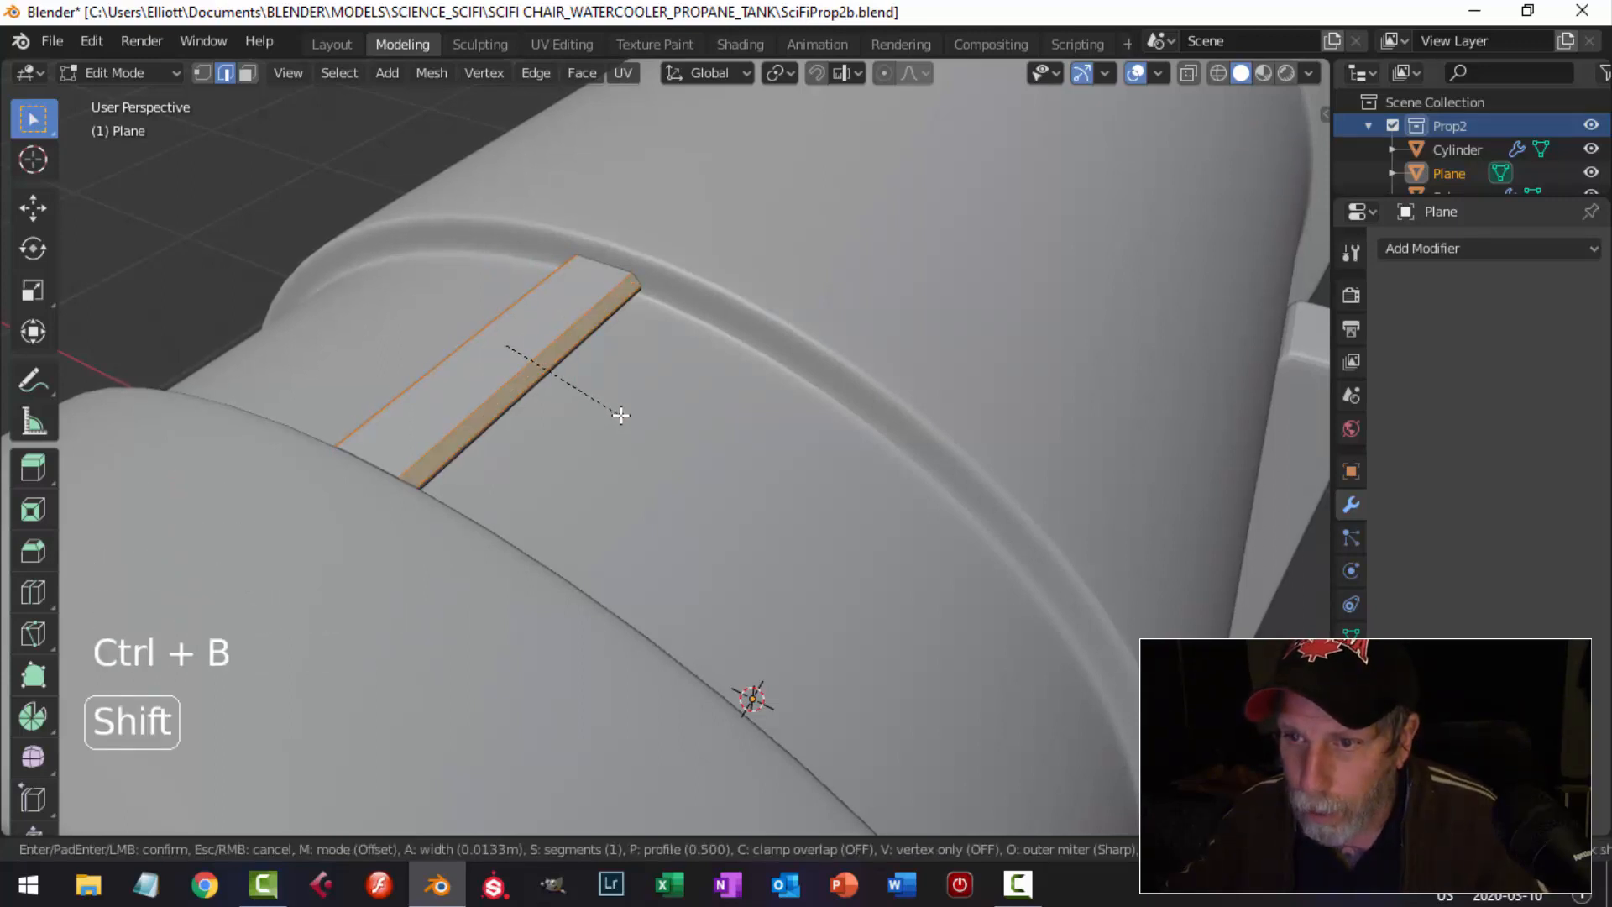
{"action": "left_click", "coordinate": [585, 381]}
{"action": "key", "text": "alt+a"}
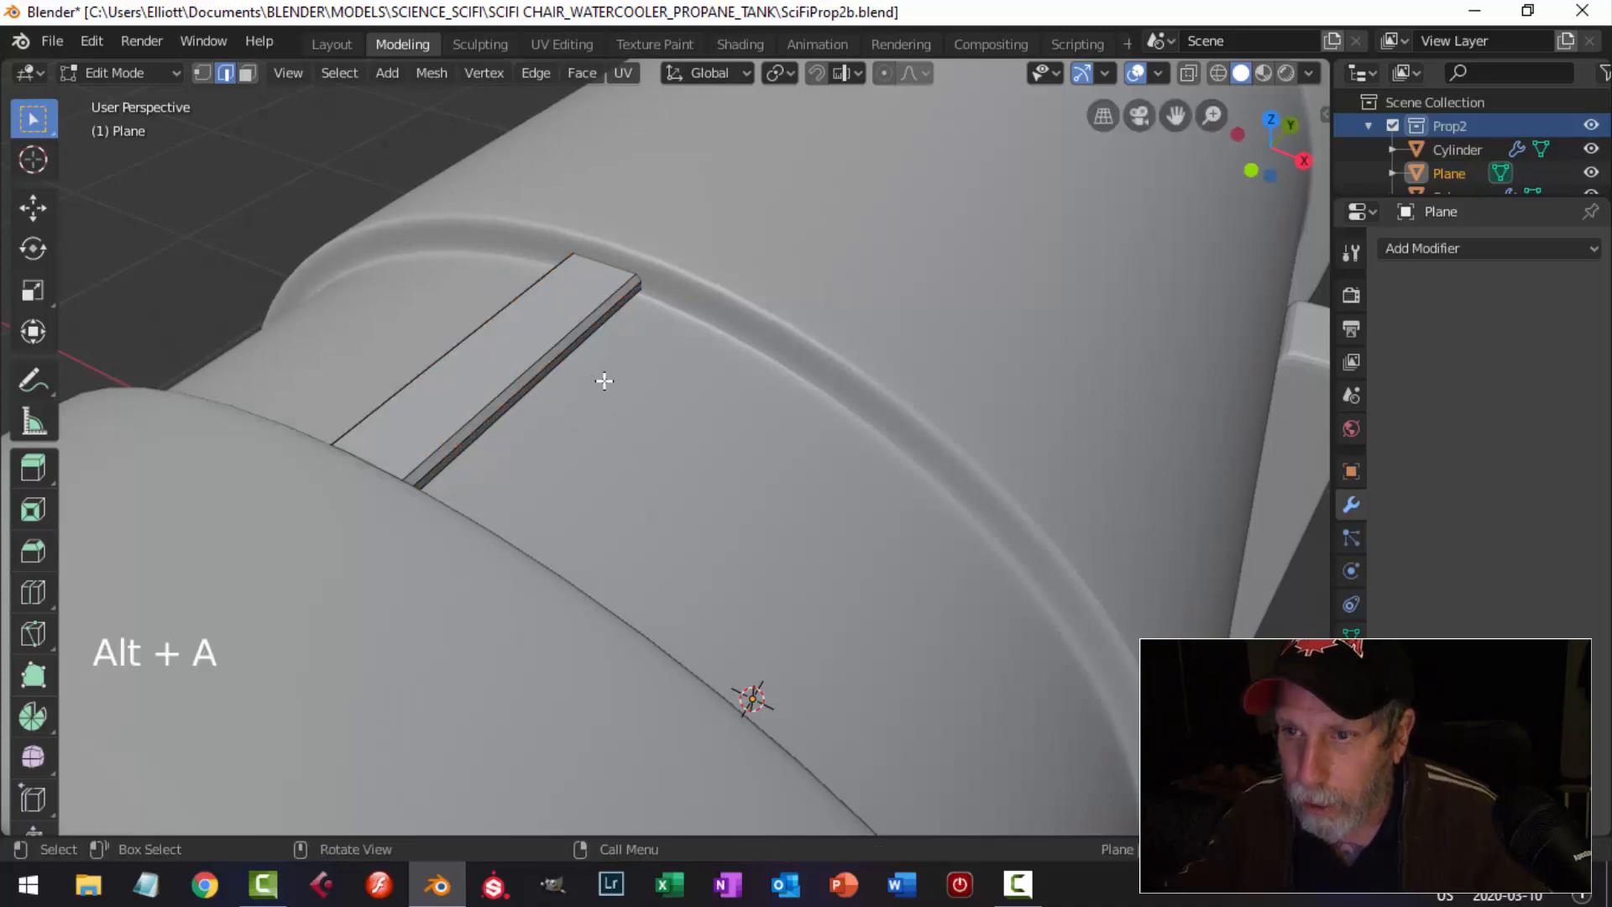
{"action": "key", "text": "Tab"}
Save the file with the bevelled strip in place.
{"action": "middle_click_drag", "start_coordinate": [601, 374], "coordinate": [526, 364]}
{"action": "key", "text": "alt+a"}
{"action": "scroll", "coordinate": [733, 441], "scroll_direction": "down", "scroll_amount": 2}
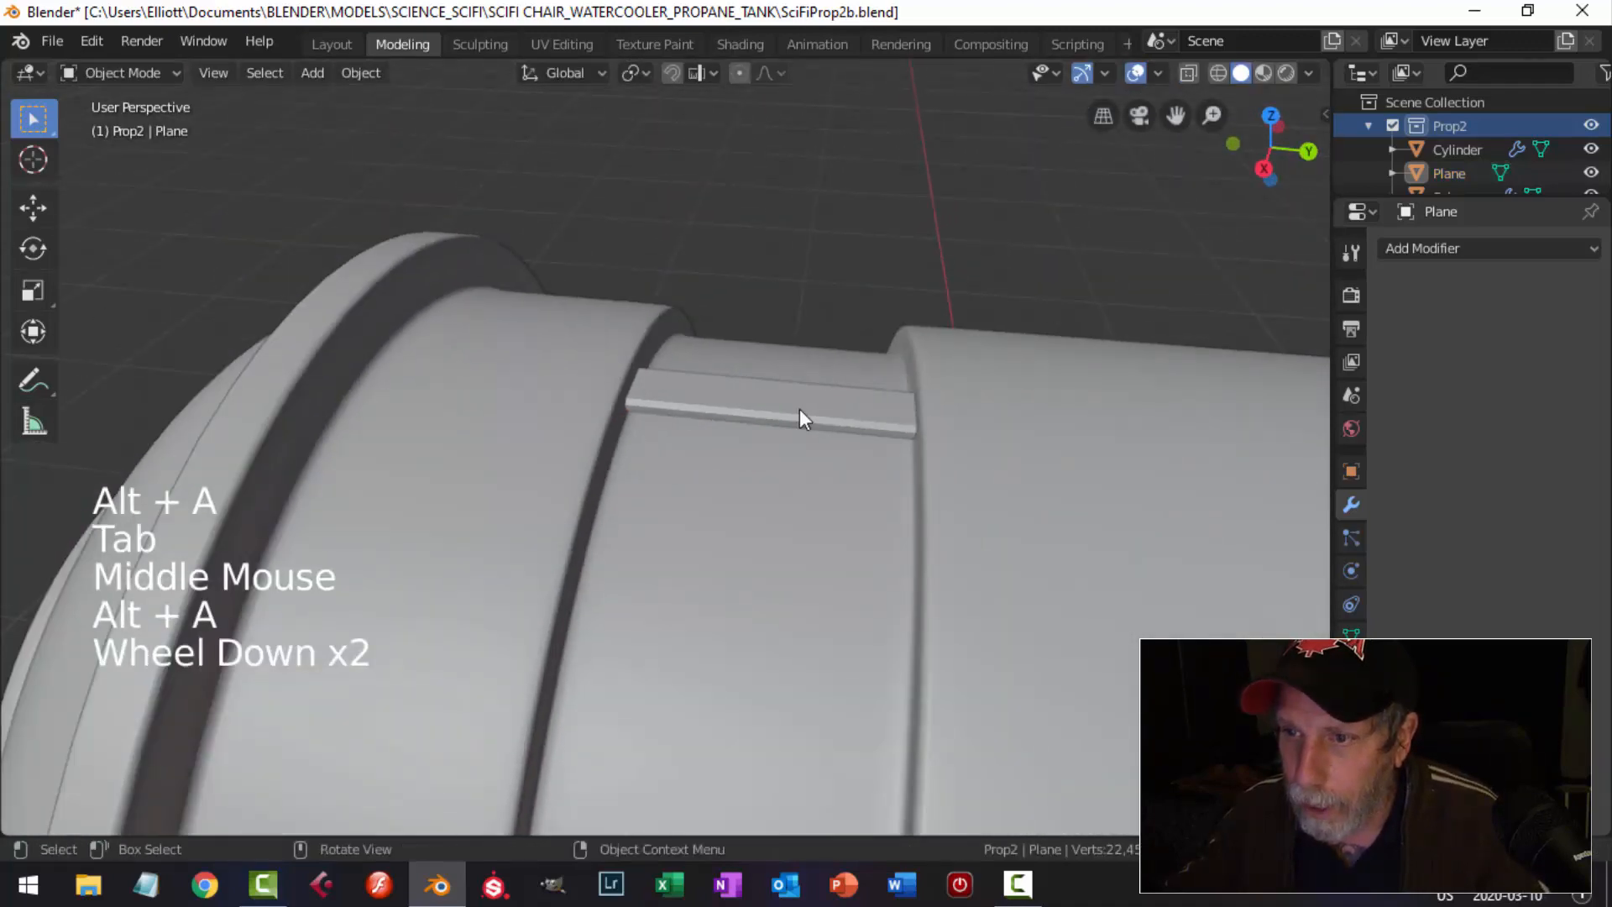
{"action": "scroll", "coordinate": [799, 410], "scroll_direction": "down", "scroll_amount": 4}
{"action": "middle_click_drag", "start_coordinate": [809, 467], "coordinate": [733, 473]}
{"action": "key", "text": "ctrl+s"}
{"action": "scroll", "coordinate": [784, 454], "scroll_direction": "down", "scroll_amount": 2}
{"action": "scroll", "coordinate": [738, 514], "scroll_direction": "up", "scroll_amount": 1}
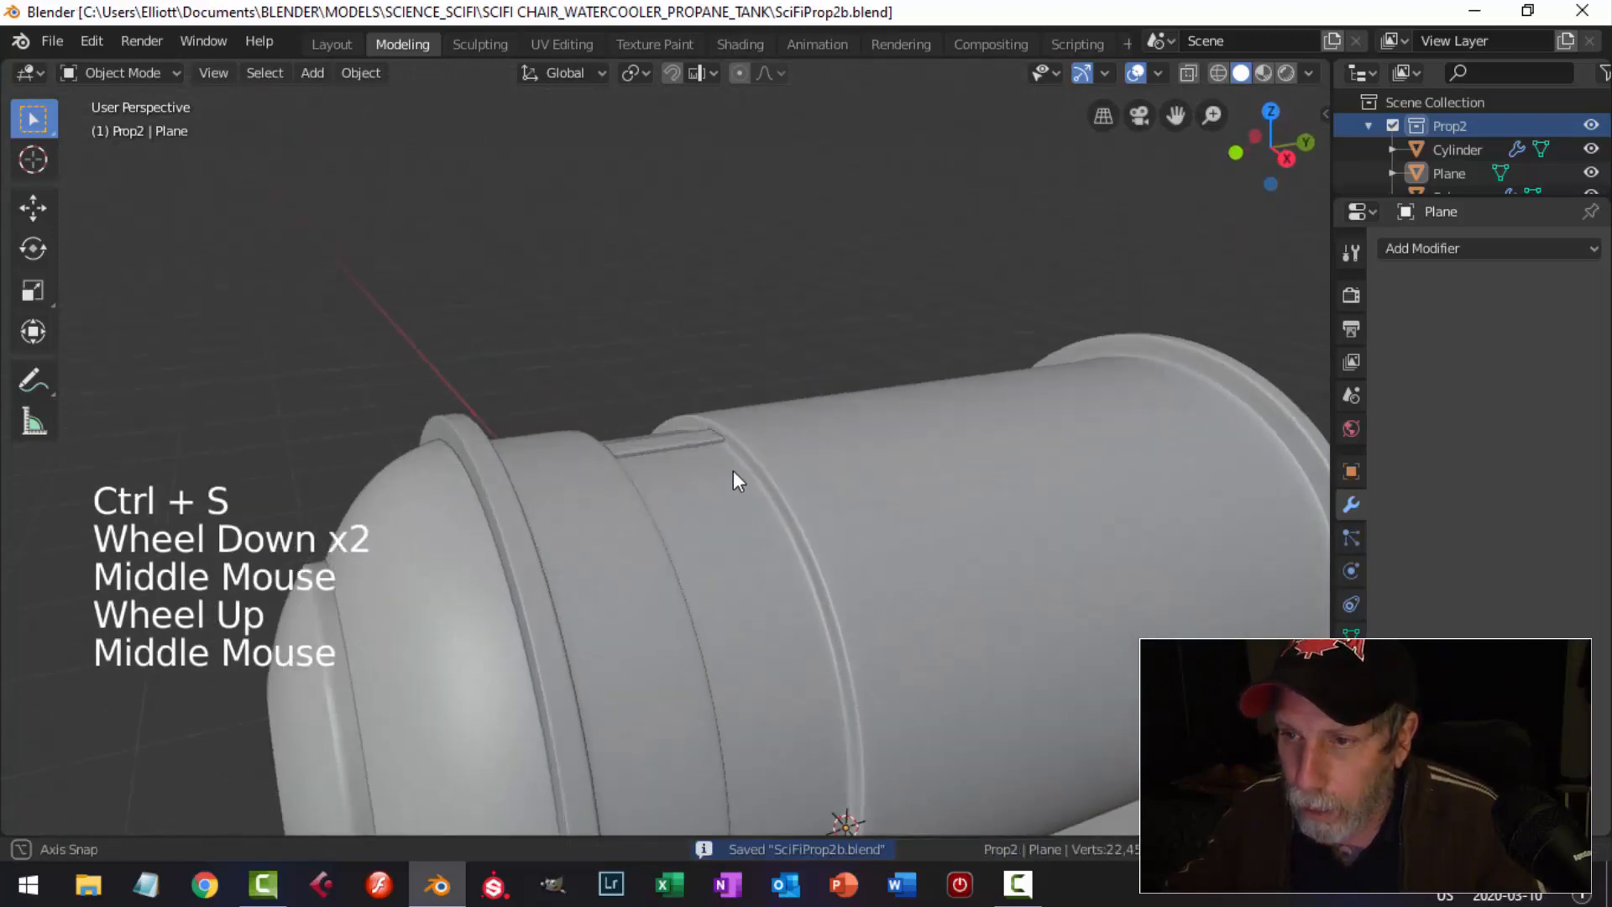
{"action": "scroll", "coordinate": [763, 544], "scroll_direction": "down", "scroll_amount": 2}
{"action": "mouse_move", "coordinate": [763, 543]}
{"action": "middle_mouse_down"}
{"action": "mouse_move", "coordinate": [755, 587]}
{"action": "mouse_move", "coordinate": [733, 548]}
{"action": "middle_mouse_up"}
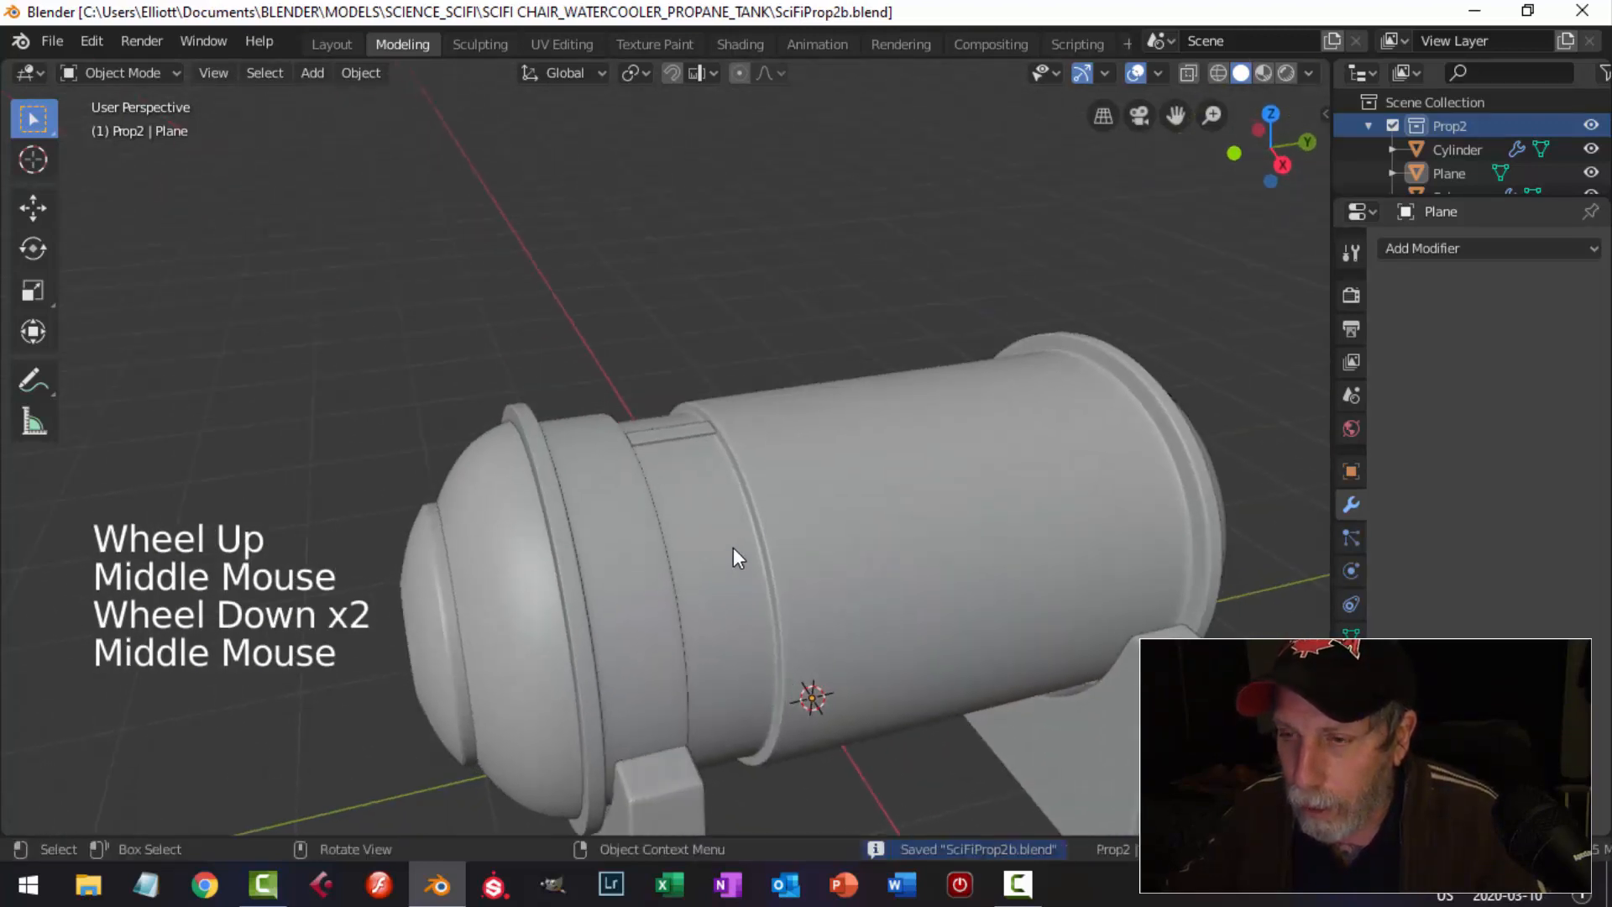
Snap the 3D cursor to the centre of the tank cylinder's edge loop where the recessed neck meets the main body.
{"action": "left_click", "coordinate": [769, 505]}
{"action": "key", "text": "Tab"}
{"action": "scroll", "coordinate": [805, 505], "scroll_direction": "up", "scroll_amount": 2}
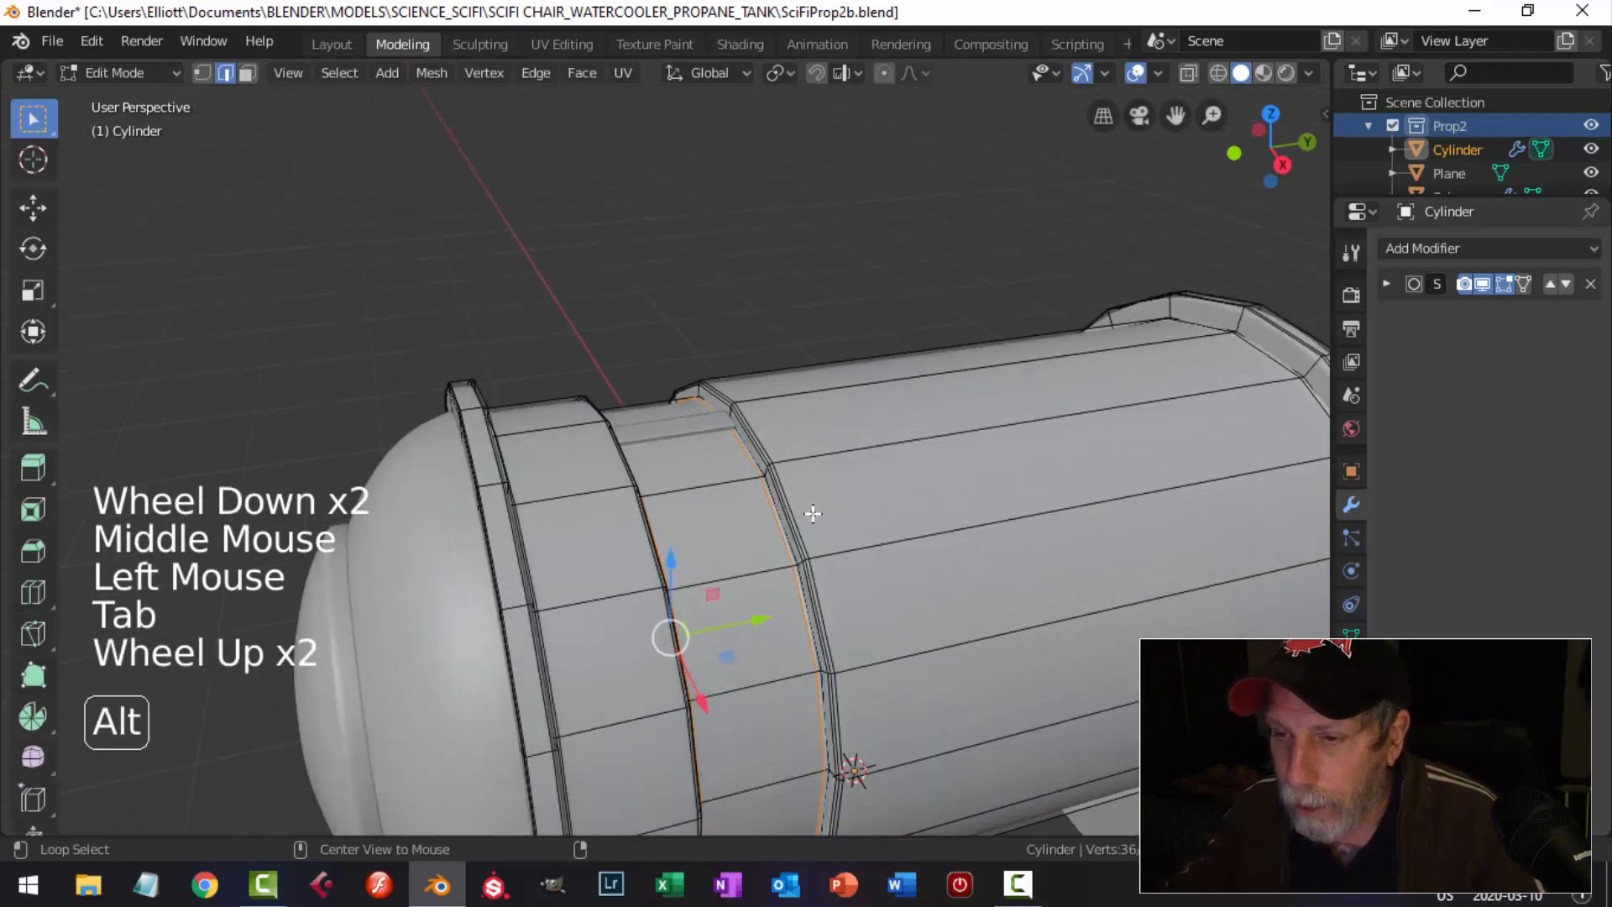
{"action": "key", "text": "alt+a"}
{"action": "mouse_move", "coordinate": [813, 513]}
{"action": "middle_mouse_down"}
{"action": "mouse_move", "coordinate": [784, 504]}
{"action": "mouse_move", "coordinate": [838, 511]}
{"action": "mouse_move", "coordinate": [729, 471]}
{"action": "mouse_move", "coordinate": [684, 521]}
{"action": "mouse_move", "coordinate": [744, 431]}
{"action": "mouse_move", "coordinate": [833, 495]}
{"action": "mouse_move", "coordinate": [813, 496]}
{"action": "middle_mouse_up"}
{"action": "left_click", "coordinate": [709, 452], "text": "alt+shift"}
{"action": "key", "text": "shift+s"}
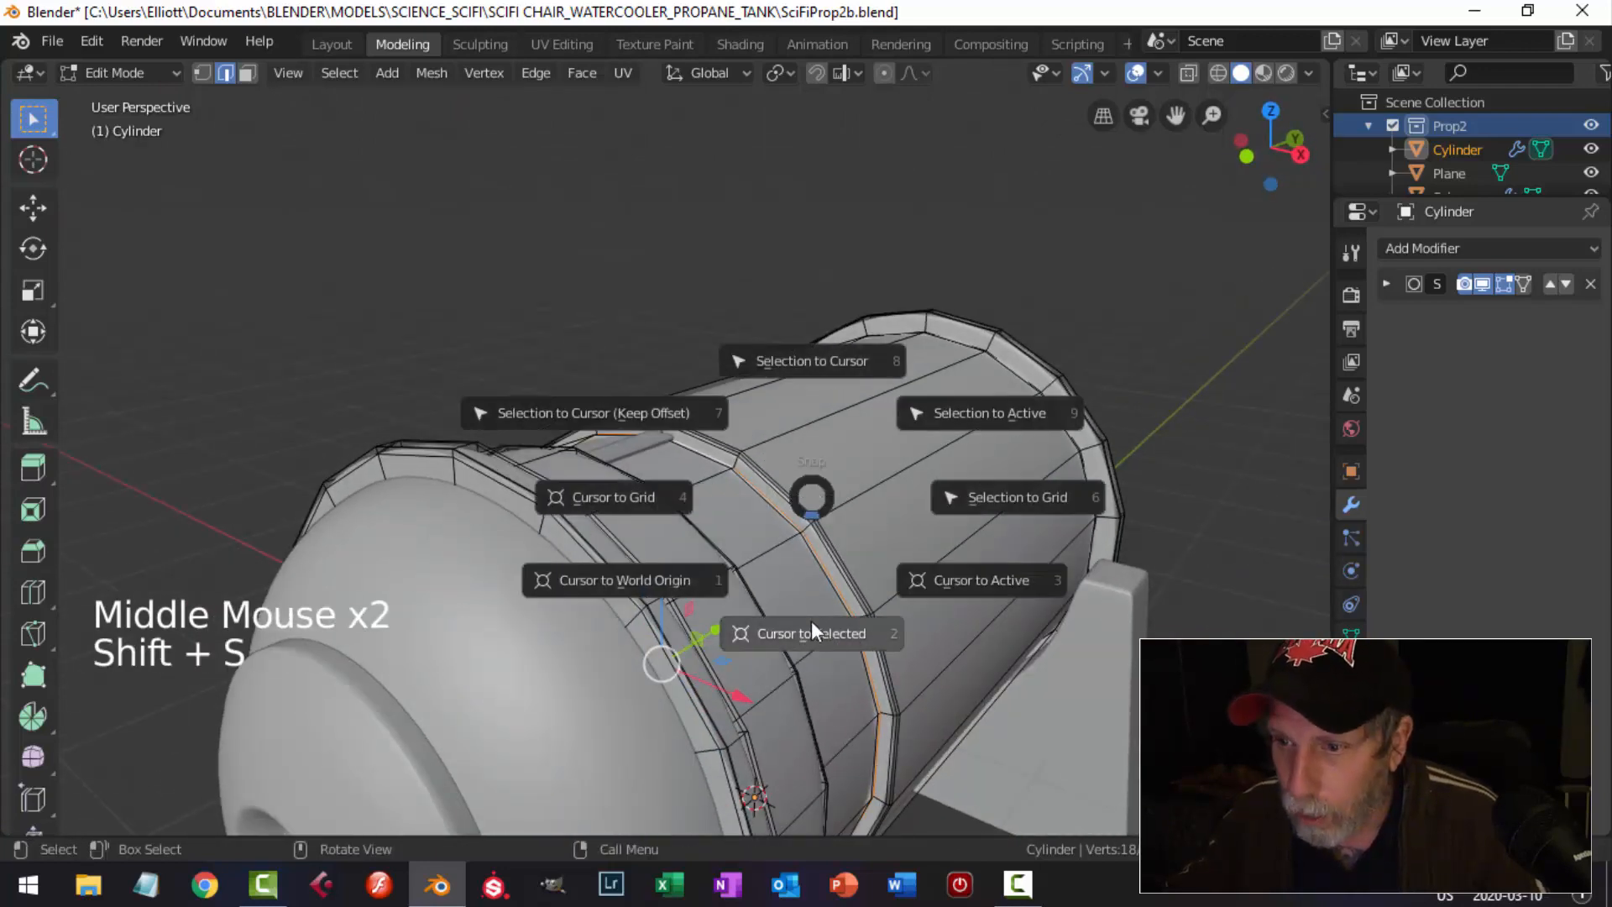
{"action": "left_click", "coordinate": [814, 633]}
{"action": "key", "text": "alt+a"}
{"action": "key", "text": "Tab"}
{"action": "scroll", "coordinate": [814, 594], "scroll_direction": "down", "scroll_amount": 2}
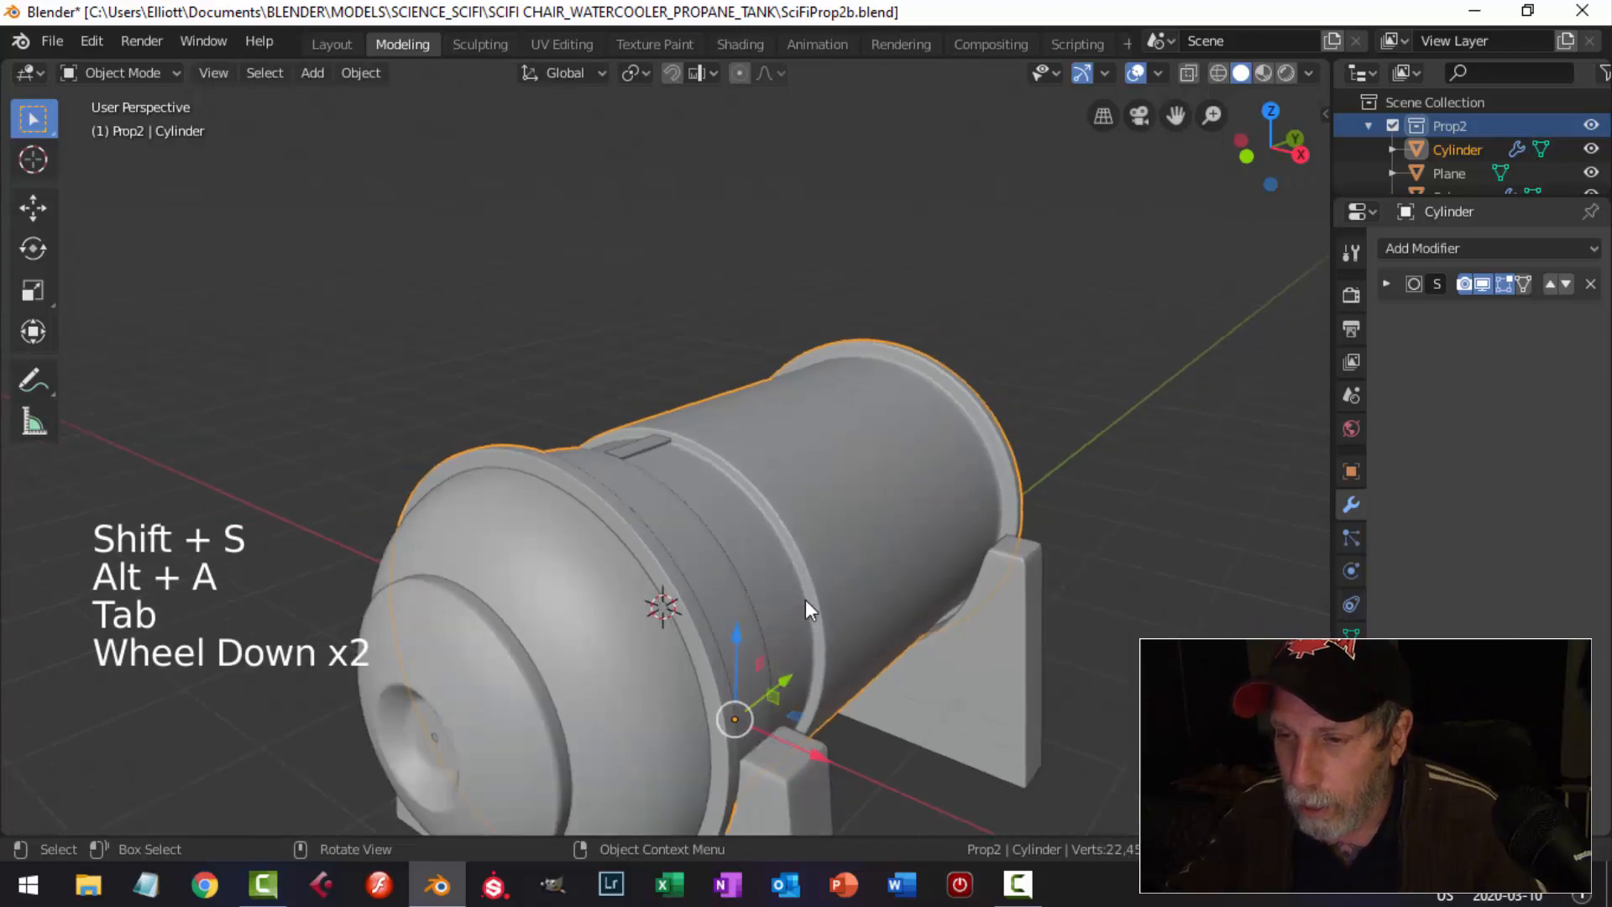
Set the flat strip's origin to the 3D cursor on the tank's centre axis.
{"action": "key", "text": "alt+a"}
{"action": "middle_click_drag", "start_coordinate": [806, 601], "coordinate": [873, 547]}
{"action": "key", "text": "KP_1"}
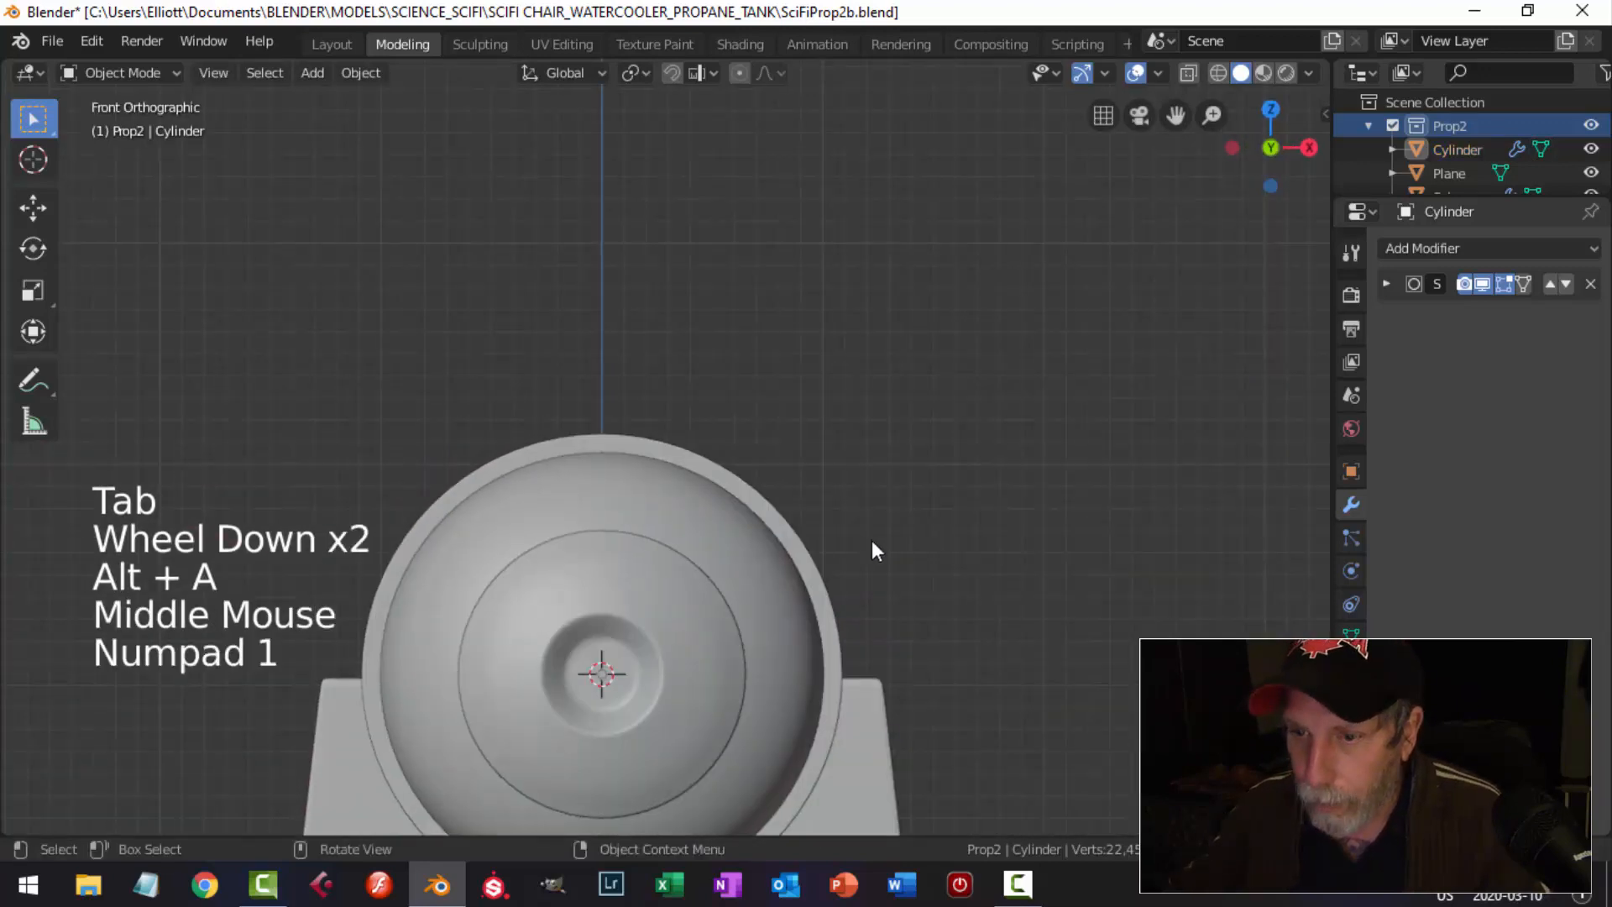
{"action": "scroll", "coordinate": [564, 602], "scroll_direction": "down", "scroll_amount": 2}
{"action": "middle_click_drag", "start_coordinate": [564, 602], "coordinate": [647, 702]}
{"action": "scroll", "coordinate": [658, 458], "scroll_direction": "up", "scroll_amount": 2}
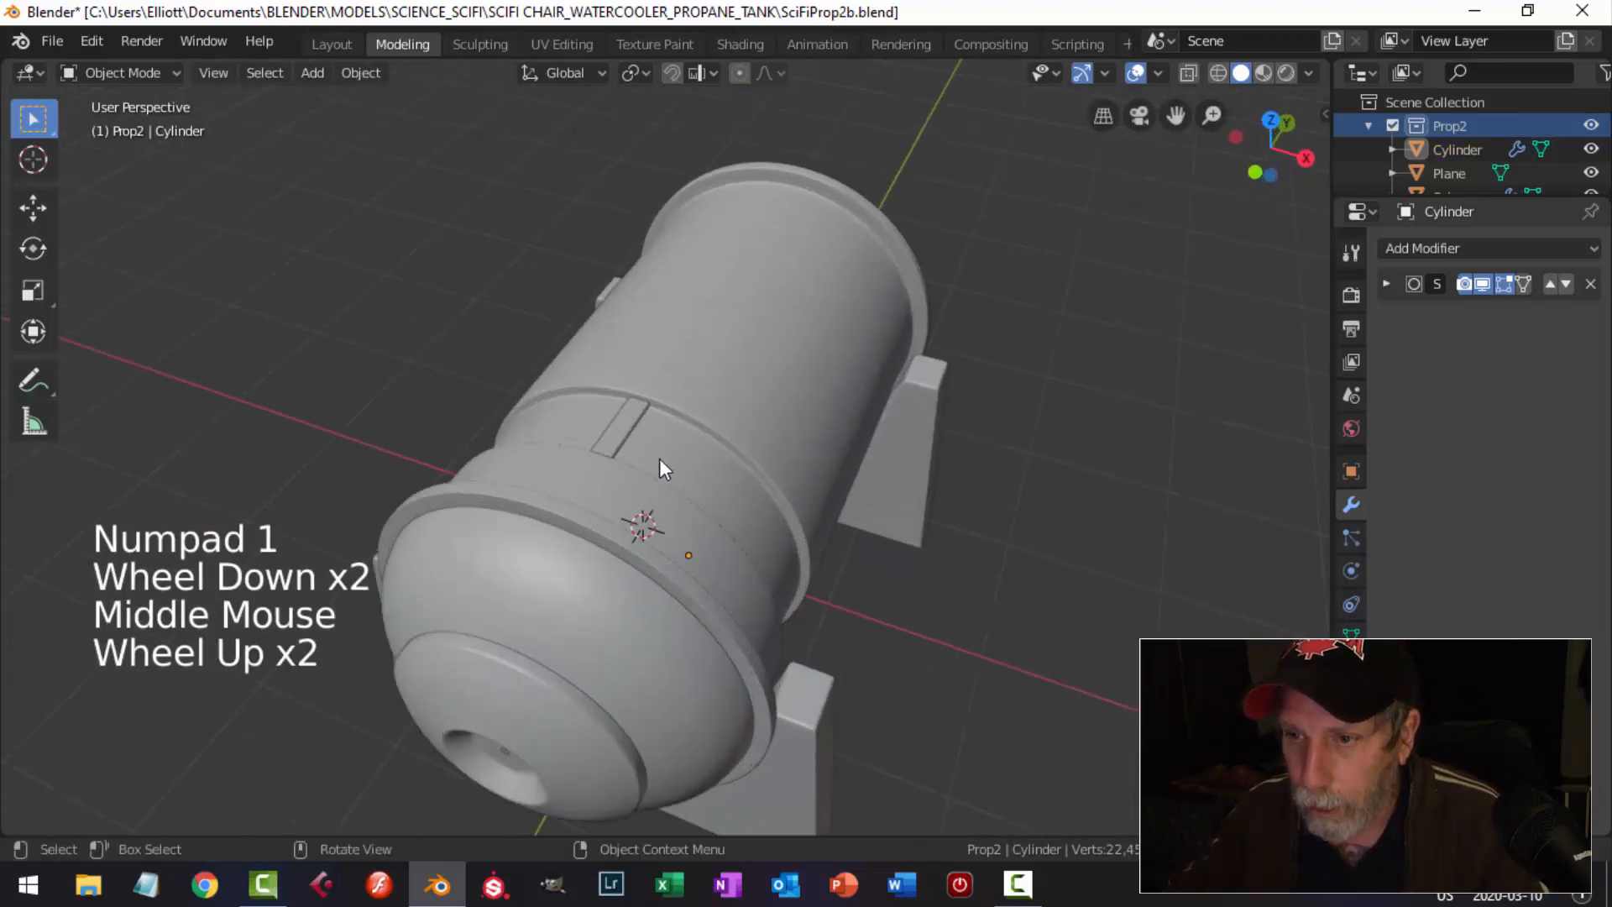
{"action": "left_click", "coordinate": [625, 421]}
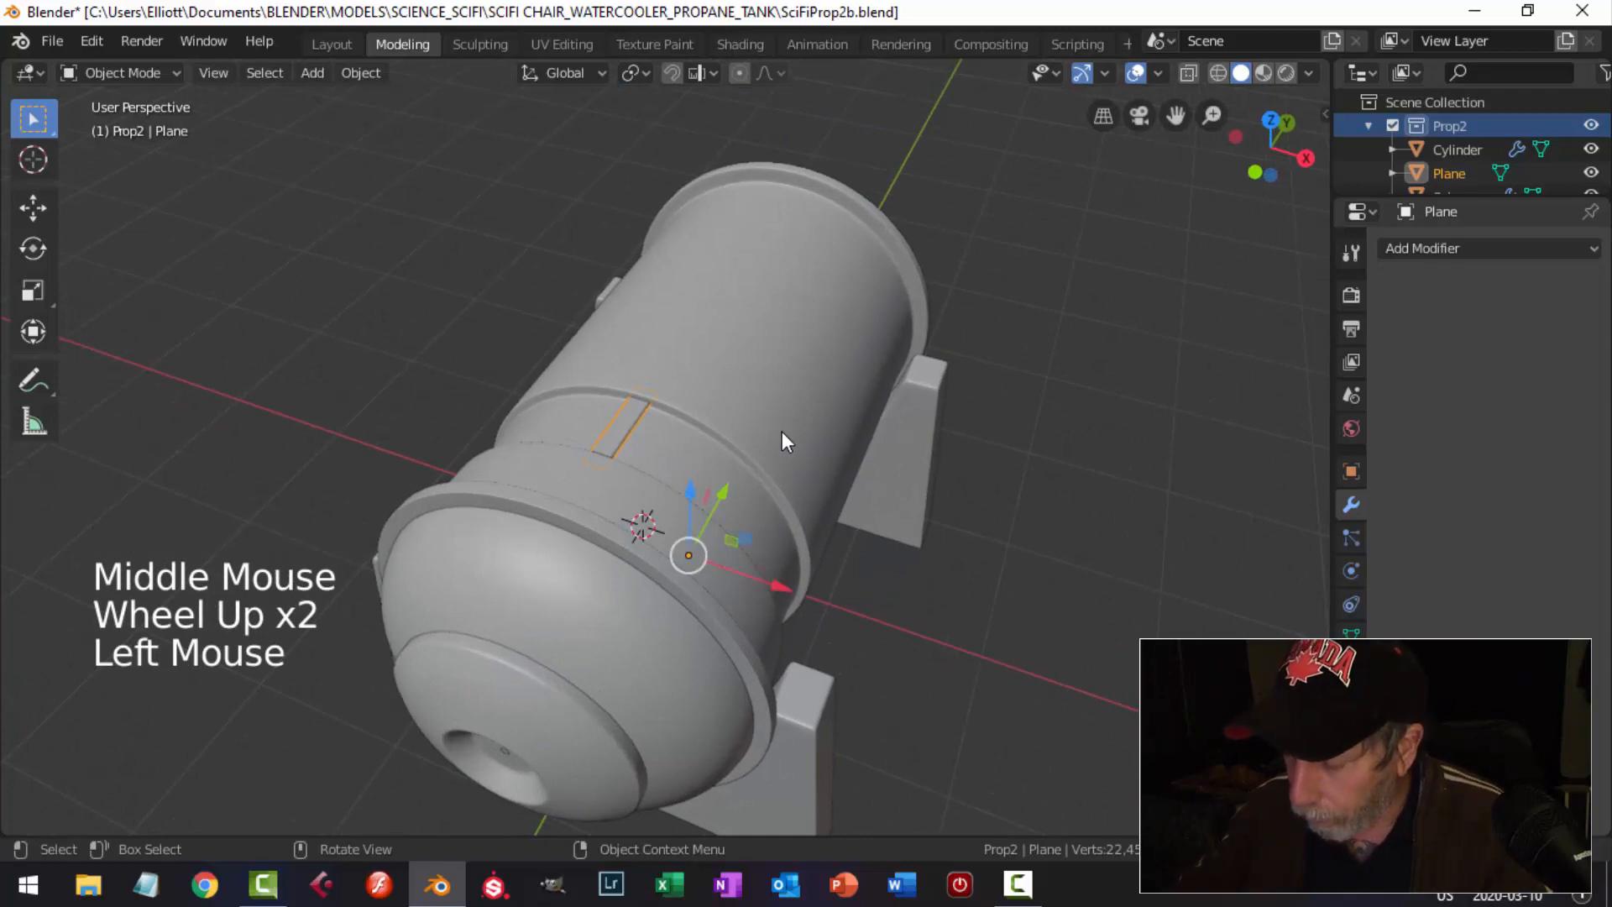
{"action": "key", "text": "KP_1"}
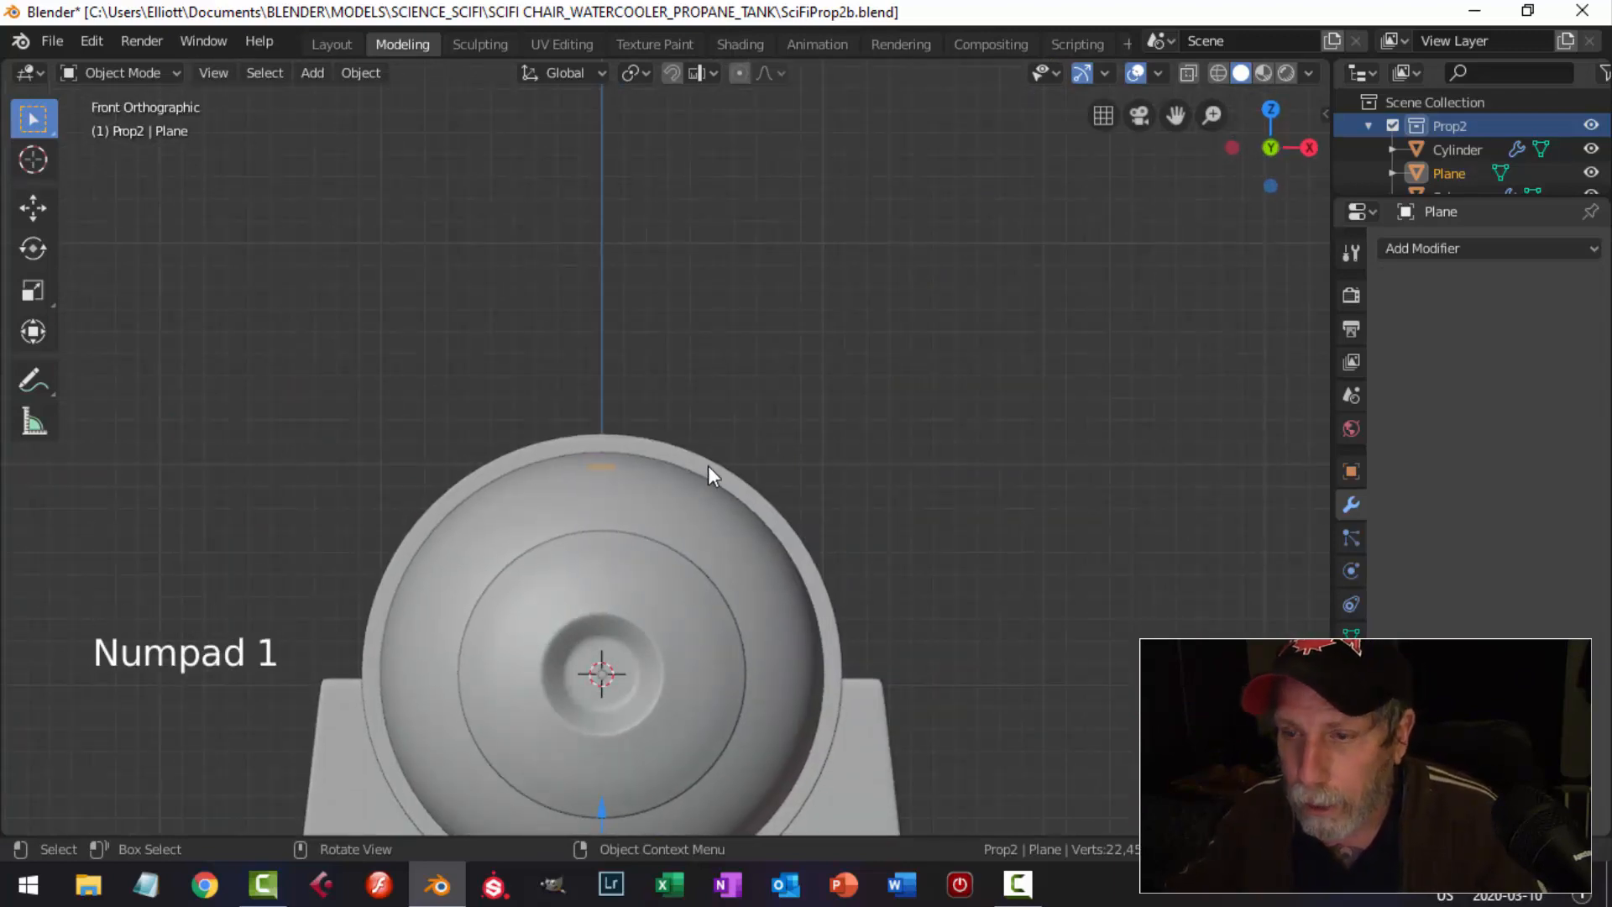
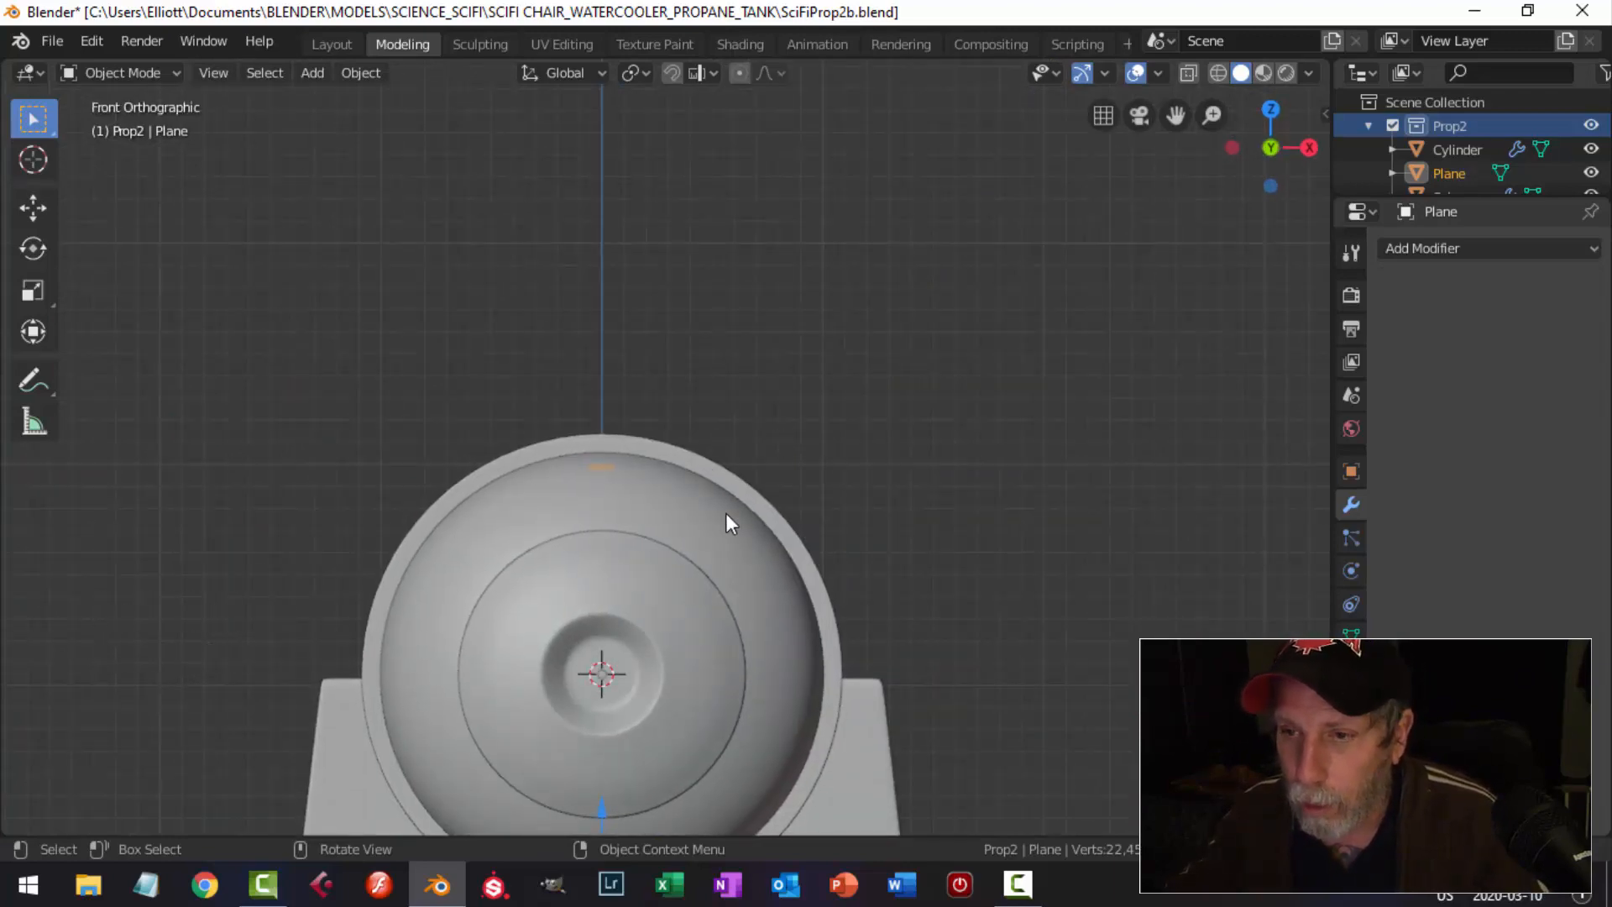
{"action": "middle_click_drag", "start_coordinate": [725, 516], "coordinate": [727, 395], "text": "shift"}
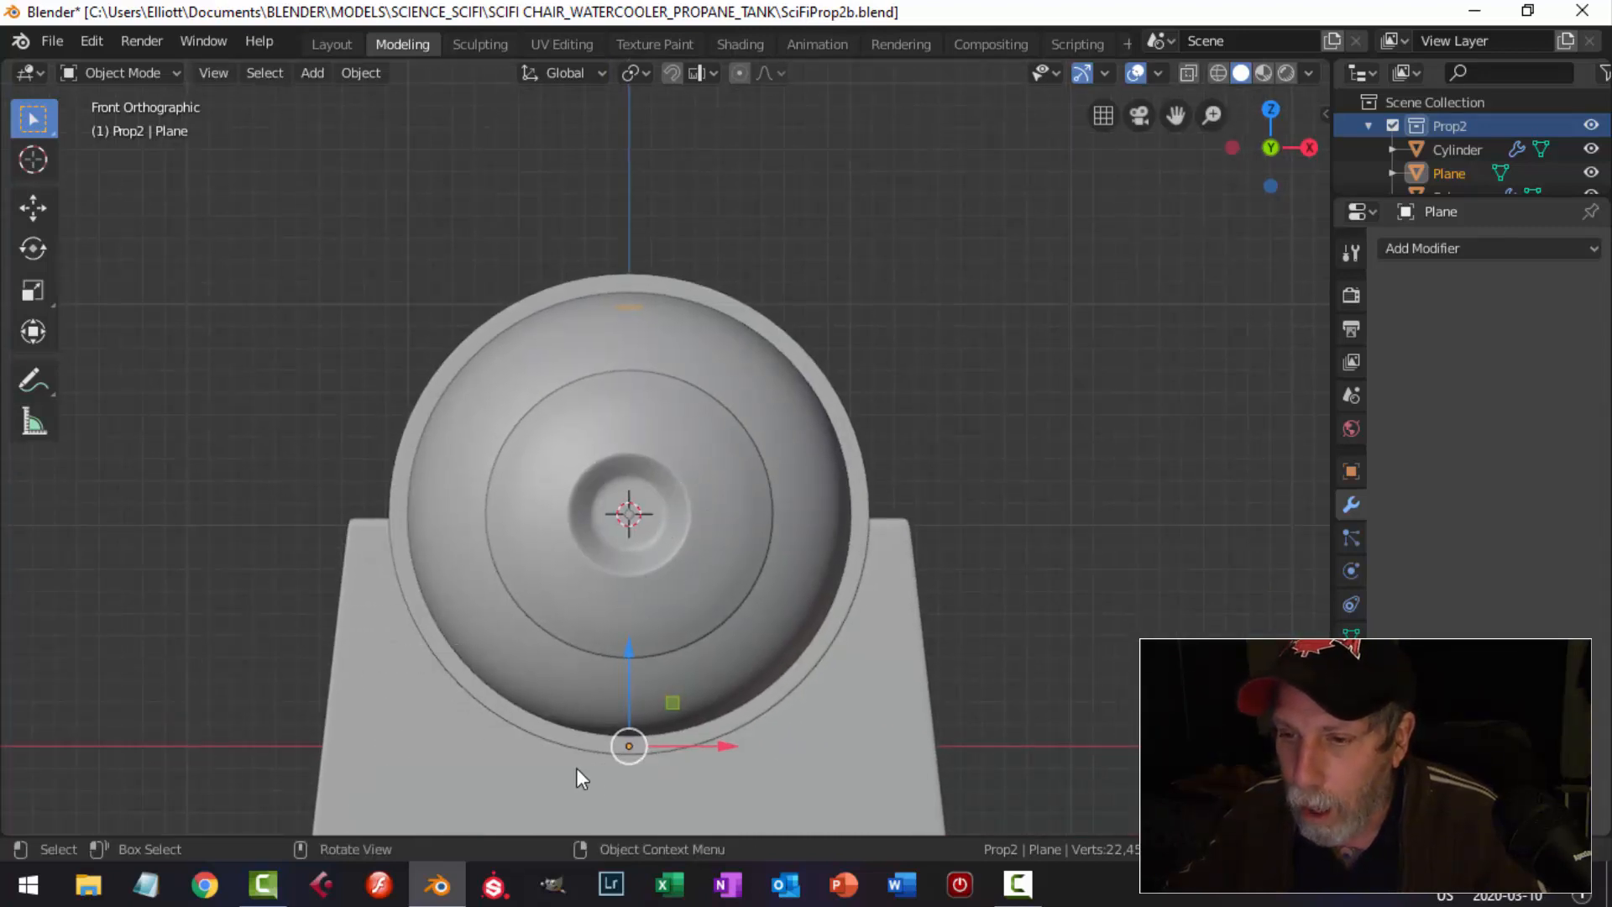
{"action": "key", "text": "Tab"}
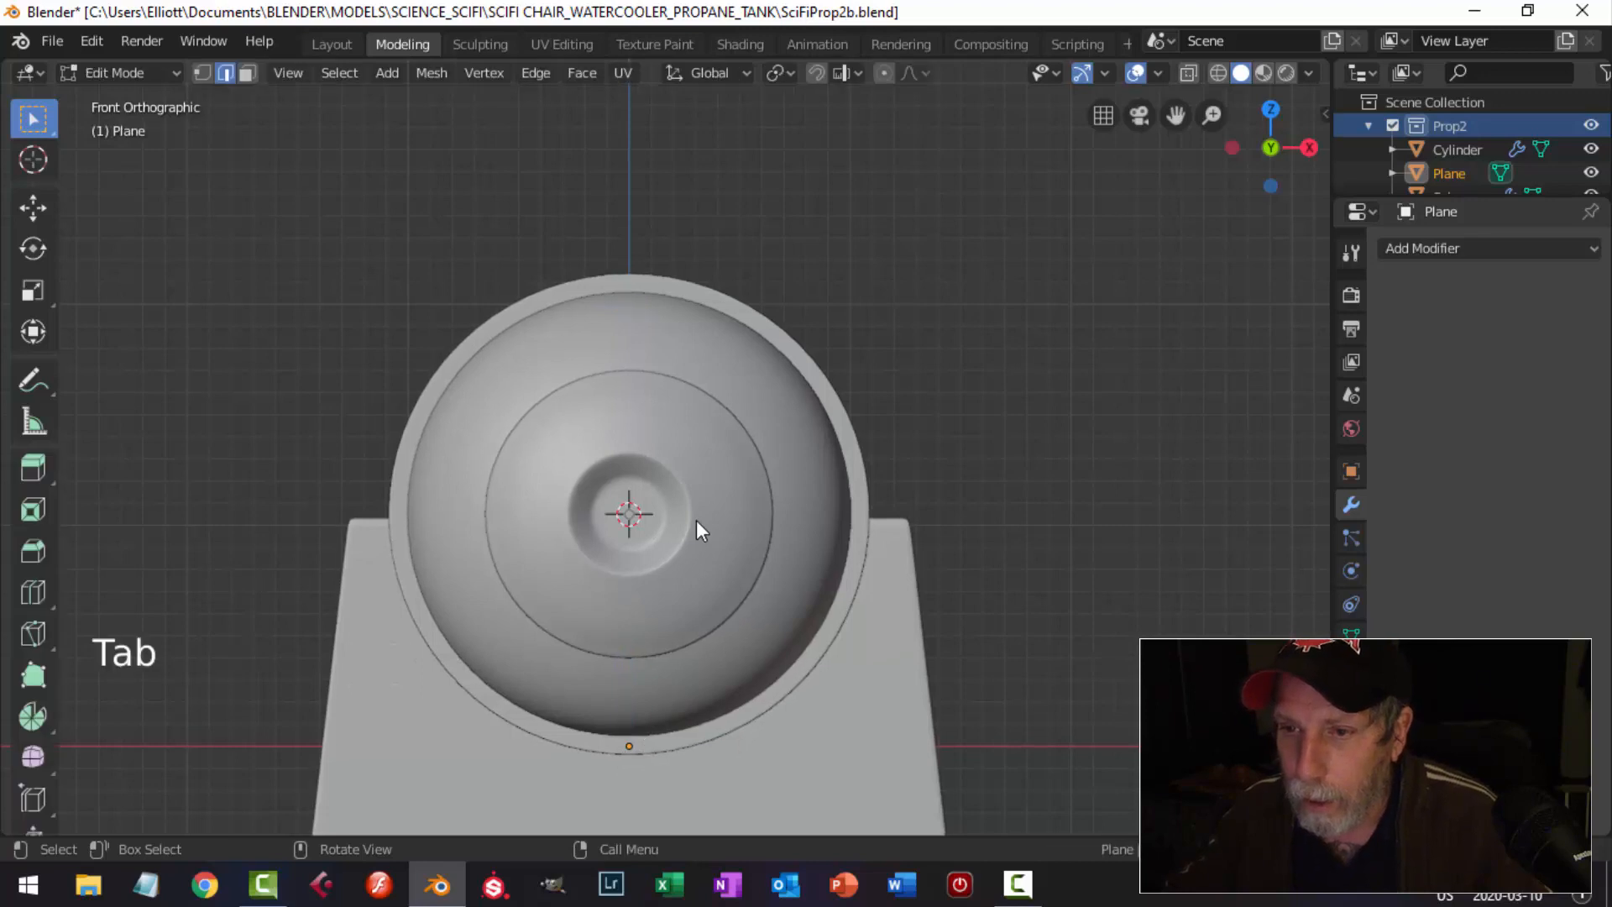
{"action": "key", "text": "a"}
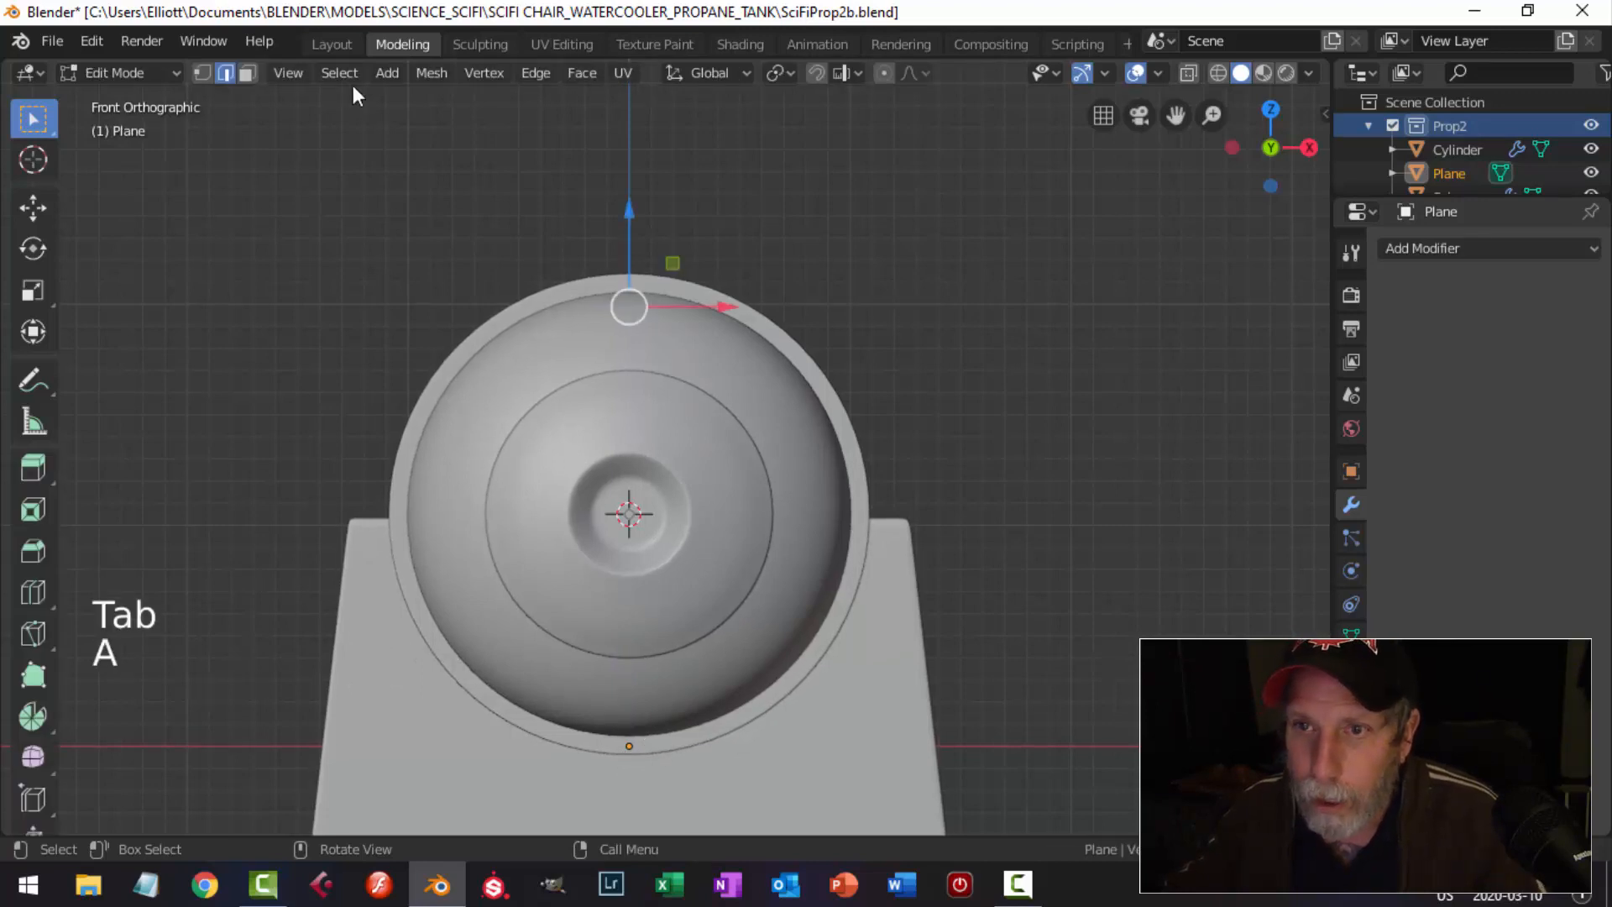
{"action": "key", "text": "Tab"}
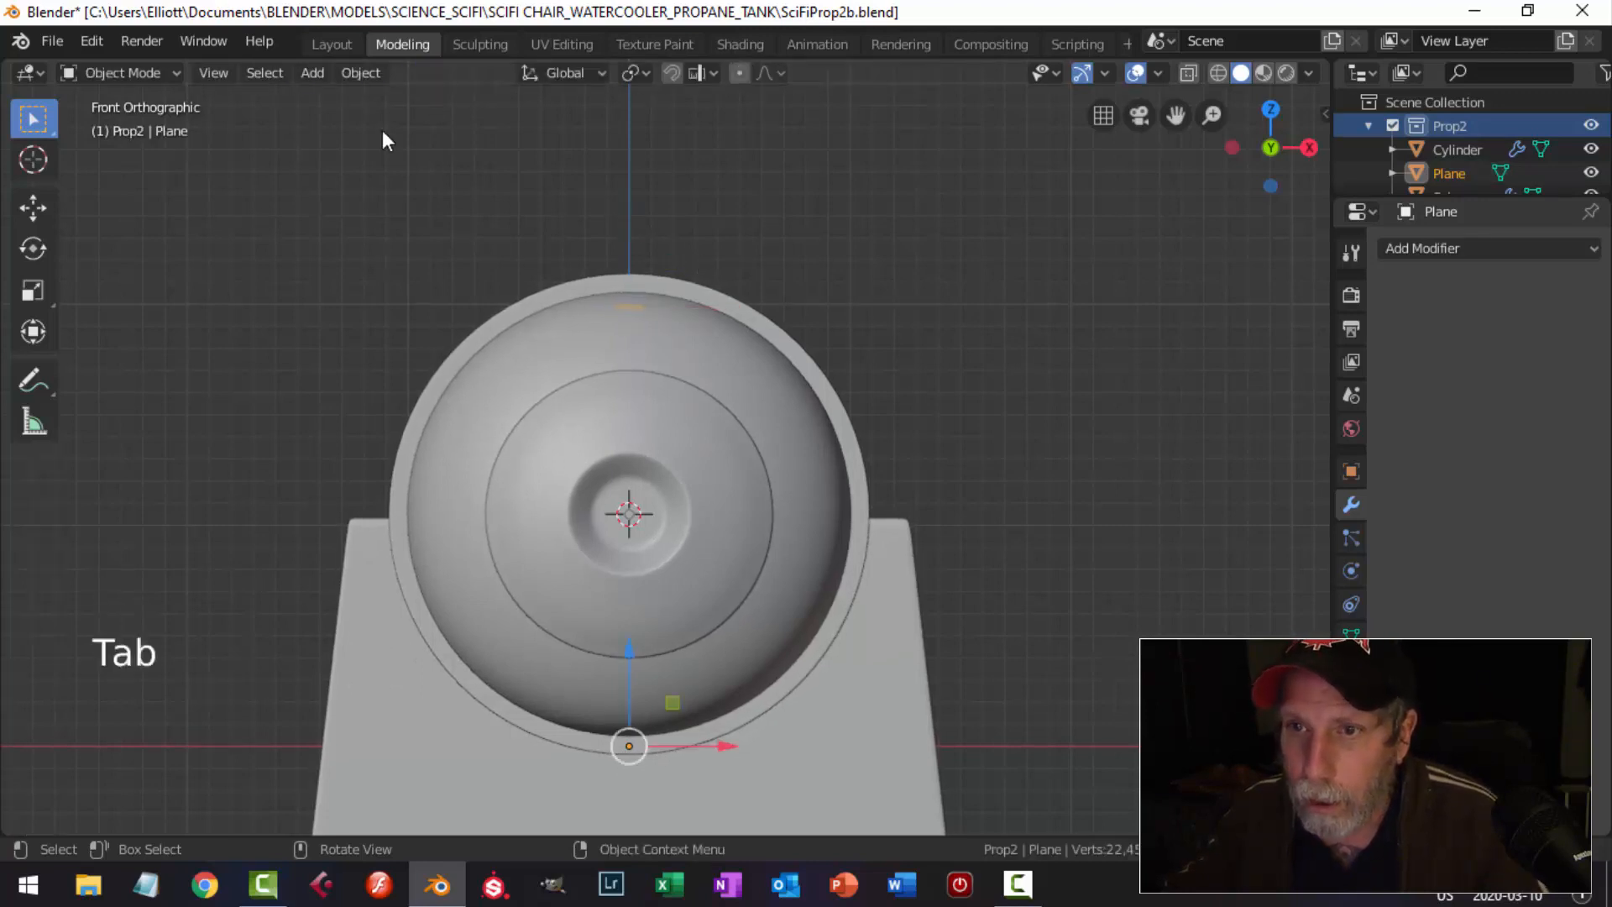
{"action": "left_click", "coordinate": [360, 73]}
{"action": "mouse_move", "coordinate": [488, 126]}
{"action": "left_click", "coordinate": [651, 175]}
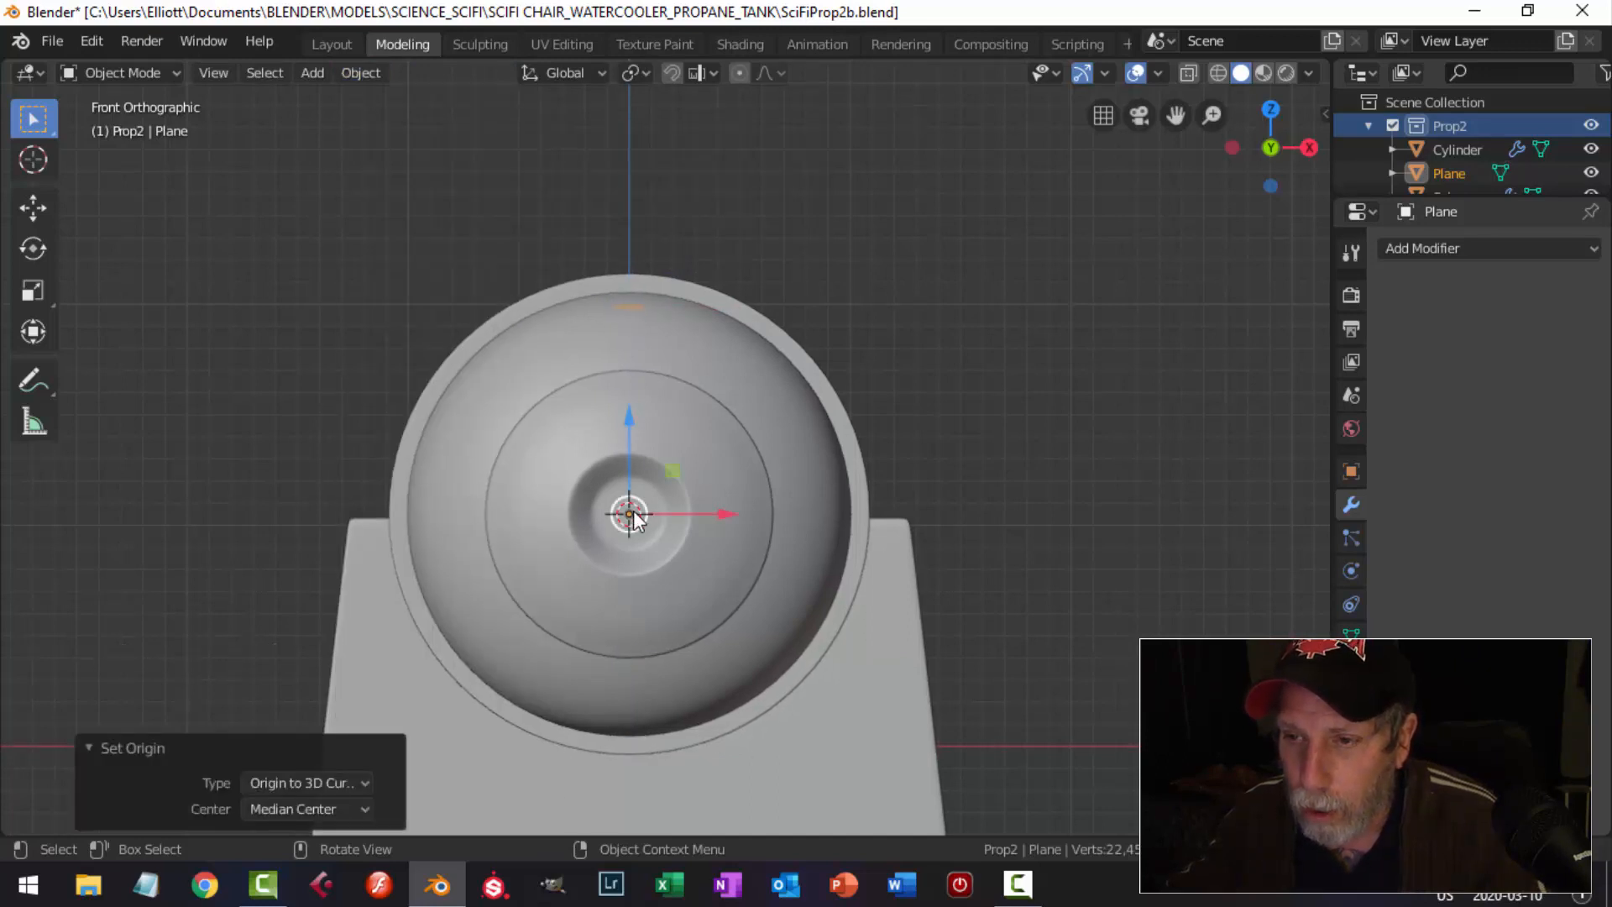
Spin the whole strip 360° around the 3D cursor with Axis Y 1 and Z 0, raising the steps until strips ring the neck.
{"action": "key", "text": "Tab"}
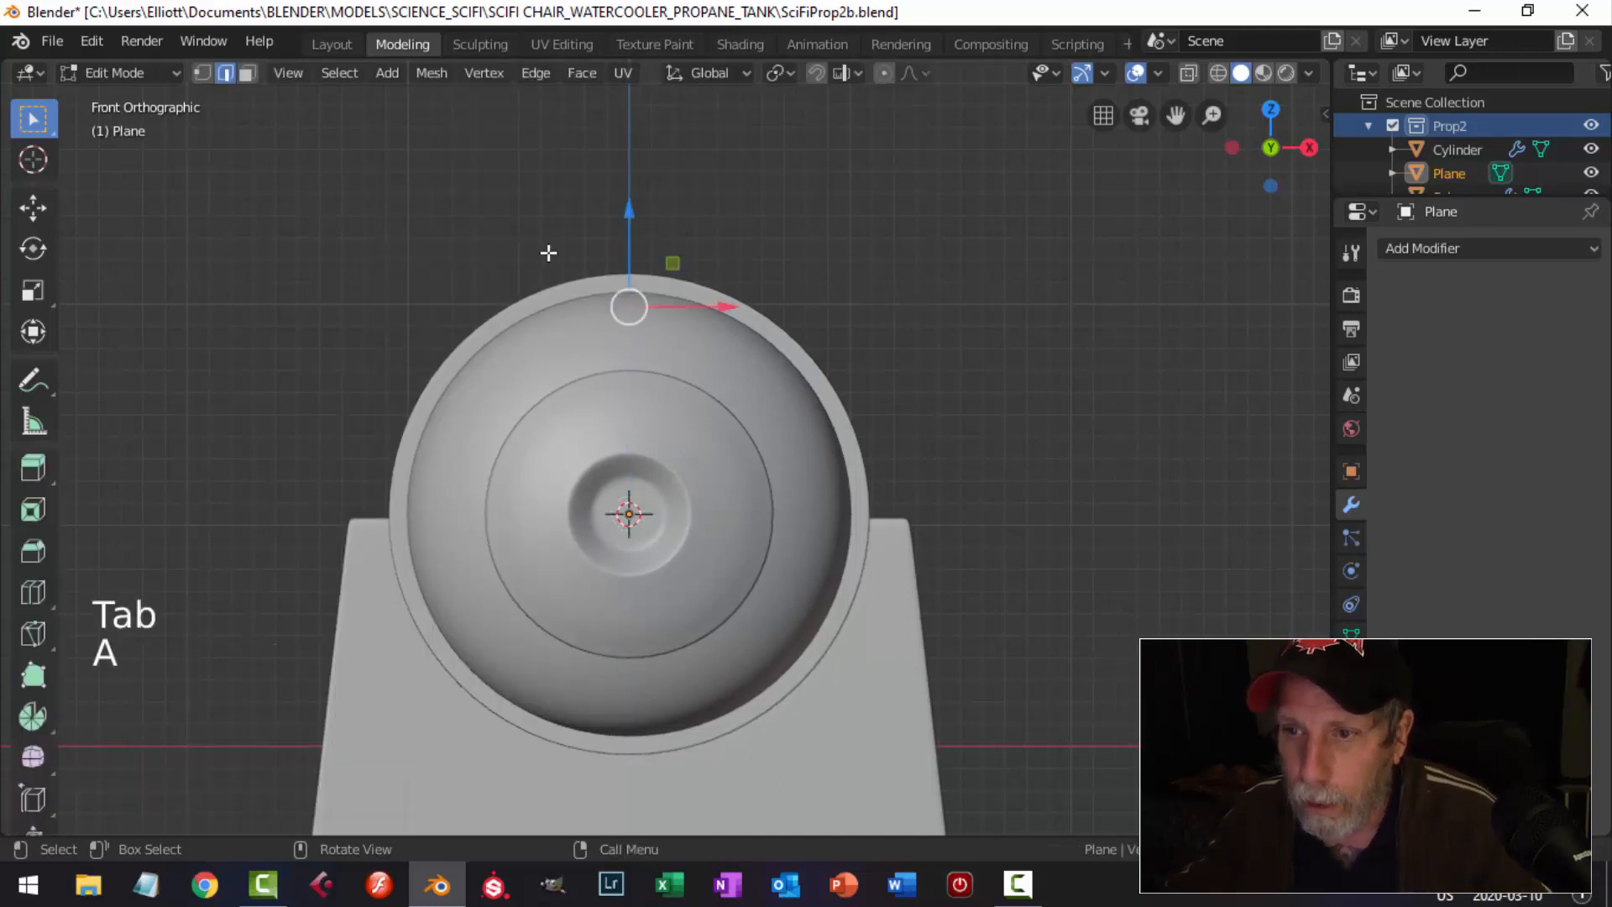
{"action": "left_click", "coordinate": [33, 715]}
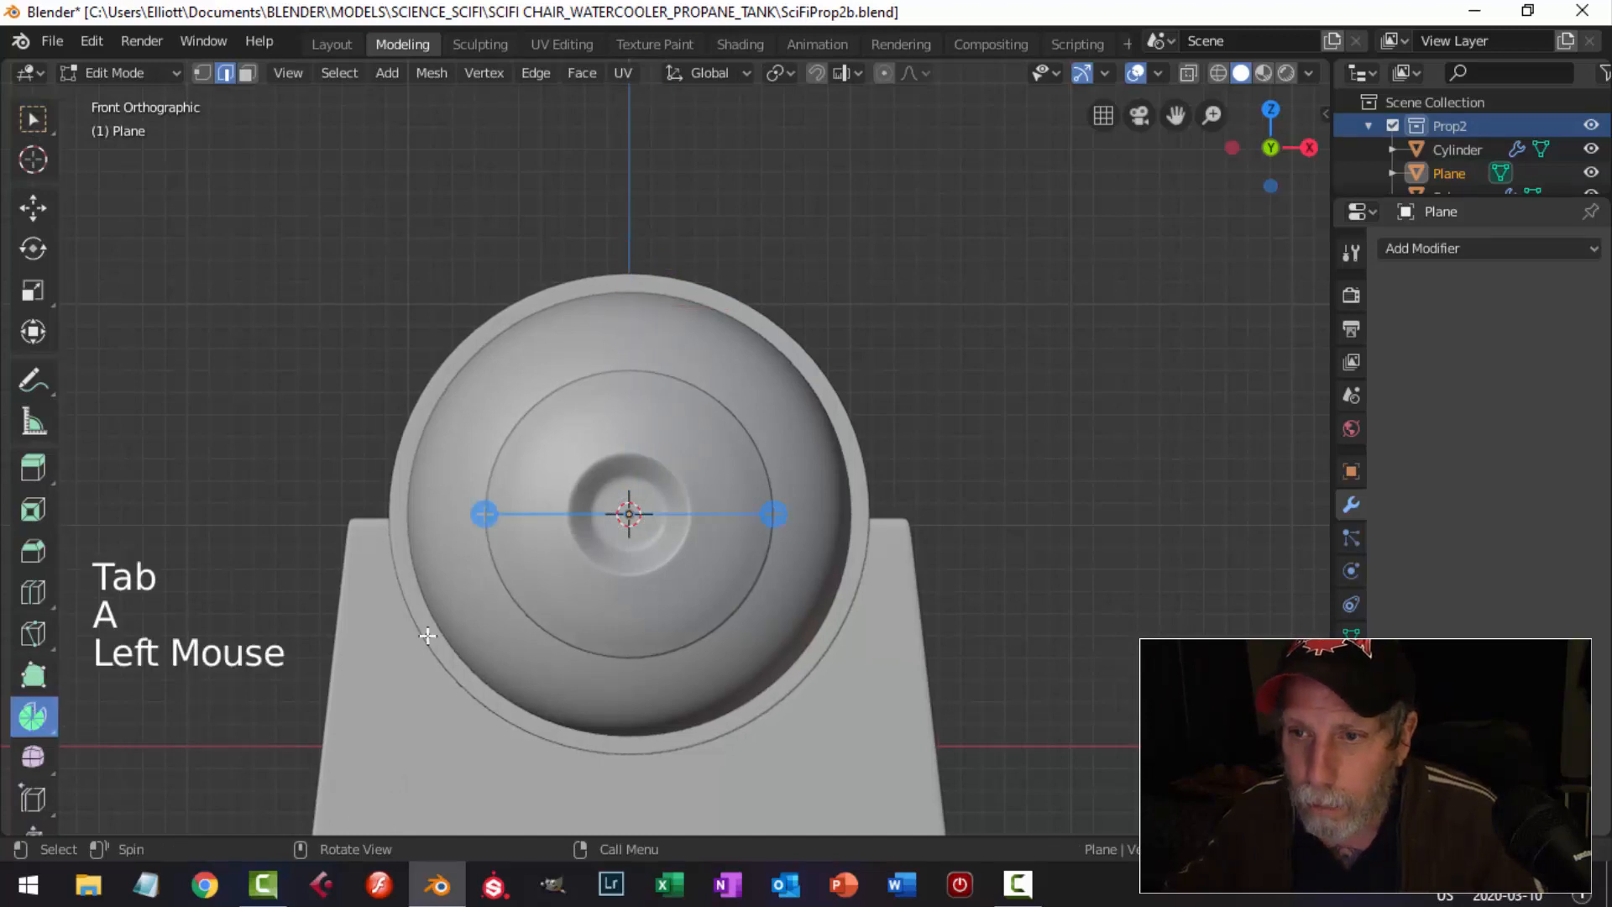
{"action": "left_click_drag", "start_coordinate": [484, 515], "coordinate": [301, 678]}
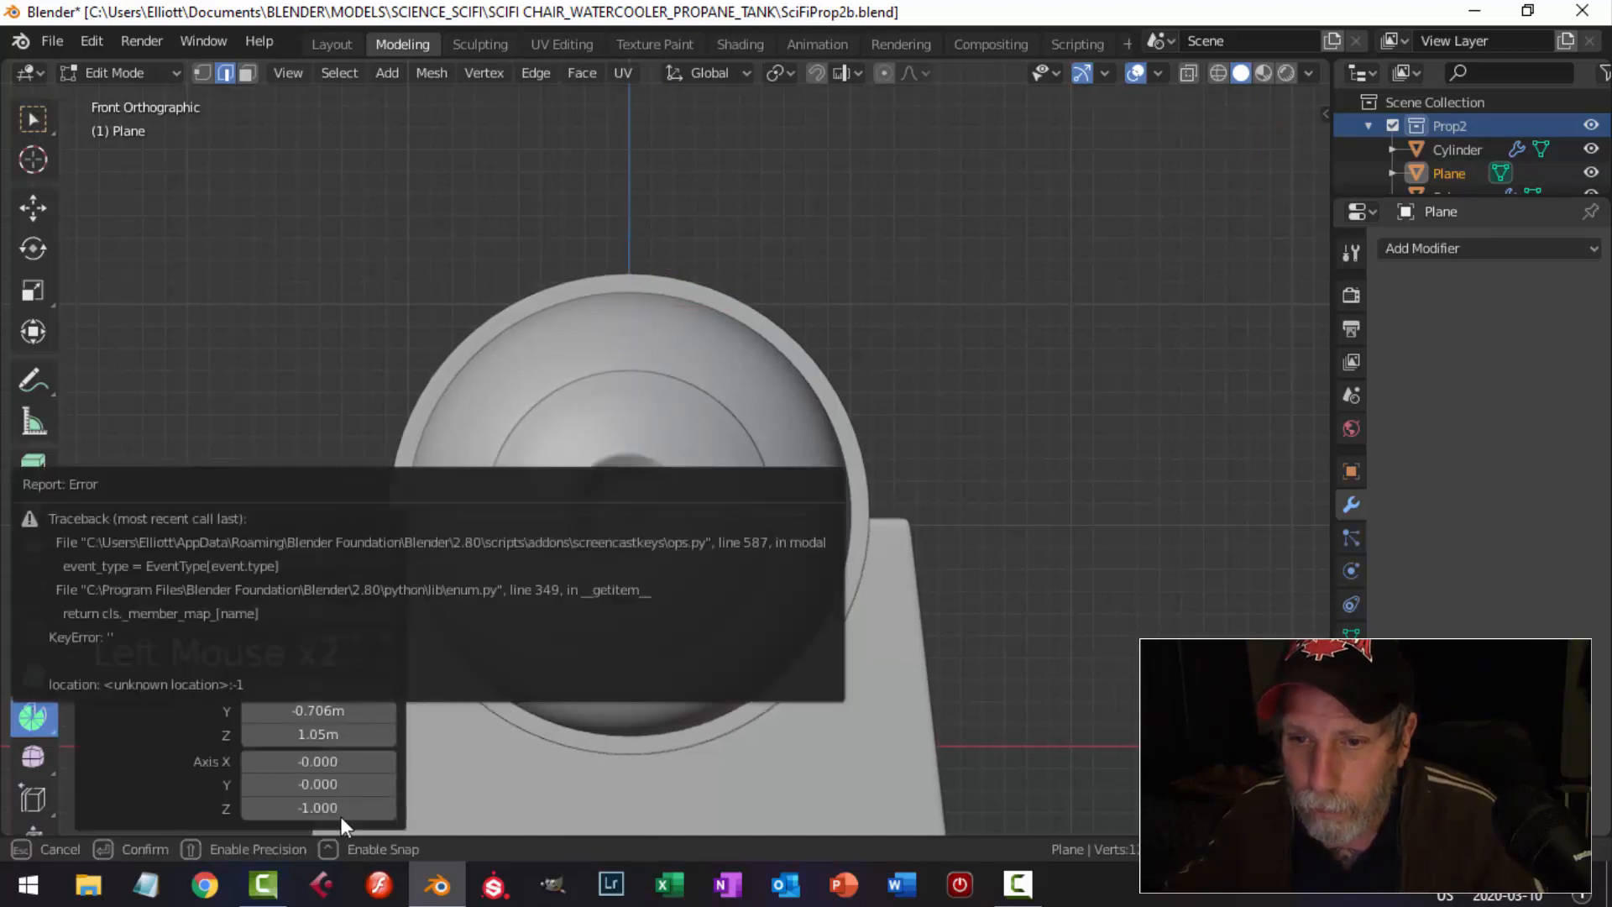
{"action": "mouse_move", "coordinate": [316, 784]}
{"action": "left_mouse_down"}
{"action": "mouse_move", "coordinate": [339, 764]}
{"action": "mouse_move", "coordinate": [329, 779]}
{"action": "left_mouse_up"}
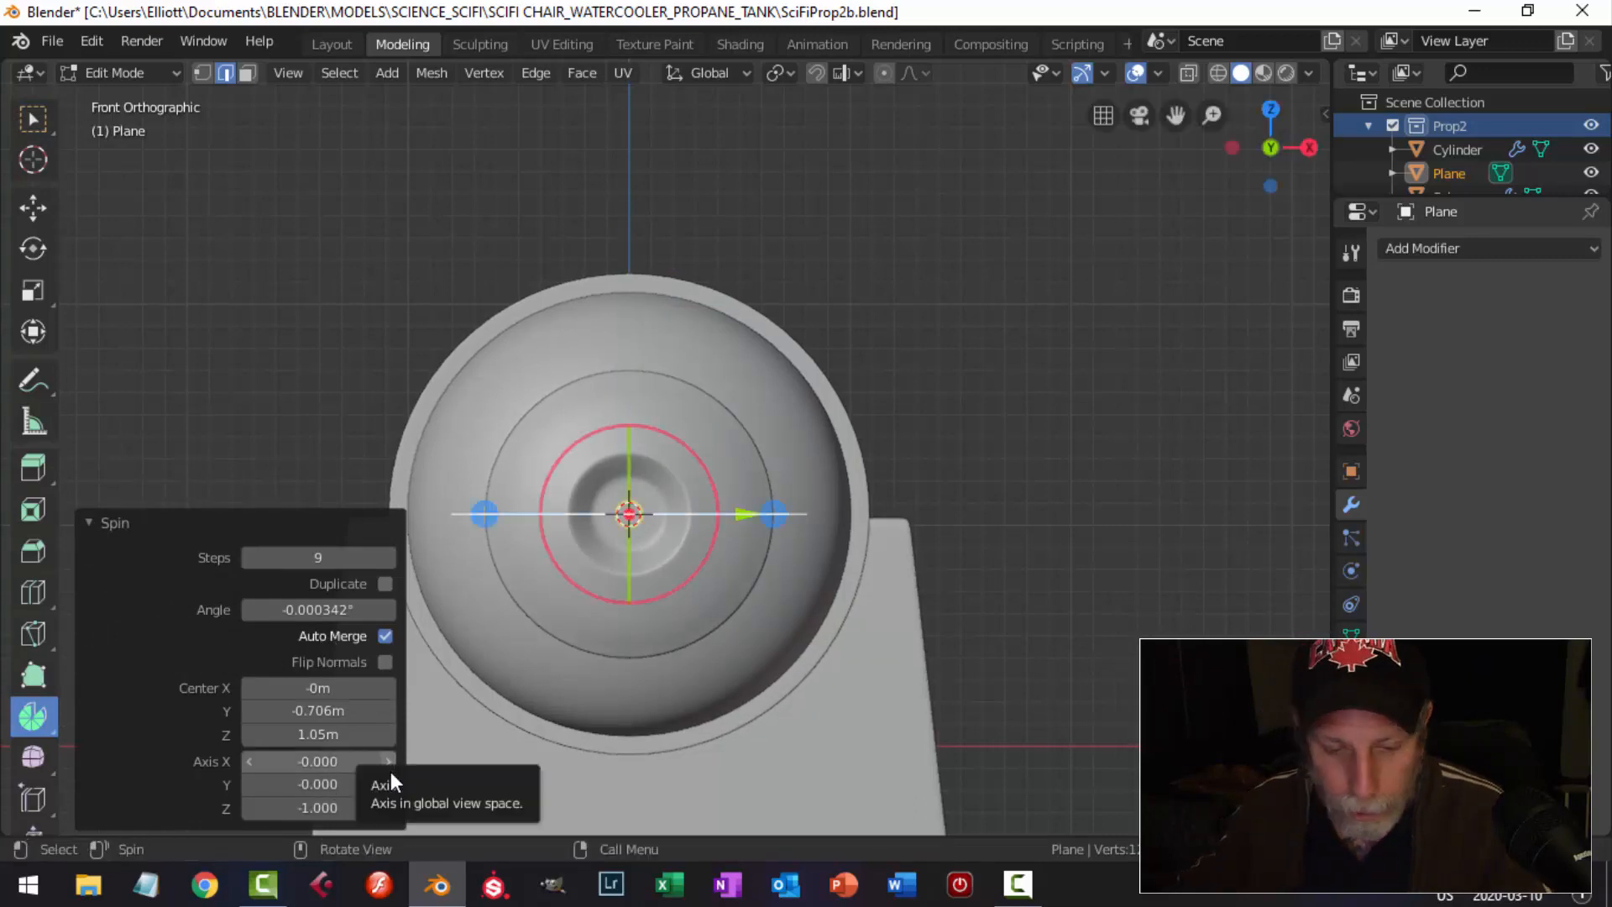
{"action": "key", "text": "1"}
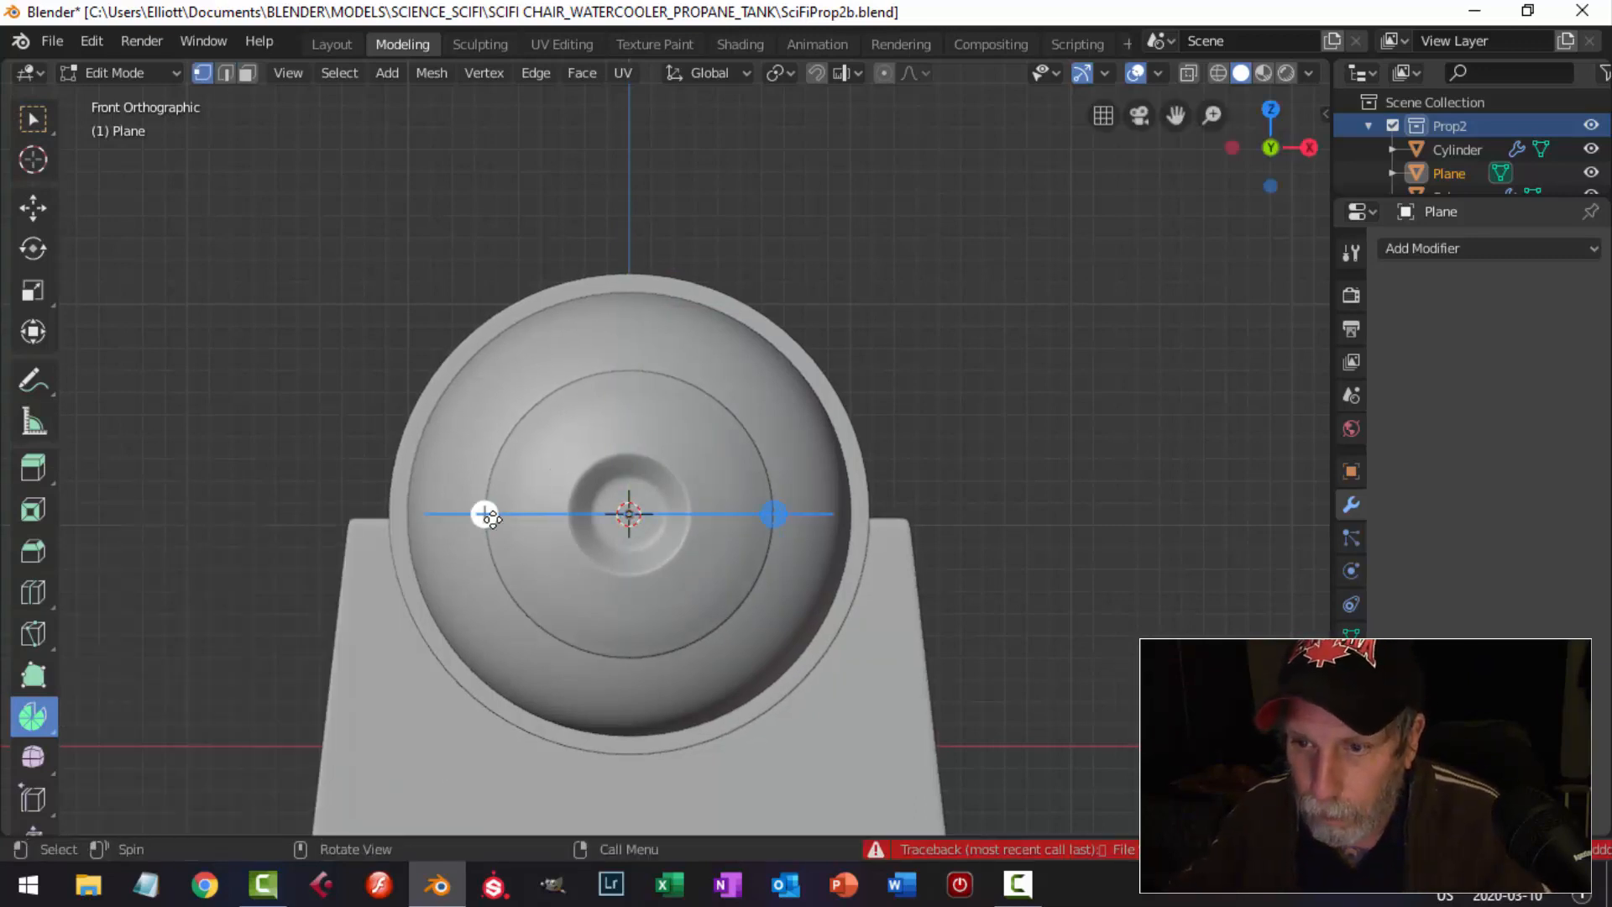
{"action": "left_click", "coordinate": [485, 514]}
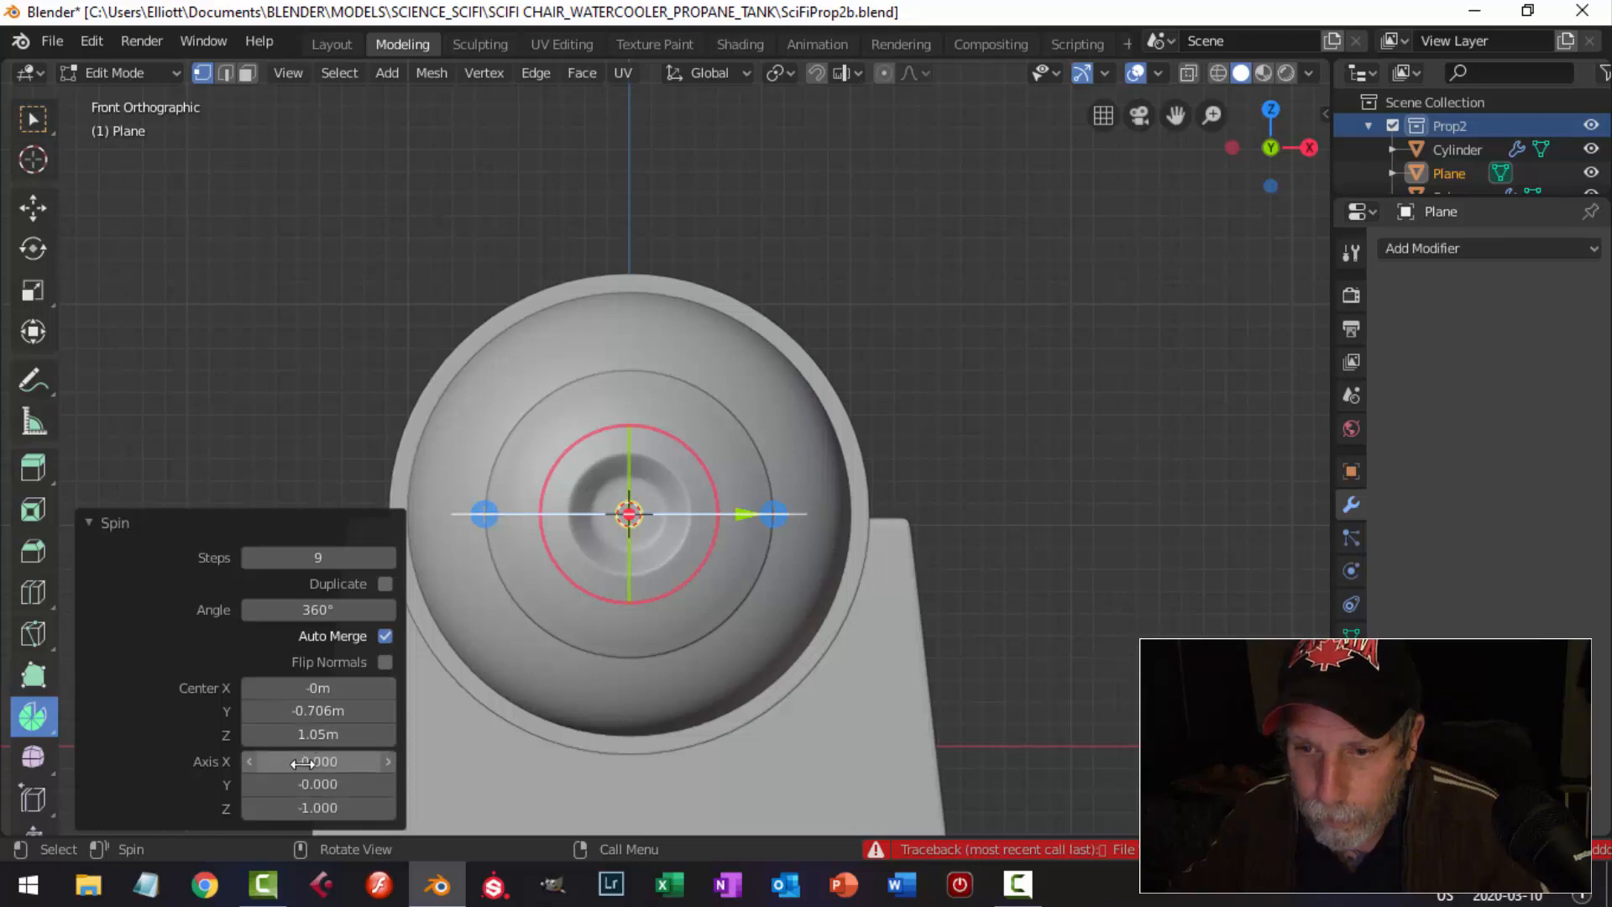
{"action": "type", "text": "1"}
{"action": "key", "text": "Return"}
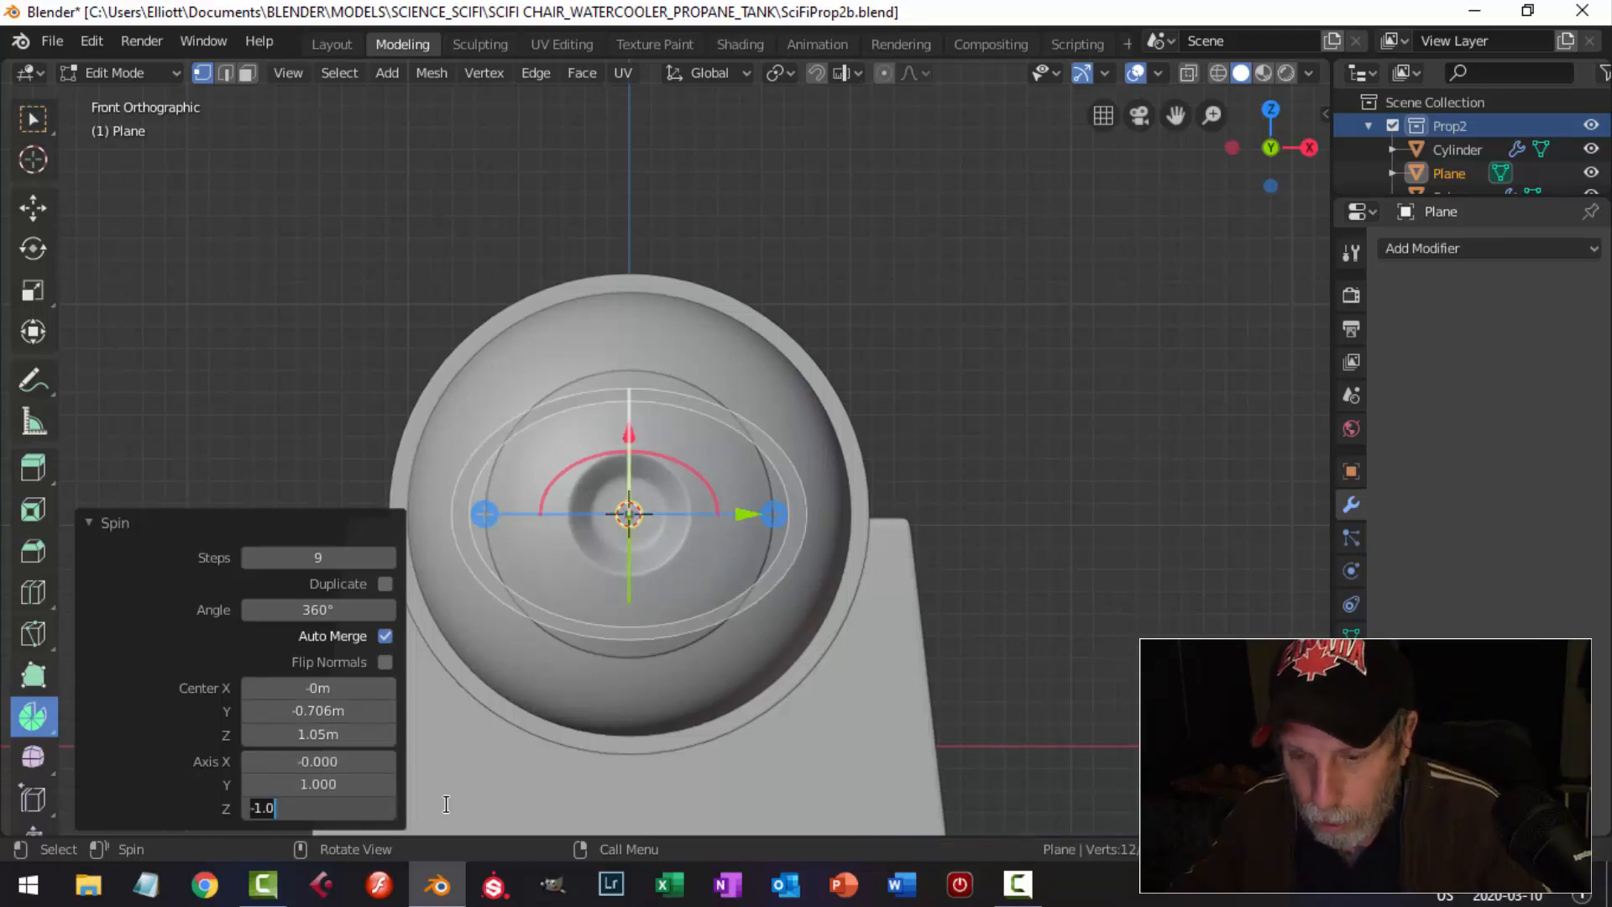
{"action": "type", "text": "0"}
{"action": "key", "text": "Return"}
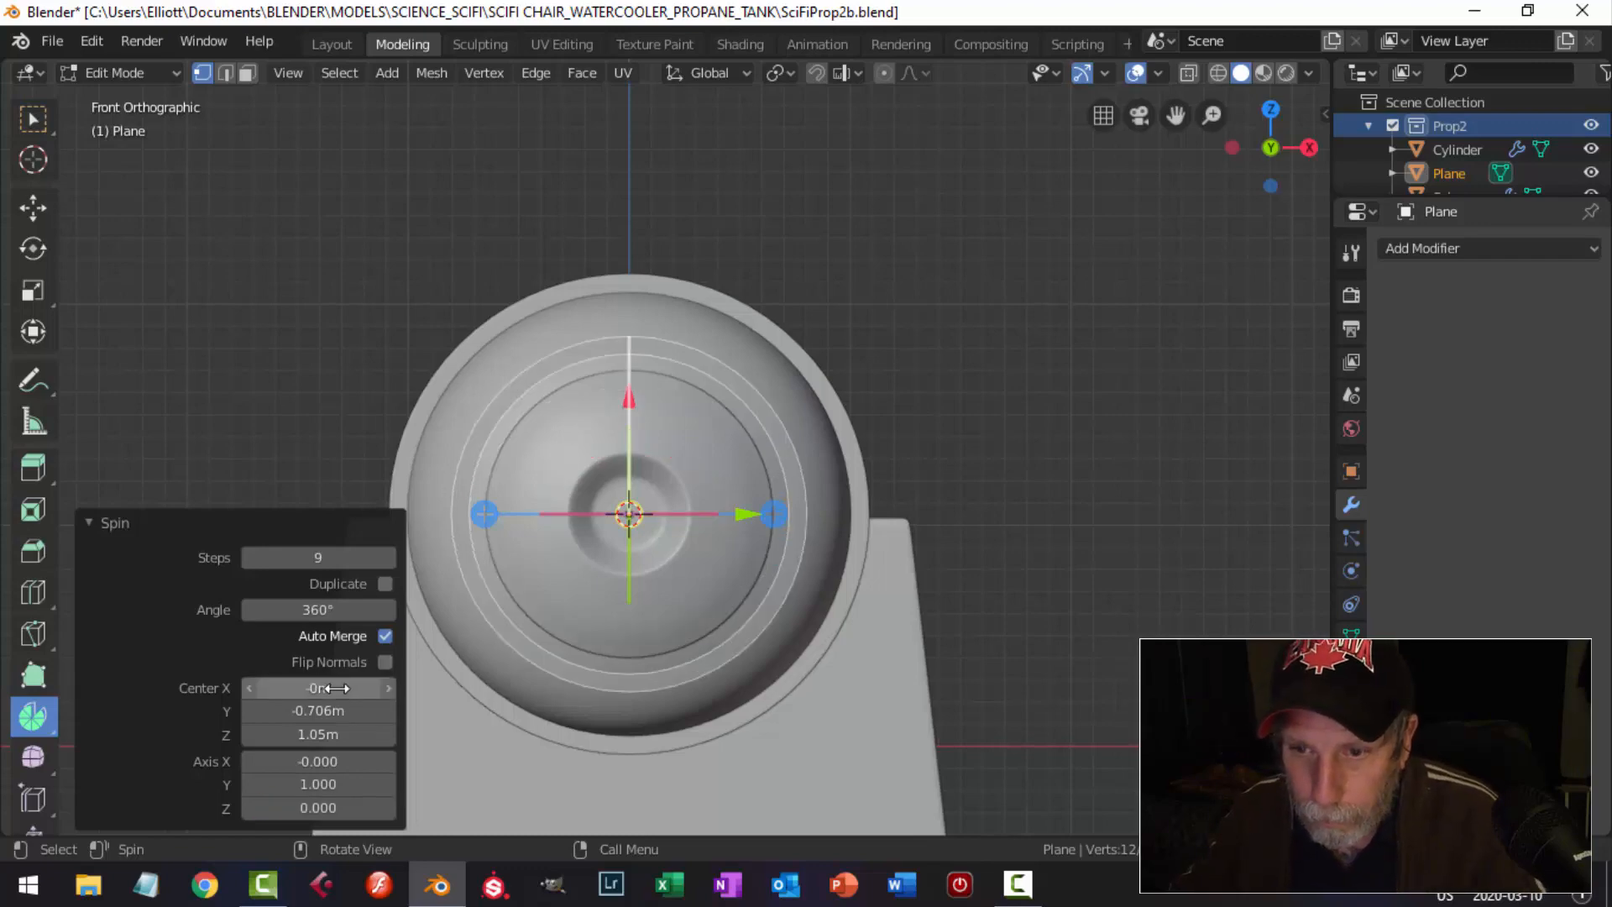
{"action": "middle_click_drag", "start_coordinate": [591, 552], "coordinate": [547, 627]}
{"action": "left_click_drag", "start_coordinate": [318, 558], "coordinate": [406, 556]}
Recalculate the normals of all the neck strips to the outside and leave mesh editing.
{"action": "key", "text": "a"}
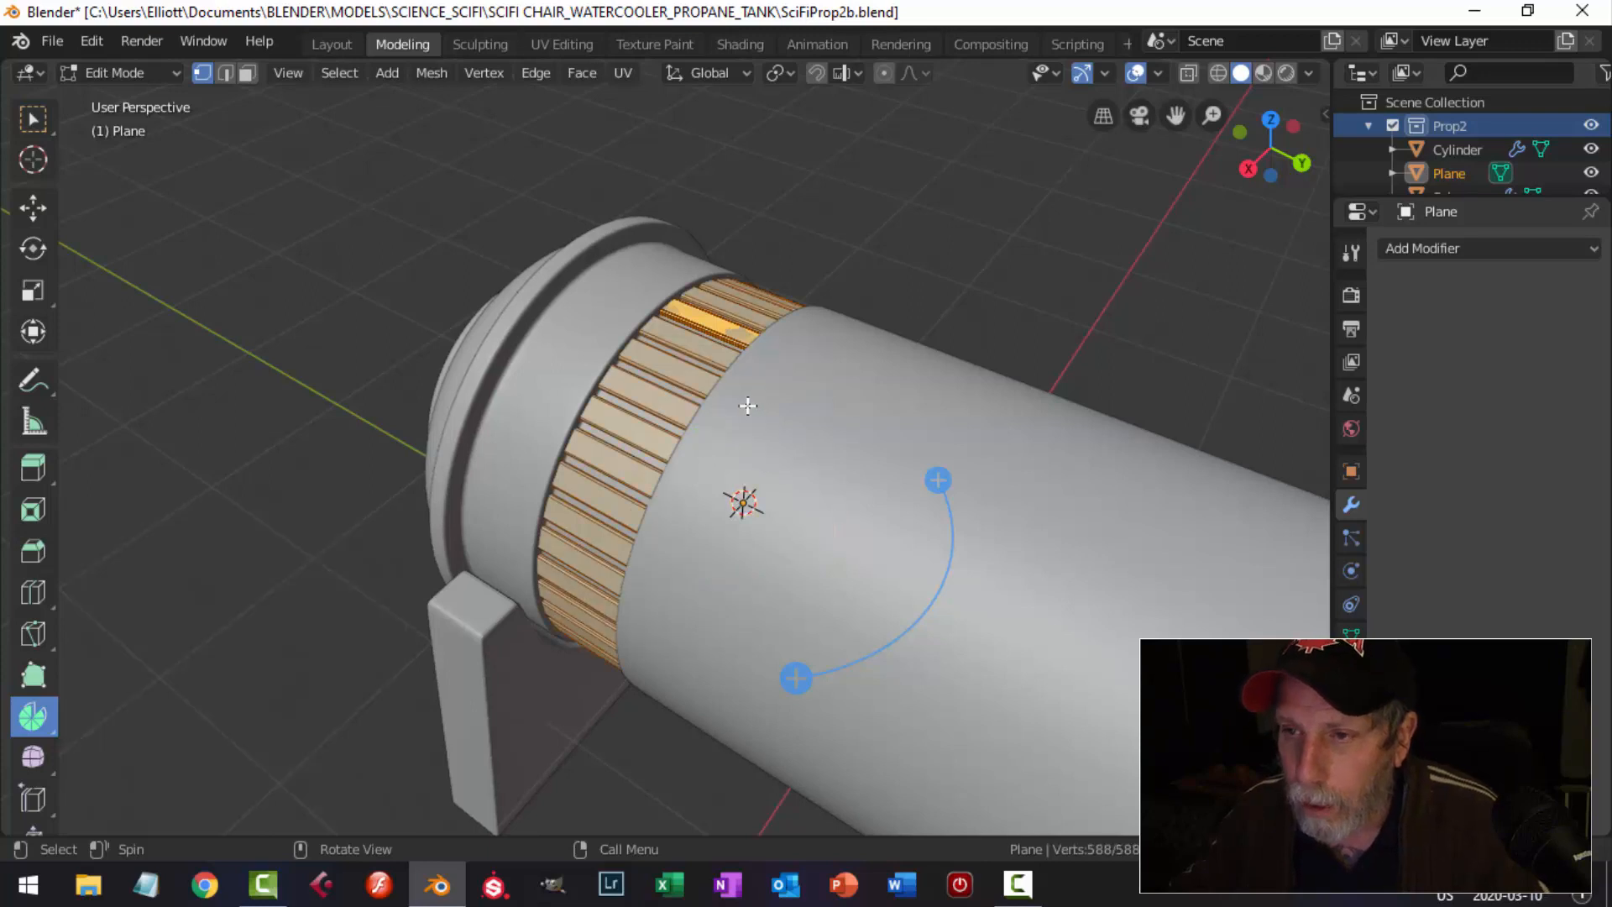
{"action": "key", "text": "alt+n"}
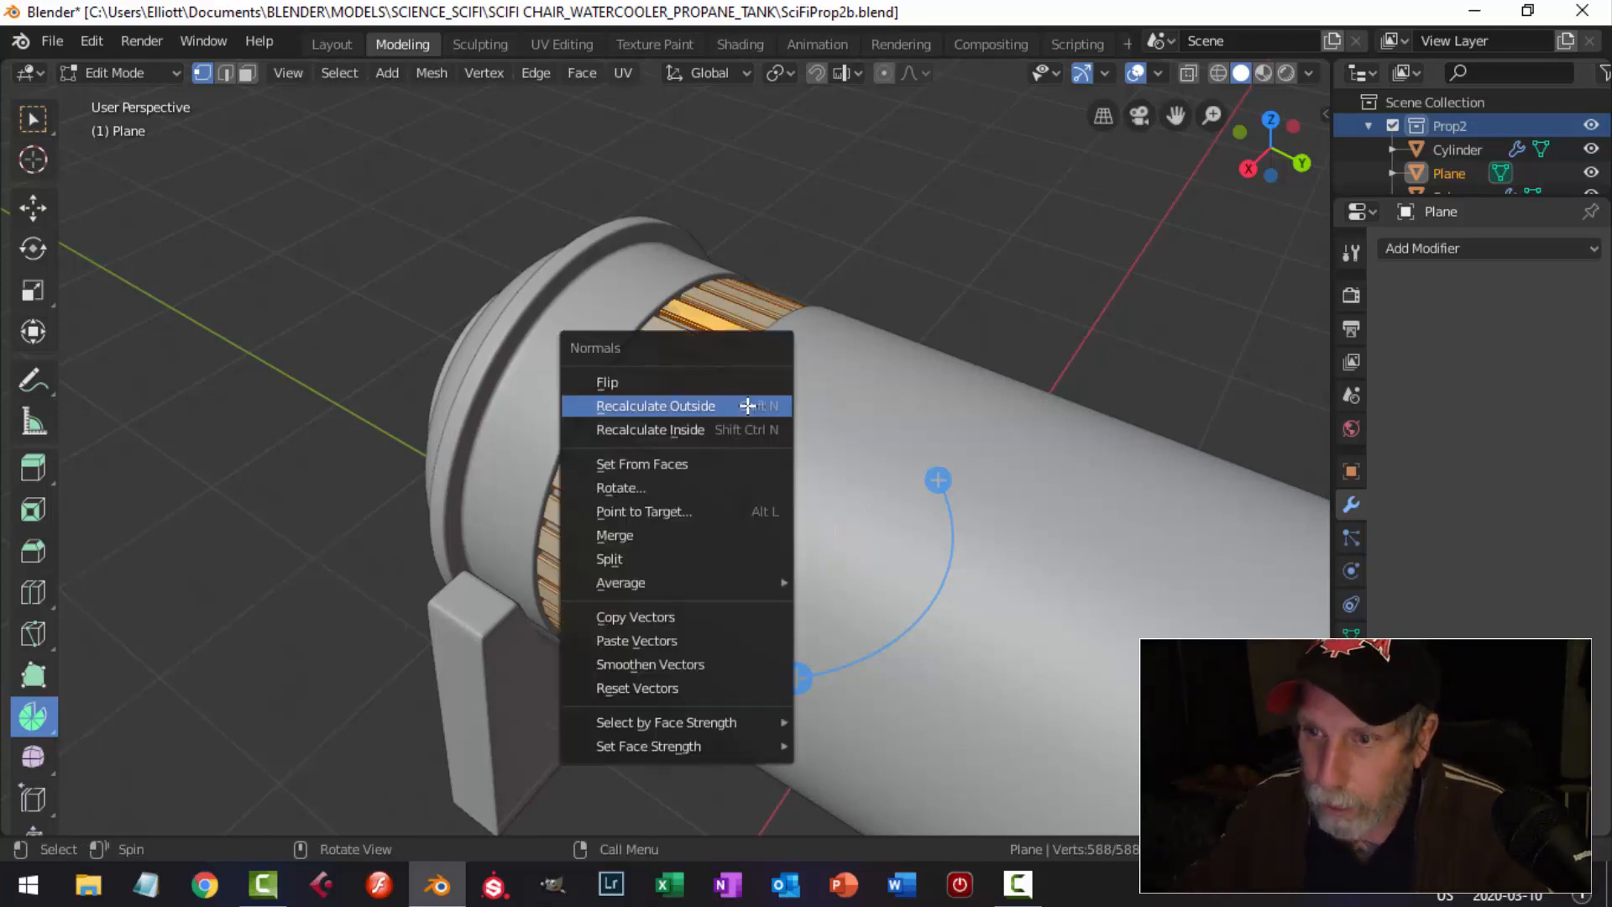
{"action": "left_click", "coordinate": [751, 404]}
{"action": "key", "text": "alt+a"}
{"action": "key", "text": "Tab"}
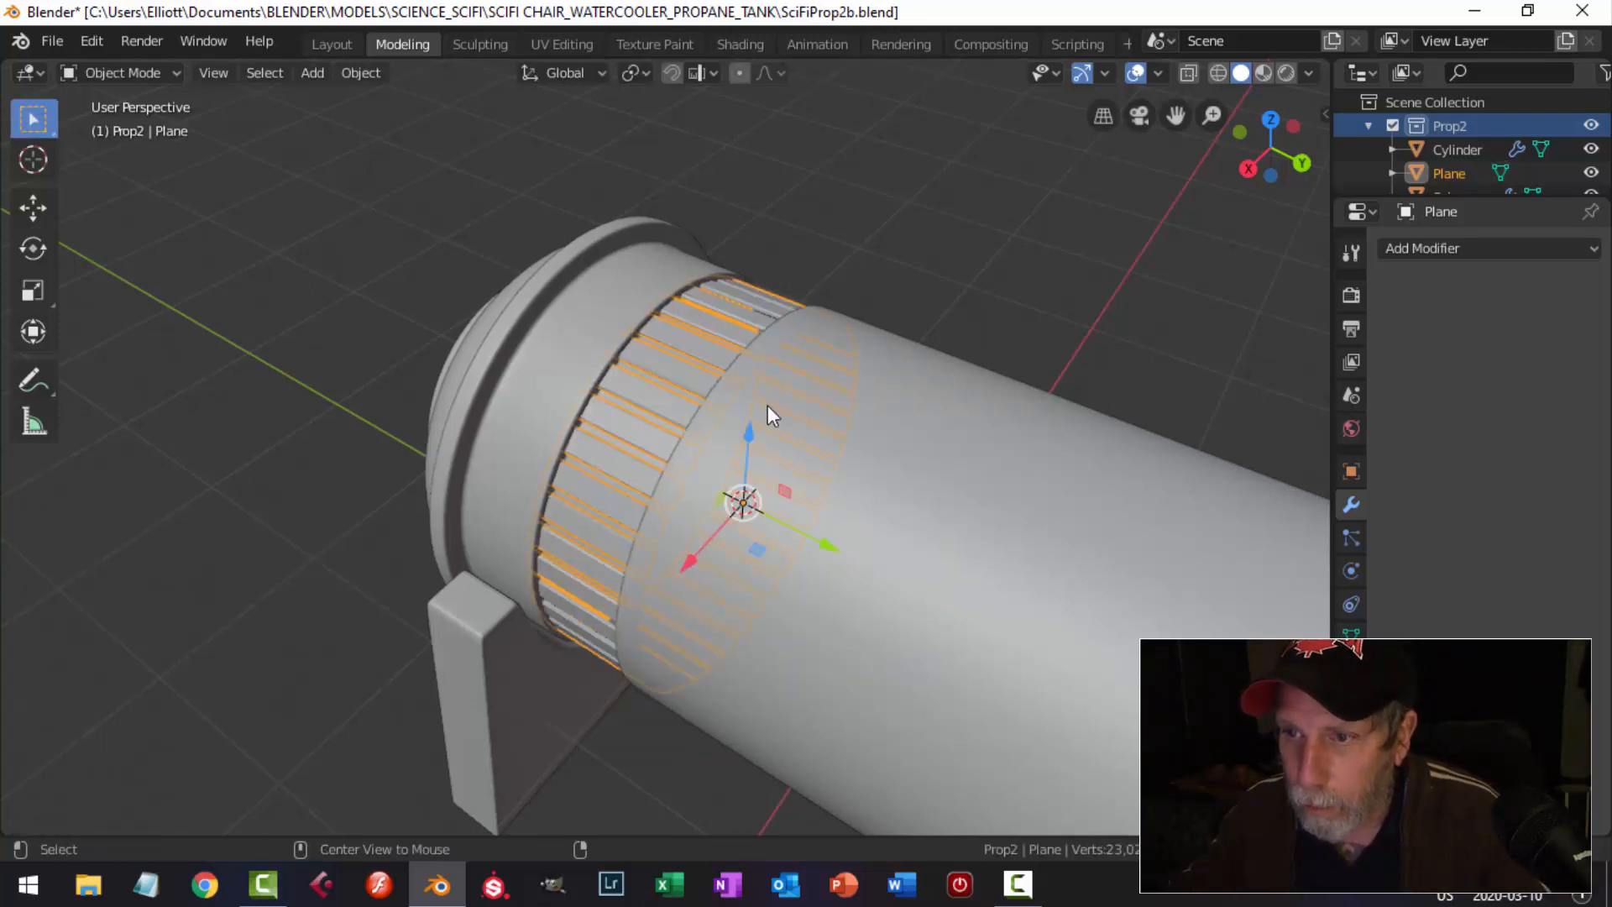
Save the file with the ring of strips around the neck.
{"action": "scroll", "coordinate": [768, 404], "scroll_direction": "down", "scroll_amount": 4}
{"action": "middle_click_drag", "start_coordinate": [767, 405], "coordinate": [884, 491]}
{"action": "scroll", "coordinate": [779, 491], "scroll_direction": "up", "scroll_amount": 4}
{"action": "scroll", "coordinate": [818, 407], "scroll_direction": "down", "scroll_amount": 2}
{"action": "key", "text": "ctrl+s"}
Duplicate the edge loop at the flange on the tank's plain end and move the copy -0.777 m along Y.
{"action": "scroll", "coordinate": [819, 407], "scroll_direction": "down", "scroll_amount": 3}
{"action": "left_click", "coordinate": [829, 458]}
{"action": "key", "text": "Tab"}
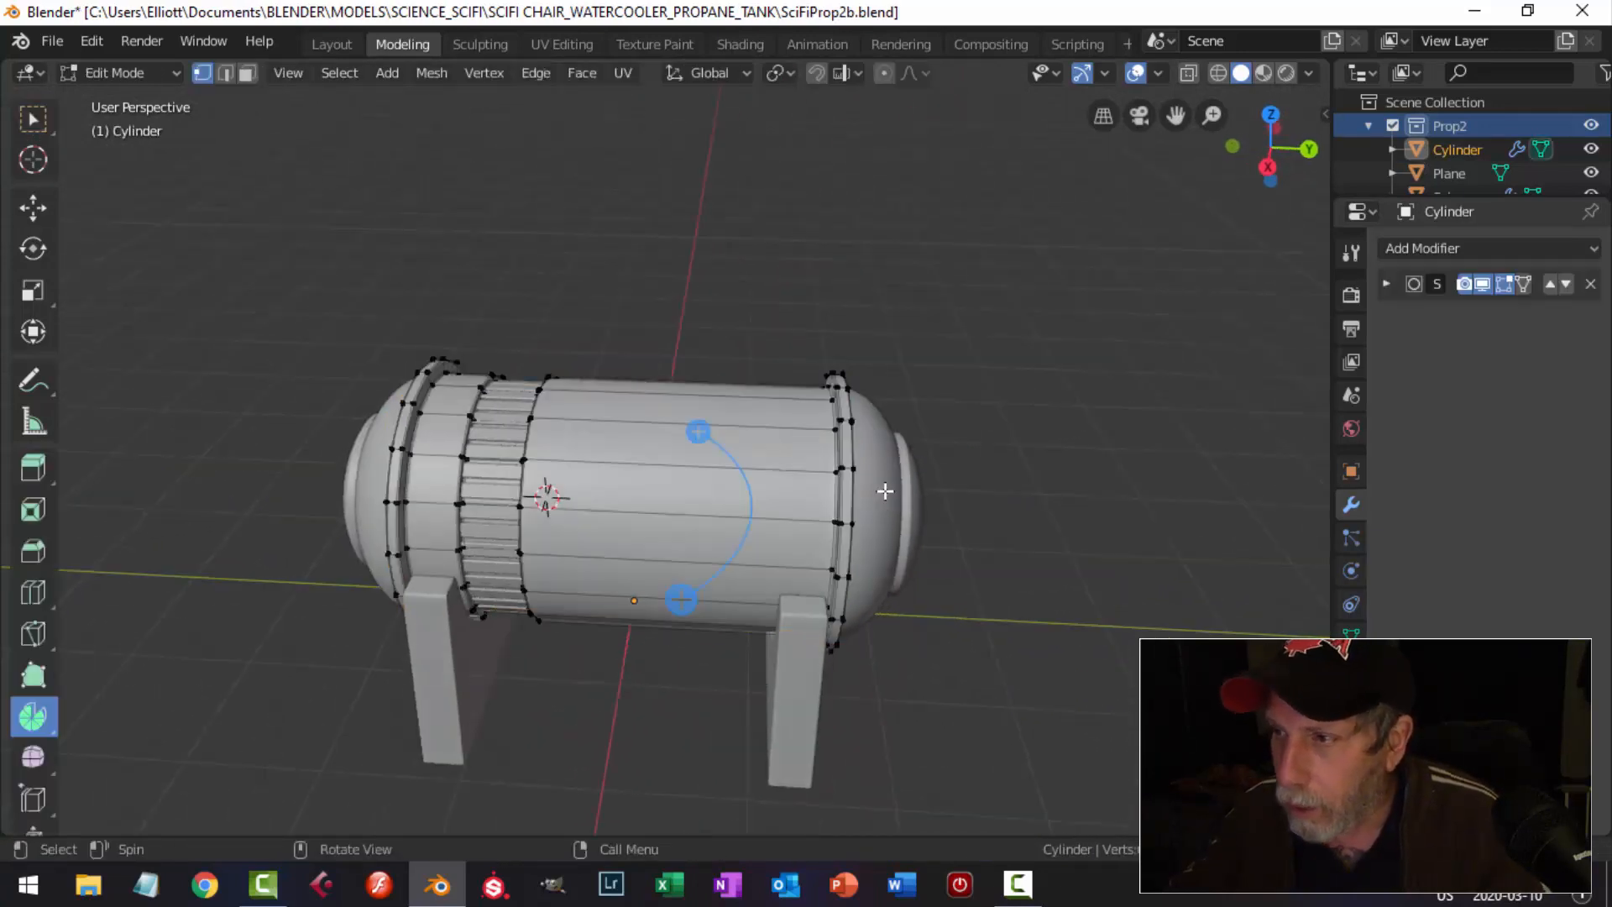
{"action": "key", "text": "Tab"}
{"action": "key", "text": "Tab"}
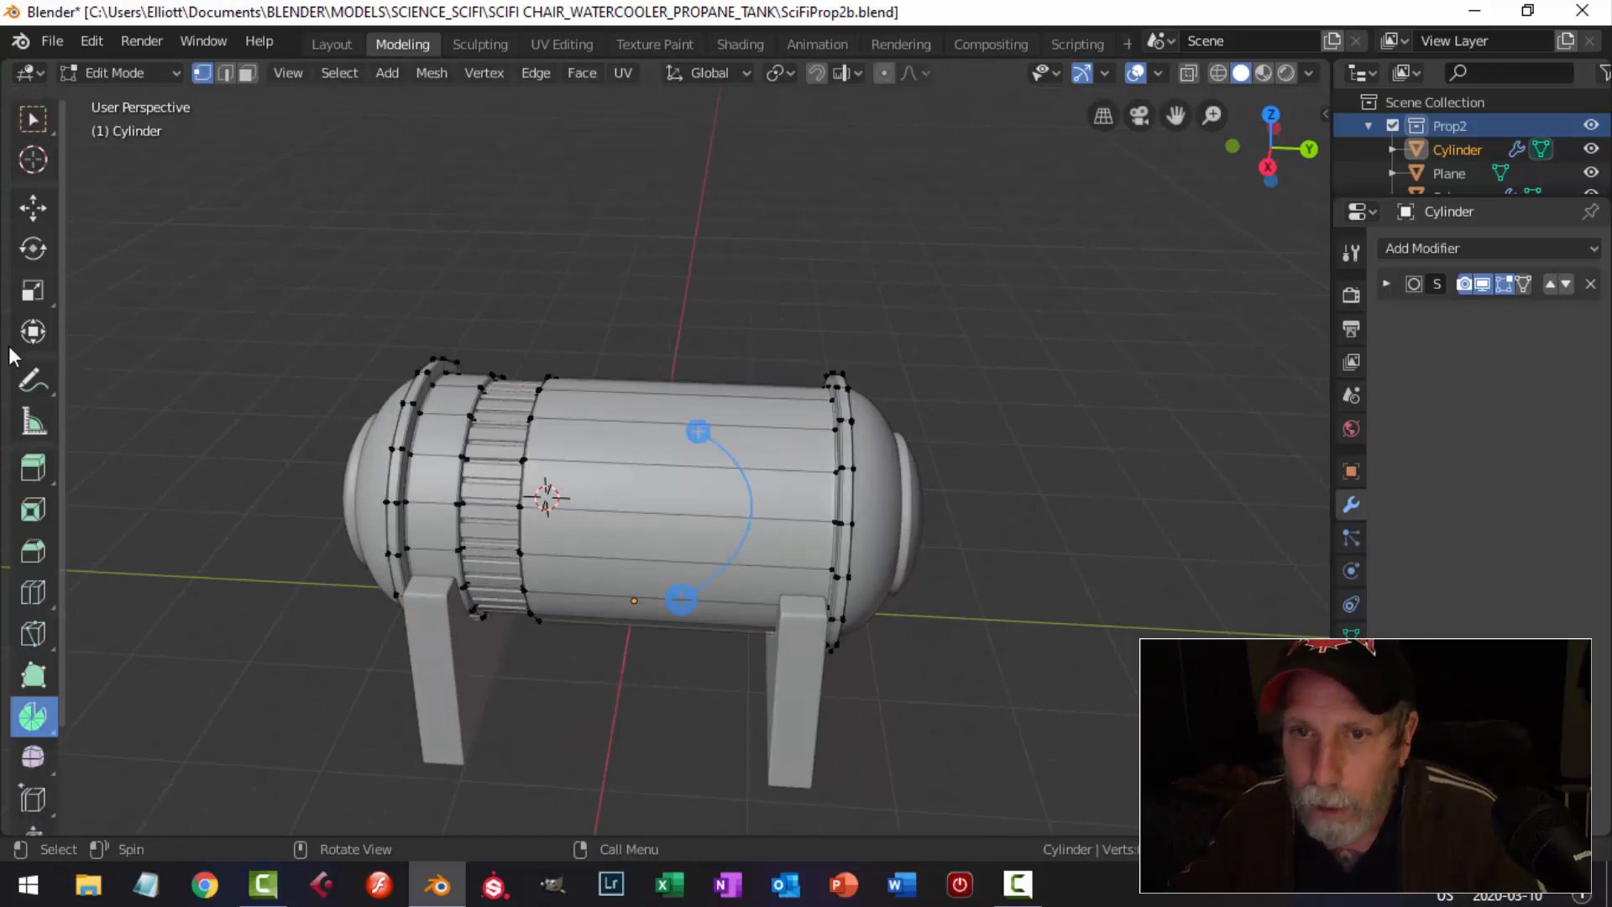
{"action": "left_click", "coordinate": [34, 212]}
{"action": "key", "text": "2"}
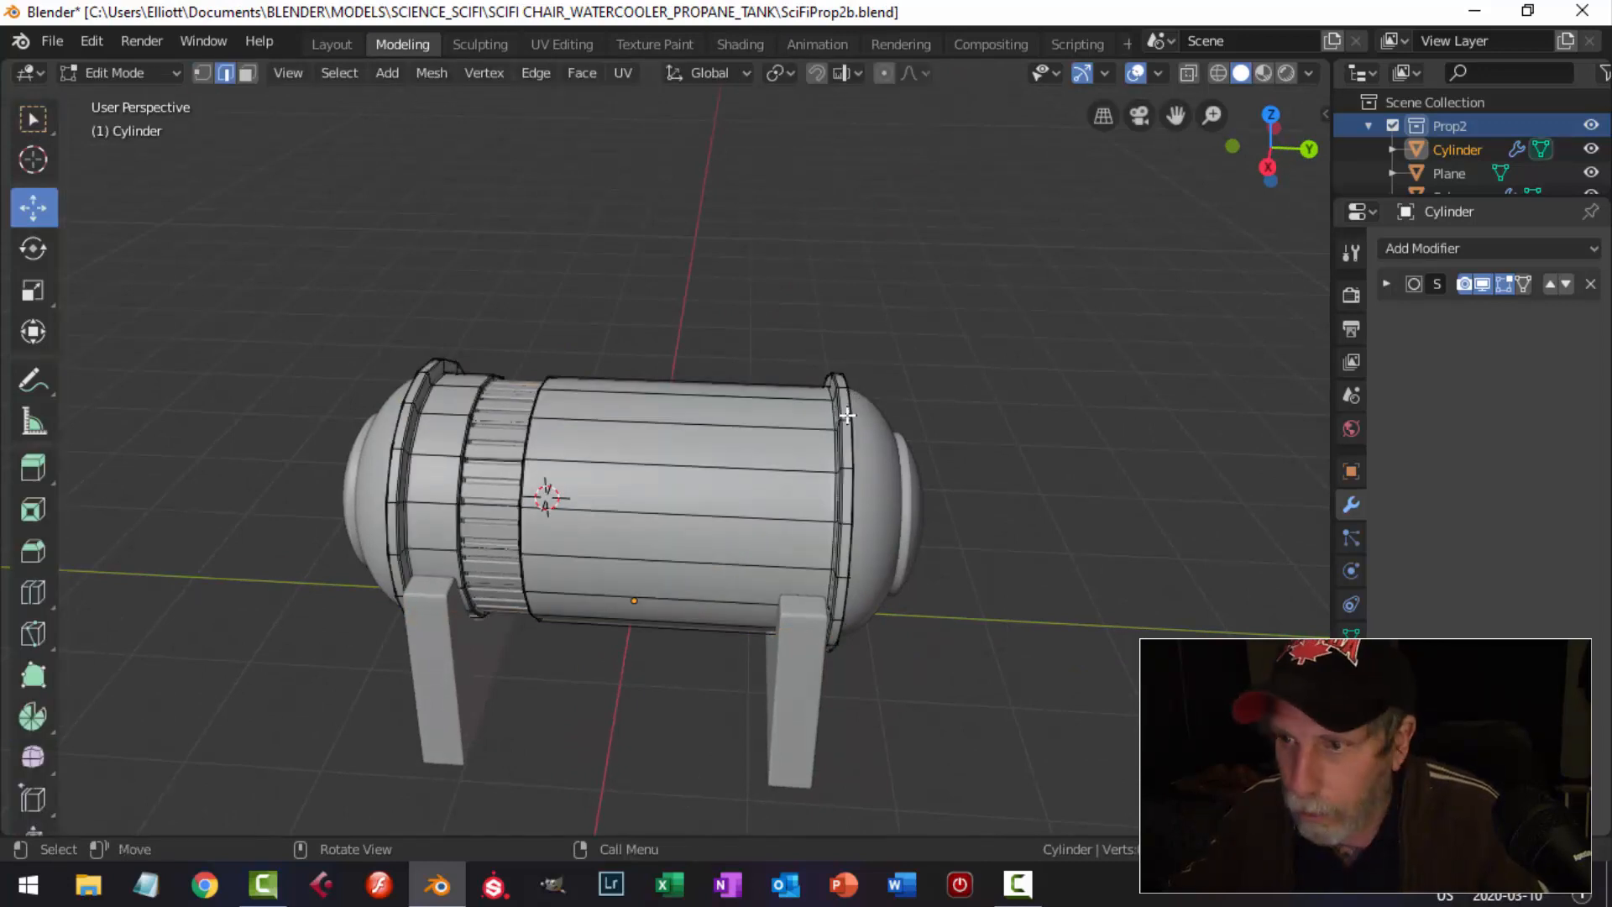
{"action": "middle_click_drag", "start_coordinate": [962, 454], "coordinate": [927, 425]}
{"action": "key", "text": "shift+d"}
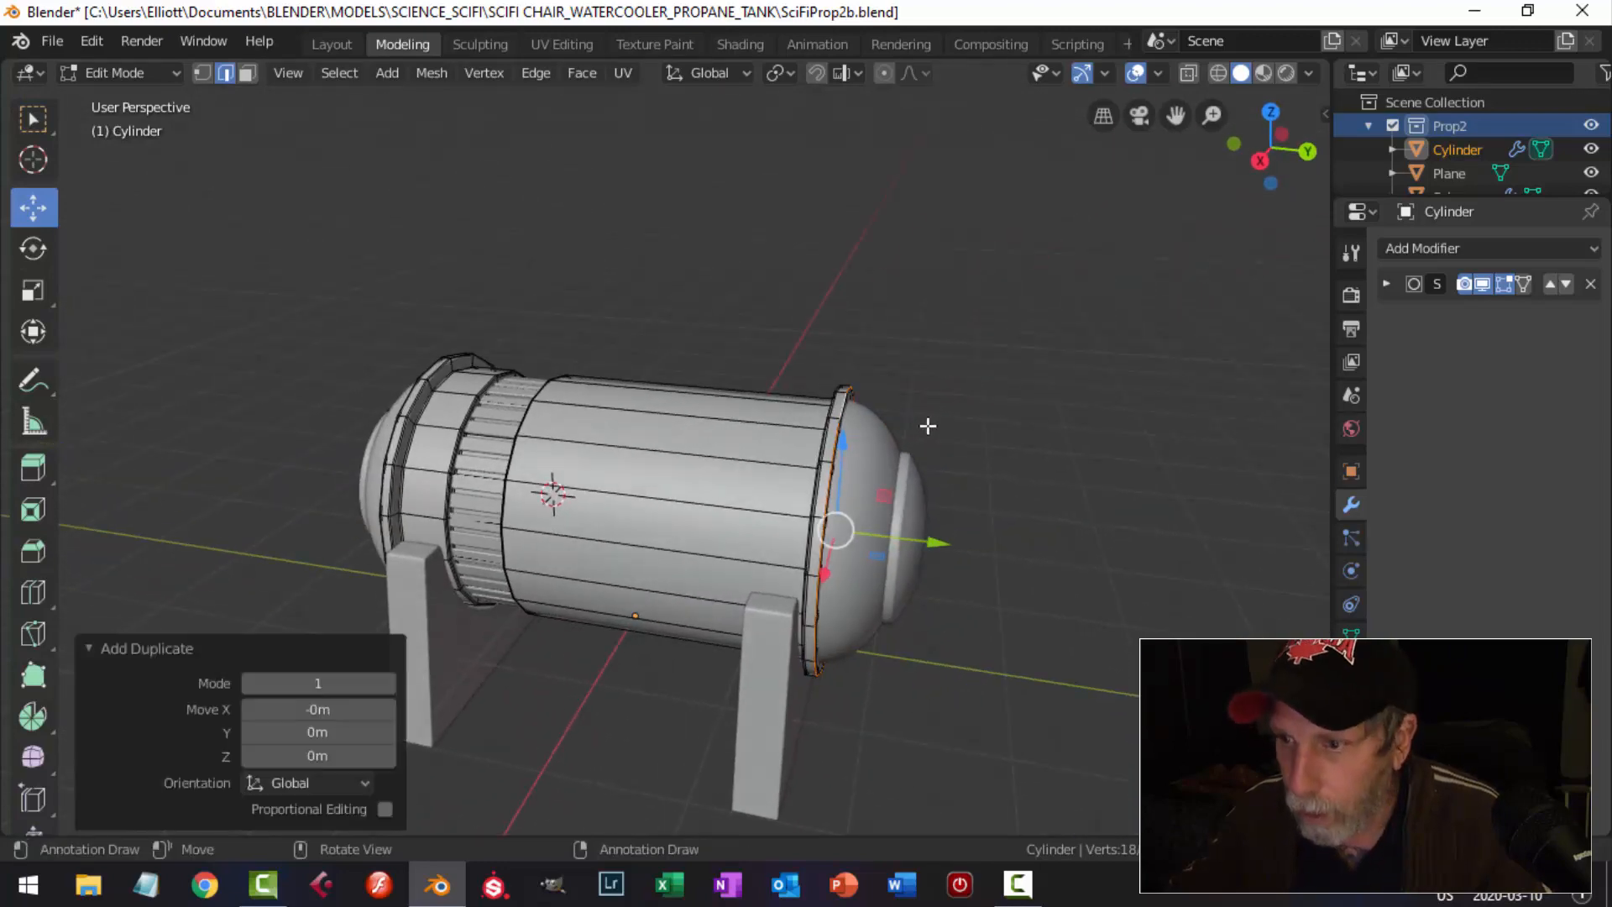
{"action": "key", "text": "g"}
{"action": "key", "text": "y"}
{"action": "left_click", "coordinate": [913, 521]}
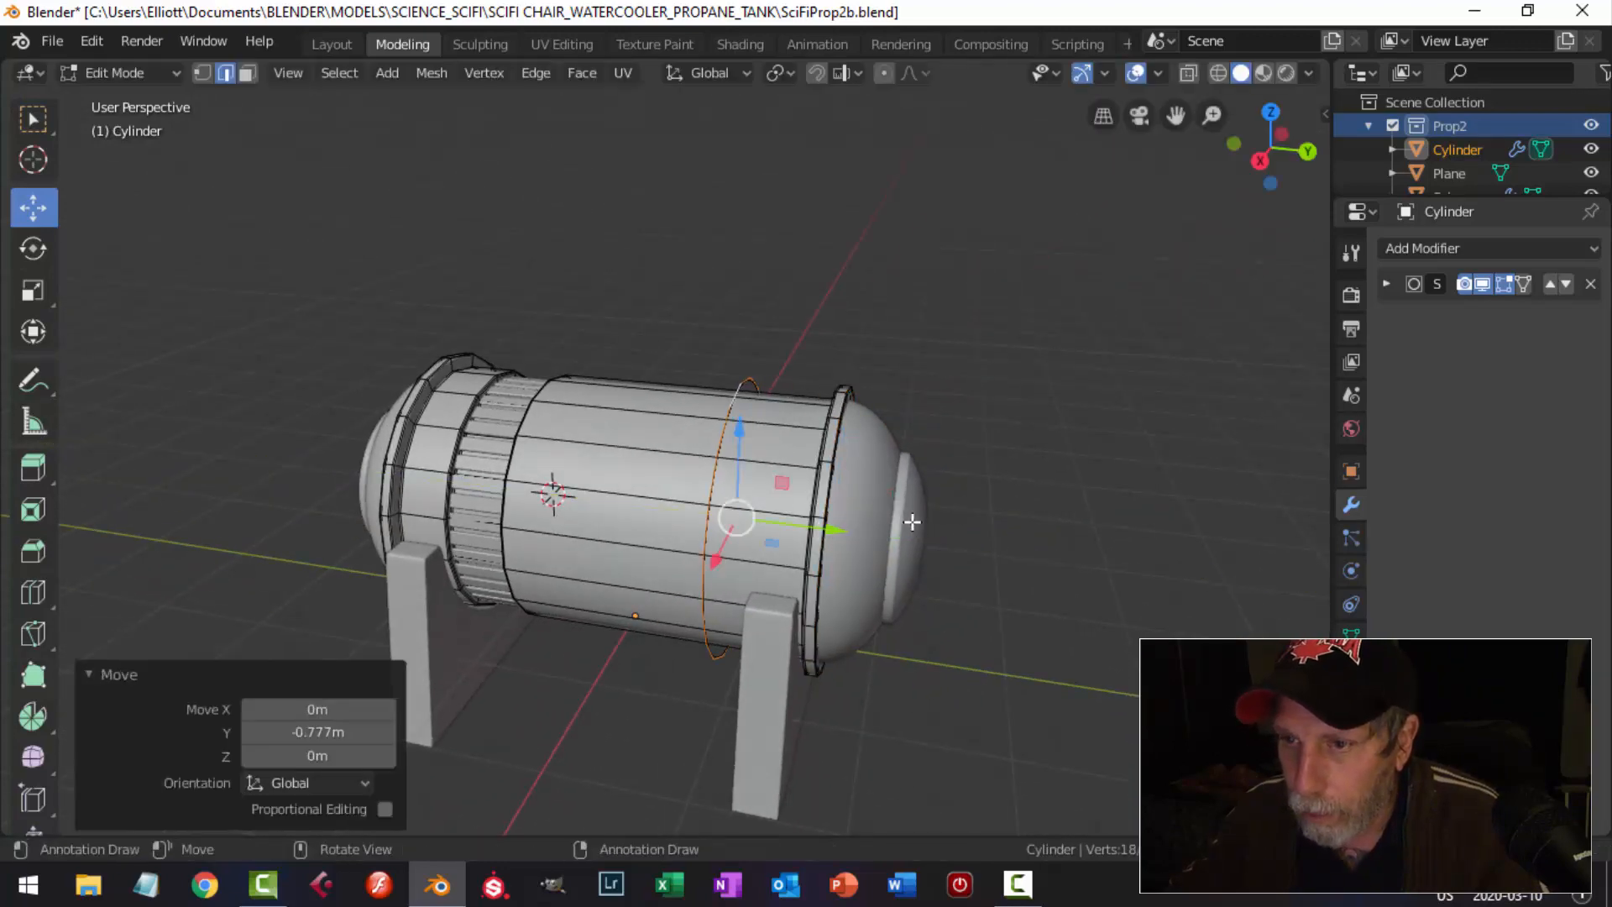
Separate the copied edge loop into its own object and set its origin to geometry.
{"action": "key", "text": "p"}
{"action": "left_click", "coordinate": [915, 518]}
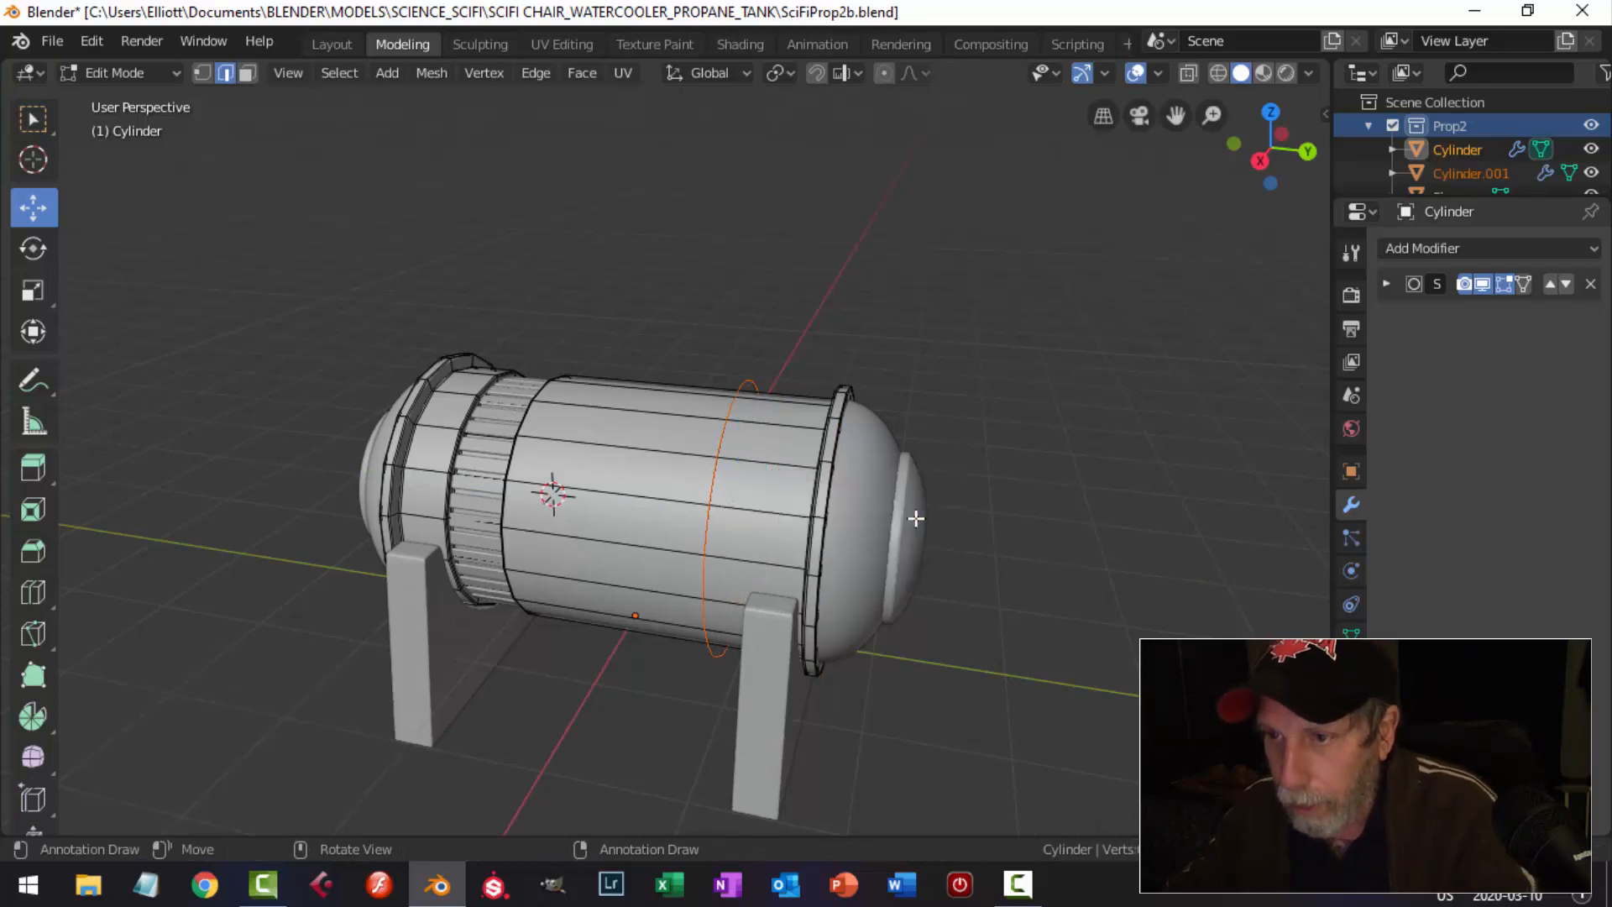
{"action": "key", "text": "Tab"}
{"action": "left_click", "coordinate": [738, 413]}
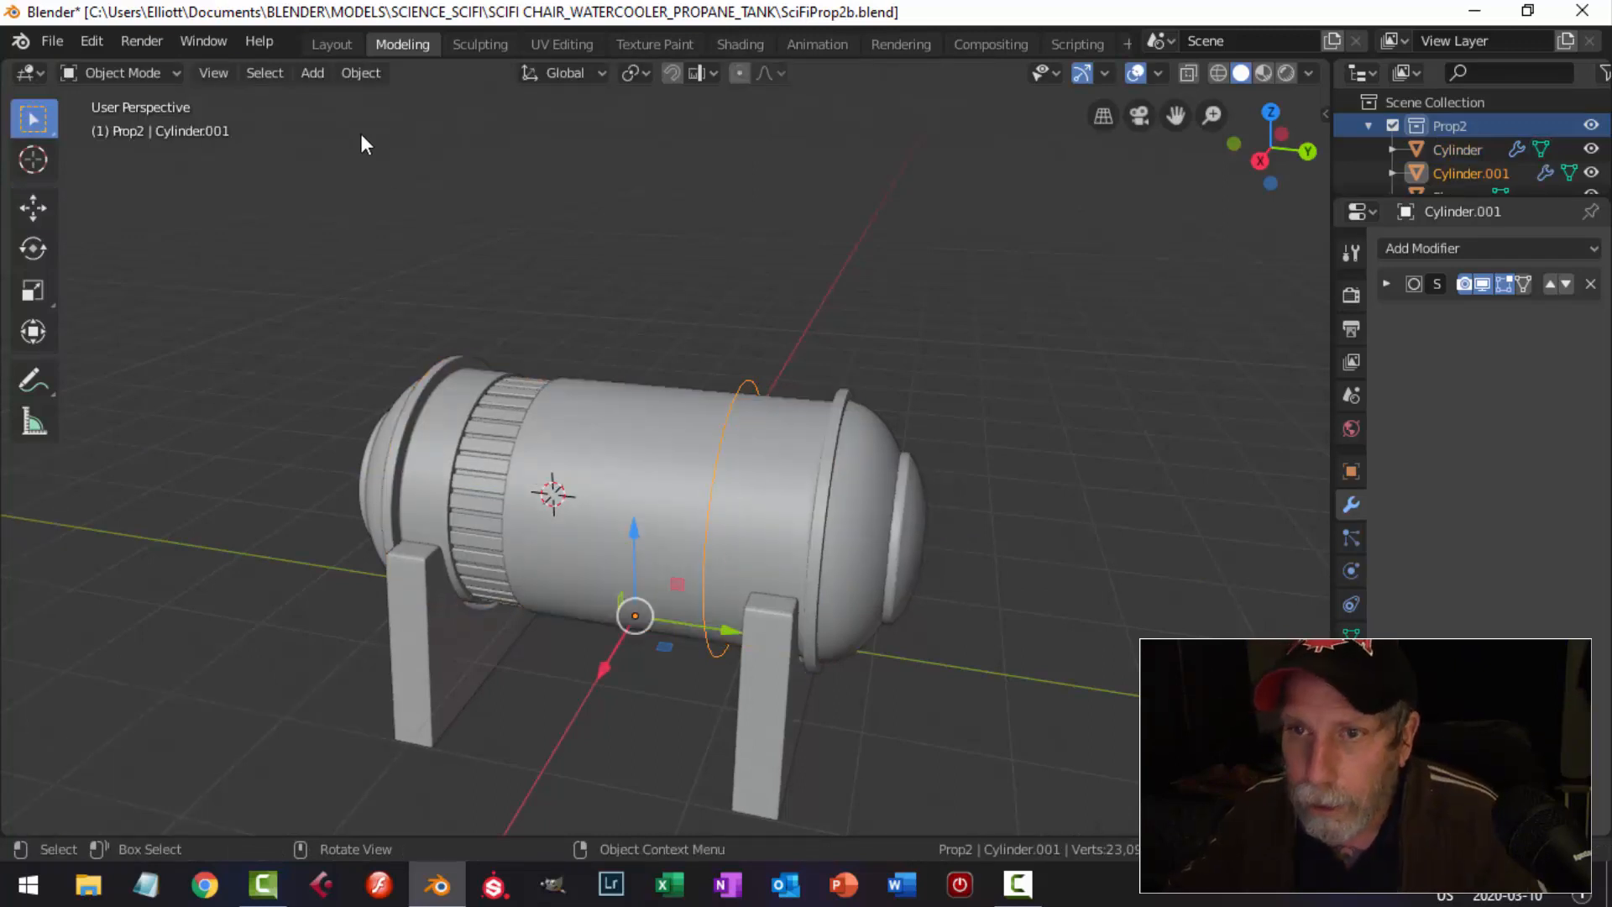
{"action": "left_click", "coordinate": [361, 73]}
{"action": "mouse_move", "coordinate": [395, 127]}
{"action": "left_click", "coordinate": [650, 149]}
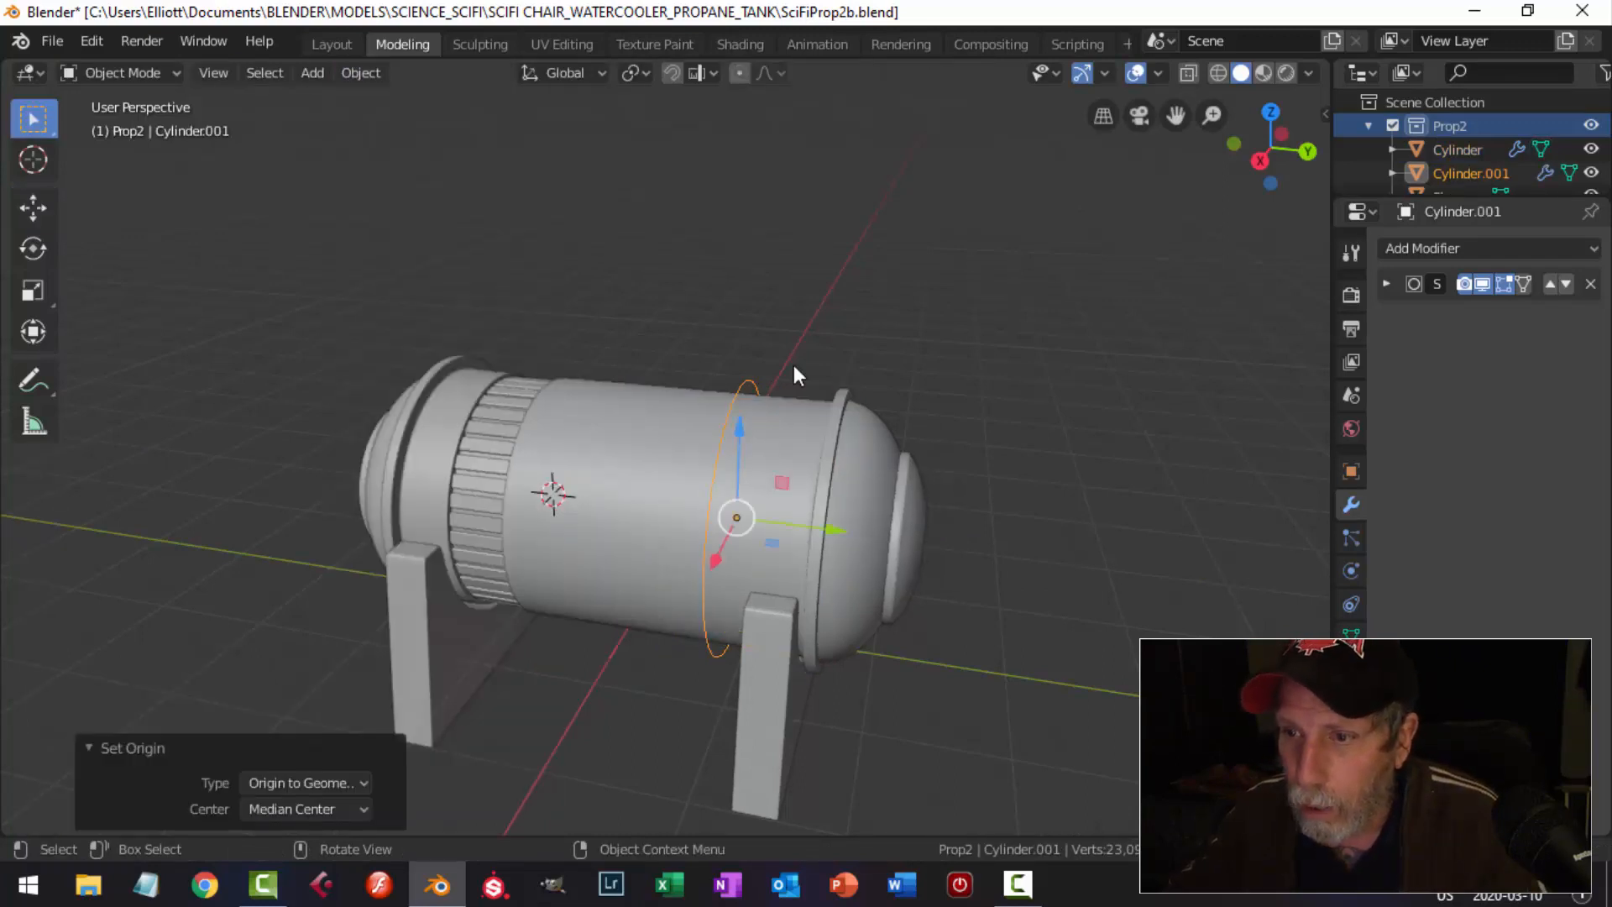
Rotate the separated ring 90° about X and move it up 1.11 m along Z above the tank.
{"action": "middle_click_drag", "start_coordinate": [798, 432], "coordinate": [929, 384]}
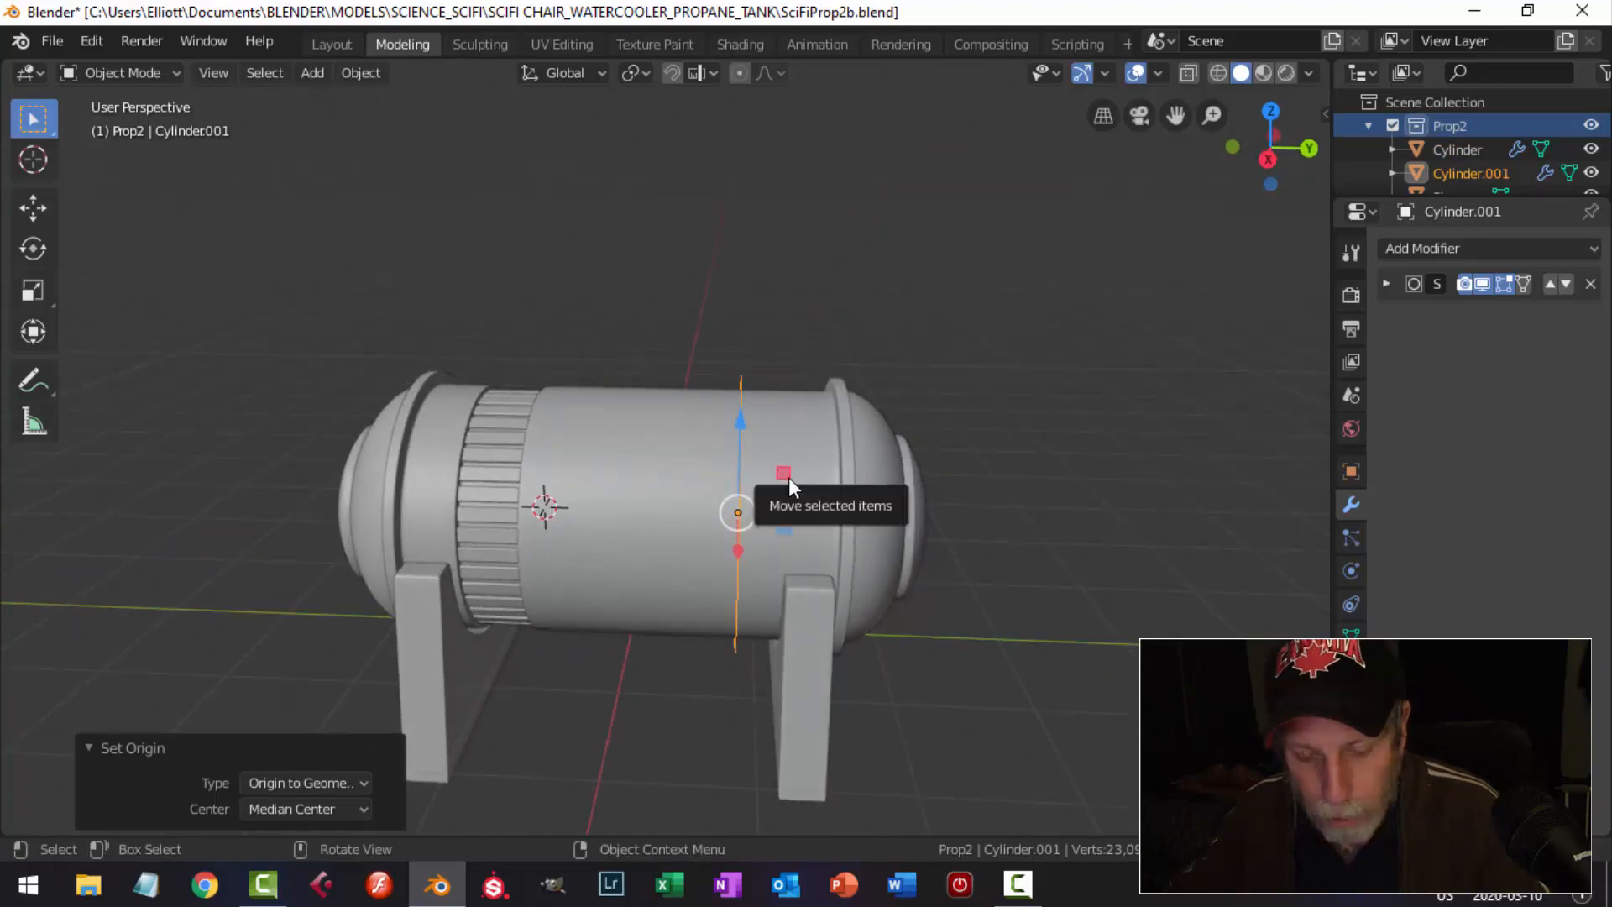
{"action": "type", "text": "rx"}
{"action": "type", "text": "90"}
{"action": "key", "text": "Return"}
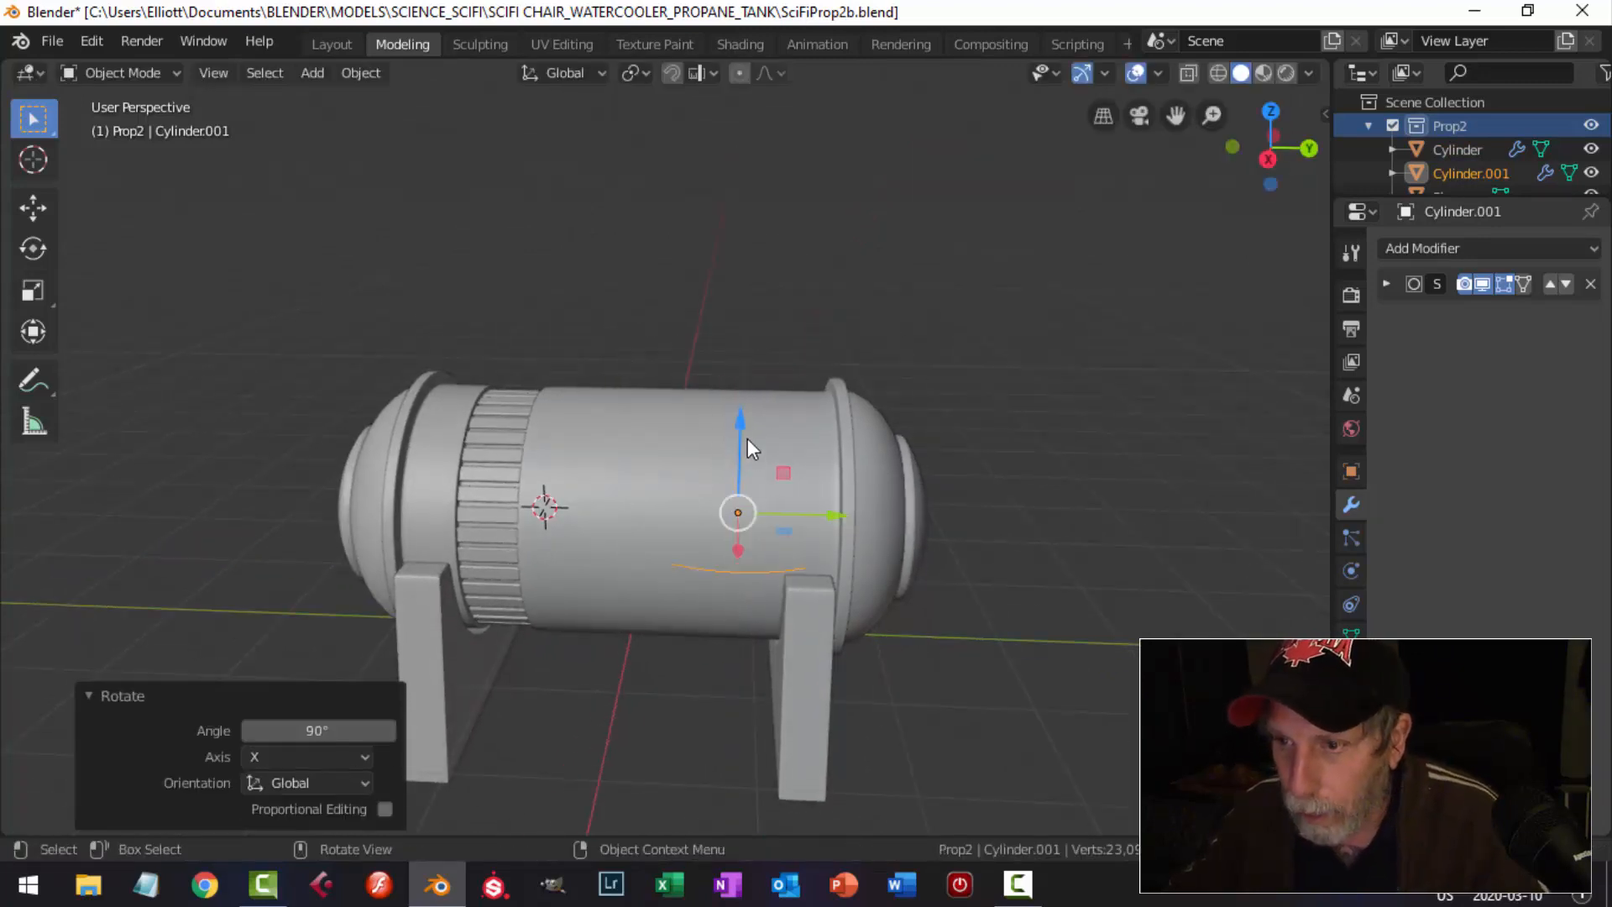
{"action": "left_click_drag", "start_coordinate": [747, 438], "coordinate": [759, 280]}
{"action": "key", "text": "KP_7"}
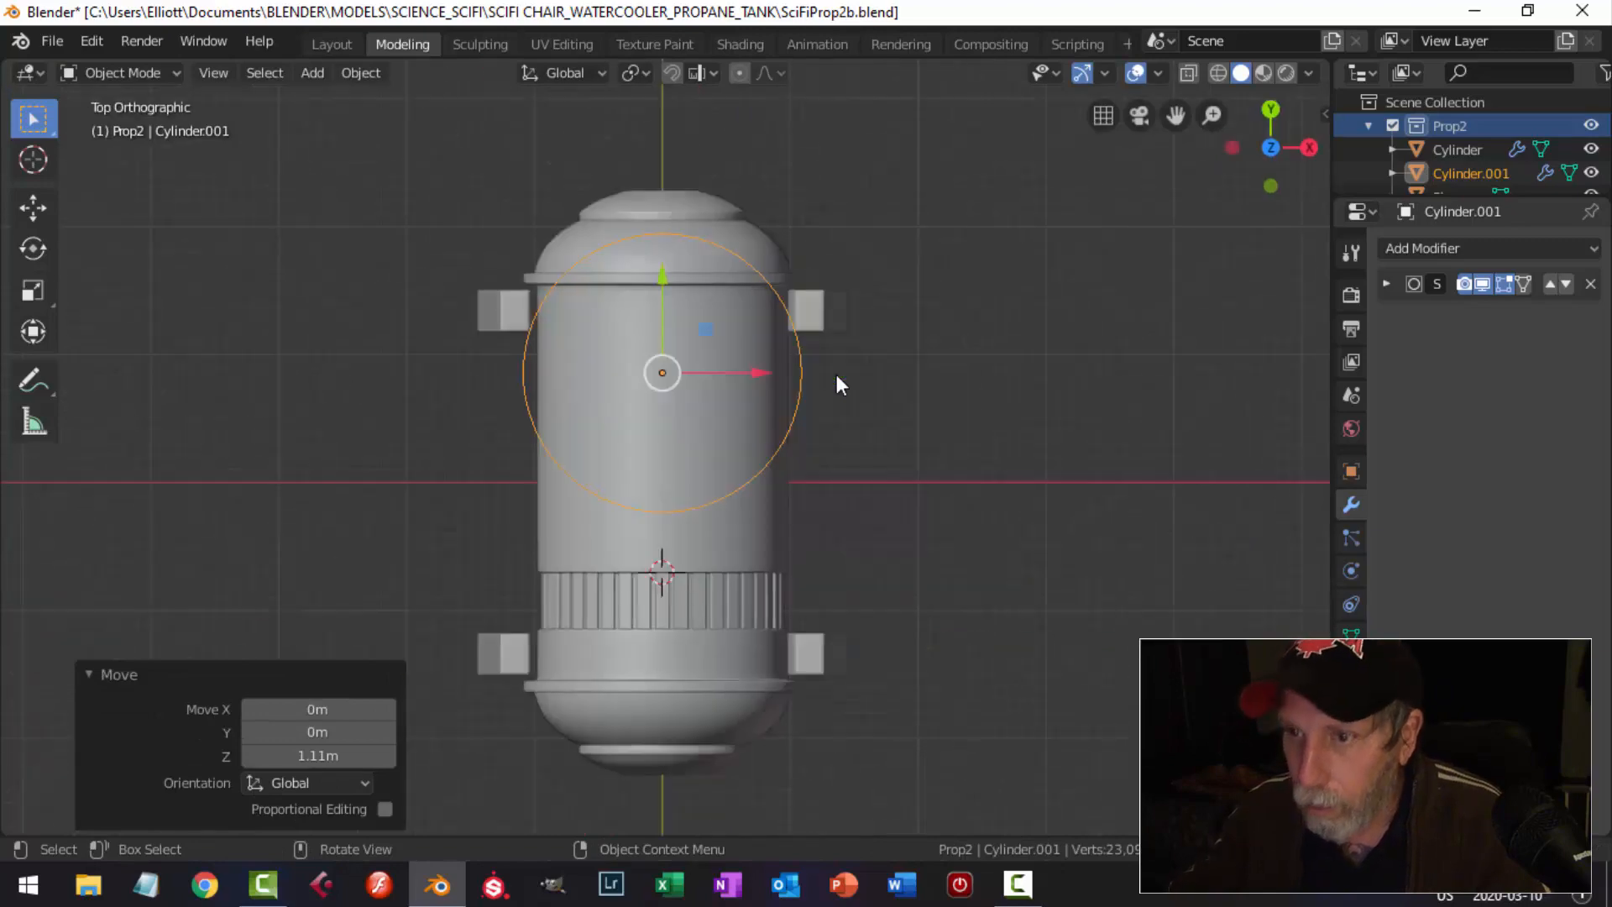
{"action": "key", "text": "KP_3"}
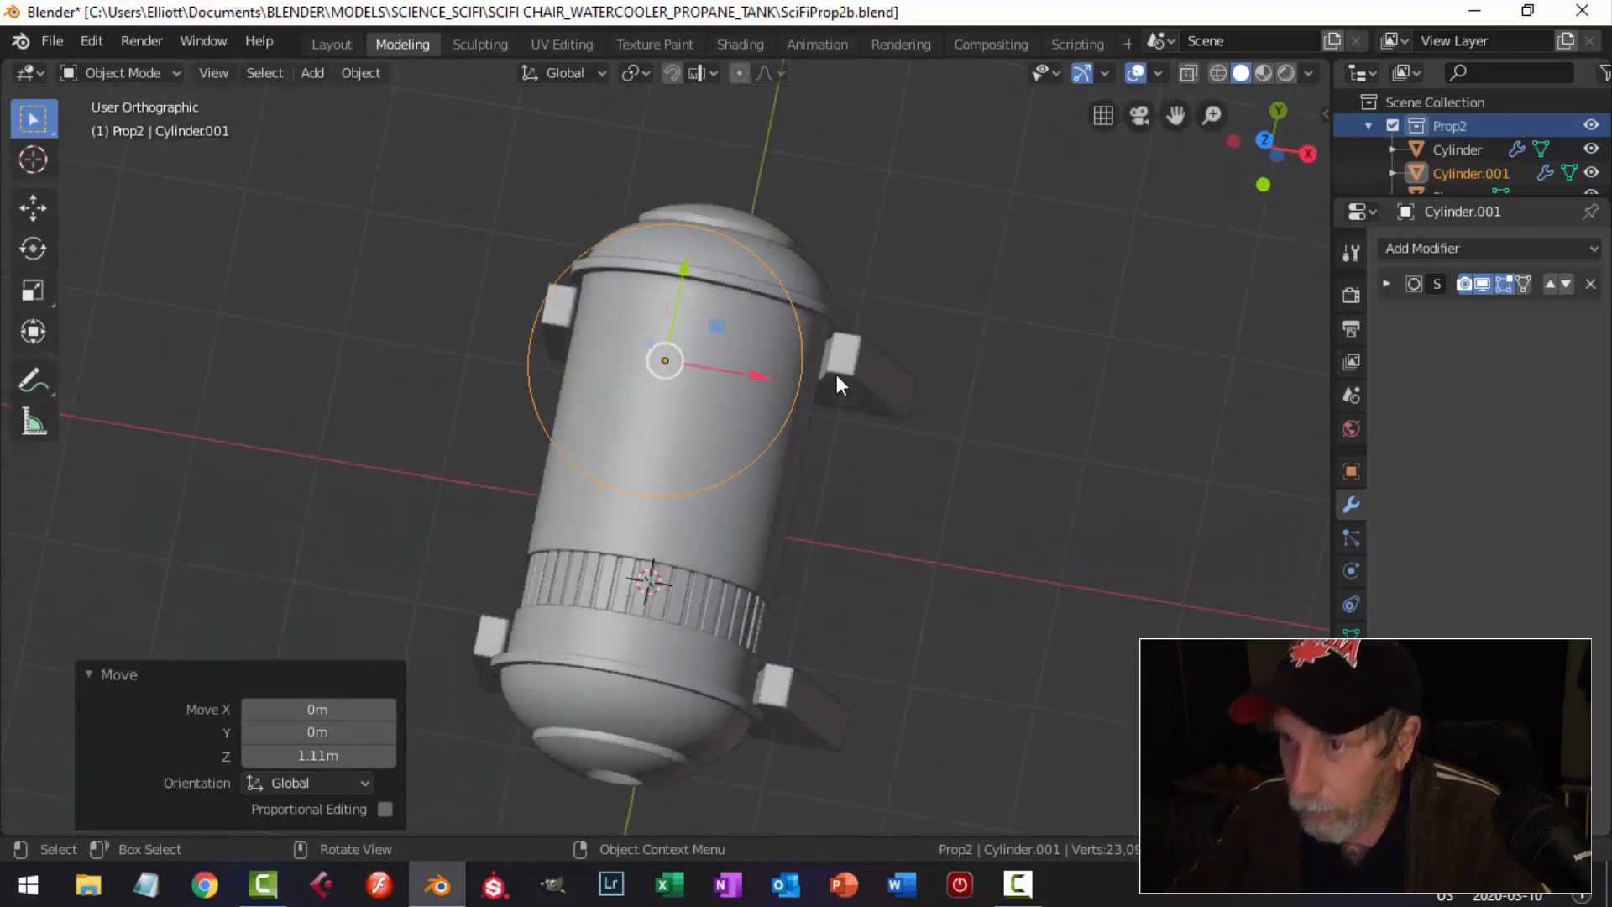
Scale the ring's mesh down to about 0.38, lower it to the top of the tank body and scale it again by 0.847.
{"action": "scroll", "coordinate": [905, 378], "scroll_direction": "up", "scroll_amount": 3}
{"action": "key", "text": "Tab"}
{"action": "key", "text": "a"}
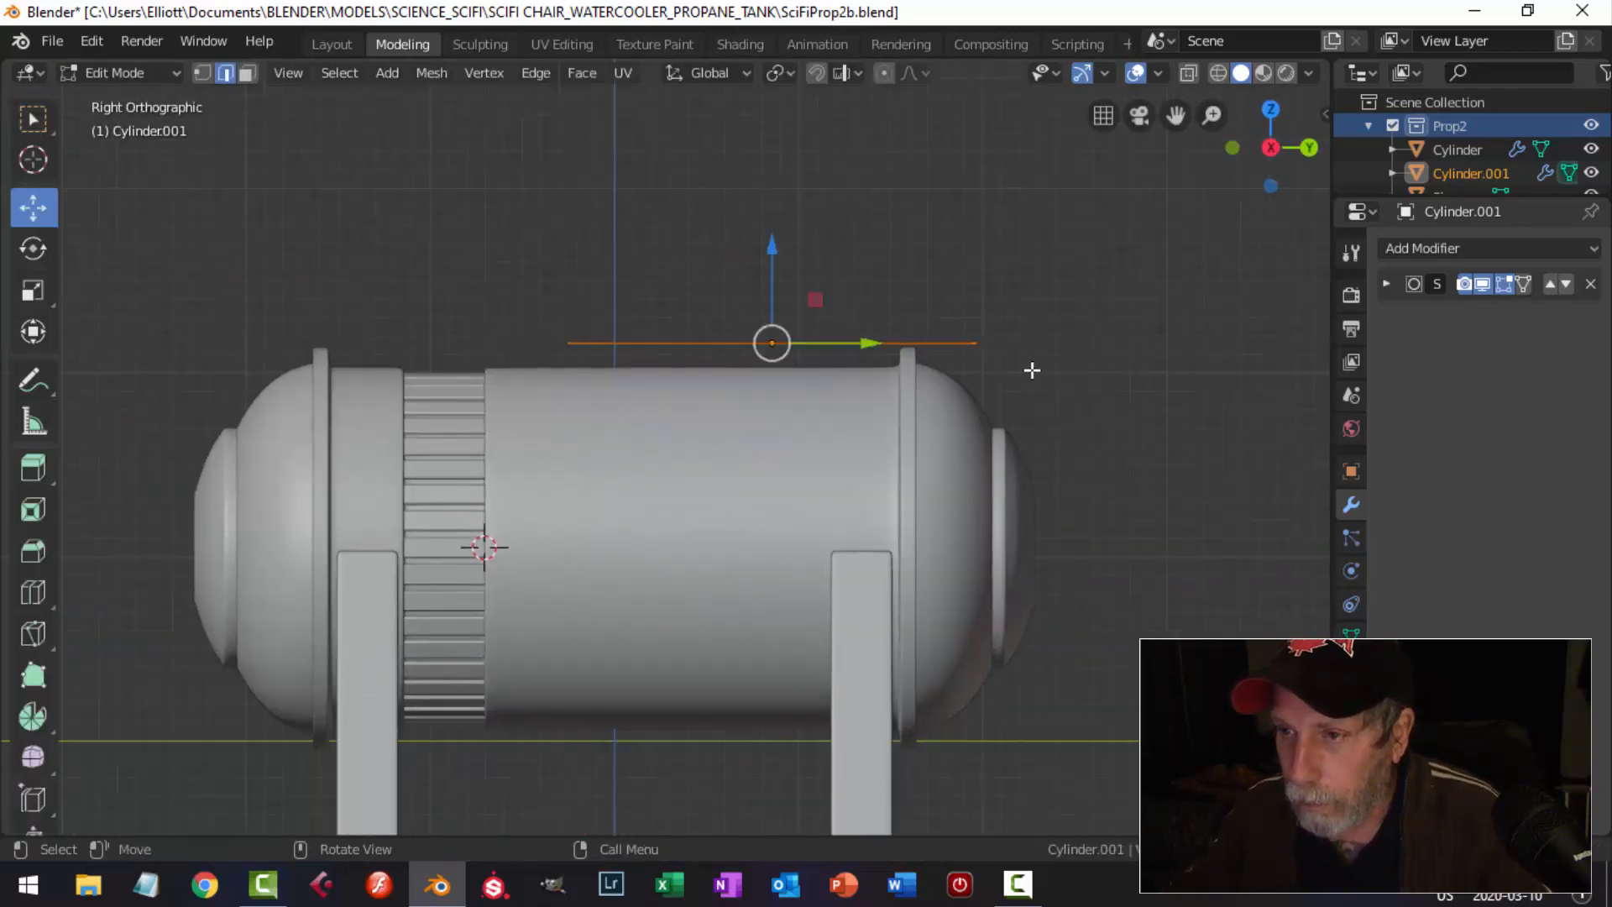
{"action": "middle_click_drag", "start_coordinate": [1098, 344], "coordinate": [1004, 374], "text": "shift"}
{"action": "key", "text": "s"}
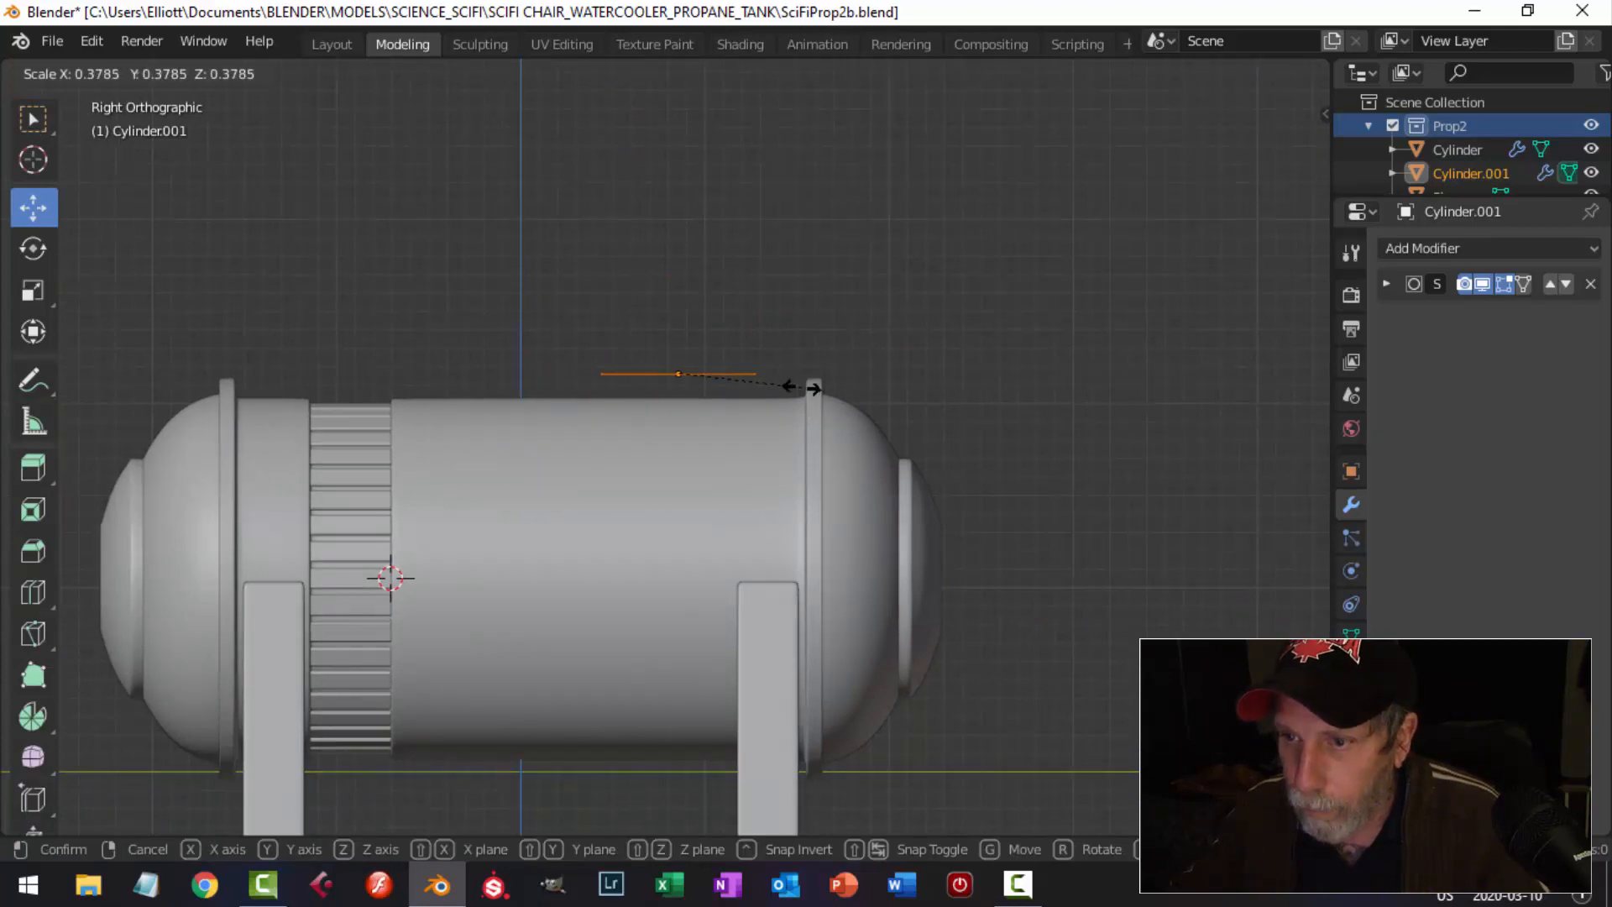
{"action": "left_click", "coordinate": [801, 387]}
{"action": "left_click_drag", "start_coordinate": [679, 273], "coordinate": [681, 294]}
{"action": "middle_click_drag", "start_coordinate": [681, 293], "coordinate": [802, 445]}
{"action": "key", "text": "s"}
{"action": "left_click", "coordinate": [928, 496]}
{"action": "key", "text": "KP_3"}
{"action": "scroll", "coordinate": [818, 433], "scroll_direction": "up", "scroll_amount": 3}
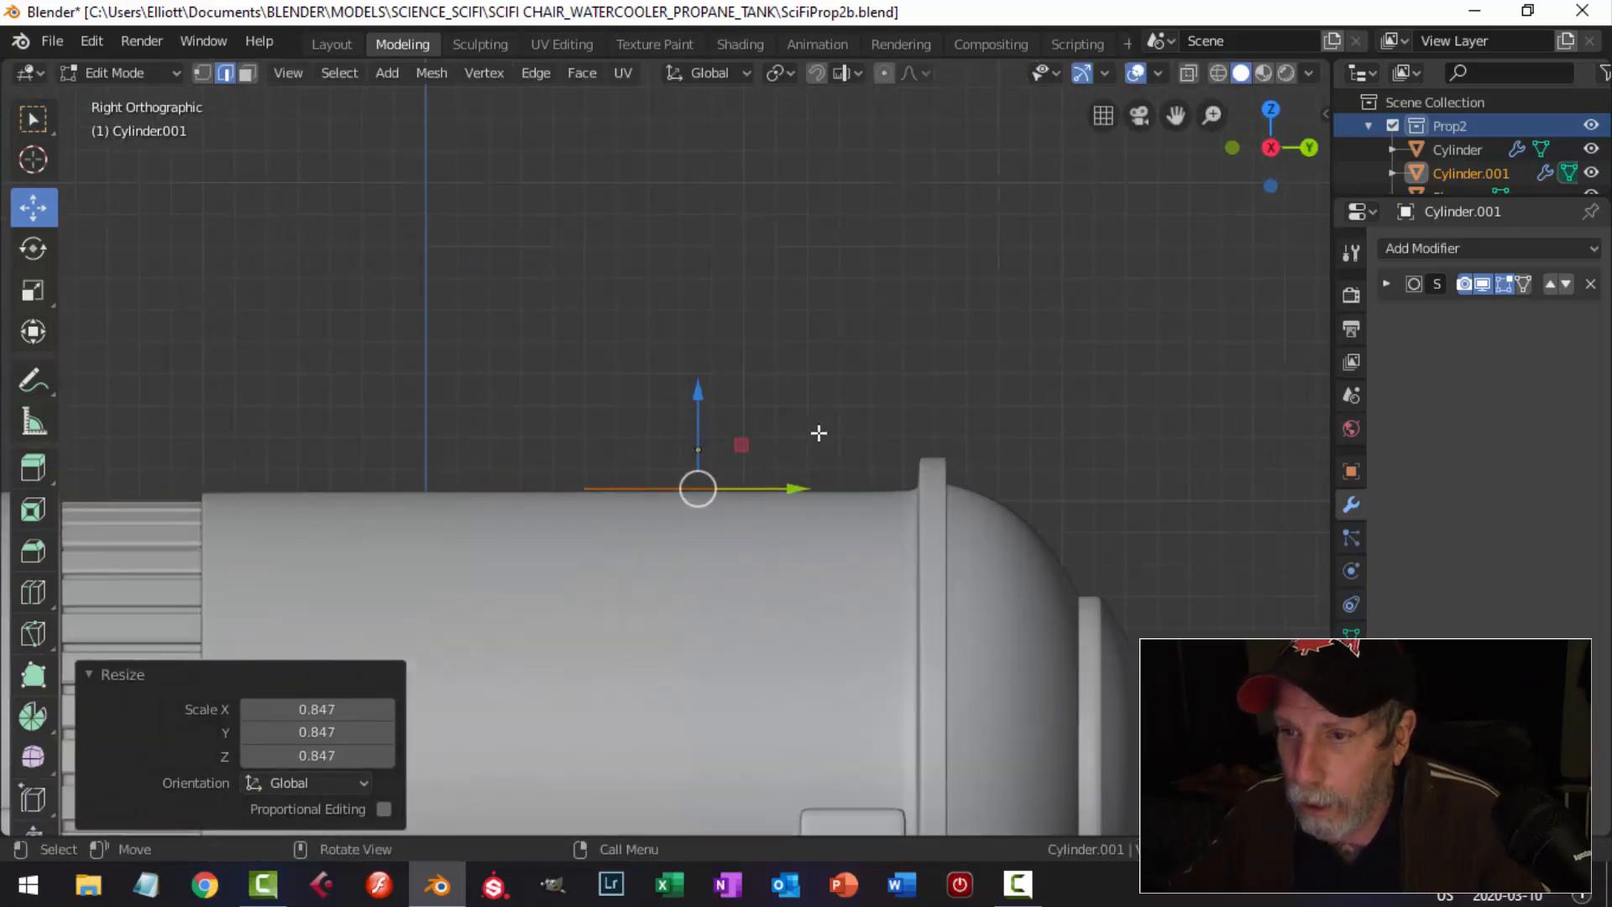
Extrude the ring and raise the new edge loop 0.205 m along Z to form a cylindrical wall.
{"action": "key", "text": "e"}
{"action": "right_click", "coordinate": [727, 415]}
{"action": "left_click_drag", "start_coordinate": [702, 394], "coordinate": [726, 334]}
{"action": "middle_click_drag", "start_coordinate": [878, 389], "coordinate": [968, 425]}
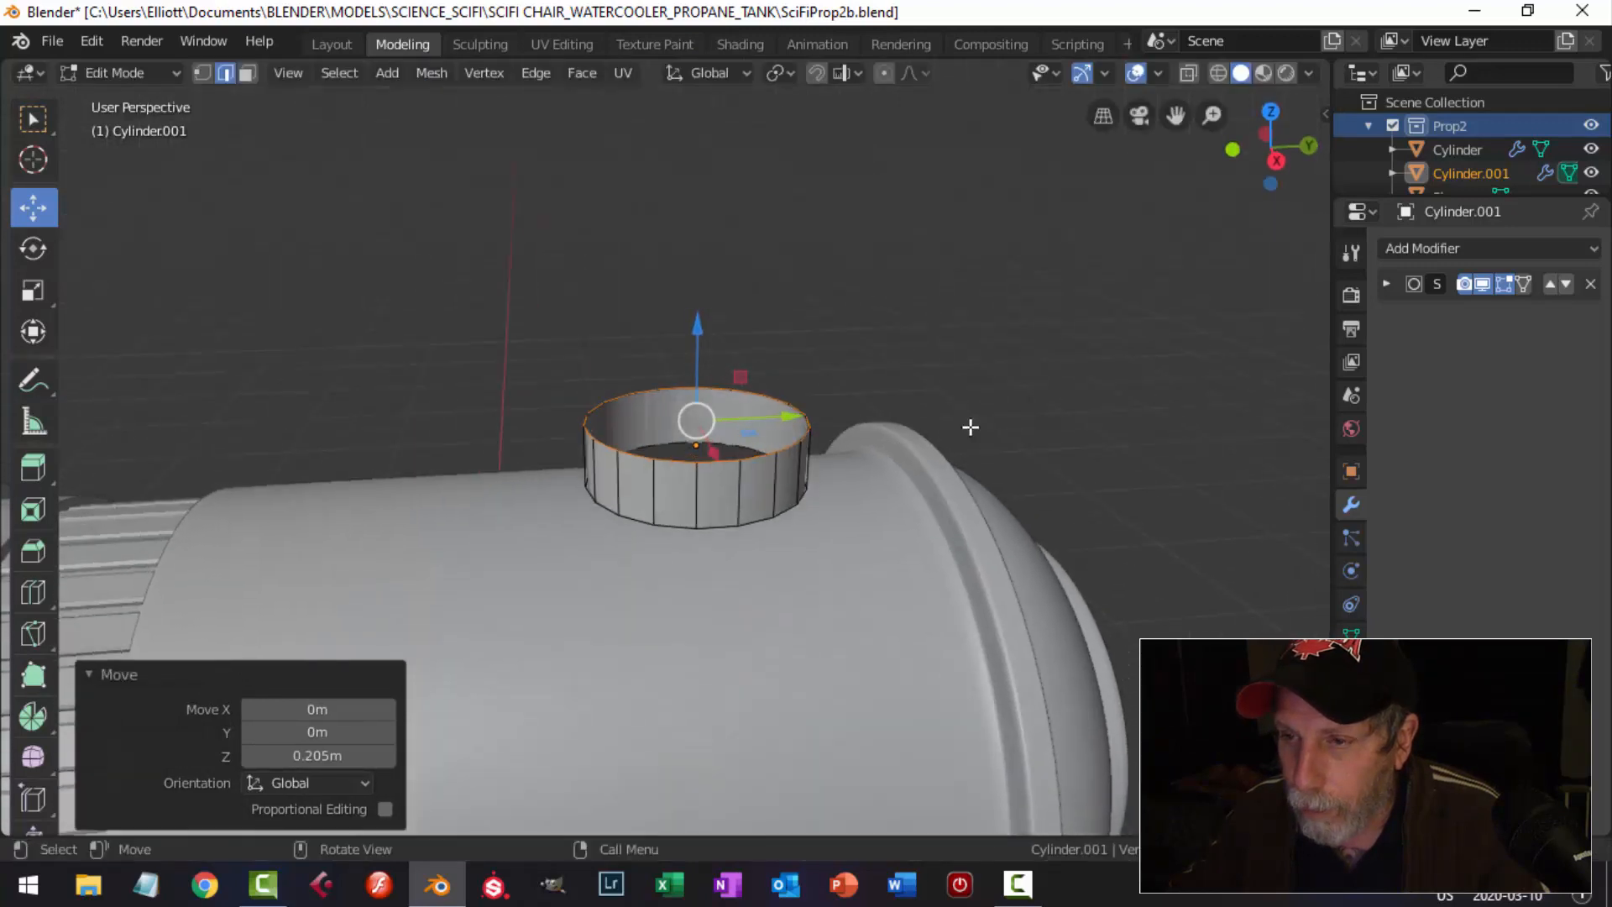
Extrude the upper rim inward at a scale of 0.808 and close the opening with Grid Fill.
{"action": "key", "text": "e"}
{"action": "right_click", "coordinate": [968, 424]}
{"action": "key", "text": "s"}
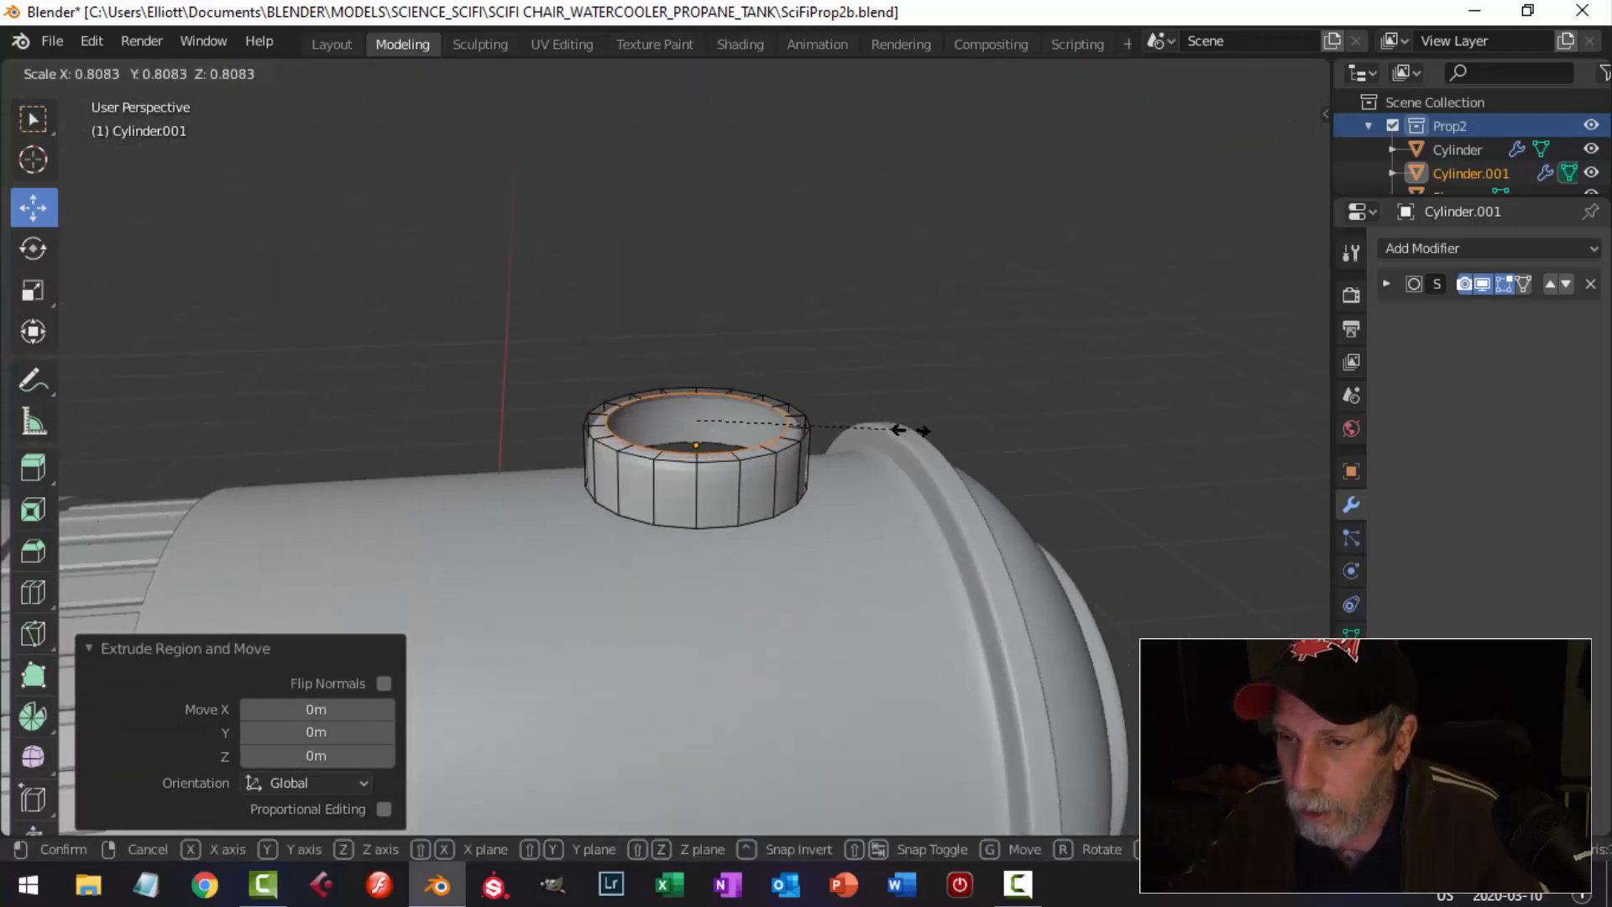
{"action": "left_click", "coordinate": [911, 430]}
{"action": "left_click", "coordinate": [582, 72]}
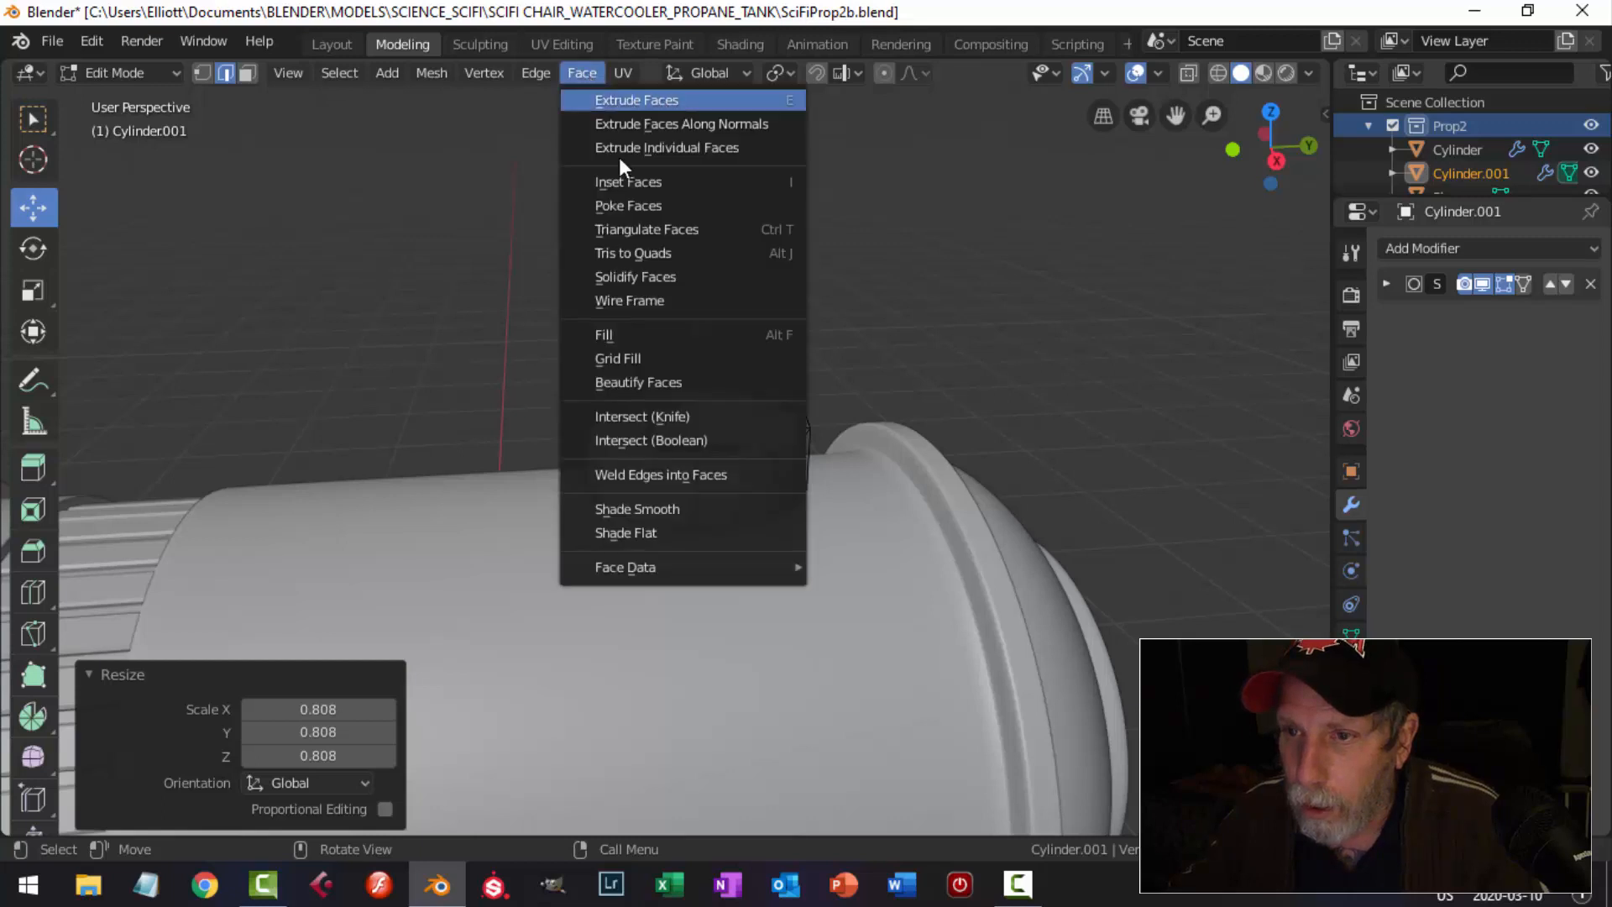
{"action": "left_click", "coordinate": [625, 358]}
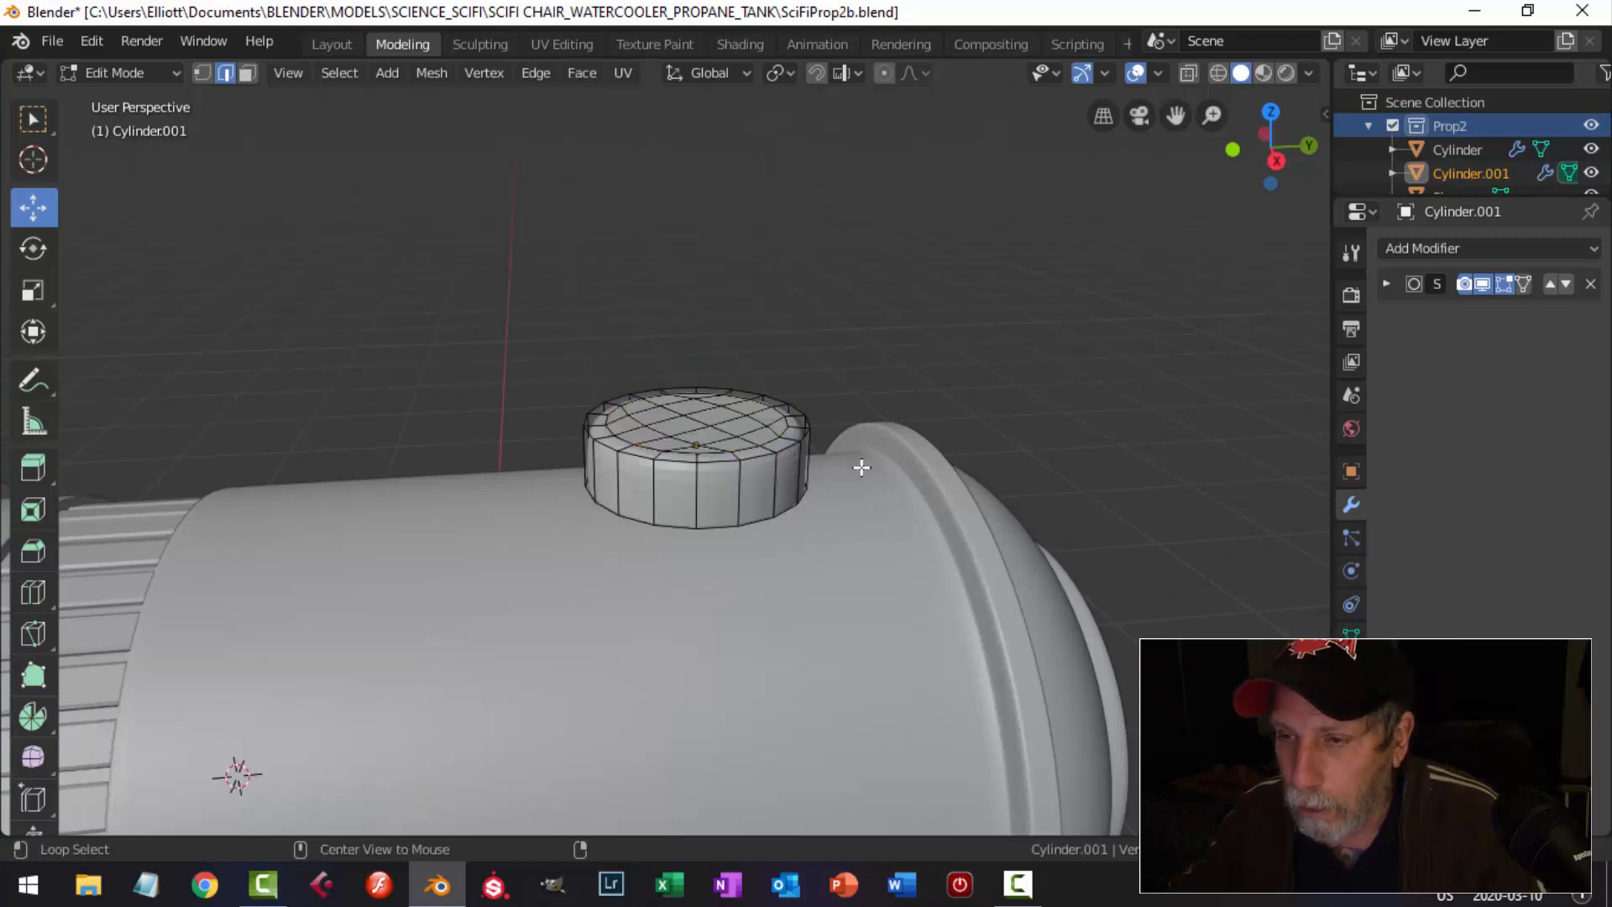
Bevel the cap's outer top edge loop with 2 segments at a width of about 0.019 m.
{"action": "left_click", "coordinate": [805, 452], "text": "alt"}
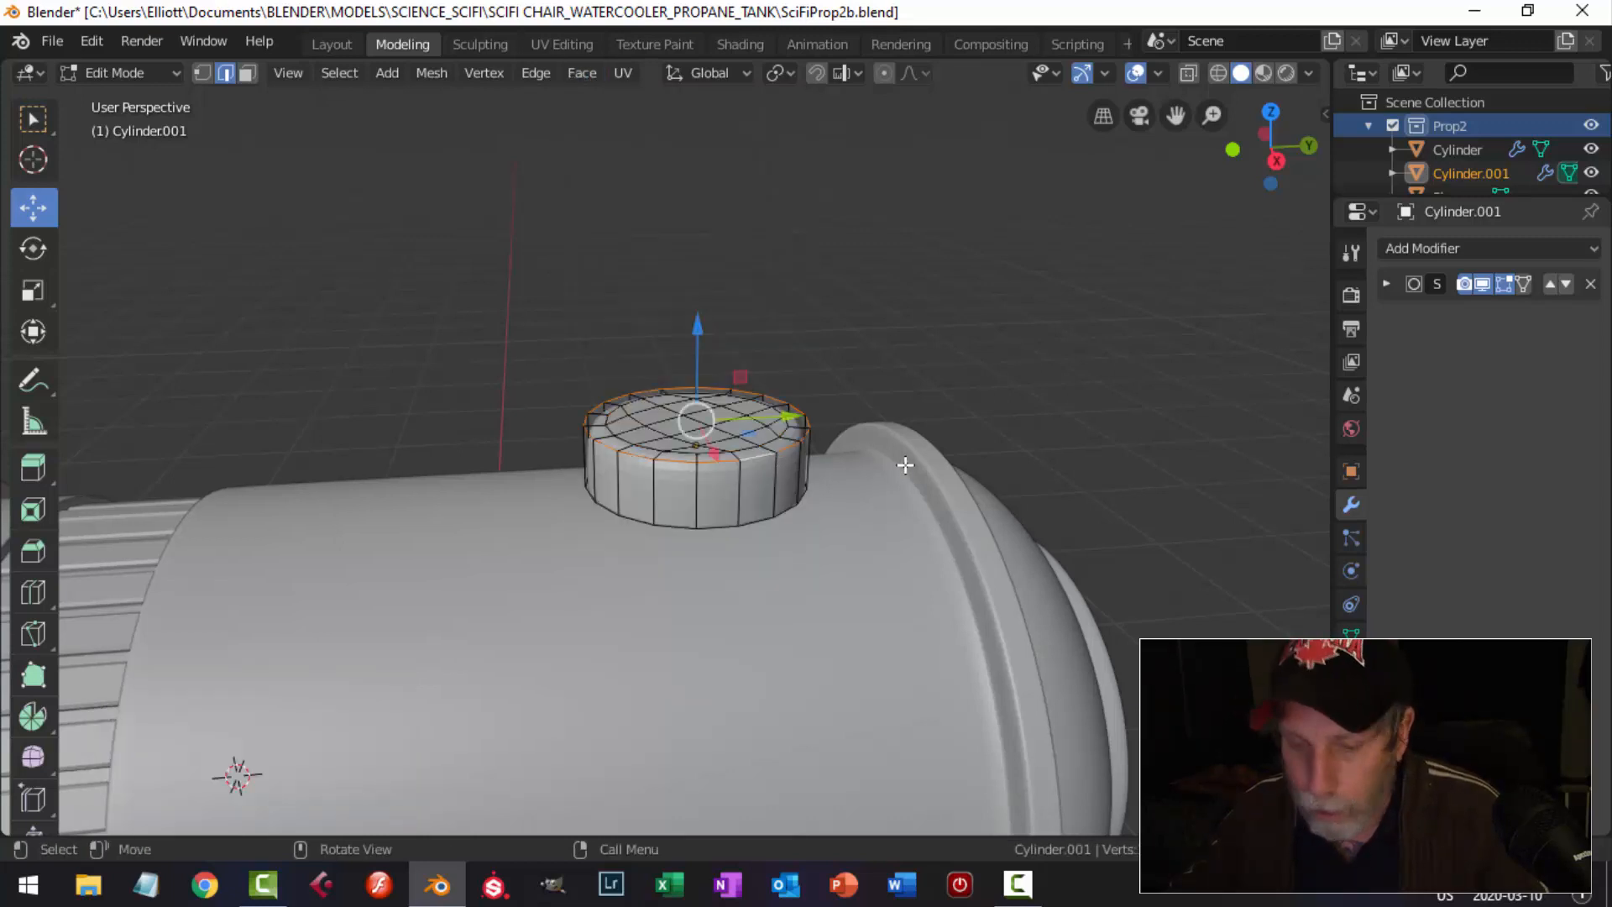
{"action": "key", "text": "ctrl+b"}
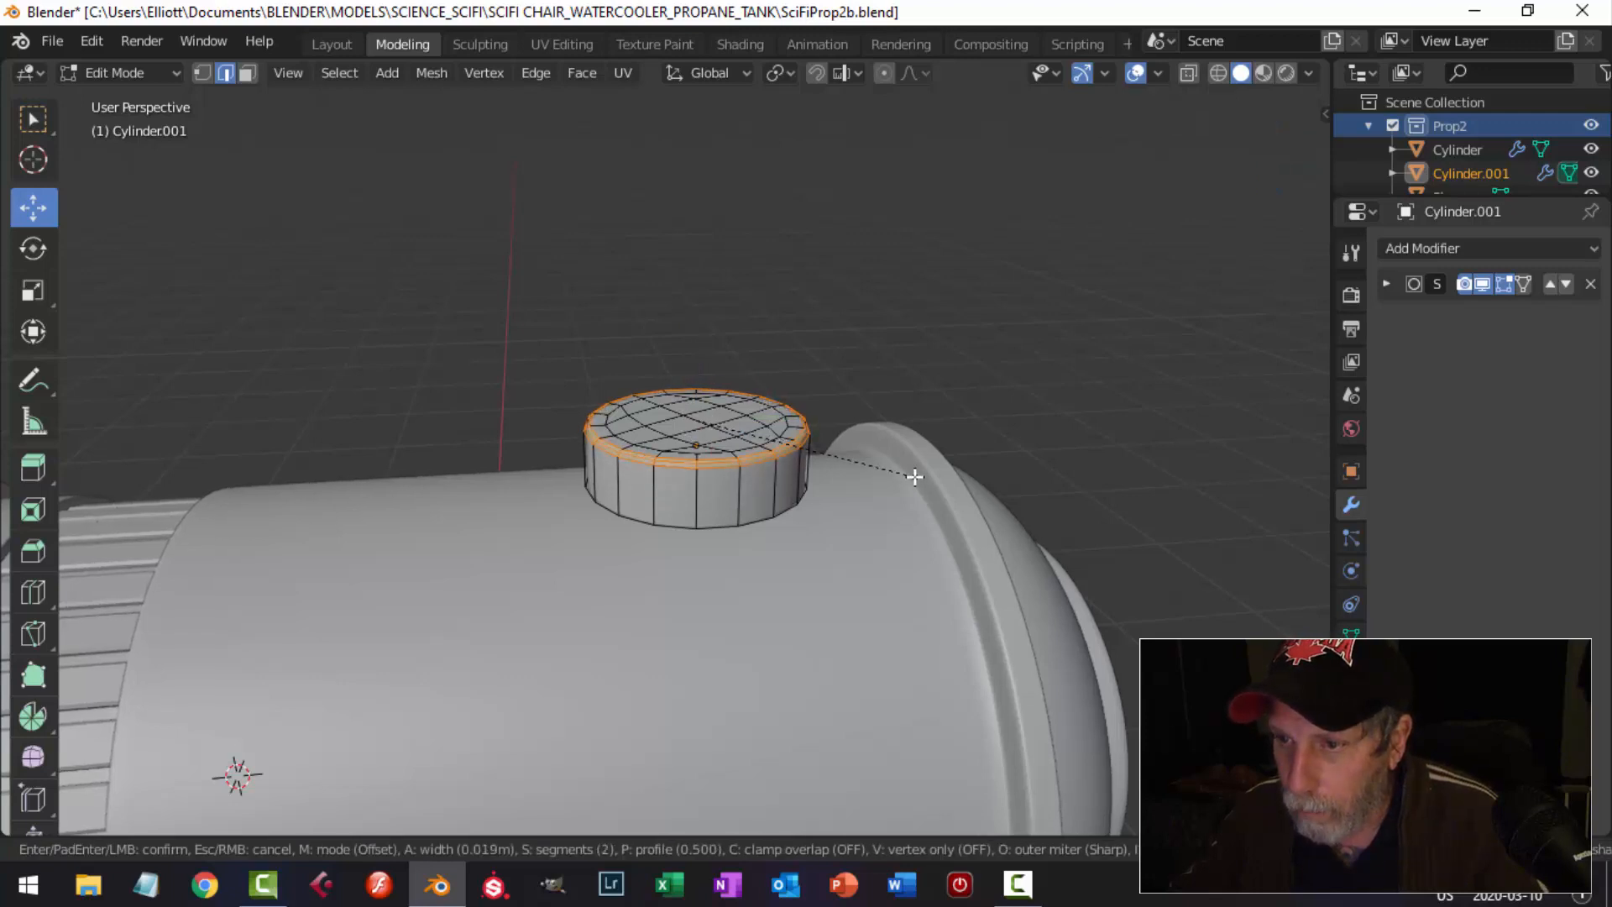
{"action": "left_click", "coordinate": [914, 476]}
{"action": "key", "text": "alt+a"}
Apply smooth shading to the cap object.
{"action": "right_click", "coordinate": [736, 481]}
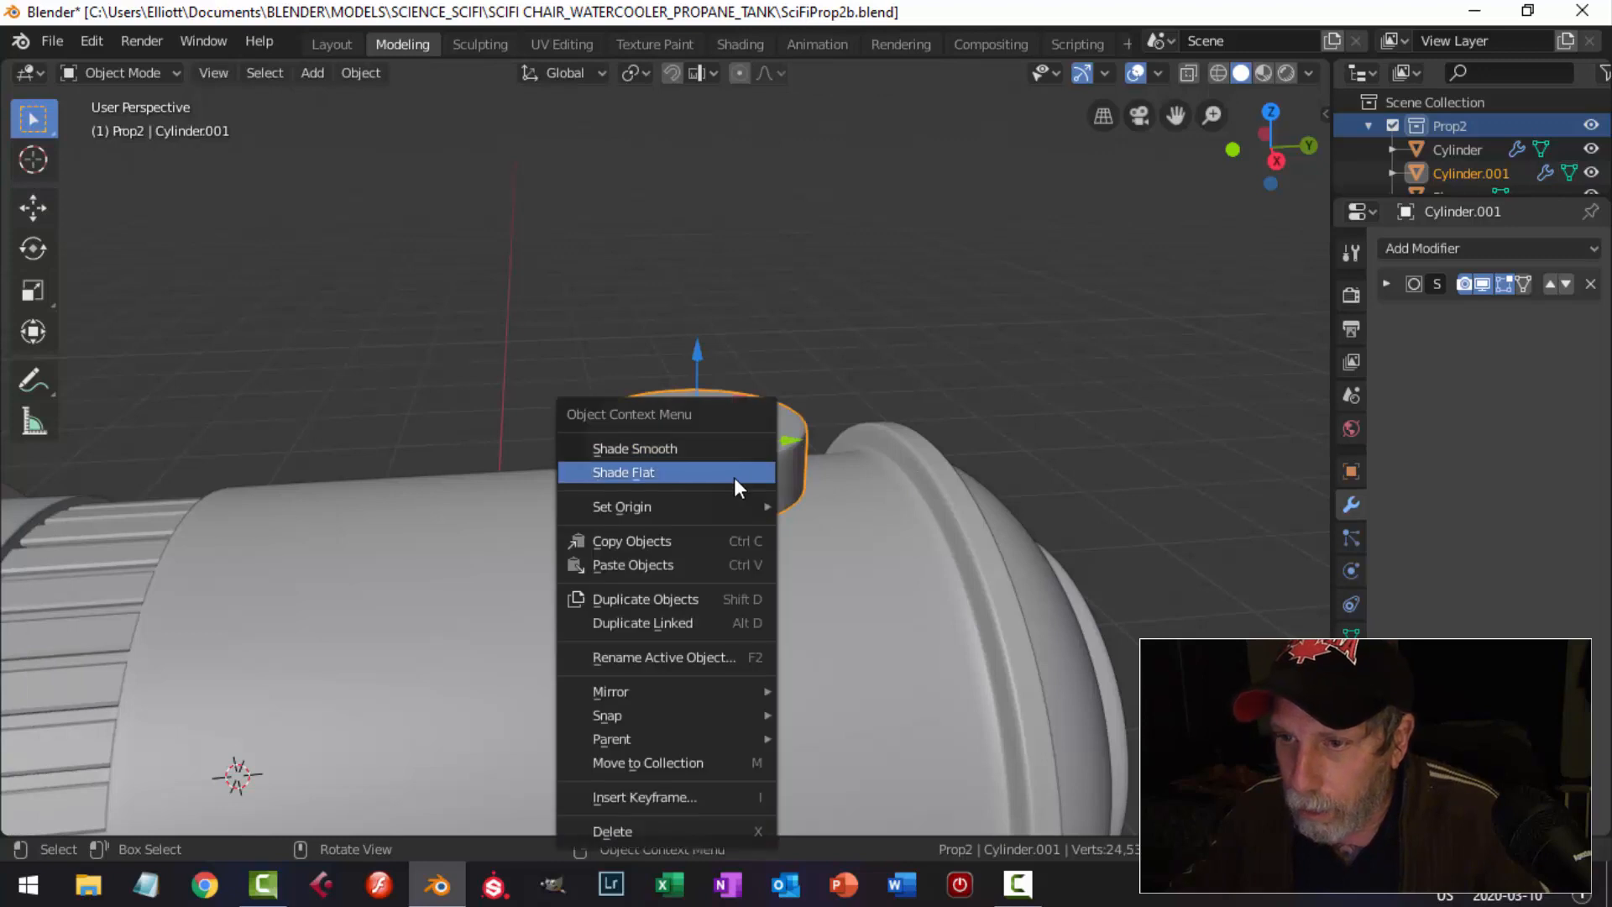
{"action": "left_click", "coordinate": [725, 455]}
{"action": "left_click", "coordinate": [1201, 426]}
Lower the cap along Z until its underside sinks into the curved top of the tank.
{"action": "scroll", "coordinate": [930, 481], "scroll_direction": "down", "scroll_amount": 1}
{"action": "middle_click_drag", "start_coordinate": [929, 480], "coordinate": [946, 439]}
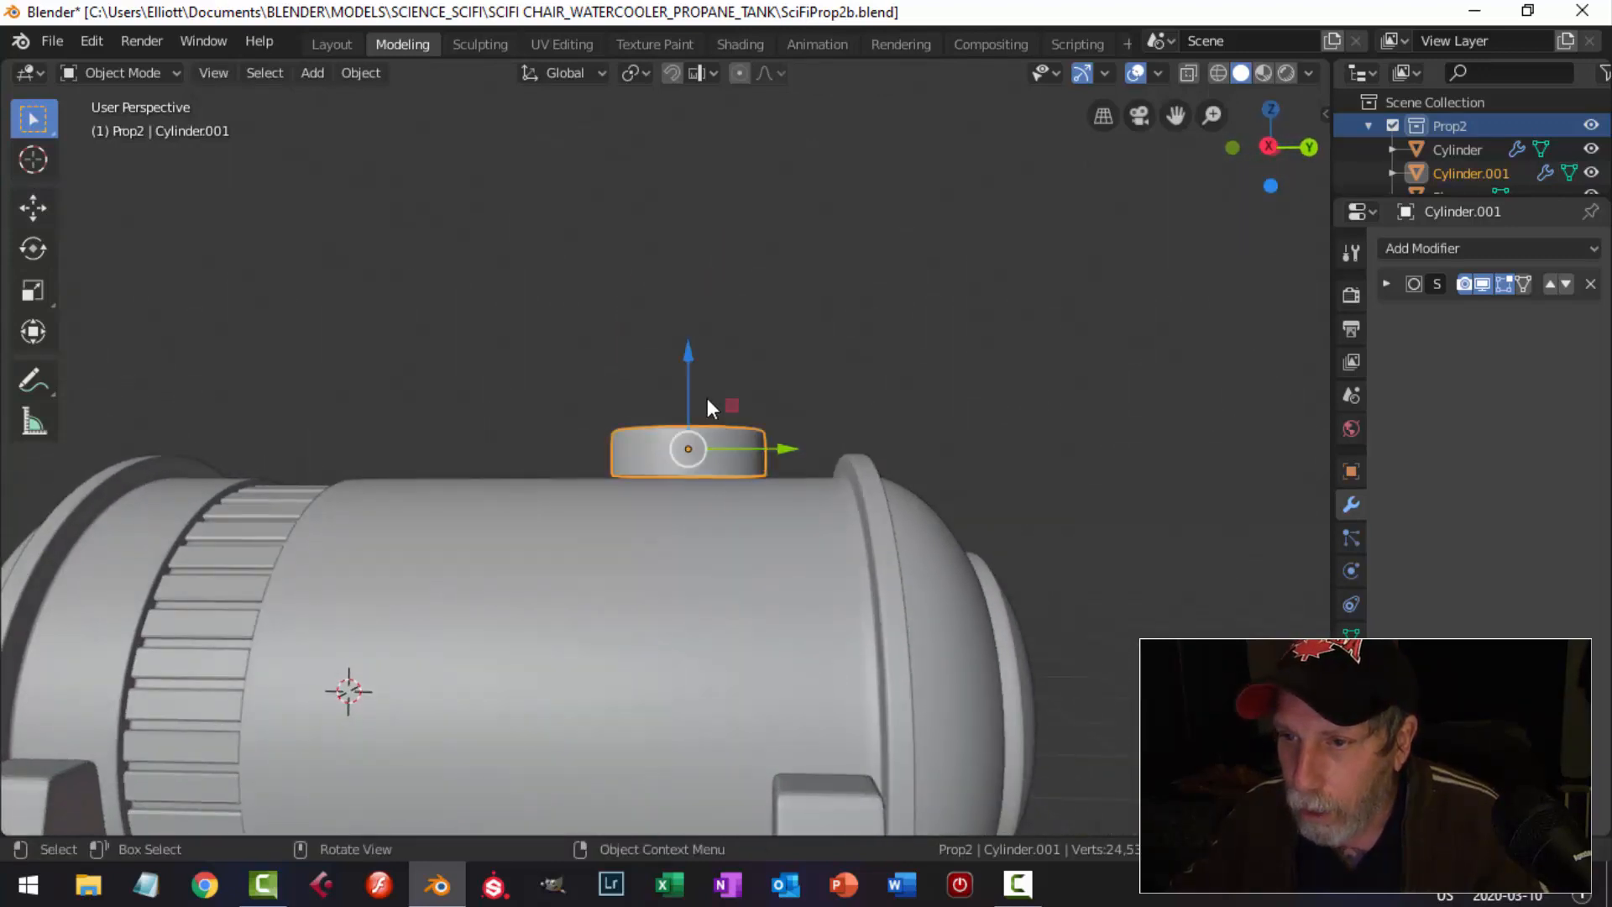
{"action": "left_click_drag", "start_coordinate": [697, 358], "coordinate": [698, 362]}
{"action": "middle_click_drag", "start_coordinate": [846, 408], "coordinate": [749, 421]}
{"action": "scroll", "coordinate": [737, 485], "scroll_direction": "up", "scroll_amount": 2}
{"action": "left_click", "coordinate": [737, 485]}
{"action": "left_click_drag", "start_coordinate": [702, 366], "coordinate": [700, 384]}
{"action": "left_click", "coordinate": [819, 429]}
{"action": "left_click", "coordinate": [753, 462]}
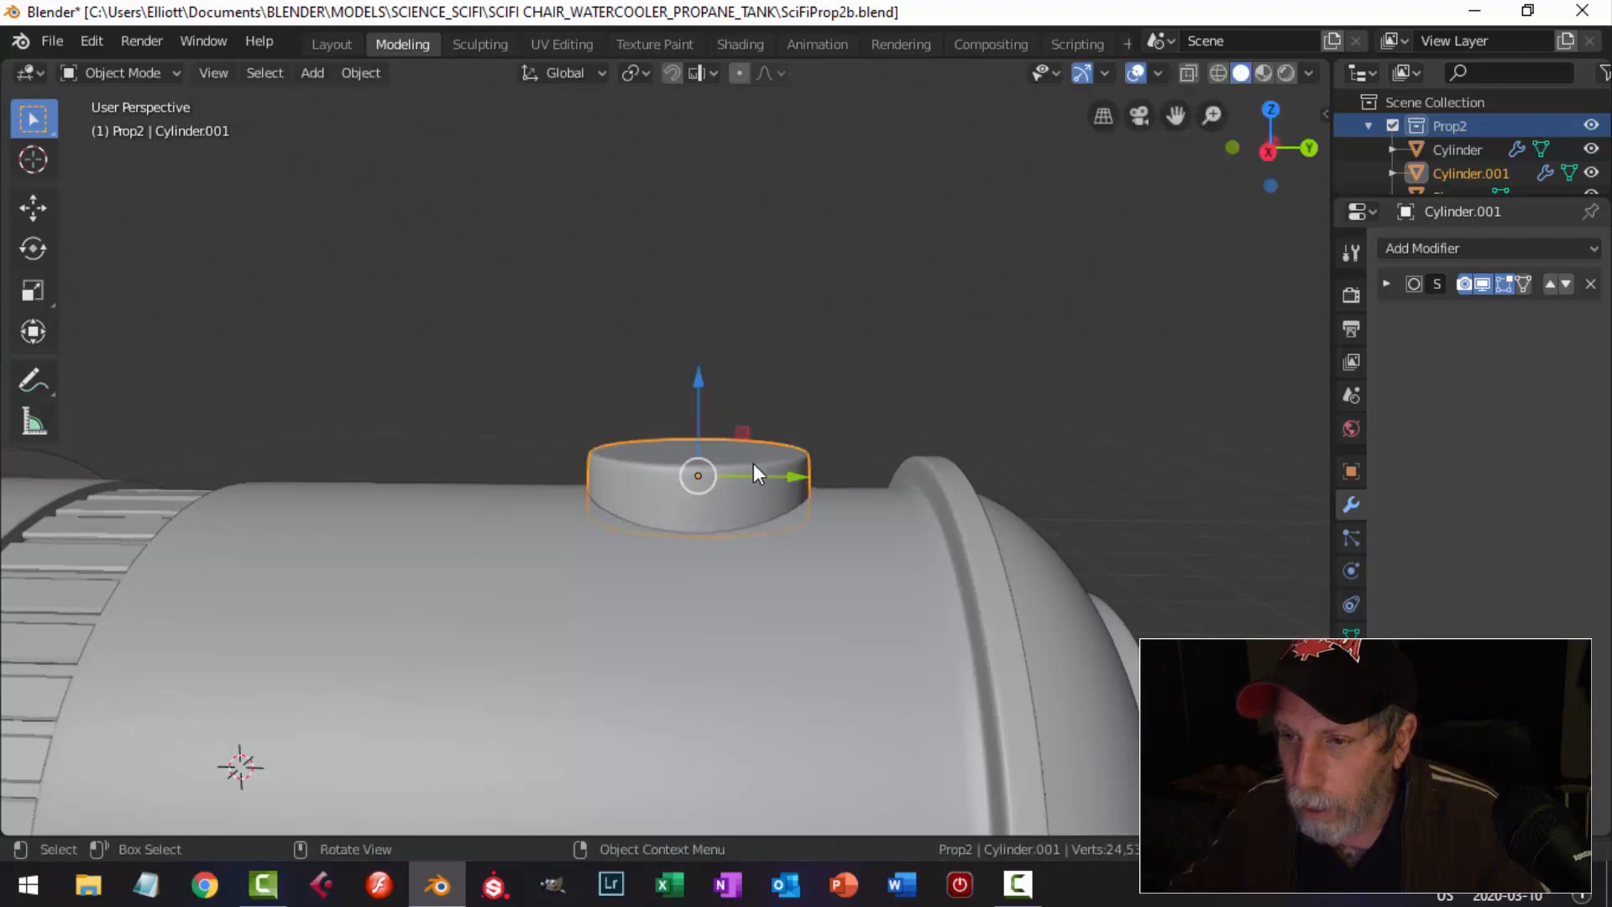
Stretch the cap's whole mesh slightly along Z and leave mesh editing.
{"action": "key", "text": "Tab"}
{"action": "key", "text": "s"}
{"action": "key", "text": "z"}
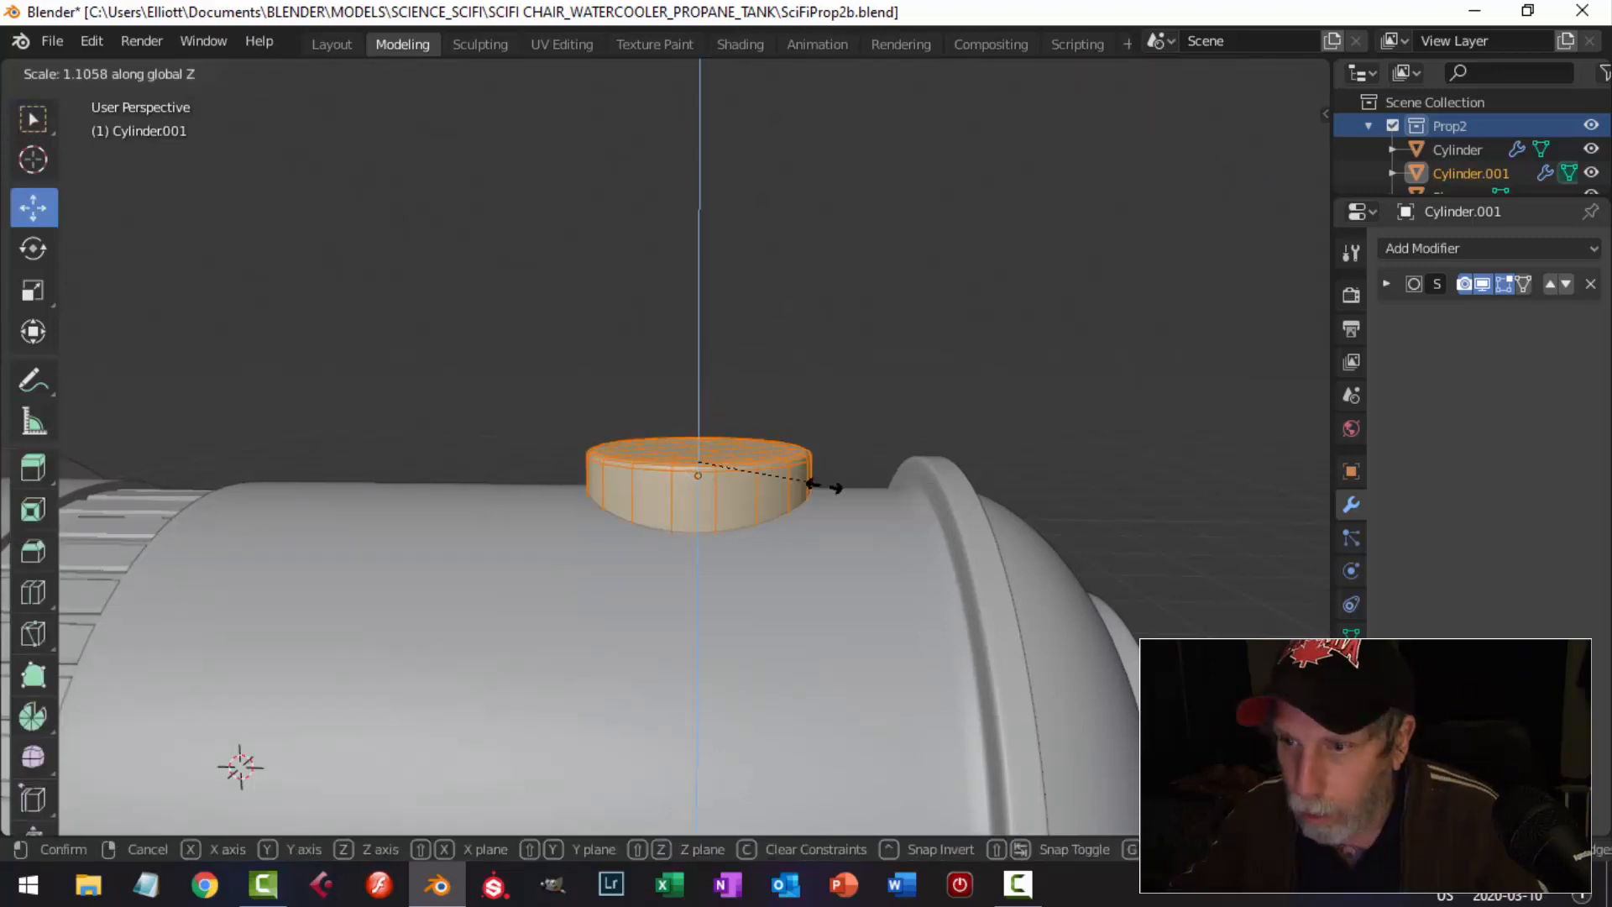
{"action": "left_click", "coordinate": [877, 501]}
{"action": "key", "text": "alt+a"}
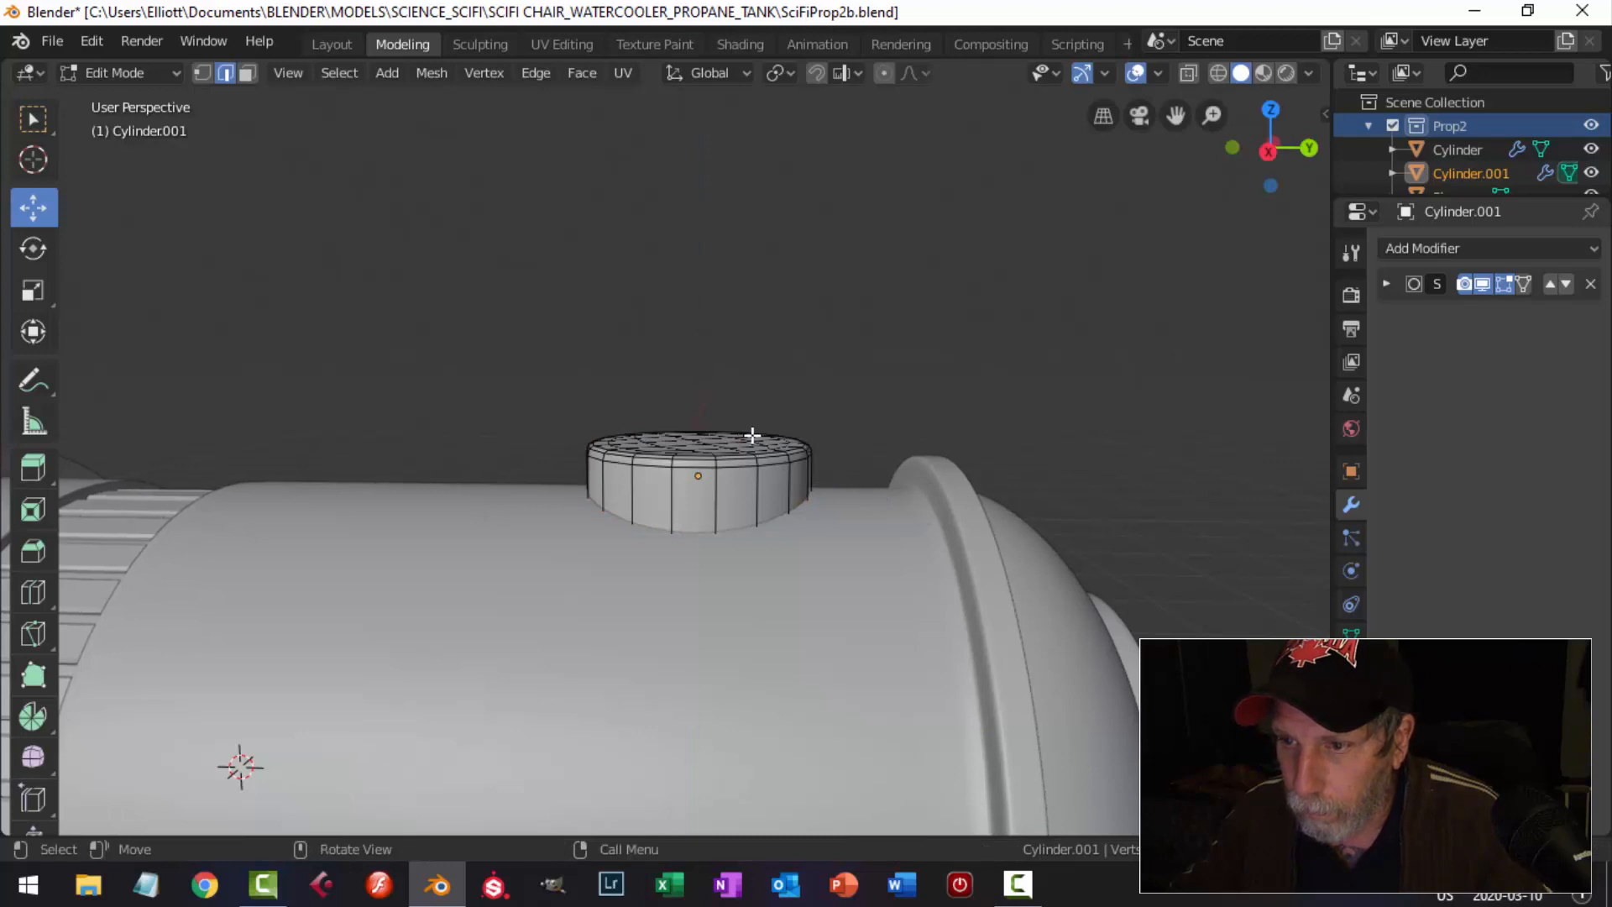
{"action": "key", "text": "Tab"}
Duplicate the cap object in place.
{"action": "scroll", "coordinate": [708, 456], "scroll_direction": "down", "scroll_amount": 5}
{"action": "middle_click_drag", "start_coordinate": [708, 455], "coordinate": [808, 502]}
{"action": "scroll", "coordinate": [763, 517], "scroll_direction": "up", "scroll_amount": 3}
{"action": "left_click", "coordinate": [743, 487]}
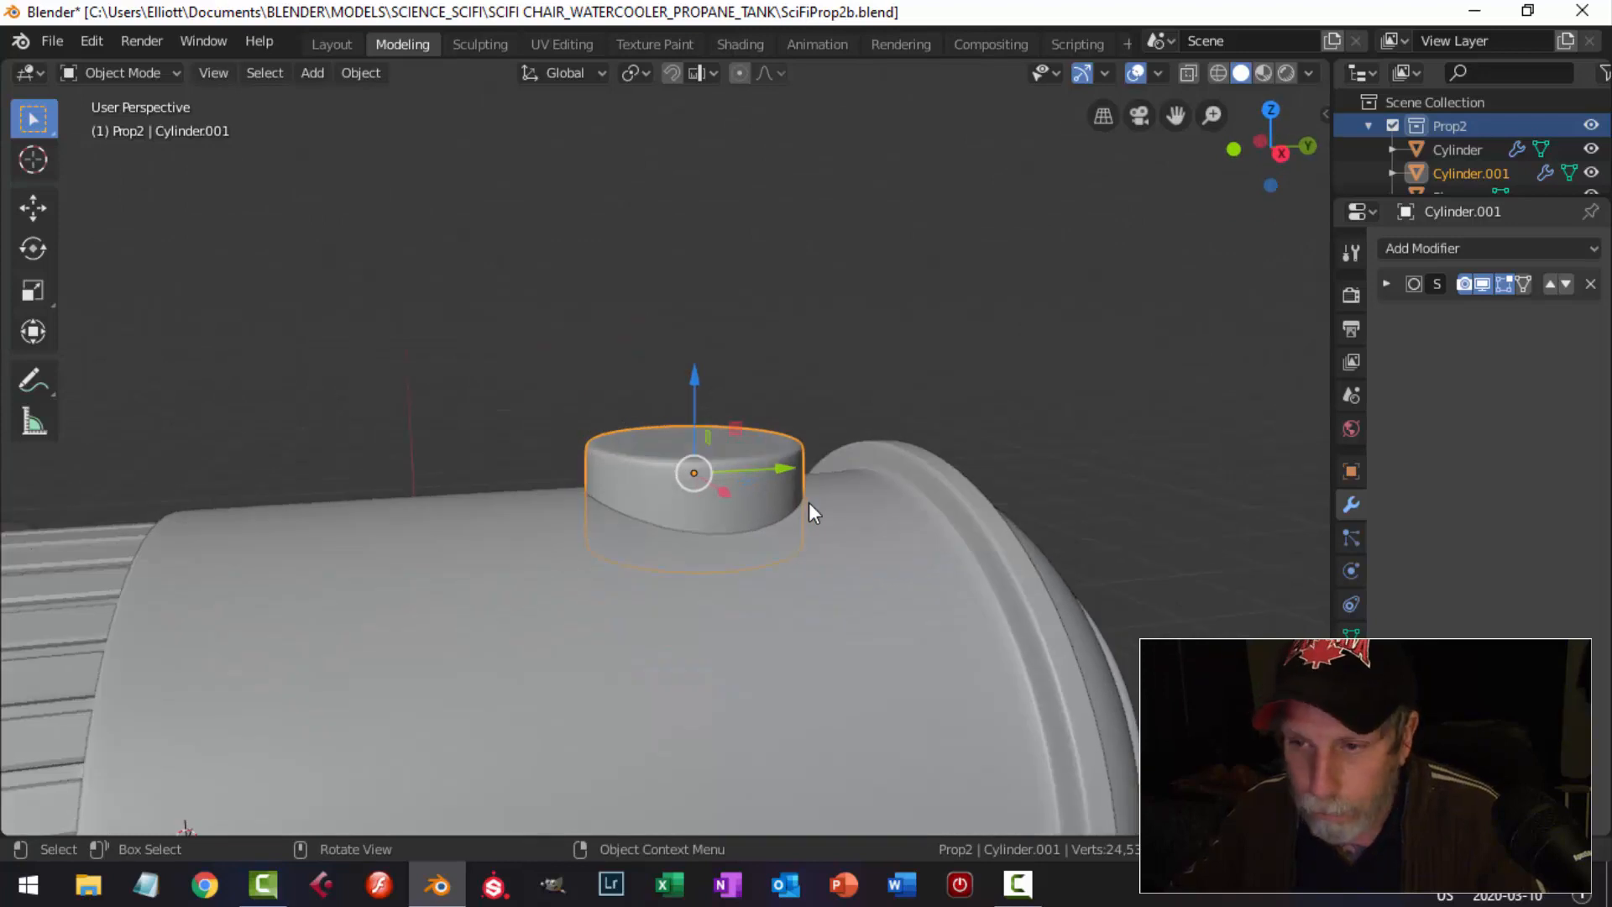
{"action": "key", "text": "shift+d"}
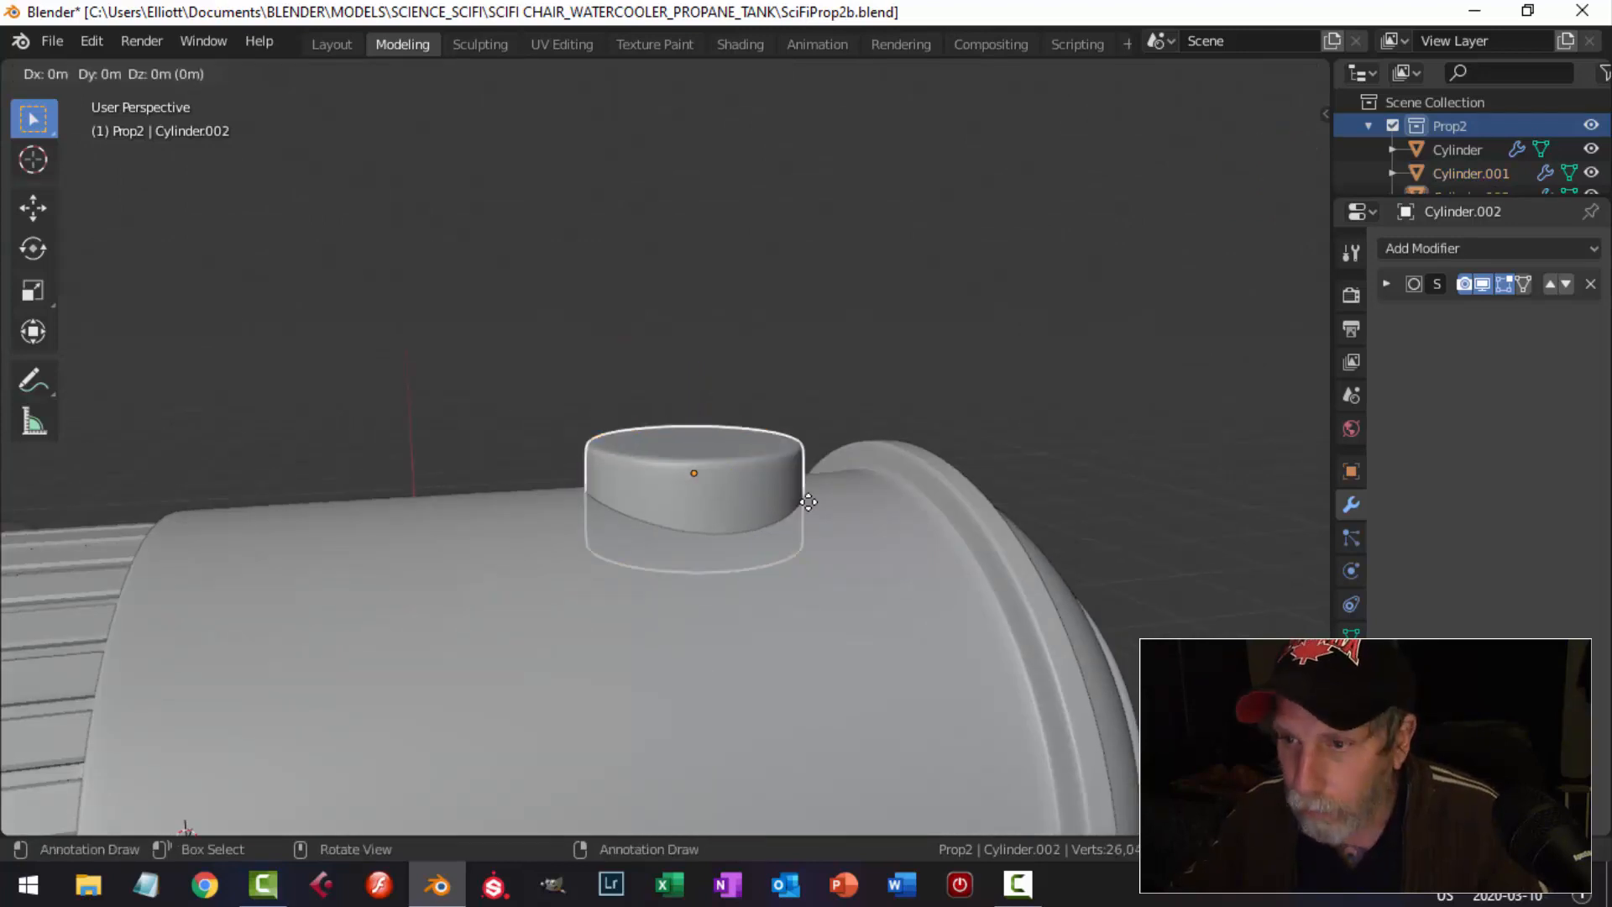
{"action": "key", "text": "Escape"}
Rotate the duplicate 90° about Y and move it along X out from the cap's side.
{"action": "middle_click_drag", "start_coordinate": [733, 505], "coordinate": [869, 523]}
{"action": "key", "text": "r"}
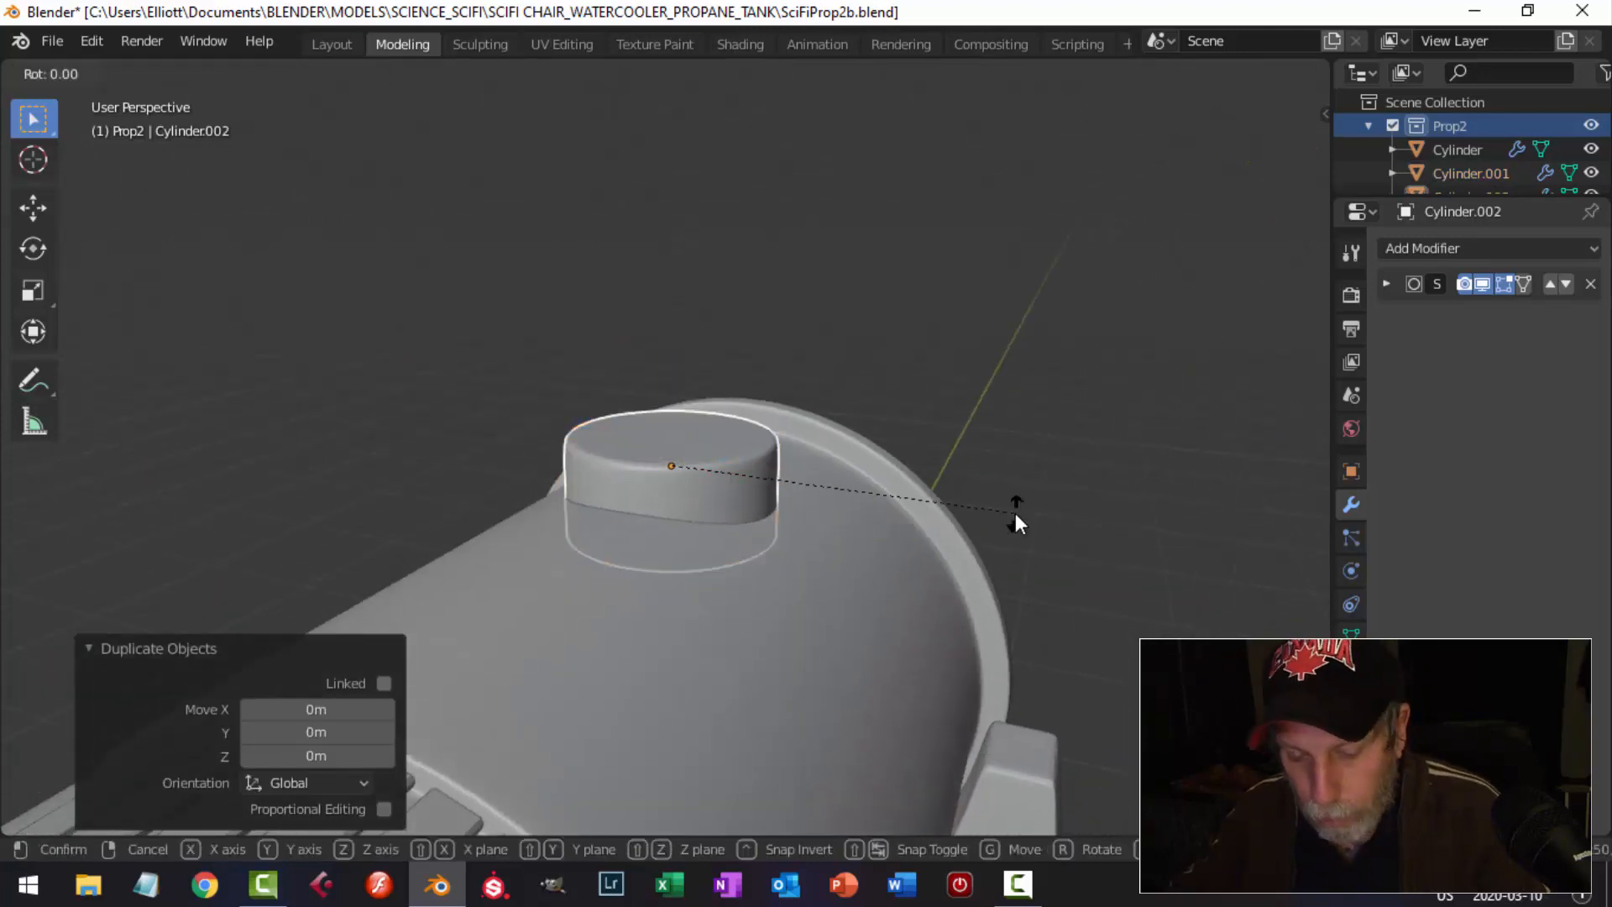
{"action": "key", "text": "y"}
{"action": "key", "text": "9"}
{"action": "key", "text": "0"}
{"action": "key", "text": "Return"}
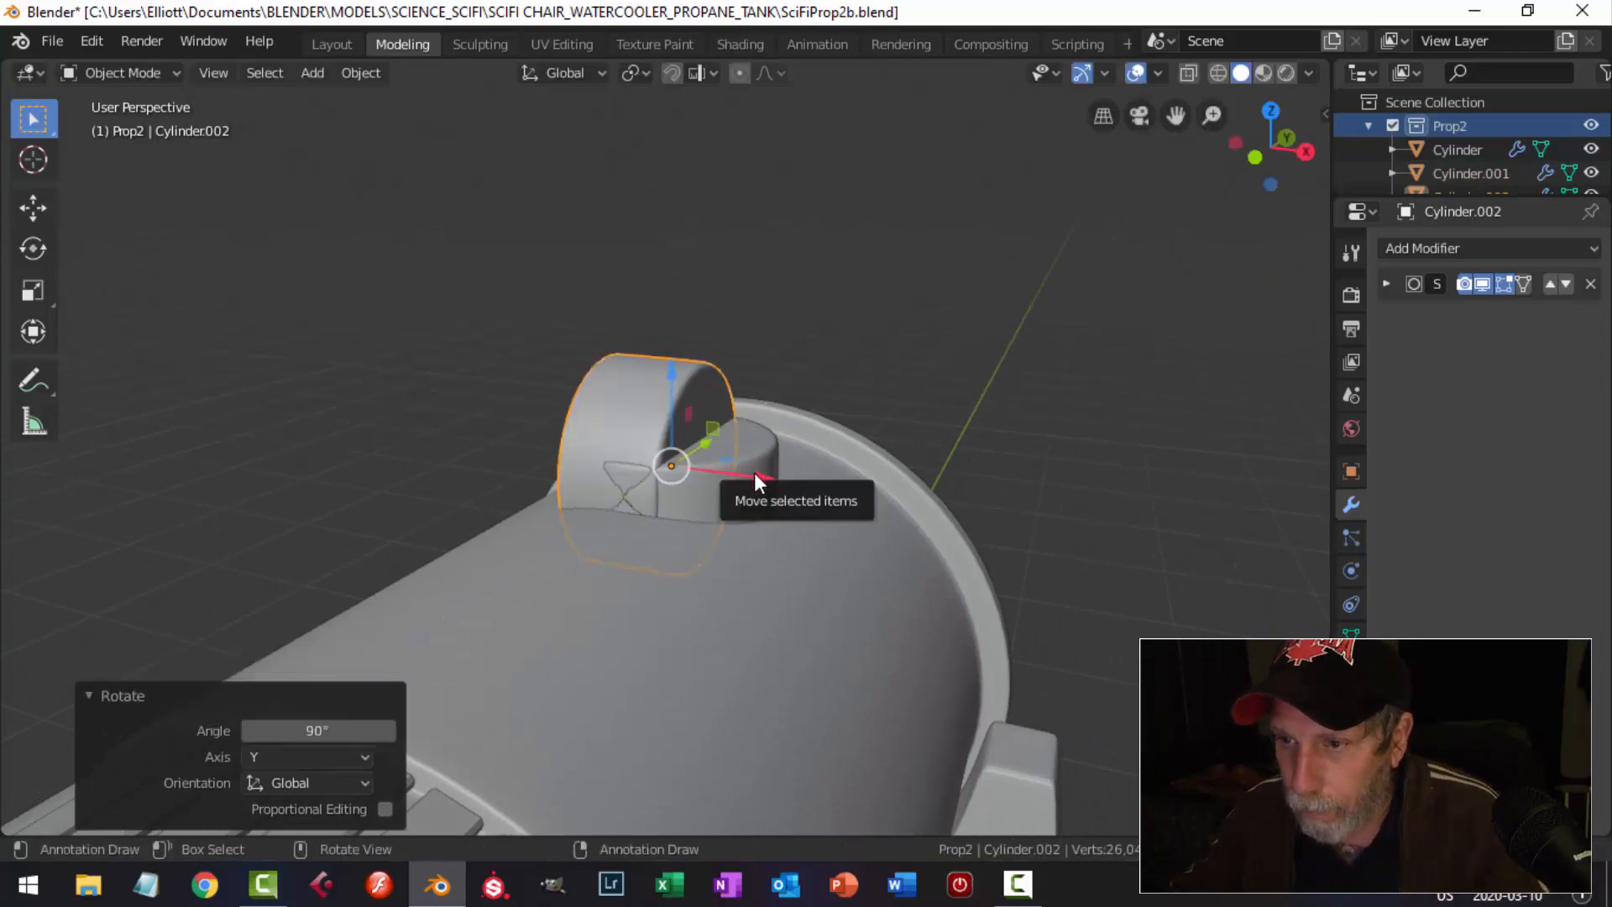
{"action": "left_click_drag", "start_coordinate": [753, 472], "coordinate": [987, 472]}
Scale the duplicate's mesh down to about 0.3 and nudge it against the cap's side as a small round fitting.
{"action": "key", "text": "Tab"}
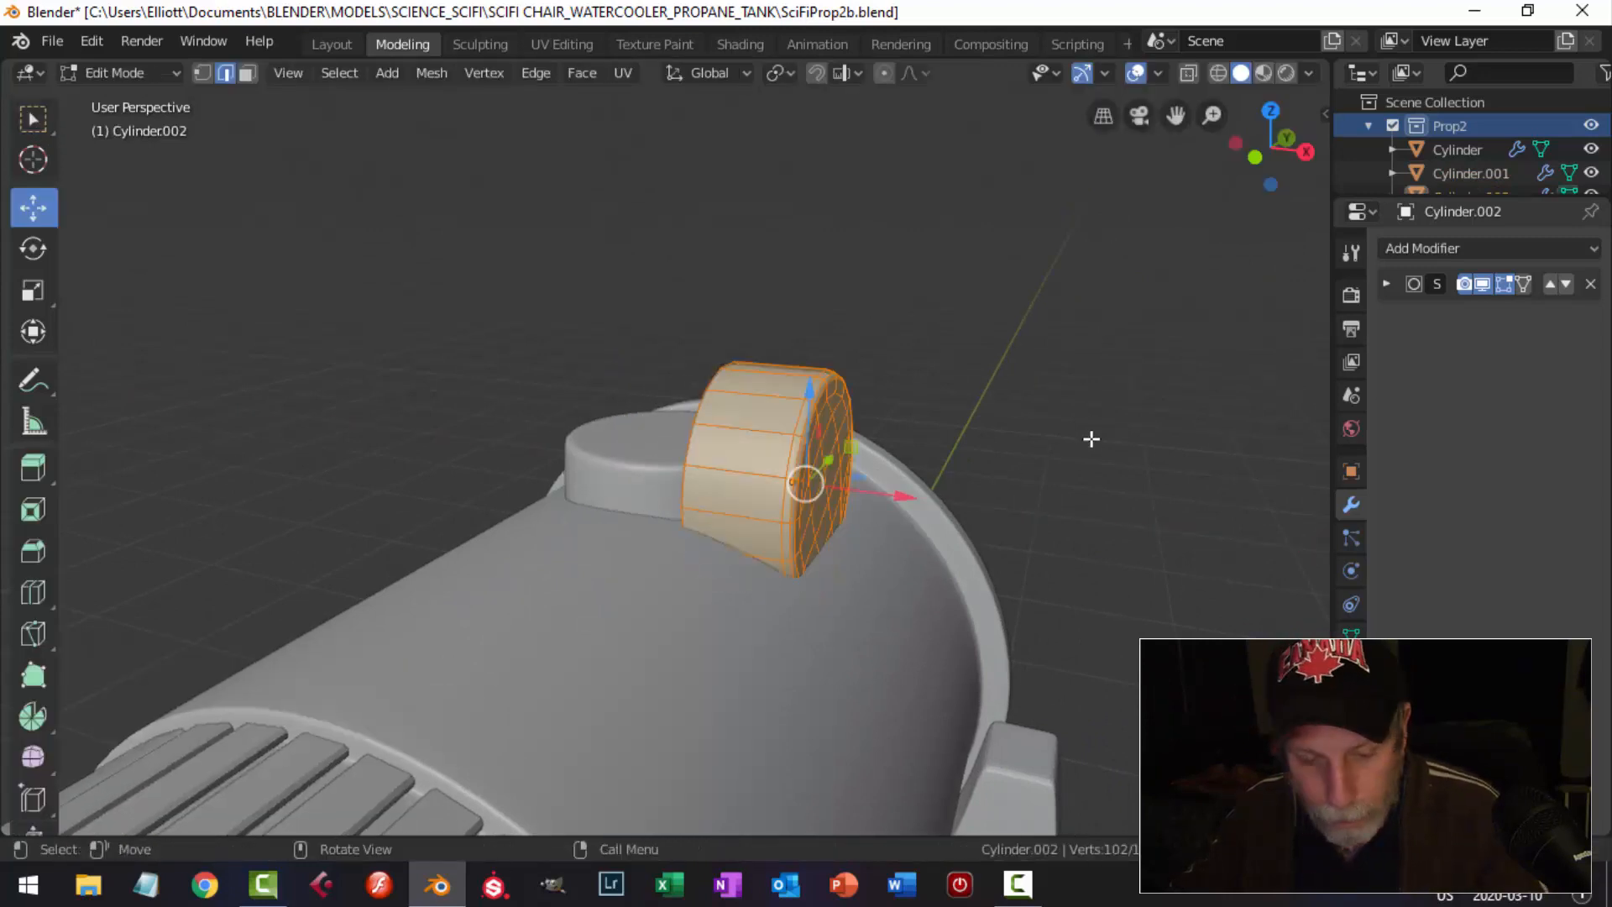
{"action": "key", "text": "s"}
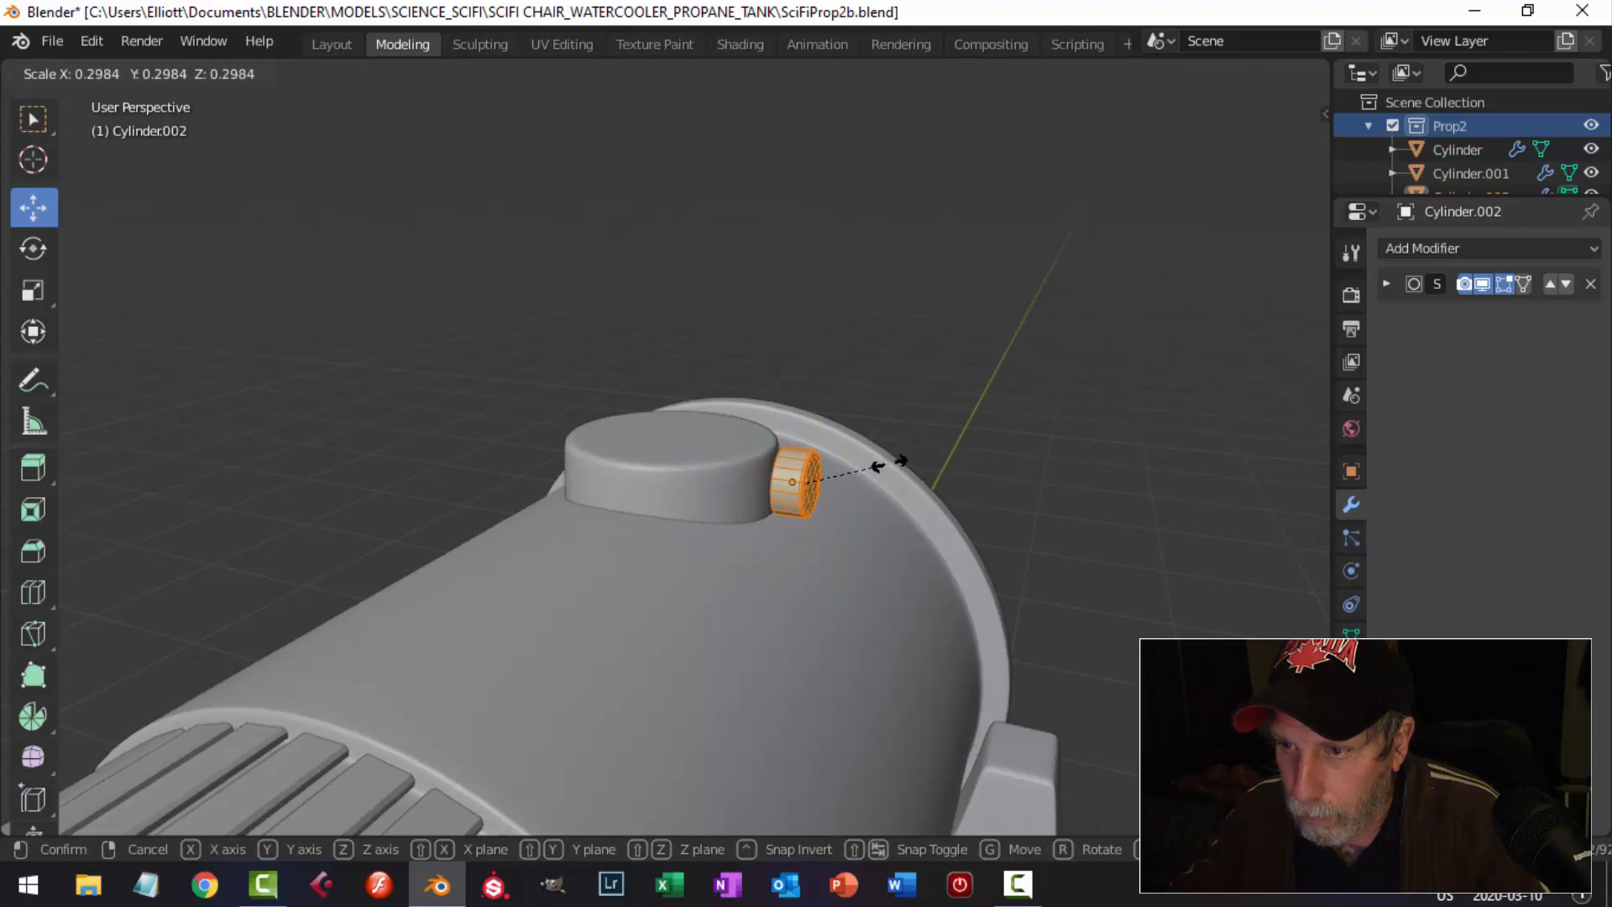
{"action": "left_click", "coordinate": [886, 463]}
{"action": "left_click_drag", "start_coordinate": [900, 501], "coordinate": [888, 497]}
{"action": "key", "text": "alt+a"}
{"action": "middle_click_drag", "start_coordinate": [1000, 485], "coordinate": [889, 492]}
{"action": "key", "text": "Tab"}
{"action": "scroll", "coordinate": [725, 512], "scroll_direction": "down", "scroll_amount": 2}
{"action": "key", "text": "alt+a"}
{"action": "scroll", "coordinate": [703, 488], "scroll_direction": "up", "scroll_amount": 4}
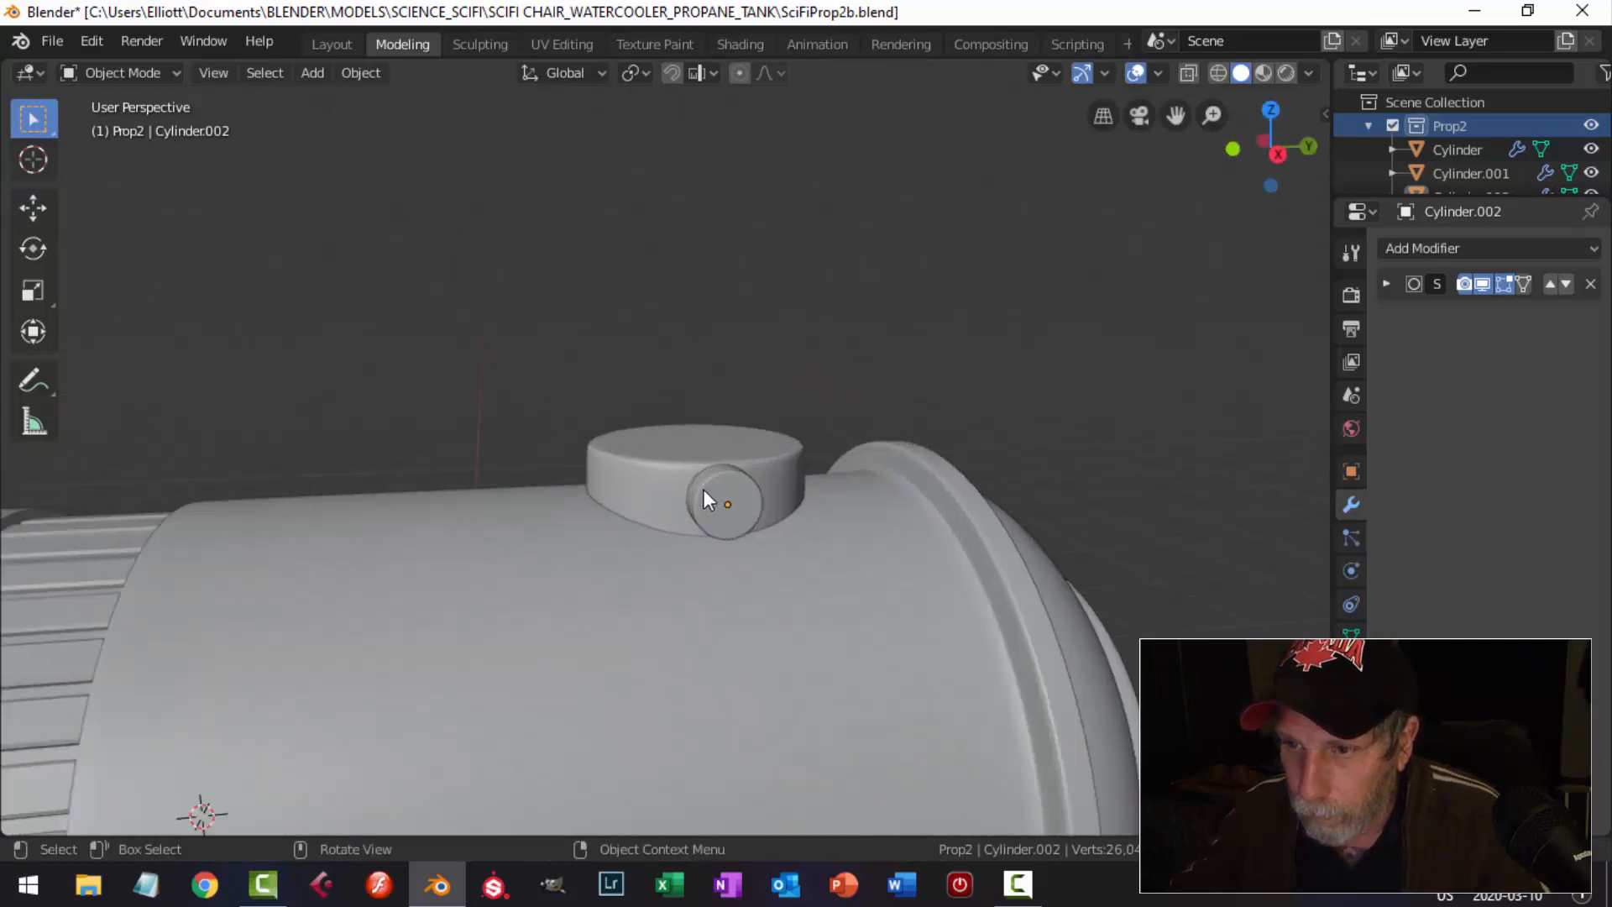
Make the large cap taller by scaling its mesh along Z again.
{"action": "left_click", "coordinate": [713, 436]}
{"action": "key", "text": "Tab"}
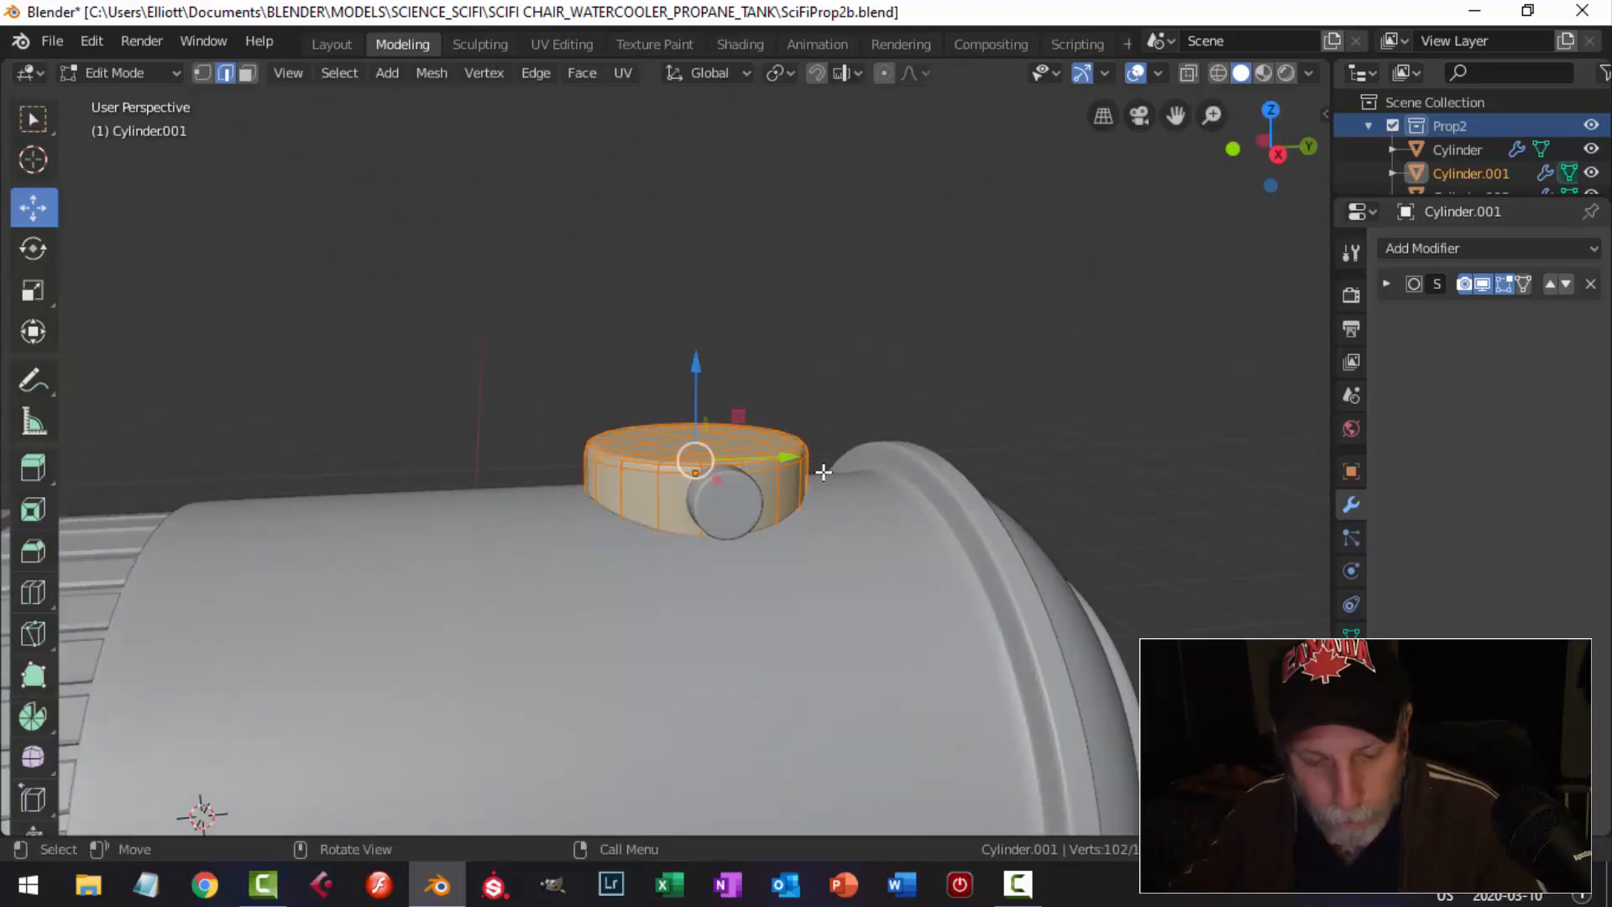
{"action": "key", "text": "s"}
{"action": "key", "text": "z"}
{"action": "left_click", "coordinate": [885, 486]}
{"action": "key", "text": "alt+a"}
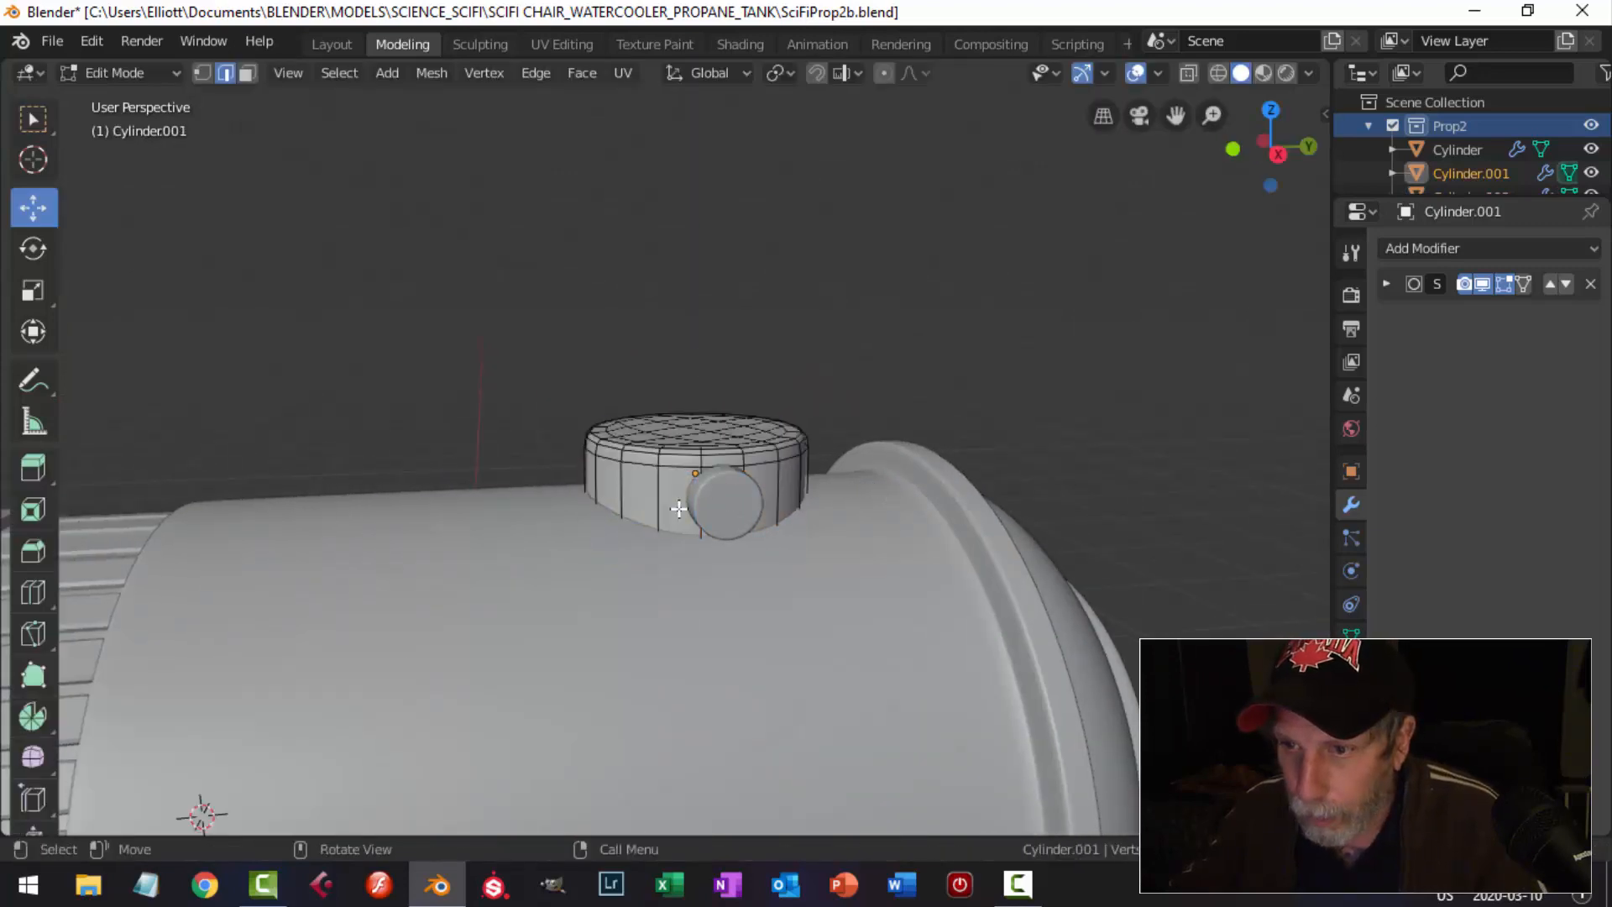
Raise the lower edge loop of the large cap's bevel slightly along Z and leave mesh editing.
{"action": "scroll", "coordinate": [679, 508], "scroll_direction": "up", "scroll_amount": 2}
{"action": "left_click", "coordinate": [697, 451], "text": "alt"}
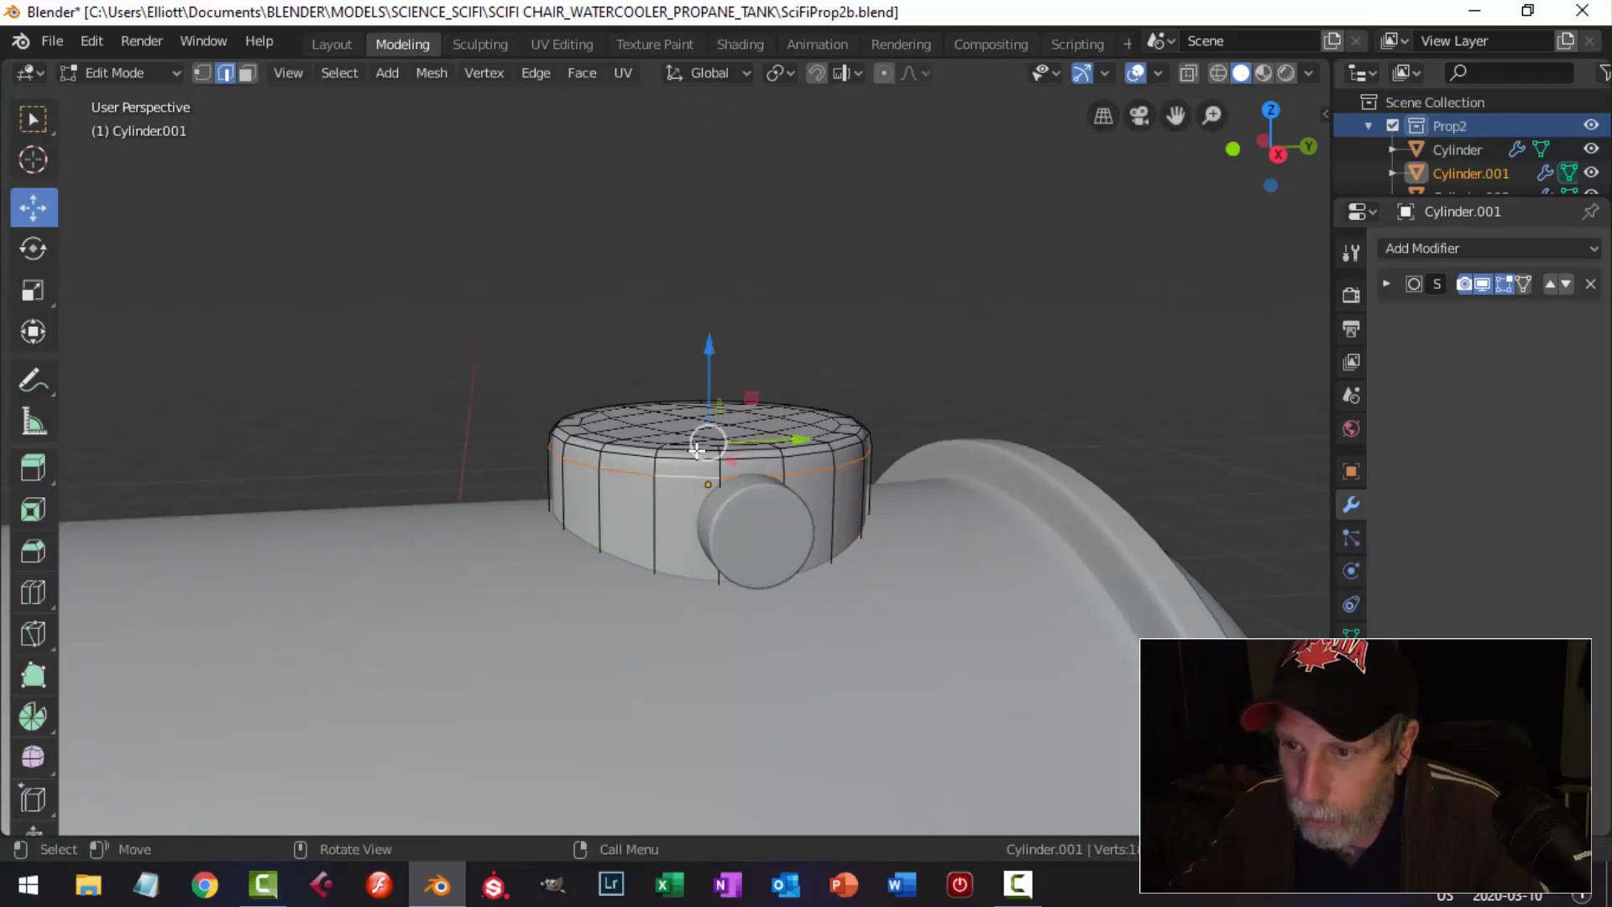
{"action": "left_click_drag", "start_coordinate": [714, 356], "coordinate": [716, 349]}
{"action": "key", "text": "Tab"}
Move the small round fitting up 0.0112 m along Z and scale its mesh down.
{"action": "left_click", "coordinate": [764, 533]}
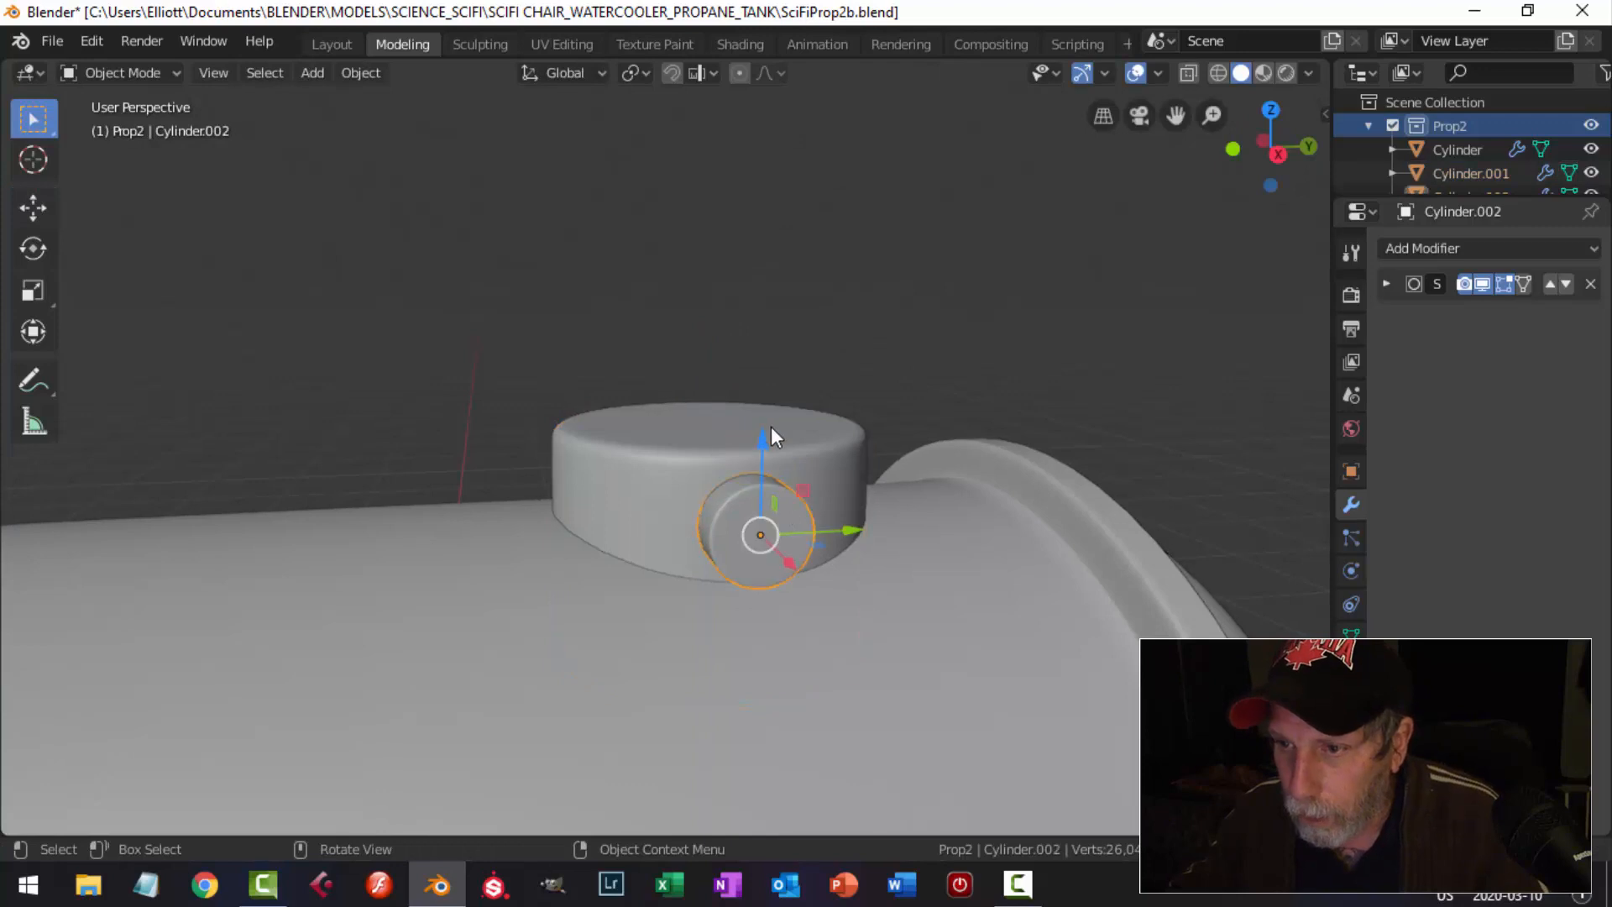
{"action": "left_click_drag", "start_coordinate": [758, 441], "coordinate": [760, 436]}
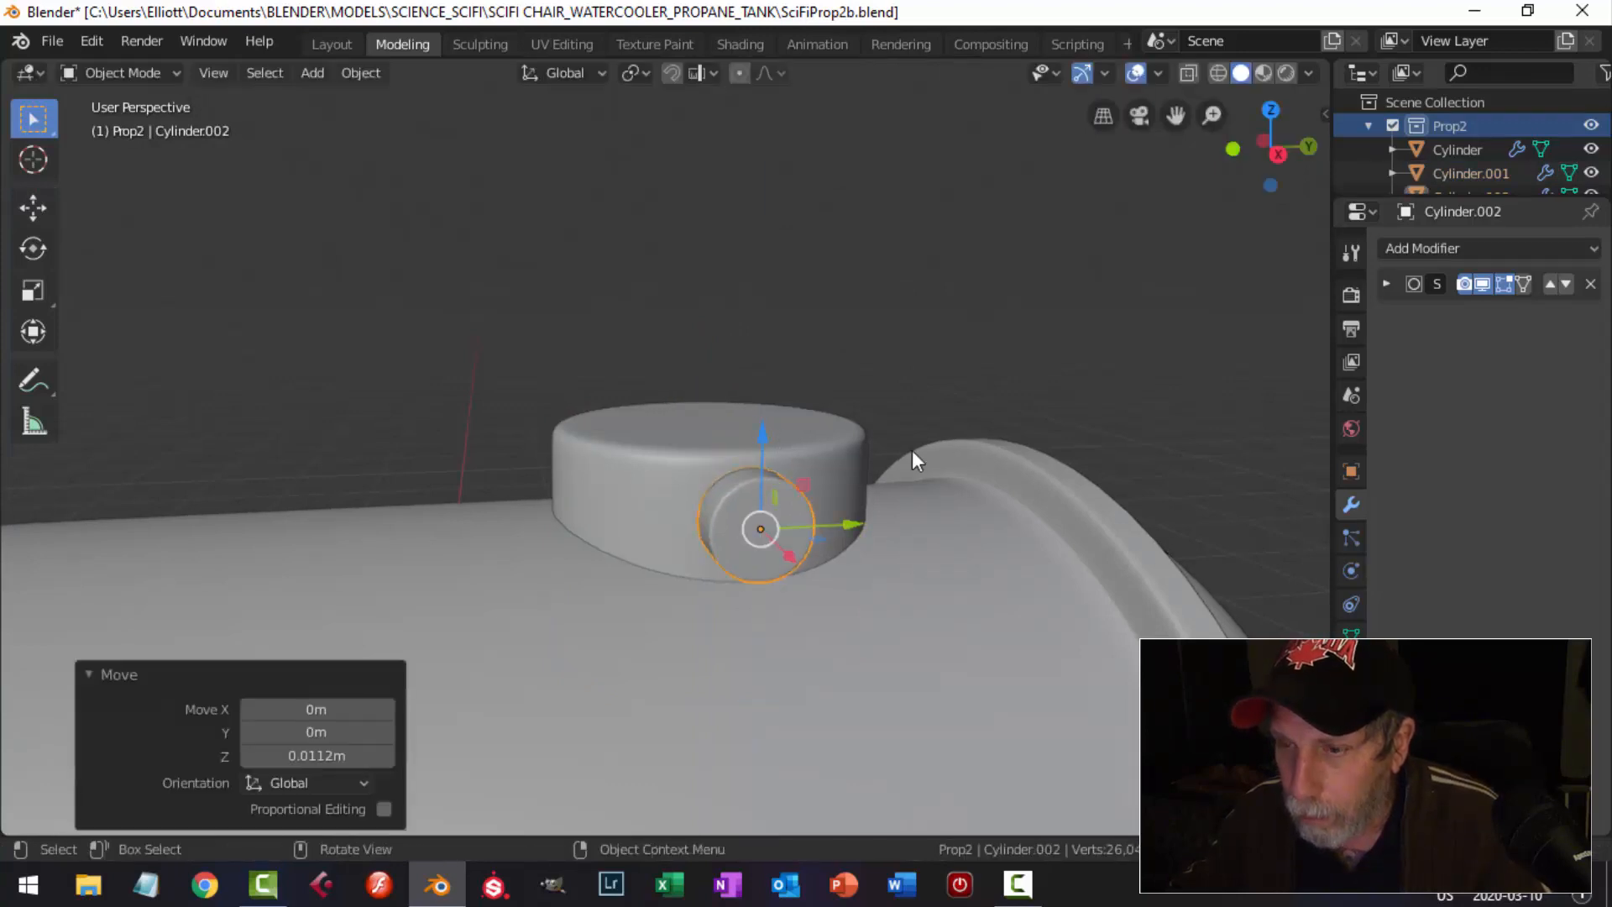
{"action": "key", "text": "Tab"}
{"action": "key", "text": "s"}
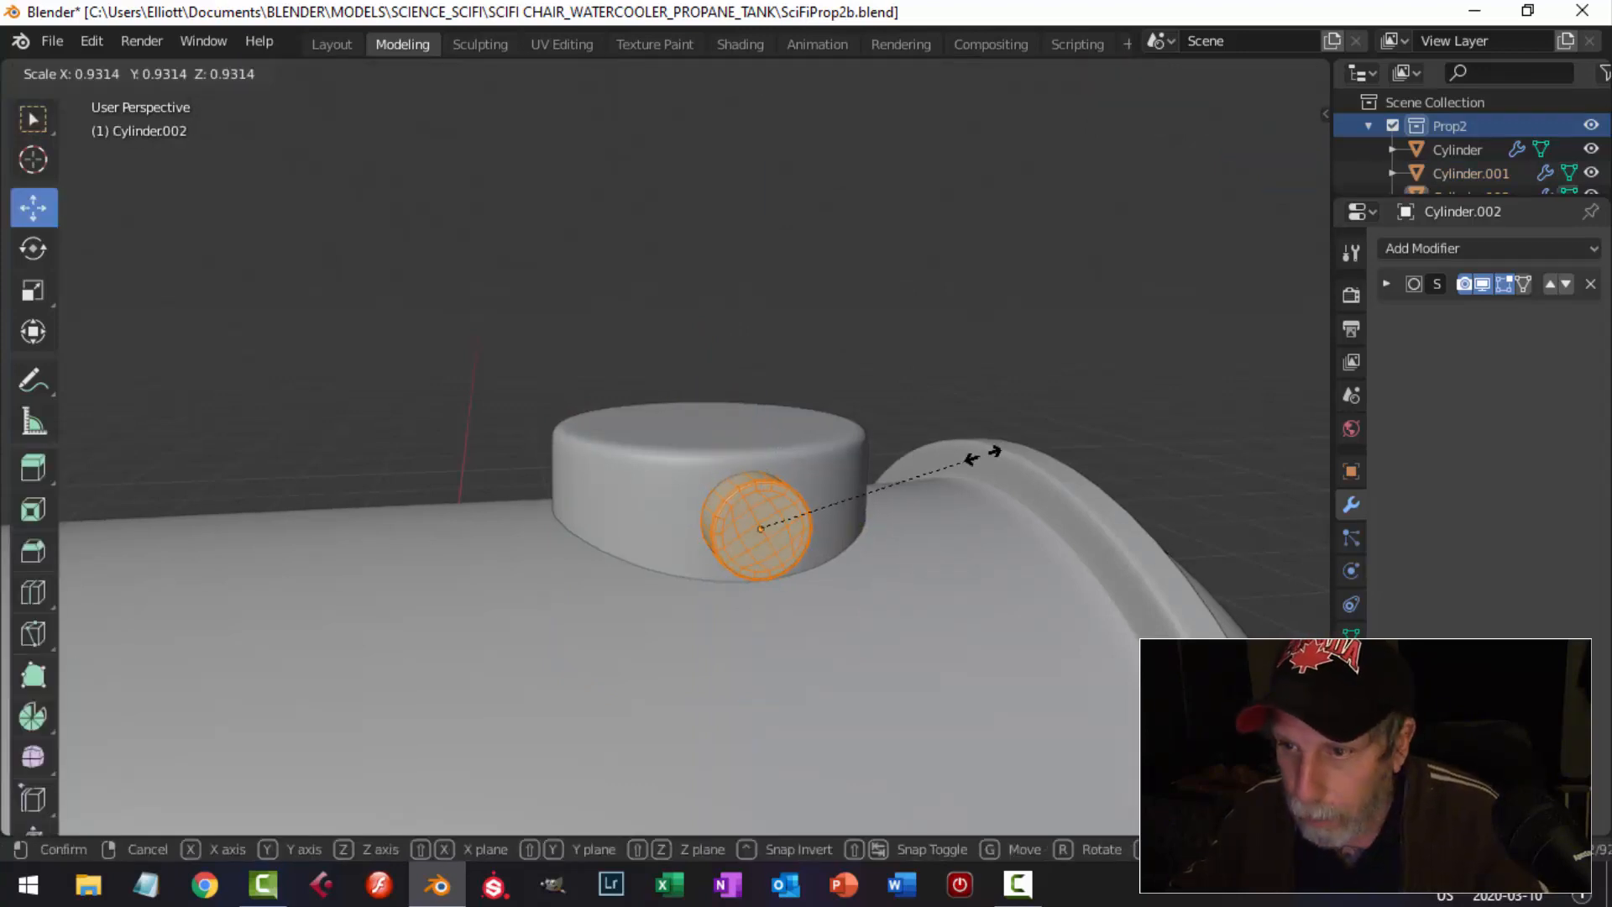
{"action": "left_click", "coordinate": [903, 500]}
{"action": "key", "text": "alt+a"}
{"action": "scroll", "coordinate": [878, 515], "scroll_direction": "up", "scroll_amount": 3}
{"action": "key", "text": "KP_3"}
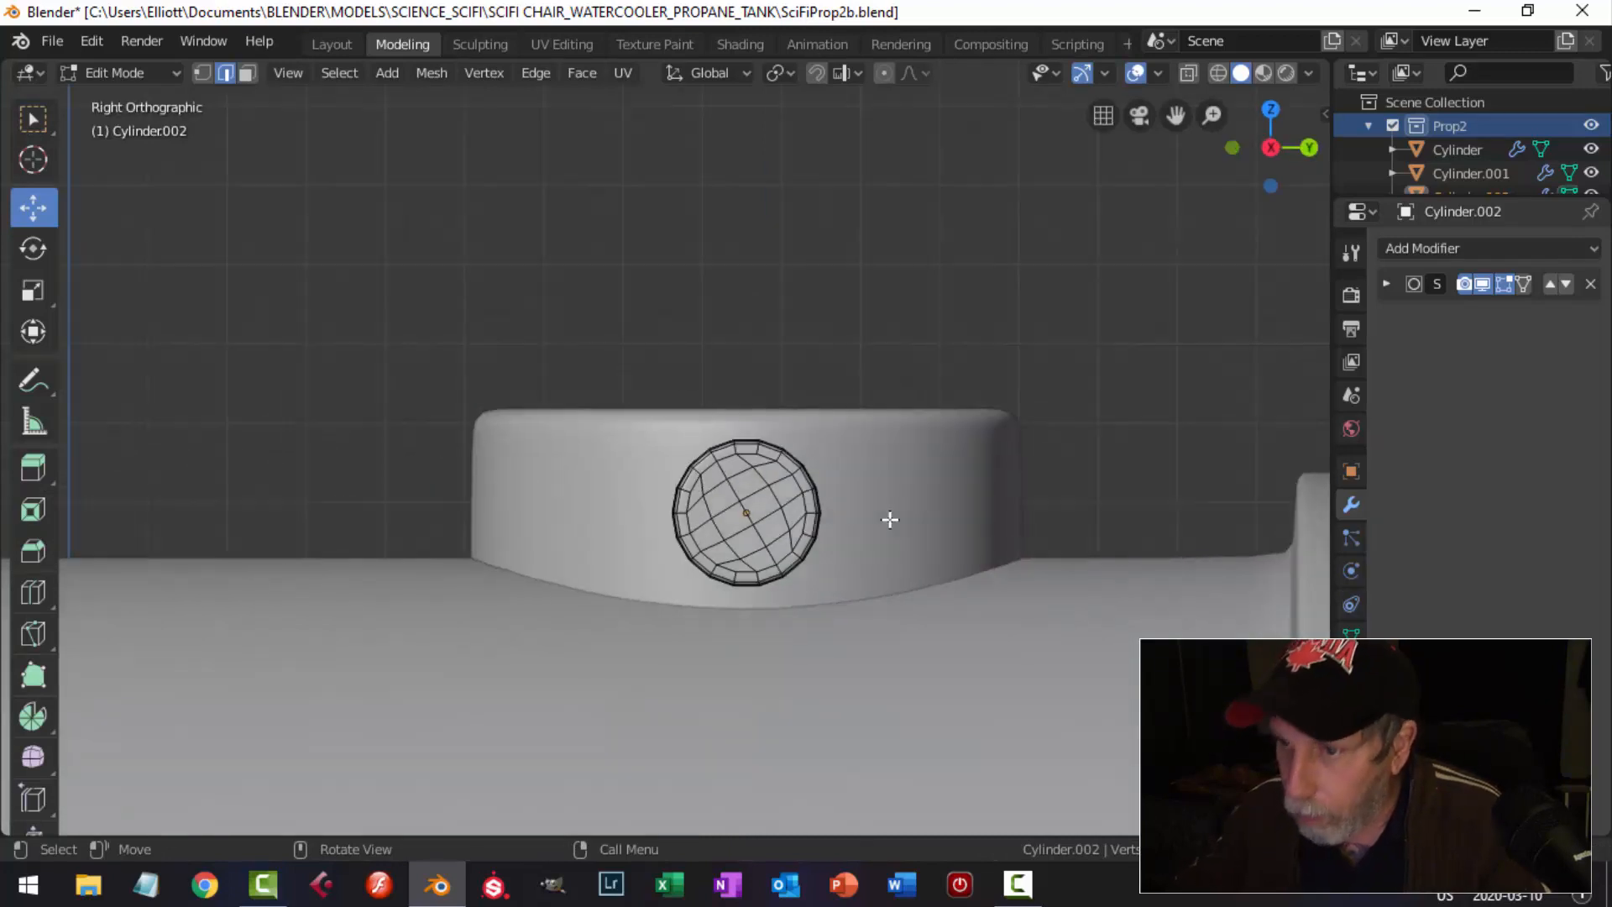
Delete the grid of faces inside the front rim of the small round fitting.
{"action": "scroll", "coordinate": [899, 526], "scroll_direction": "up", "scroll_amount": 3}
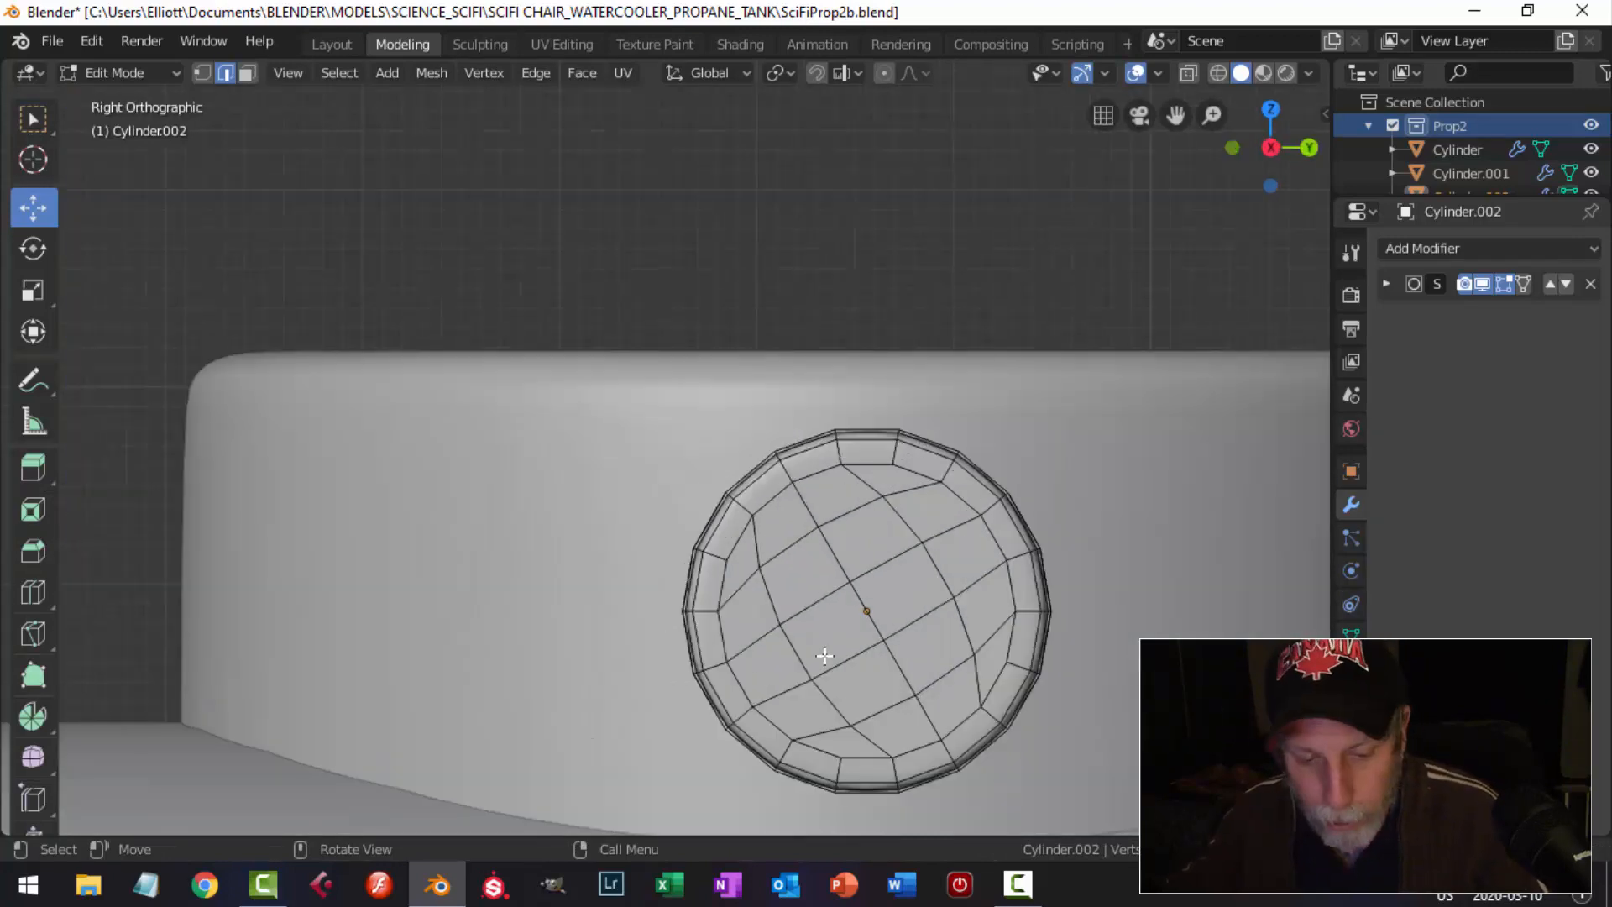
{"action": "key", "text": "3"}
{"action": "key", "text": "c"}
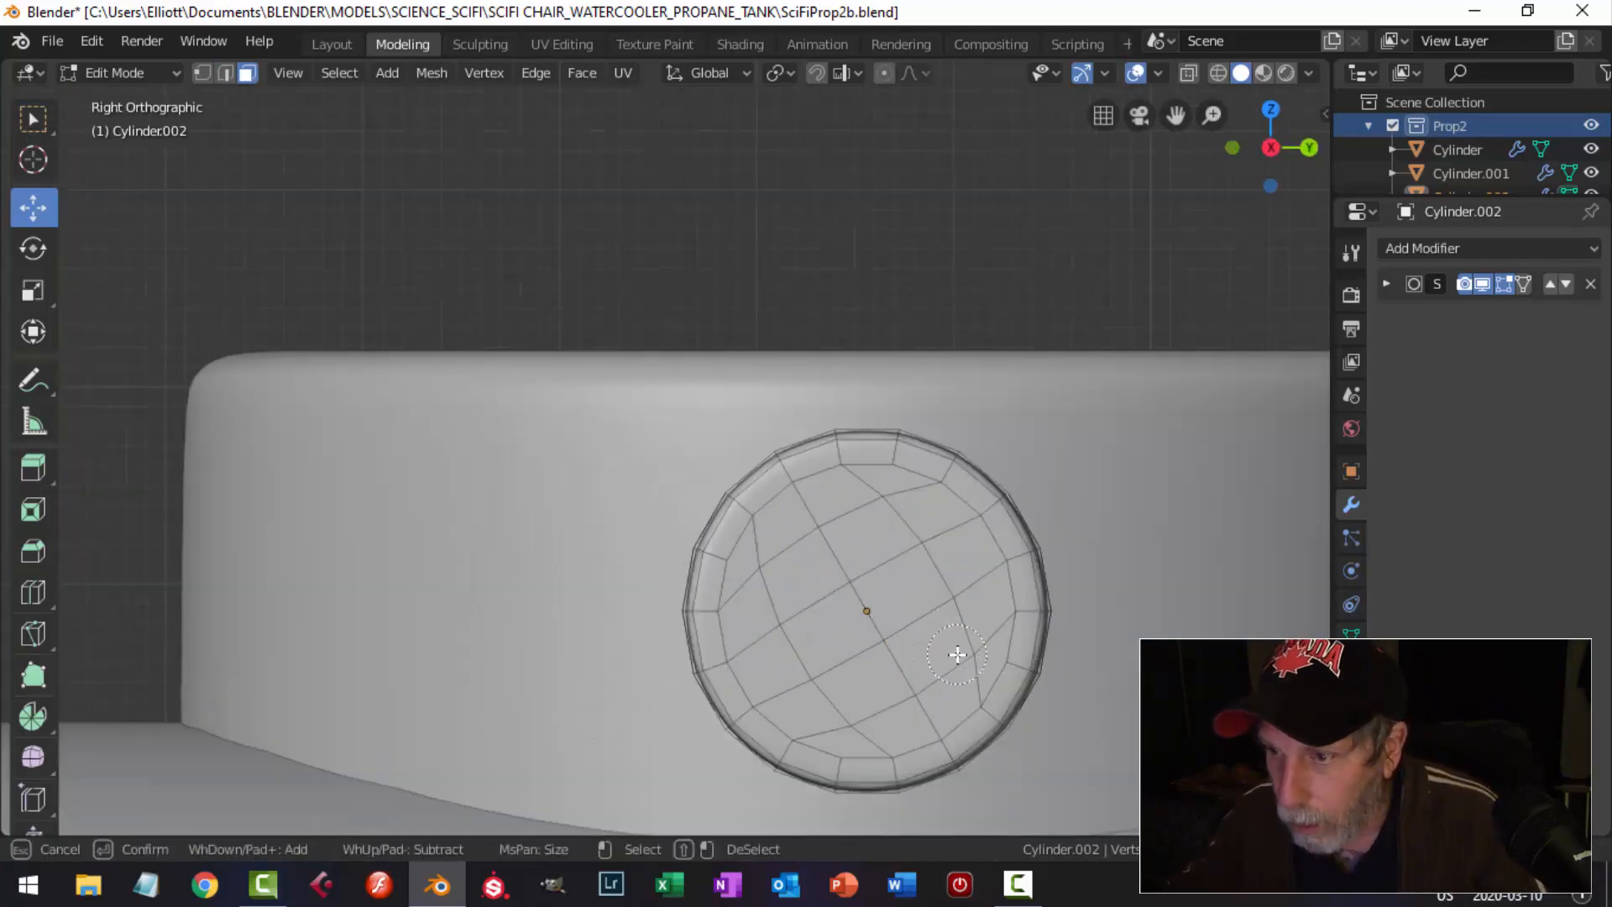
{"action": "mouse_move", "coordinate": [957, 654]}
{"action": "left_mouse_down"}
{"action": "mouse_move", "coordinate": [877, 499]}
{"action": "mouse_move", "coordinate": [793, 549]}
{"action": "mouse_move", "coordinate": [755, 624]}
{"action": "mouse_move", "coordinate": [810, 682]}
{"action": "mouse_move", "coordinate": [877, 703]}
{"action": "left_mouse_up"}
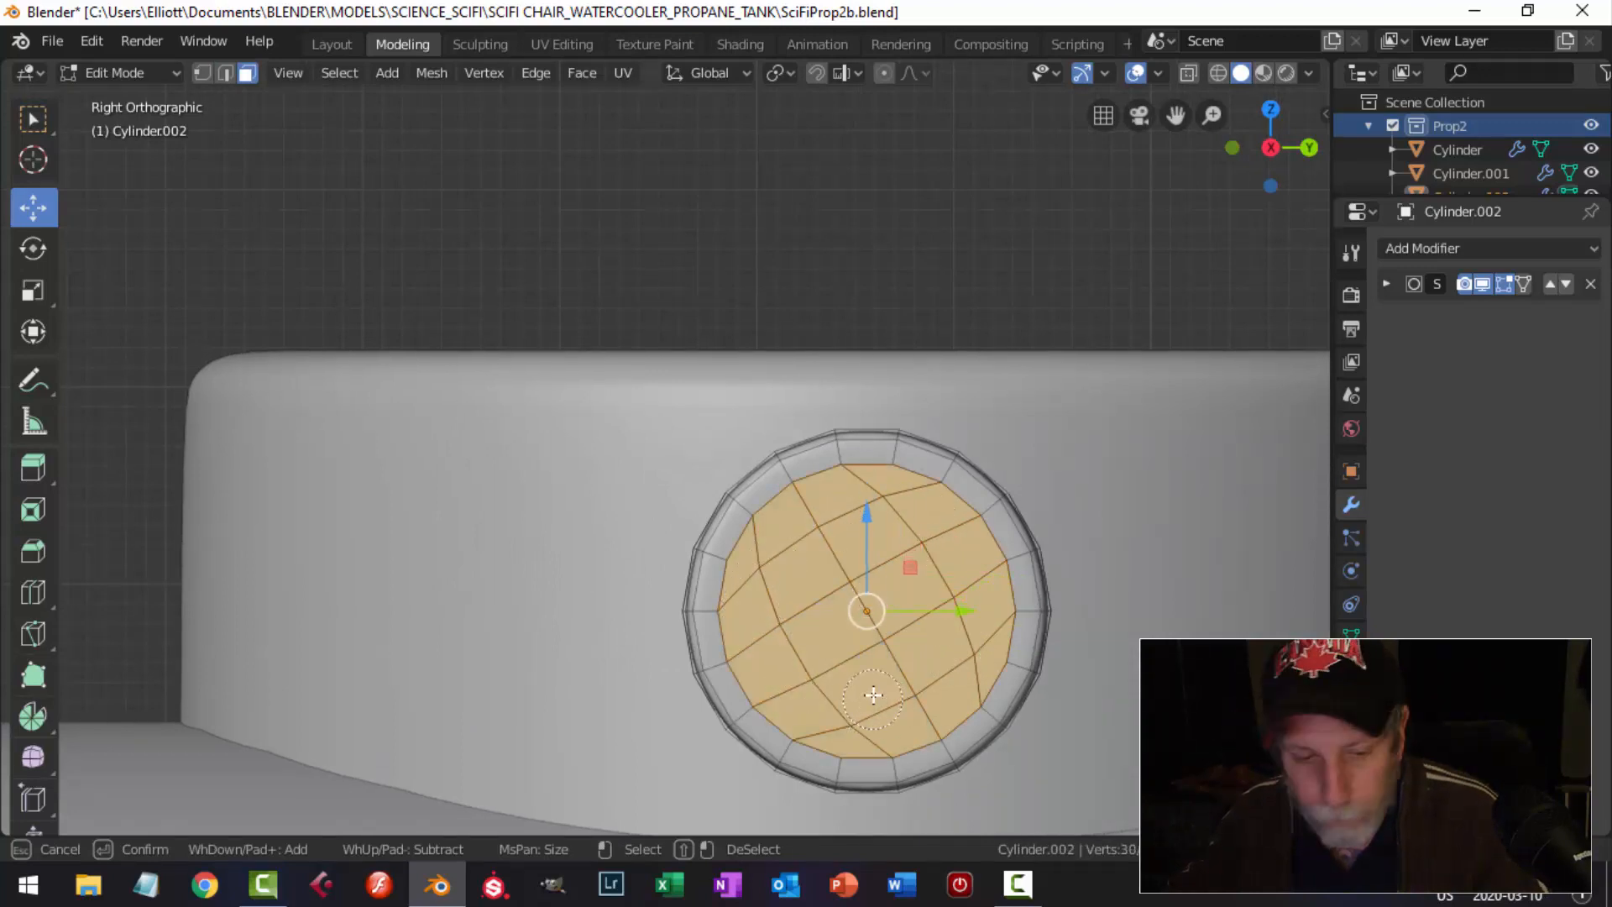
{"action": "key", "text": "Escape"}
{"action": "key", "text": "x"}
{"action": "left_click", "coordinate": [789, 598]}
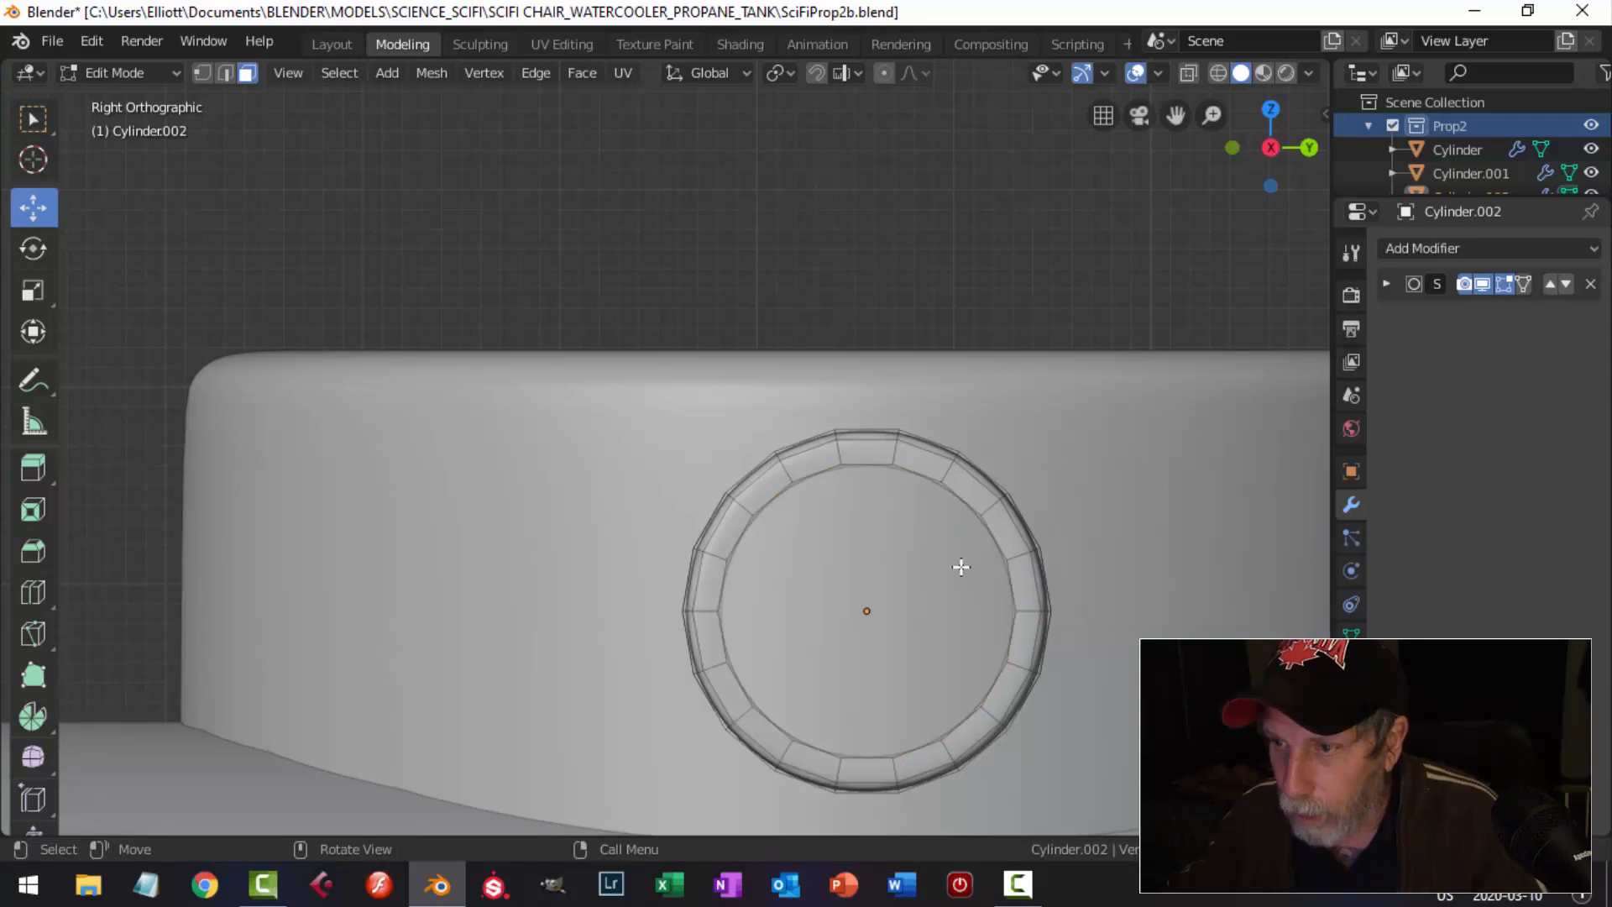
Extrude the inner edge loop of the fitting's open front and move it inward -0.0227 m along X.
{"action": "key", "text": "2"}
{"action": "middle_click_drag", "start_coordinate": [1041, 557], "coordinate": [934, 567]}
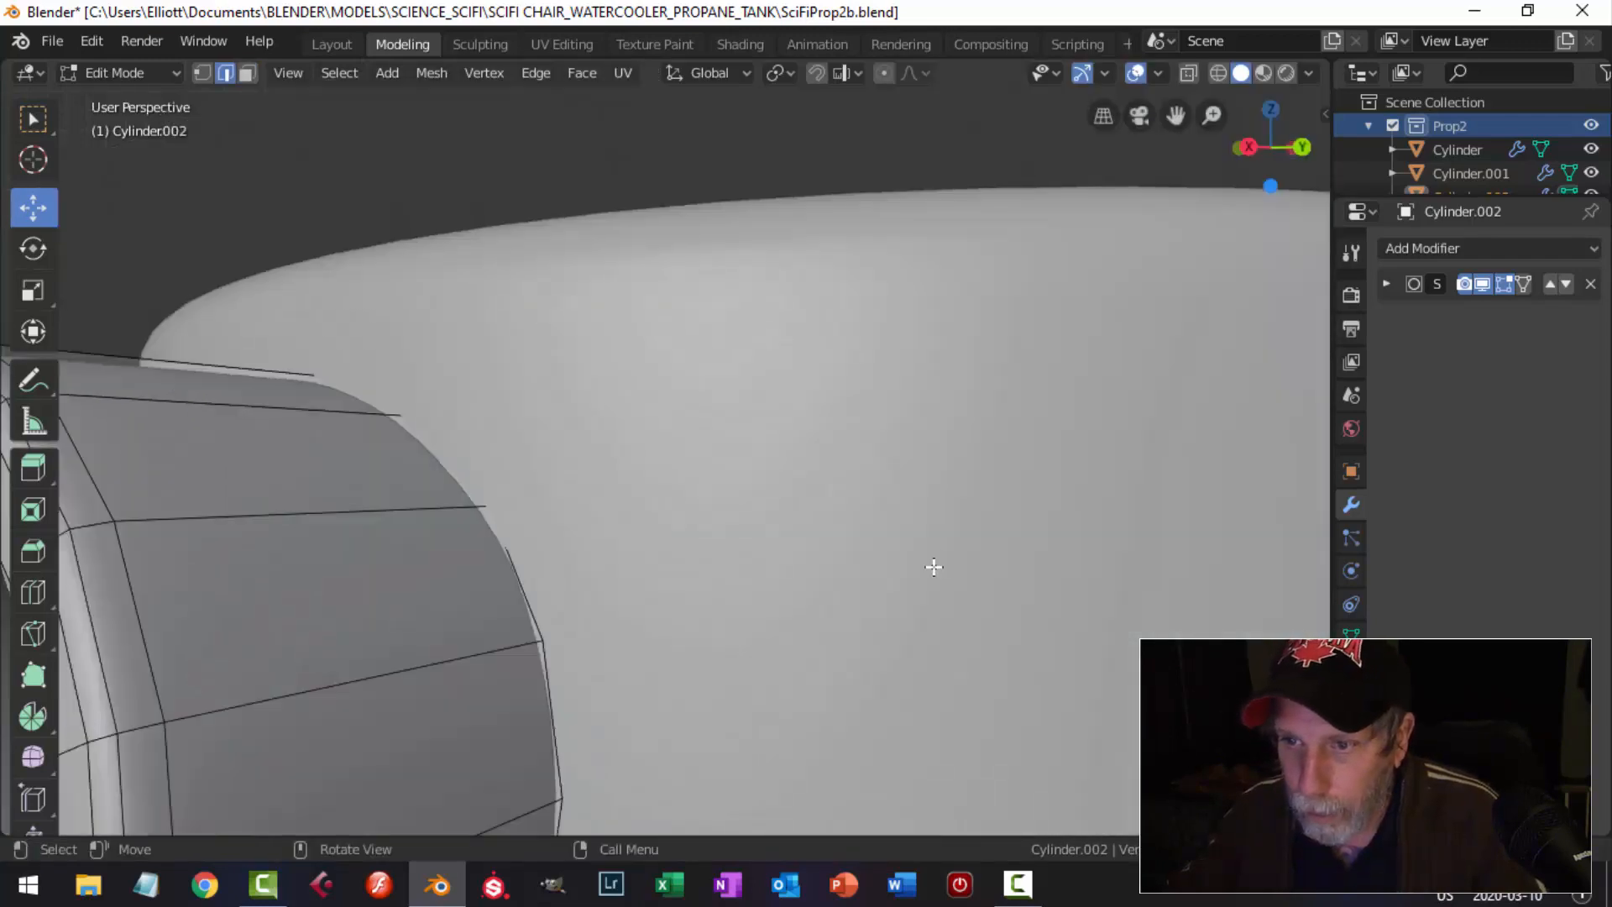
{"action": "scroll", "coordinate": [934, 567], "scroll_direction": "down", "scroll_amount": 4}
{"action": "middle_click_drag", "start_coordinate": [768, 589], "coordinate": [913, 513], "text": "shift"}
{"action": "left_click", "coordinate": [550, 372], "text": "alt"}
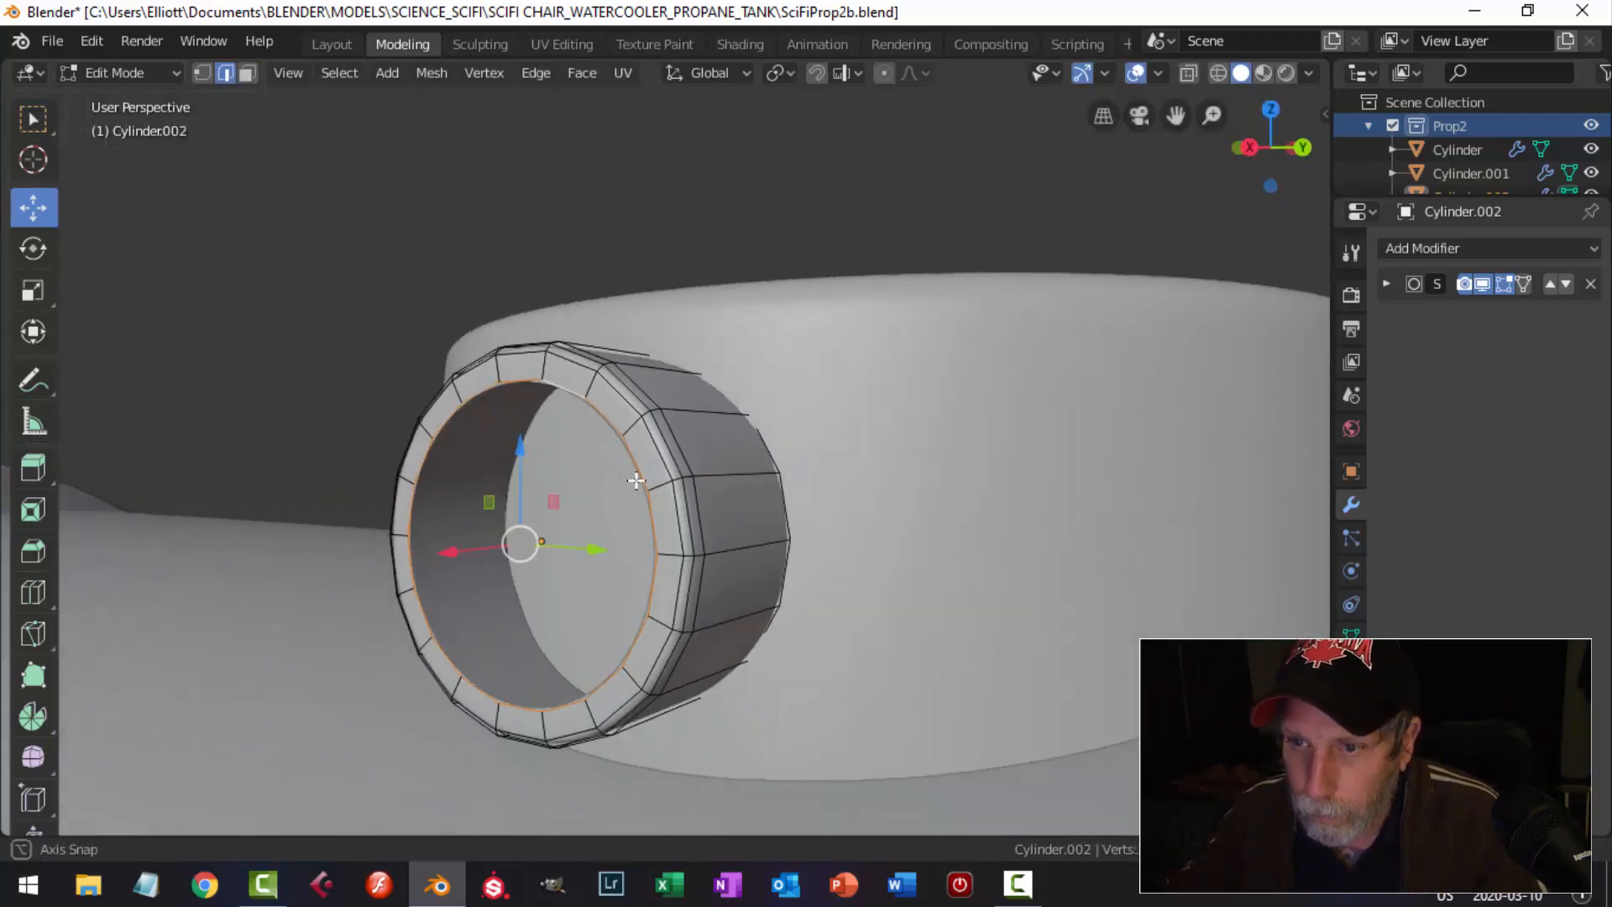
{"action": "middle_click_drag", "start_coordinate": [634, 475], "coordinate": [621, 483]}
{"action": "key", "text": "e"}
{"action": "key", "text": "g"}
{"action": "key", "text": "x"}
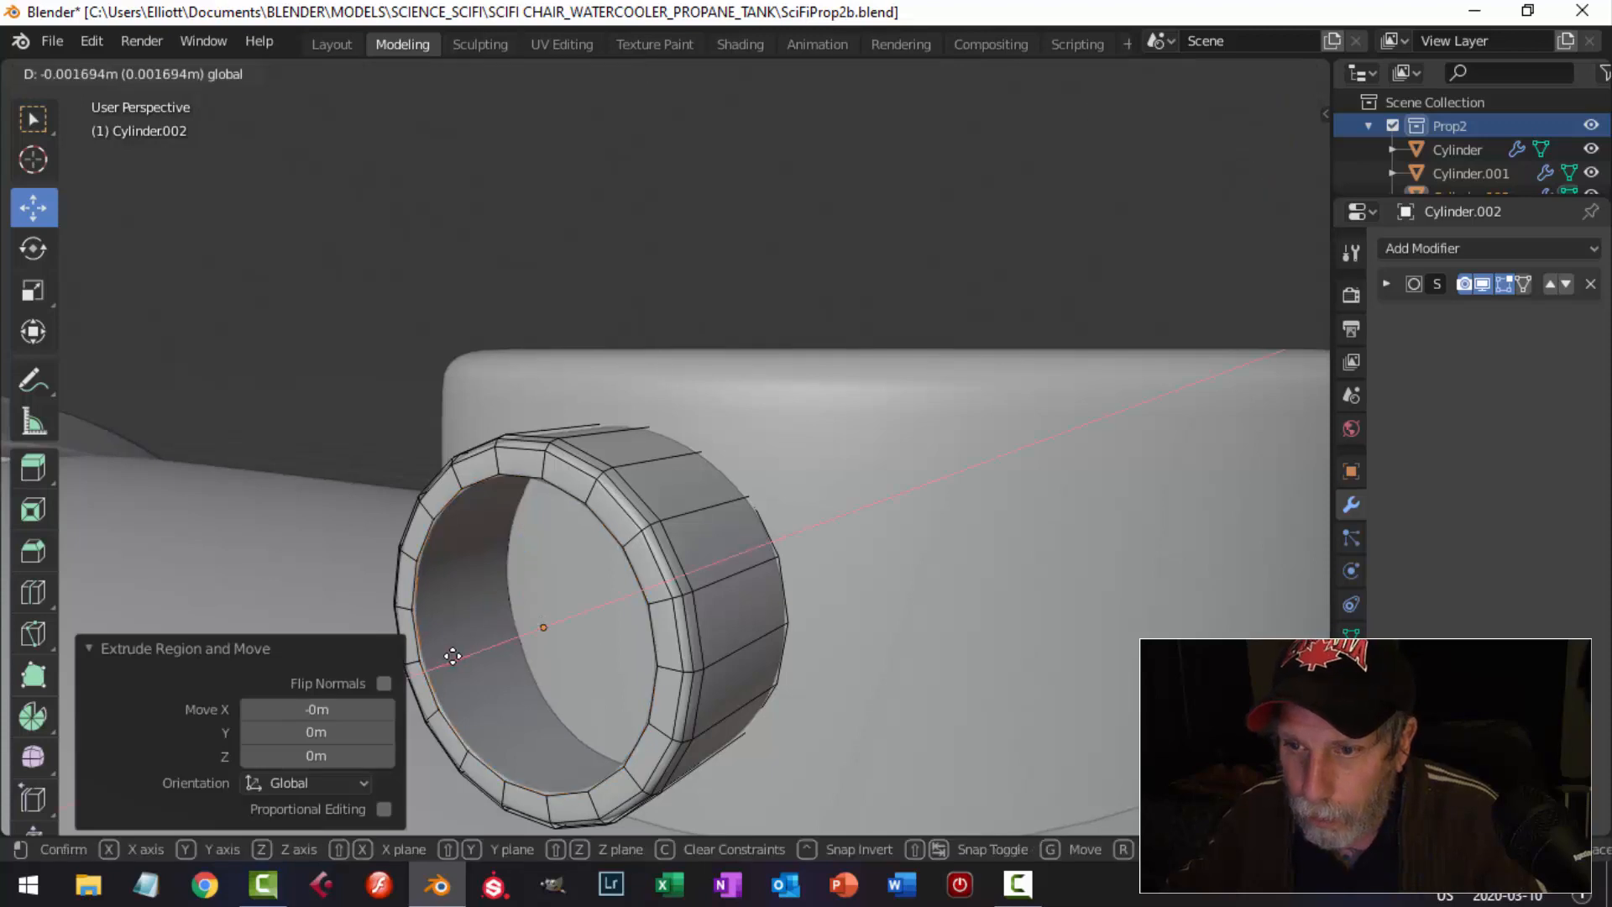
{"action": "left_click", "coordinate": [476, 641]}
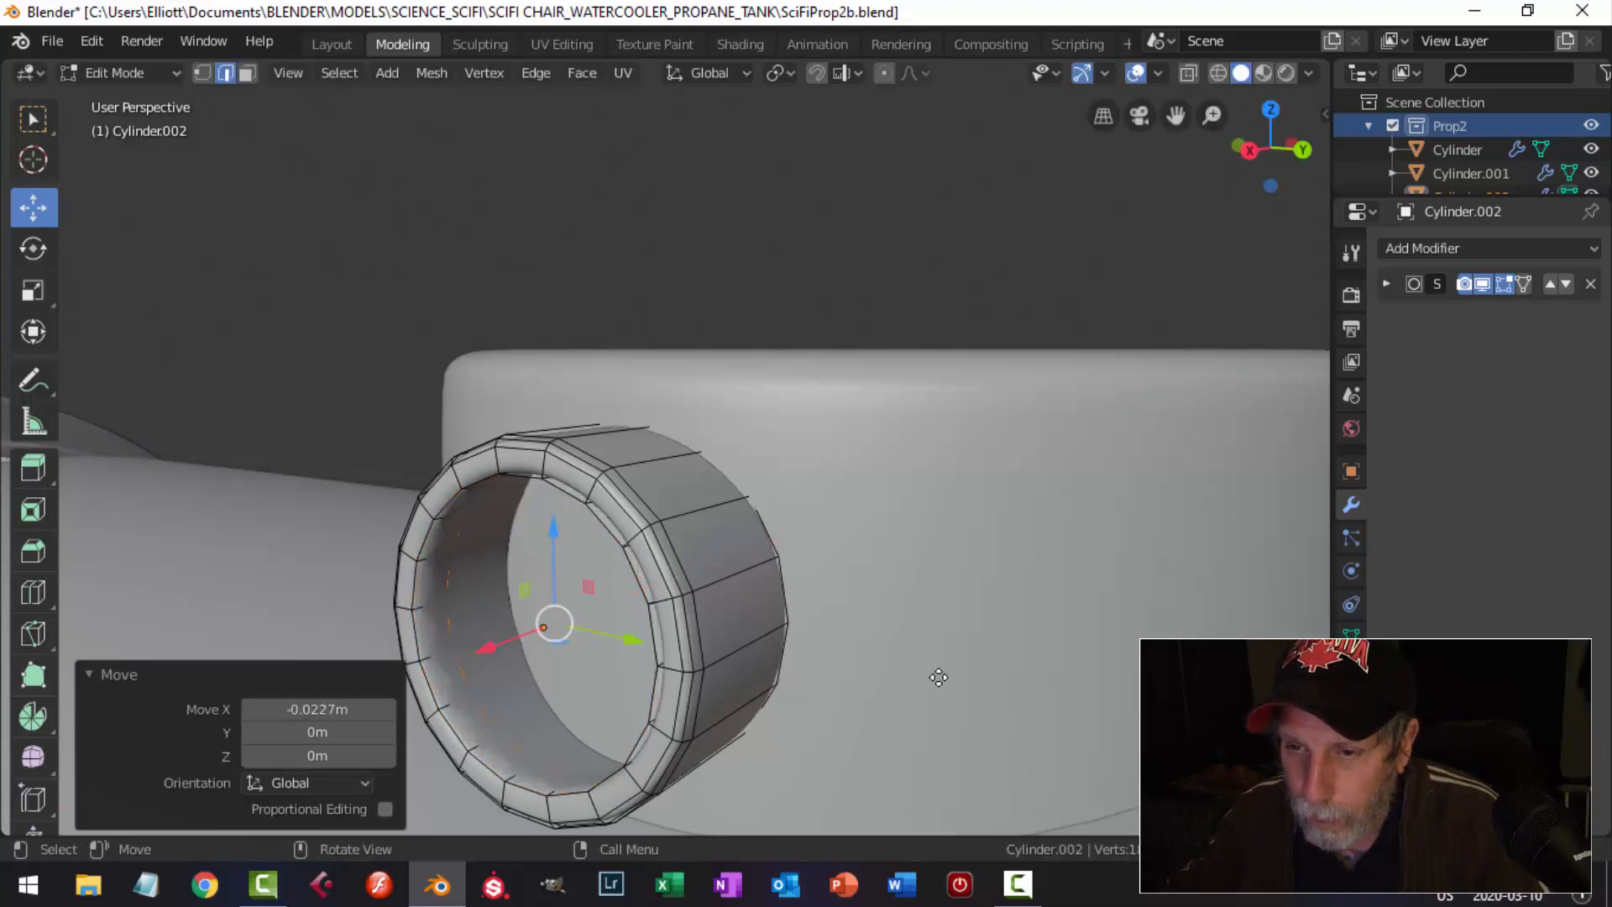
Extrude the recessed loop again, scale it to 0.88 and close the opening with Grid Fill at span 4.
{"action": "key", "text": "e"}
{"action": "right_click", "coordinate": [899, 672]}
{"action": "key", "text": "s"}
{"action": "left_click", "coordinate": [871, 673]}
{"action": "left_click", "coordinate": [582, 73]}
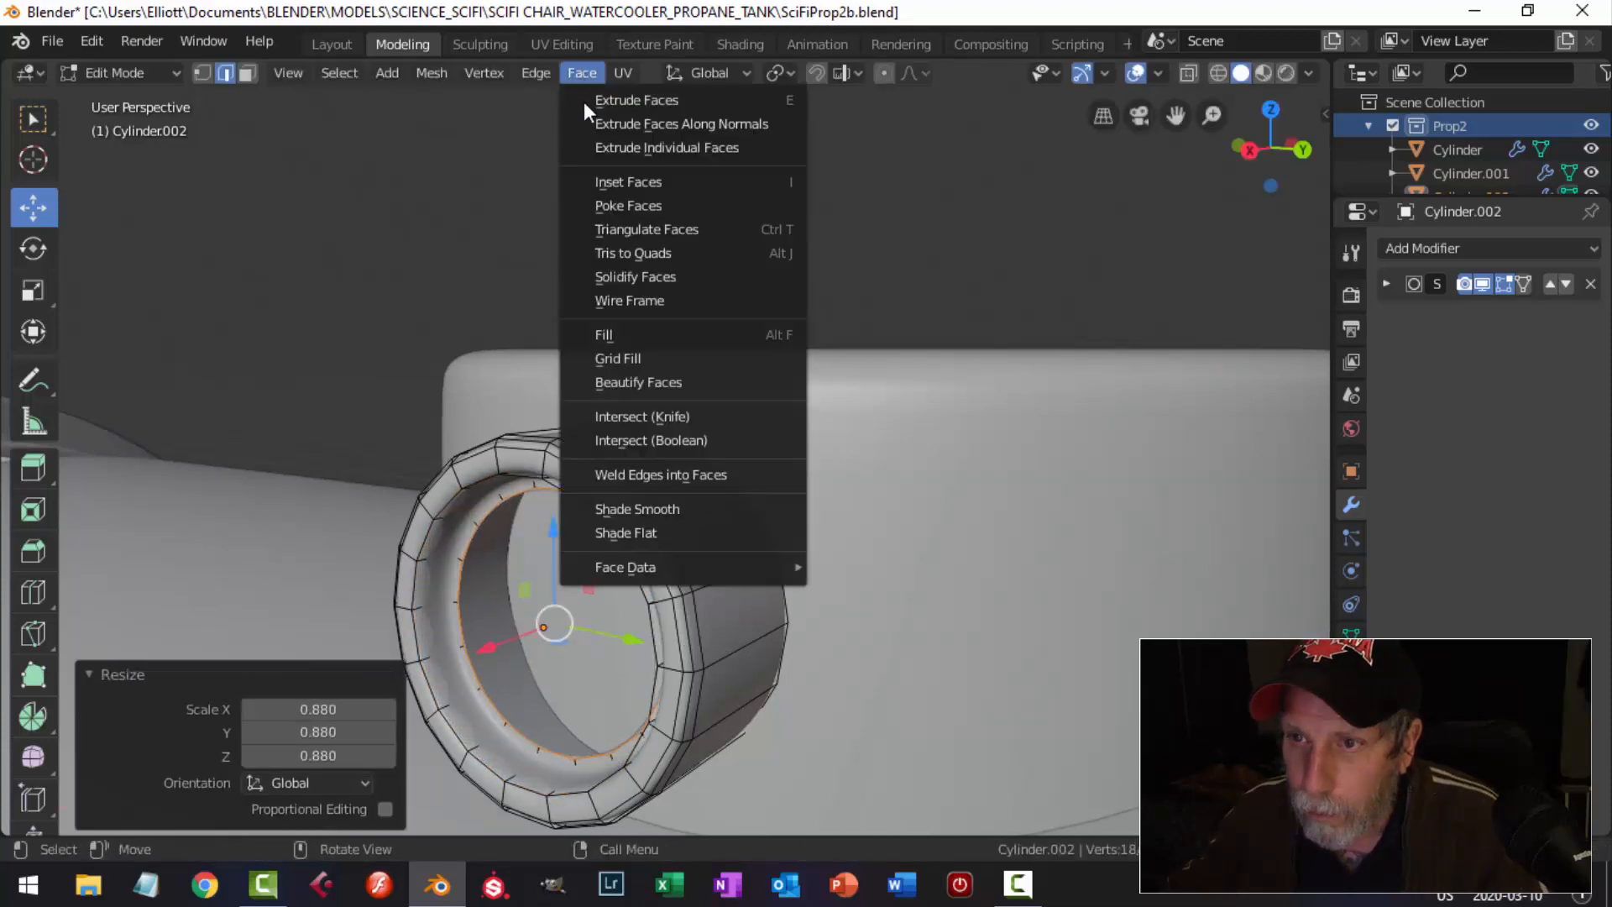
{"action": "left_click", "coordinate": [627, 359]}
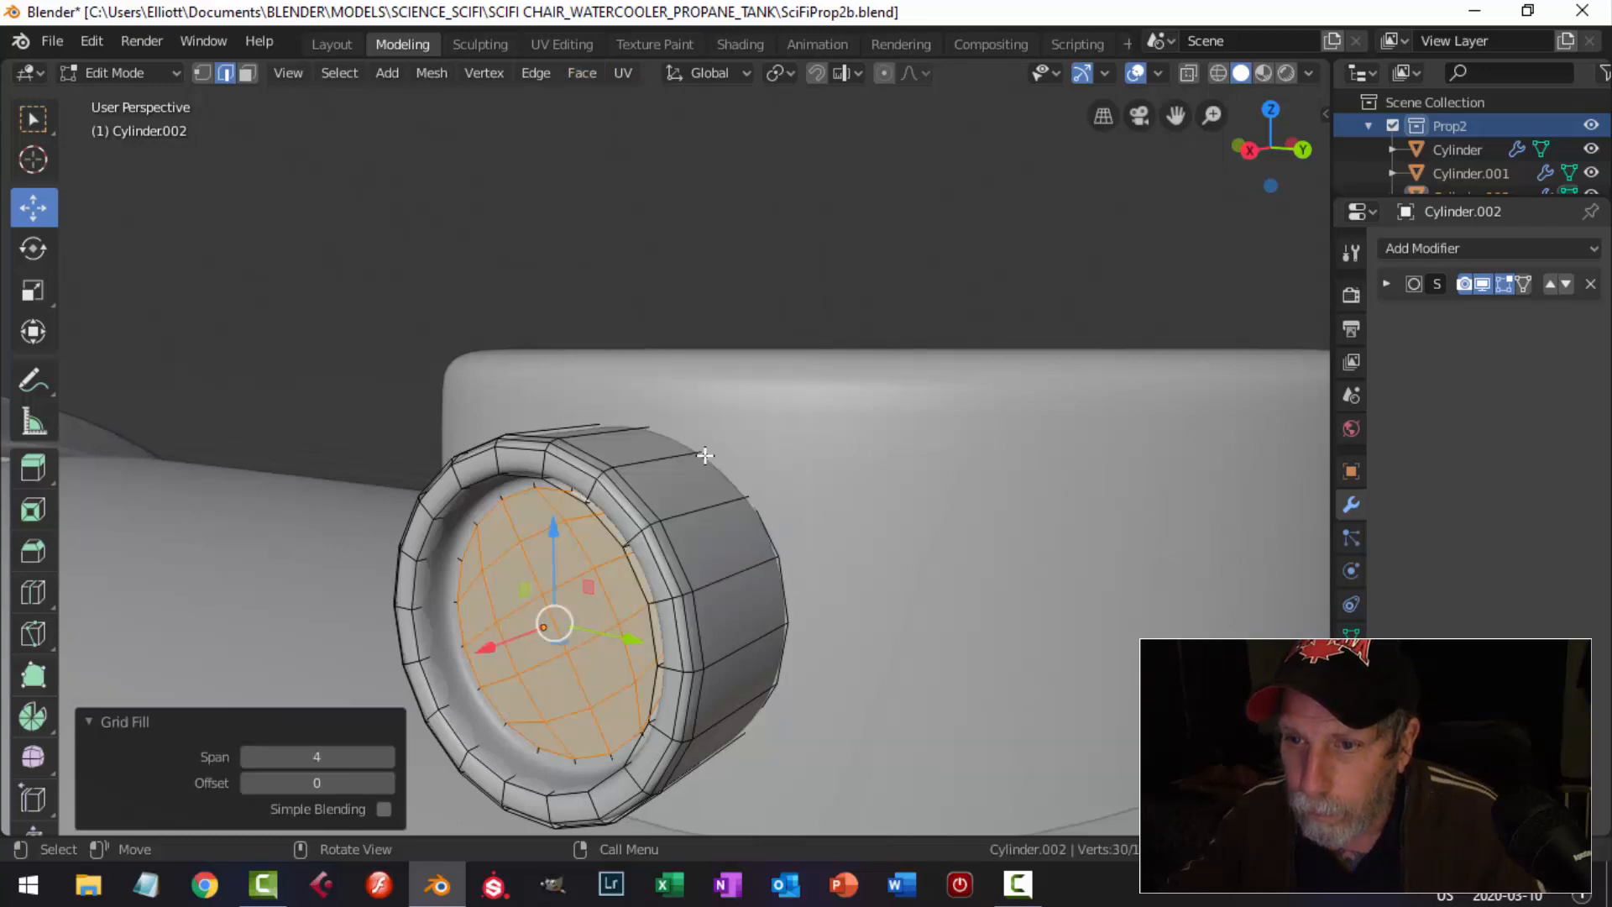
Add a supporting loop cut close to the inner edge of the fitting's front rim and leave mesh editing.
{"action": "middle_click_drag", "start_coordinate": [628, 361], "coordinate": [669, 500]}
{"action": "key", "text": "Tab"}
{"action": "scroll", "coordinate": [786, 491], "scroll_direction": "down", "scroll_amount": 4}
{"action": "scroll", "coordinate": [669, 498], "scroll_direction": "up", "scroll_amount": 5}
{"action": "left_click", "coordinate": [668, 472]}
{"action": "key", "text": "Tab"}
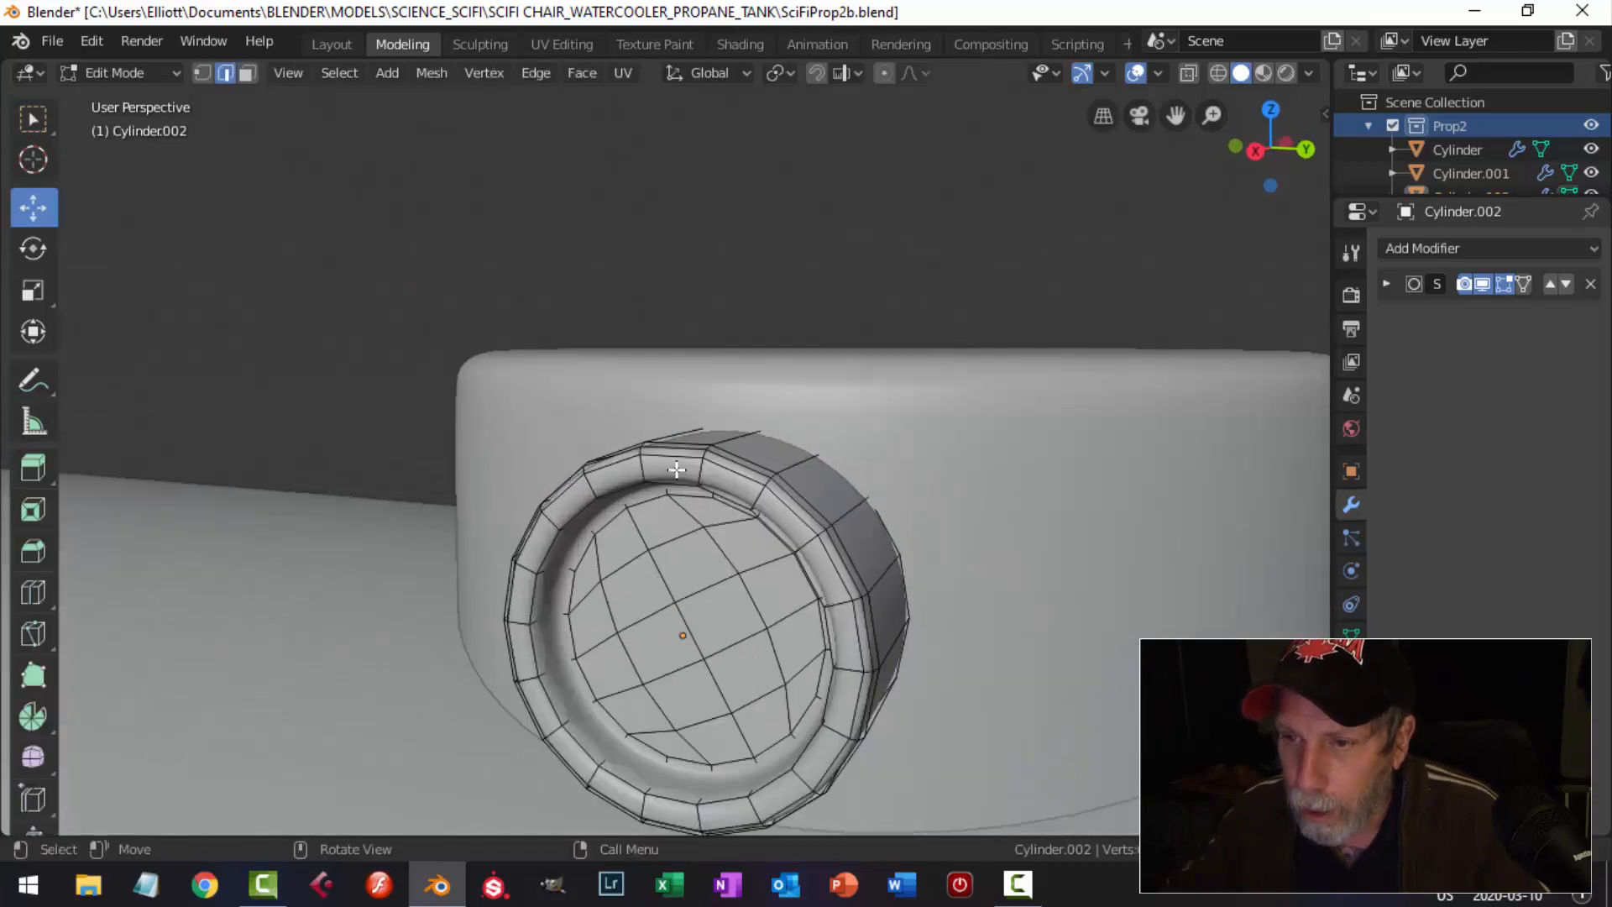
{"action": "scroll", "coordinate": [668, 474], "scroll_direction": "up", "scroll_amount": 4}
{"action": "key", "text": "ctrl+r"}
{"action": "left_click", "coordinate": [615, 515]}
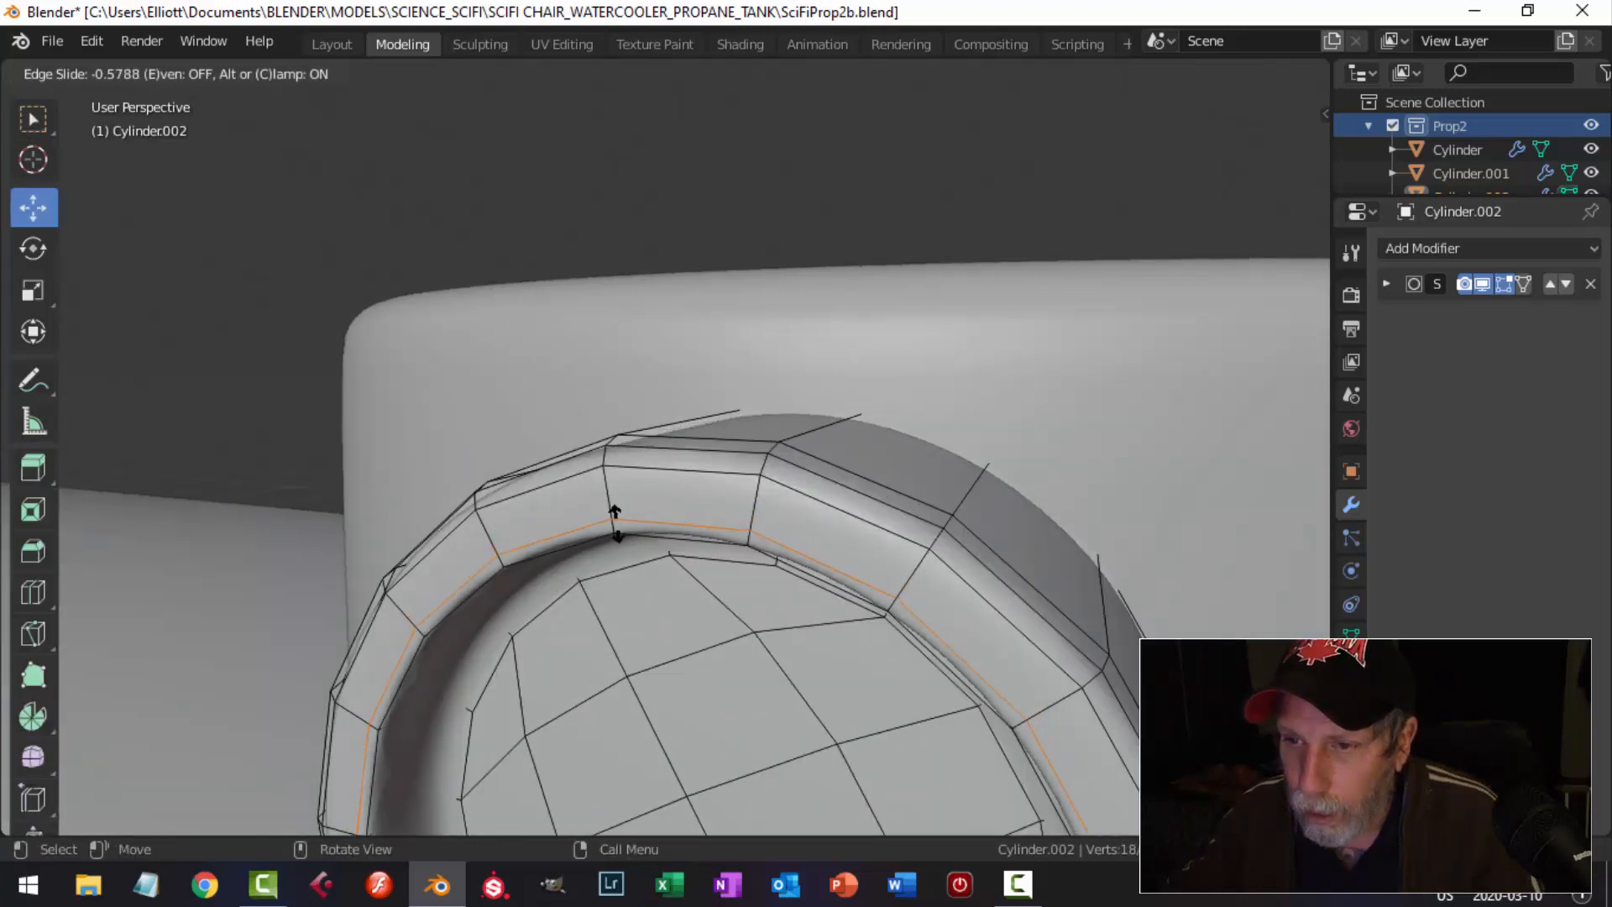
{"action": "left_click", "coordinate": [614, 515]}
{"action": "key", "text": "Tab"}
Deselect everything, review the whole tank and save the file.
{"action": "scroll", "coordinate": [730, 576], "scroll_direction": "down", "scroll_amount": 5}
{"action": "key", "text": "alt+a"}
{"action": "middle_click_drag", "start_coordinate": [737, 579], "coordinate": [786, 479]}
{"action": "scroll", "coordinate": [750, 532], "scroll_direction": "down", "scroll_amount": 4}
{"action": "left_click_drag", "start_coordinate": [880, 405], "coordinate": [905, 502]}
{"action": "scroll", "coordinate": [905, 502], "scroll_direction": "down", "scroll_amount": 4}
{"action": "scroll", "coordinate": [905, 502], "scroll_direction": "down", "scroll_amount": 4}
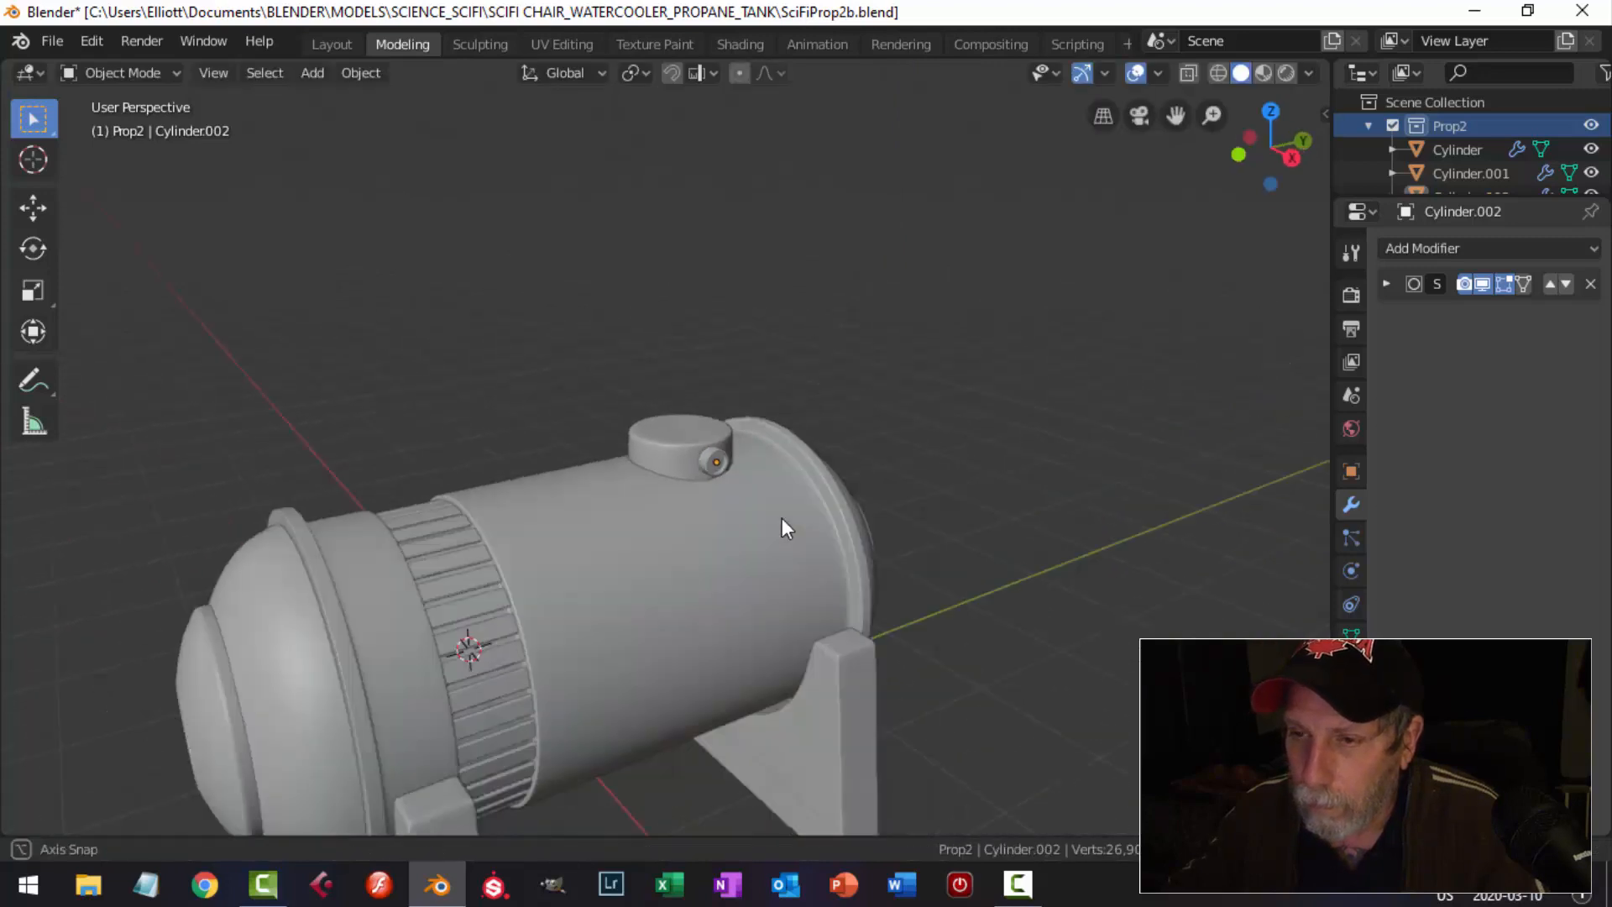
{"action": "middle_click_drag", "start_coordinate": [783, 517], "coordinate": [858, 453]}
{"action": "scroll", "coordinate": [728, 505], "scroll_direction": "down", "scroll_amount": 3}
{"action": "key", "text": "ctrl+s"}
Scale the large cap and its small side fitting up together by 1.183.
{"action": "scroll", "coordinate": [759, 539], "scroll_direction": "up", "scroll_amount": 3}
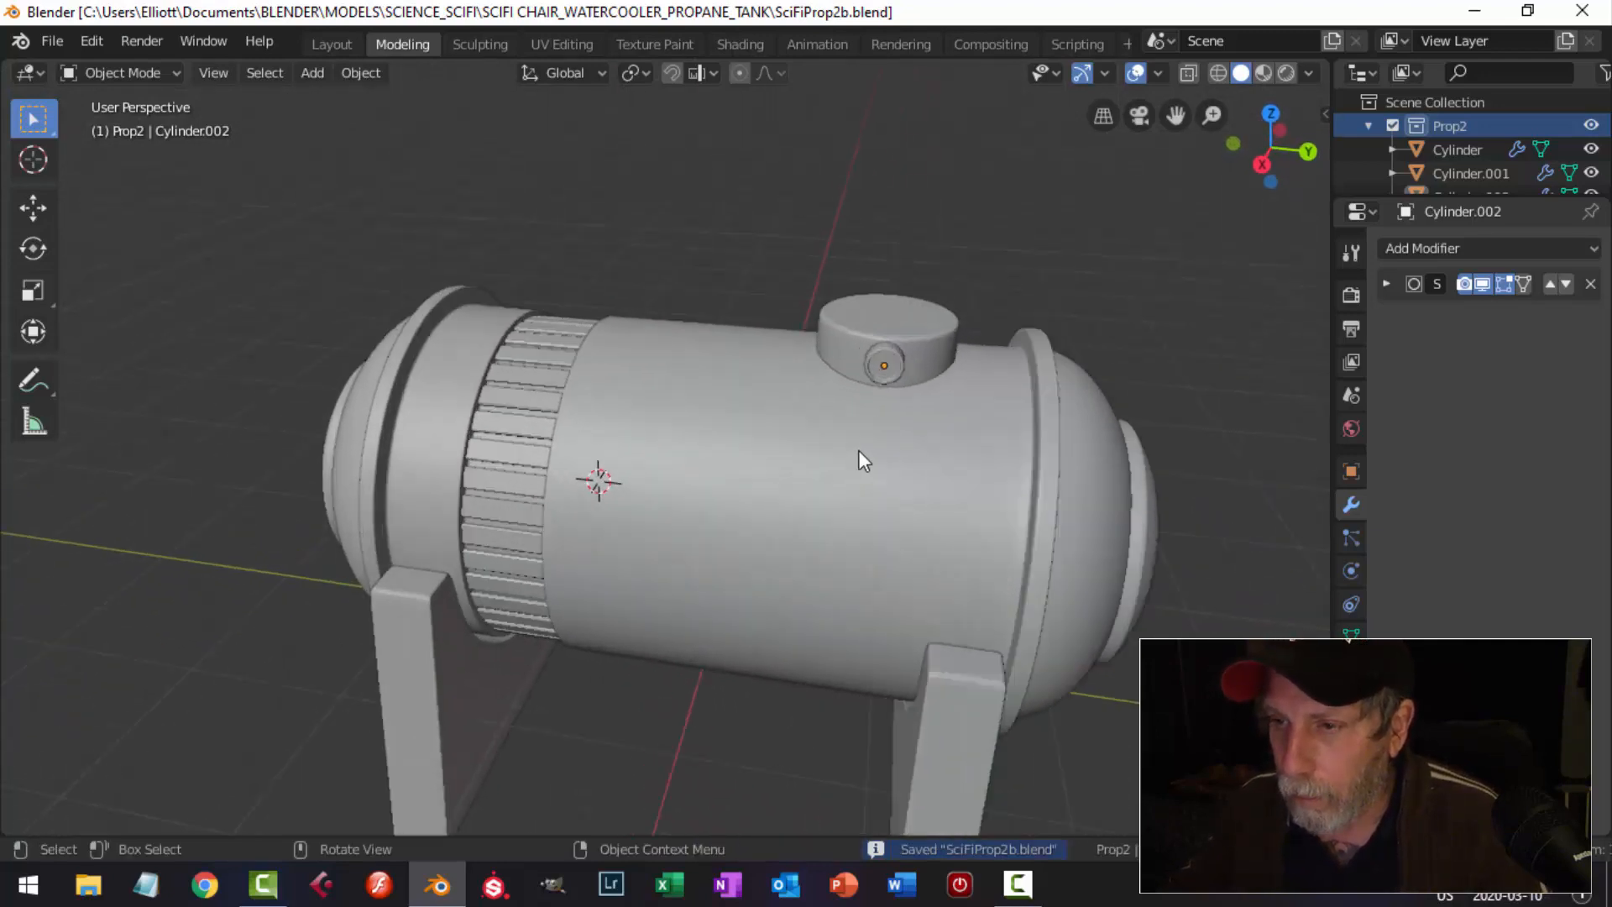
{"action": "scroll", "coordinate": [858, 460], "scroll_direction": "up", "scroll_amount": 1}
{"action": "left_click", "coordinate": [943, 345]}
{"action": "key", "text": "s"}
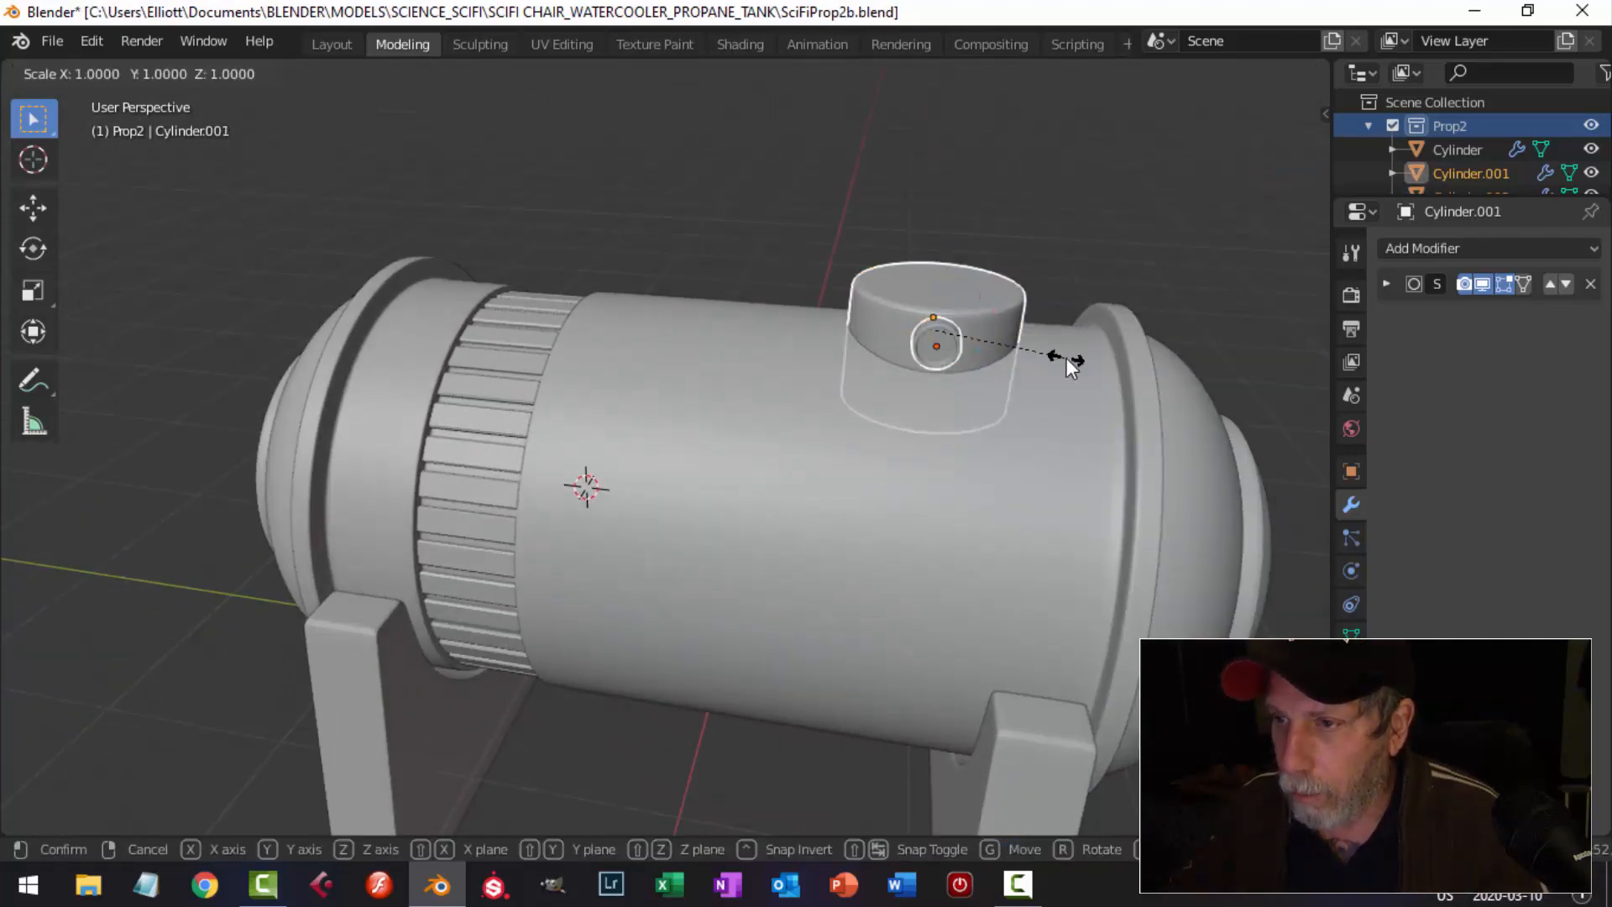
{"action": "left_click", "coordinate": [1081, 359]}
{"action": "middle_click_drag", "start_coordinate": [1082, 359], "coordinate": [1021, 386]}
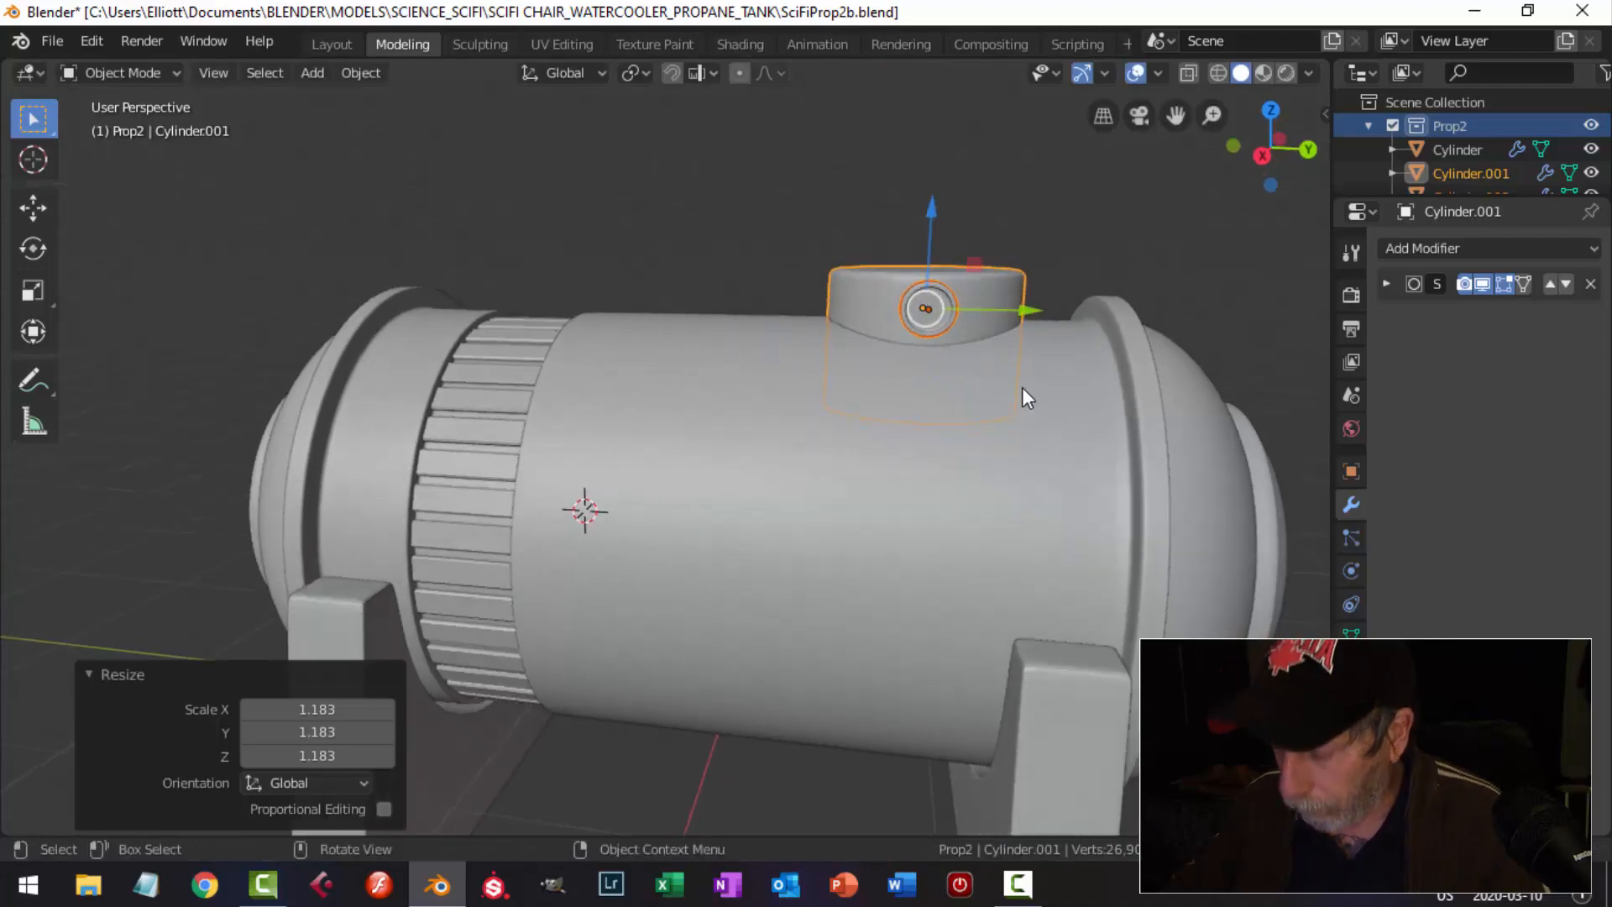
Edit the cap's mesh in a wireframe side view and raise its bottom edge loop 0.231 m along Z.
{"action": "key", "text": "KP_1"}
{"action": "key", "text": "KP_3"}
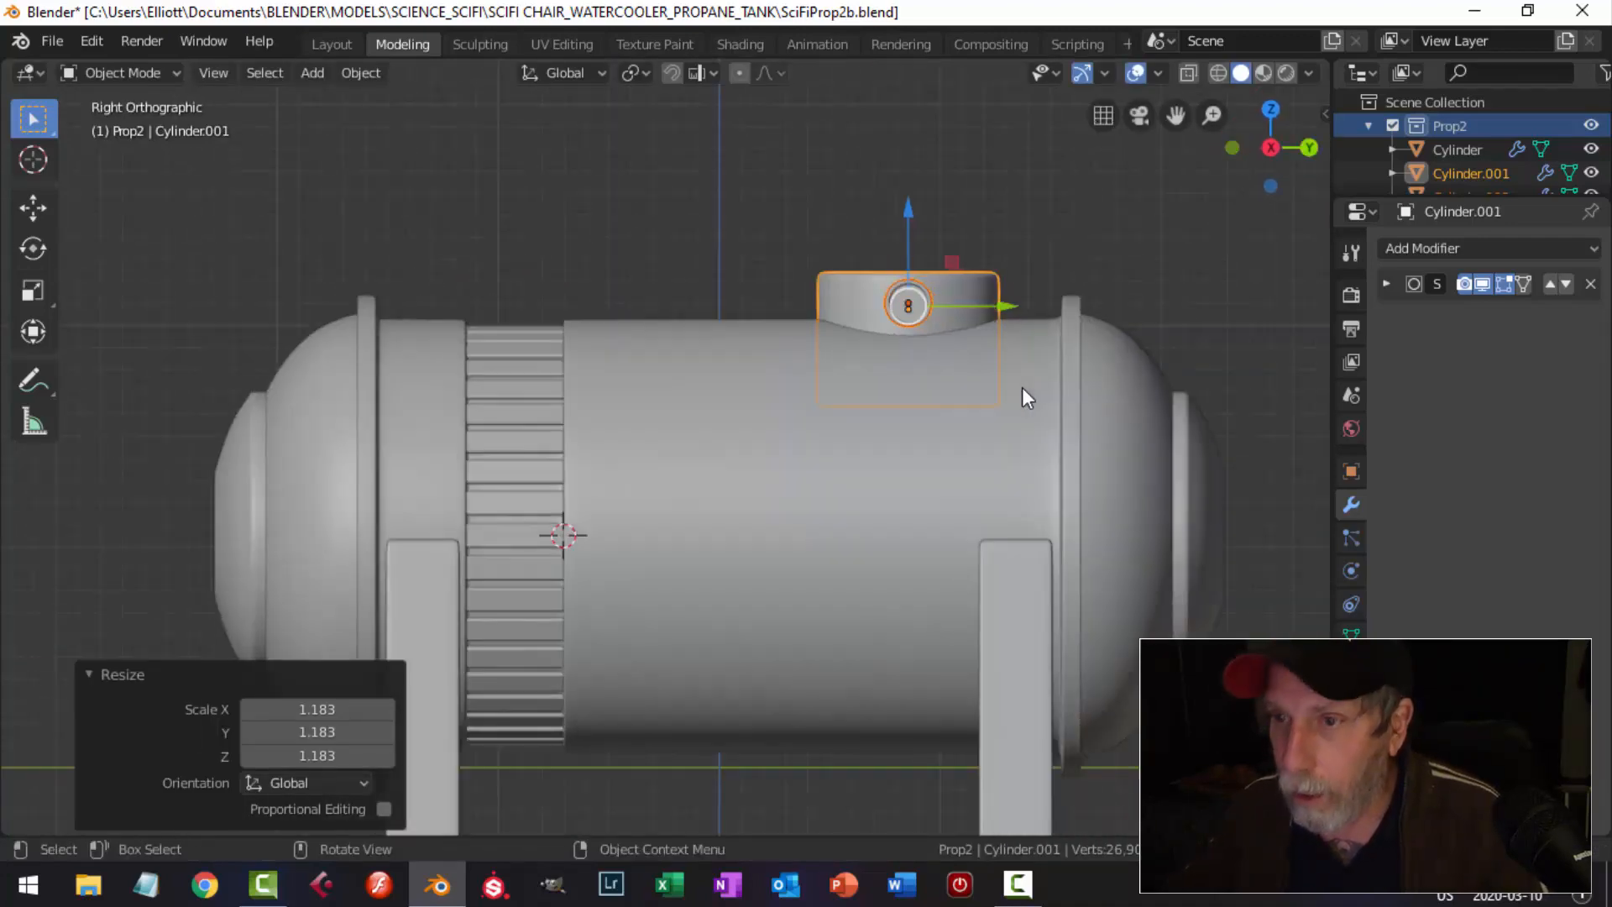
{"action": "middle_click_drag", "start_coordinate": [1013, 384], "coordinate": [885, 394], "text": "shift"}
{"action": "key", "text": "Tab"}
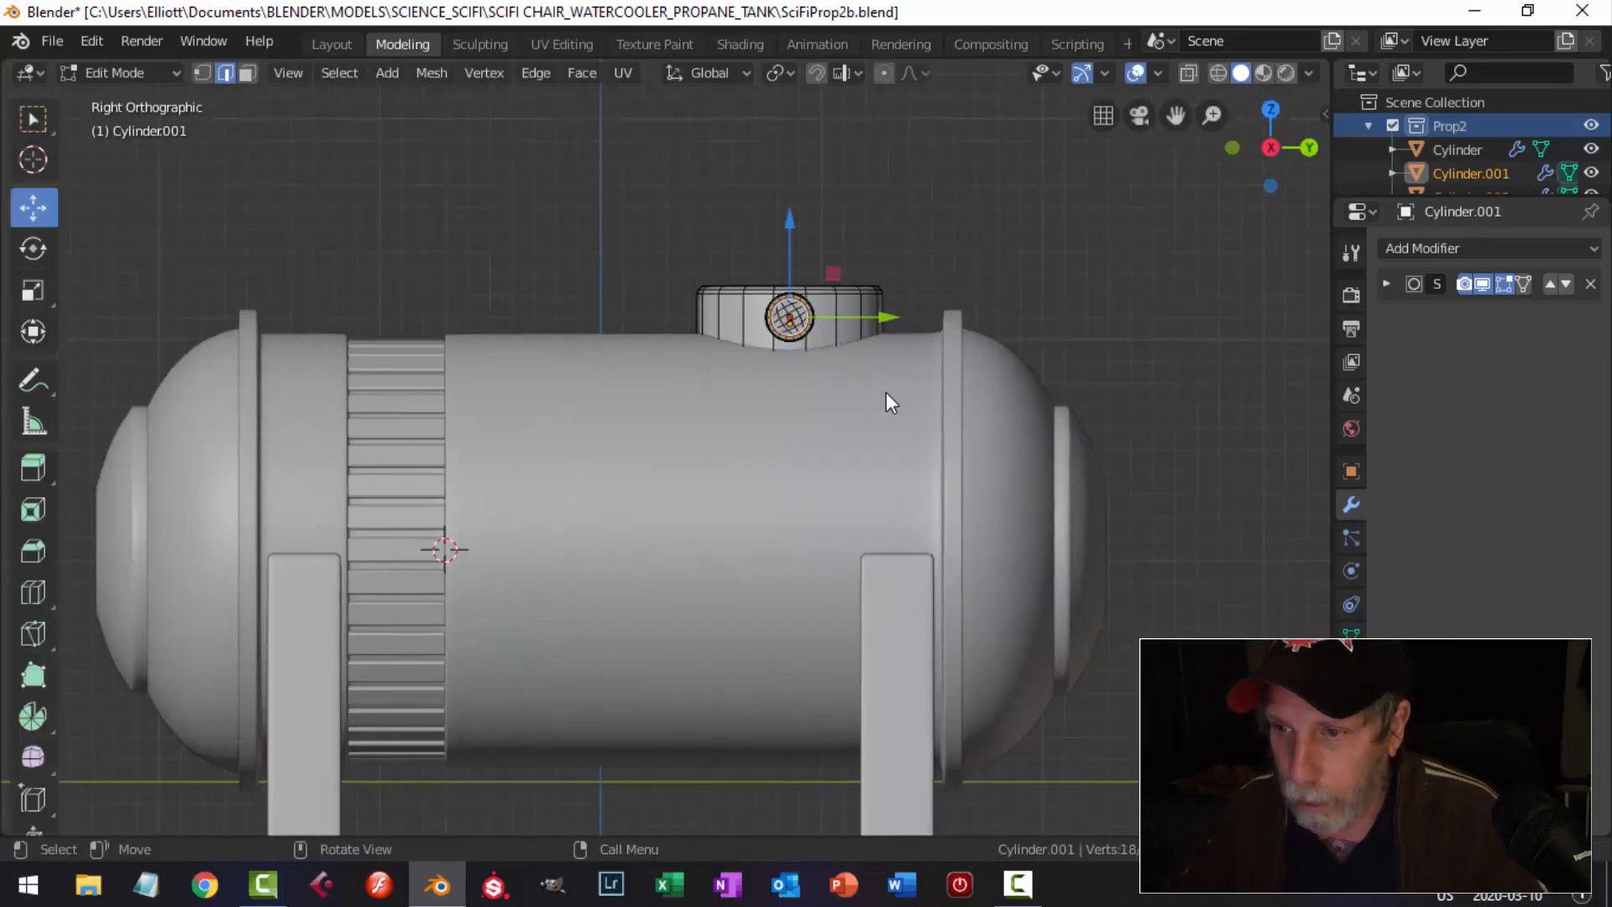
{"action": "key", "text": "z"}
{"action": "left_click", "coordinate": [727, 395]}
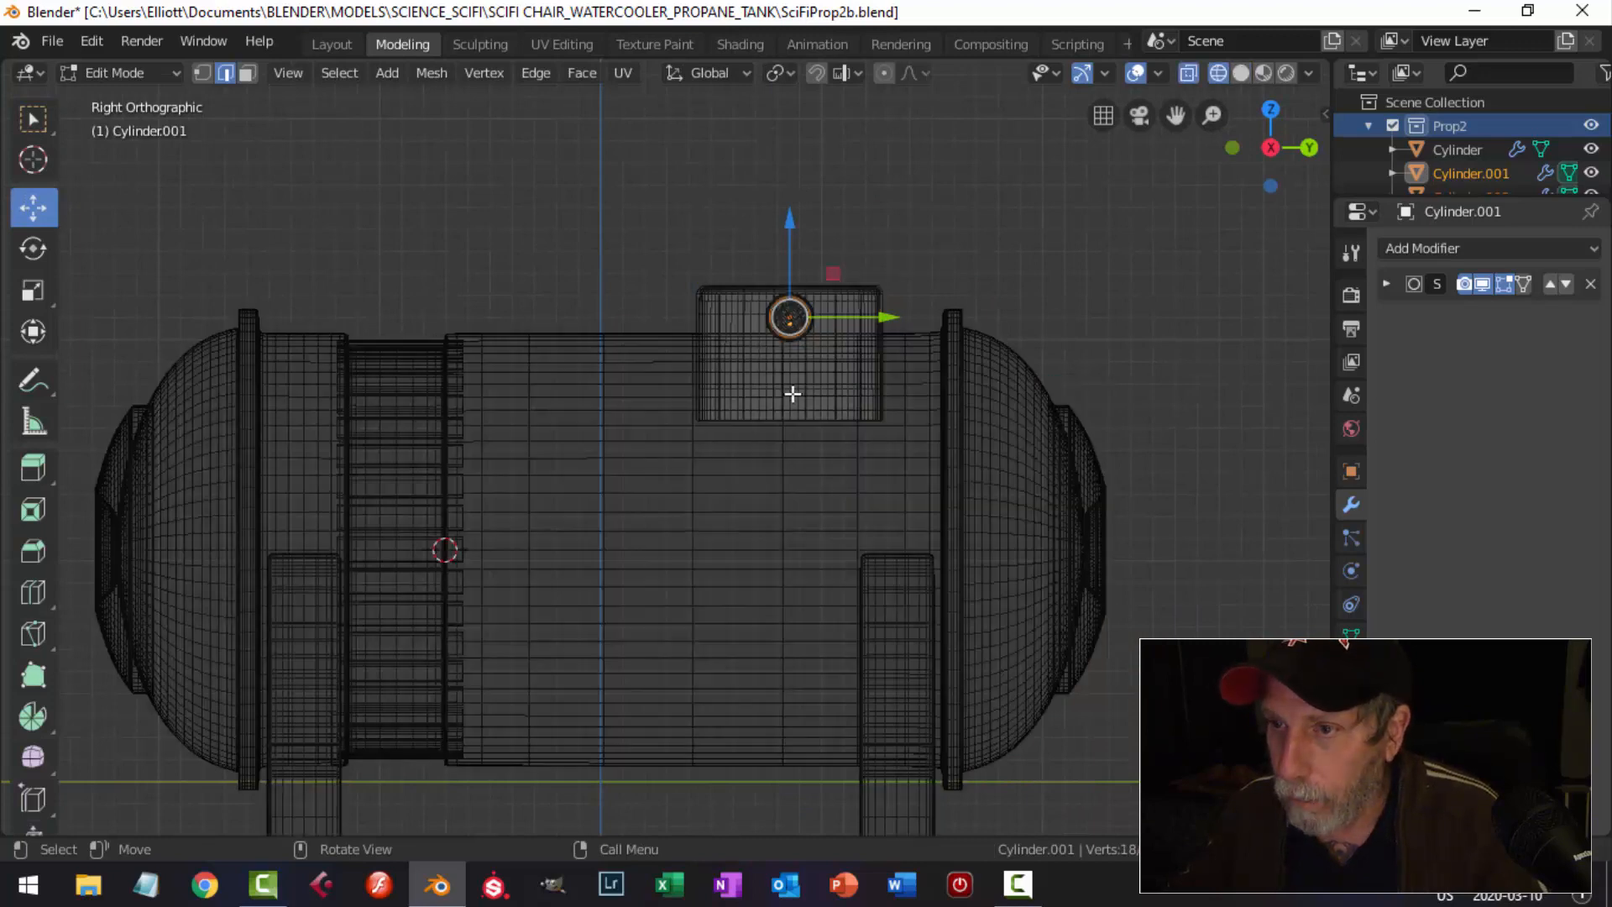
{"action": "key", "text": "b"}
{"action": "left_click_drag", "start_coordinate": [940, 456], "coordinate": [673, 392]}
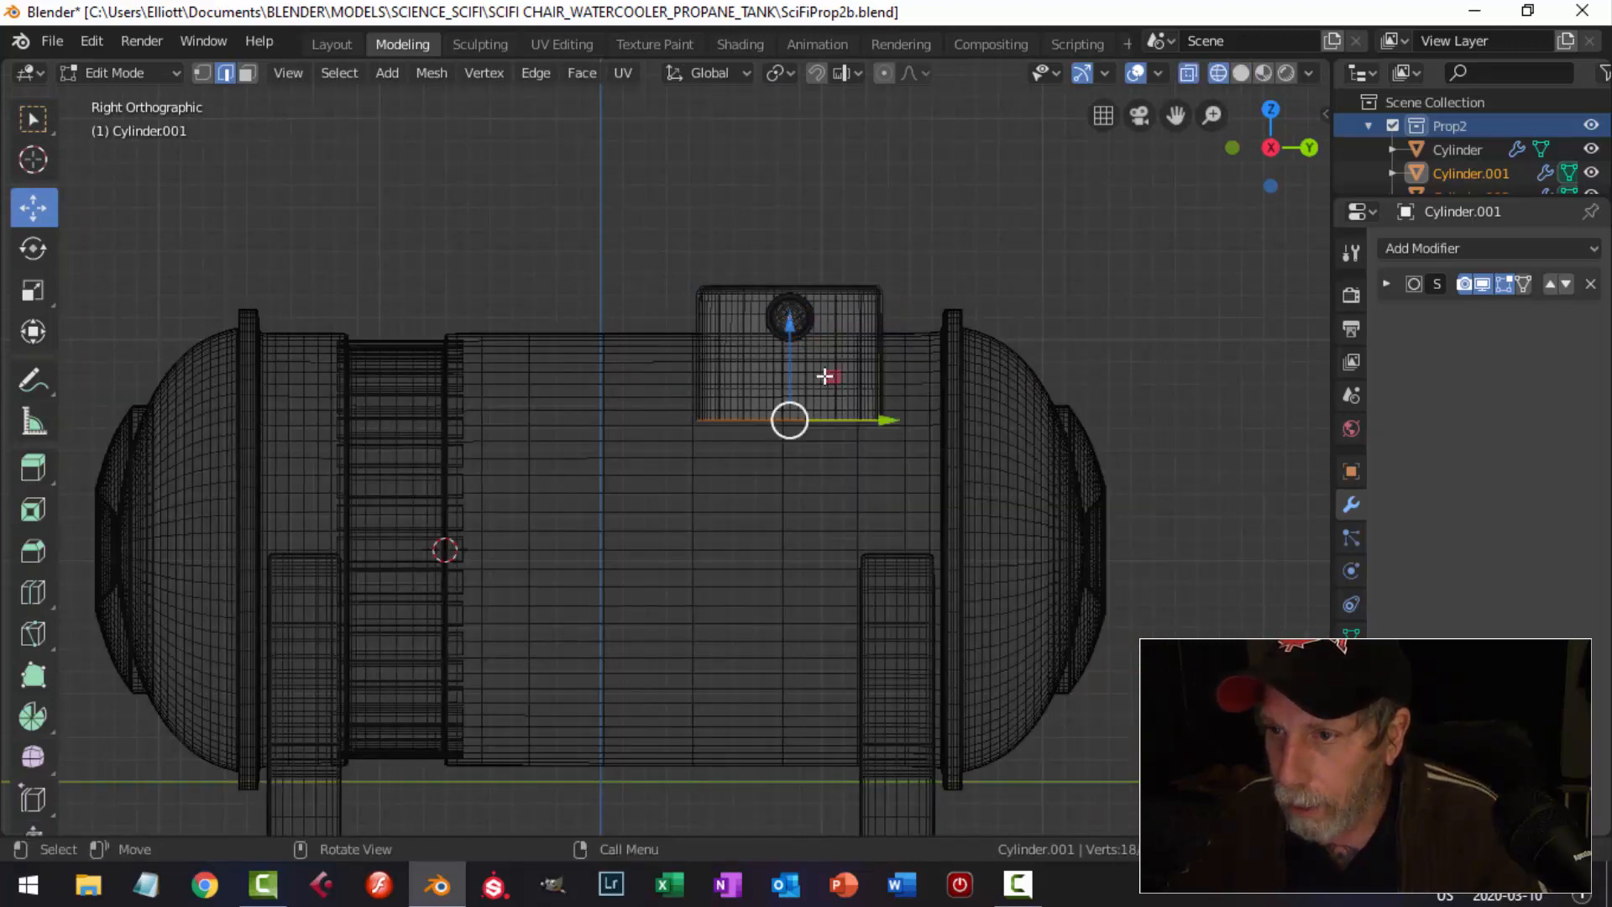
{"action": "left_click_drag", "start_coordinate": [787, 320], "coordinate": [806, 270]}
Try to delete the large cap's bottom edge loop.
{"action": "key", "text": "x"}
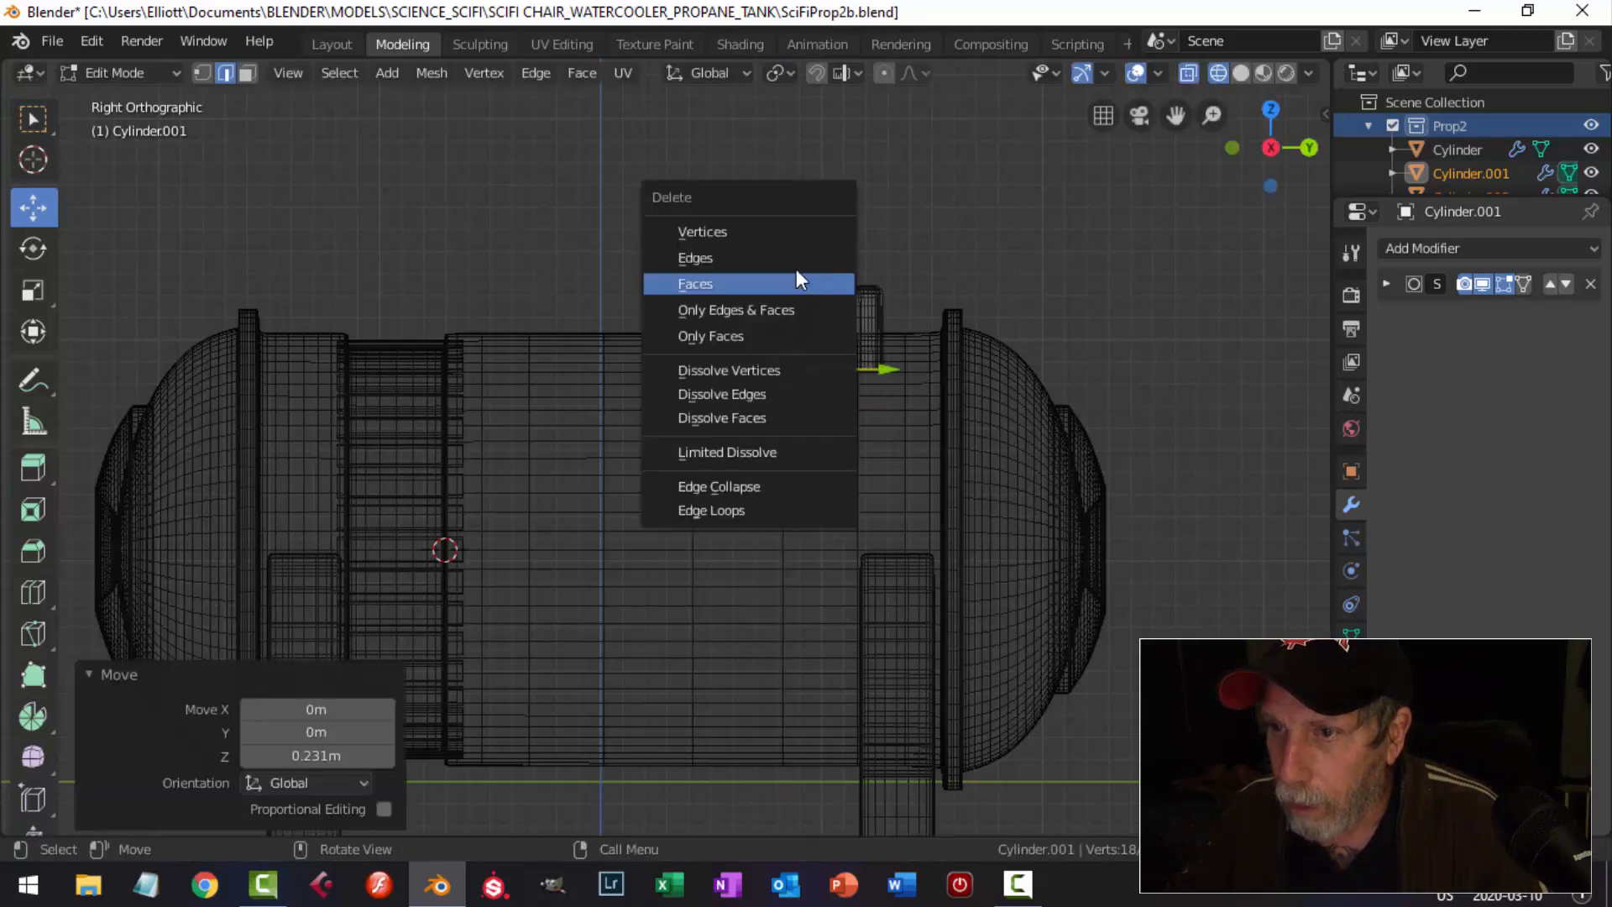
{"action": "left_click", "coordinate": [770, 232]}
{"action": "key", "text": "ctrl+l"}
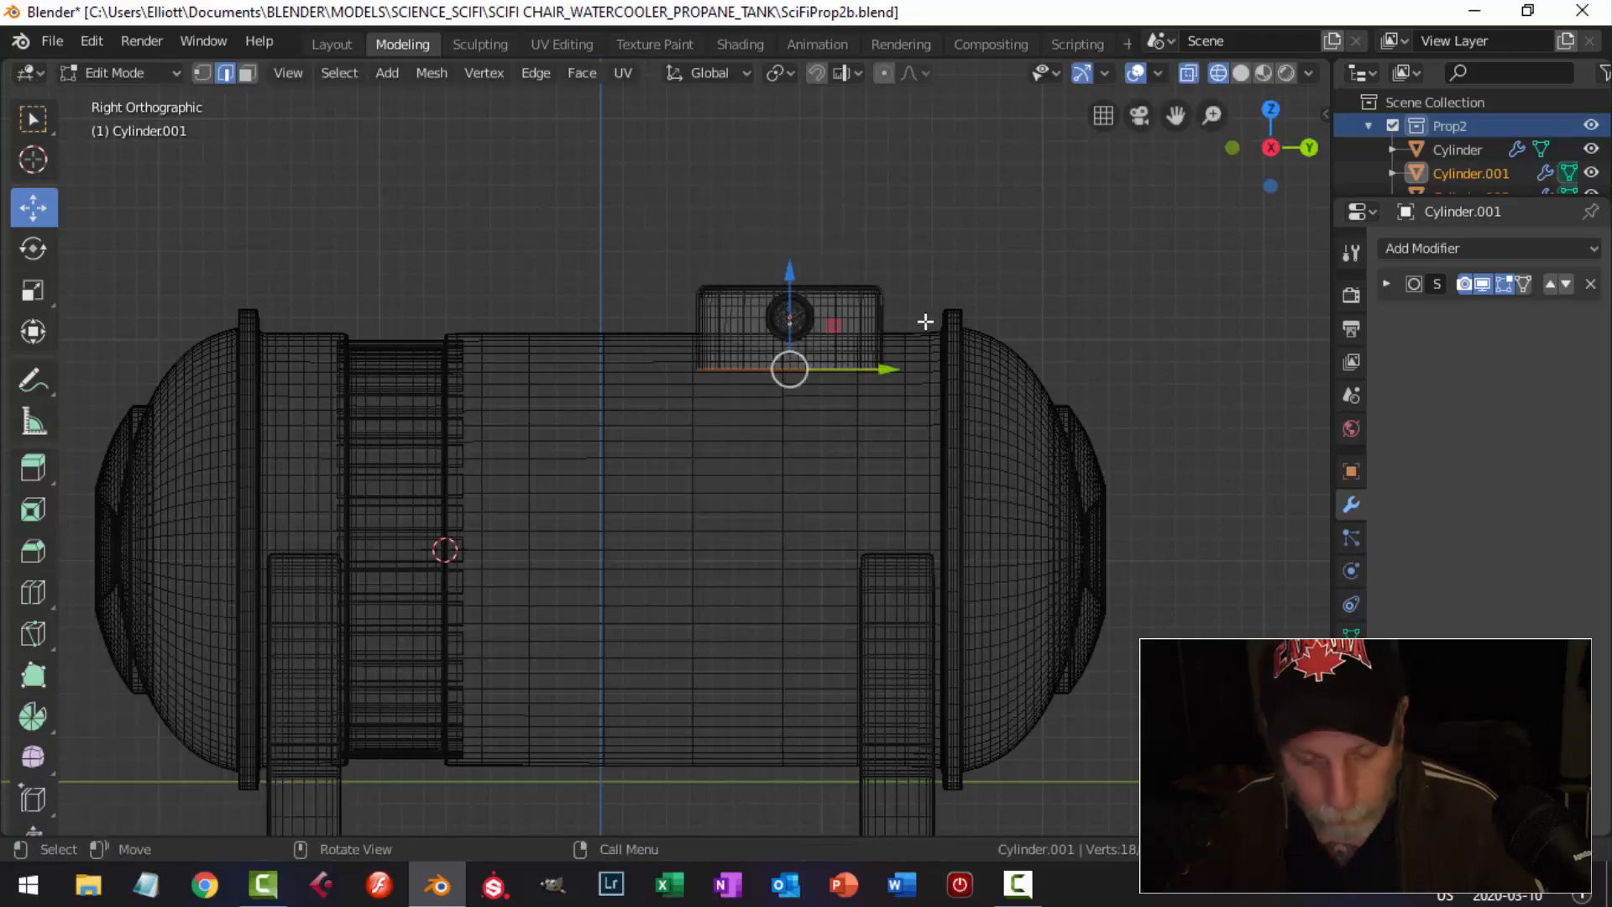
{"action": "key", "text": "x"}
{"action": "left_click", "coordinate": [845, 369]}
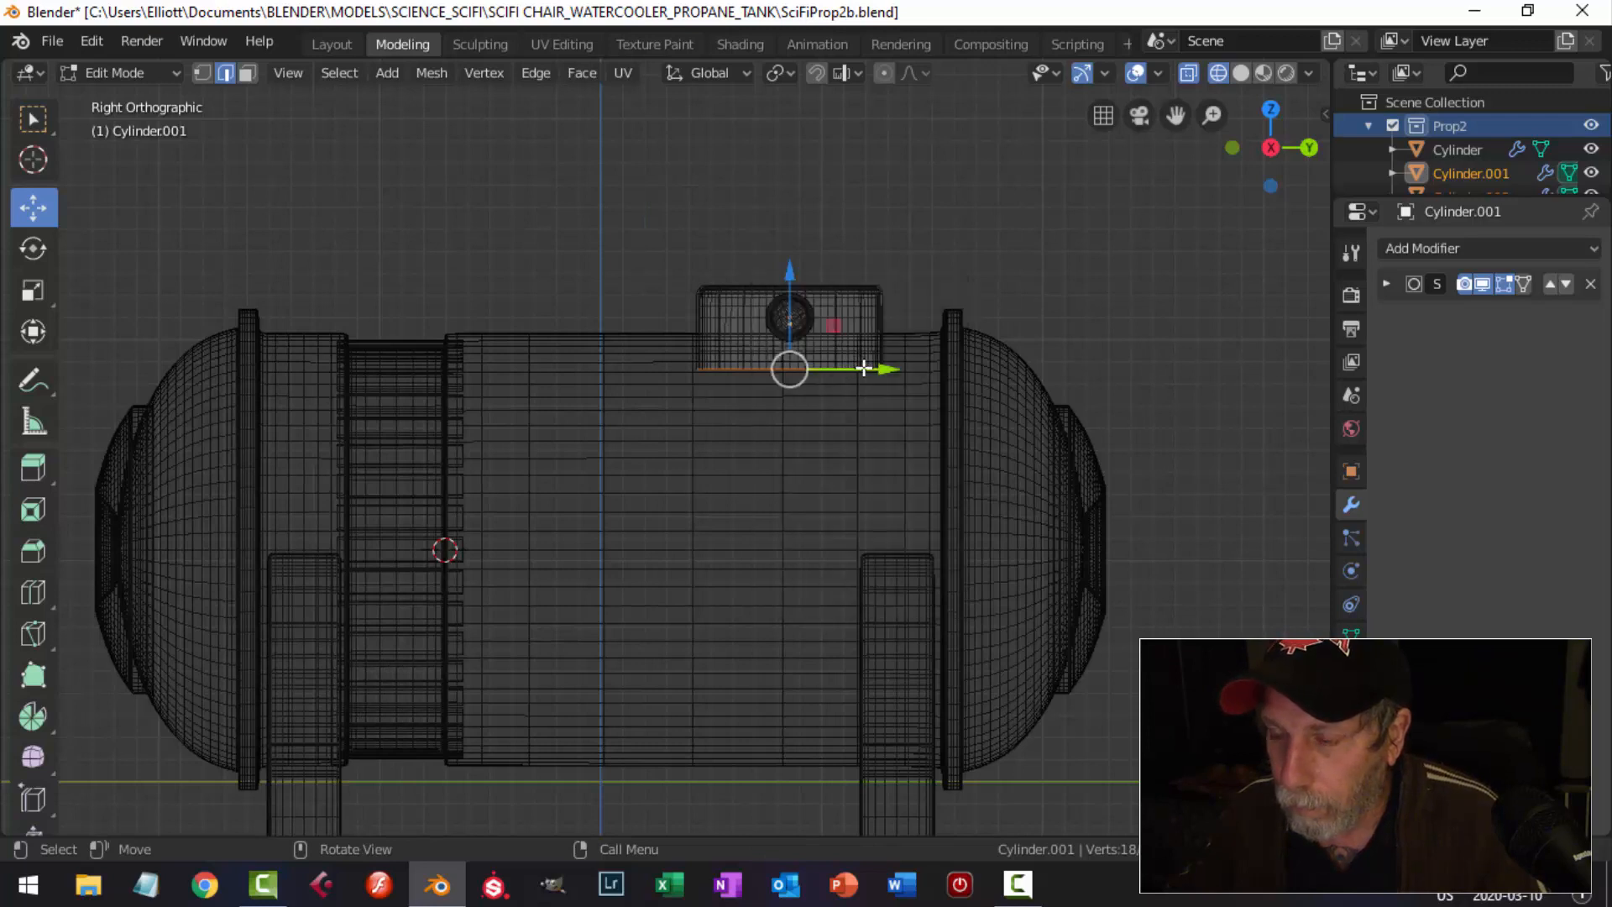
Raise the cap's bottom edge loop slightly more along Z, restore solid shading, leave mesh editing and save the file.
{"action": "left_click_drag", "start_coordinate": [789, 280], "coordinate": [803, 259]}
{"action": "left_click", "coordinate": [834, 266]}
{"action": "key", "text": "z"}
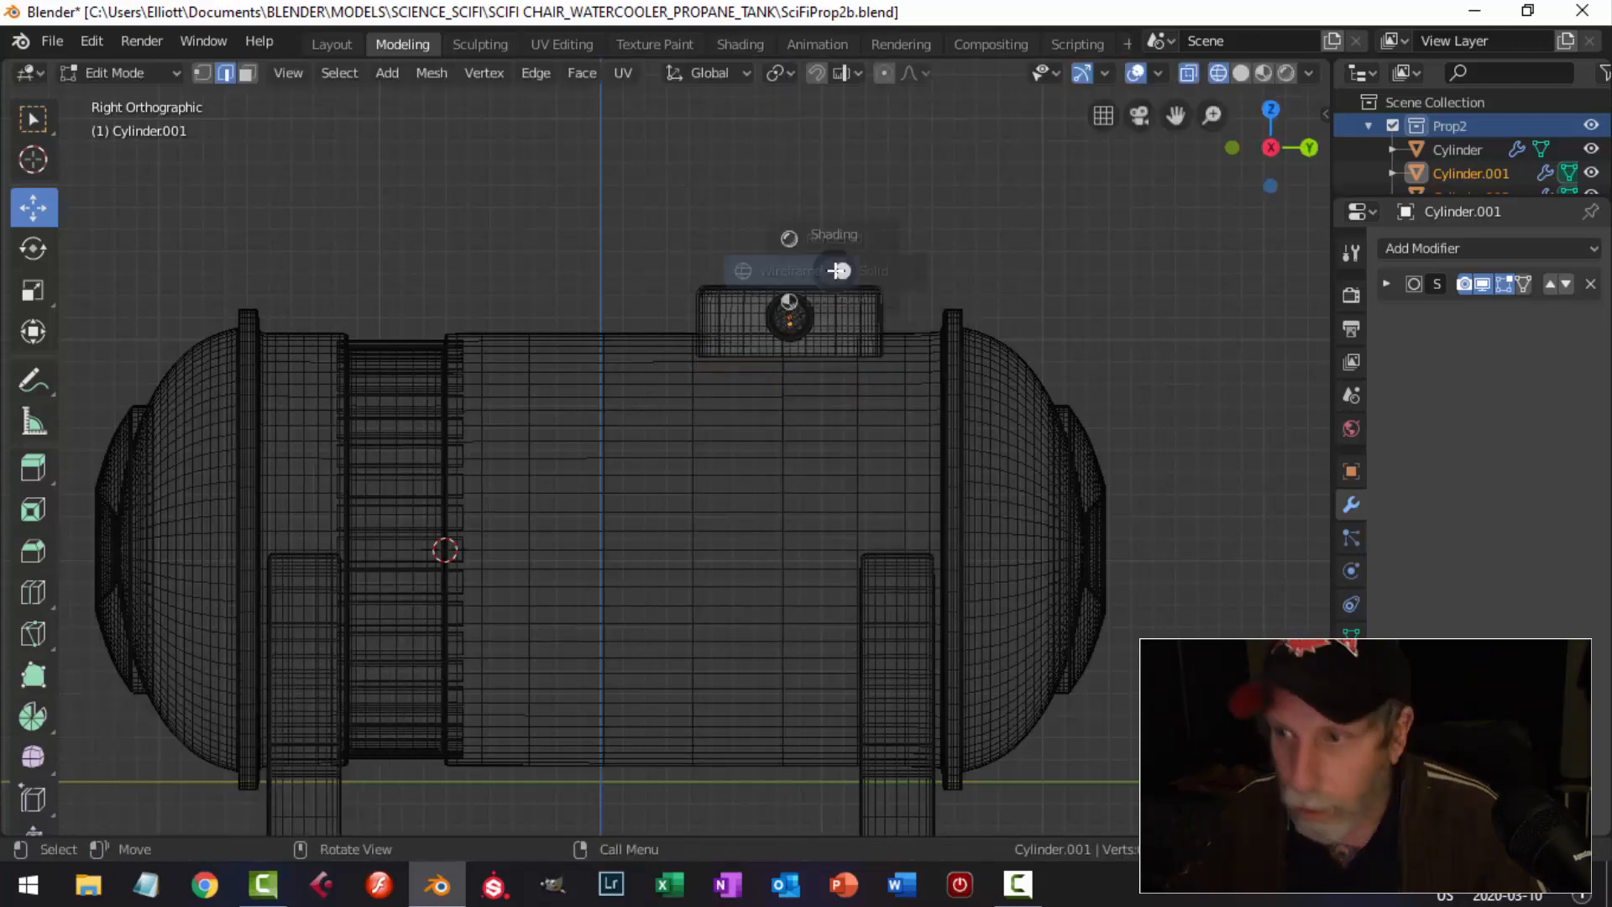
{"action": "left_click", "coordinate": [992, 282]}
{"action": "mouse_move", "coordinate": [844, 346]}
{"action": "middle_mouse_down"}
{"action": "mouse_move", "coordinate": [899, 439]}
{"action": "mouse_move", "coordinate": [993, 313]}
{"action": "mouse_move", "coordinate": [819, 394]}
{"action": "middle_mouse_up"}
{"action": "key", "text": "Tab"}
{"action": "key", "text": "alt+a"}
{"action": "scroll", "coordinate": [858, 349], "scroll_direction": "down", "scroll_amount": 4}
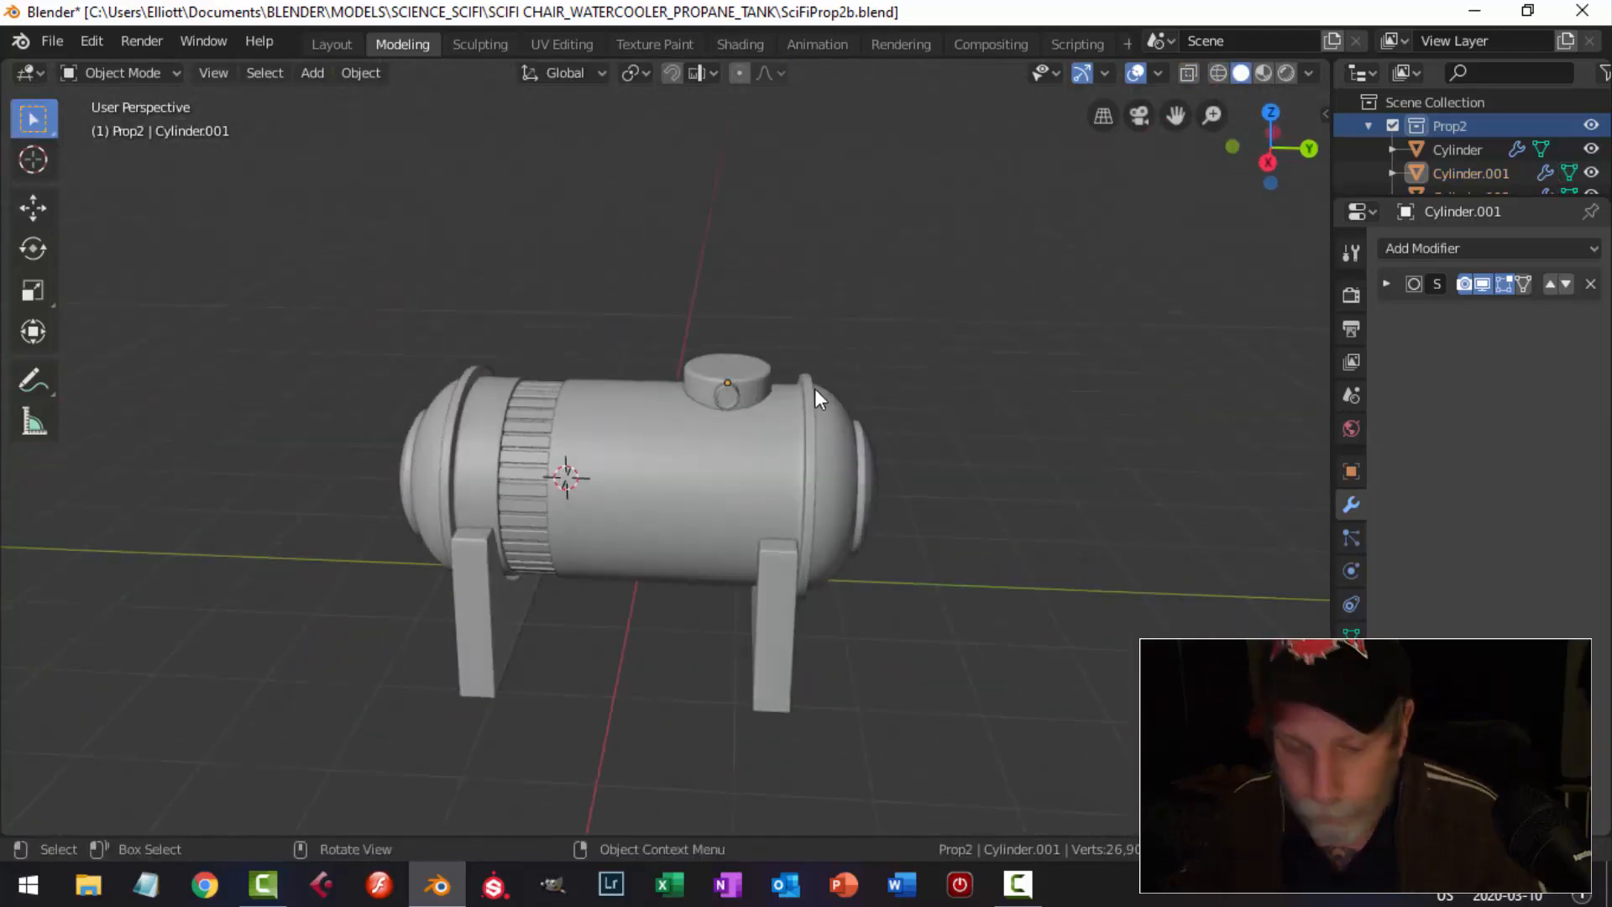
{"action": "key", "text": "ctrl+s"}
Nudge the entire mesh of the dished disc on the tank's end dome slightly, then leave mesh editing.
{"action": "middle_click_drag", "start_coordinate": [542, 441], "coordinate": [696, 384]}
{"action": "scroll", "coordinate": [702, 391], "scroll_direction": "up", "scroll_amount": 4}
{"action": "left_click", "coordinate": [728, 335]}
{"action": "key", "text": "alt+a"}
{"action": "scroll", "coordinate": [761, 386], "scroll_direction": "down", "scroll_amount": 2}
{"action": "left_click", "coordinate": [653, 401]}
{"action": "key", "text": "Tab"}
{"action": "scroll", "coordinate": [682, 409], "scroll_direction": "up", "scroll_amount": 3}
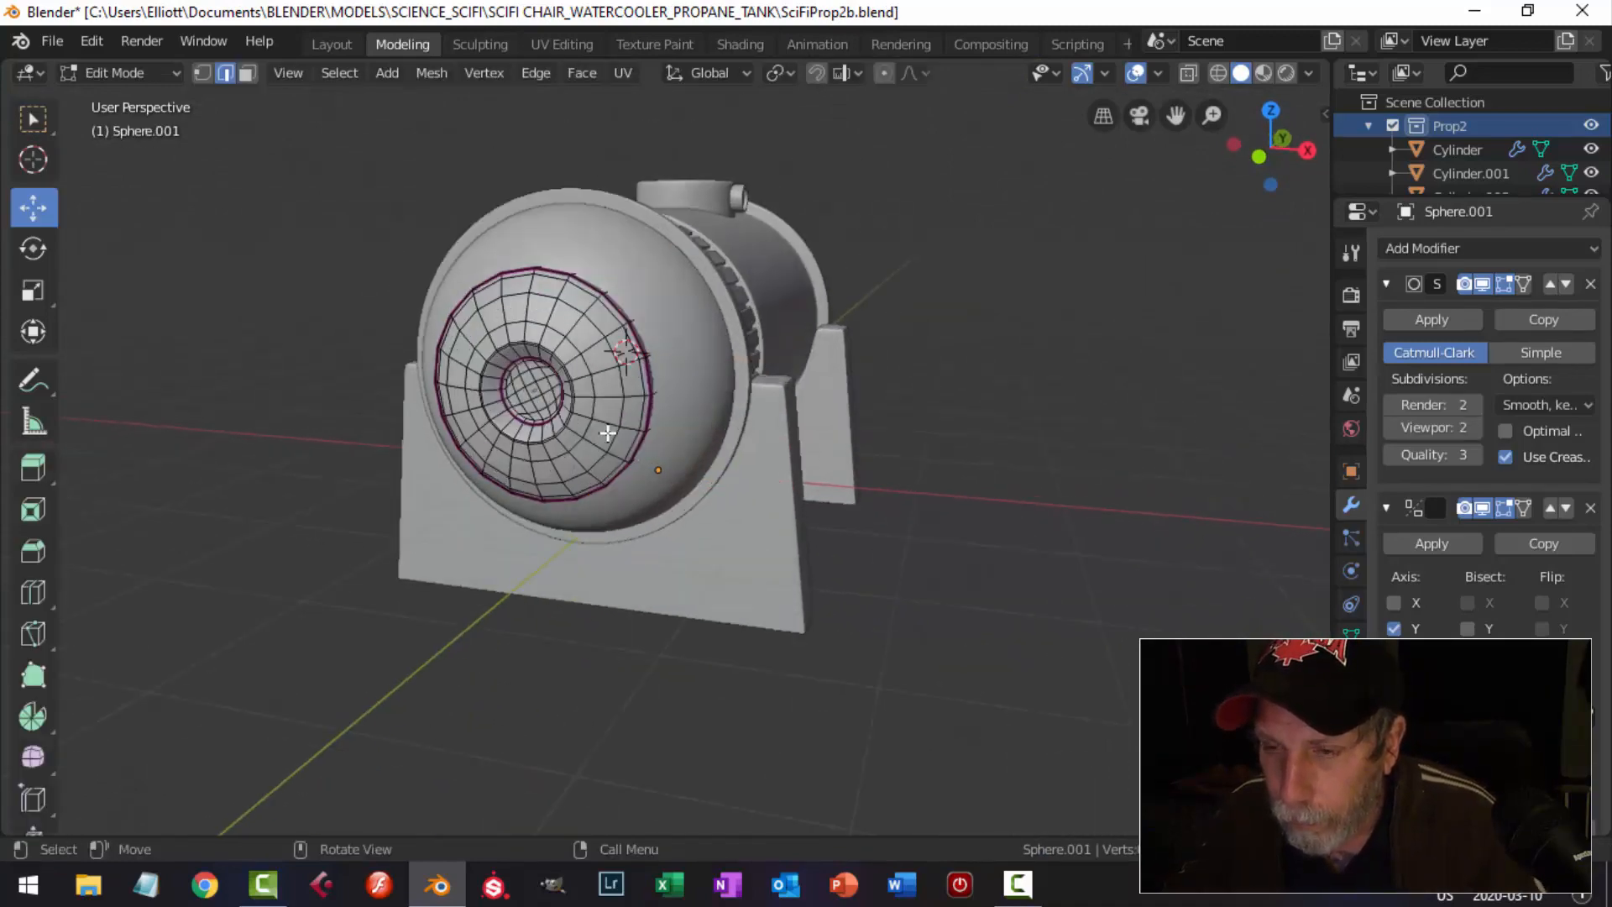
{"action": "scroll", "coordinate": [465, 380], "scroll_direction": "up", "scroll_amount": 2}
{"action": "key", "text": "a"}
{"action": "scroll", "coordinate": [538, 353], "scroll_direction": "down", "scroll_amount": 3}
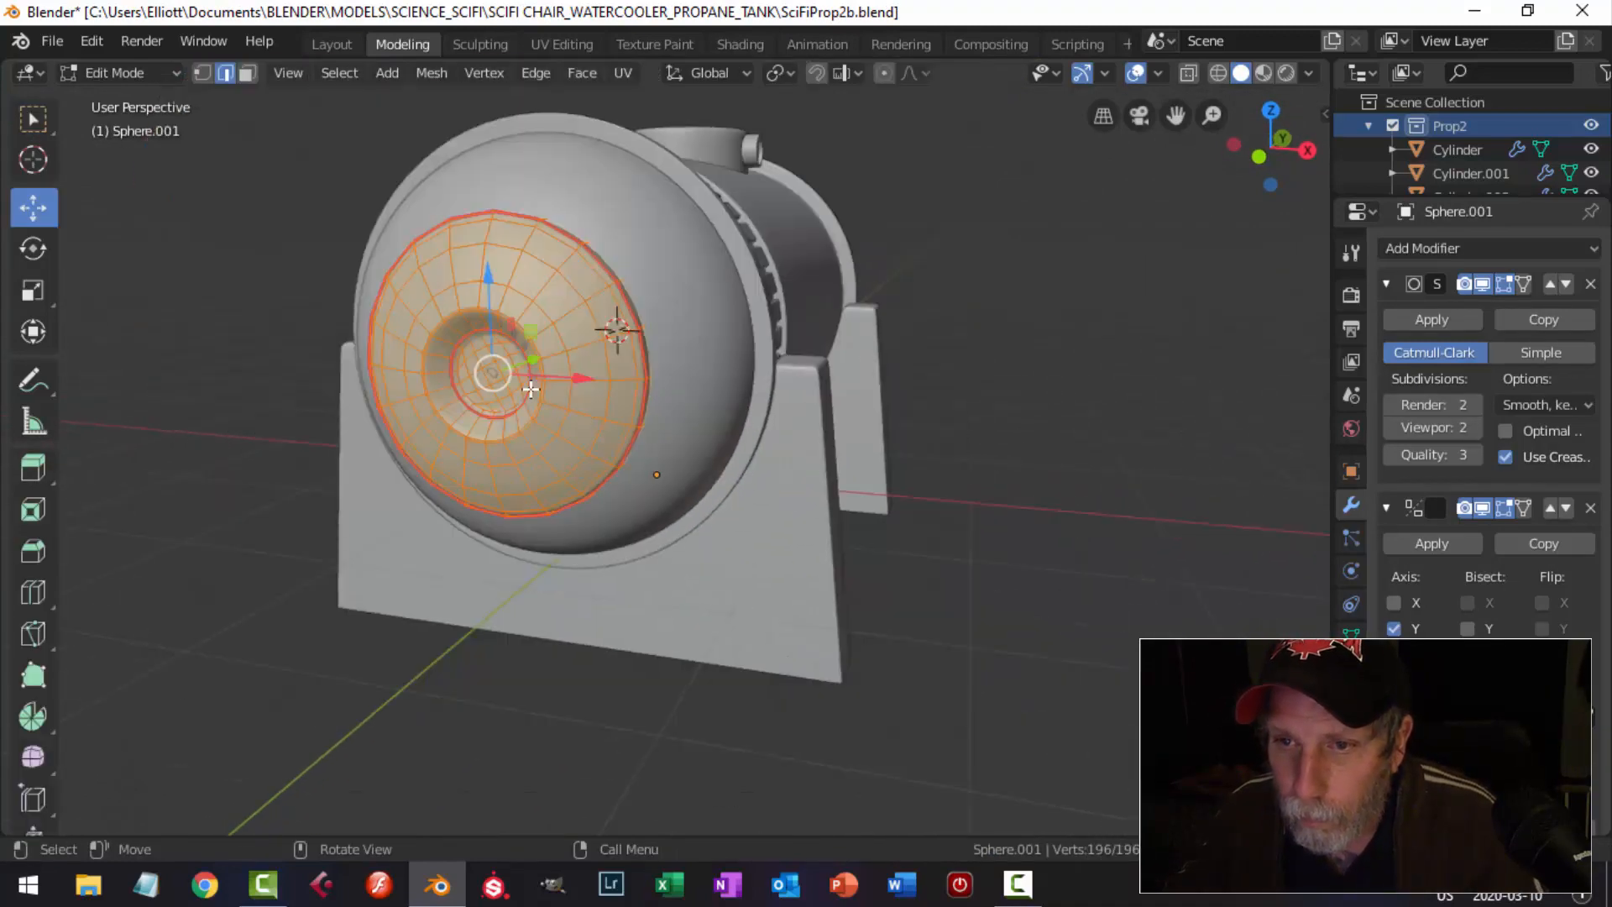
{"action": "middle_click_drag", "start_coordinate": [612, 324], "coordinate": [443, 395]}
{"action": "left_click_drag", "start_coordinate": [413, 375], "coordinate": [419, 372]}
{"action": "key", "text": "Tab"}
{"action": "key", "text": "alt+a"}
Edit the end dome's mesh, select the vertical edge loop over its top and switch to wireframe shading.
{"action": "middle_click_drag", "start_coordinate": [501, 400], "coordinate": [613, 453]}
{"action": "scroll", "coordinate": [550, 412], "scroll_direction": "down", "scroll_amount": 3}
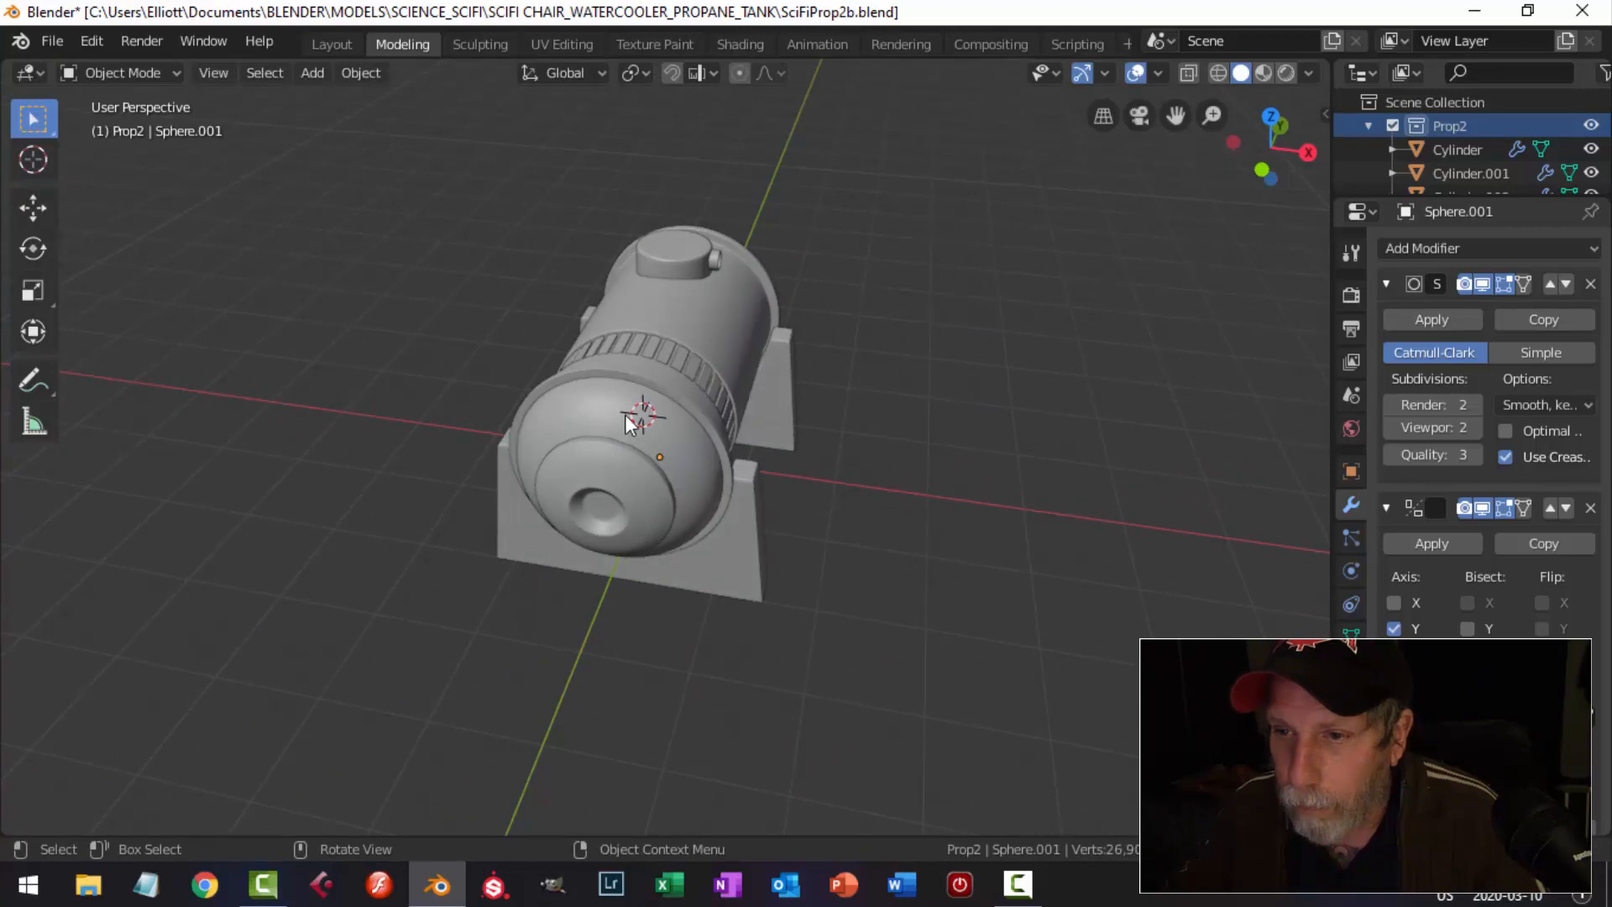
{"action": "left_click", "coordinate": [625, 415]}
{"action": "key", "text": "Tab"}
{"action": "scroll", "coordinate": [603, 443], "scroll_direction": "up", "scroll_amount": 2}
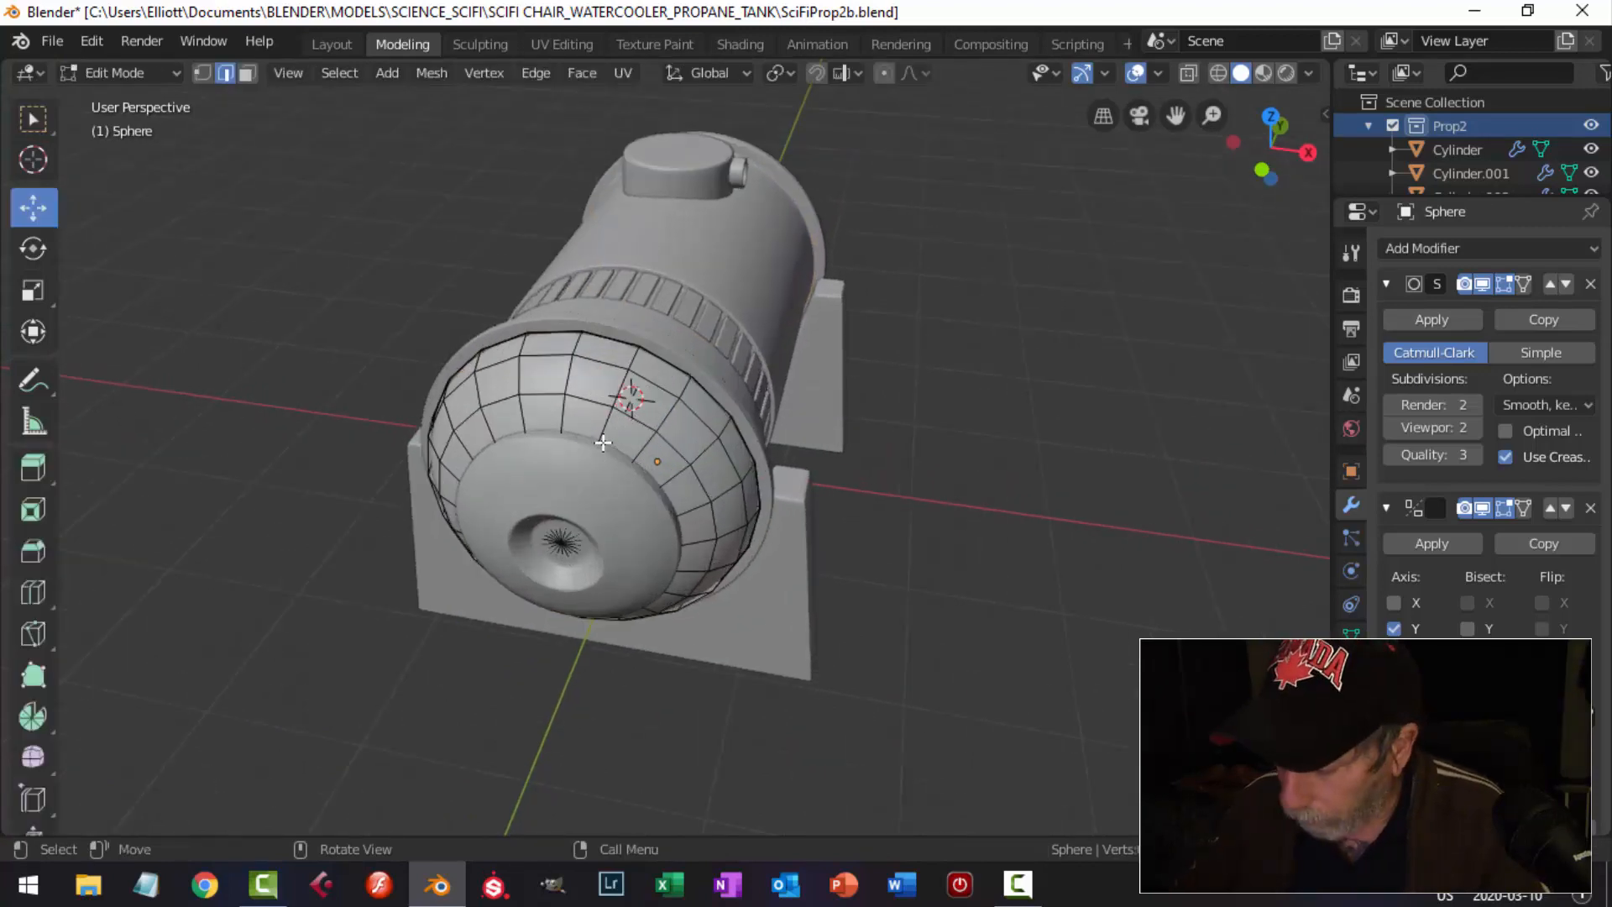
{"action": "key", "text": "KP_1"}
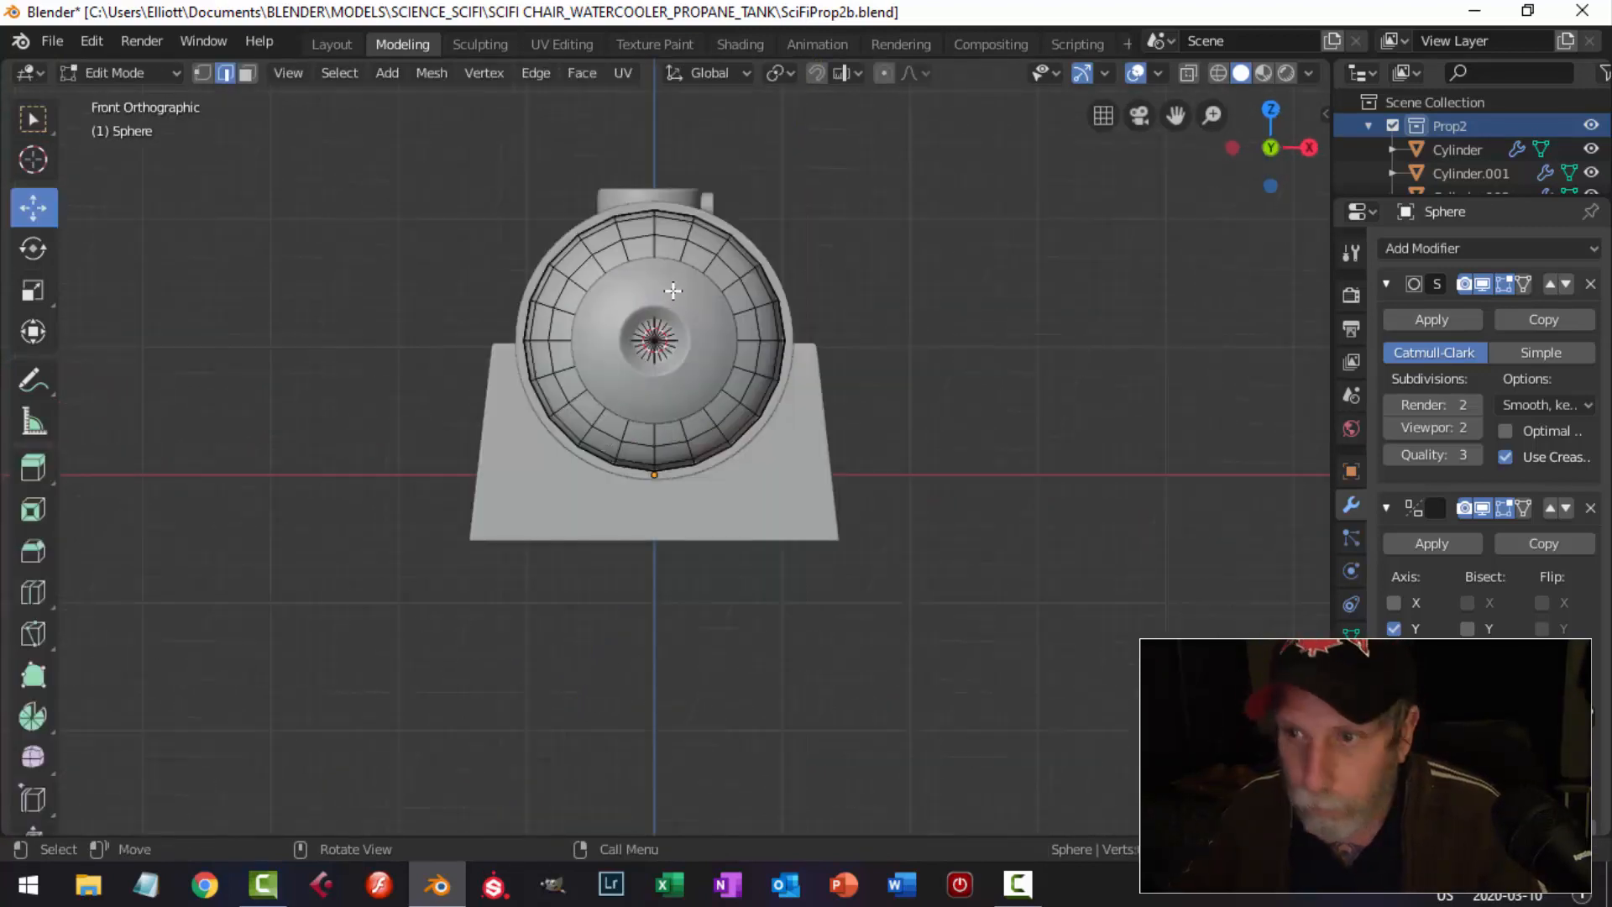
{"action": "left_click", "coordinate": [653, 228]}
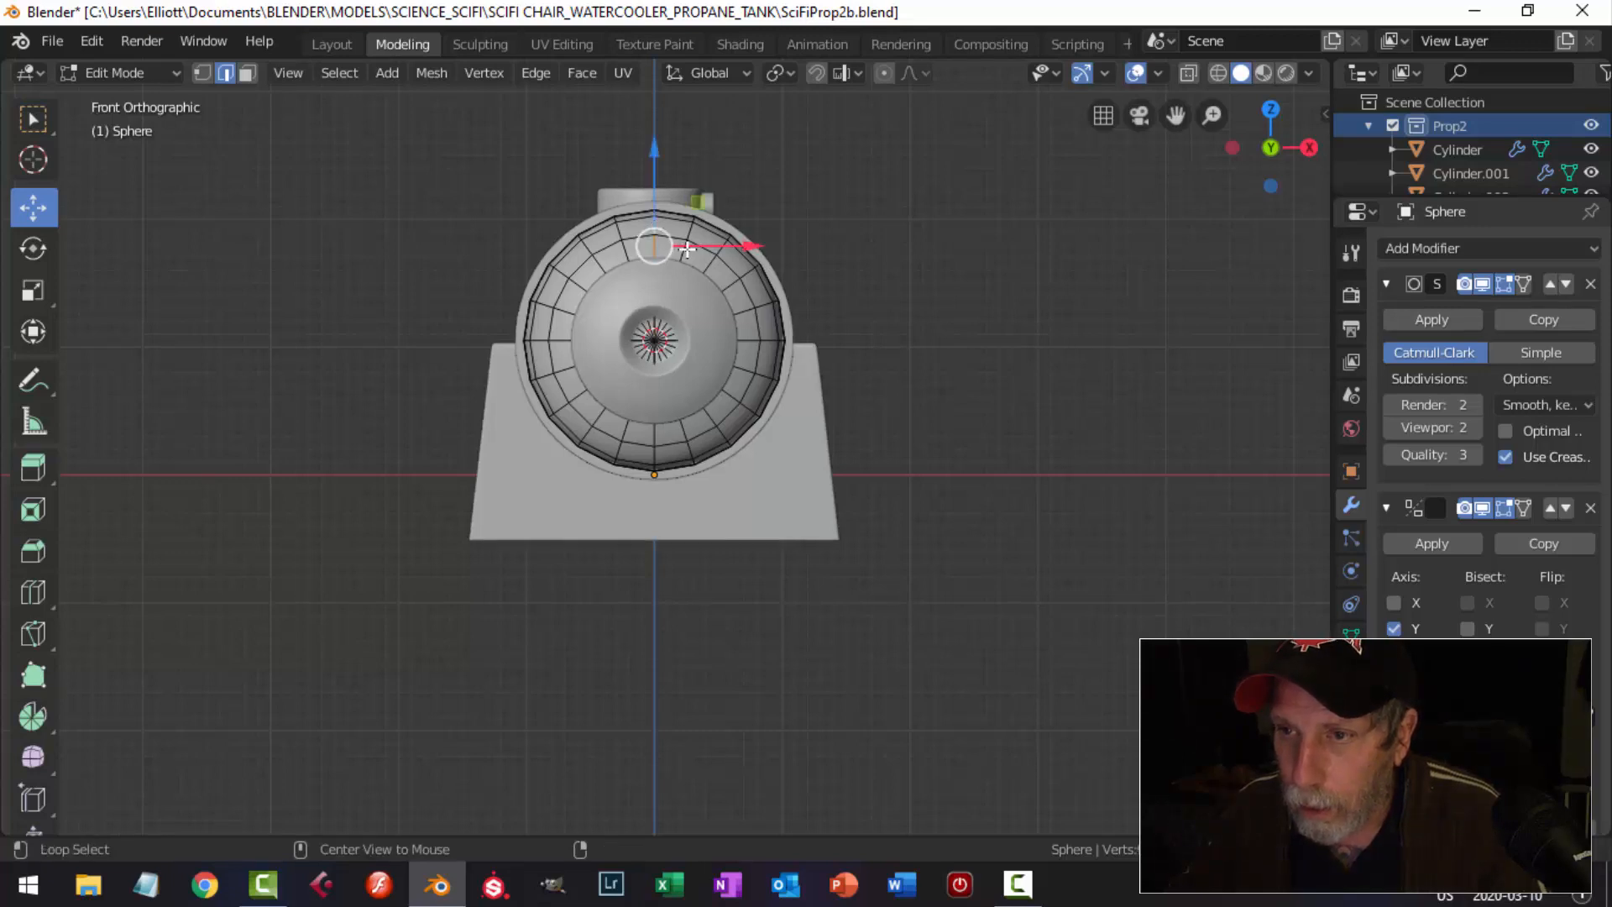
{"action": "middle_click_drag", "start_coordinate": [789, 305], "coordinate": [728, 370]}
{"action": "key", "text": "z"}
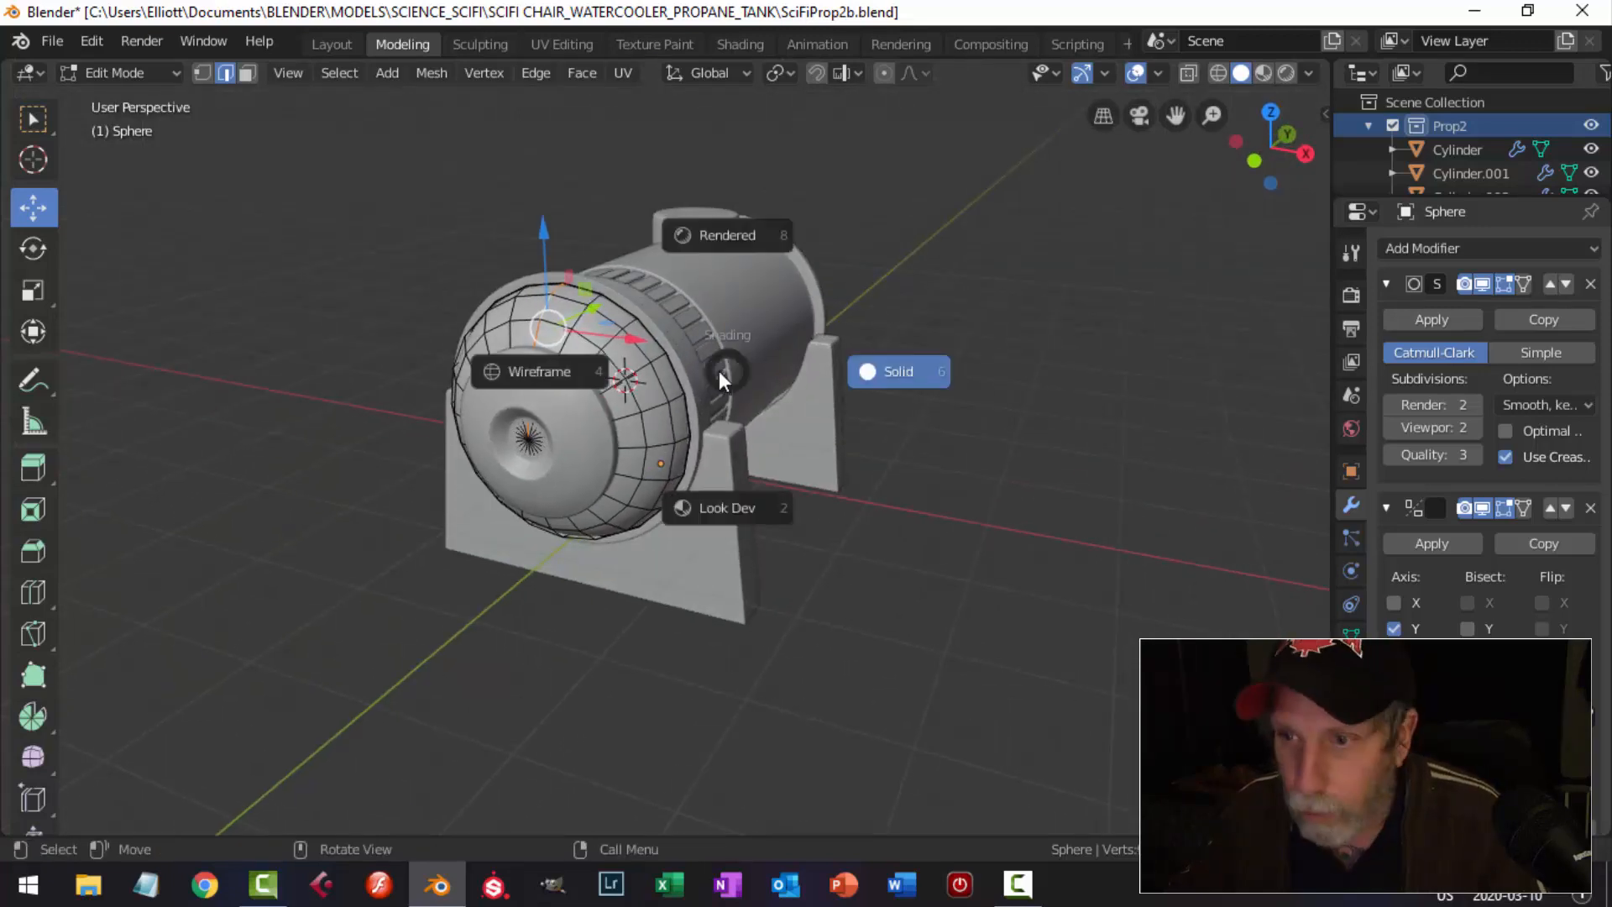
{"action": "left_click", "coordinate": [509, 374]}
Undo the last selection change on the end dome and leave its mesh editing.
{"action": "mouse_move", "coordinate": [629, 385]}
{"action": "middle_mouse_down"}
{"action": "mouse_move", "coordinate": [724, 383]}
{"action": "mouse_move", "coordinate": [590, 395]}
{"action": "mouse_move", "coordinate": [932, 298]}
{"action": "middle_mouse_up"}
{"action": "scroll", "coordinate": [724, 382], "scroll_direction": "up", "scroll_amount": 4}
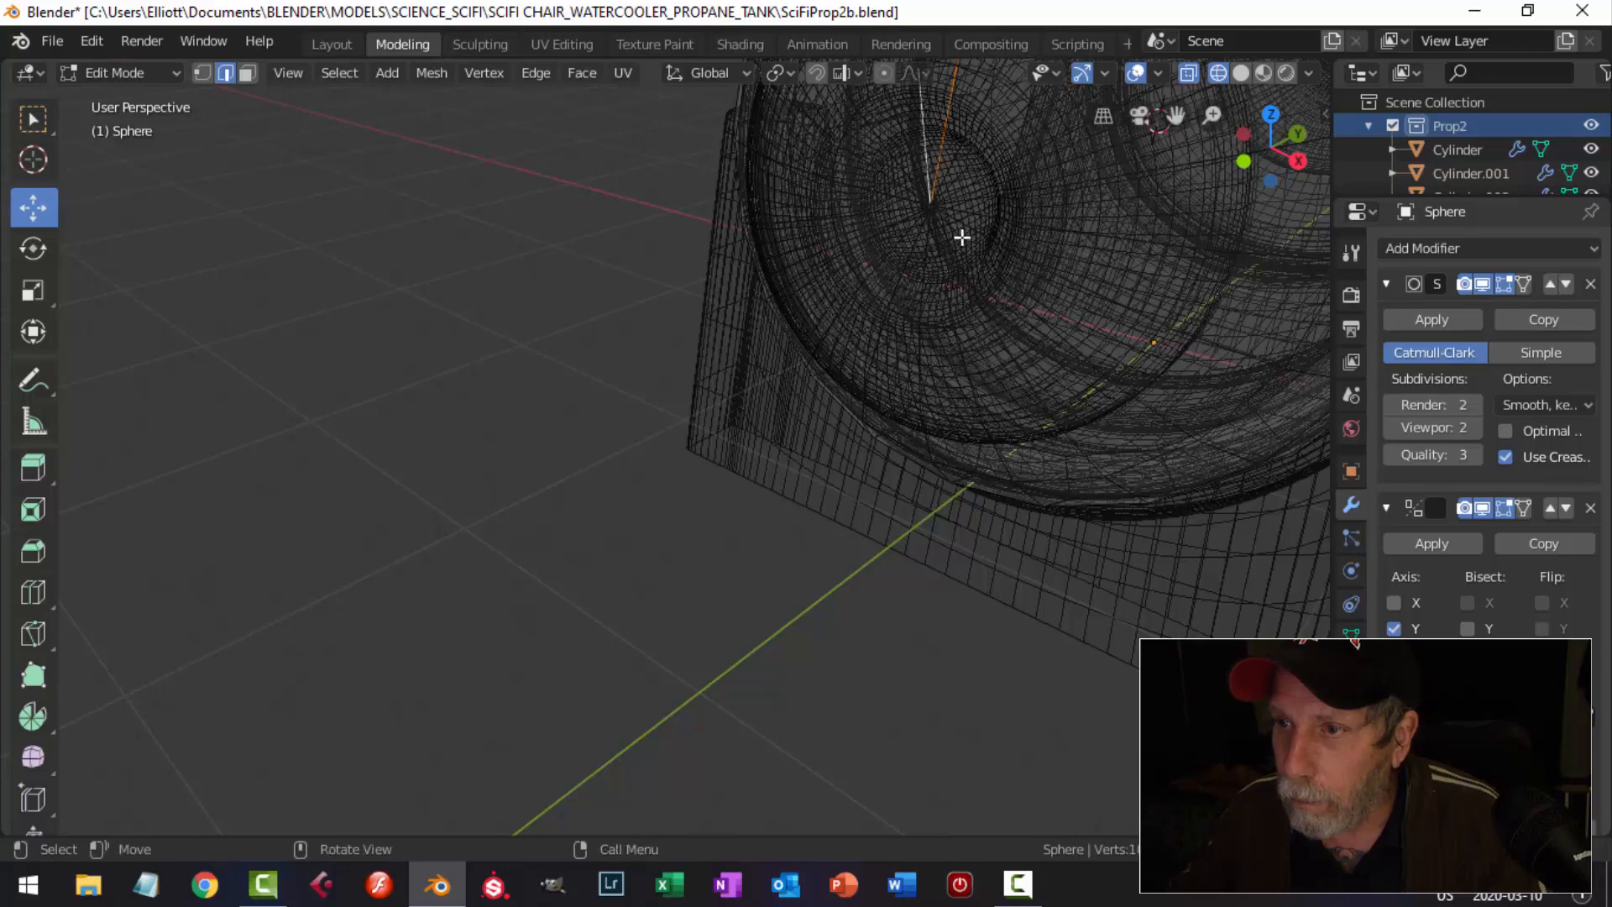
{"action": "key", "text": "ctrl+z"}
{"action": "scroll", "coordinate": [962, 237], "scroll_direction": "down", "scroll_amount": 4}
{"action": "middle_click_drag", "start_coordinate": [943, 277], "coordinate": [936, 278]}
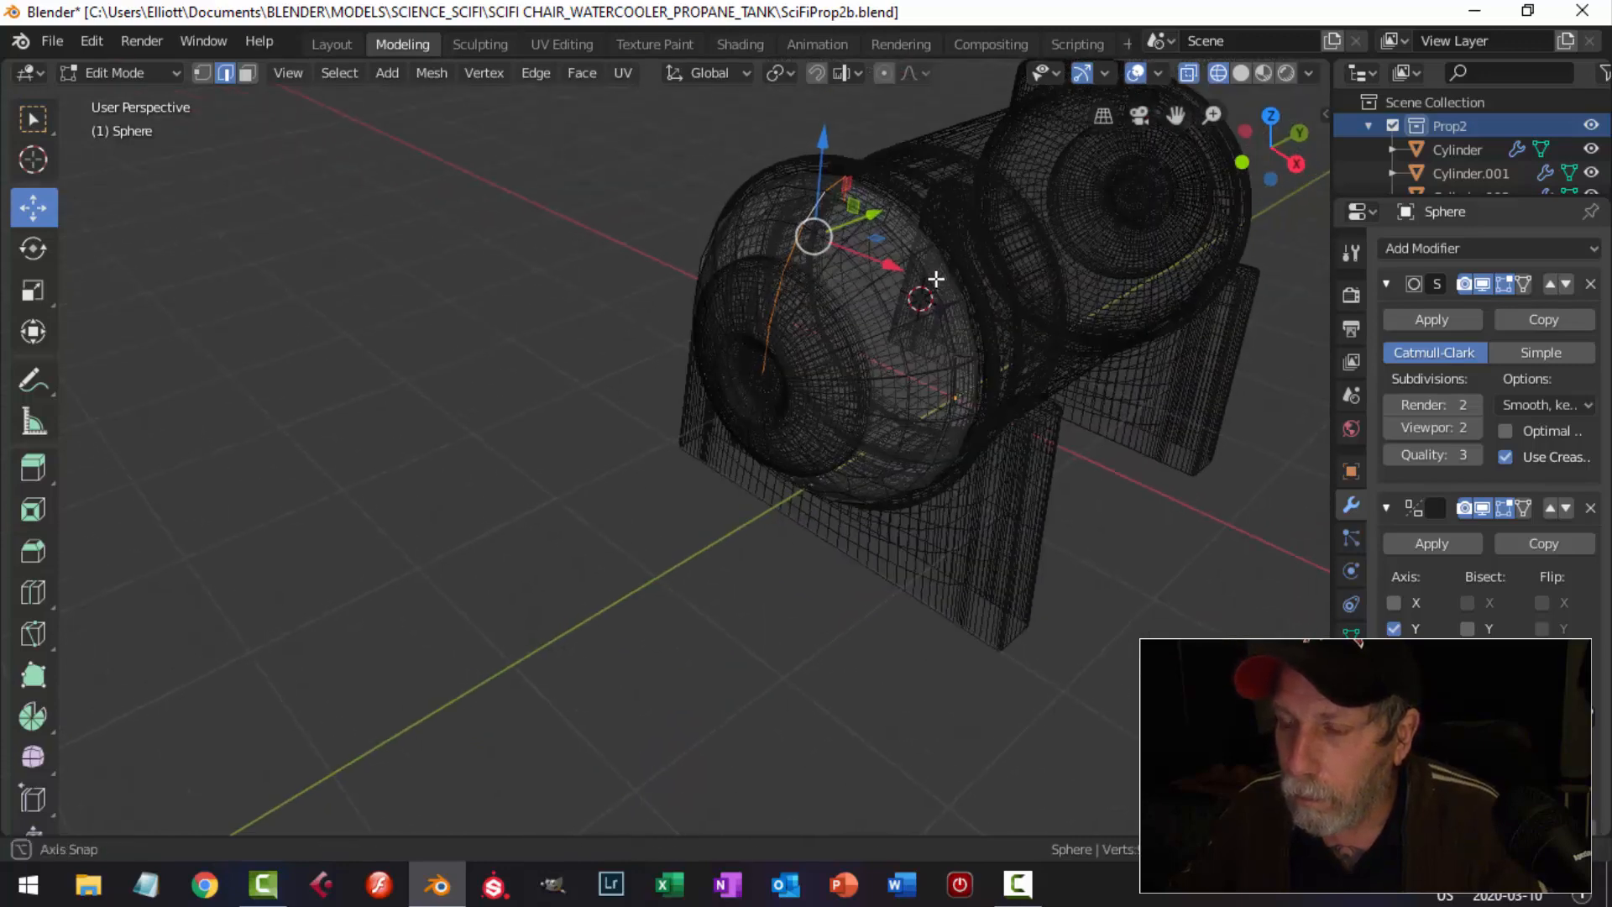
{"action": "key", "text": "Tab"}
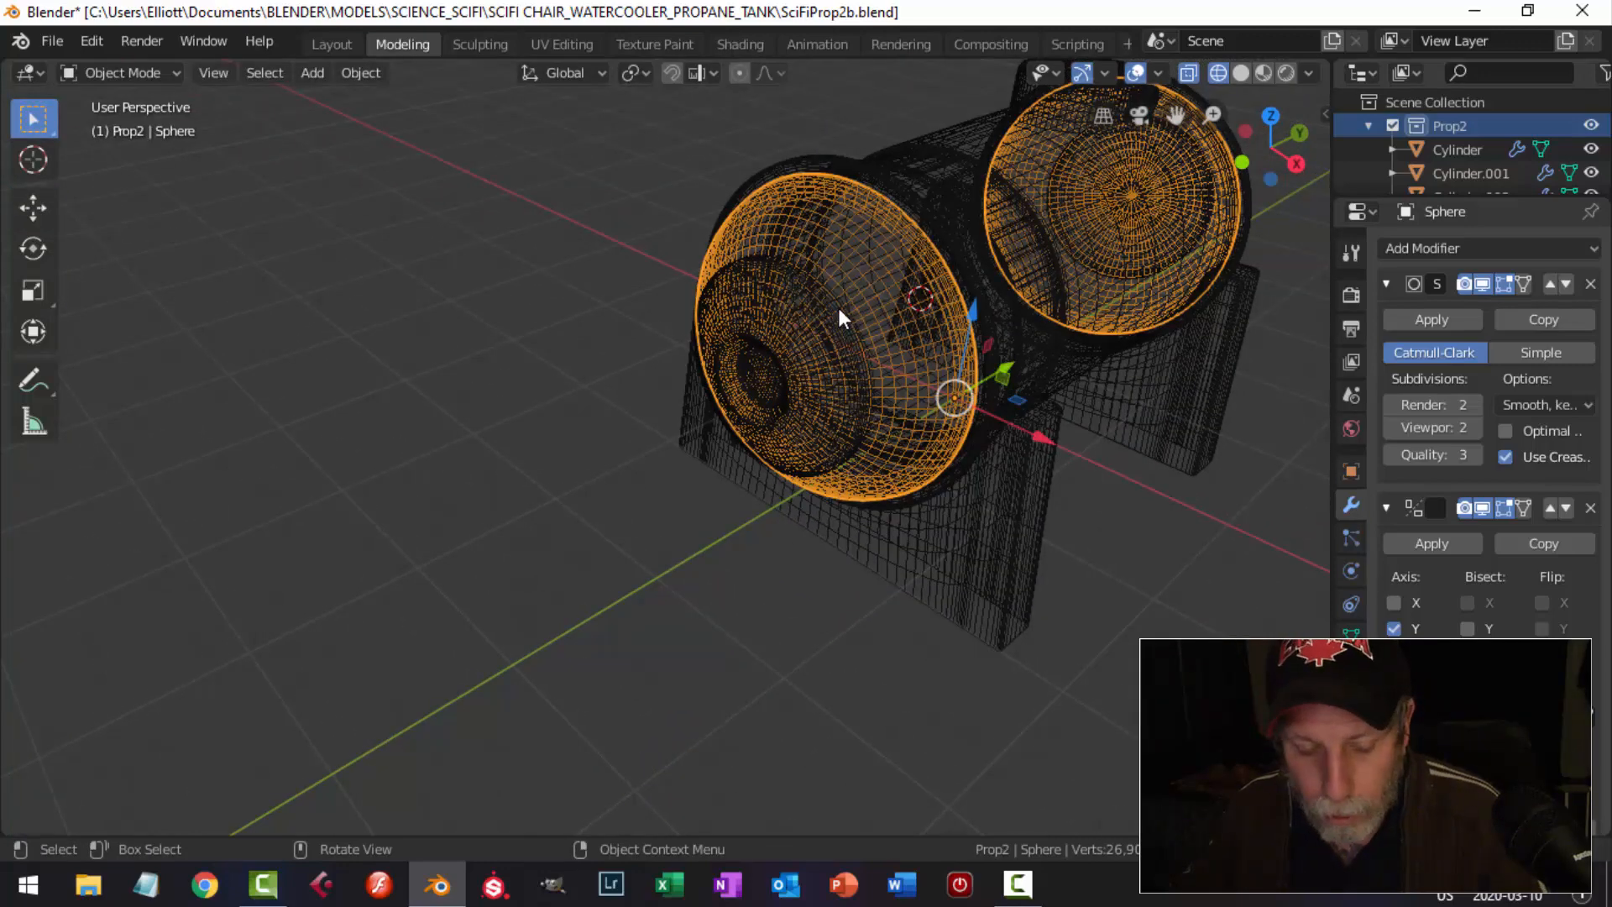
Restore solid shading, hide the dished disc on the end dome and edit the dome's mesh.
{"action": "key", "text": "z"}
{"action": "left_click", "coordinate": [977, 314]}
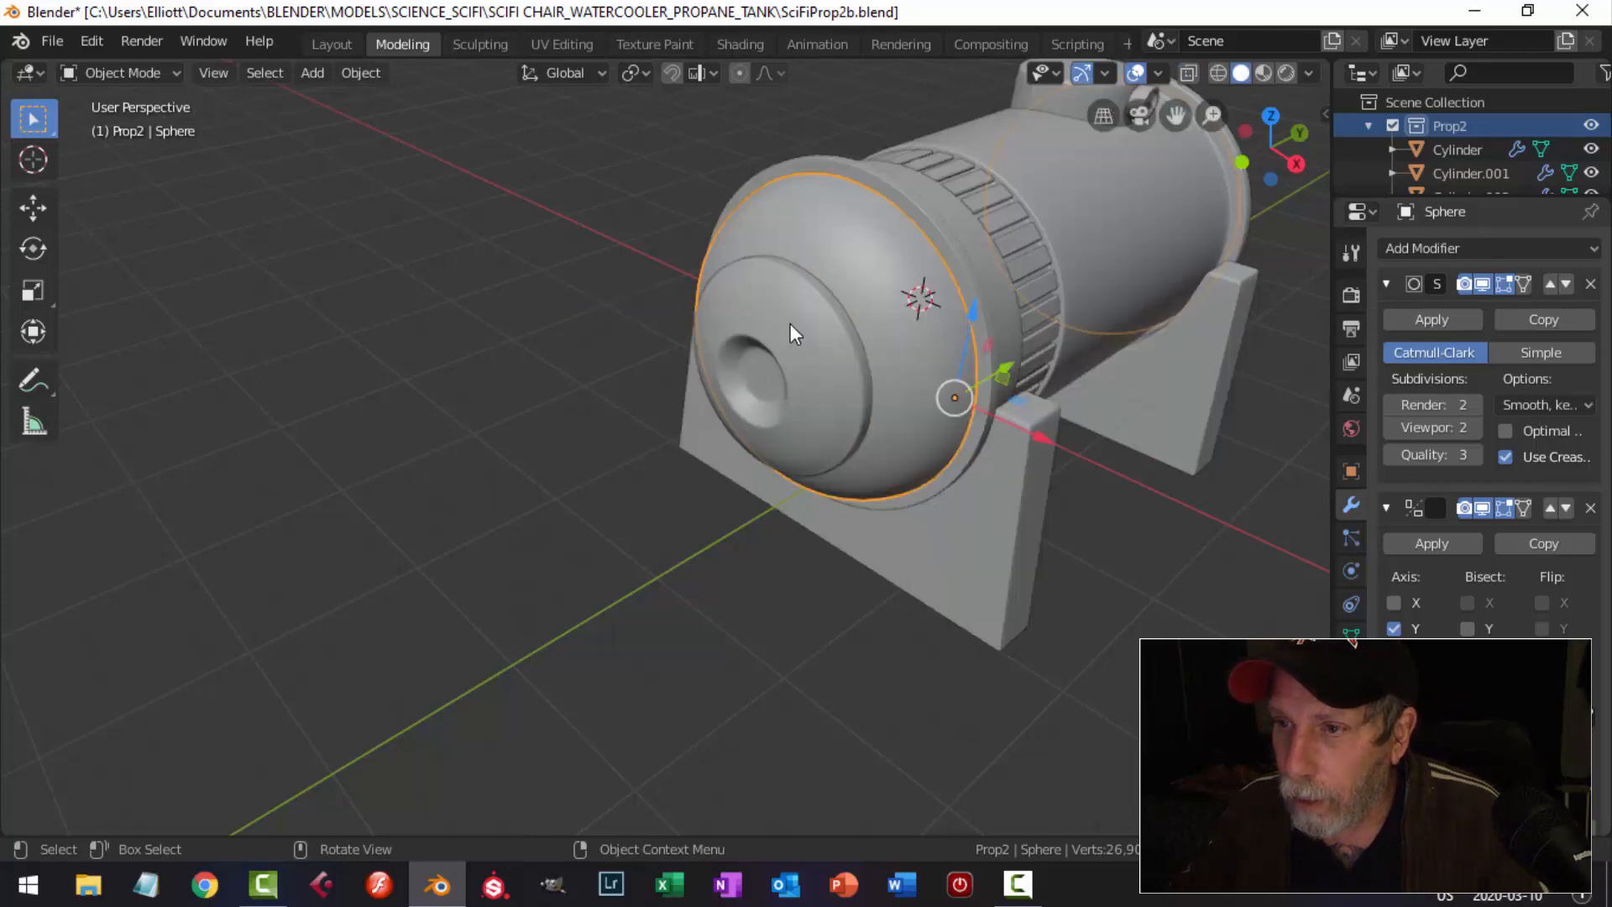
{"action": "left_click", "coordinate": [825, 321]}
{"action": "key", "text": "h"}
{"action": "left_click", "coordinate": [844, 260]}
{"action": "key", "text": "Tab"}
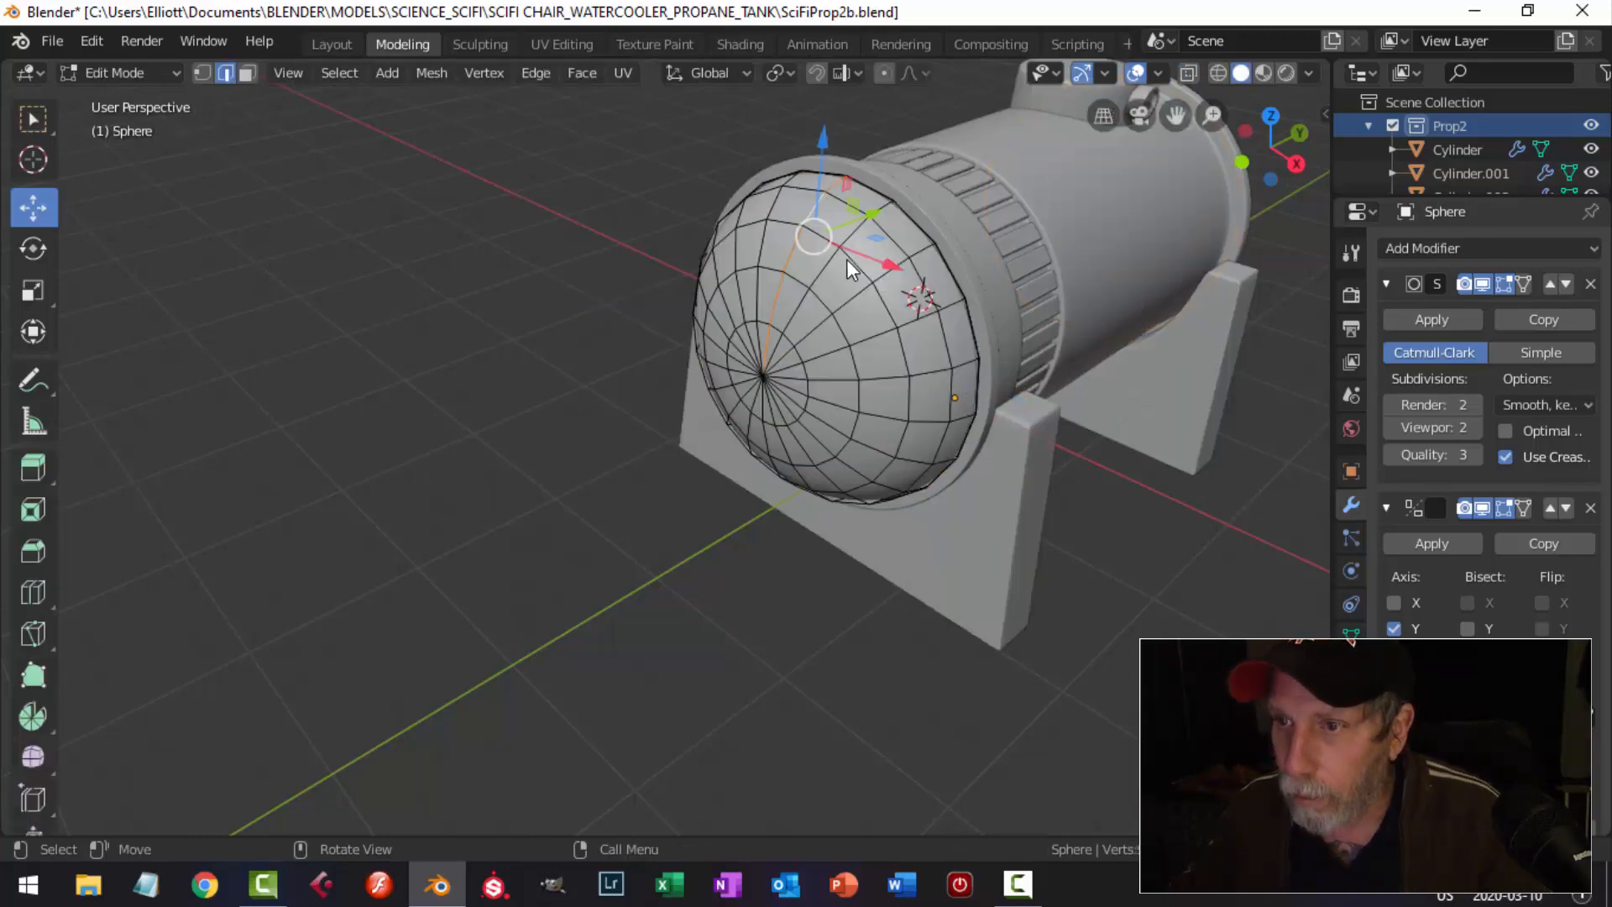
Duplicate the selected edge line over the dome's top in place and separate it into its own object.
{"action": "scroll", "coordinate": [779, 407], "scroll_direction": "up", "scroll_amount": 4}
{"action": "middle_click_drag", "start_coordinate": [823, 374], "coordinate": [867, 370], "text": "shift"}
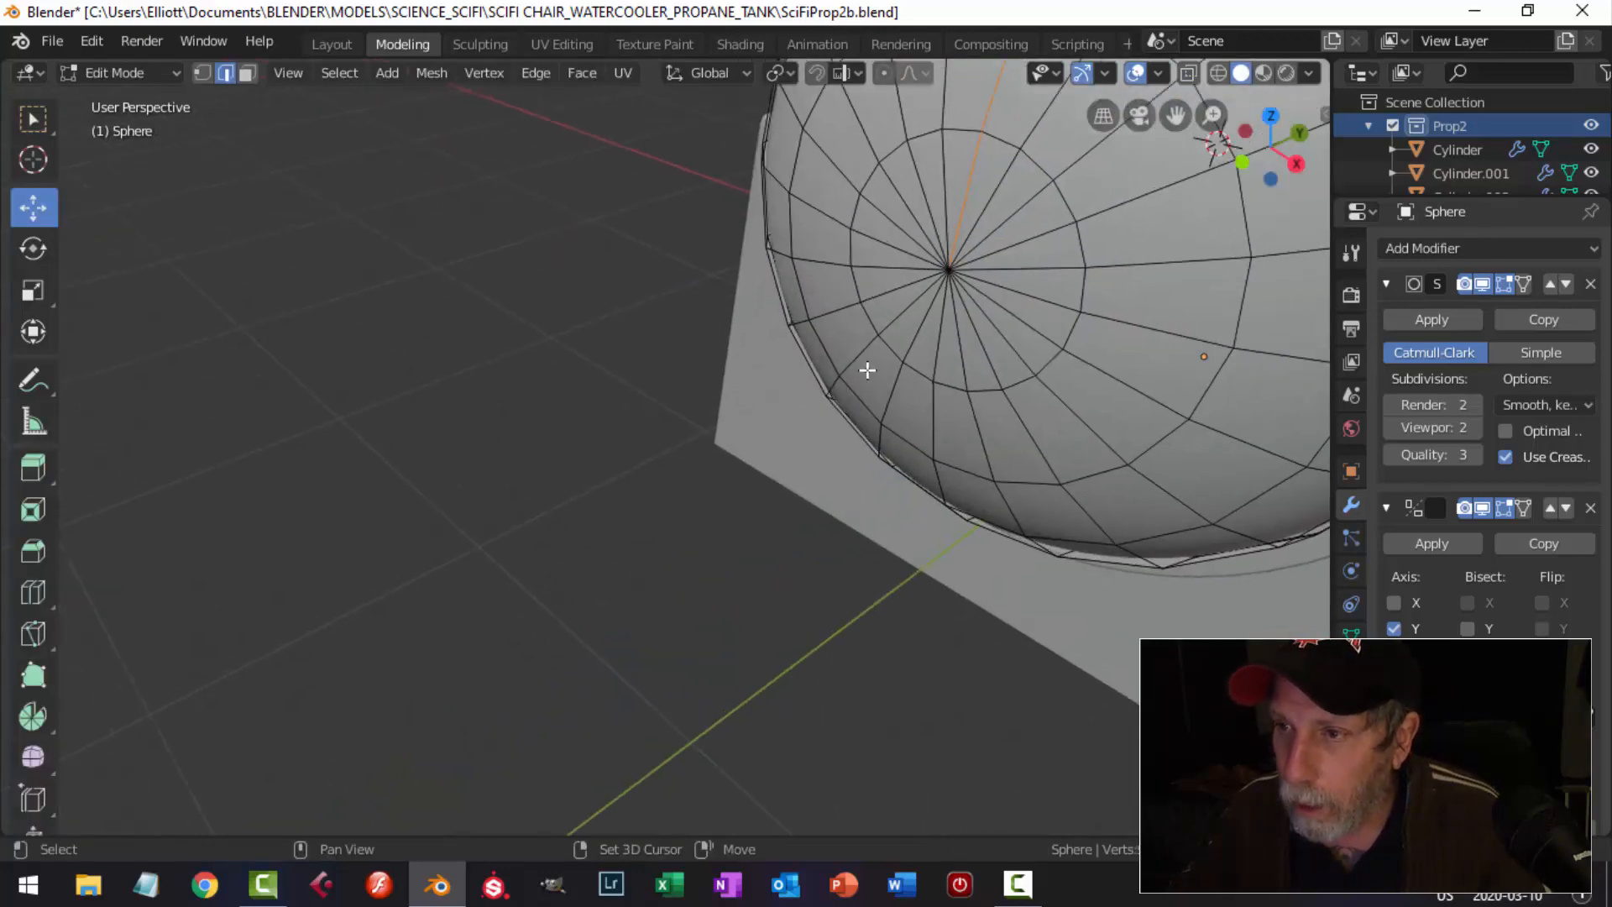
{"action": "scroll", "coordinate": [966, 201], "scroll_direction": "down", "scroll_amount": 5}
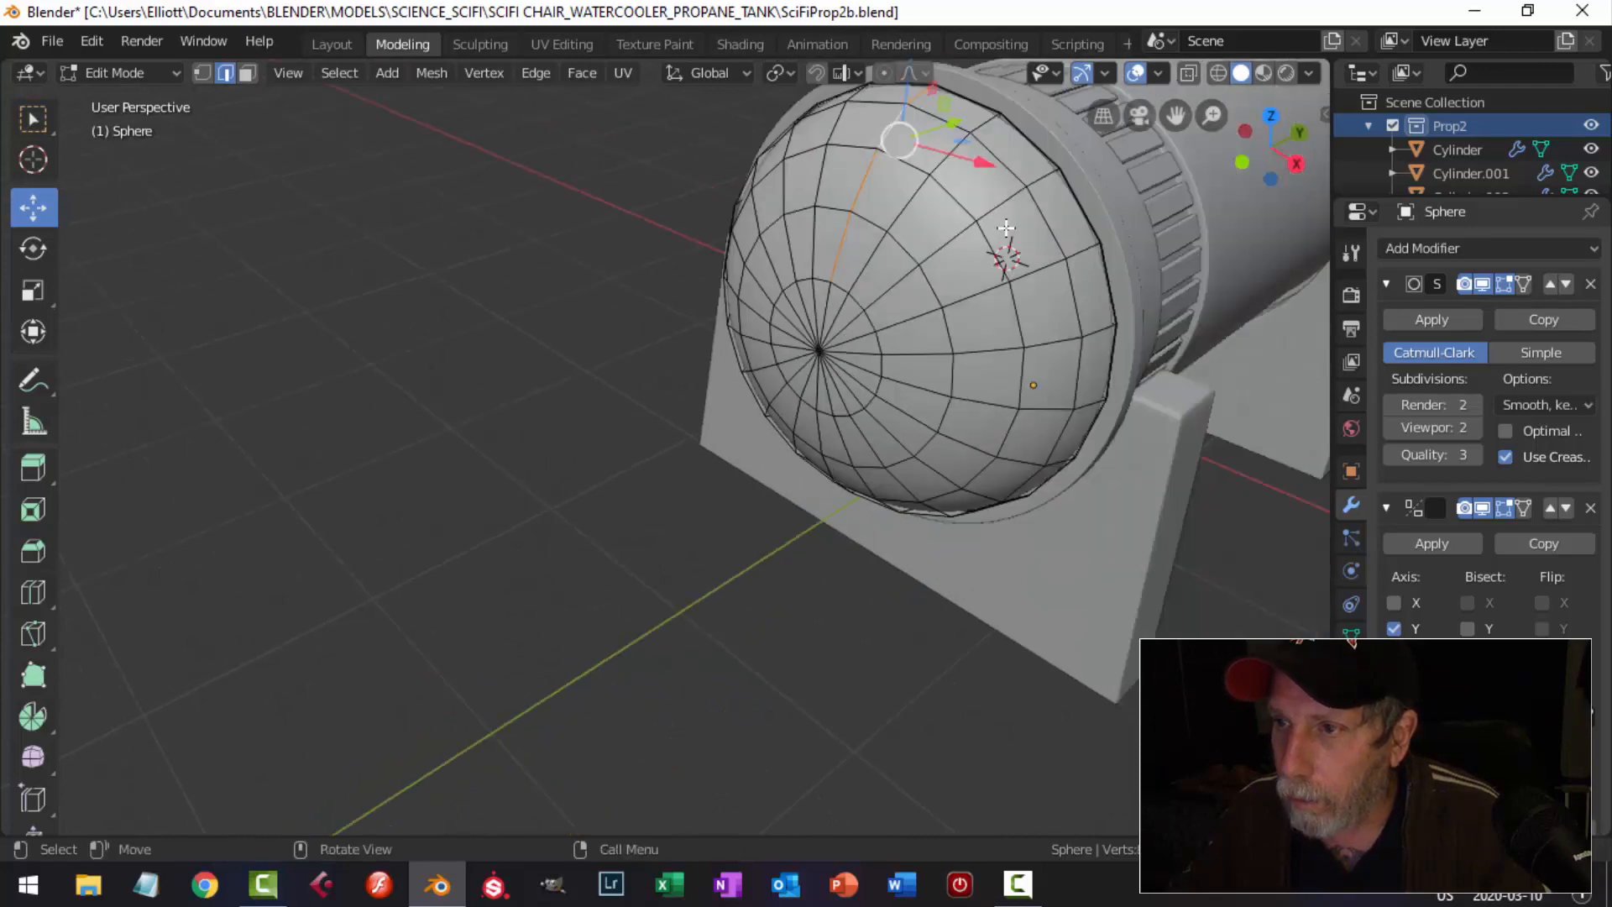
{"action": "middle_click_drag", "start_coordinate": [995, 263], "coordinate": [949, 274]}
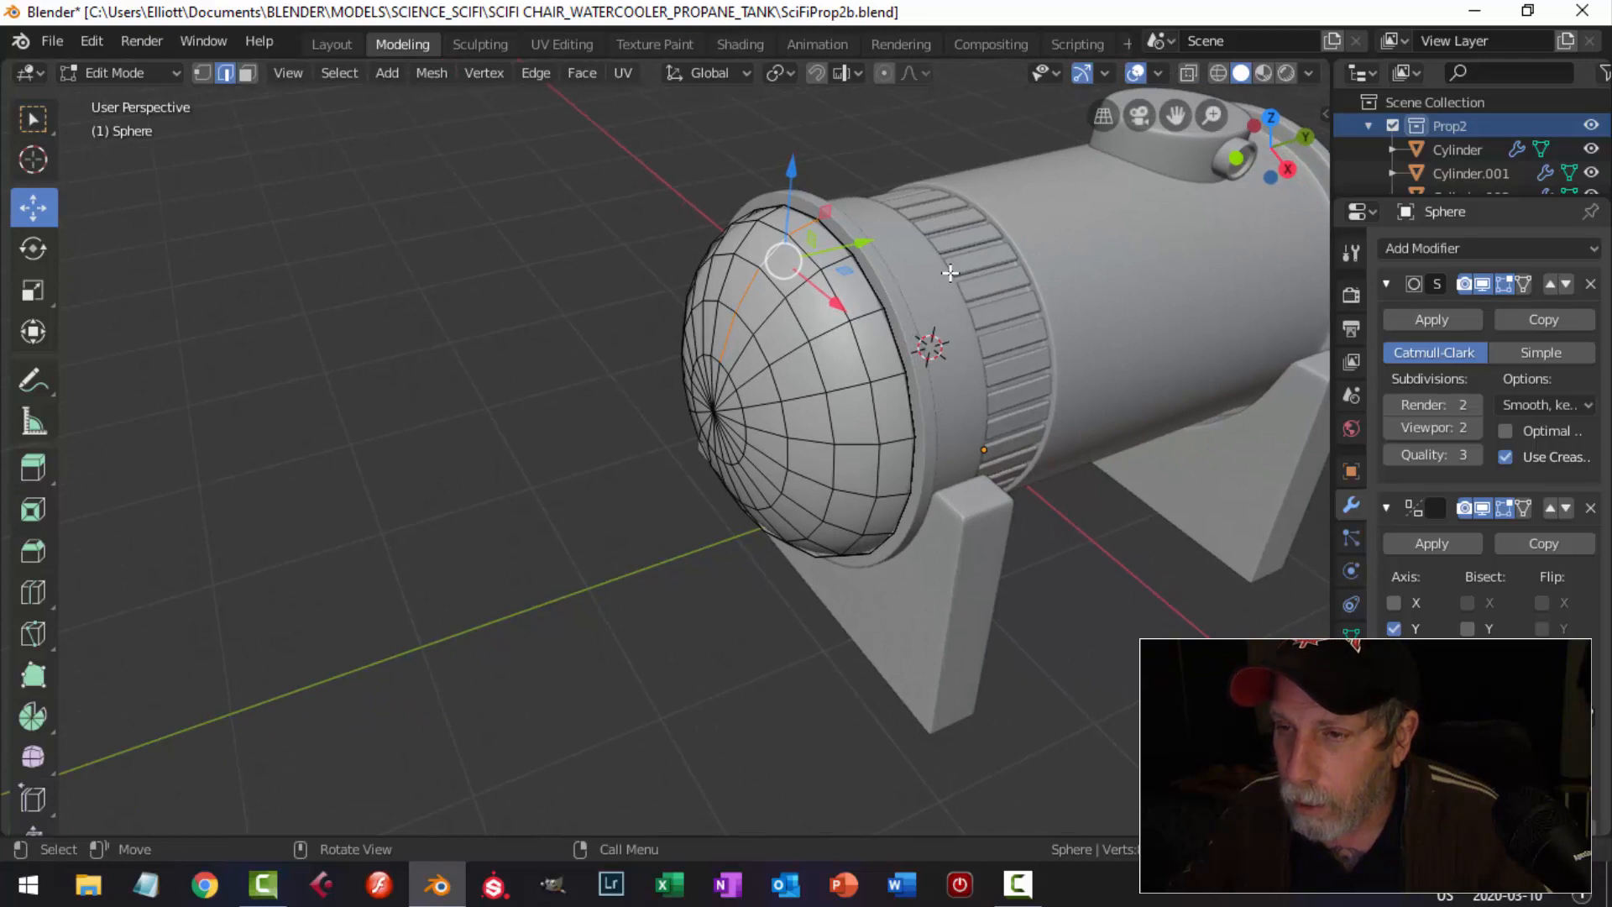
{"action": "key", "text": "shift+d"}
{"action": "right_click", "coordinate": [898, 285]}
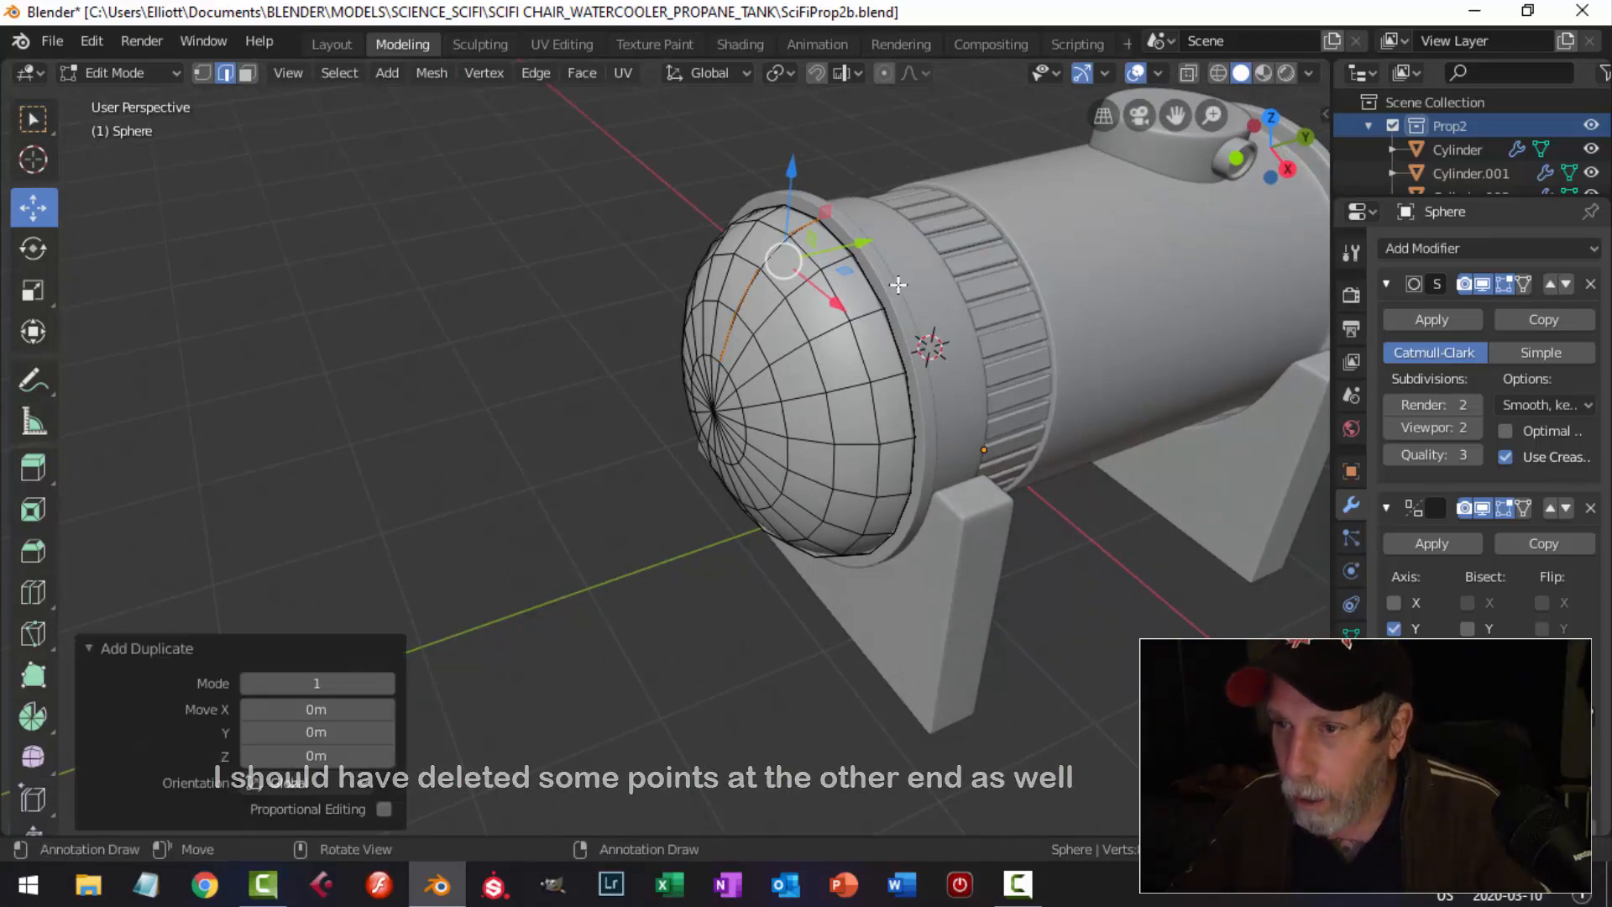
{"action": "key", "text": "p"}
{"action": "left_click", "coordinate": [898, 285]}
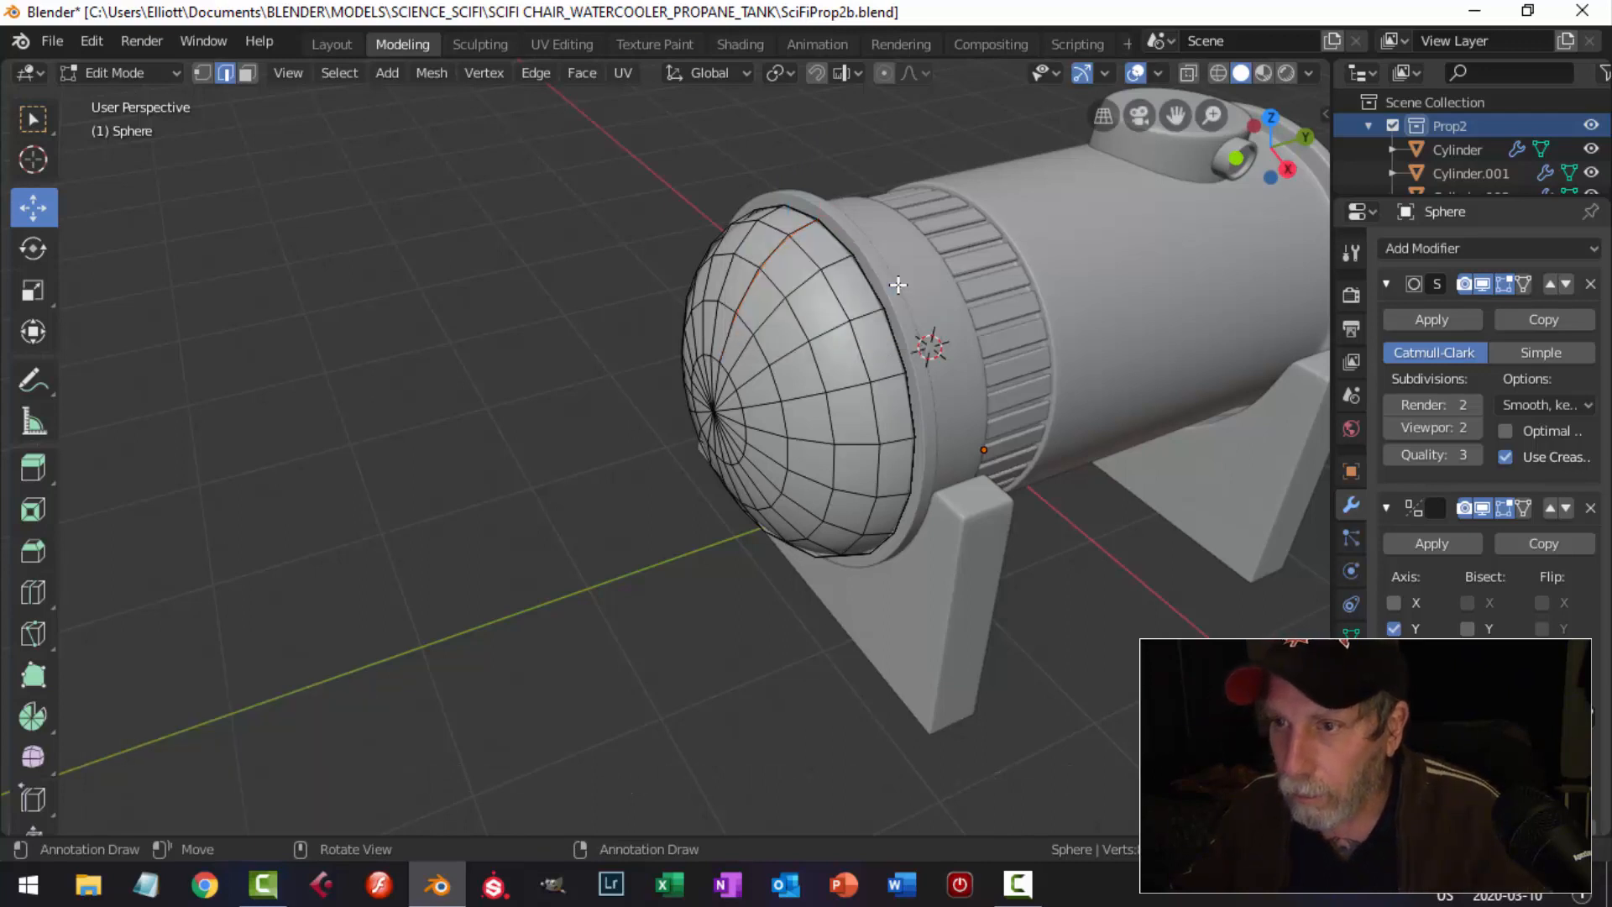
Leave the dome's mesh editing, select the separated edge line and remove its Mirror modifier.
{"action": "key", "text": "Tab"}
{"action": "left_click", "coordinate": [772, 254]}
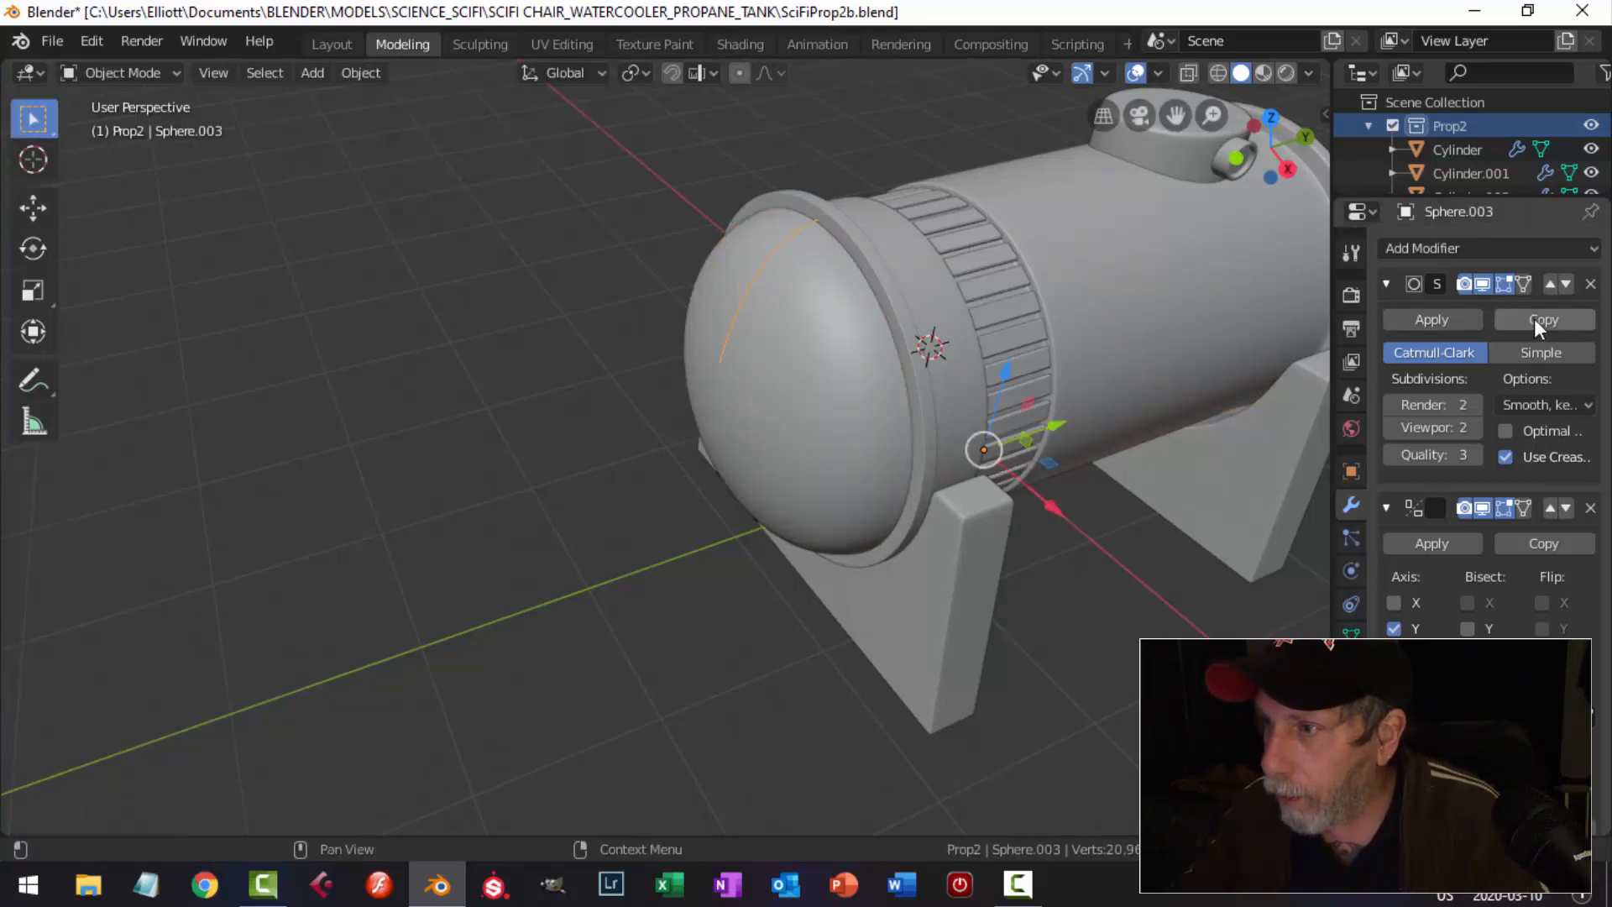
{"action": "left_click", "coordinate": [1589, 508]}
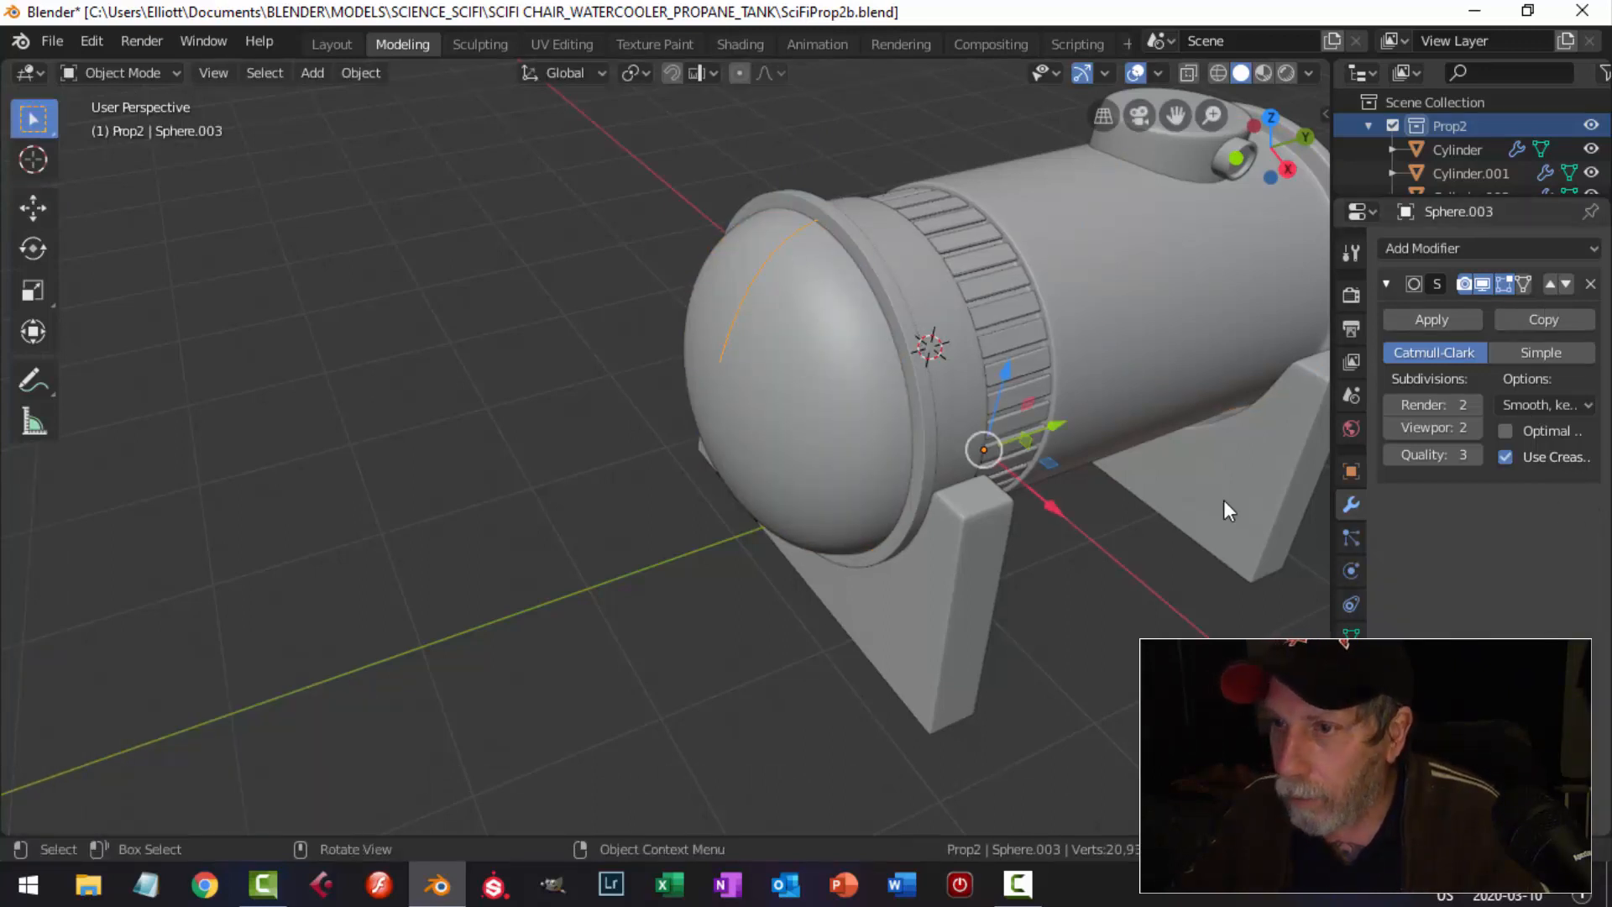
Extrude the separated edge line along X into a narrow strip and shift it -0.0968 m in X to centre it on the dome.
{"action": "key", "text": "Tab"}
{"action": "middle_click_drag", "start_coordinate": [850, 313], "coordinate": [960, 340]}
{"action": "key", "text": "KP_1"}
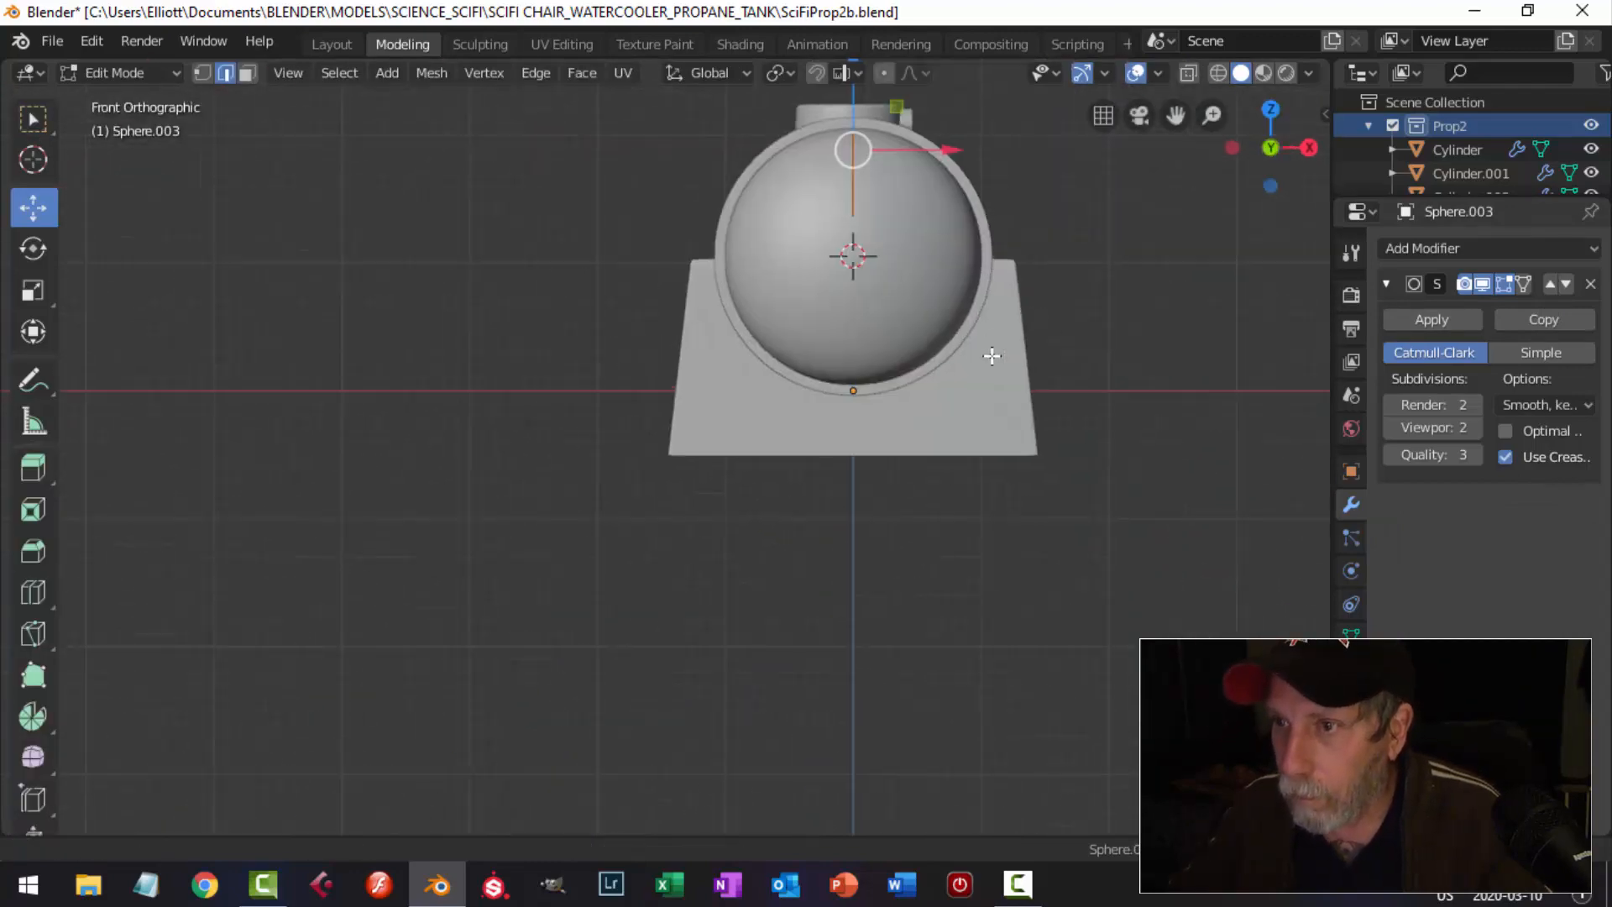
{"action": "key", "text": "KP_Decimal"}
{"action": "scroll", "coordinate": [769, 456], "scroll_direction": "up", "scroll_amount": 2}
{"action": "middle_click_drag", "start_coordinate": [780, 386], "coordinate": [767, 466], "text": "shift"}
{"action": "key", "text": "e"}
{"action": "right_click", "coordinate": [765, 340]}
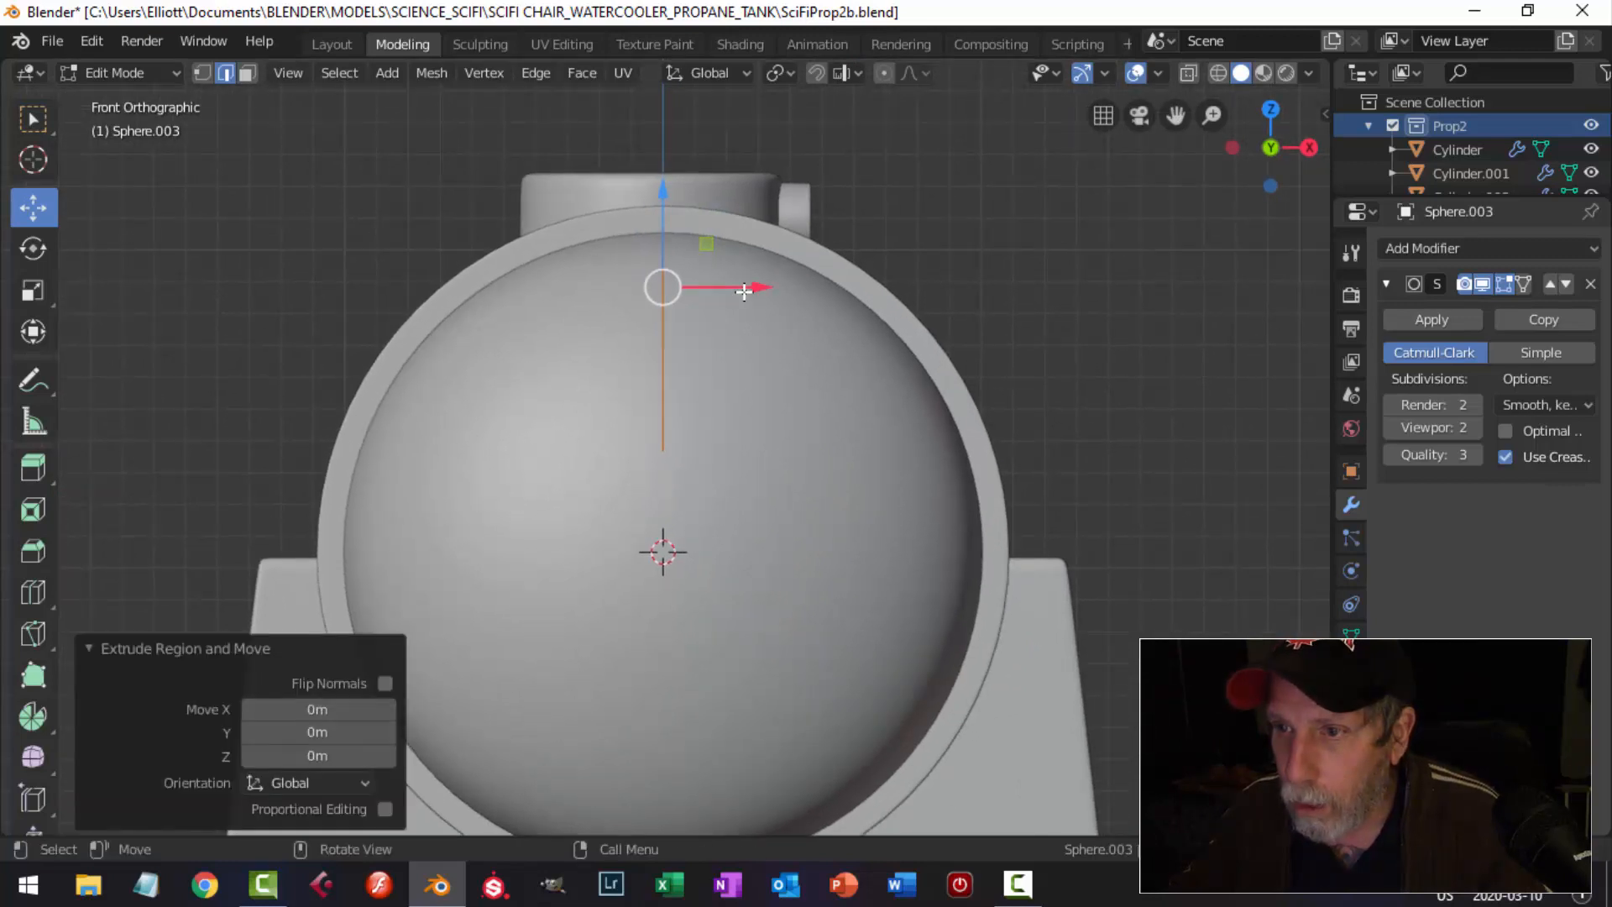
{"action": "left_click_drag", "start_coordinate": [744, 290], "coordinate": [793, 288]}
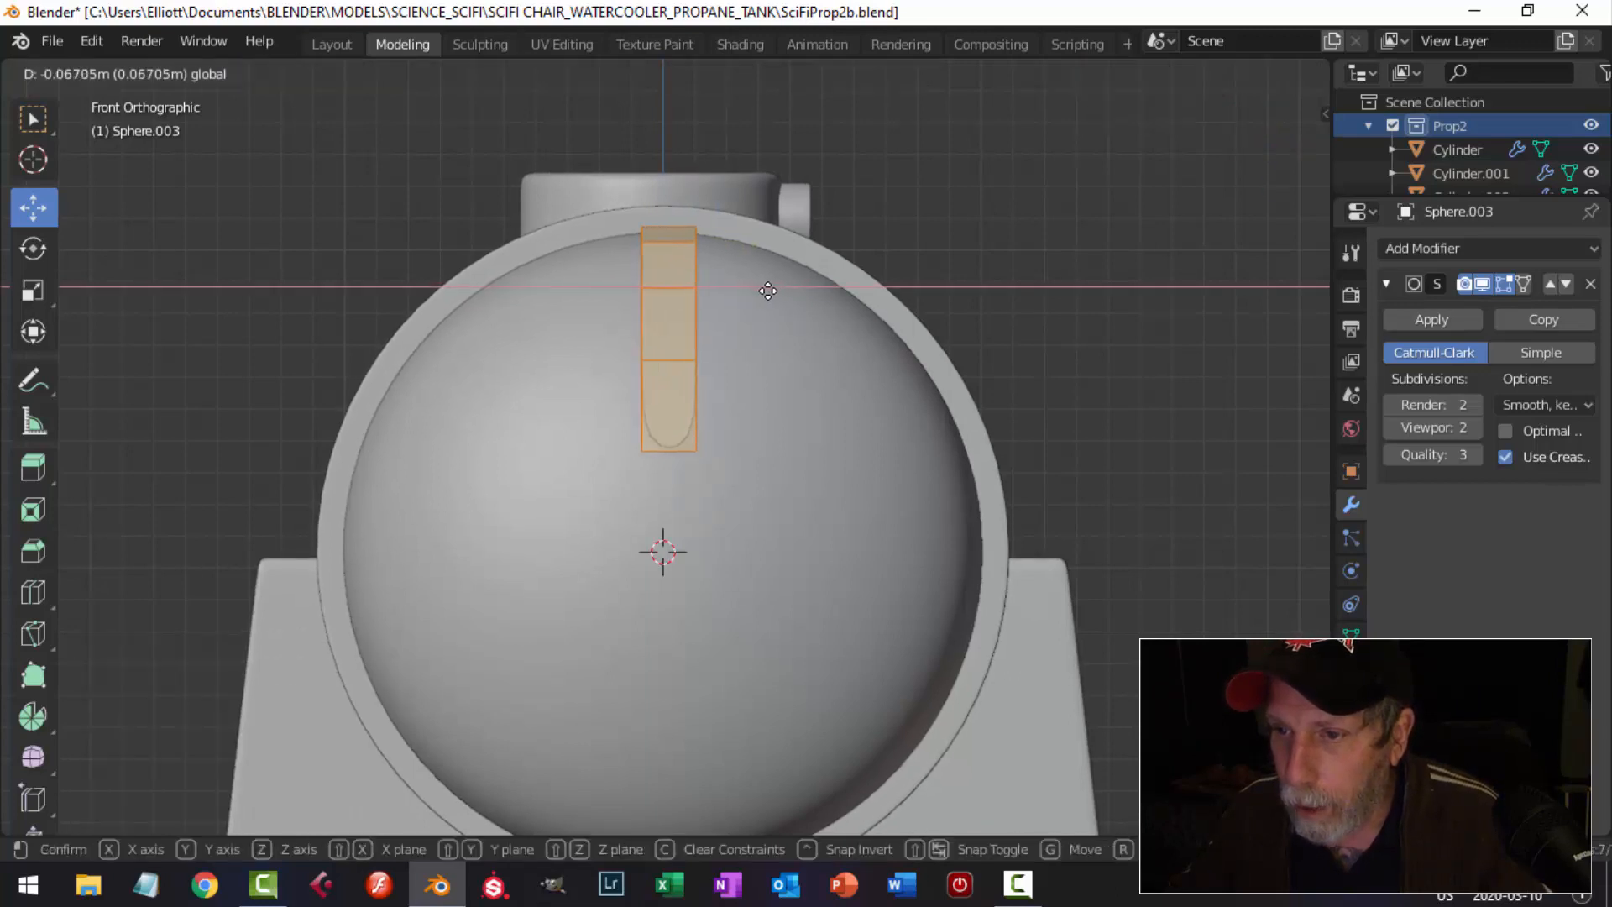
{"action": "left_click", "coordinate": [760, 291]}
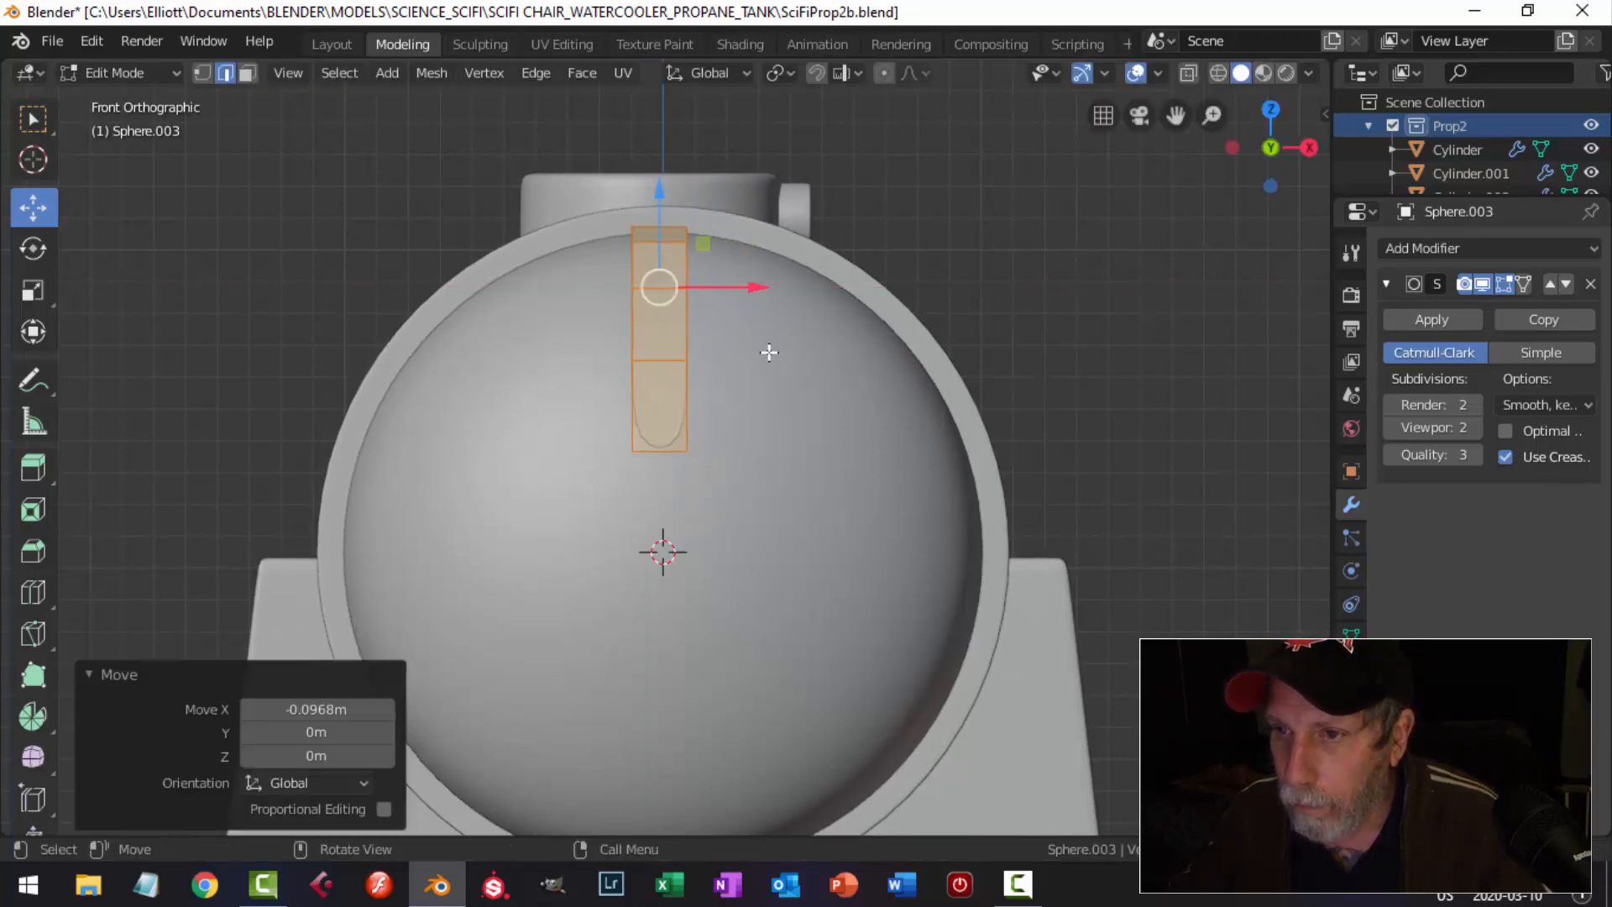
Recalculate the strip's normals and extrude it into a raised band with a Shrink/Fatten offset of -0.0451 m.
{"action": "middle_click_drag", "start_coordinate": [767, 349], "coordinate": [602, 397]}
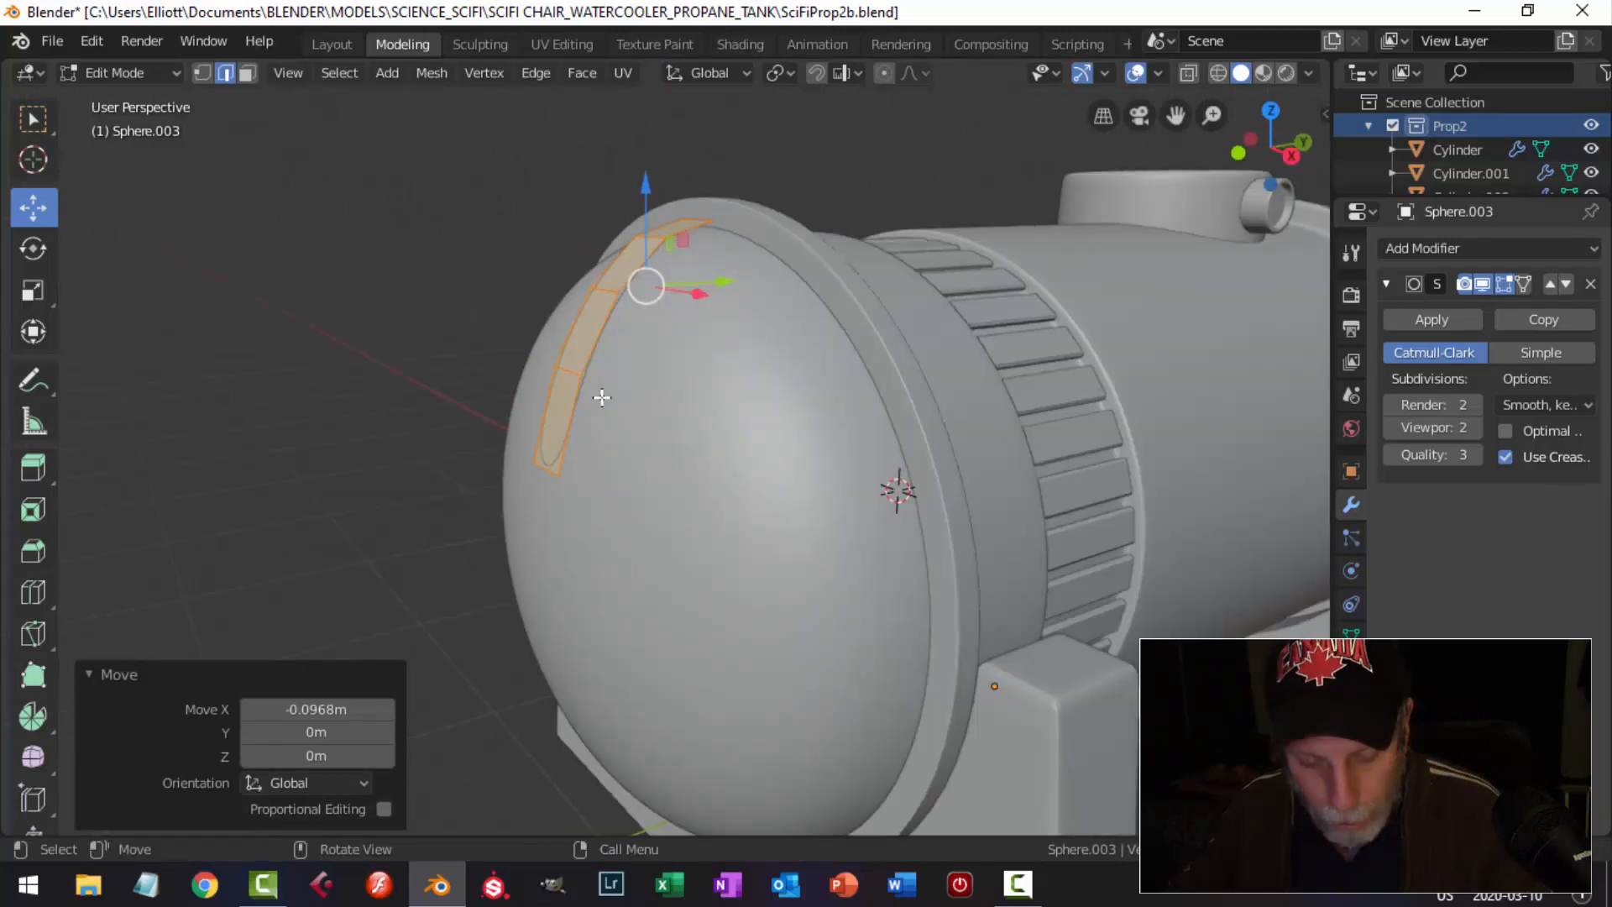
{"action": "key", "text": "alt+n"}
{"action": "left_click", "coordinate": [601, 396]}
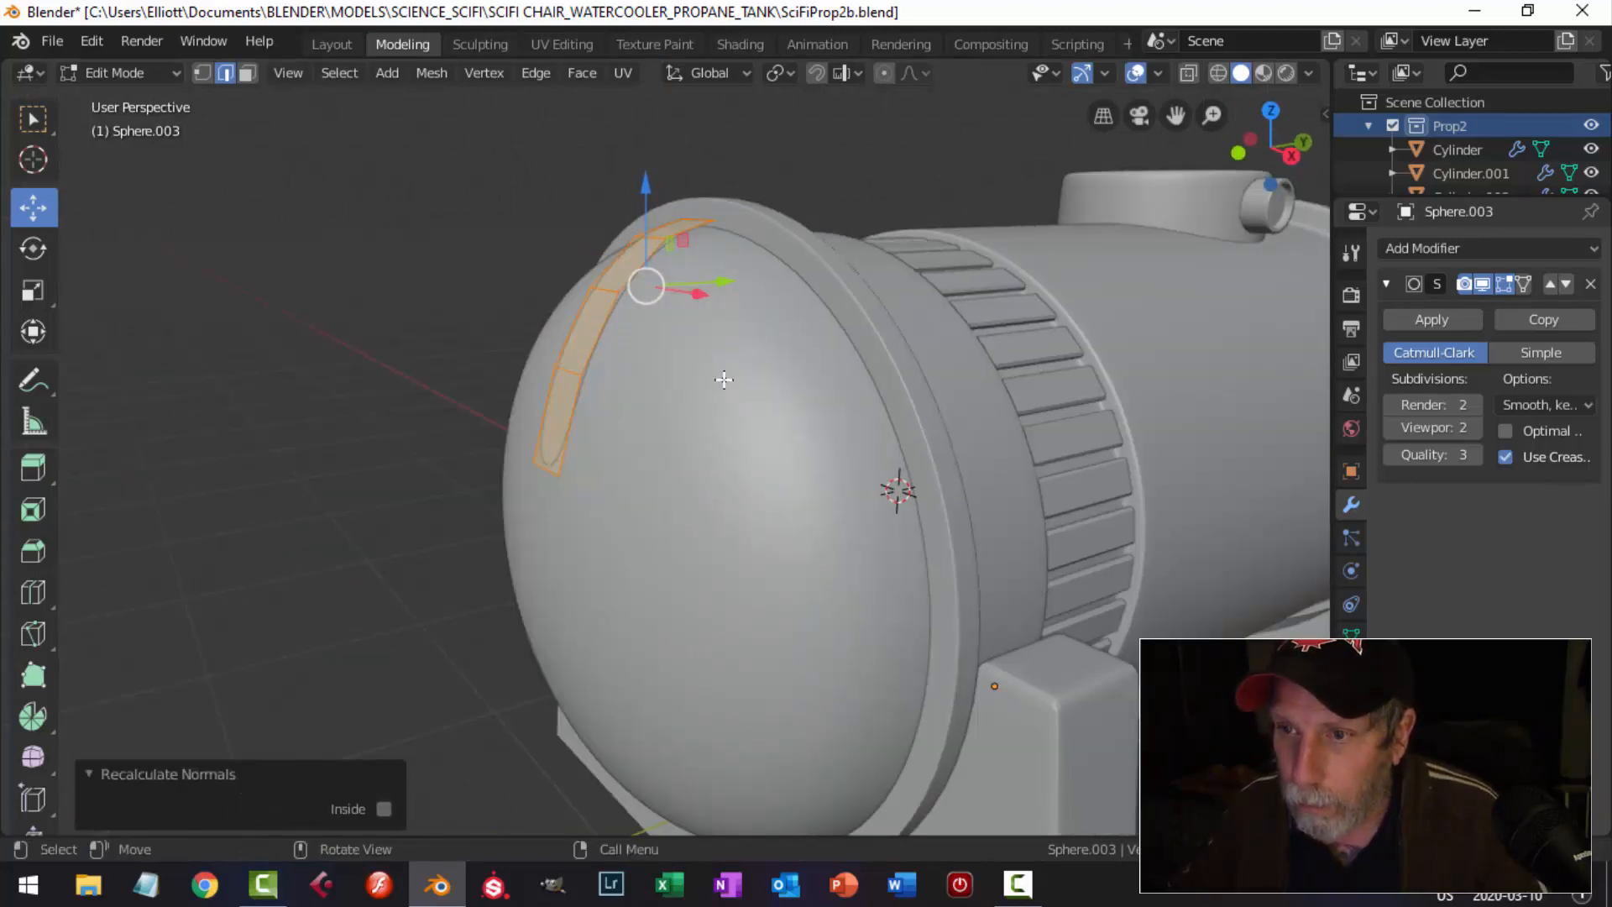
{"action": "middle_click_drag", "start_coordinate": [724, 380], "coordinate": [673, 372]}
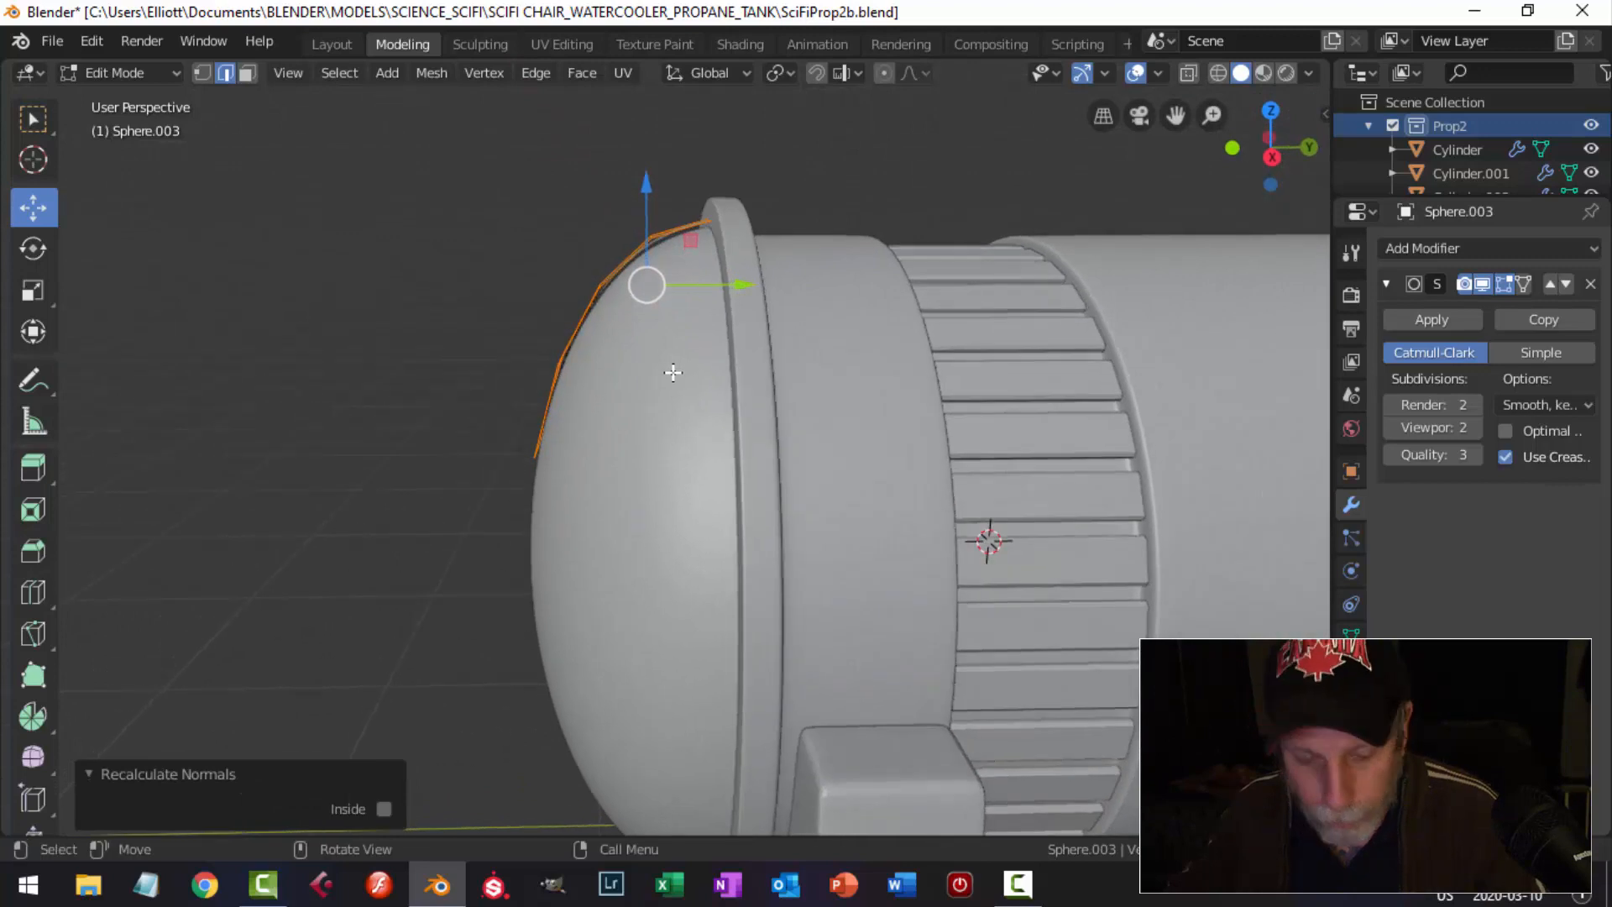
{"action": "key", "text": "e"}
{"action": "left_click", "coordinate": [672, 365]}
{"action": "key", "text": "alt+s"}
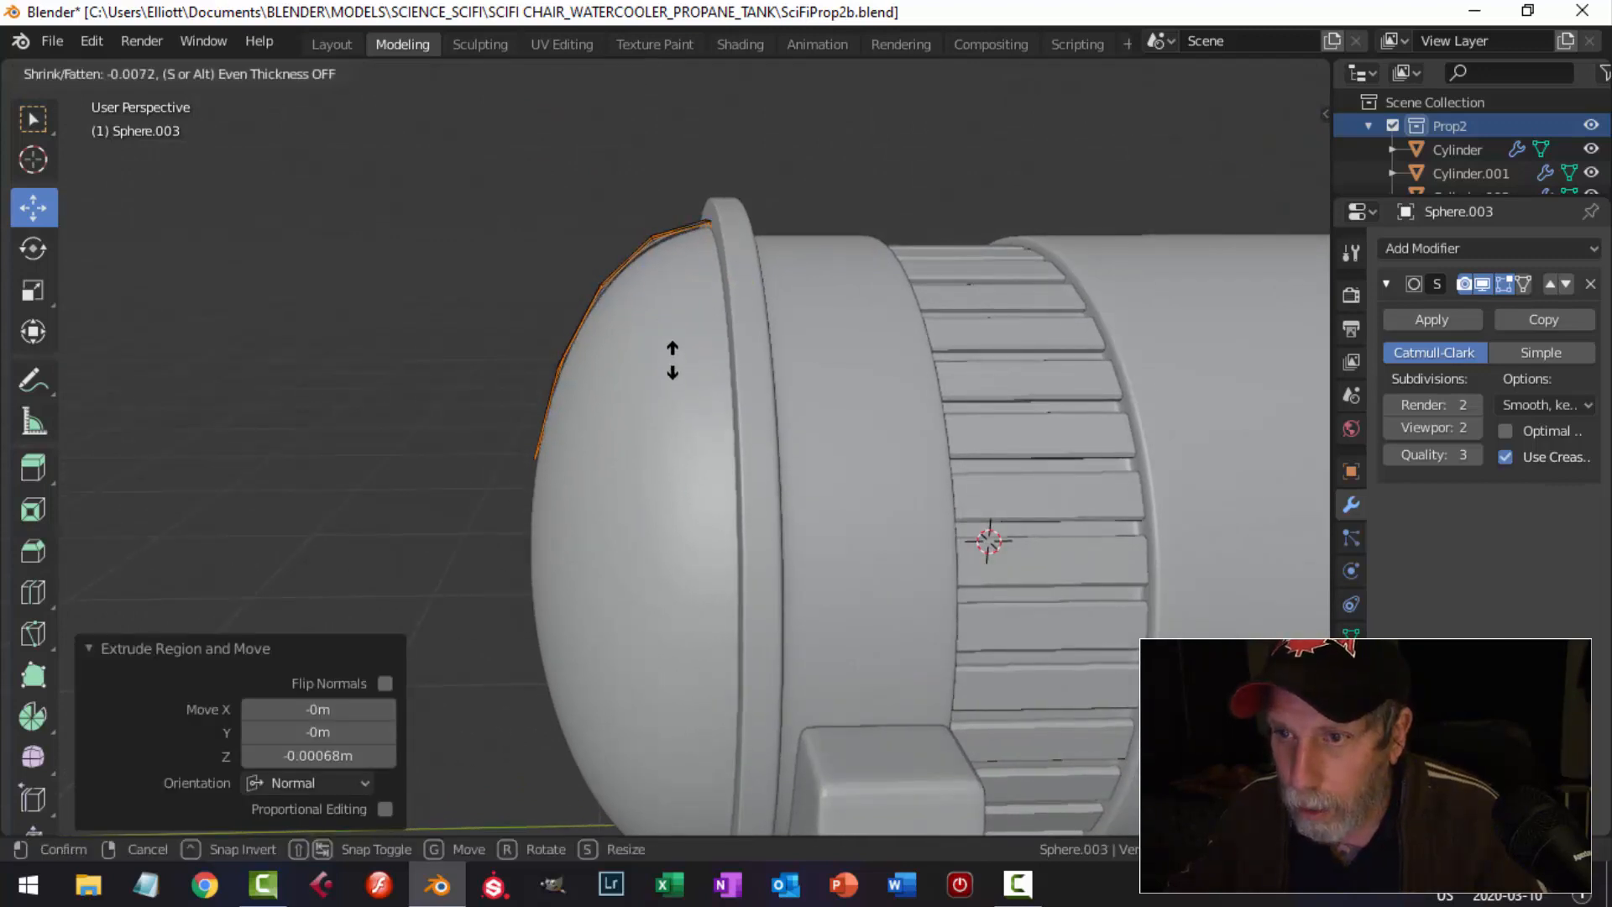
{"action": "left_click", "coordinate": [812, 447]}
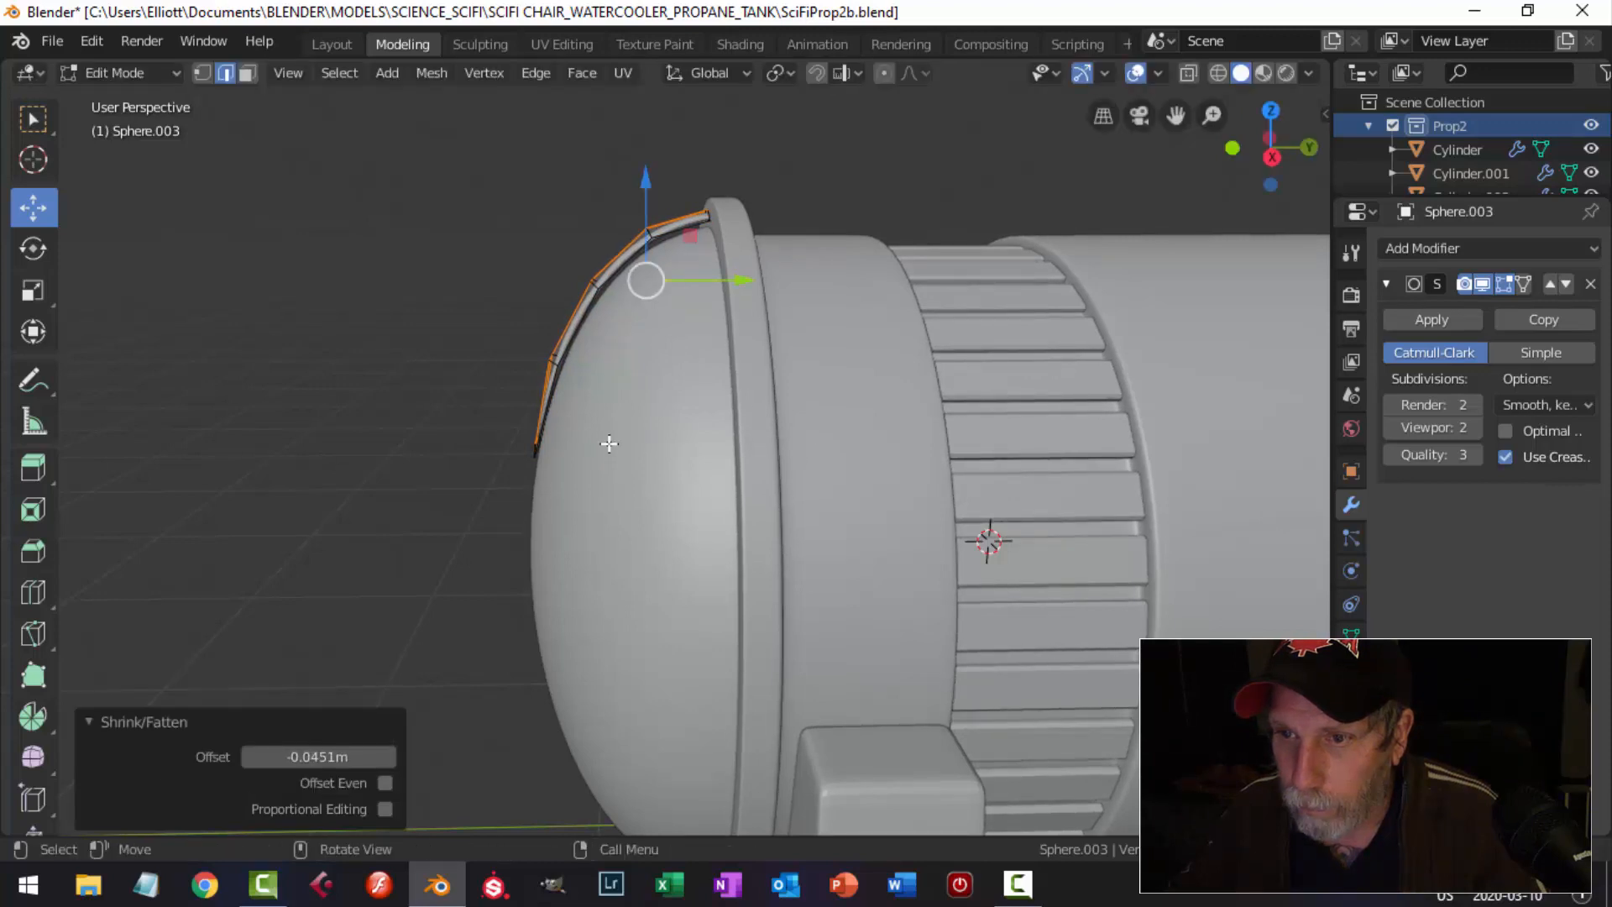
Move the outer edge at the band's lower end by -0.015 m in Y and 0.0015 m in Z.
{"action": "scroll", "coordinate": [608, 444], "scroll_direction": "up", "scroll_amount": 2}
{"action": "middle_click_drag", "start_coordinate": [551, 439], "coordinate": [669, 446], "text": "shift"}
{"action": "key", "text": "alt+a"}
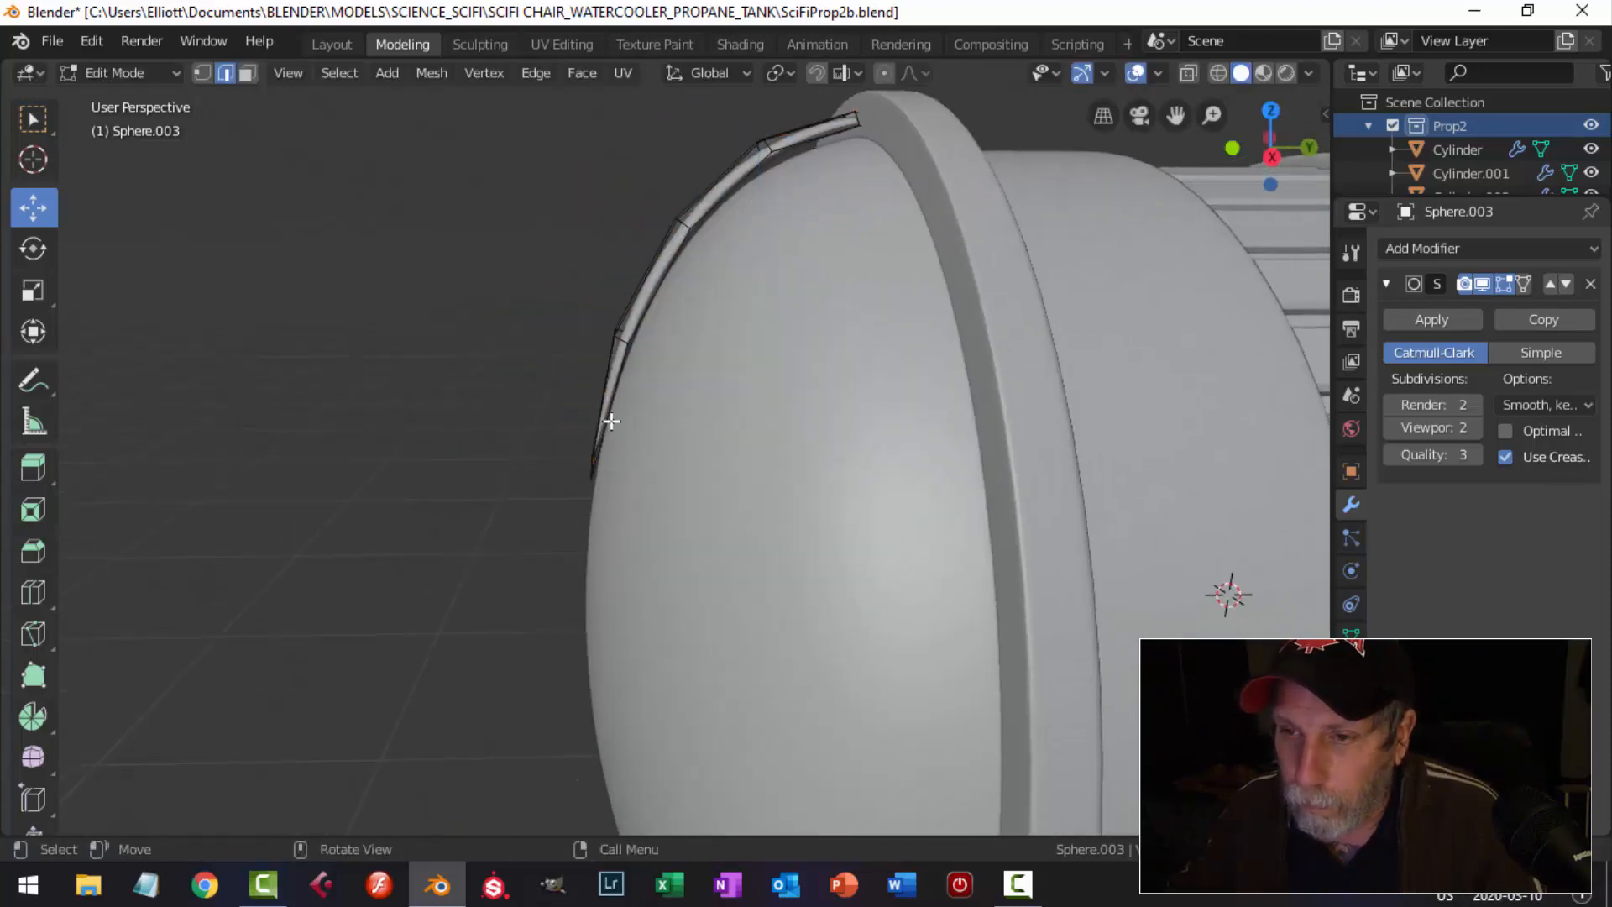
{"action": "middle_click_drag", "start_coordinate": [610, 422], "coordinate": [698, 479]}
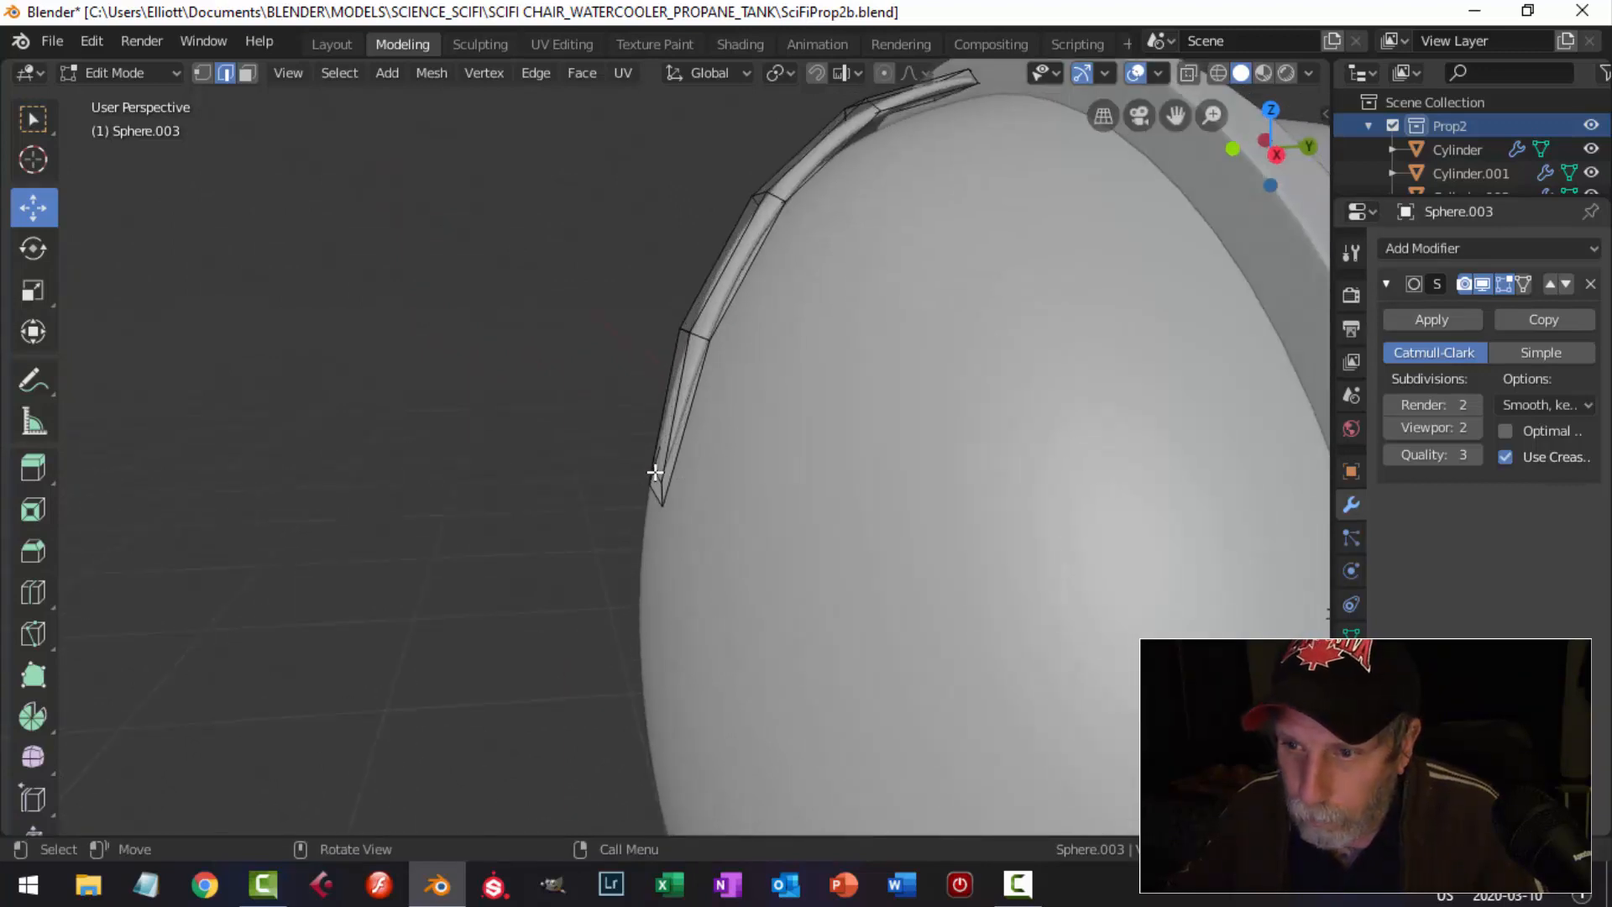
{"action": "key", "text": "KP_3"}
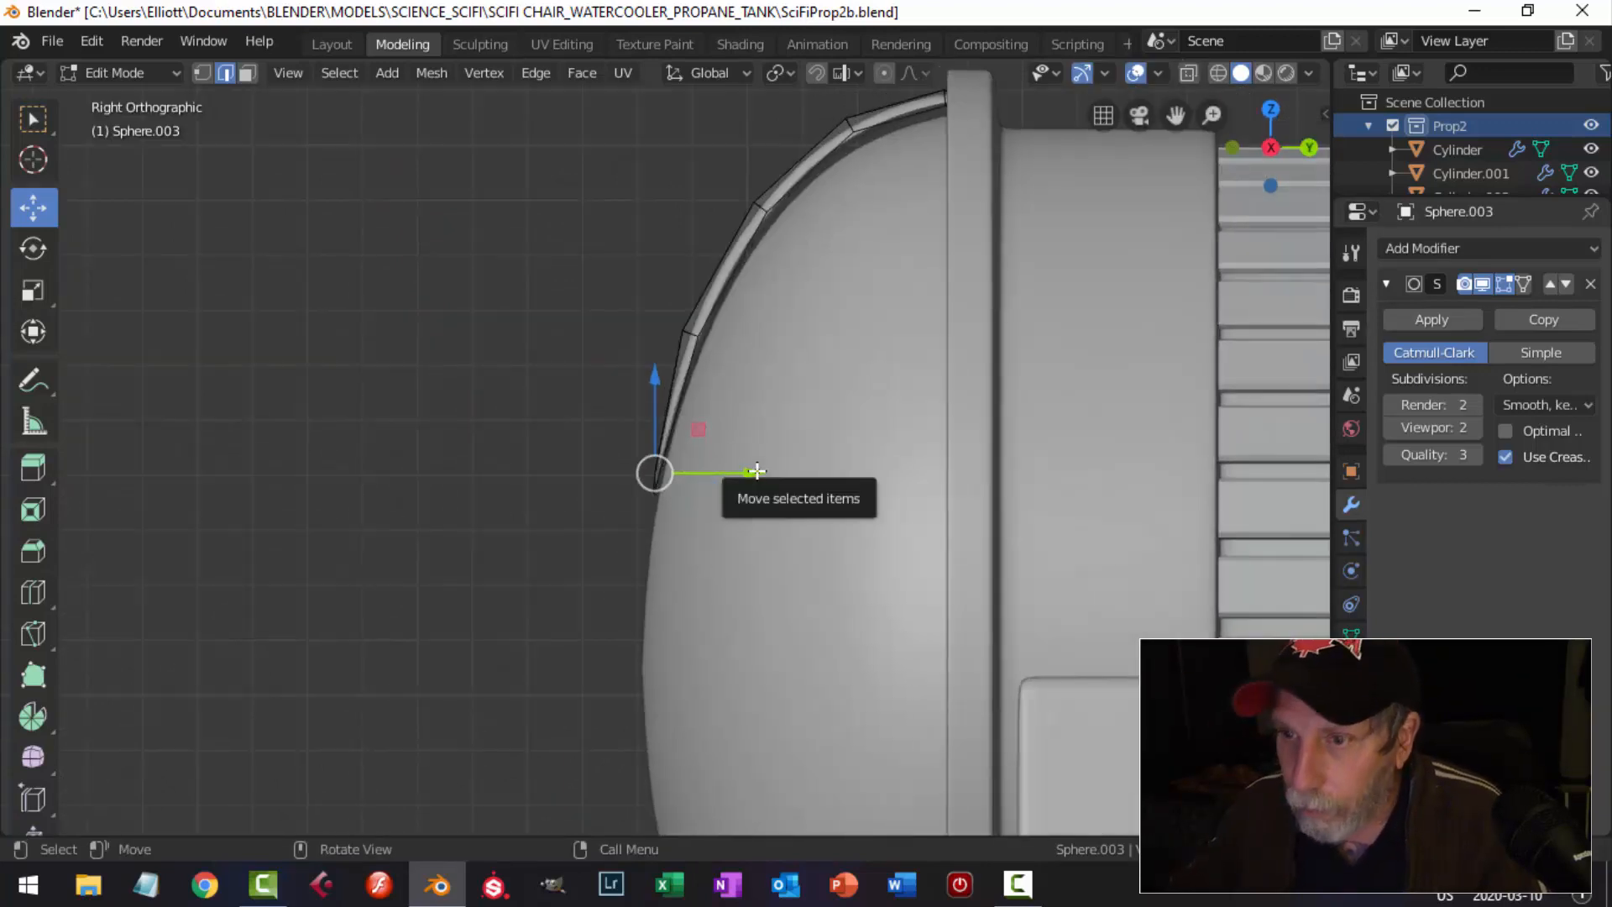
{"action": "left_click_drag", "start_coordinate": [743, 484], "coordinate": [731, 480]}
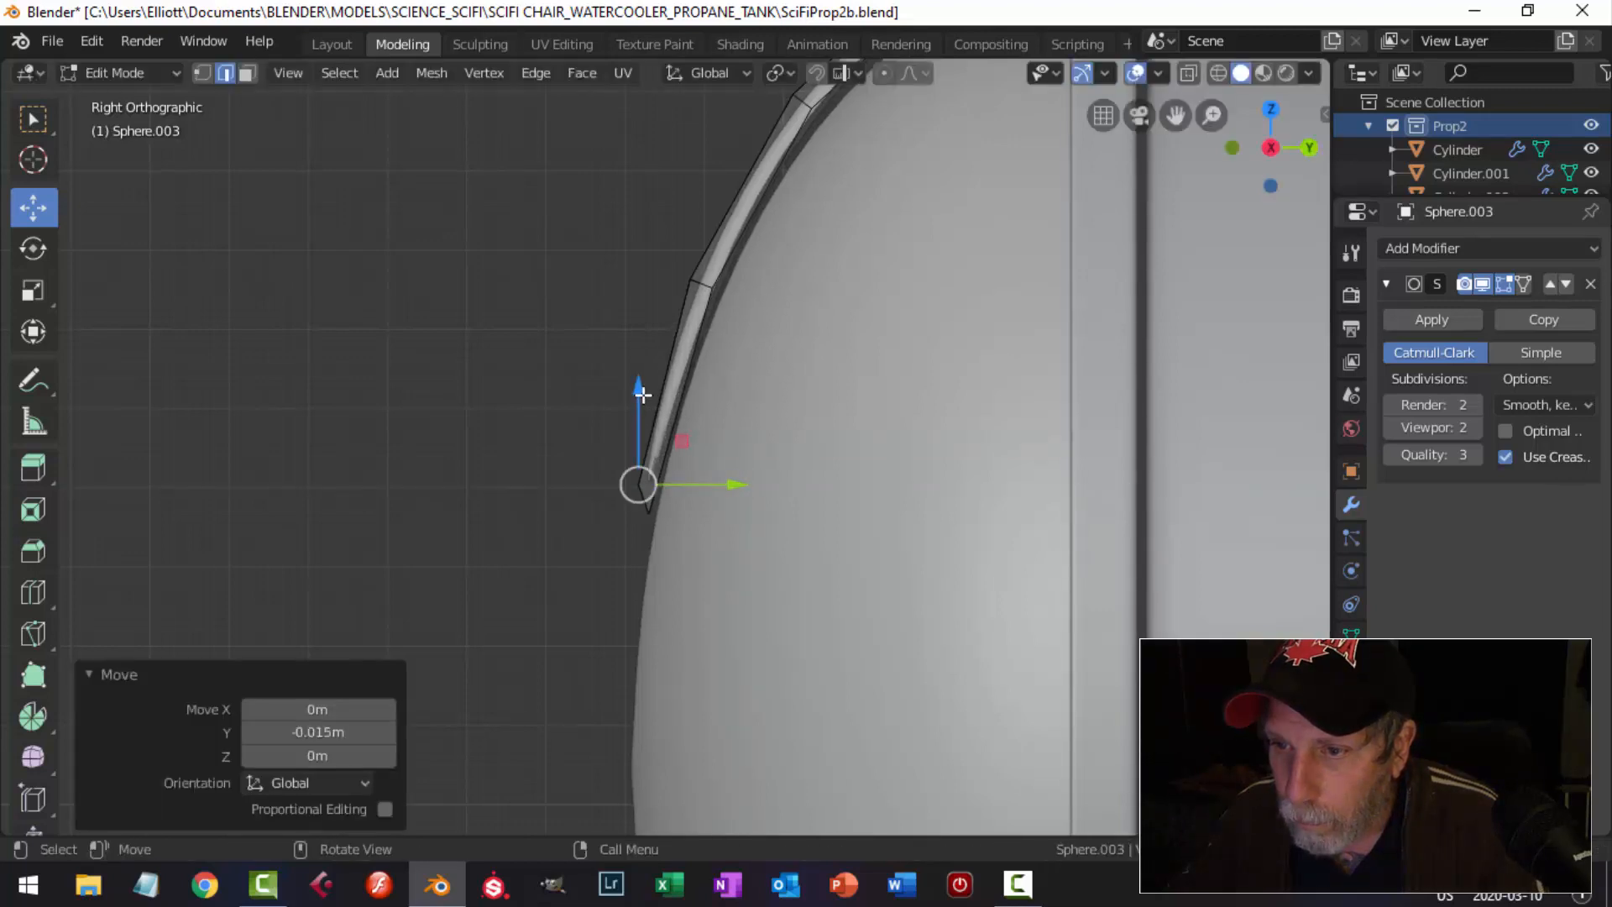
{"action": "left_click_drag", "start_coordinate": [642, 393], "coordinate": [633, 393]}
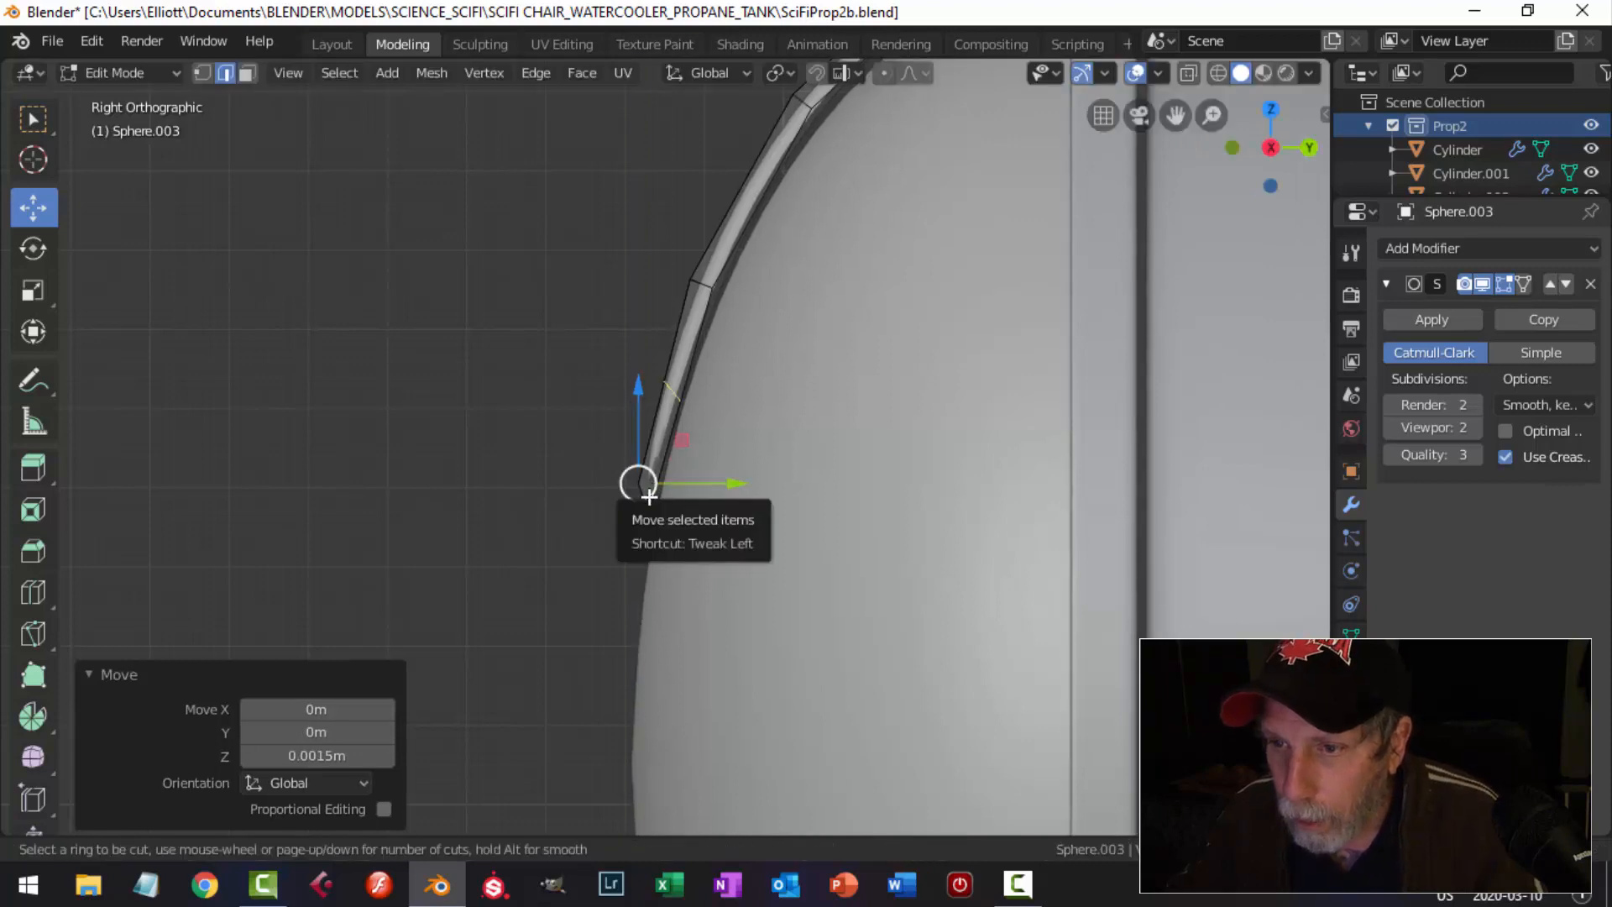
Add two loop cuts along the band's side thickness, slid to factors -0.704 and 0.555.
{"action": "key", "text": "g"}
{"action": "key", "text": "g"}
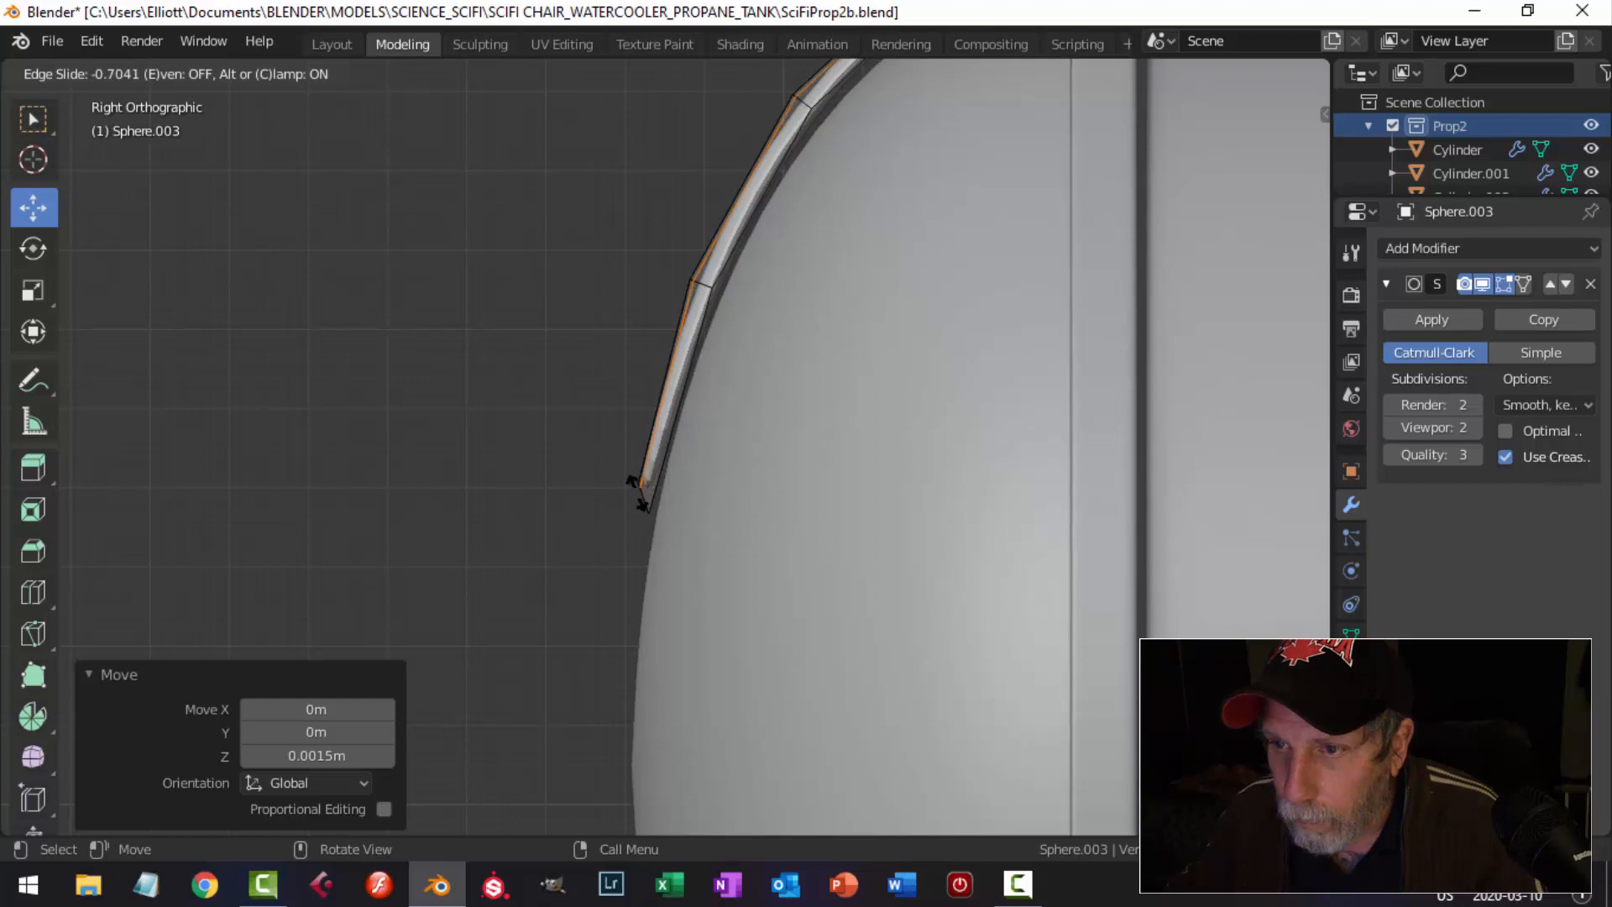
{"action": "left_click", "coordinate": [637, 494]}
{"action": "key", "text": "ctrl+r"}
{"action": "left_click", "coordinate": [644, 501]}
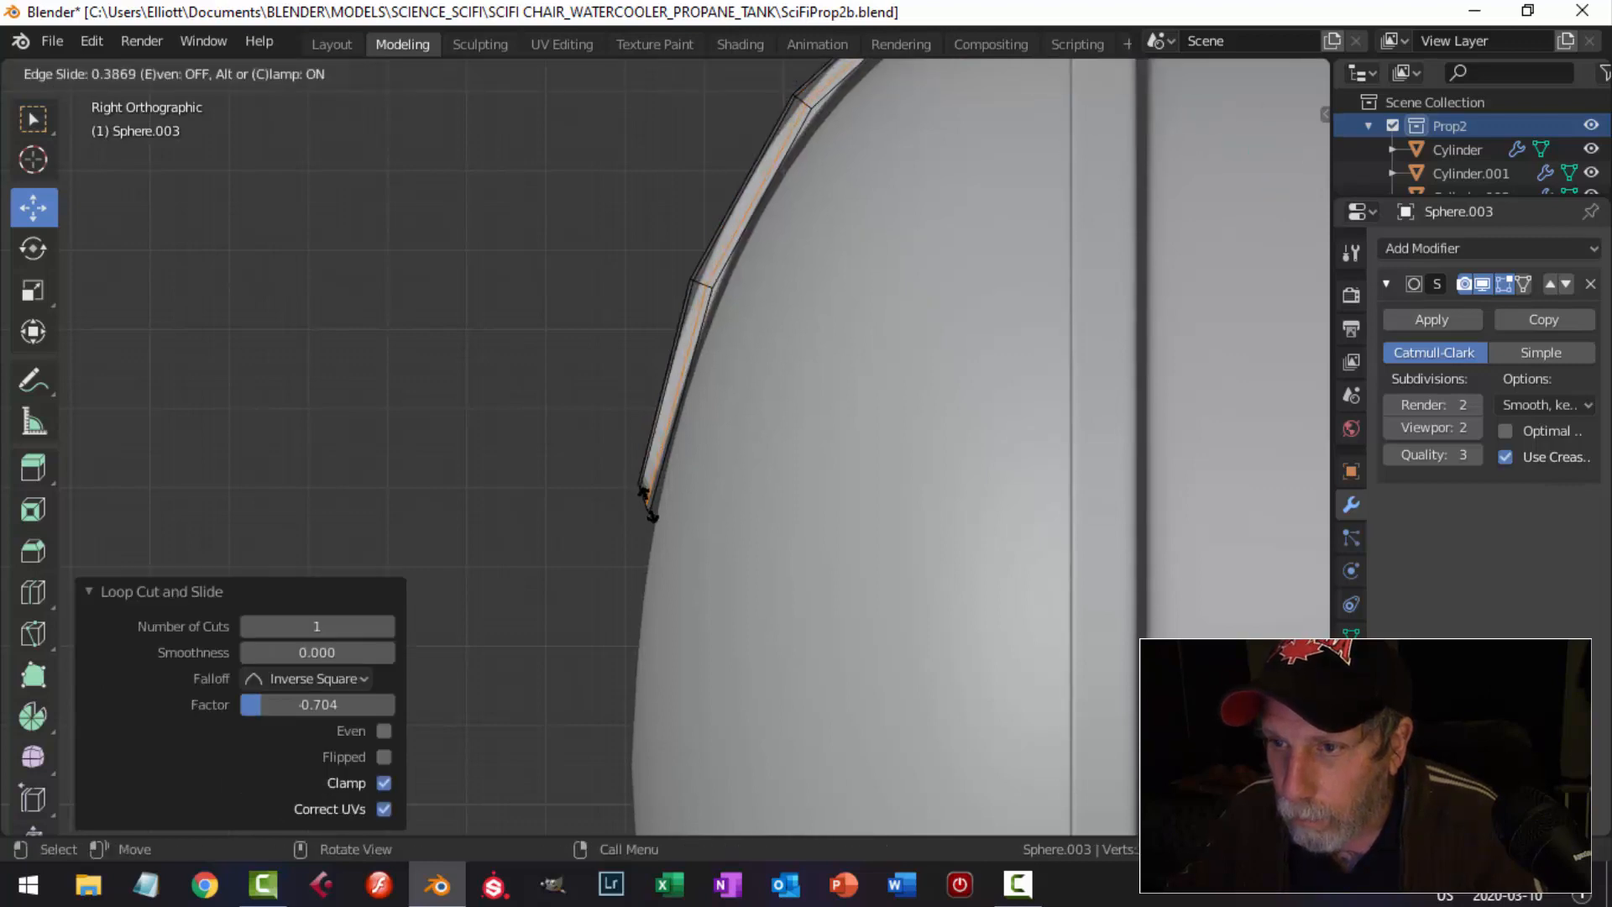
{"action": "left_click", "coordinate": [653, 500]}
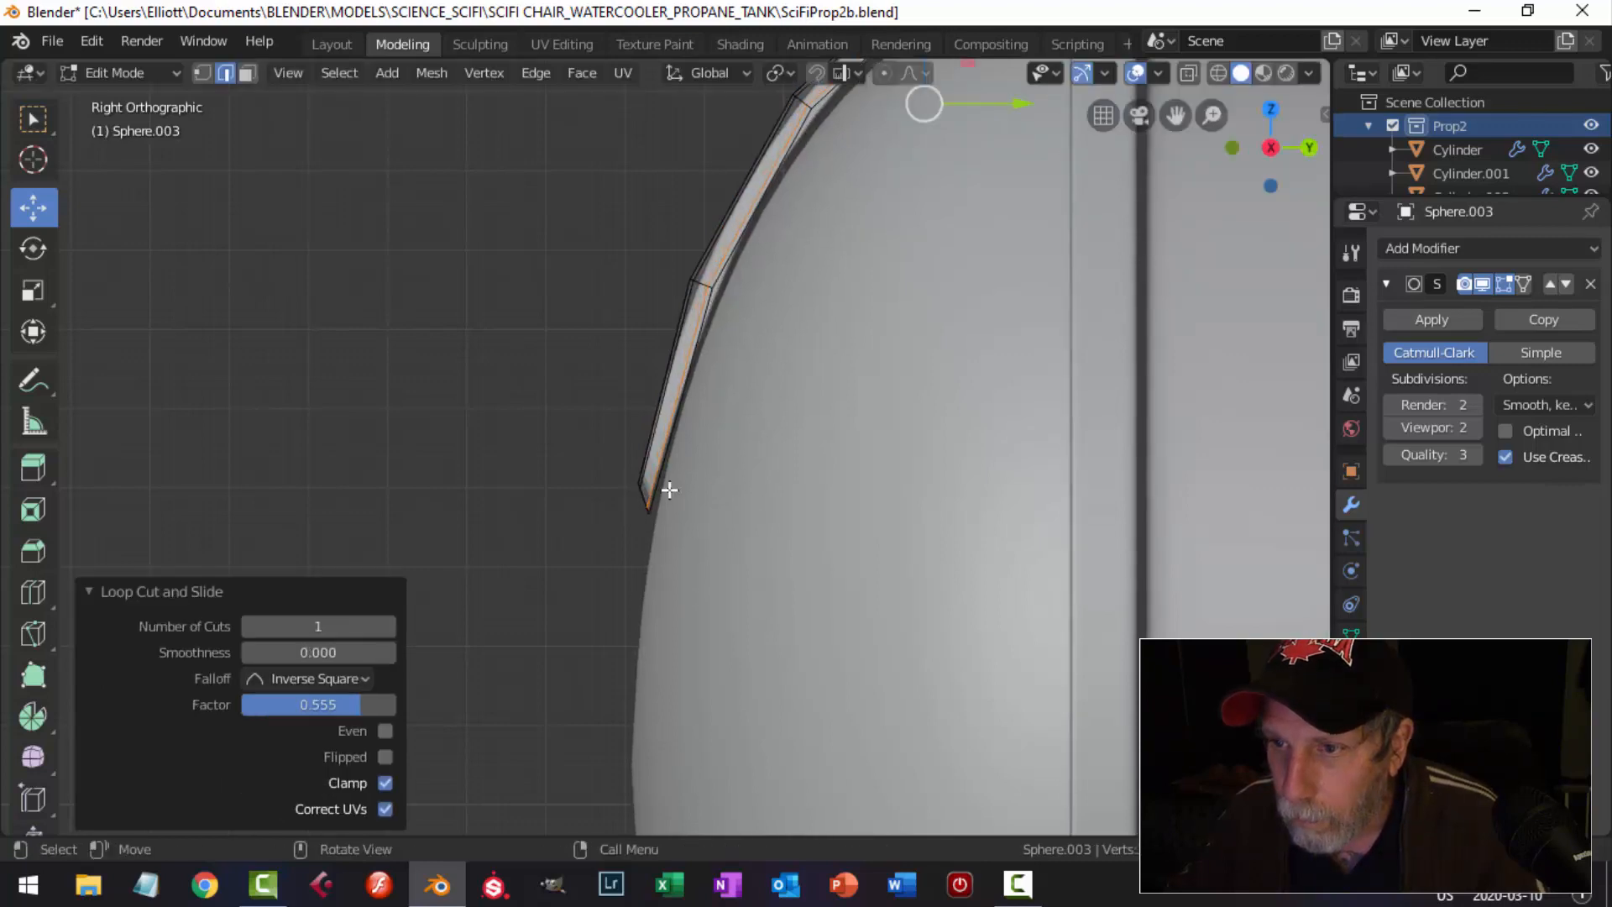
Add a loop cut across the band, slide it close to the lower end and leave mesh editing.
{"action": "key", "text": "Tab"}
{"action": "middle_click_drag", "start_coordinate": [733, 482], "coordinate": [958, 525]}
{"action": "left_click", "coordinate": [670, 350]}
{"action": "key", "text": "Tab"}
{"action": "key", "text": "ctrl+r"}
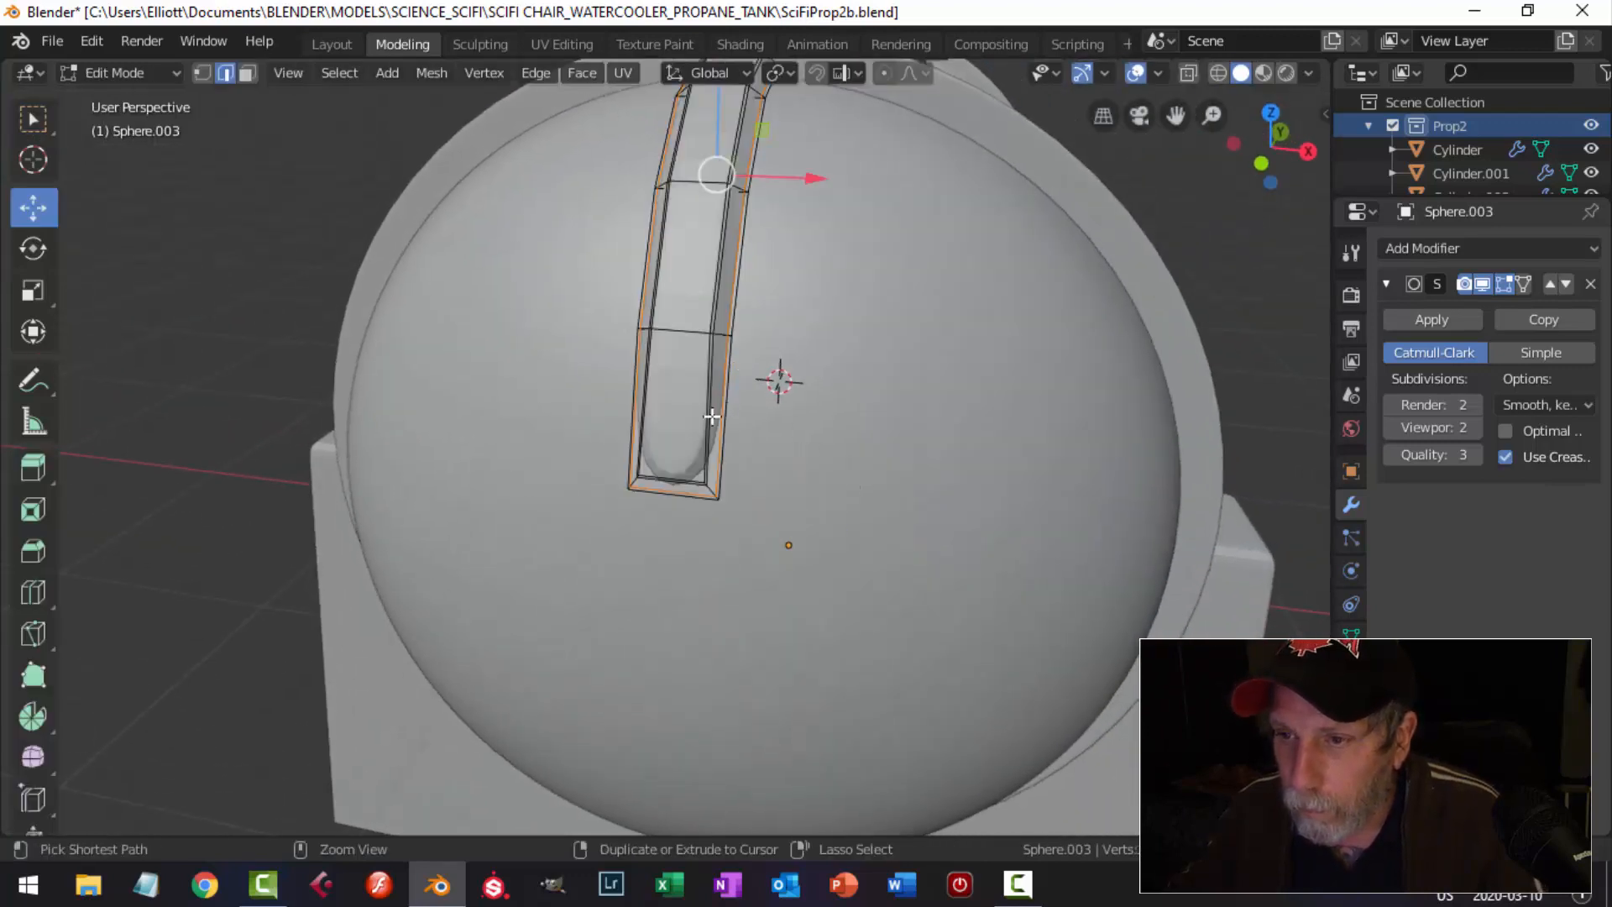
{"action": "left_click", "coordinate": [715, 420]}
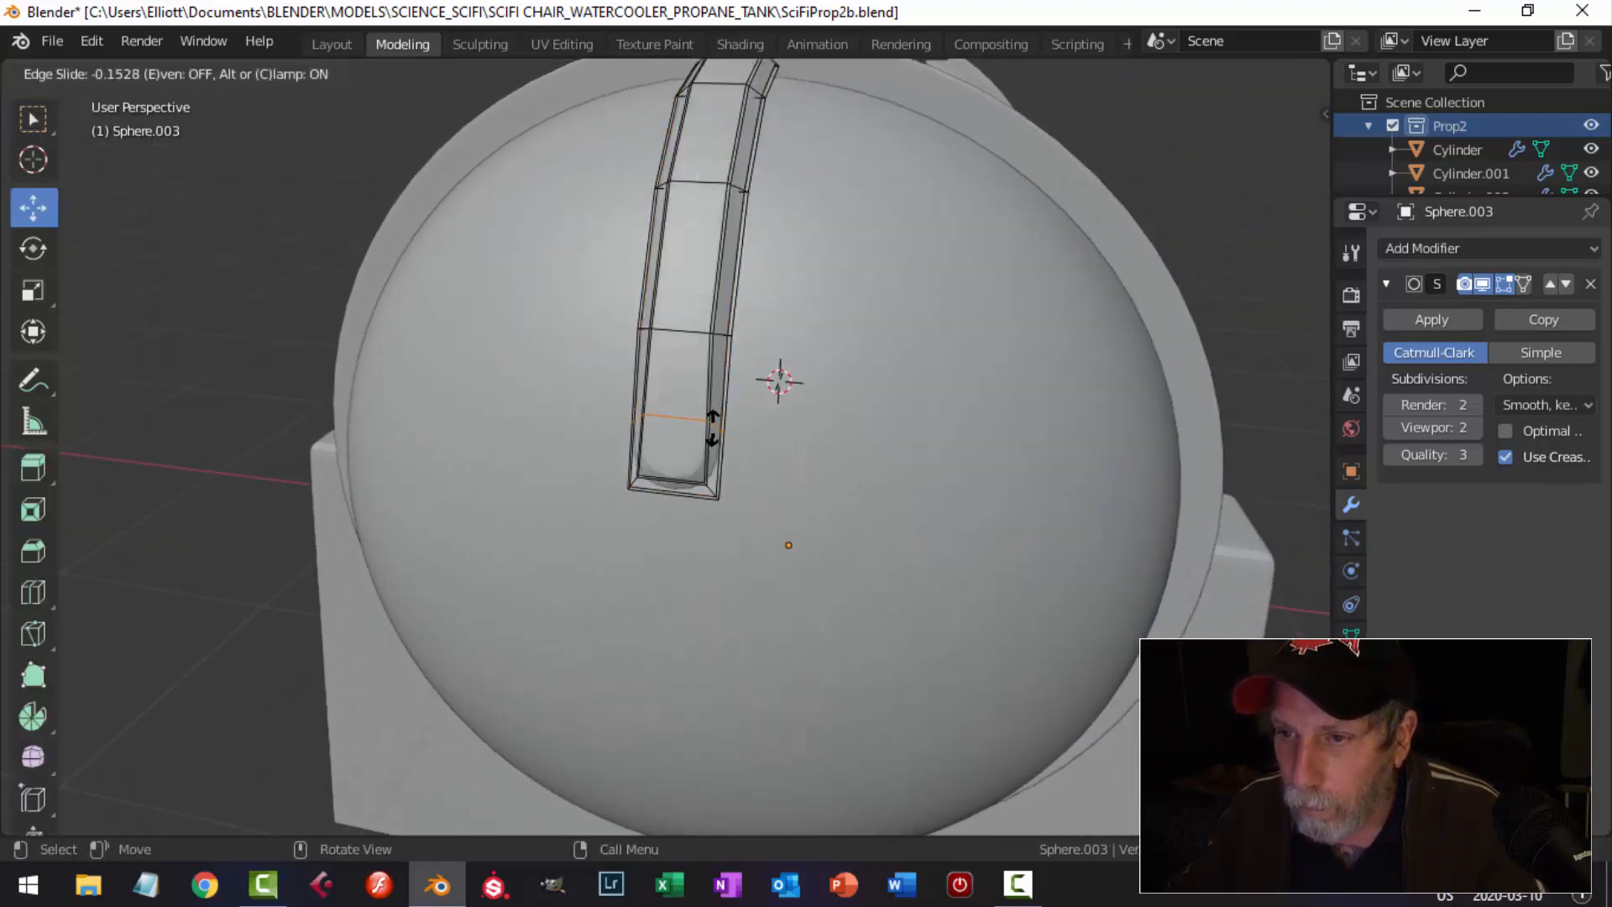
{"action": "left_click", "coordinate": [716, 491]}
{"action": "mouse_move", "coordinate": [716, 491]}
{"action": "middle_mouse_down"}
{"action": "mouse_move", "coordinate": [745, 396]}
{"action": "mouse_move", "coordinate": [756, 425]}
{"action": "mouse_move", "coordinate": [774, 391]}
{"action": "mouse_move", "coordinate": [828, 392]}
{"action": "middle_mouse_up"}
{"action": "key", "text": "Tab"}
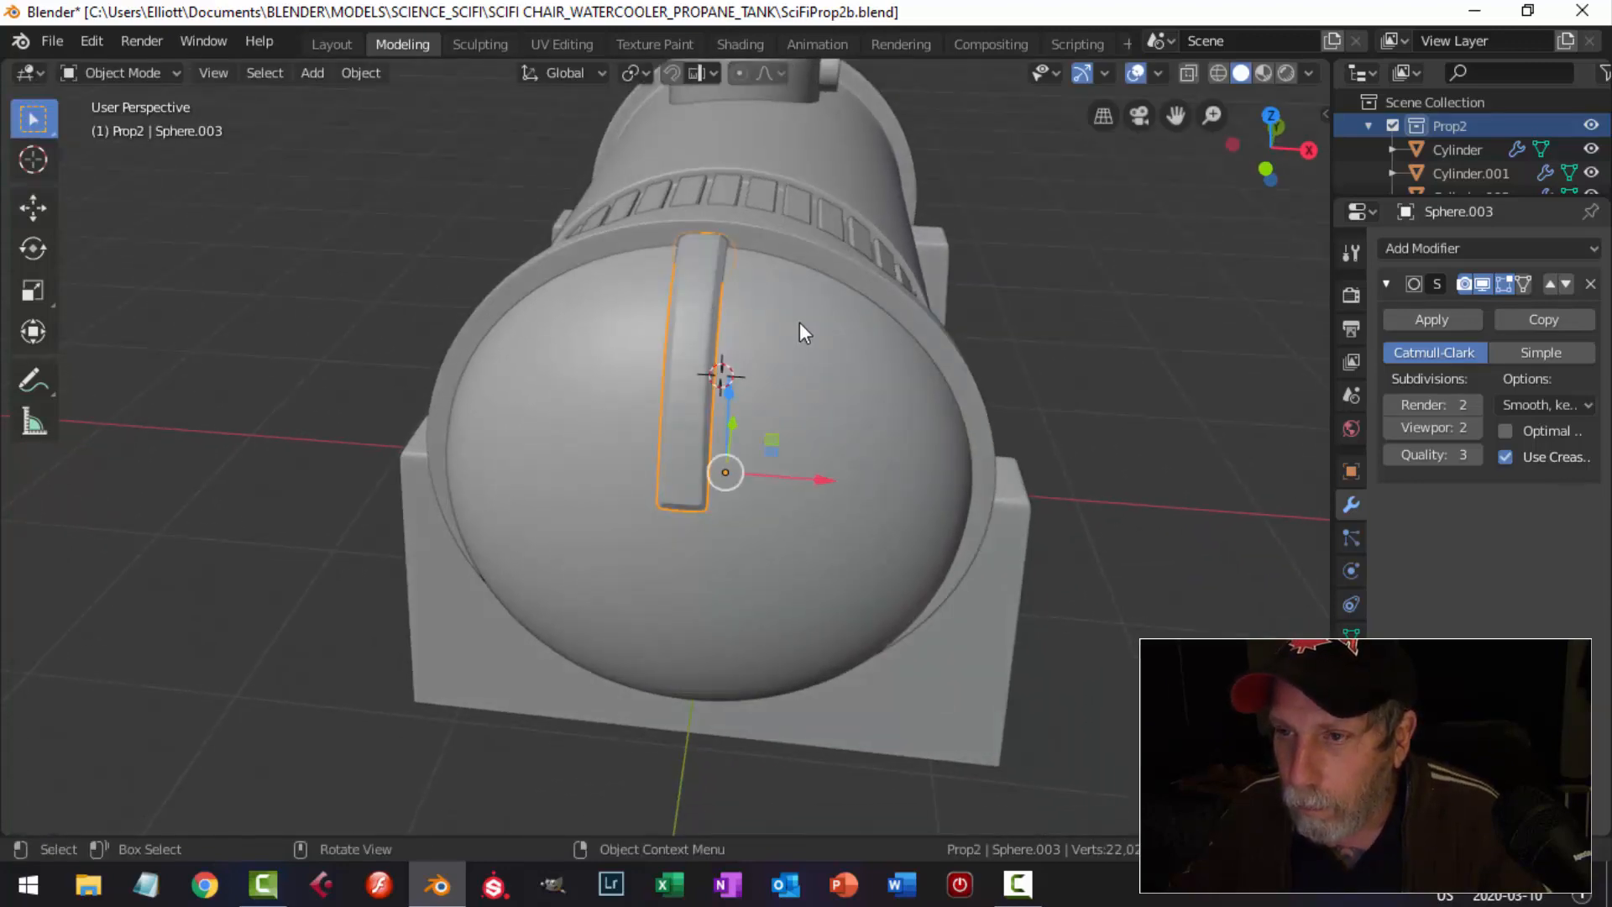
Apply smooth shading to the raised band on the end dome.
{"action": "mouse_move", "coordinate": [799, 321]}
{"action": "middle_mouse_down"}
{"action": "mouse_move", "coordinate": [649, 314]}
{"action": "mouse_move", "coordinate": [793, 294]}
{"action": "middle_mouse_up"}
{"action": "right_click", "coordinate": [793, 284]}
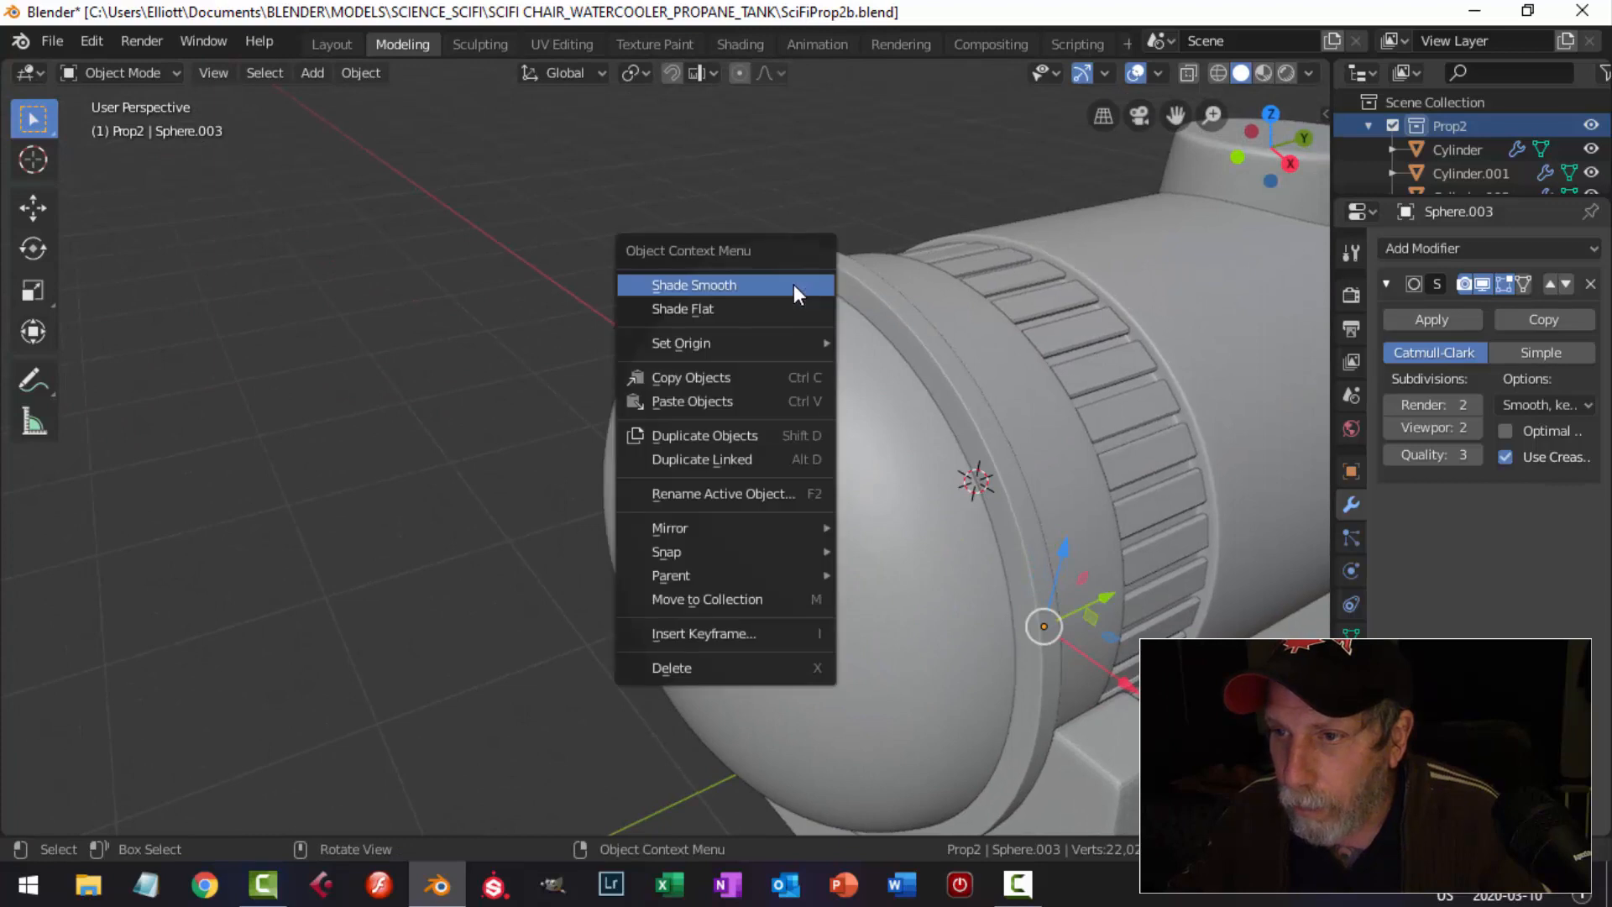
{"action": "left_click", "coordinate": [792, 284]}
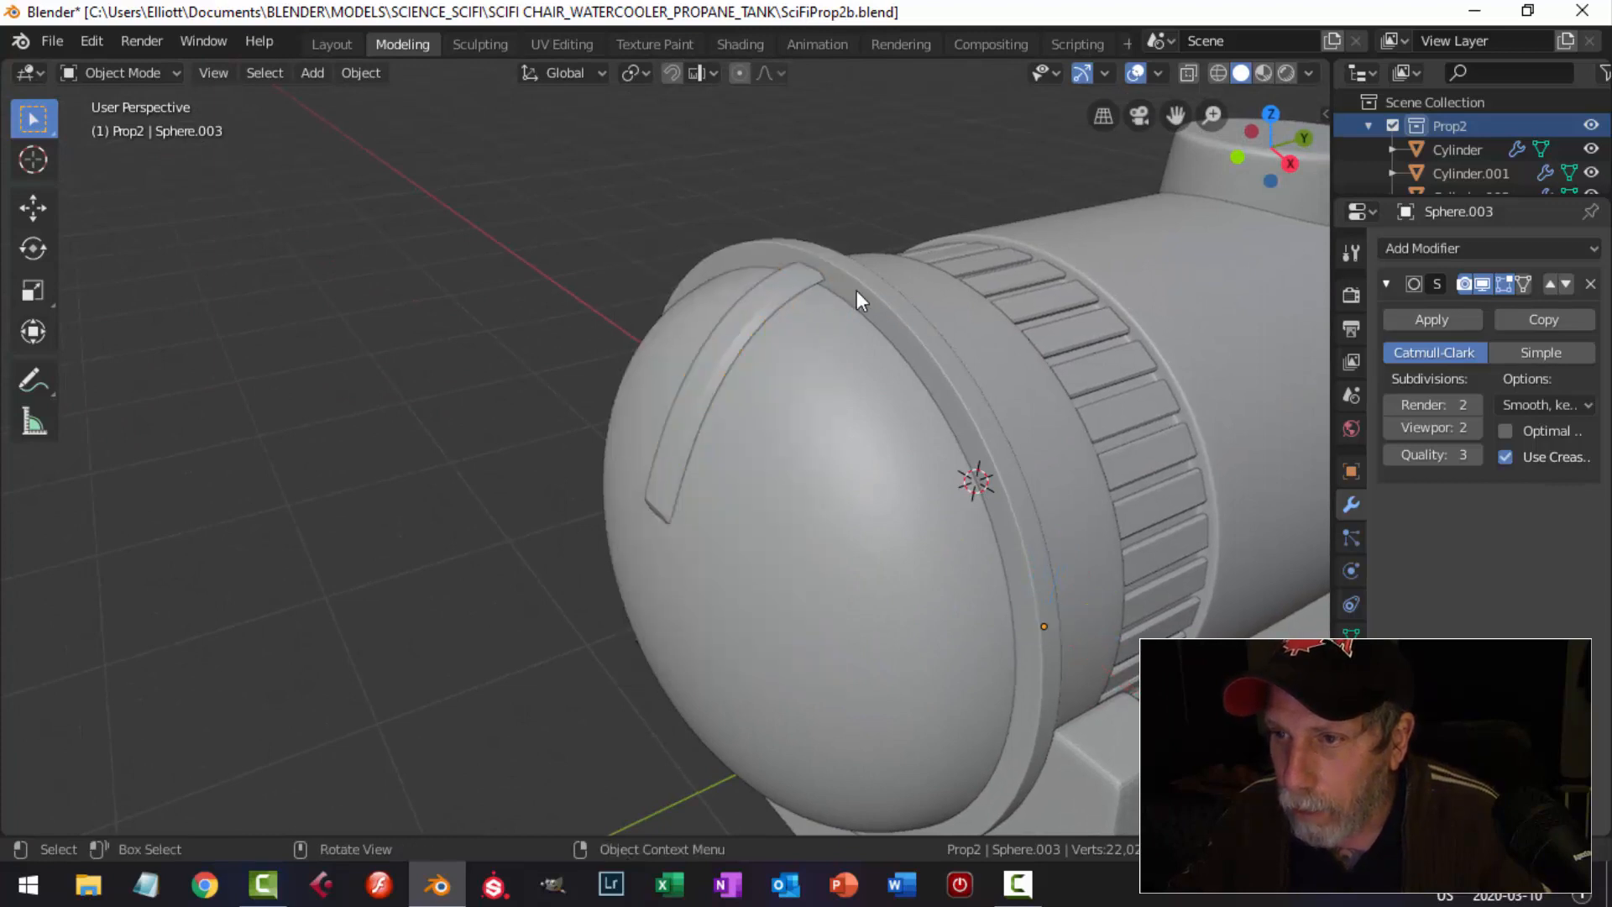
Delete the raised band's stray upper-end faces that extend down inside the dome's flange, then leave mesh editing.
{"action": "left_click", "coordinate": [797, 281]}
{"action": "middle_click_drag", "start_coordinate": [798, 281], "coordinate": [830, 312]}
{"action": "key", "text": "Tab"}
{"action": "key", "text": "KP_3"}
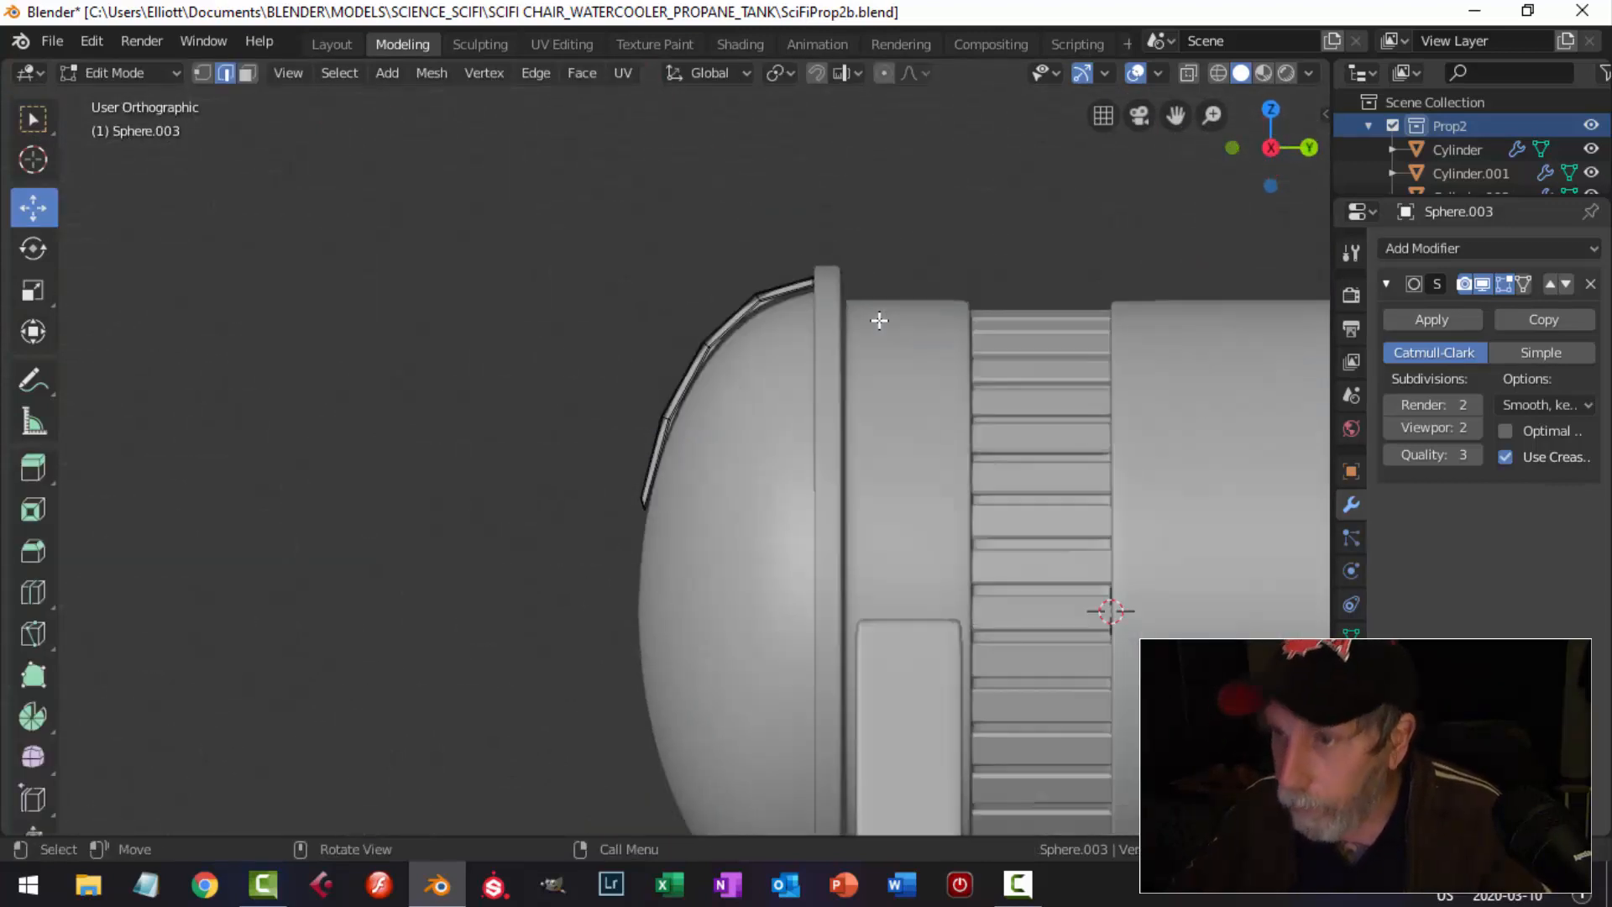
{"action": "key", "text": "z"}
{"action": "left_click", "coordinate": [747, 332]}
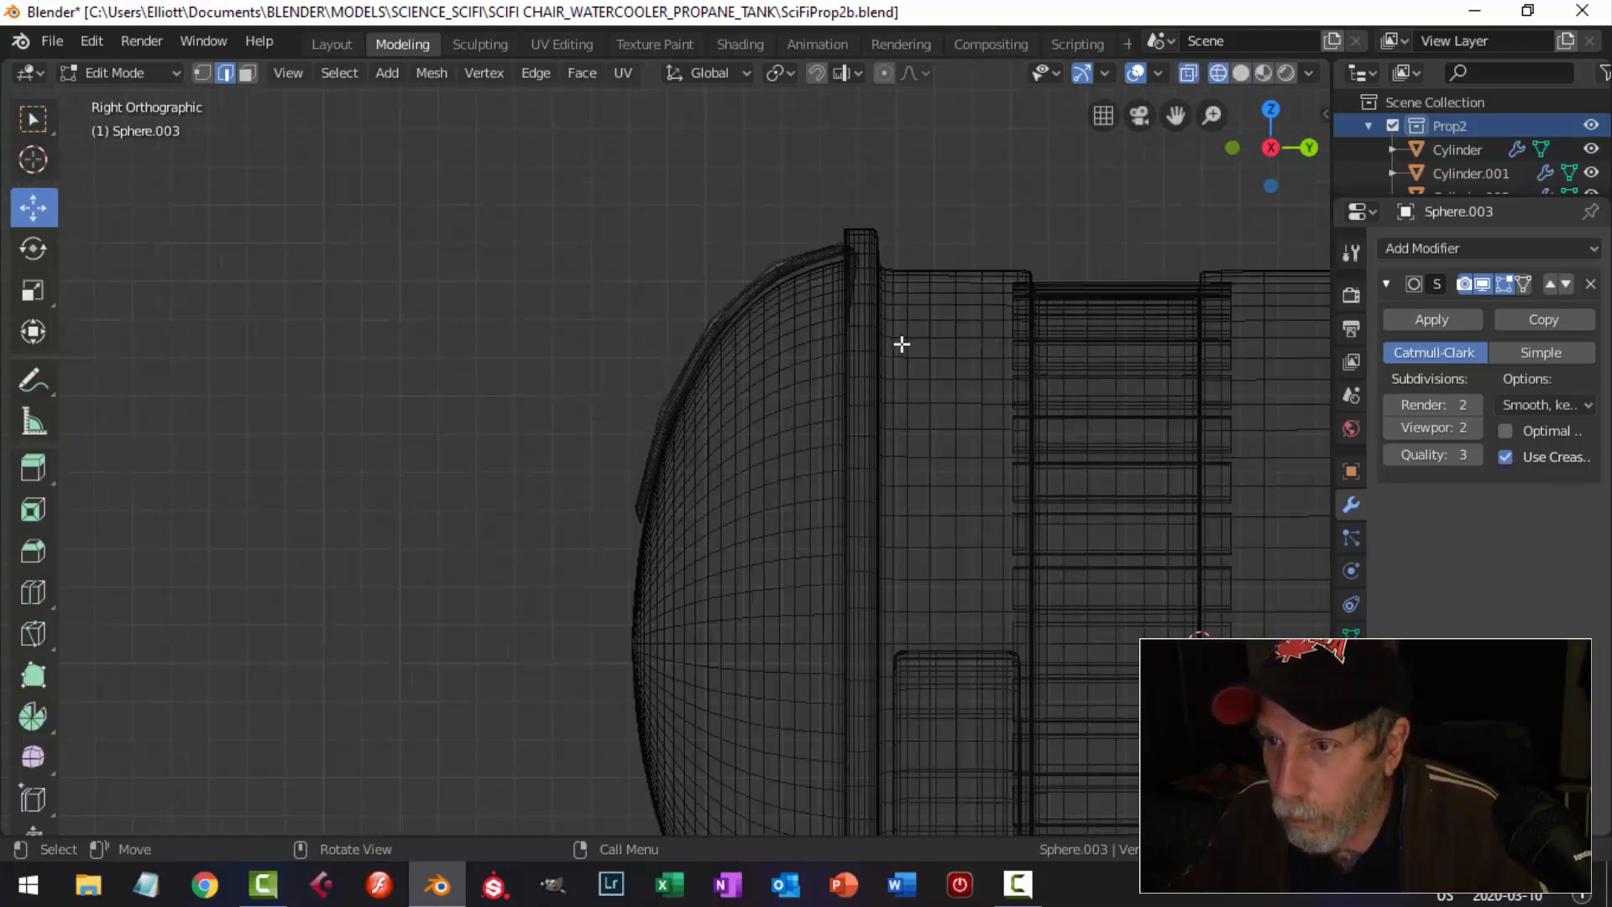
{"action": "scroll", "coordinate": [856, 403], "scroll_direction": "up", "scroll_amount": 5}
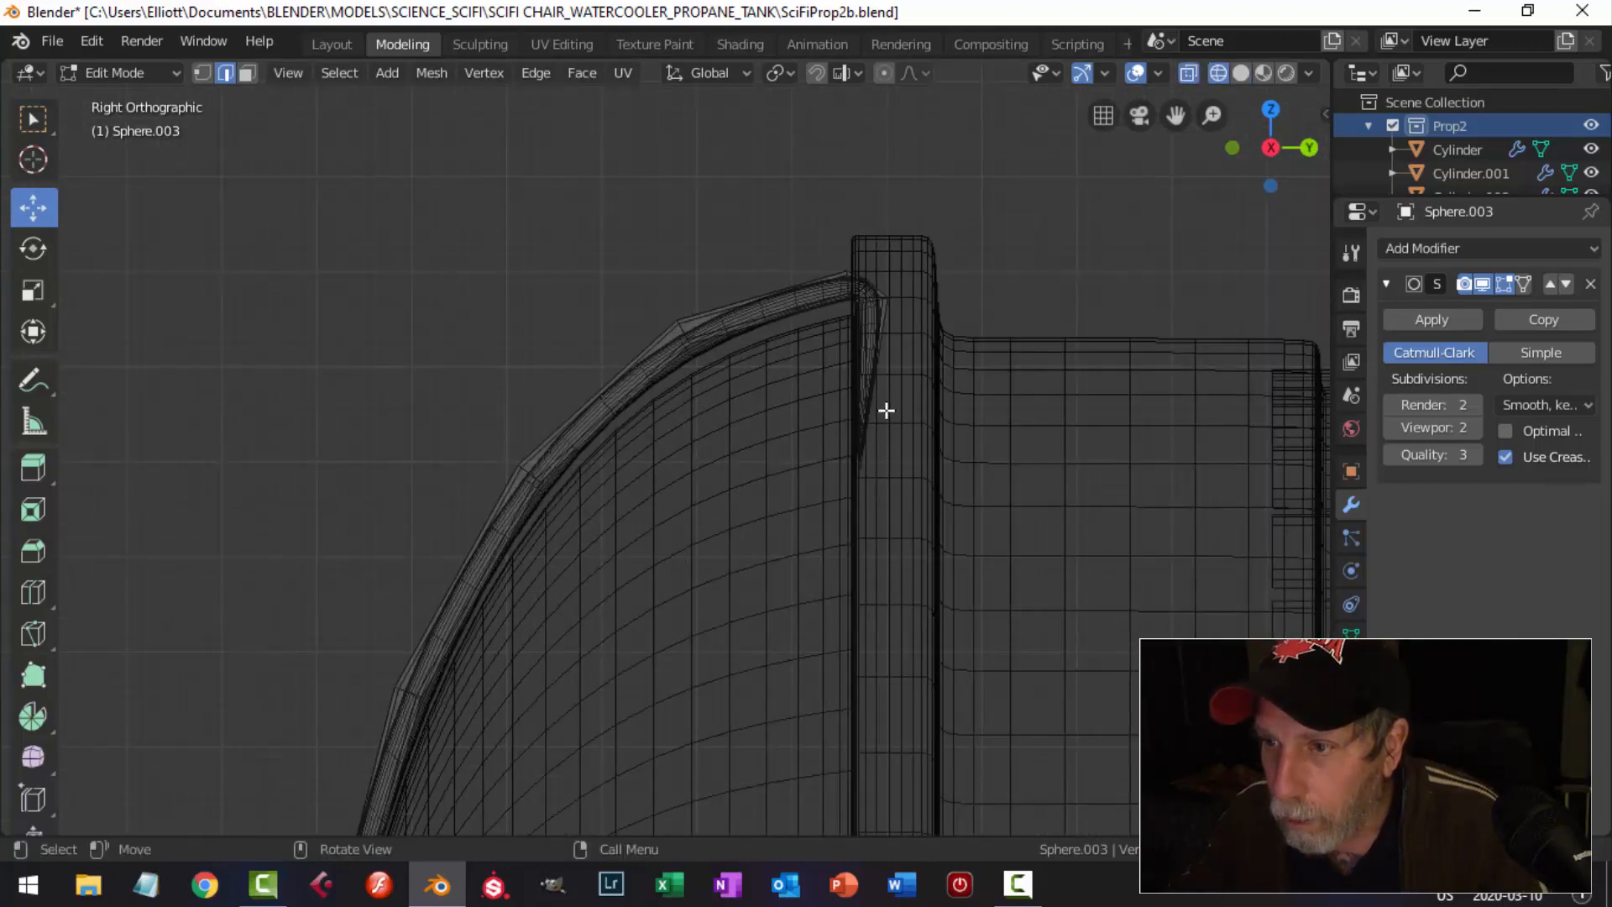
{"action": "scroll", "coordinate": [890, 416], "scroll_direction": "up", "scroll_amount": 1}
{"action": "left_click_drag", "start_coordinate": [982, 499], "coordinate": [863, 293]}
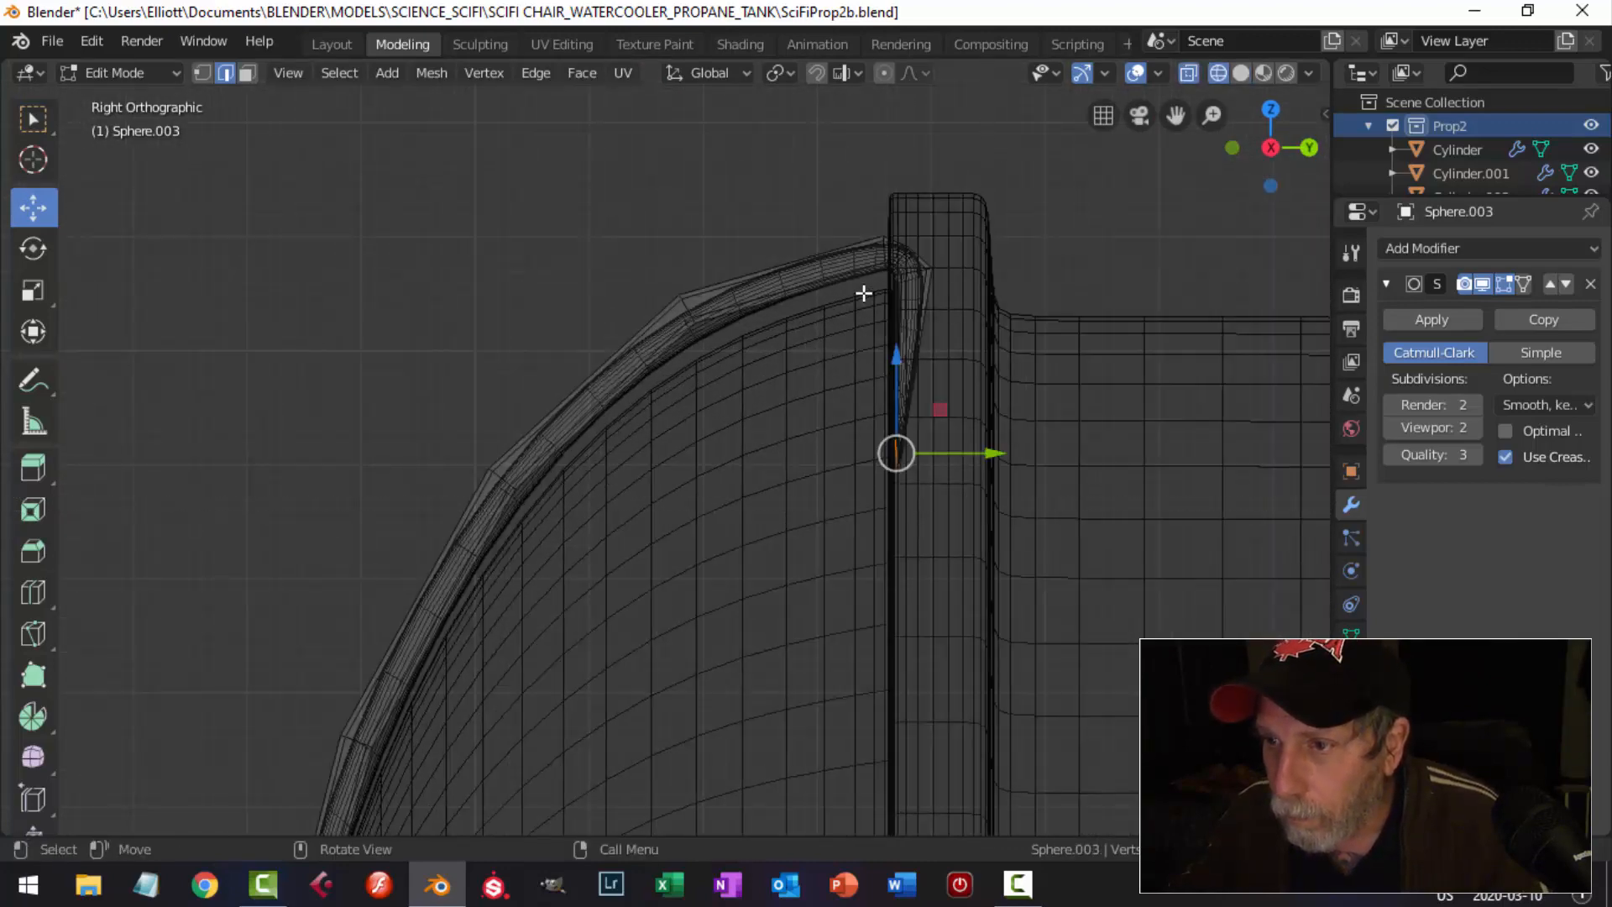
{"action": "key", "text": "ctrl+KP_Add"}
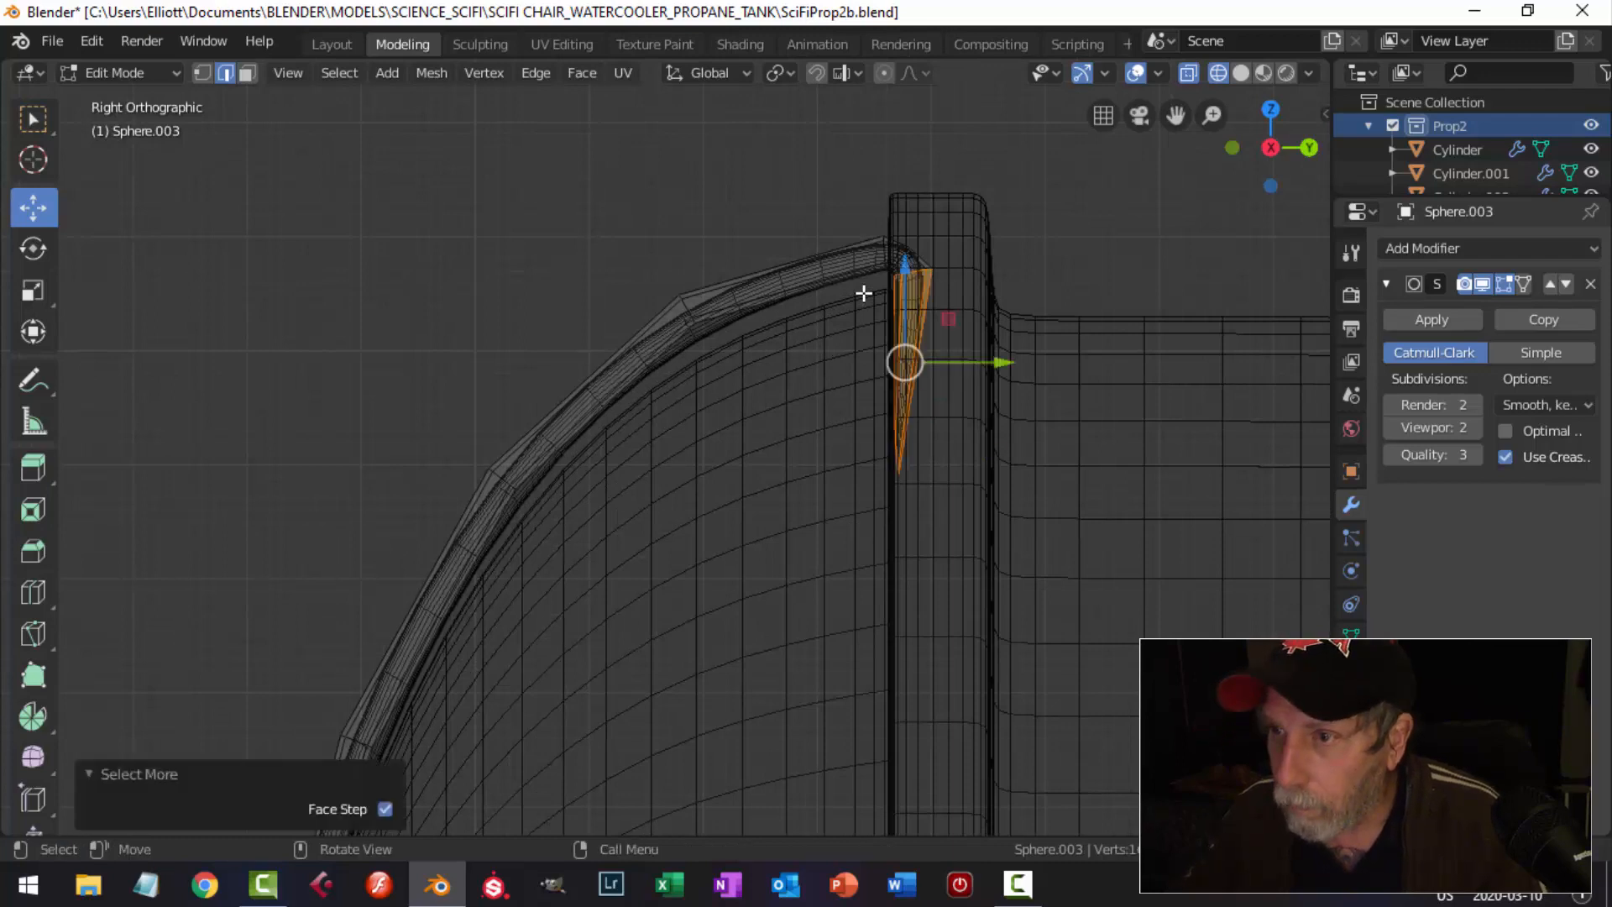
{"action": "key", "text": "x"}
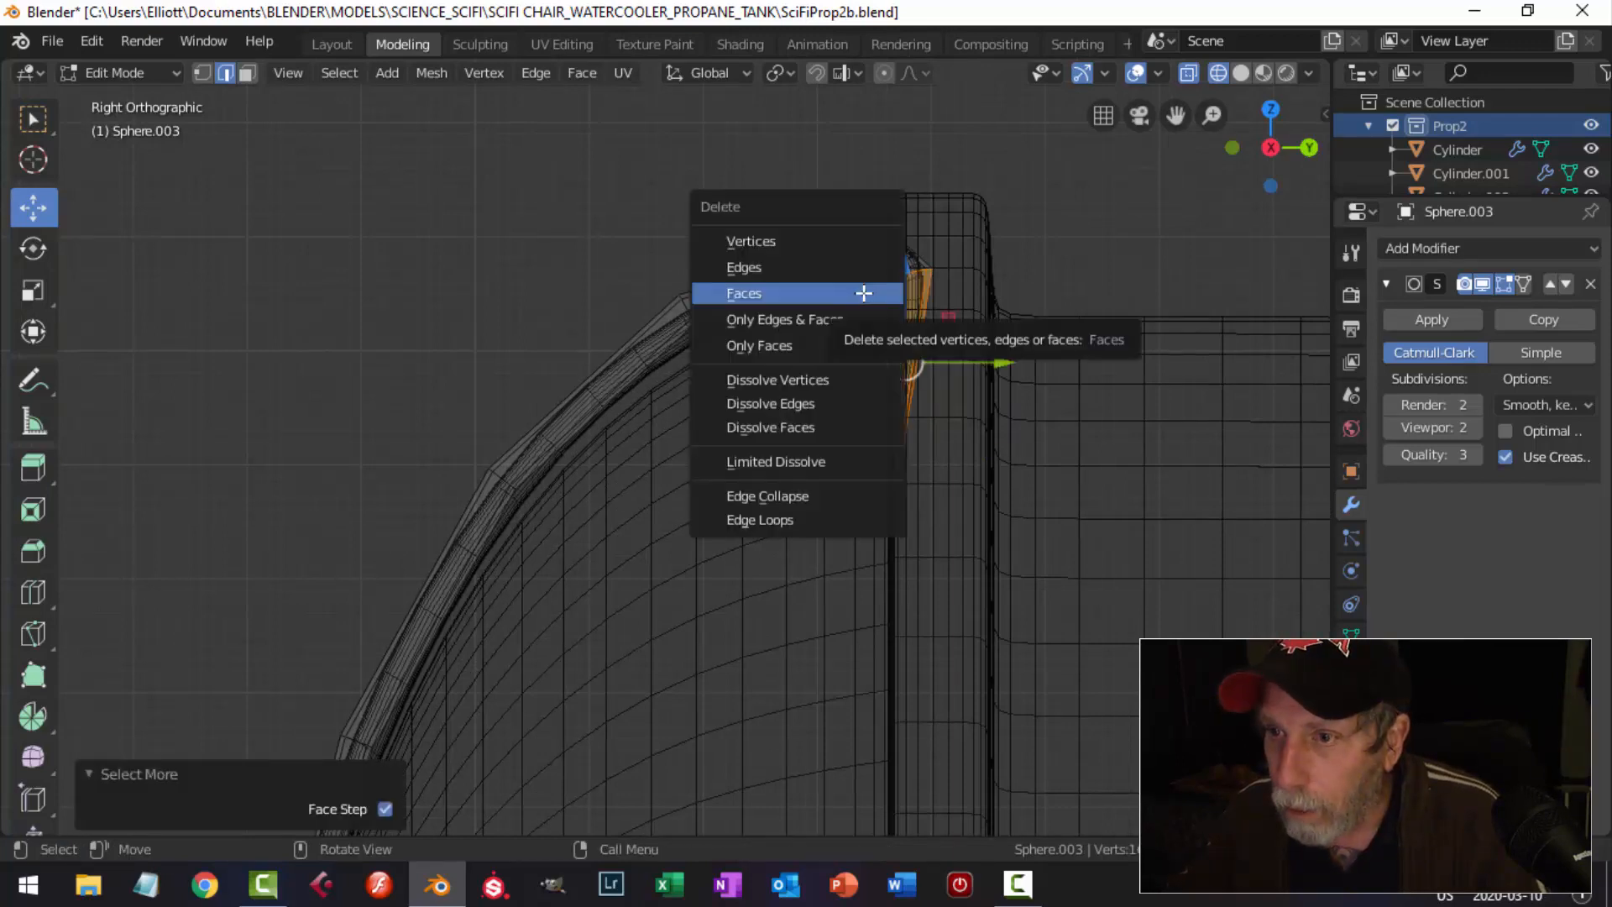
{"action": "left_click", "coordinate": [864, 293]}
{"action": "key", "text": "Tab"}
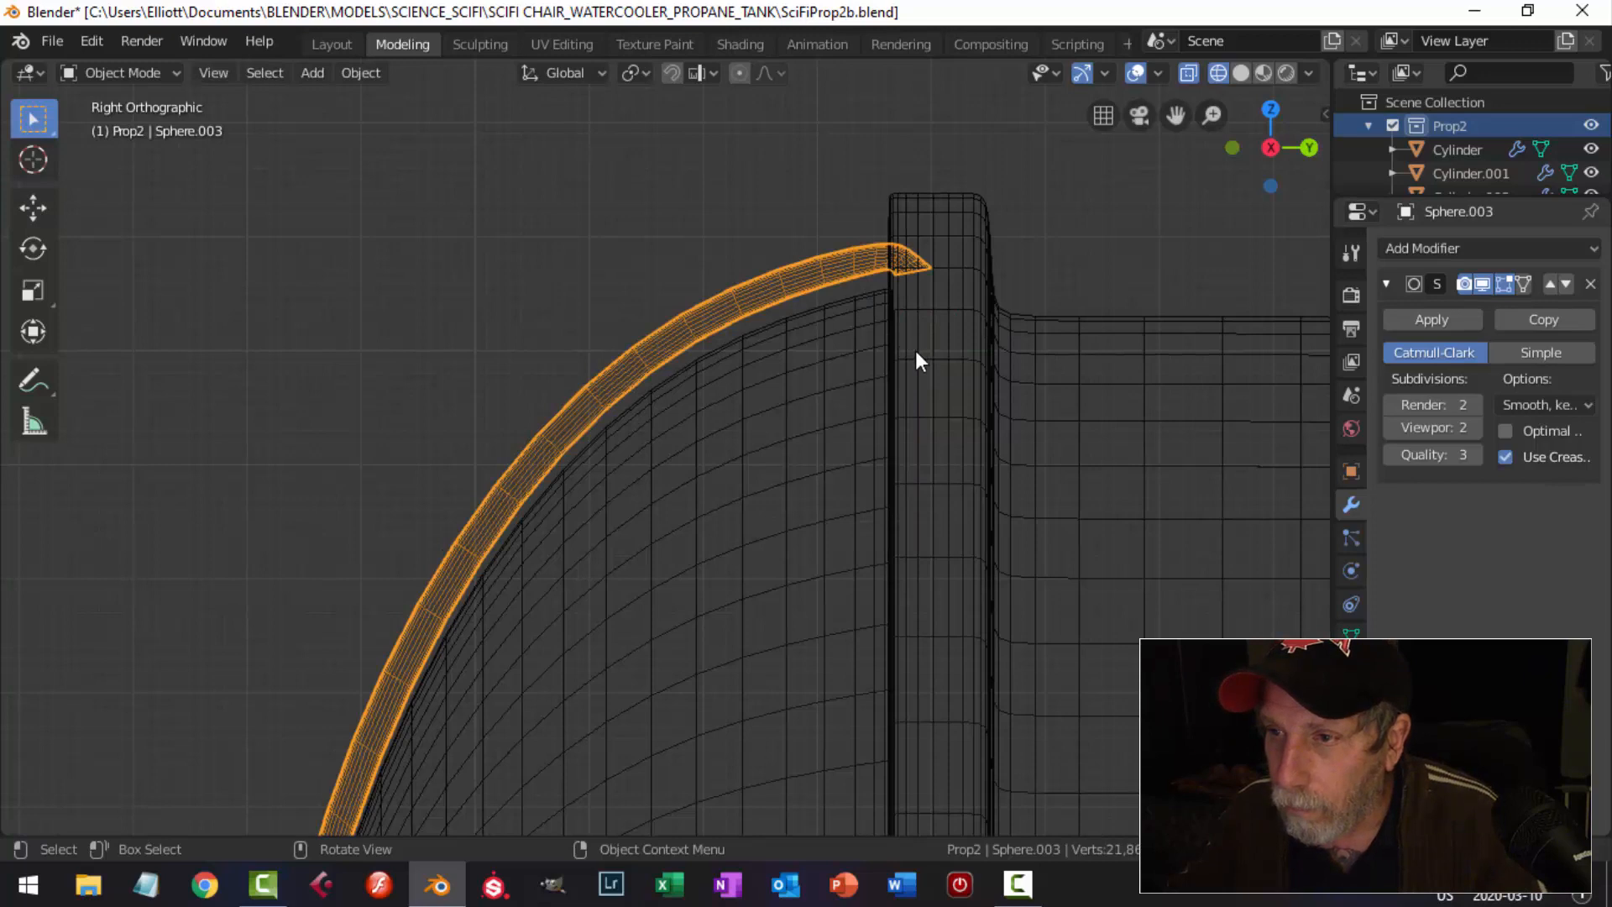
Return the view to solid shading and reveal all hidden parts of the tank.
{"action": "scroll", "coordinate": [915, 350], "scroll_direction": "down", "scroll_amount": 2}
{"action": "key", "text": "z"}
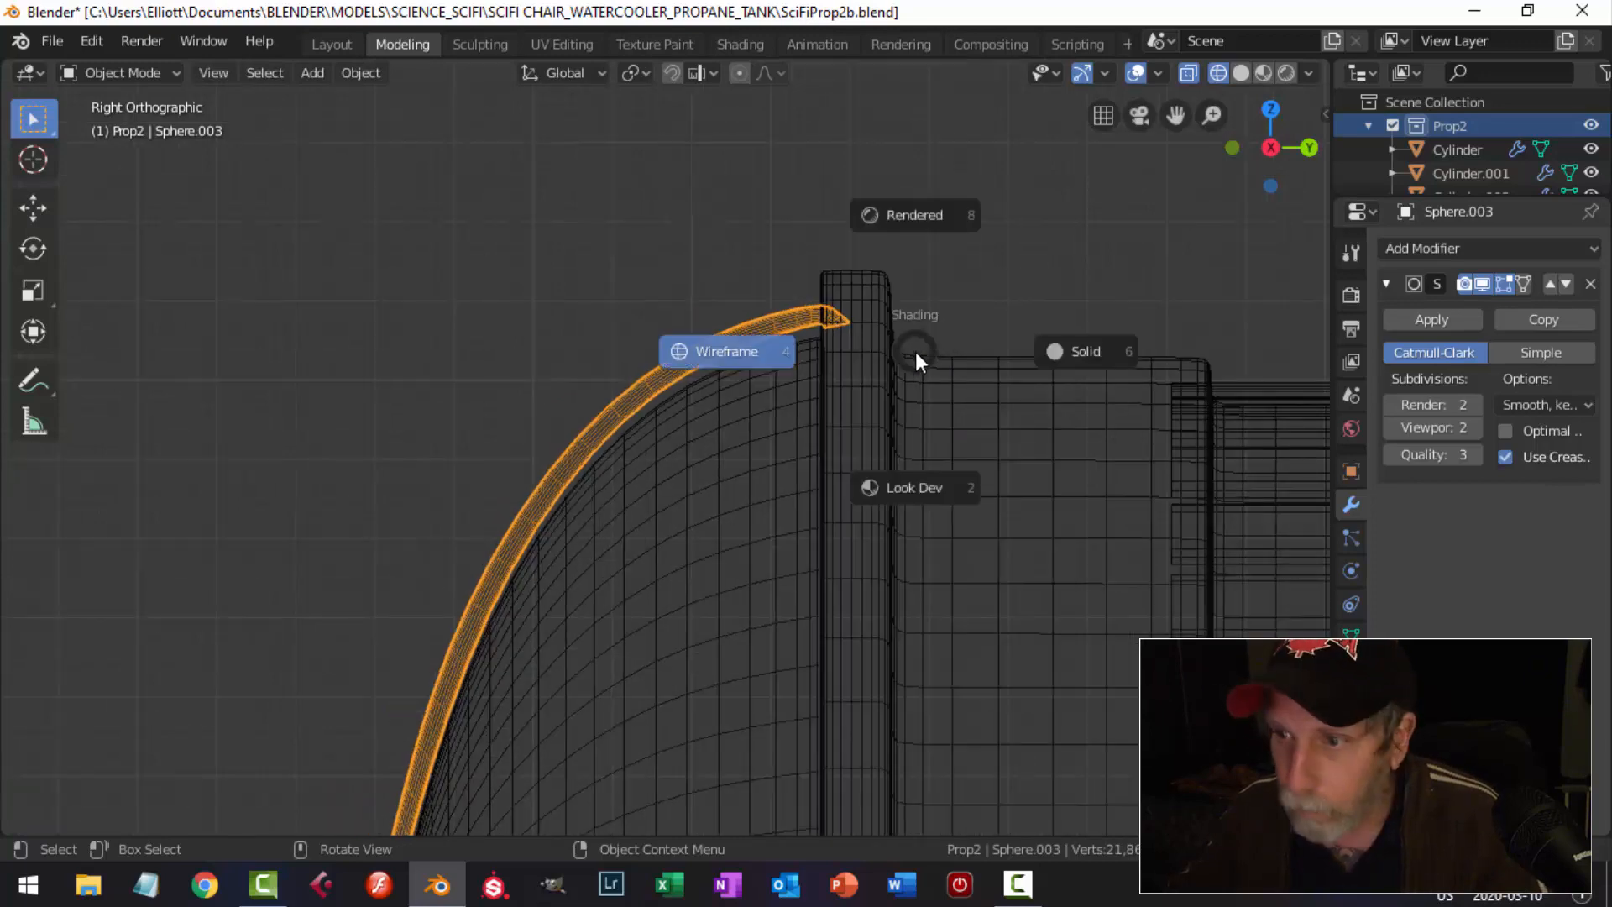
{"action": "left_click", "coordinate": [1090, 344]}
{"action": "scroll", "coordinate": [775, 386], "scroll_direction": "down", "scroll_amount": 1}
{"action": "middle_click_drag", "start_coordinate": [776, 386], "coordinate": [806, 512]}
{"action": "key", "text": "alt+h"}
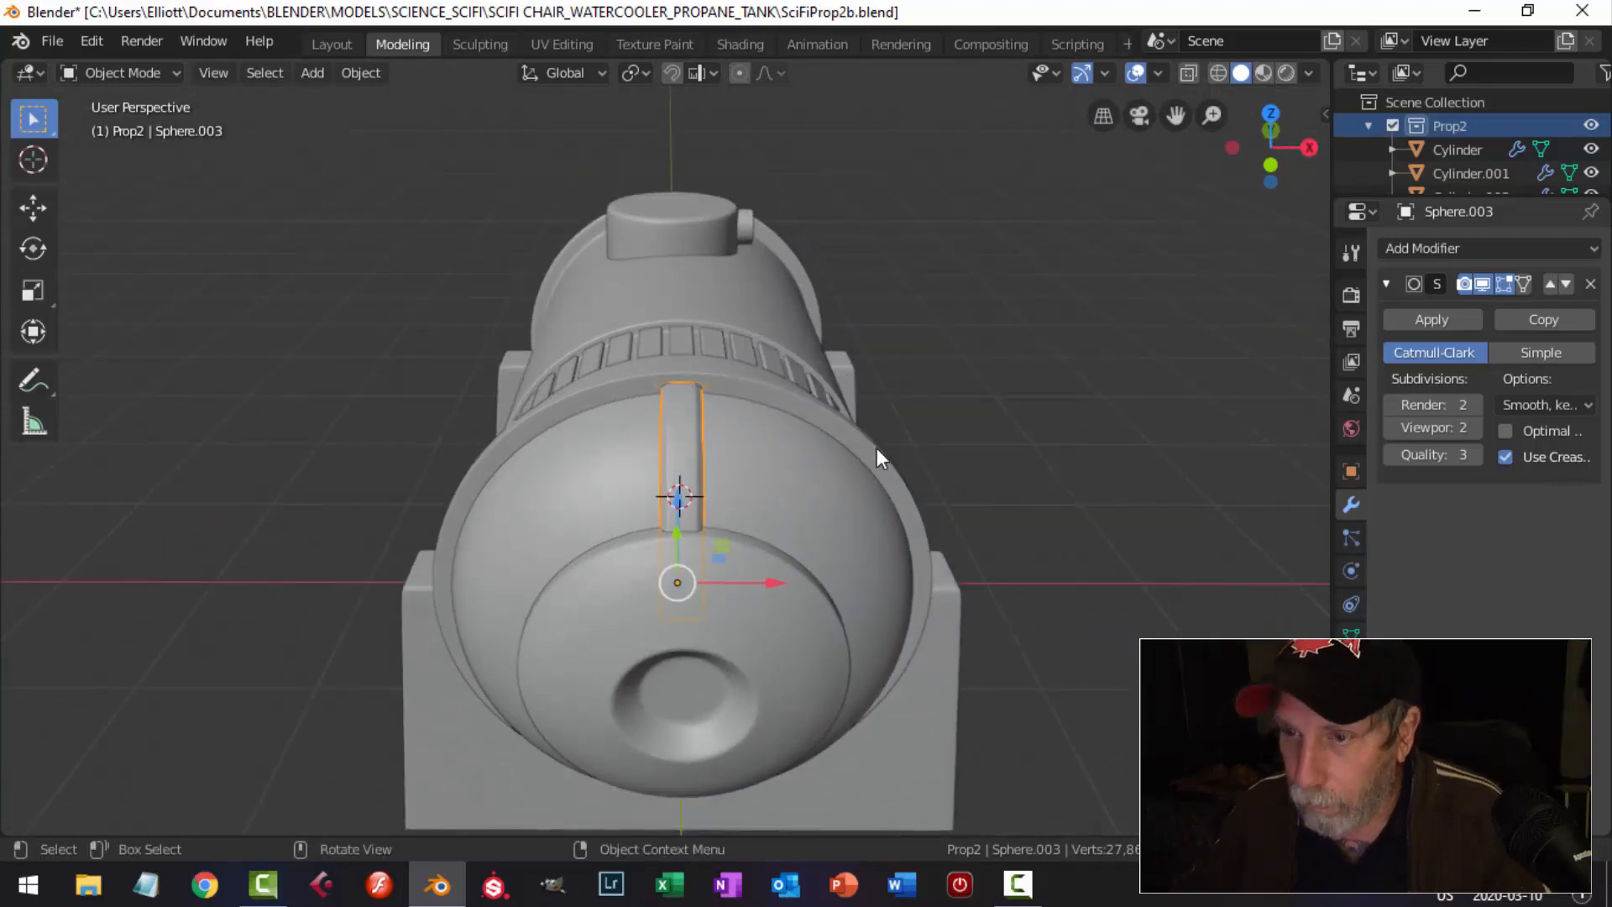
Check the raised band from the side and front, select it and save the file.
{"action": "scroll", "coordinate": [877, 447], "scroll_direction": "up", "scroll_amount": 4}
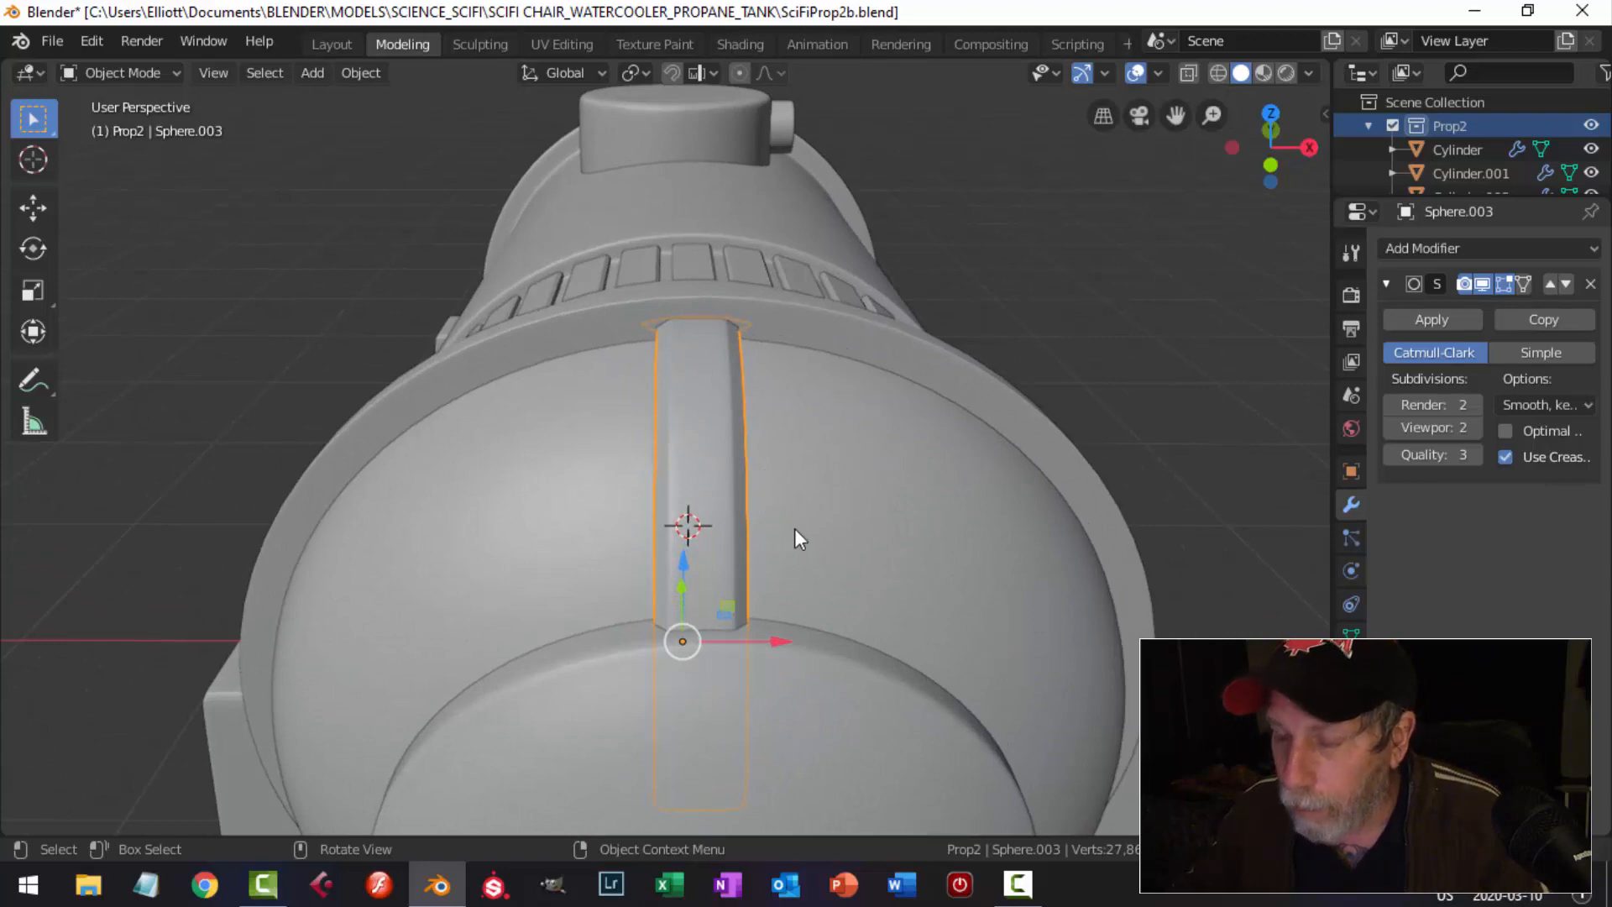
{"action": "scroll", "coordinate": [831, 482], "scroll_direction": "up", "scroll_amount": 2}
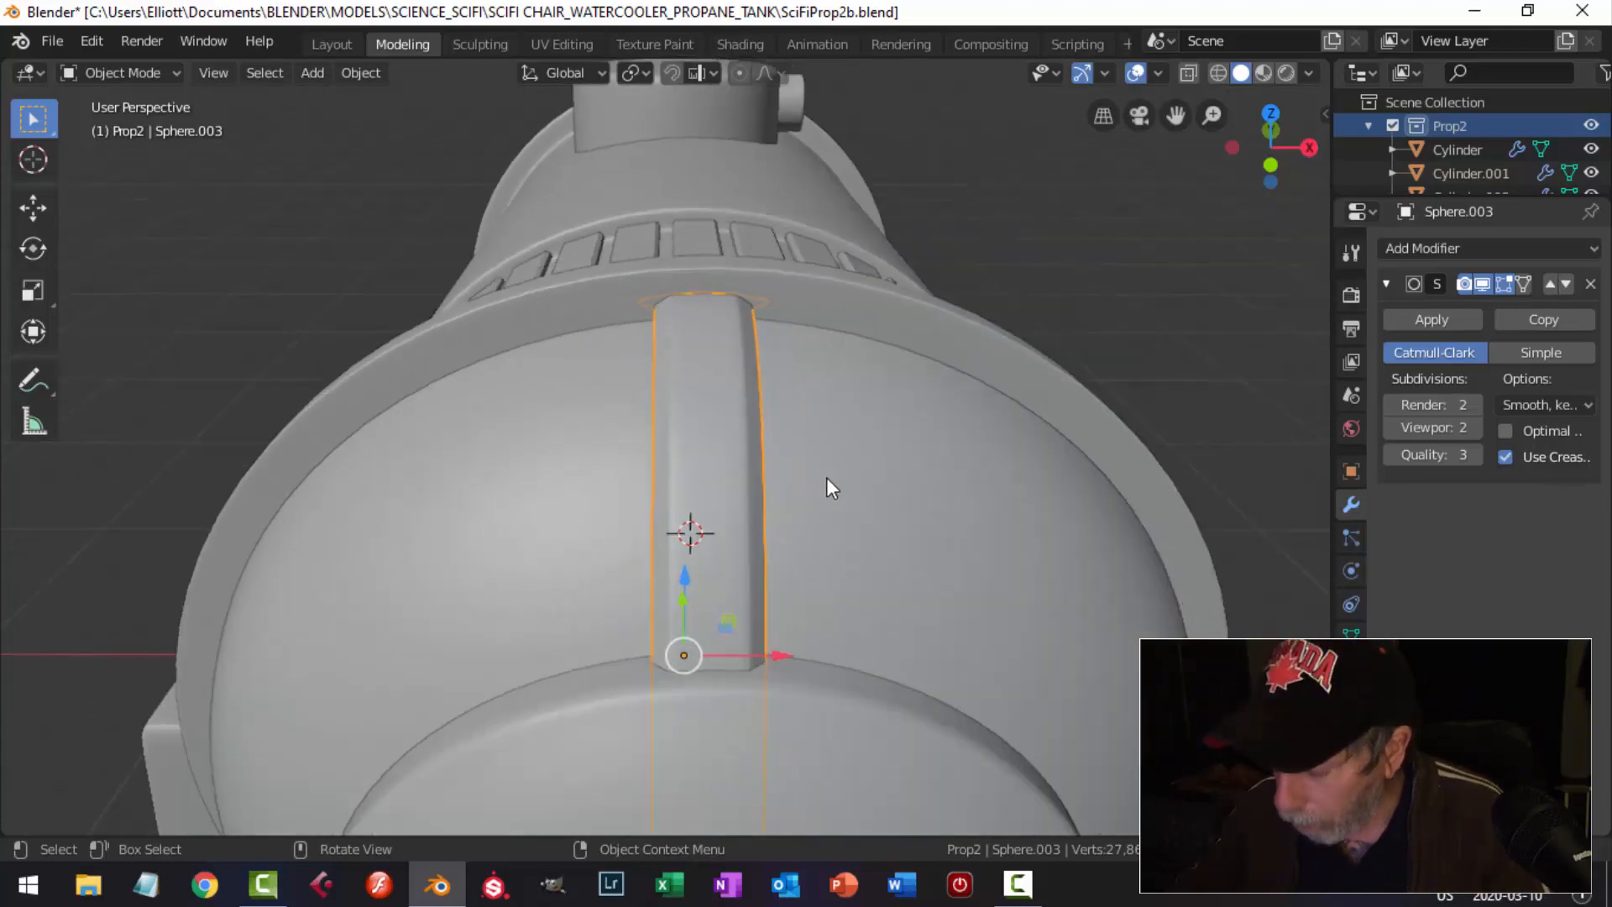
{"action": "key", "text": "KP_3"}
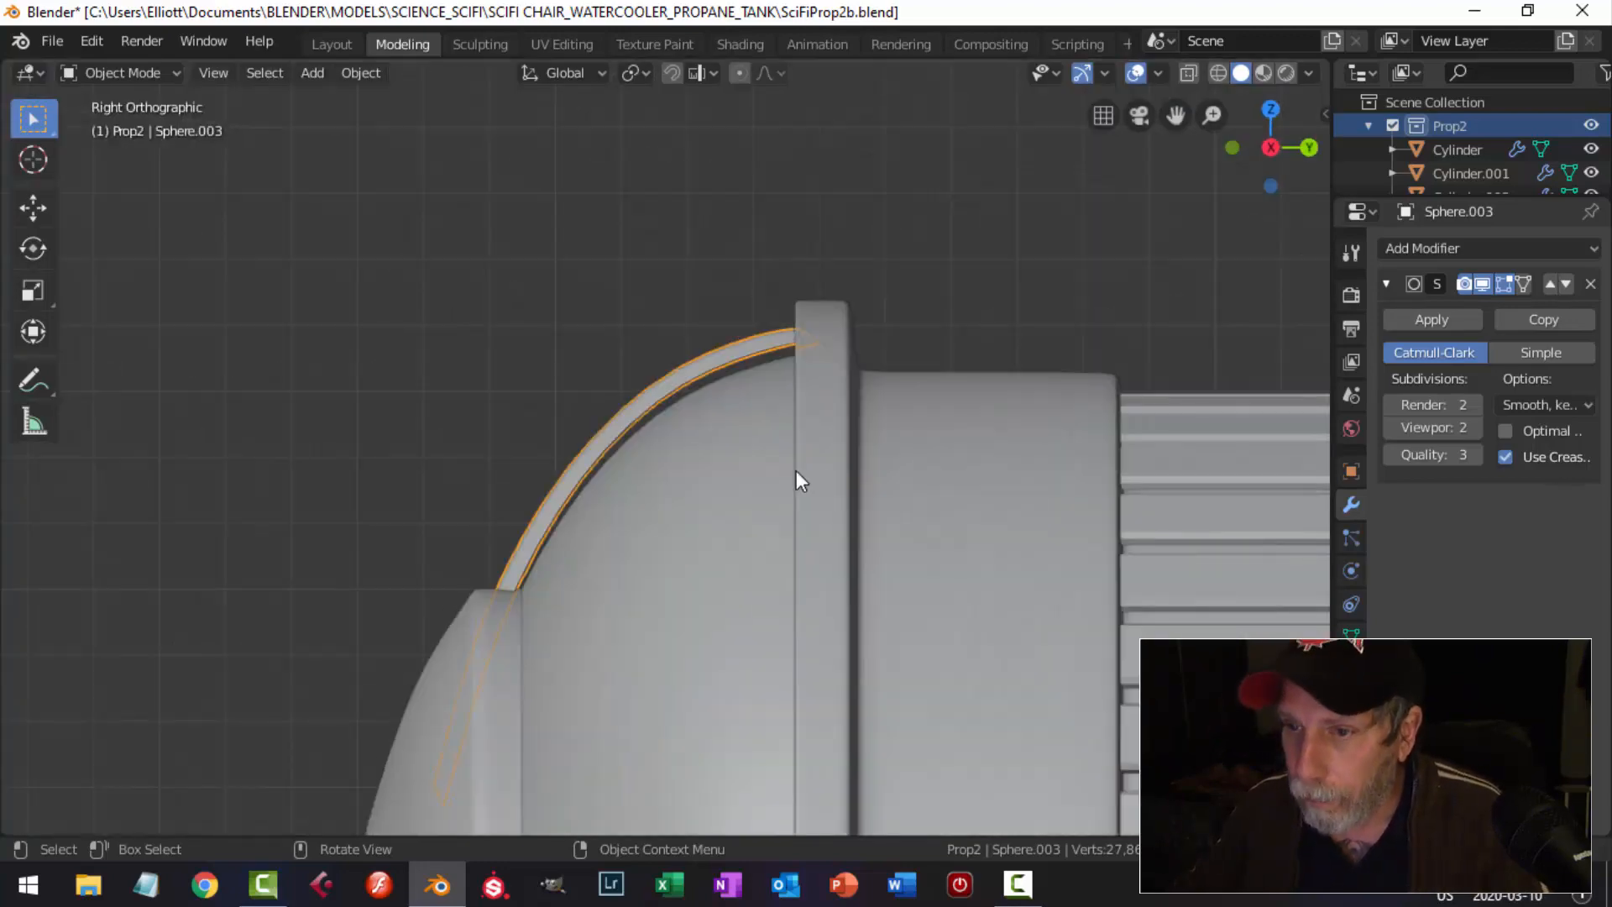
{"action": "key", "text": "KP_1"}
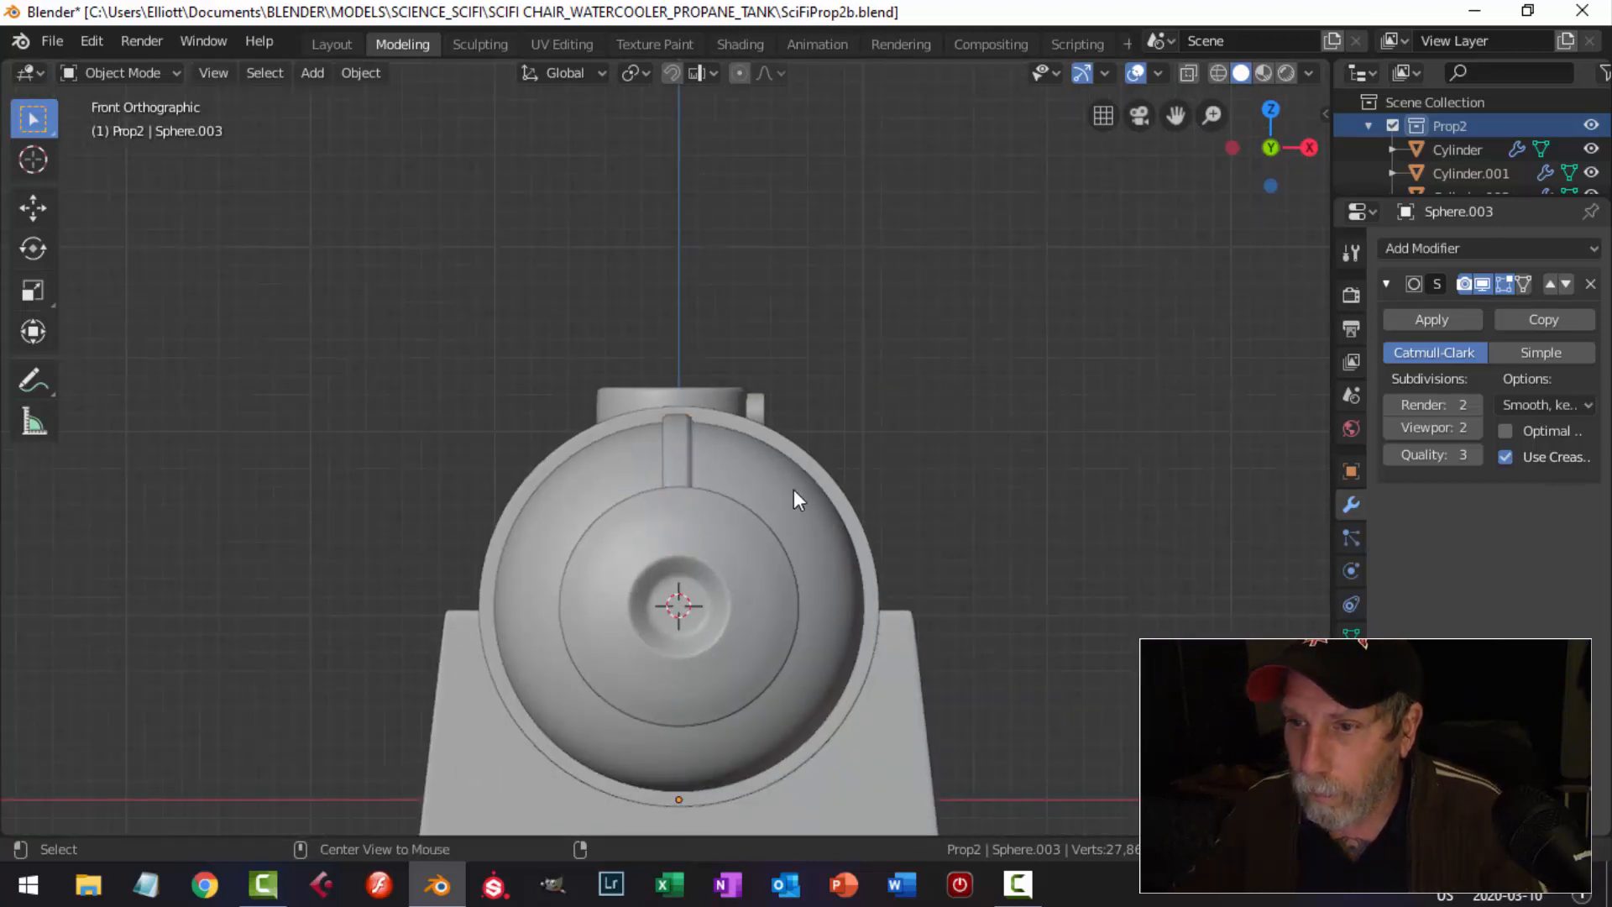
{"action": "scroll", "coordinate": [793, 490], "scroll_direction": "up", "scroll_amount": 3}
{"action": "left_click", "coordinate": [669, 483]}
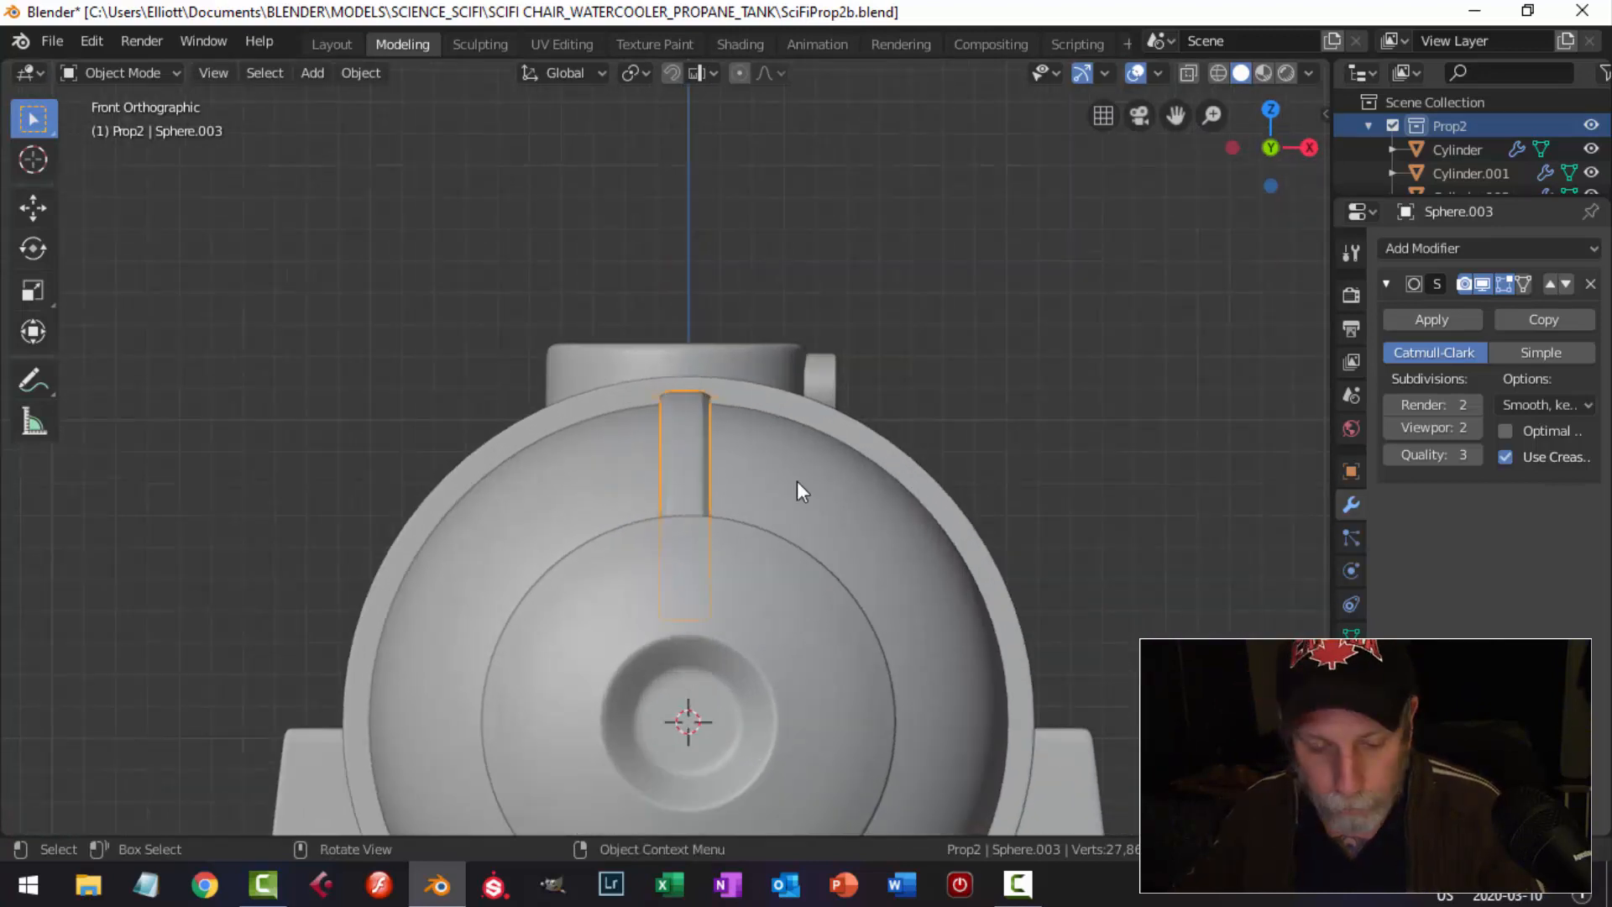
{"action": "key", "text": "ctrl+s"}
Set the raised band's origin to the 3D cursor at the tank's central axis.
{"action": "scroll", "coordinate": [797, 491], "scroll_direction": "down", "scroll_amount": 3}
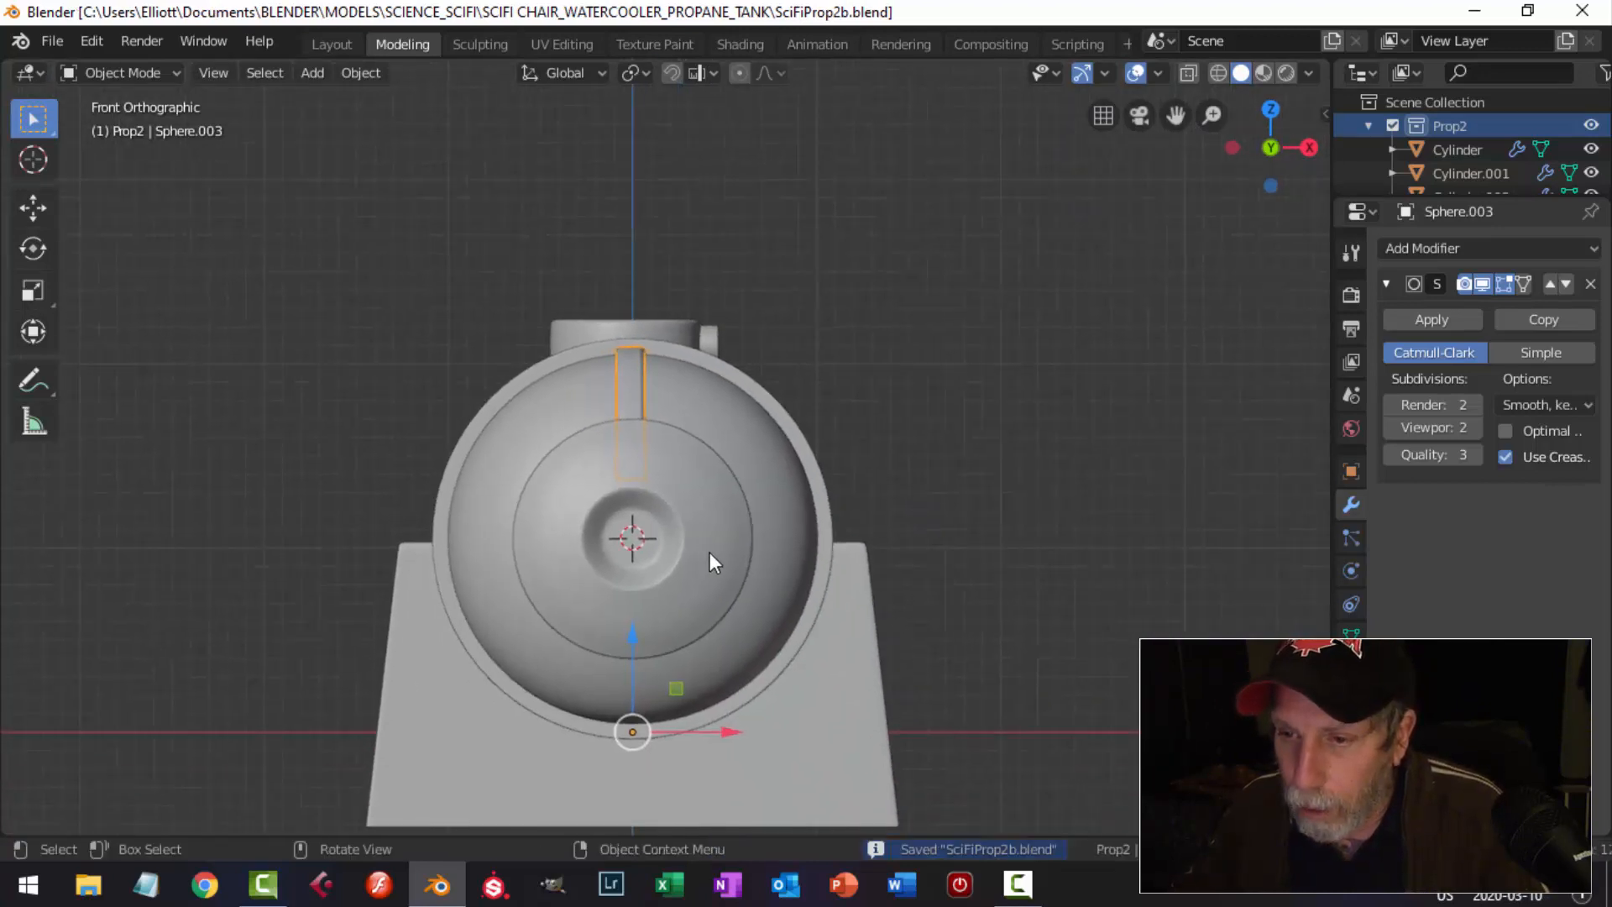
{"action": "left_click", "coordinate": [361, 73]}
{"action": "mouse_move", "coordinate": [401, 125]}
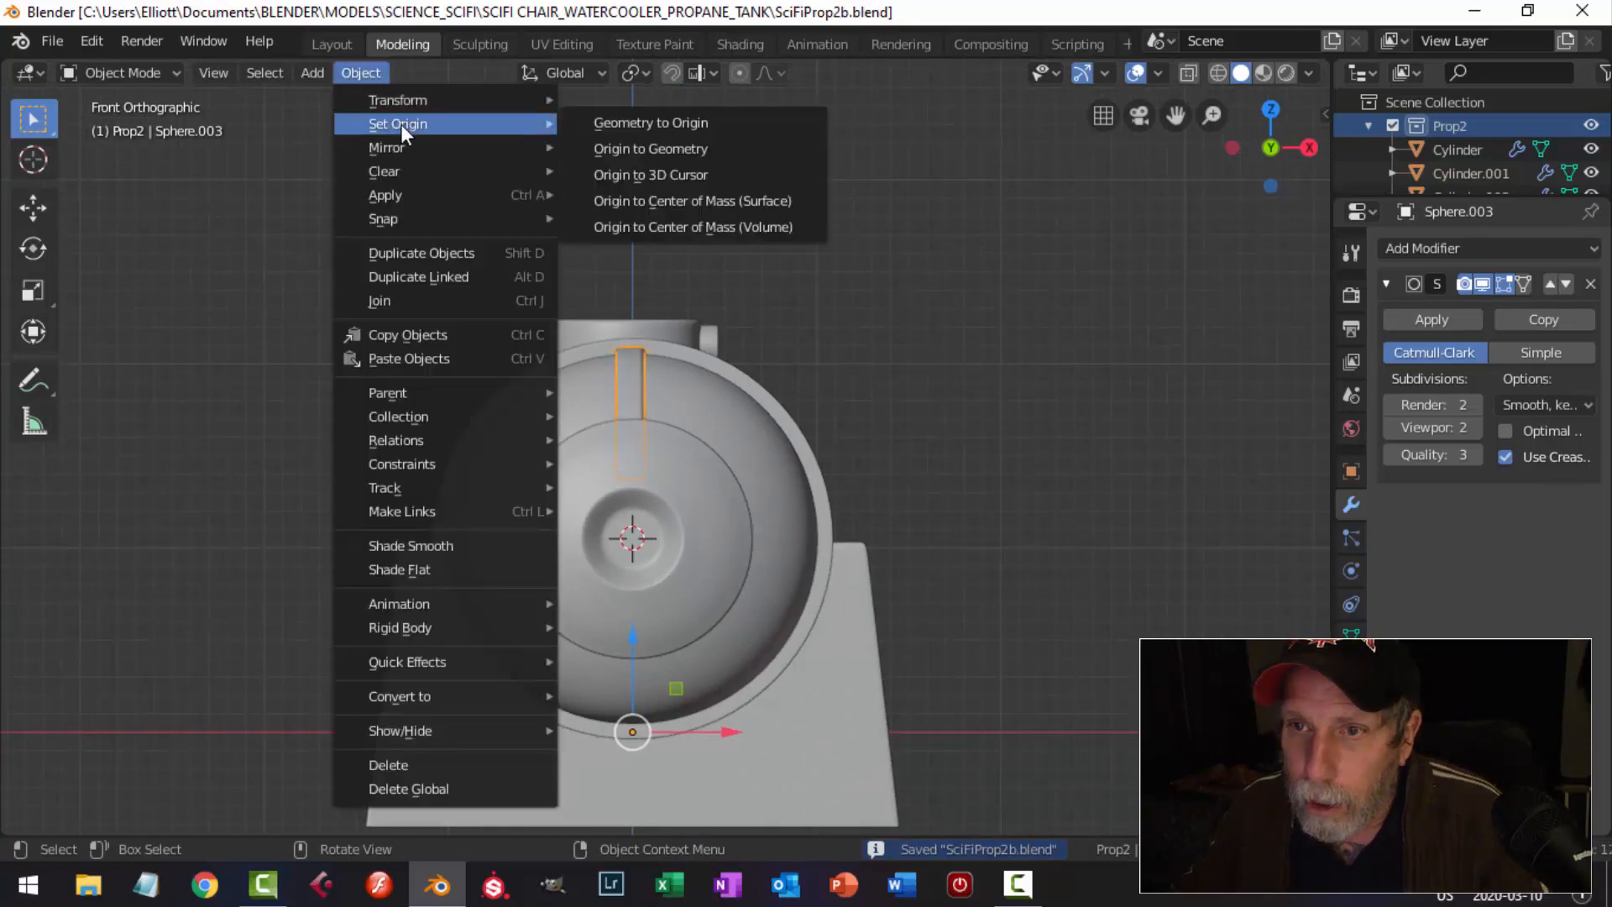
{"action": "left_click", "coordinate": [638, 173]}
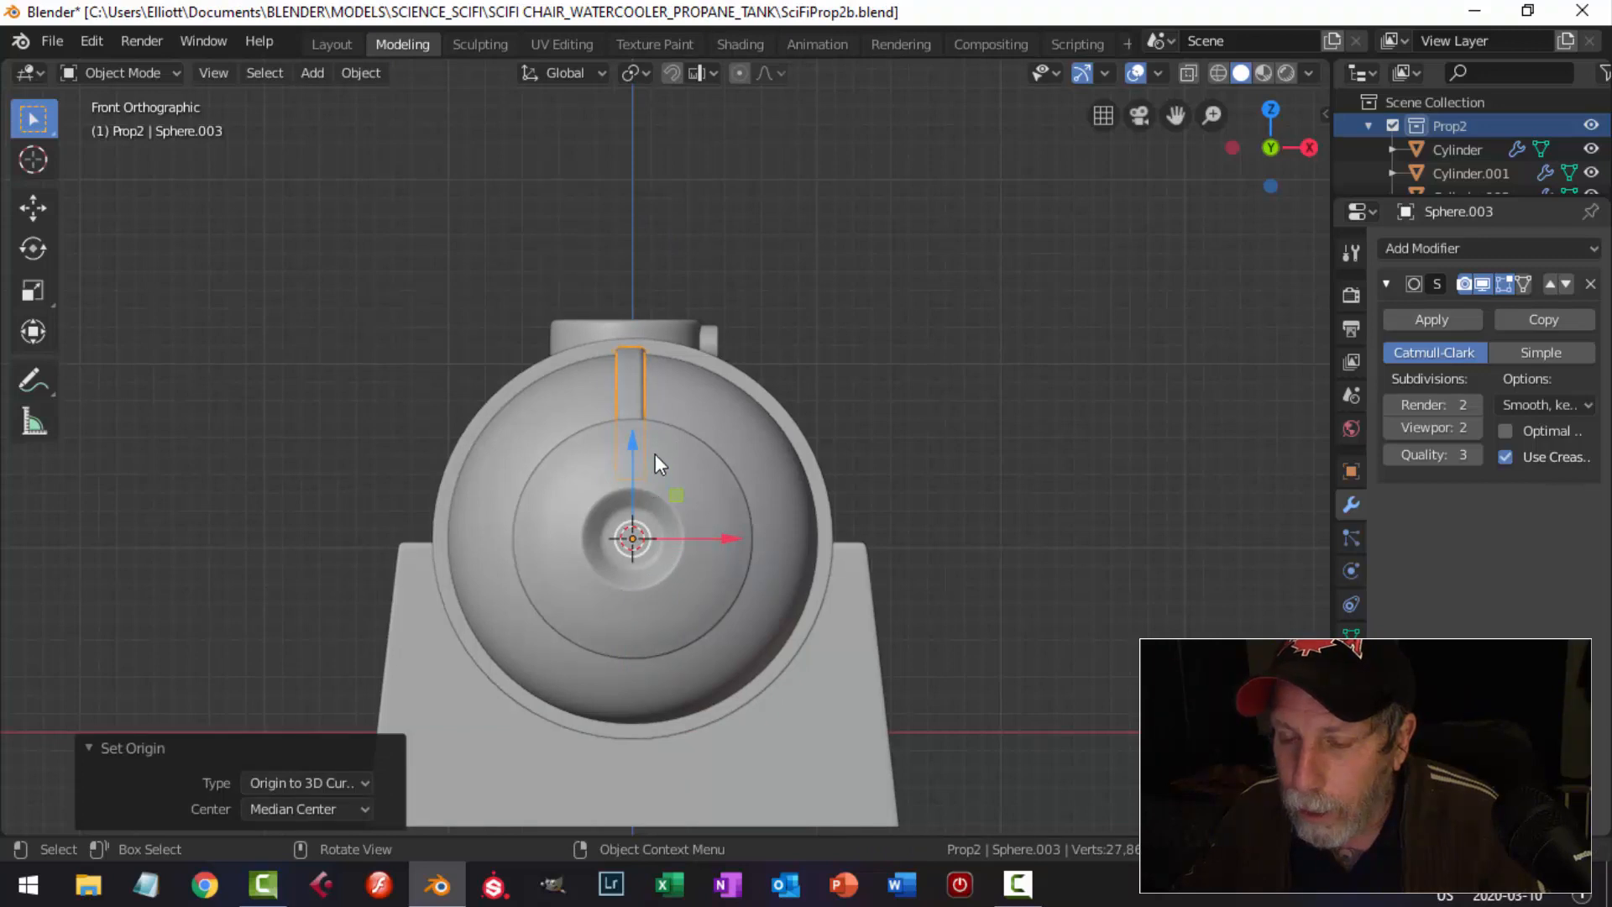
Turn on the Screencast Keys display for the viewport.
{"action": "key", "text": "n"}
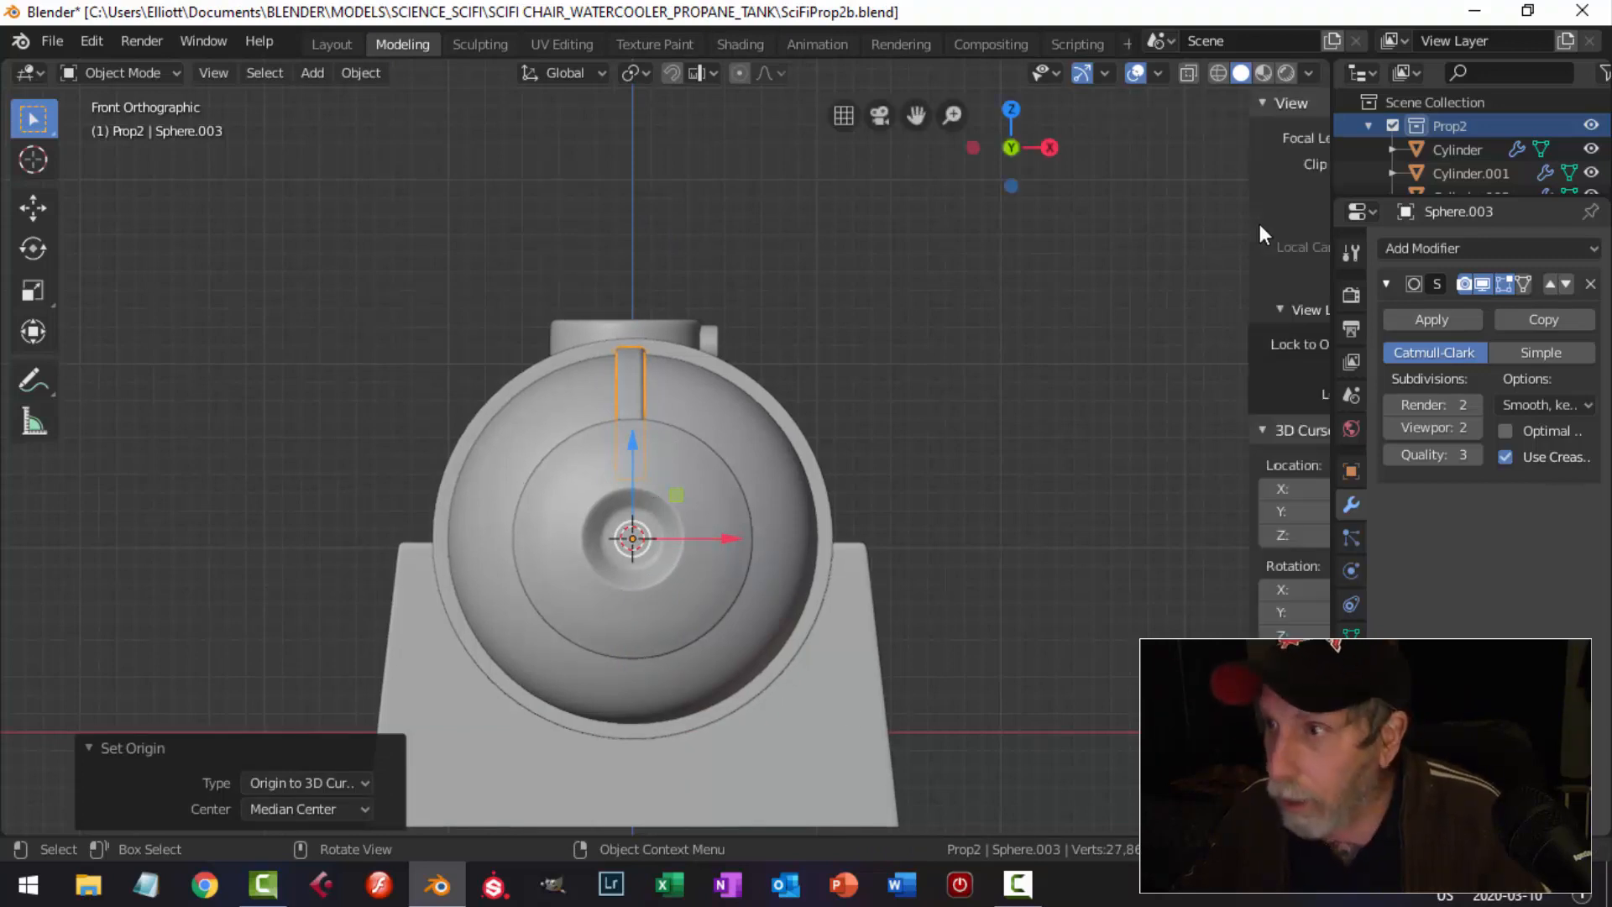
{"action": "left_click", "coordinate": [1316, 286]}
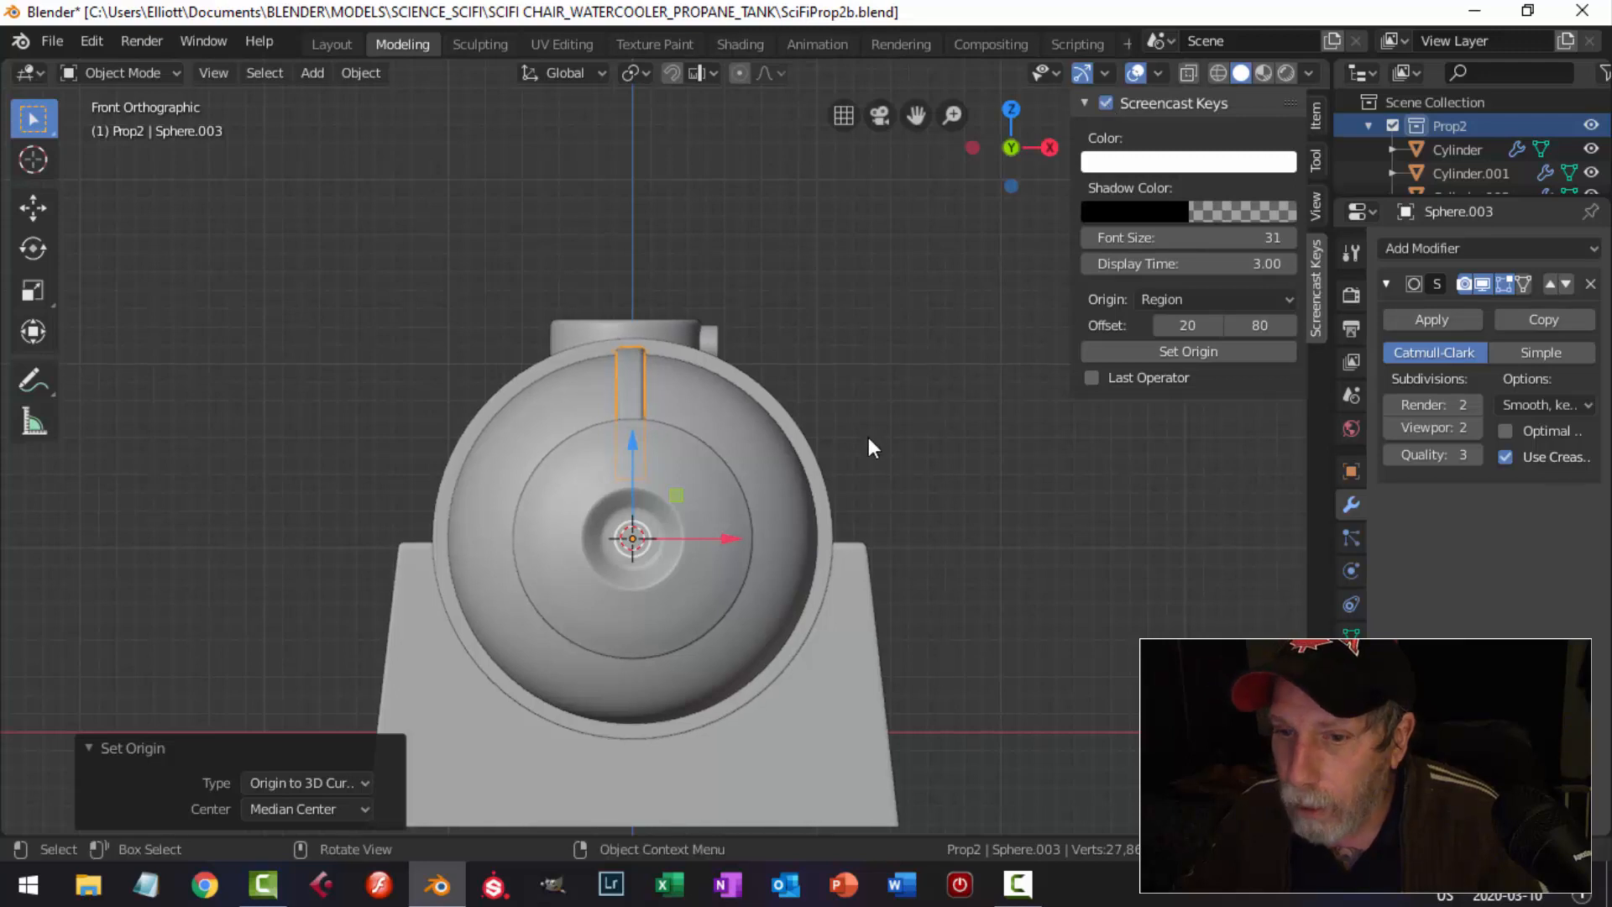
{"action": "key", "text": "n"}
{"action": "scroll", "coordinate": [862, 453], "scroll_direction": "up", "scroll_amount": 1}
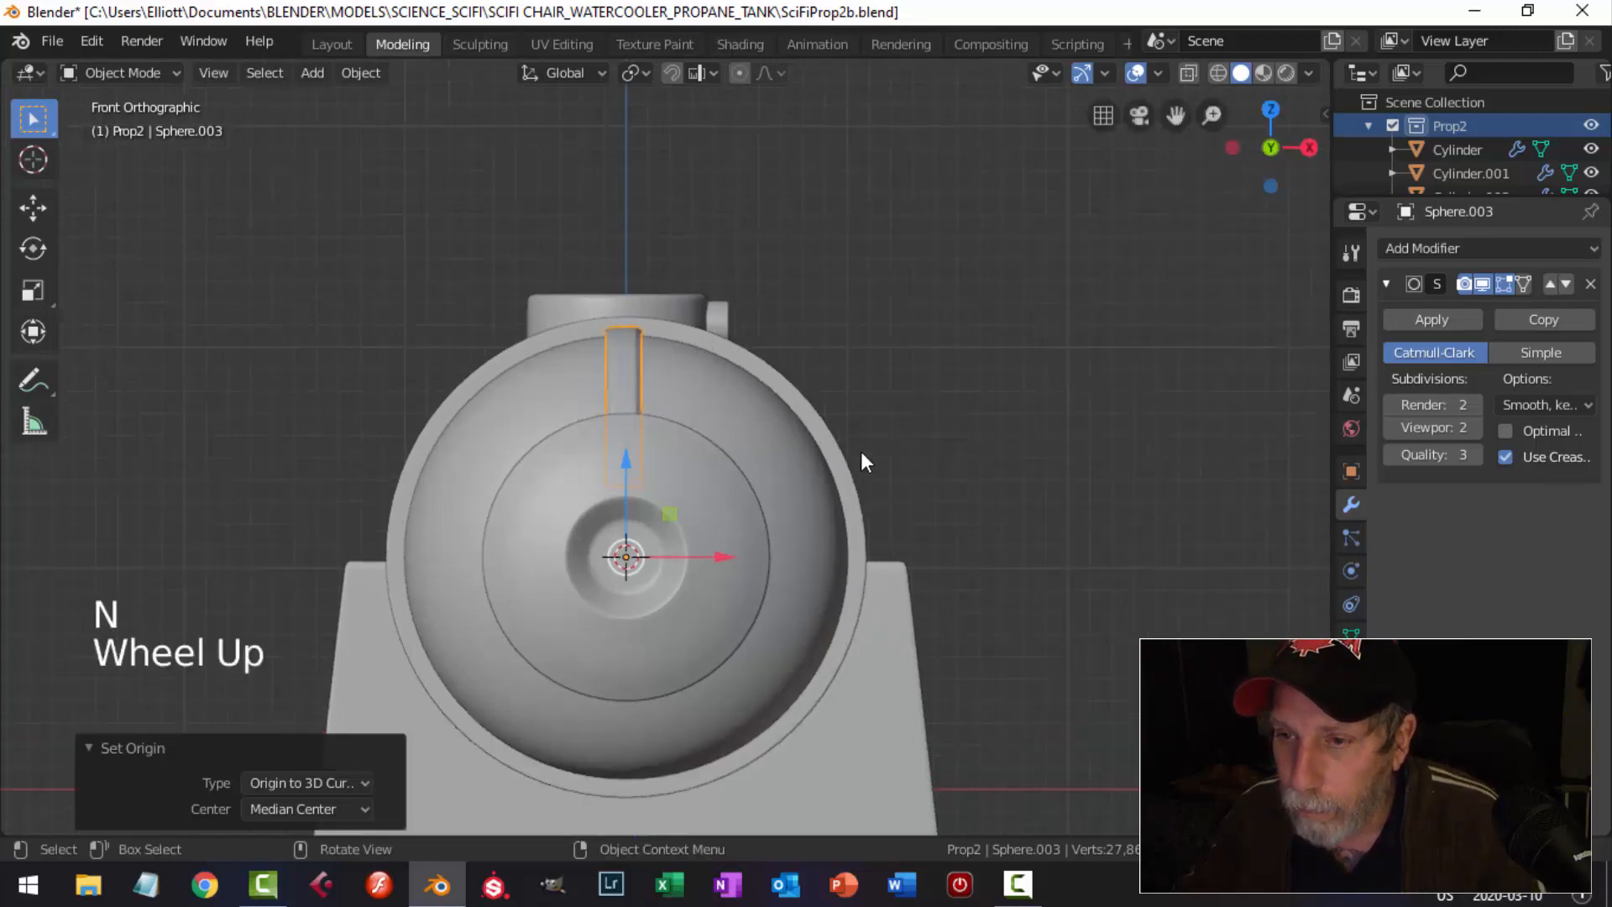
Save the file and spin the band's entire mesh around the 3D cursor with 9 steps over 360°.
{"action": "key", "text": "Tab"}
{"action": "key", "text": "a"}
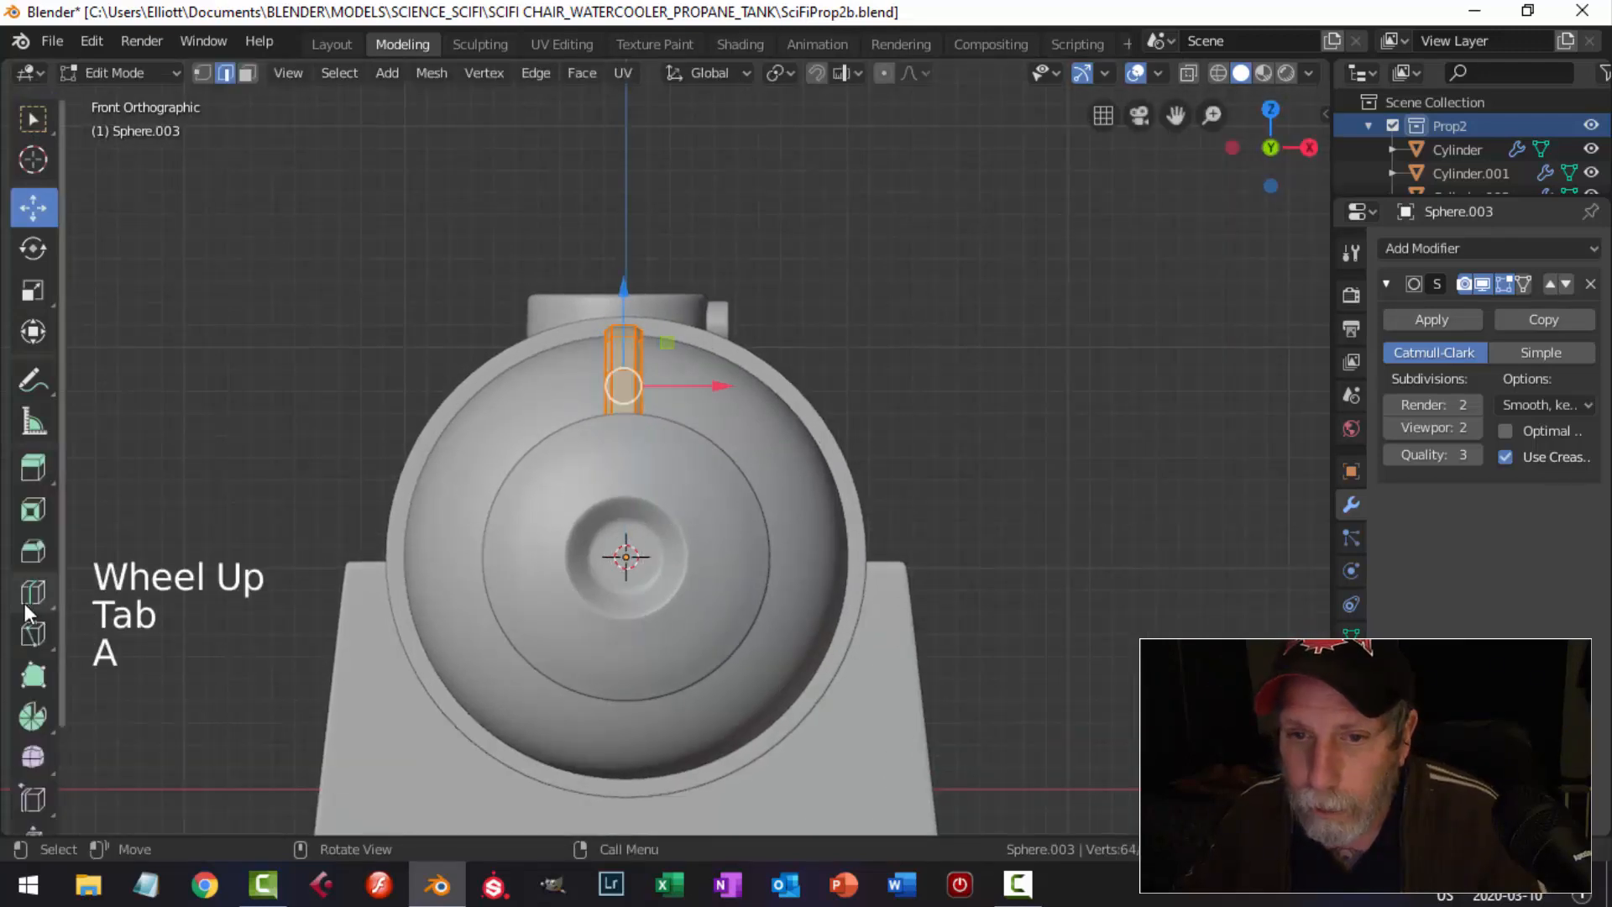
{"action": "middle_click_drag", "start_coordinate": [706, 348], "coordinate": [746, 344], "text": "shift"}
{"action": "key", "text": "ctrl+s"}
{"action": "left_click", "coordinate": [33, 718]}
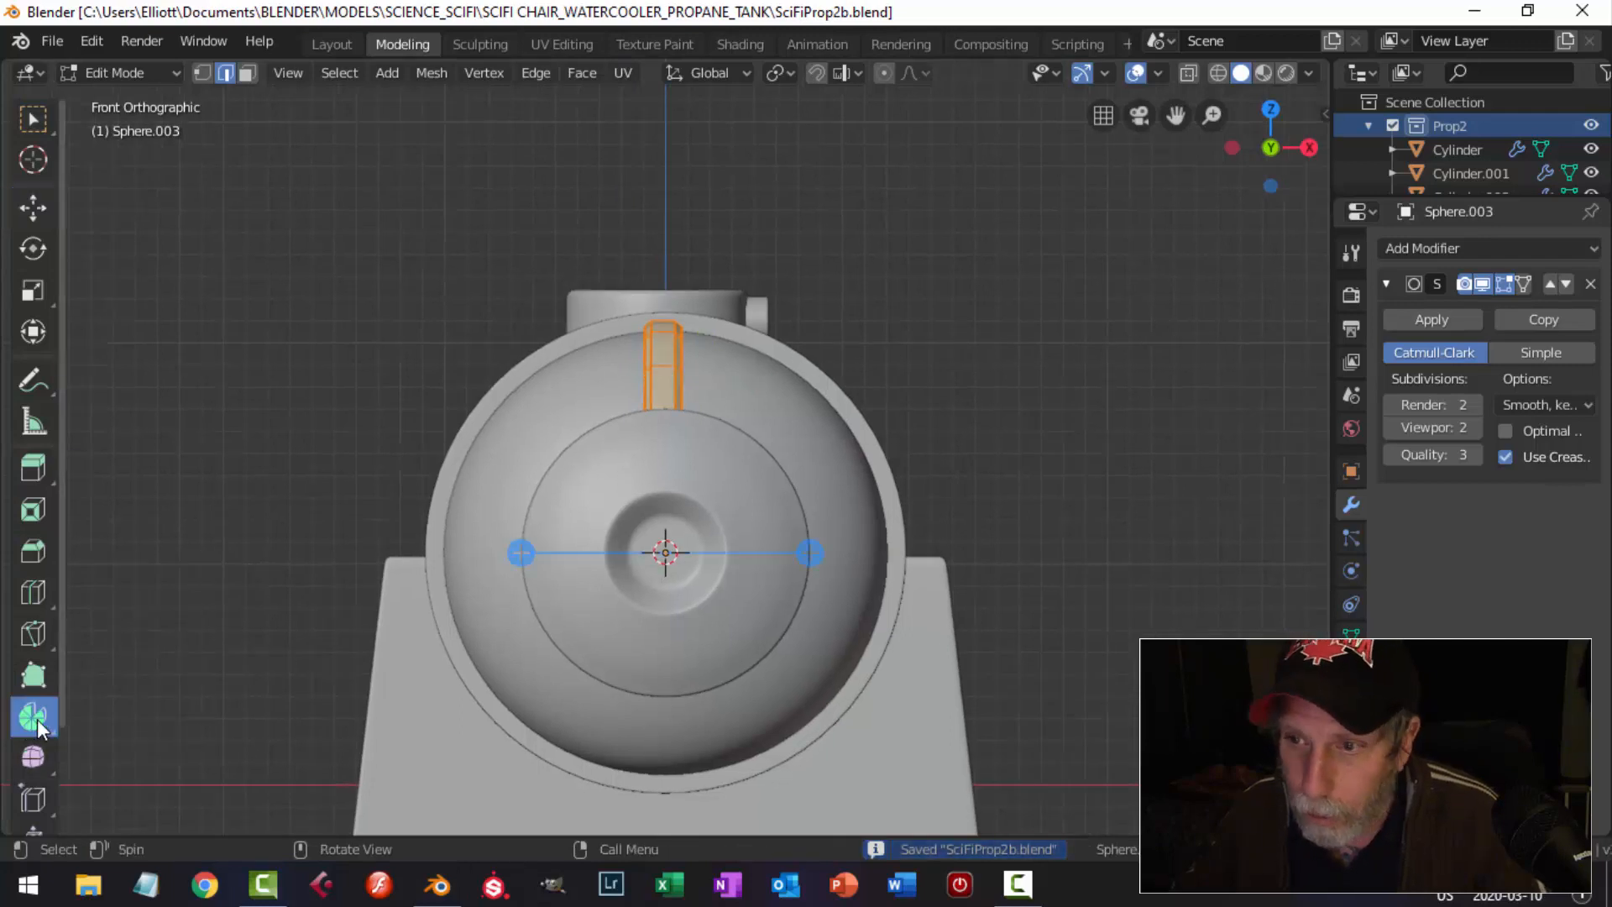
{"action": "left_click", "coordinate": [526, 564]}
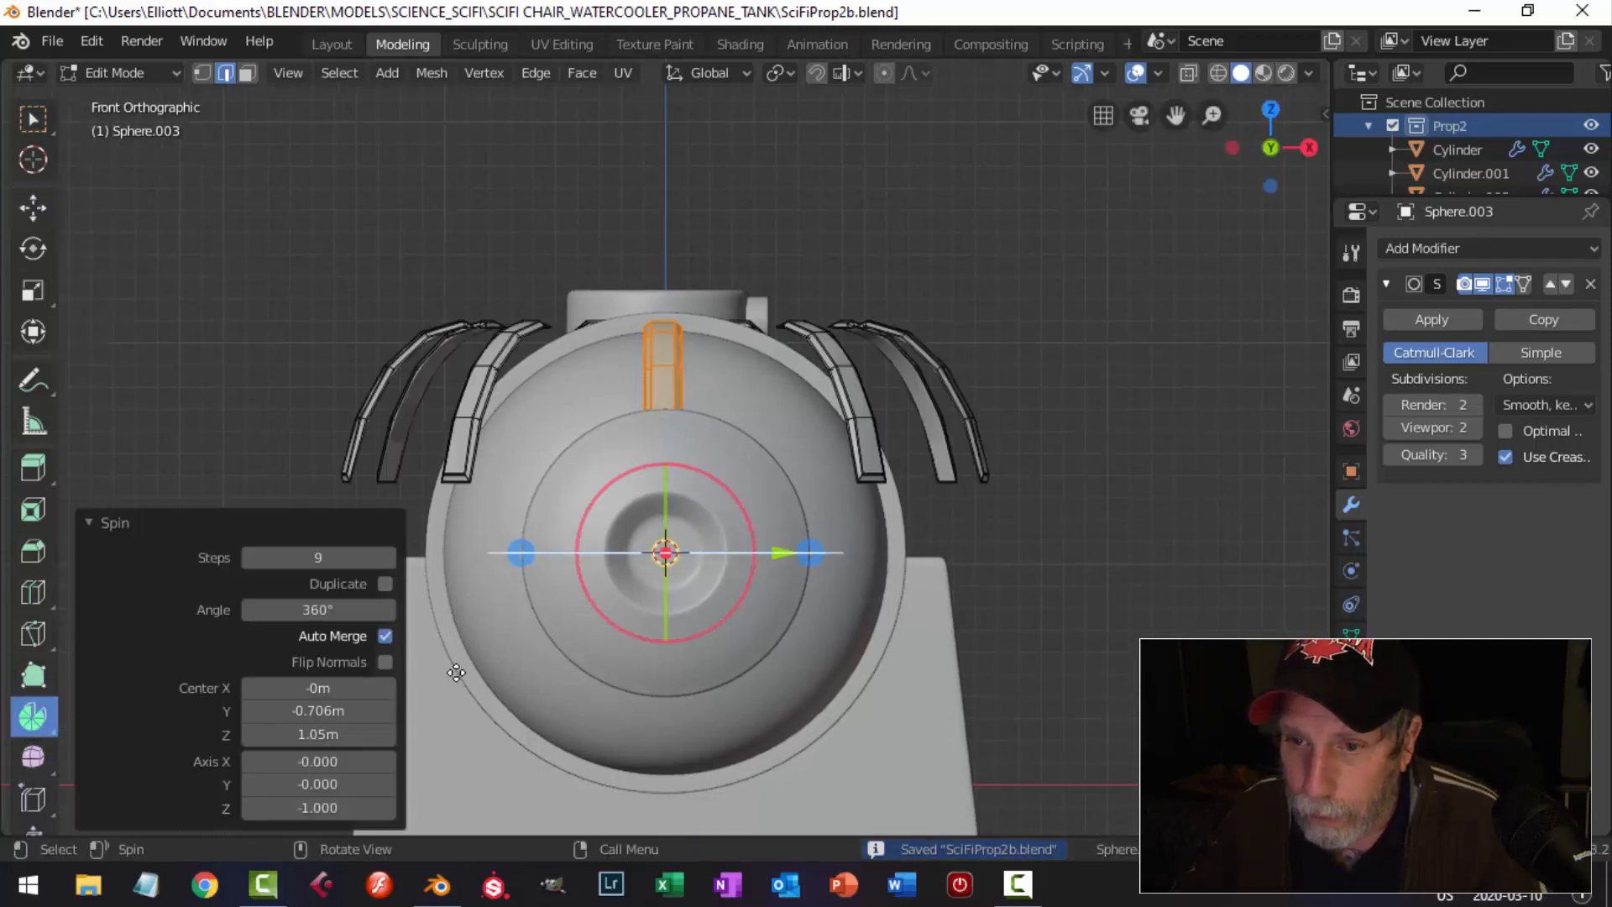
Set the spin axis to Y 1 and Z 0 so the bands radiate around the end dome.
{"action": "left_click", "coordinate": [332, 782]}
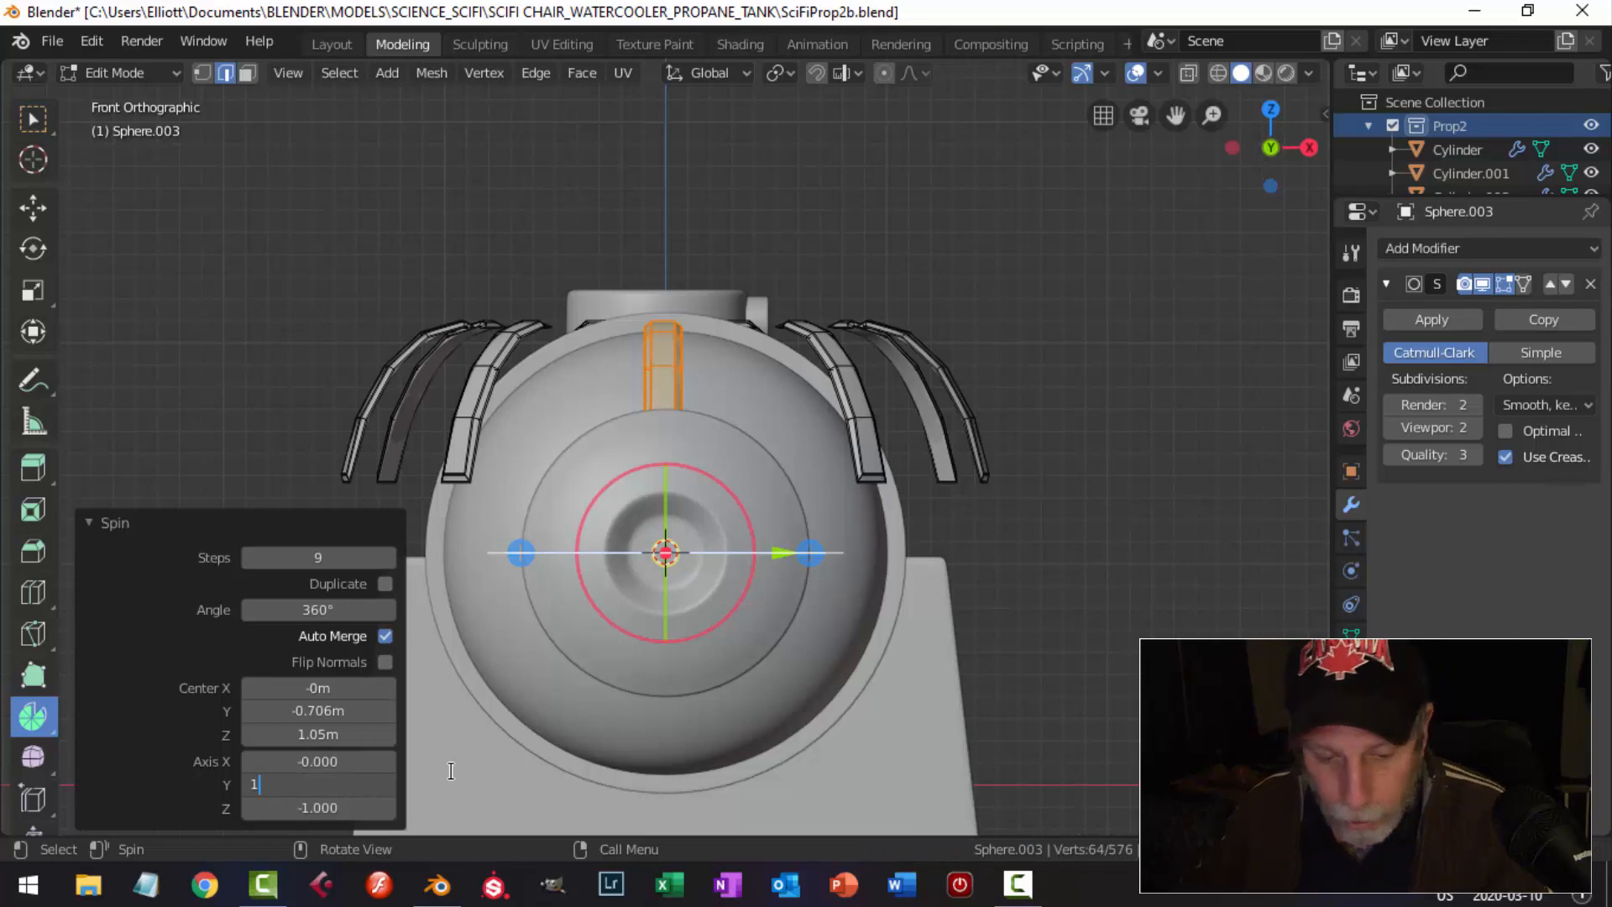
{"action": "type", "text": "1"}
{"action": "key", "text": "Return"}
{"action": "left_click", "coordinate": [317, 812]}
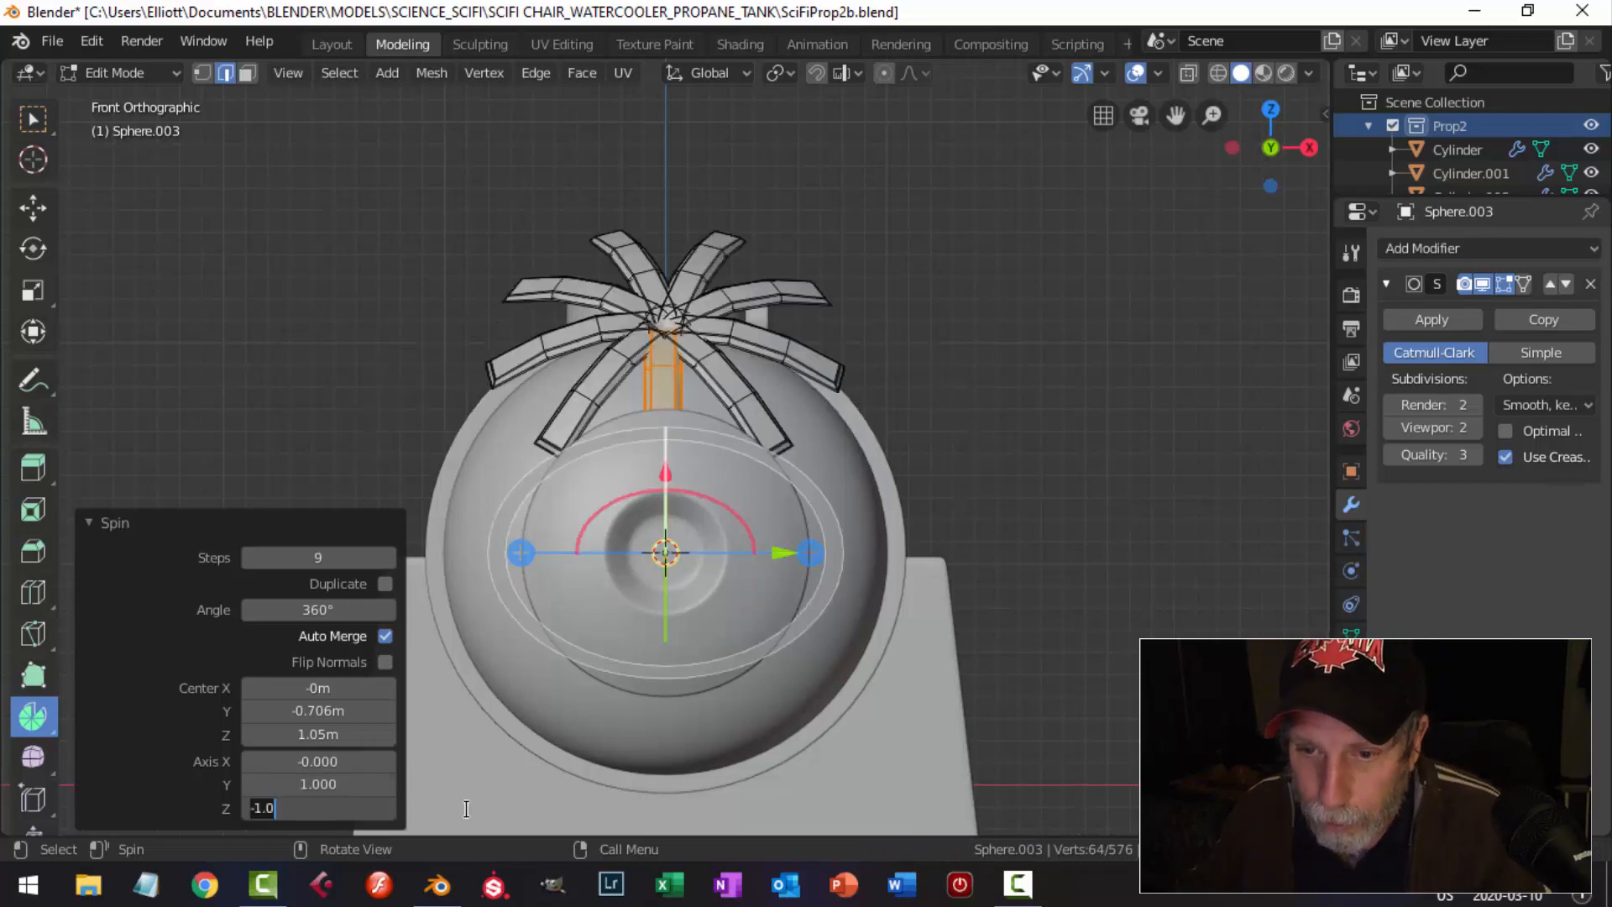
{"action": "type", "text": "0"}
{"action": "key", "text": "Return"}
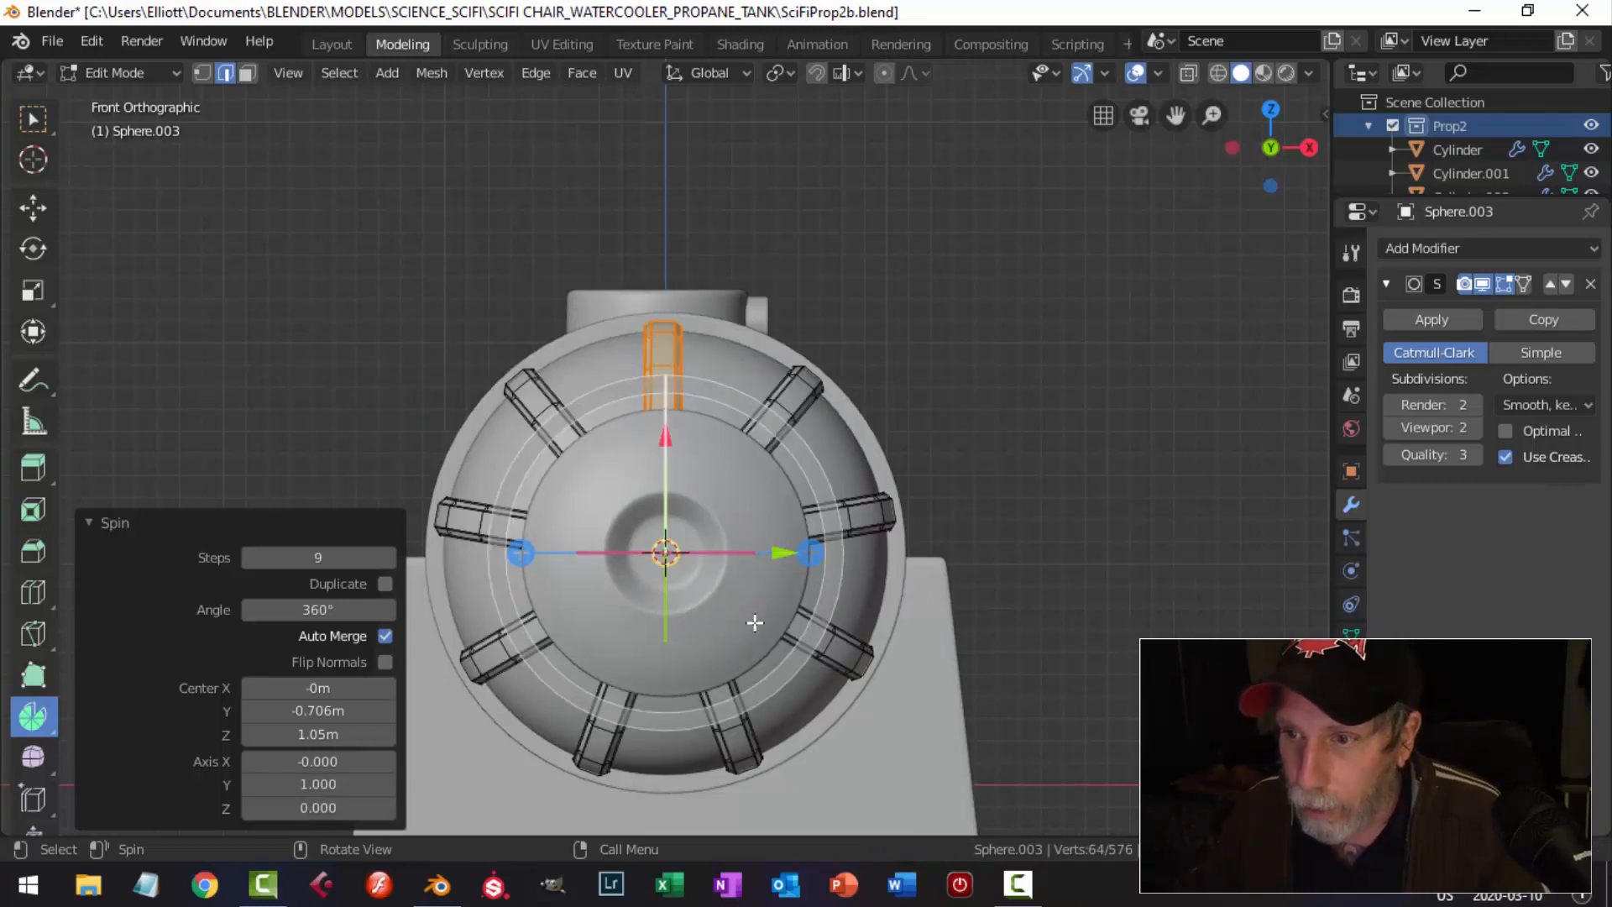
Recalculate the normals of all the dome bands to face outside, deselect the mesh and leave mesh editing.
{"action": "middle_click_drag", "start_coordinate": [1012, 512], "coordinate": [900, 502]}
{"action": "key", "text": "a"}
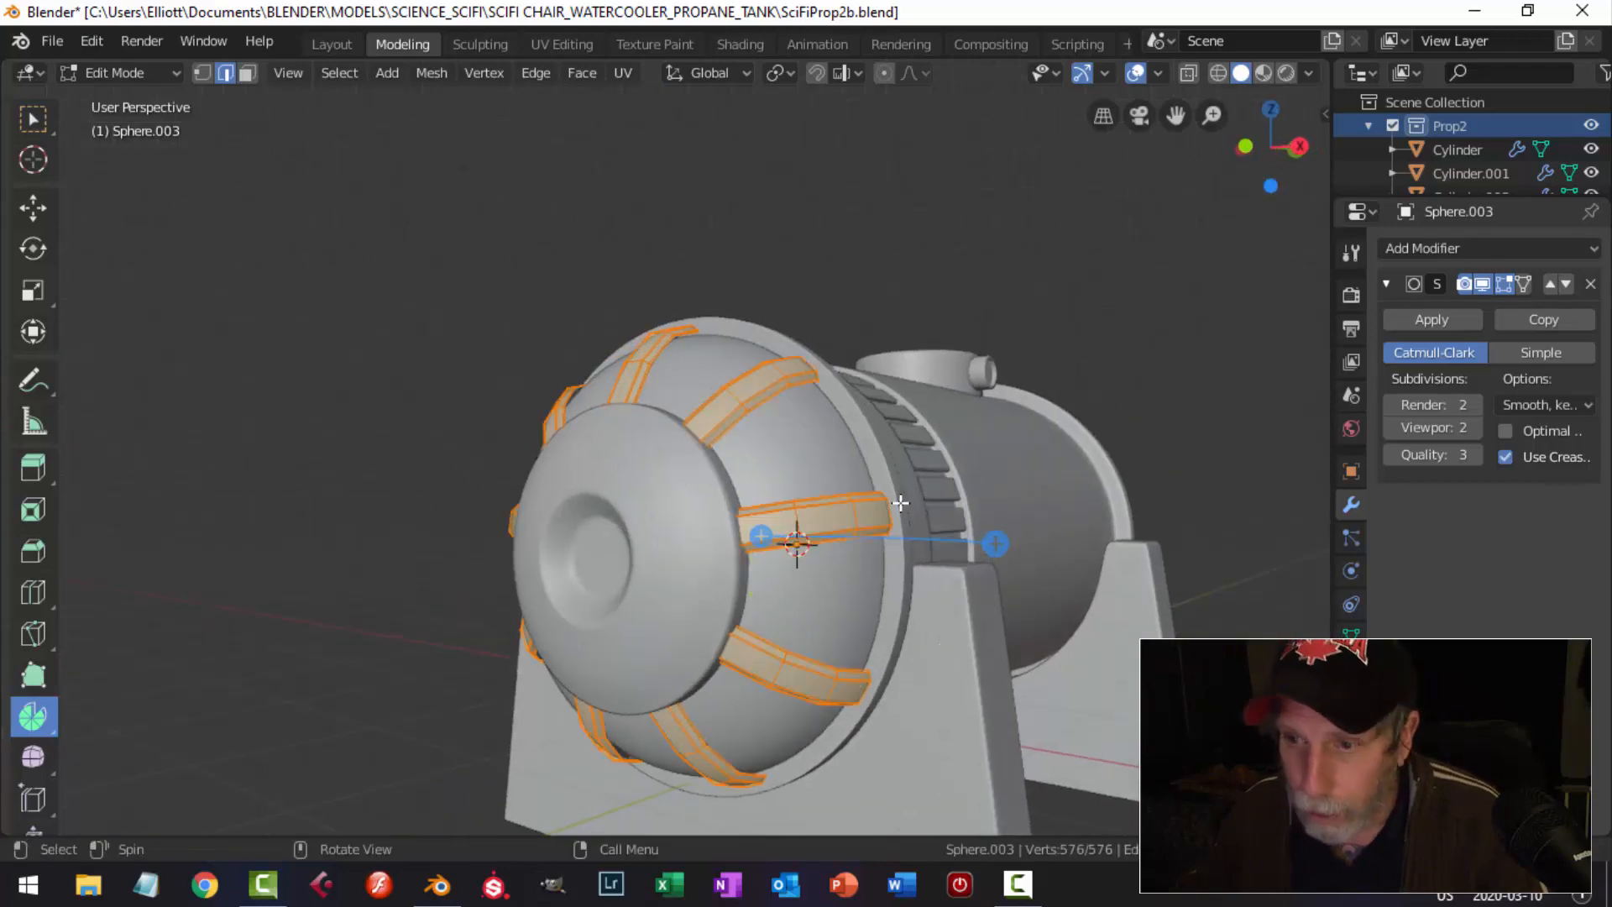
{"action": "key", "text": "alt+n"}
{"action": "left_click", "coordinate": [900, 502]}
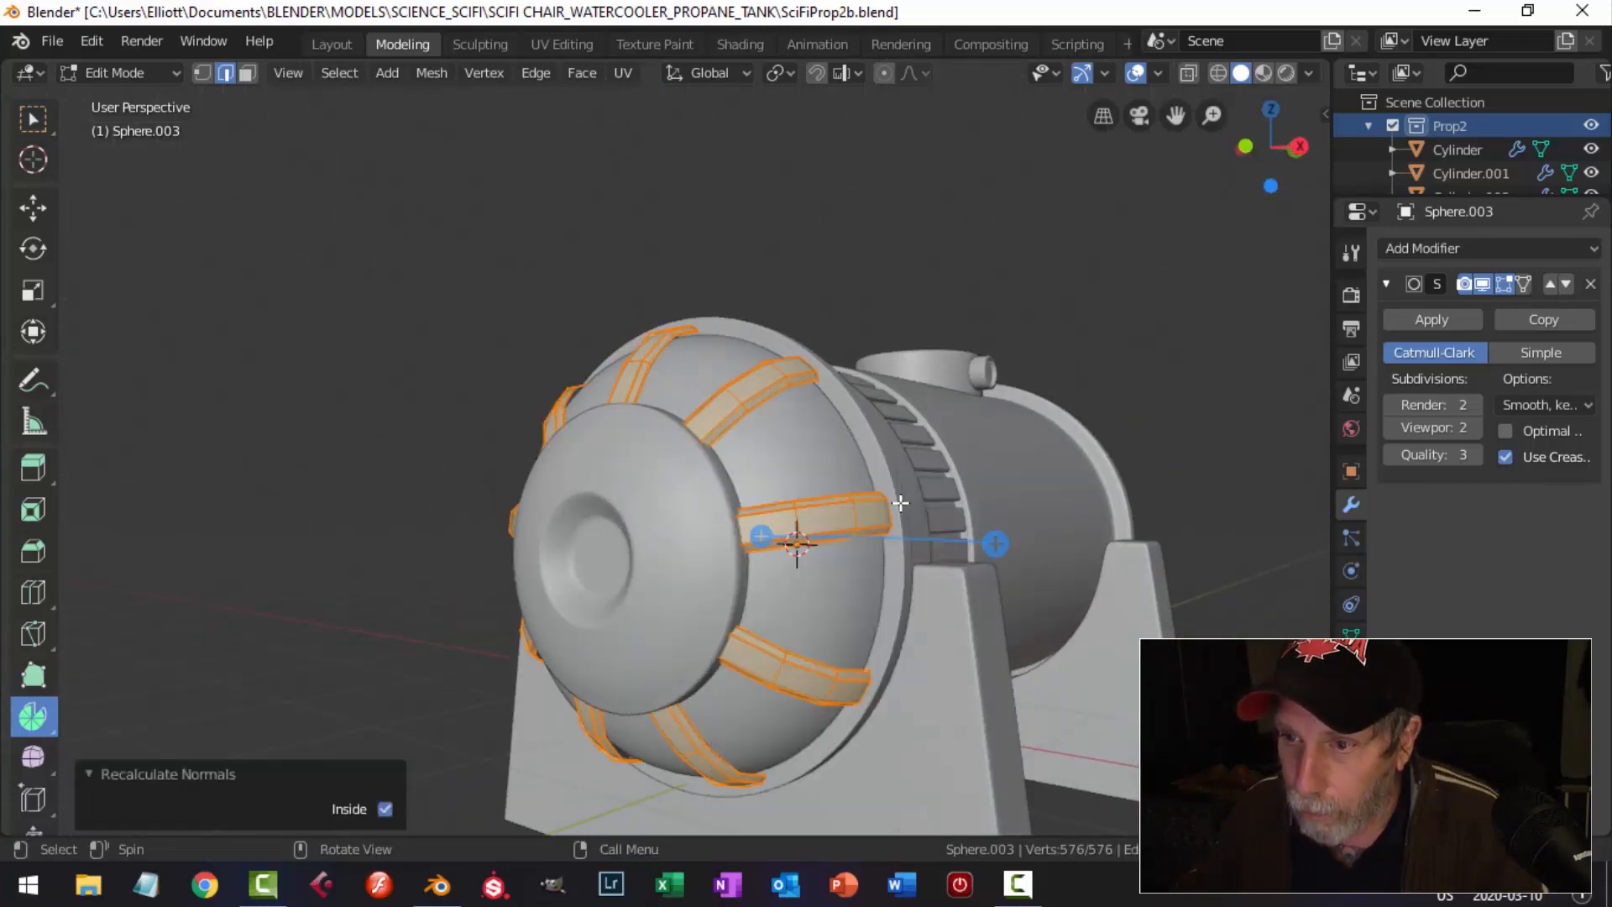
{"action": "key", "text": "alt+n"}
{"action": "left_click", "coordinate": [864, 476]}
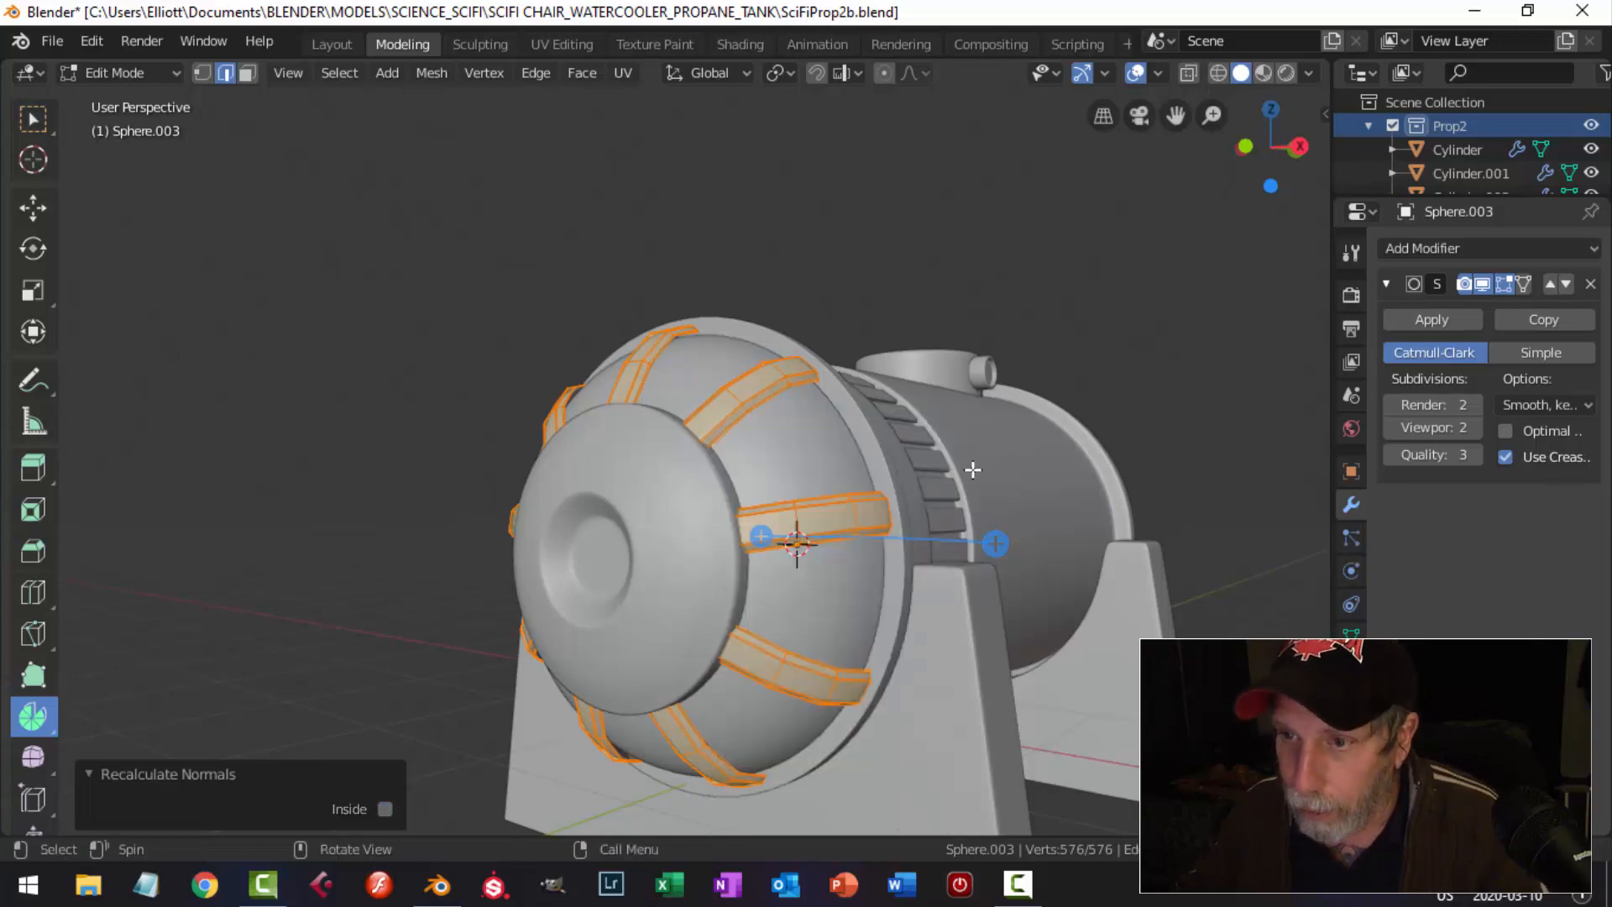
{"action": "key", "text": "alt+a"}
{"action": "key", "text": "Tab"}
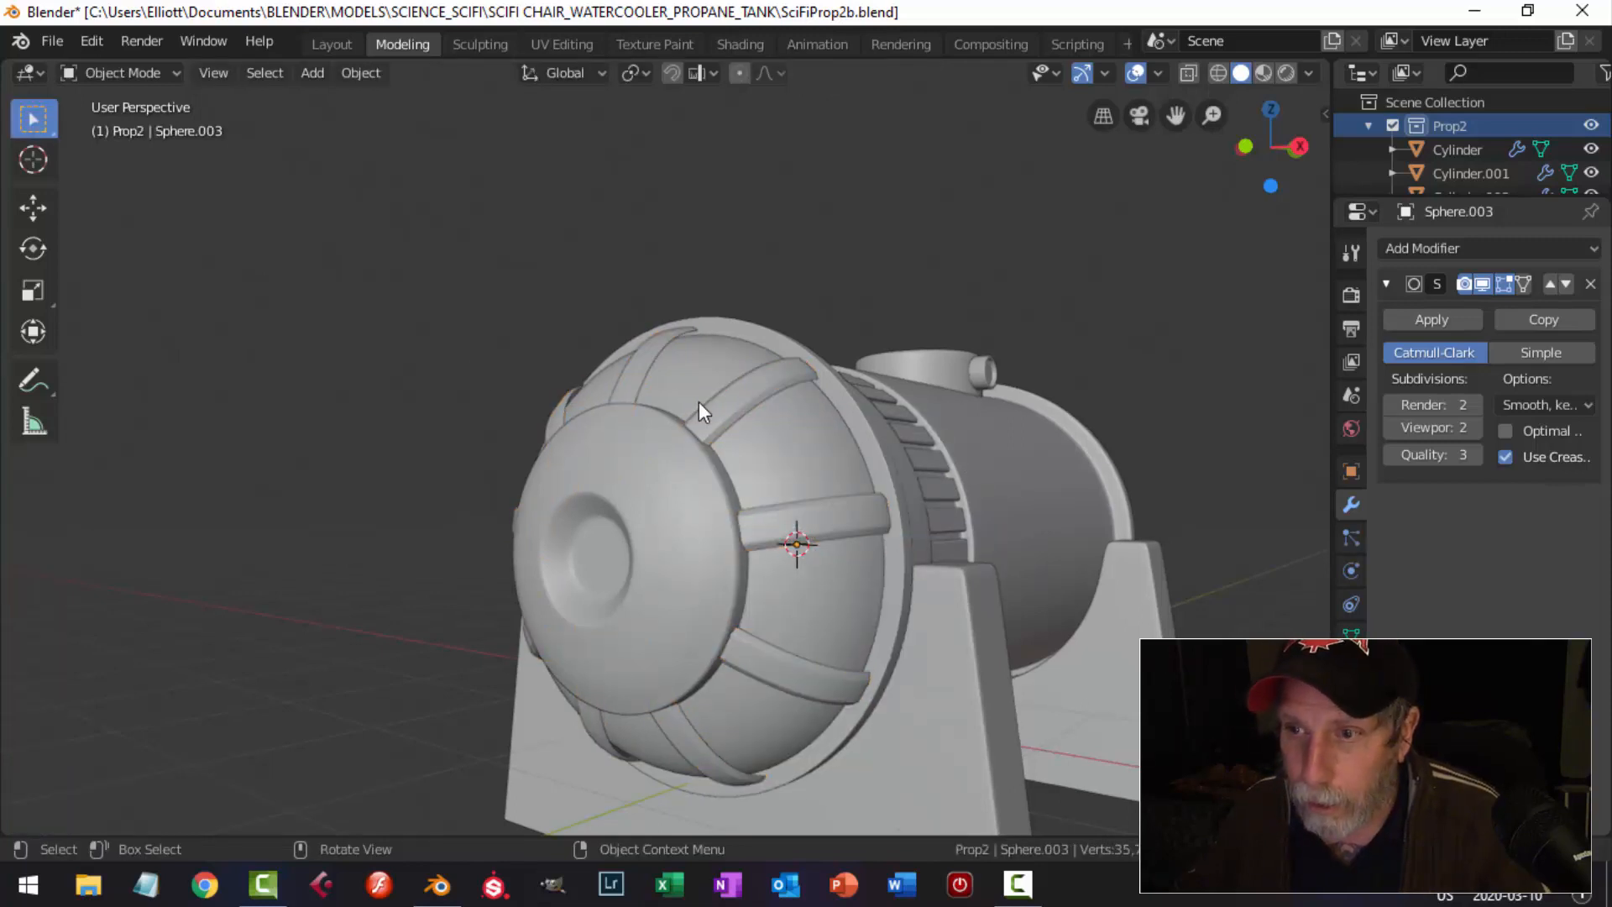
Reset the 3D cursor to the world origin in side view and select the ring of dome bands.
{"action": "left_click", "coordinate": [32, 220]}
{"action": "scroll", "coordinate": [793, 341], "scroll_direction": "down", "scroll_amount": 4}
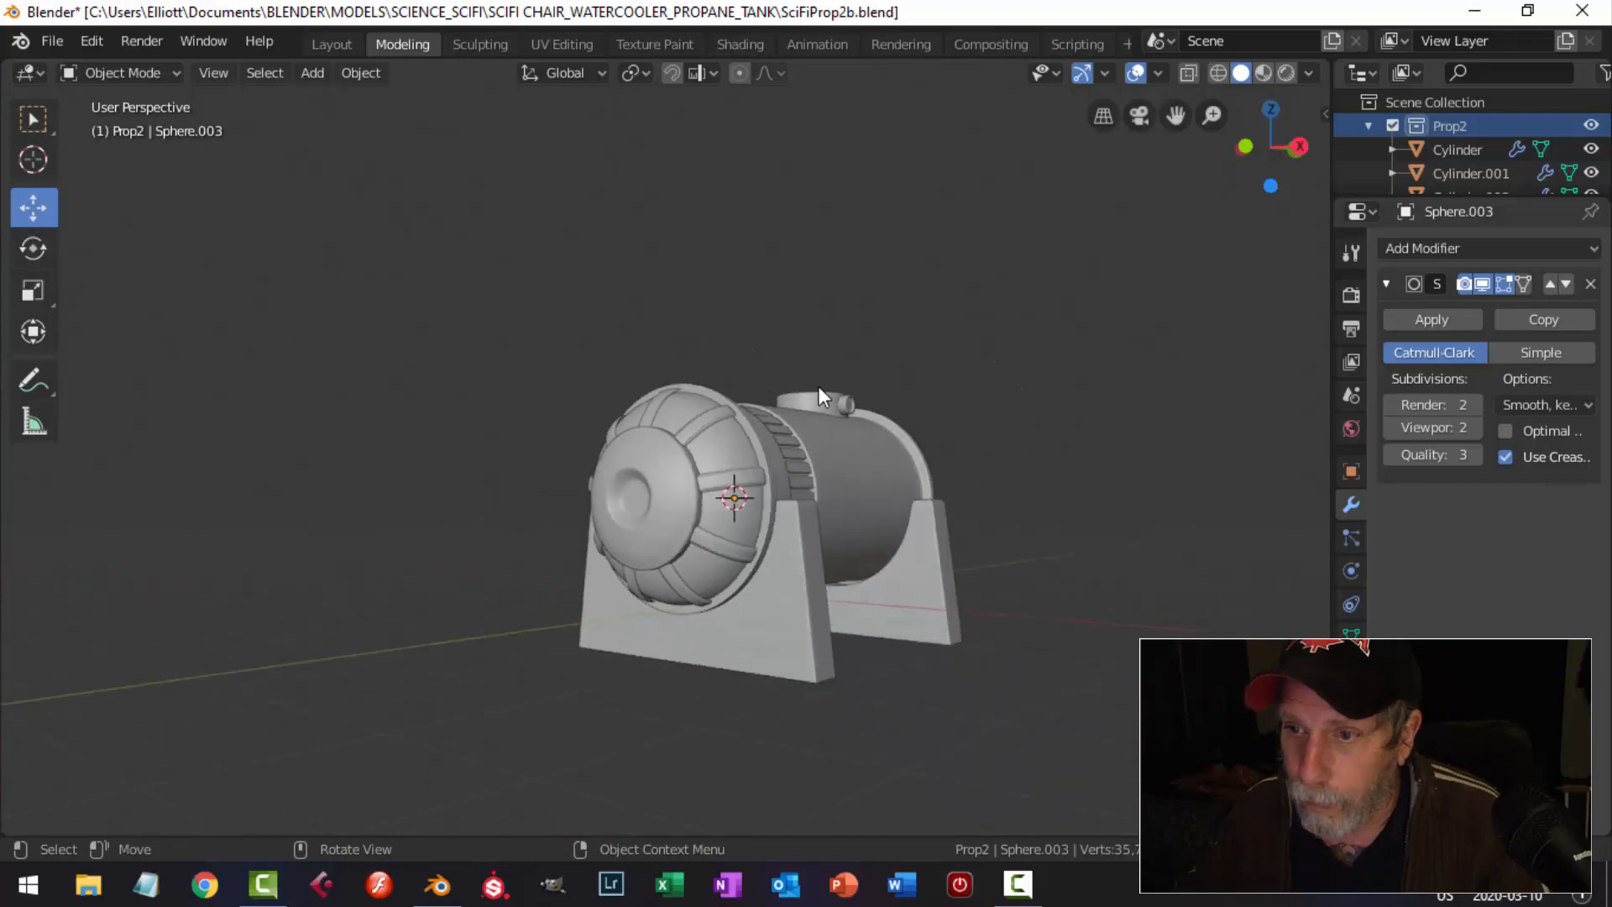
{"action": "middle_click_drag", "start_coordinate": [819, 386], "coordinate": [655, 403]}
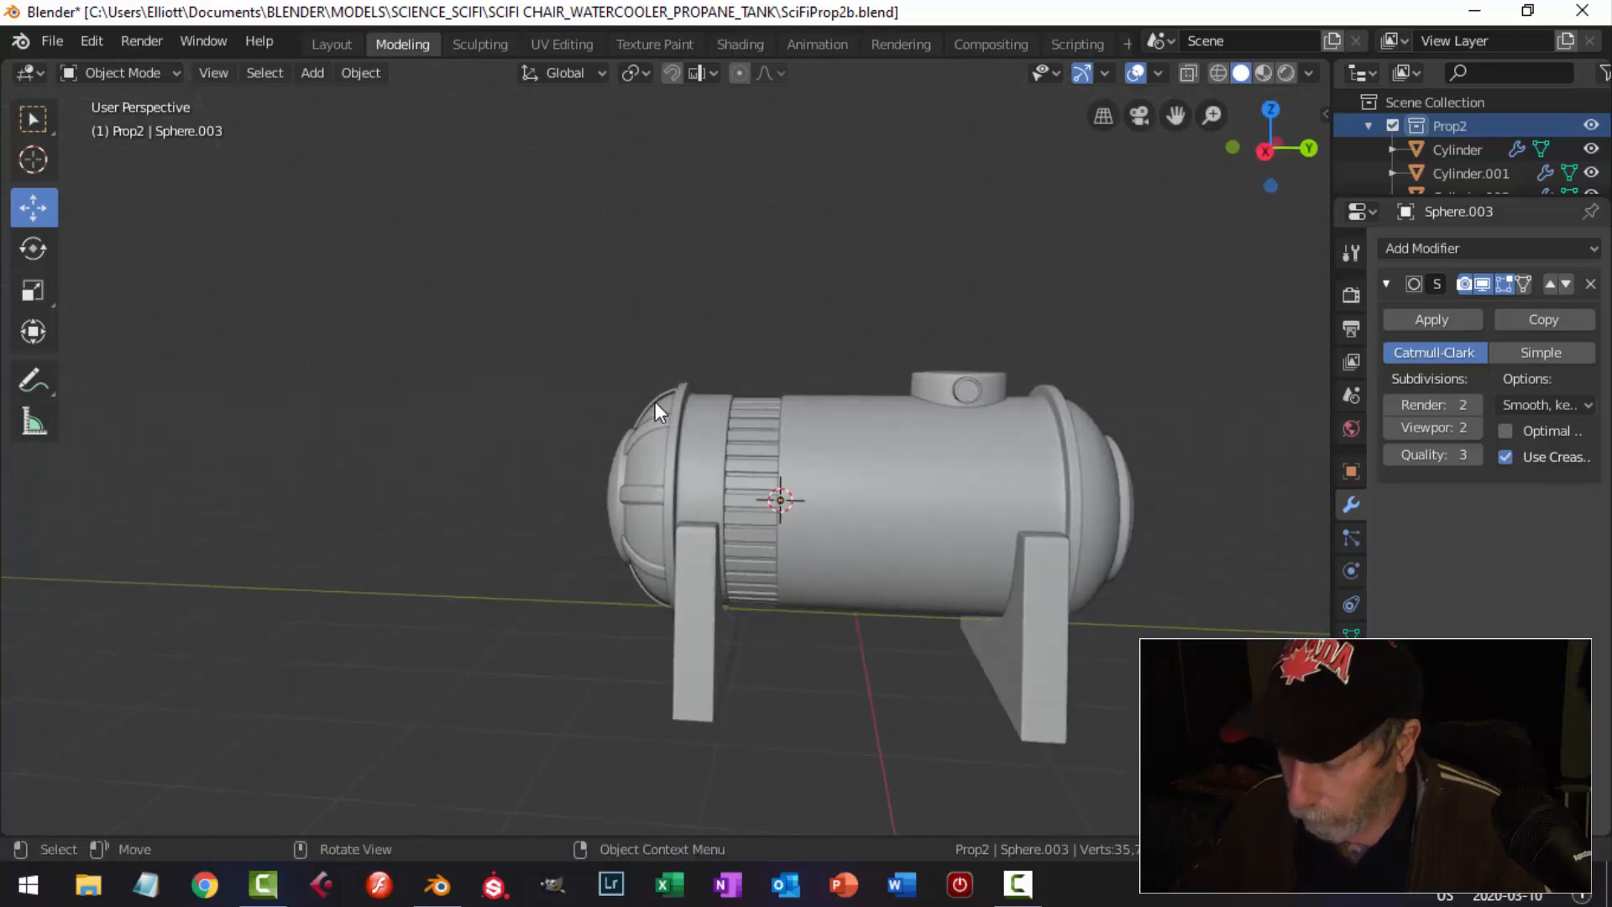
{"action": "key", "text": "KP_3"}
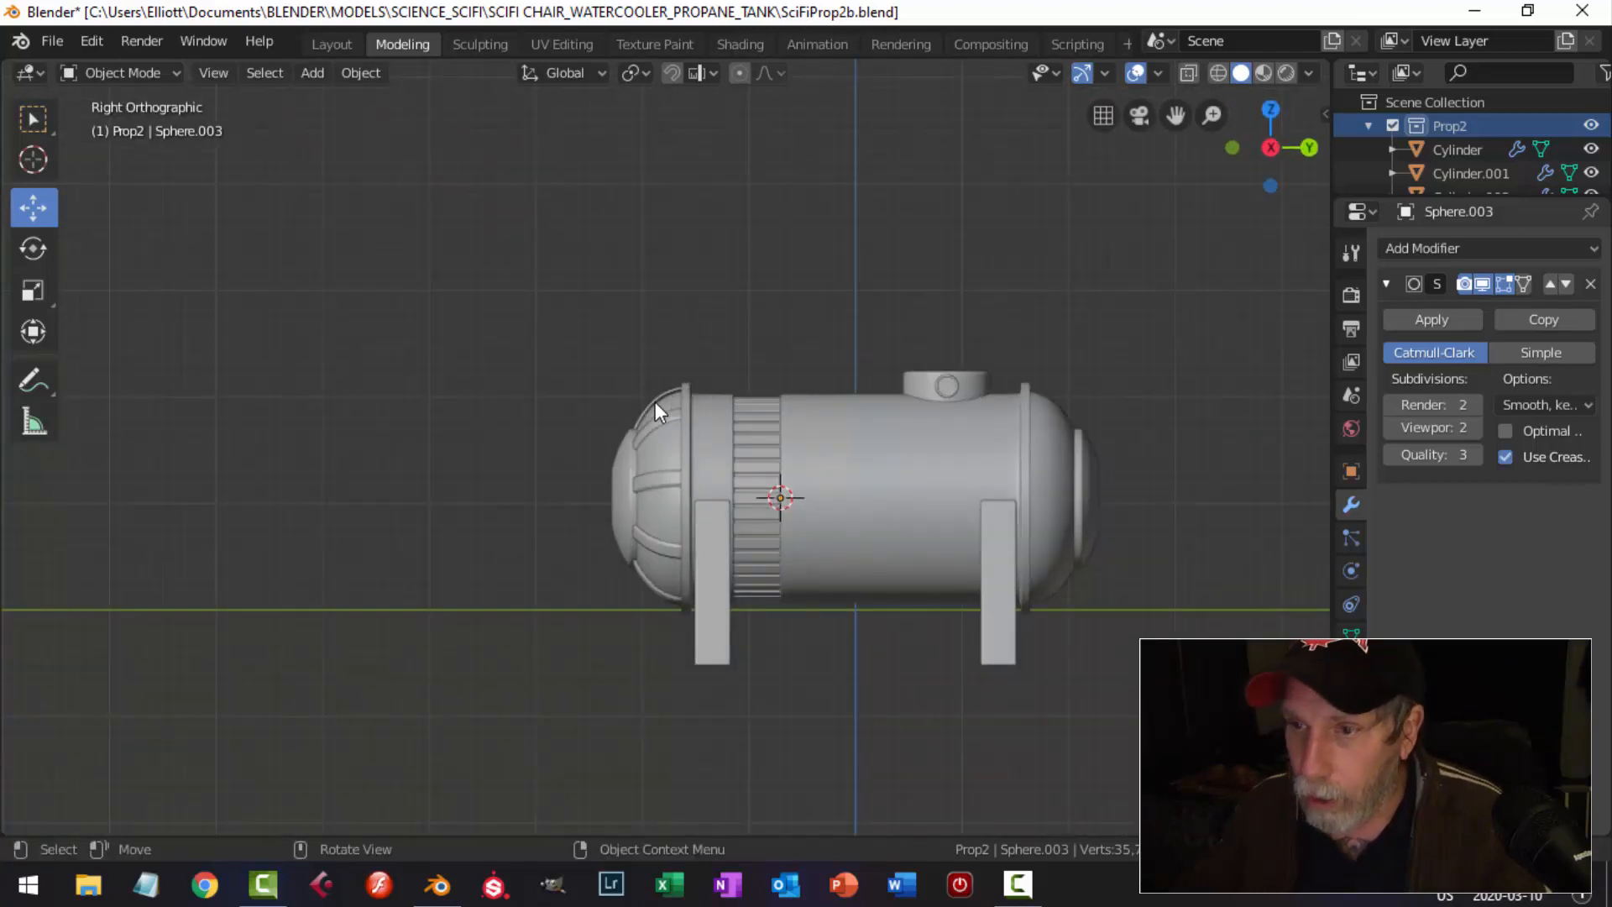
{"action": "key", "text": "shift+c"}
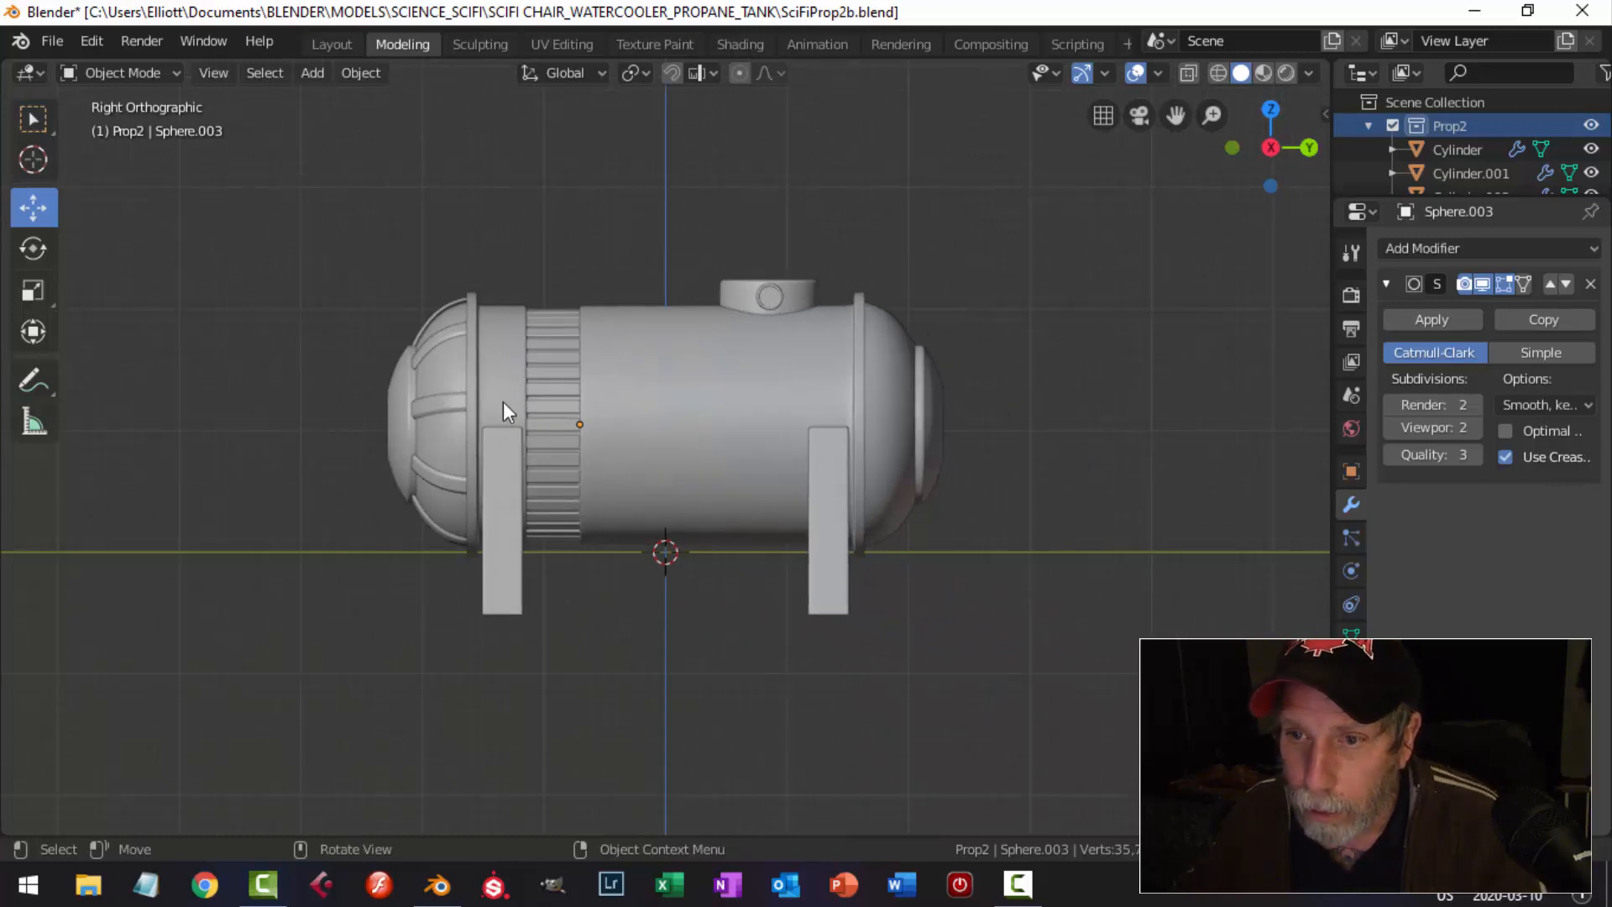
{"action": "left_click", "coordinate": [502, 401]}
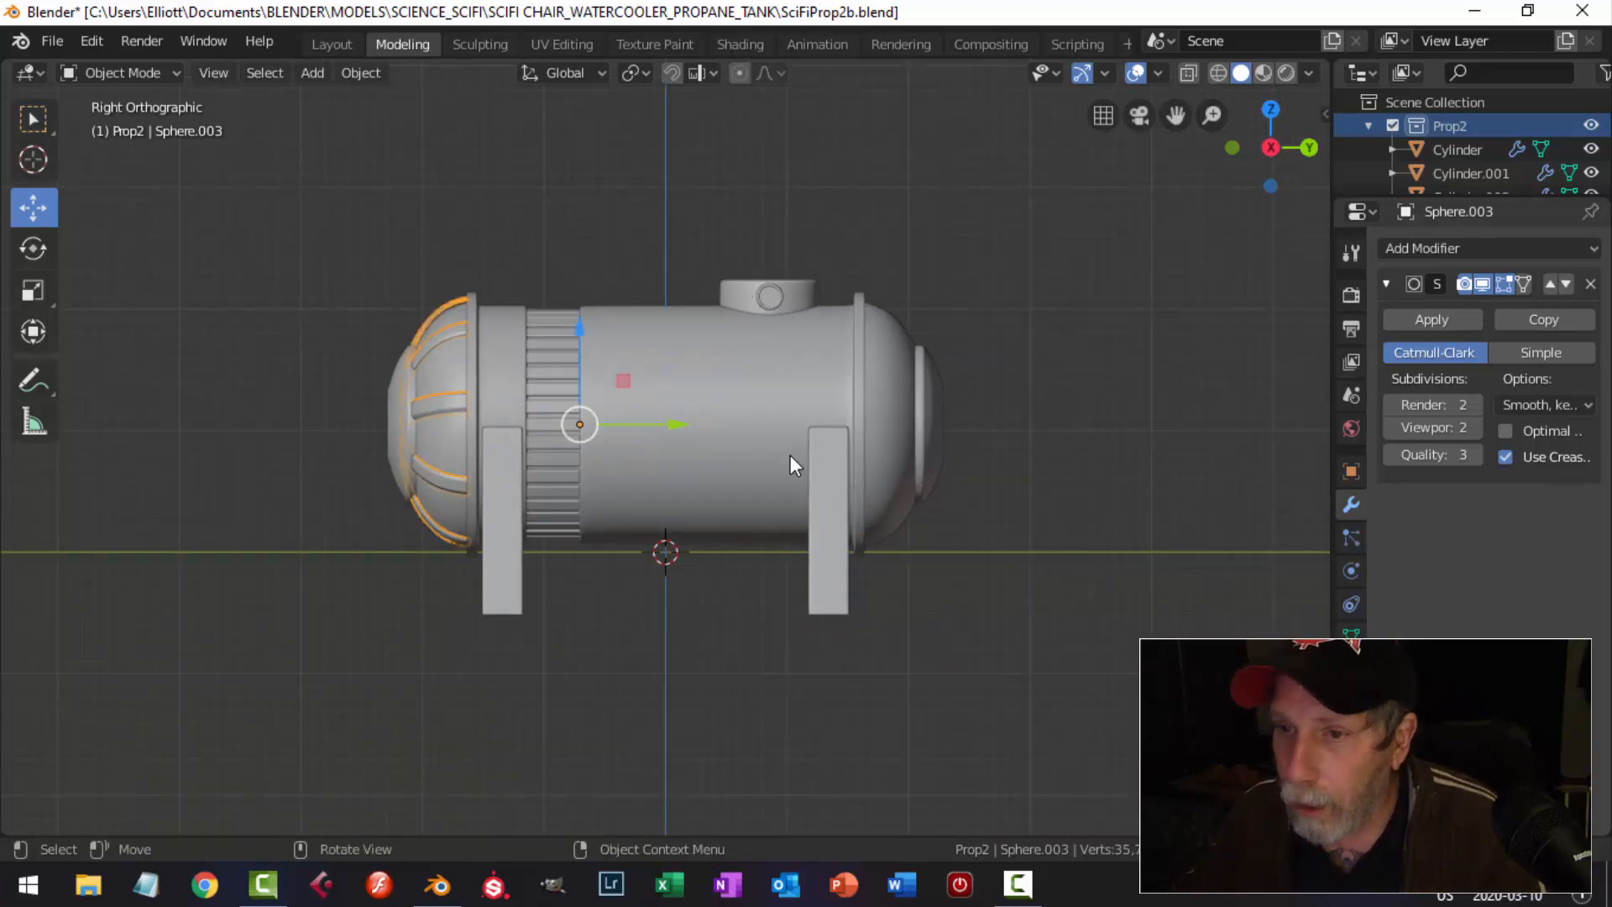
Set the origin of the dome bands to the 3D cursor at the world origin.
{"action": "left_click", "coordinate": [360, 72]}
{"action": "mouse_move", "coordinate": [385, 122]}
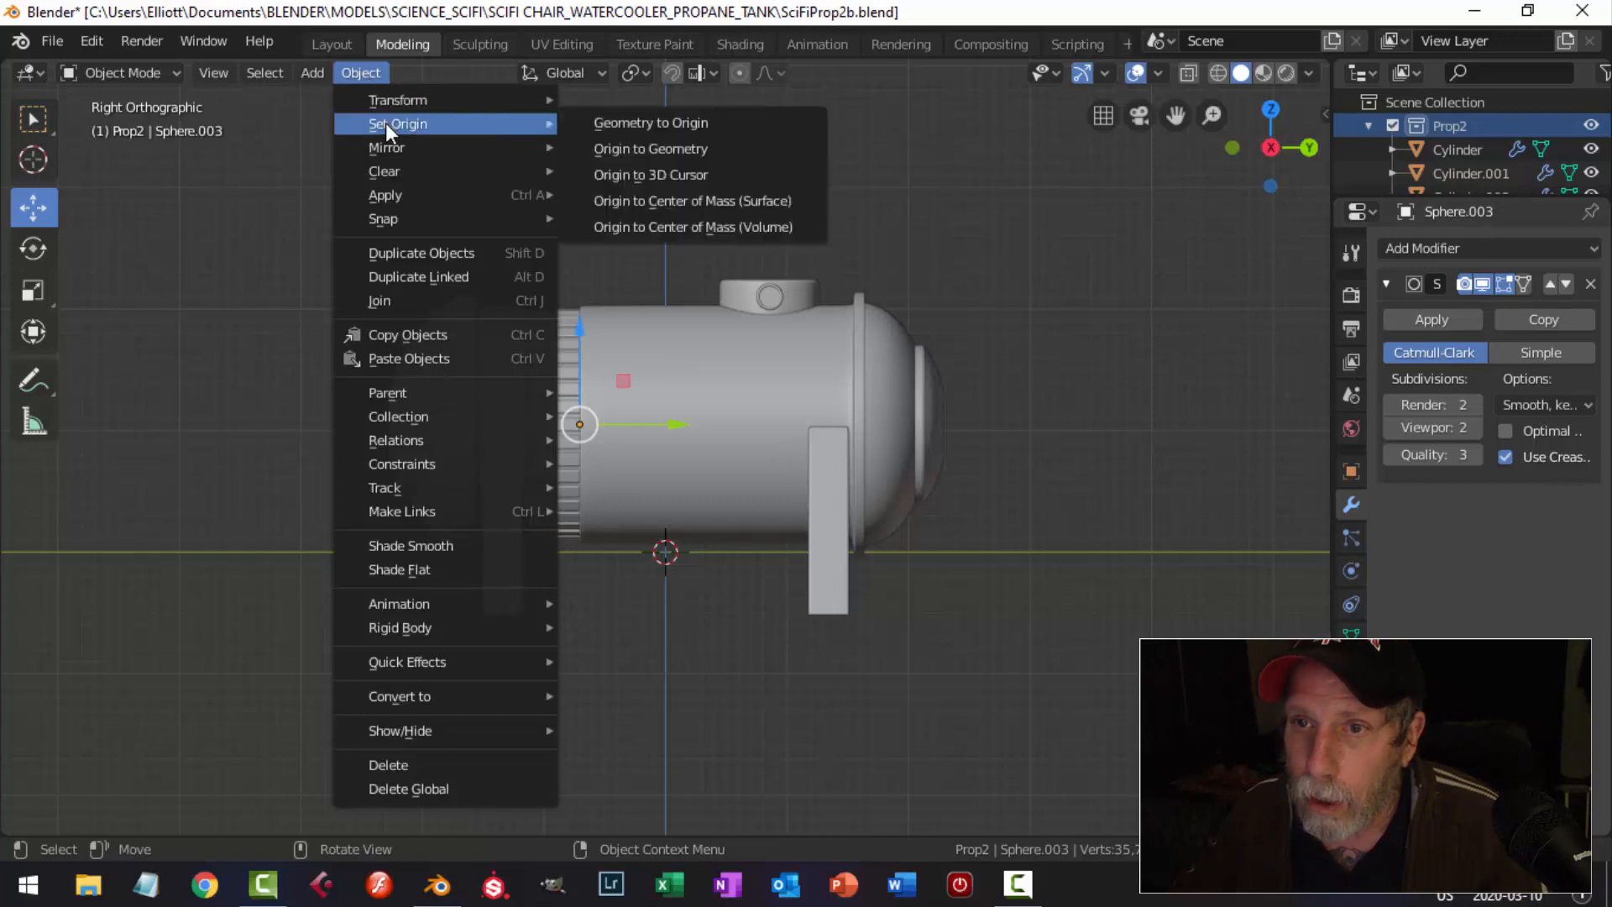
{"action": "left_click", "coordinate": [683, 179]}
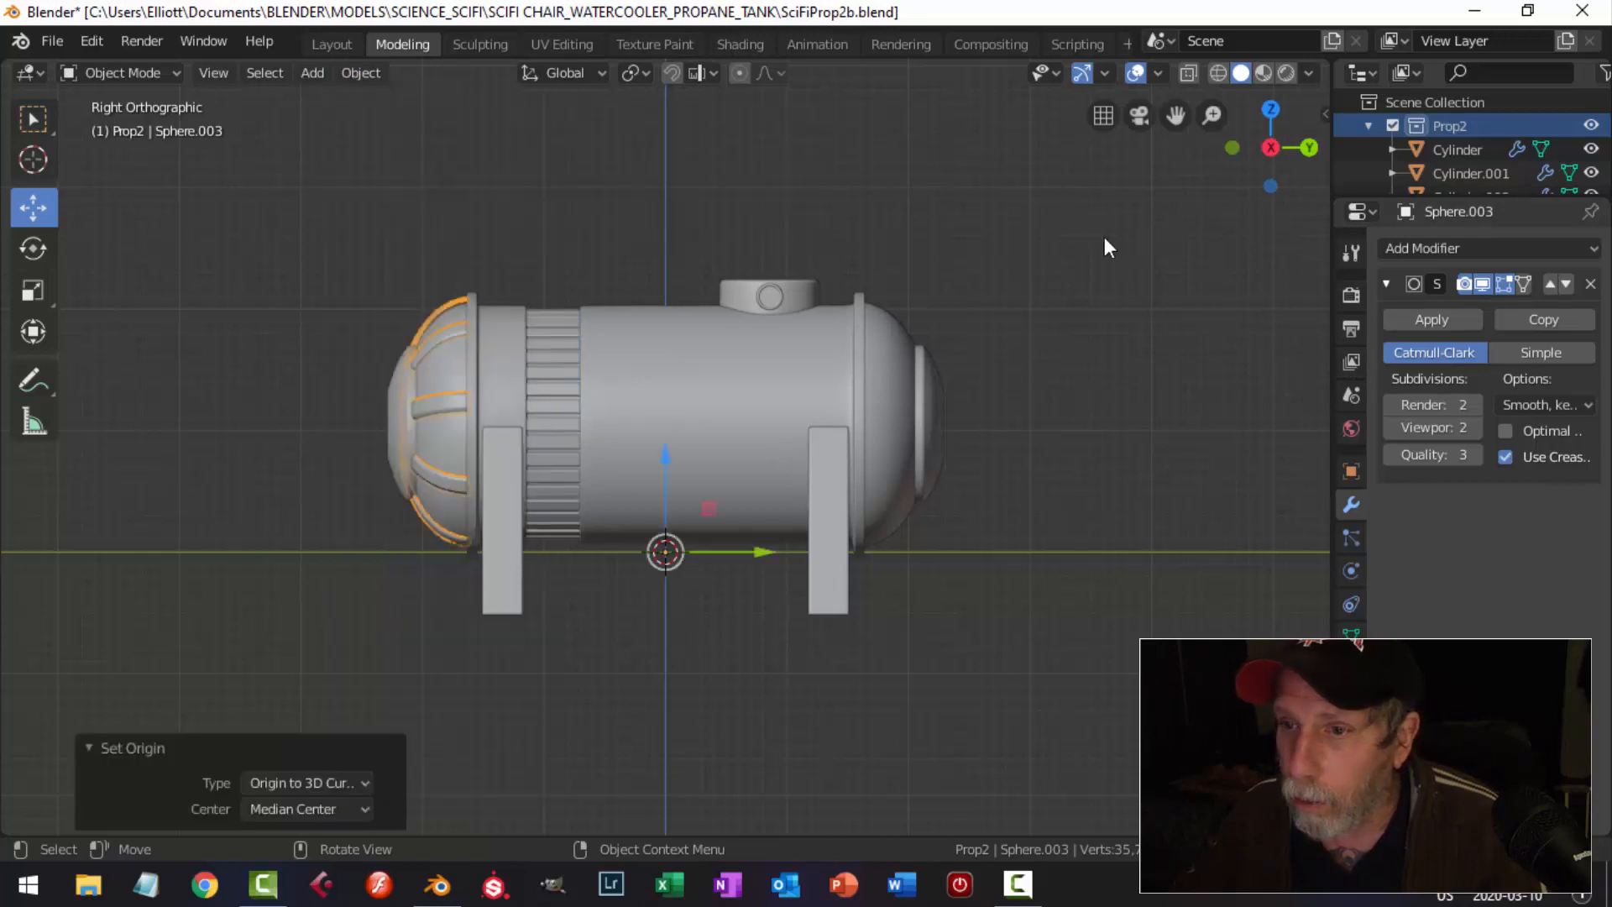
Add a Mirror modifier to the dome bands, mirroring only across the Y axis onto the opposite dome.
{"action": "left_click", "coordinate": [1386, 283]}
{"action": "left_click", "coordinate": [1422, 247]}
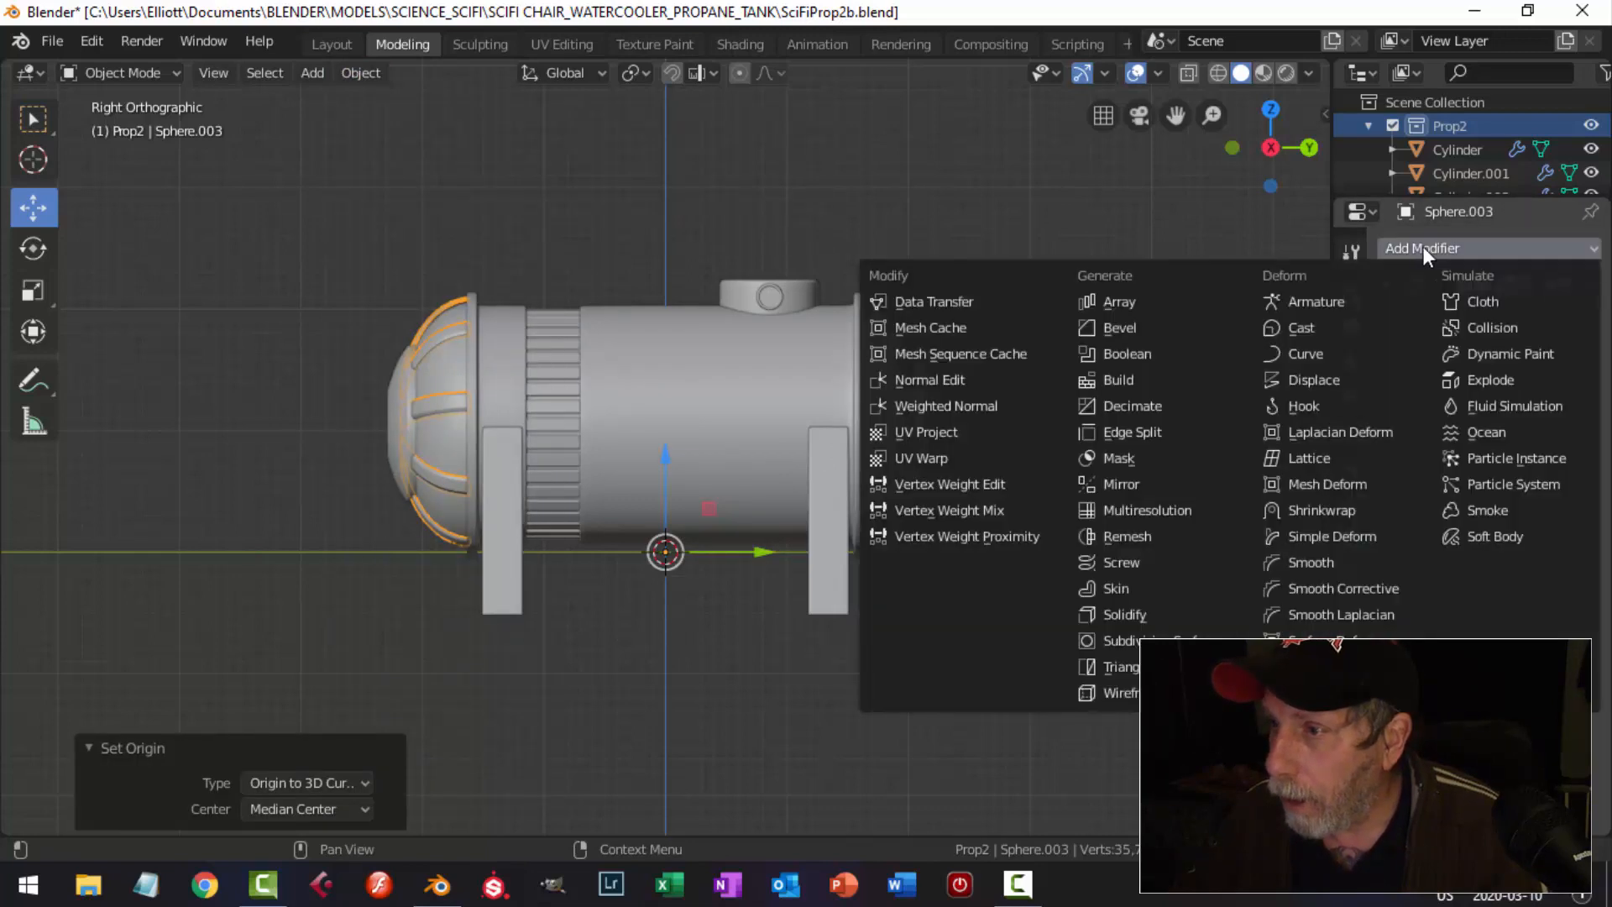
{"action": "left_click", "coordinate": [1142, 484]}
{"action": "left_click", "coordinate": [1393, 445]}
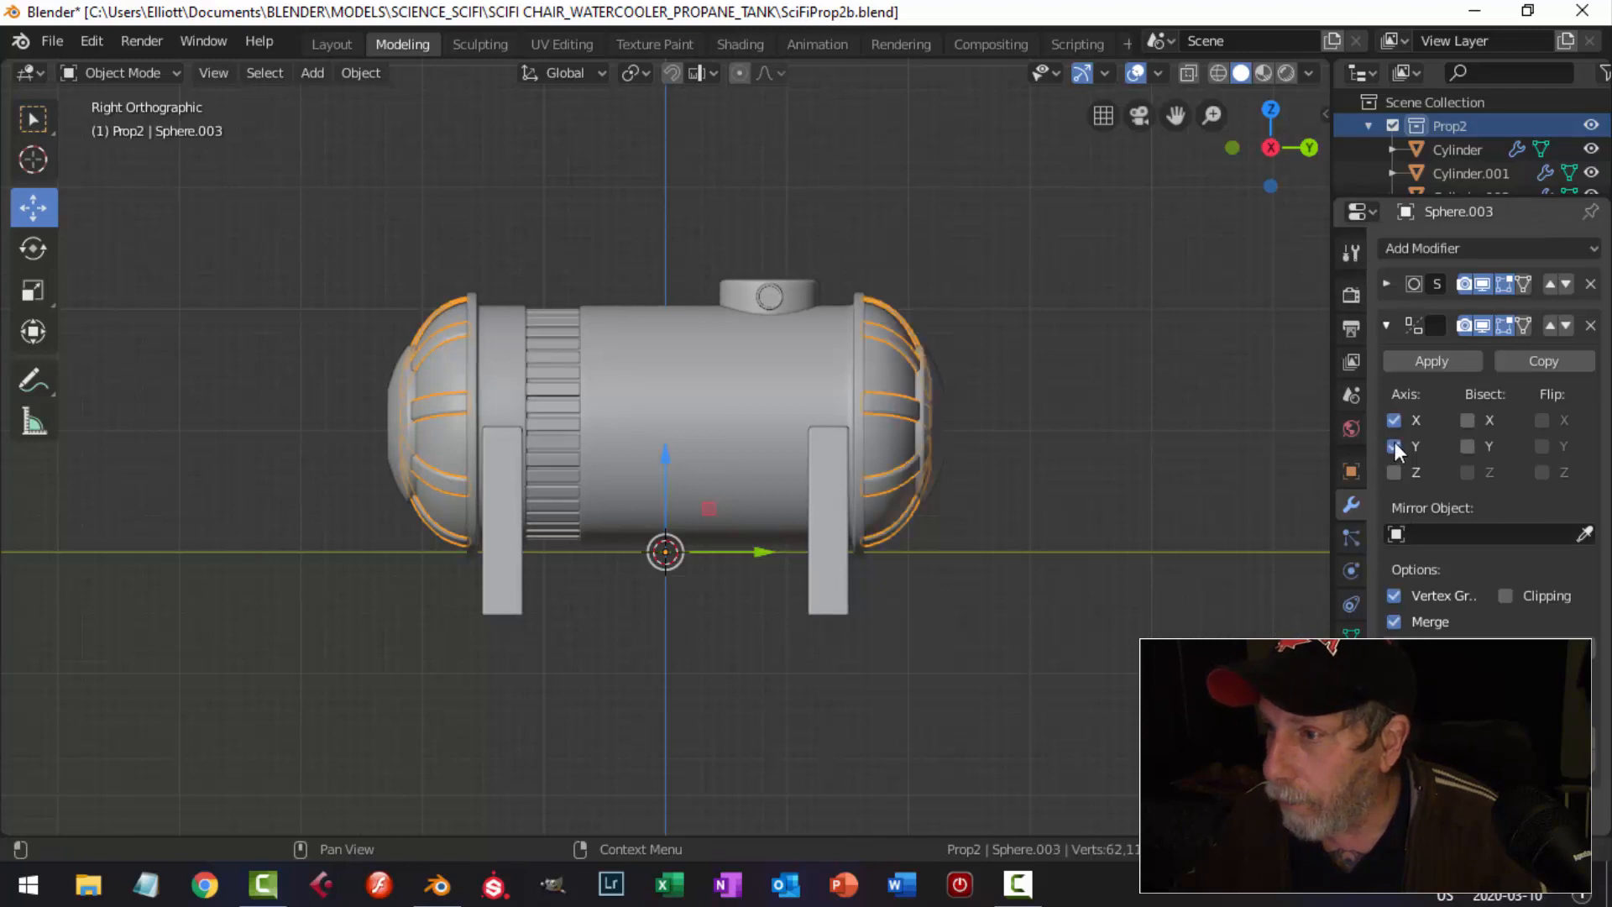
{"action": "left_click", "coordinate": [1394, 420]}
{"action": "middle_click_drag", "start_coordinate": [1118, 424], "coordinate": [1116, 476]}
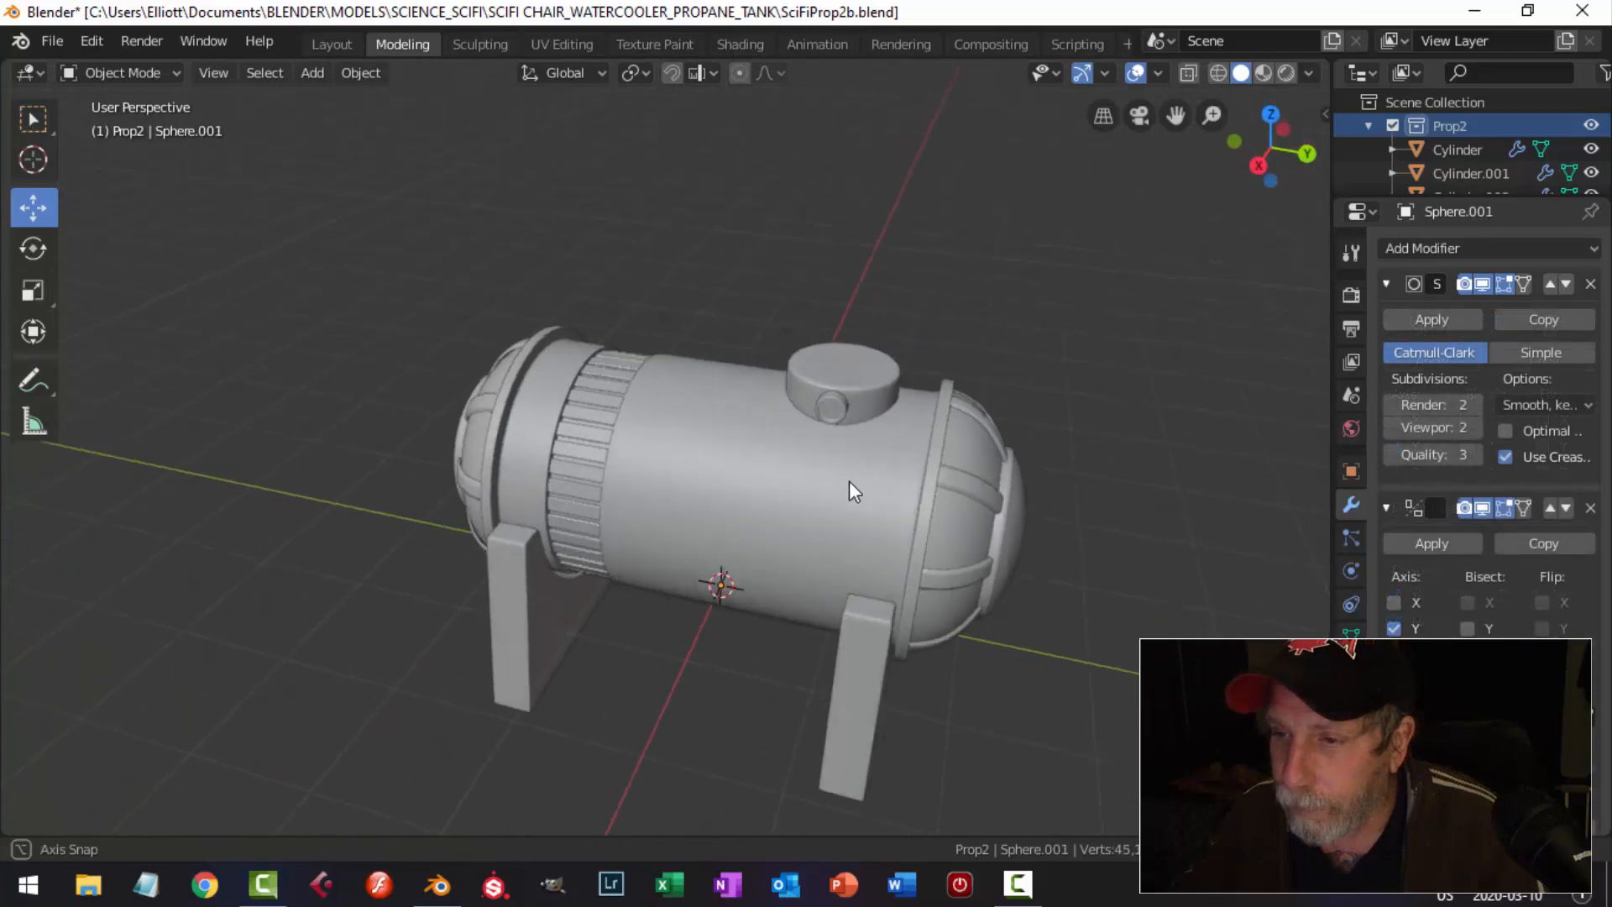
Add a single loop cut around the middle of the tank's cylindrical body, slid by a factor of about 0.221.
{"action": "middle_click_drag", "start_coordinate": [844, 479], "coordinate": [791, 446]}
{"action": "left_click", "coordinate": [791, 447]}
{"action": "key", "text": "Tab"}
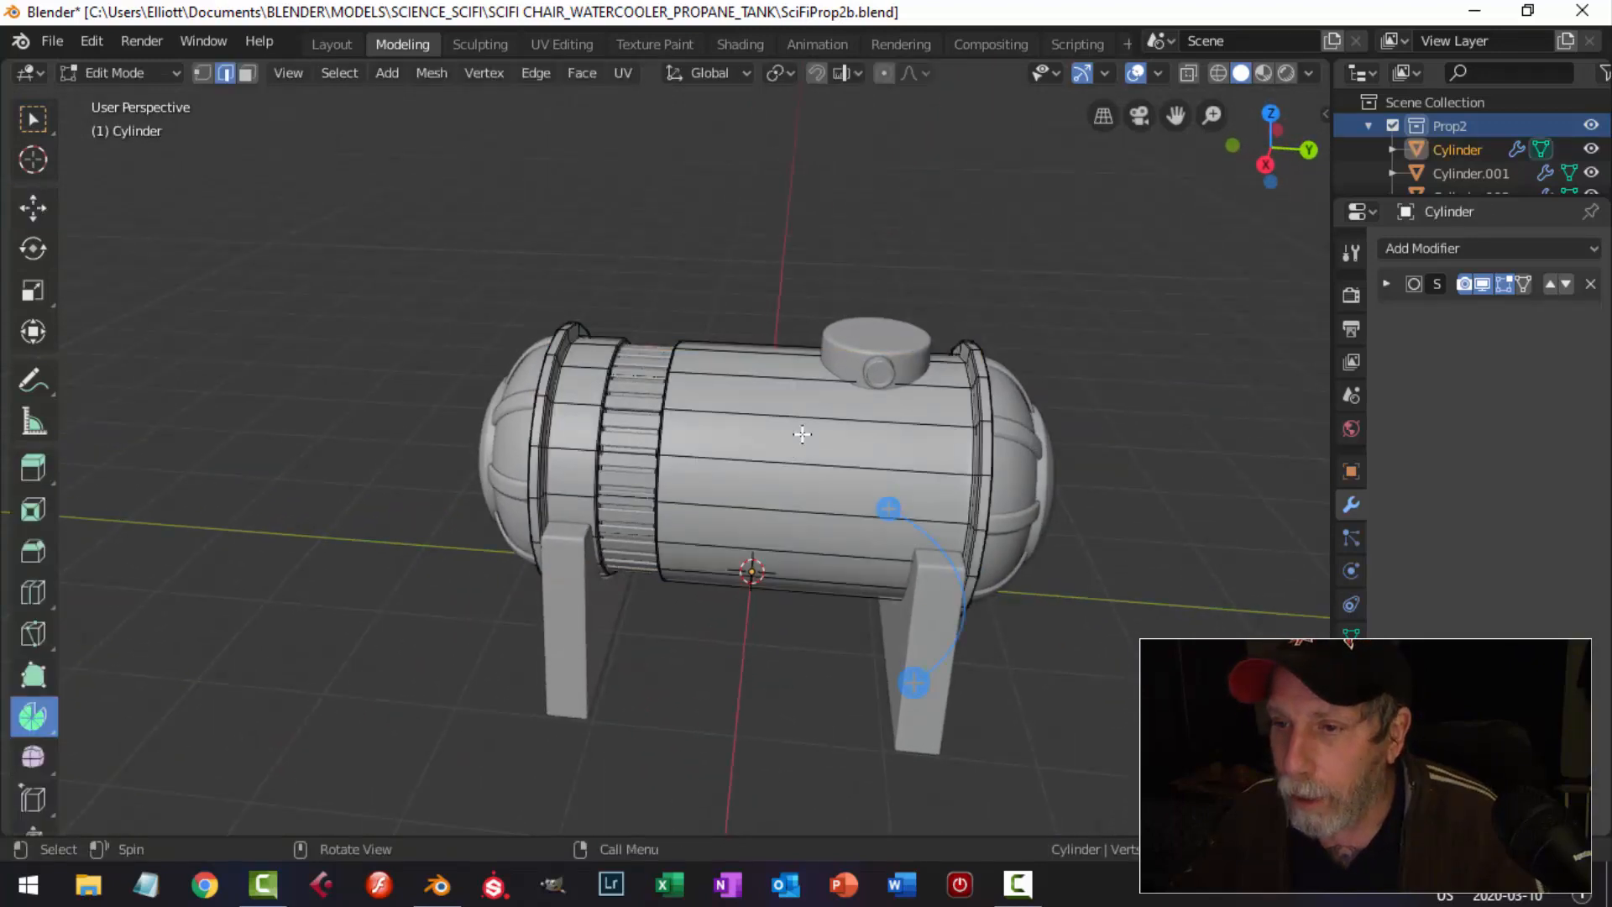
{"action": "key", "text": "ctrl+r"}
{"action": "left_click", "coordinate": [799, 431]}
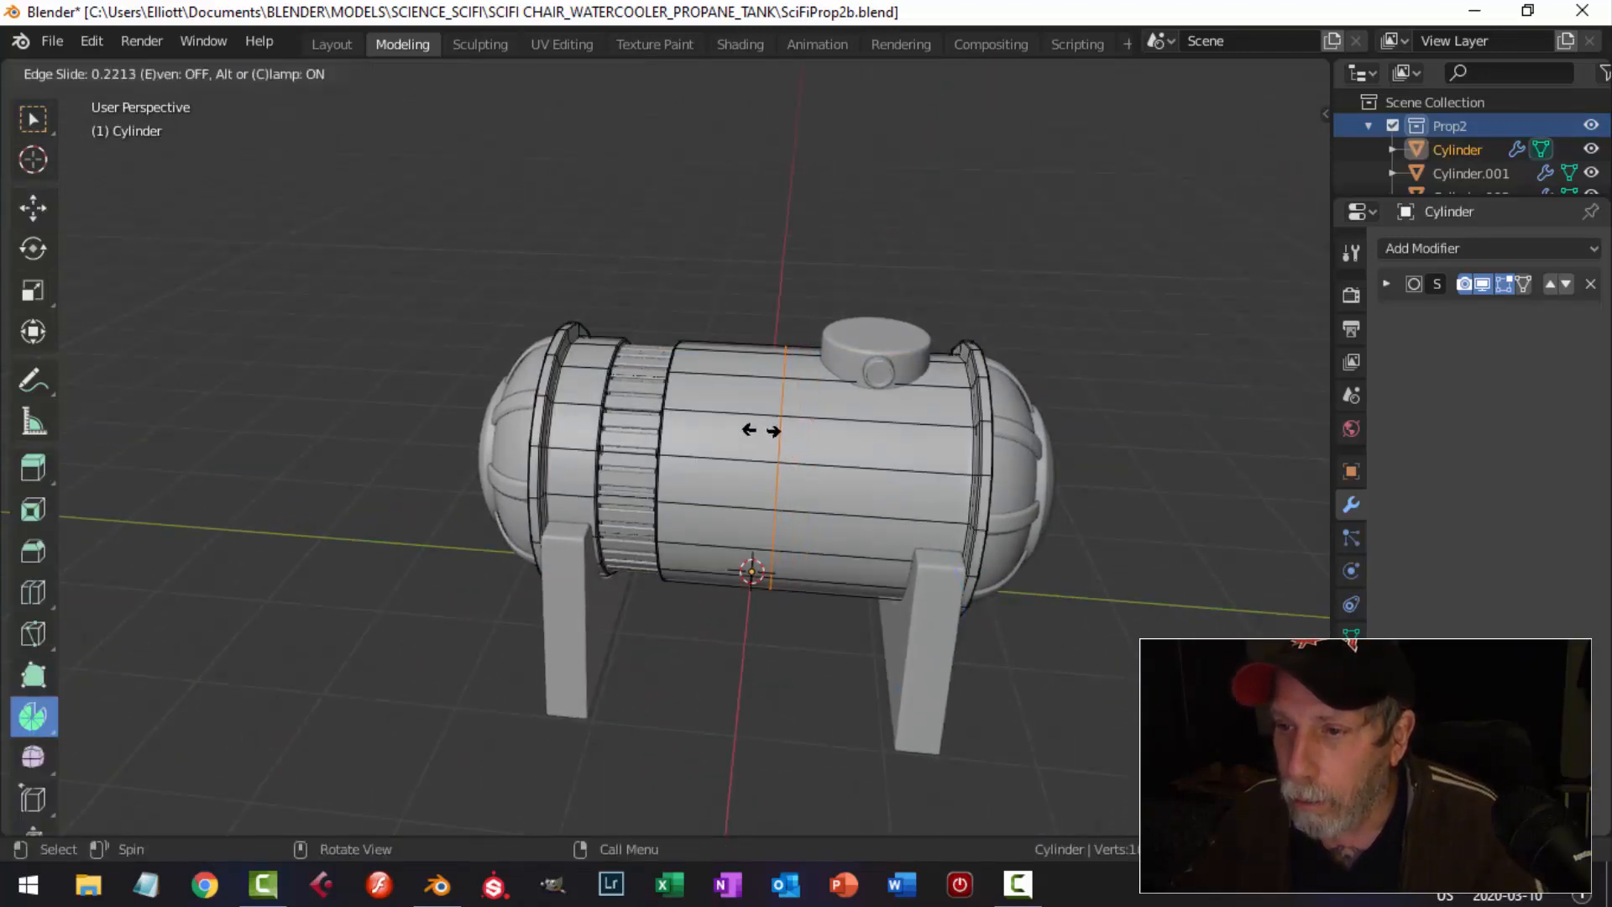
{"action": "left_click", "coordinate": [760, 430]}
{"action": "left_click", "coordinate": [33, 210]}
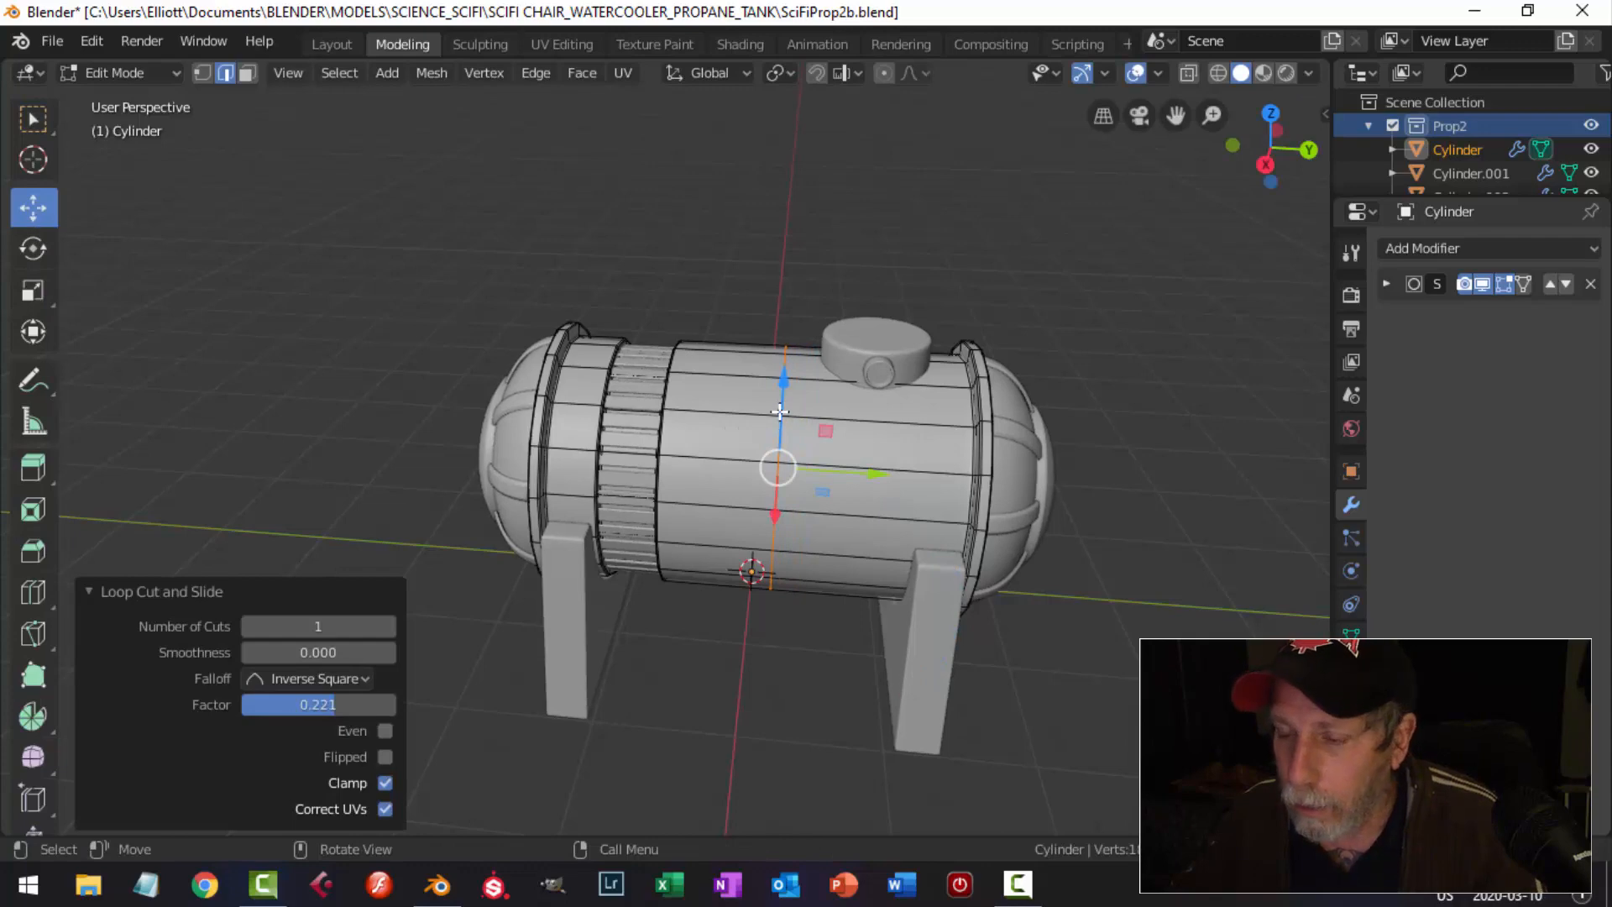
Bevel the new edge loop around the tank body to a width of about 0.0075 m with one segment.
{"action": "middle_click_drag", "start_coordinate": [780, 411], "coordinate": [782, 438]}
{"action": "scroll", "coordinate": [785, 440], "scroll_direction": "up", "scroll_amount": 2}
{"action": "middle_click_drag", "start_coordinate": [874, 470], "coordinate": [767, 438], "text": "shift"}
{"action": "middle_click_drag", "start_coordinate": [767, 438], "coordinate": [778, 443]}
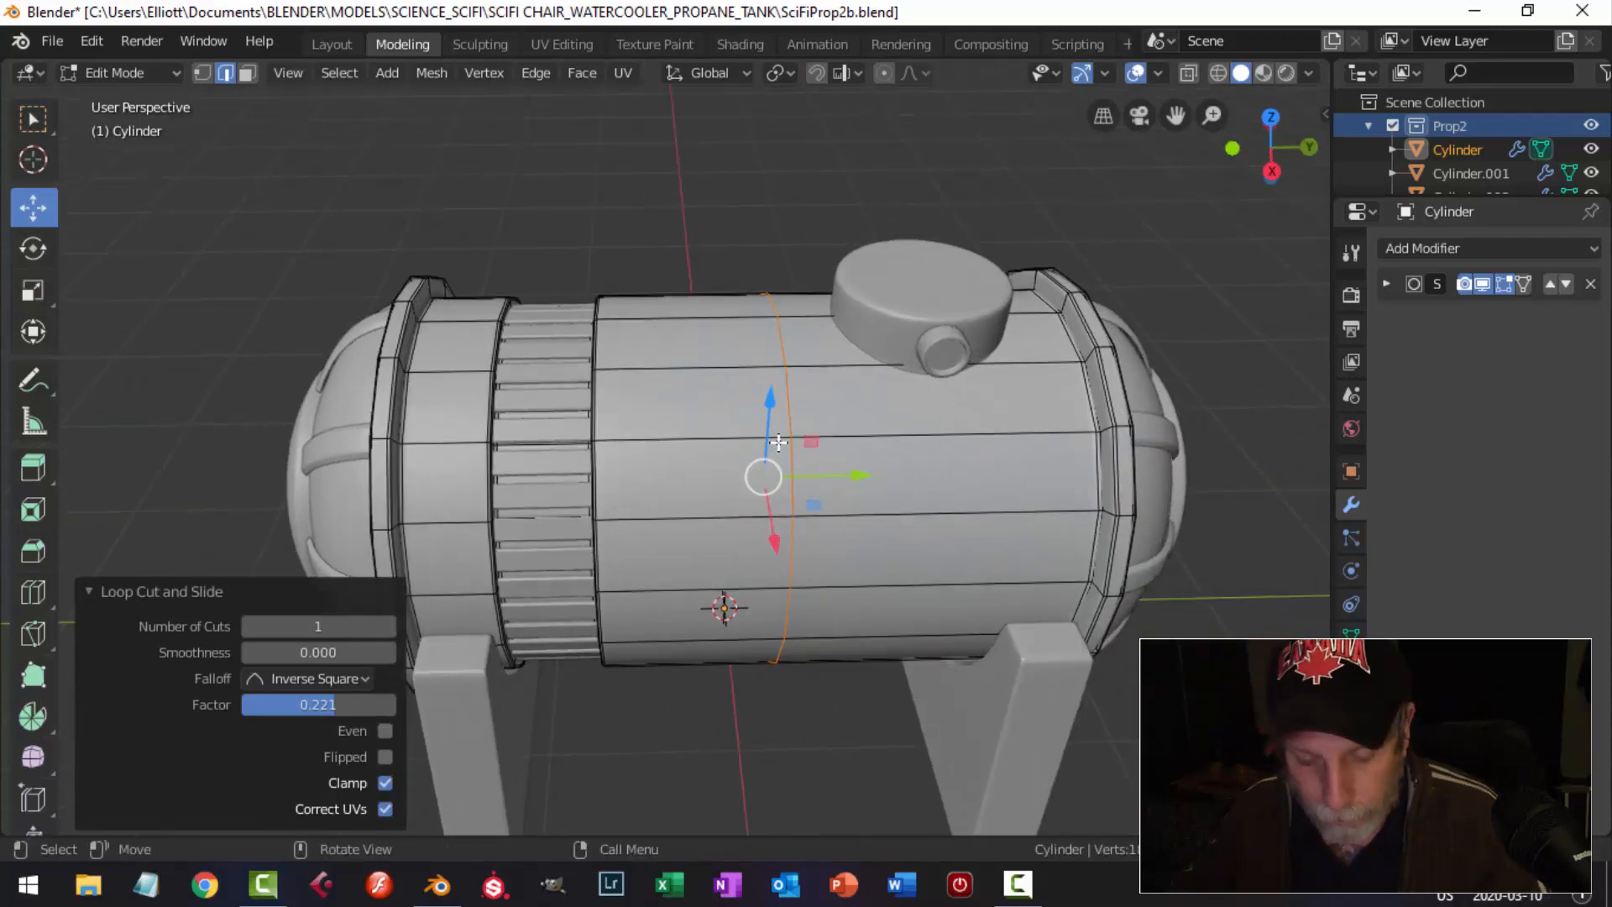
{"action": "key", "text": "ctrl+b"}
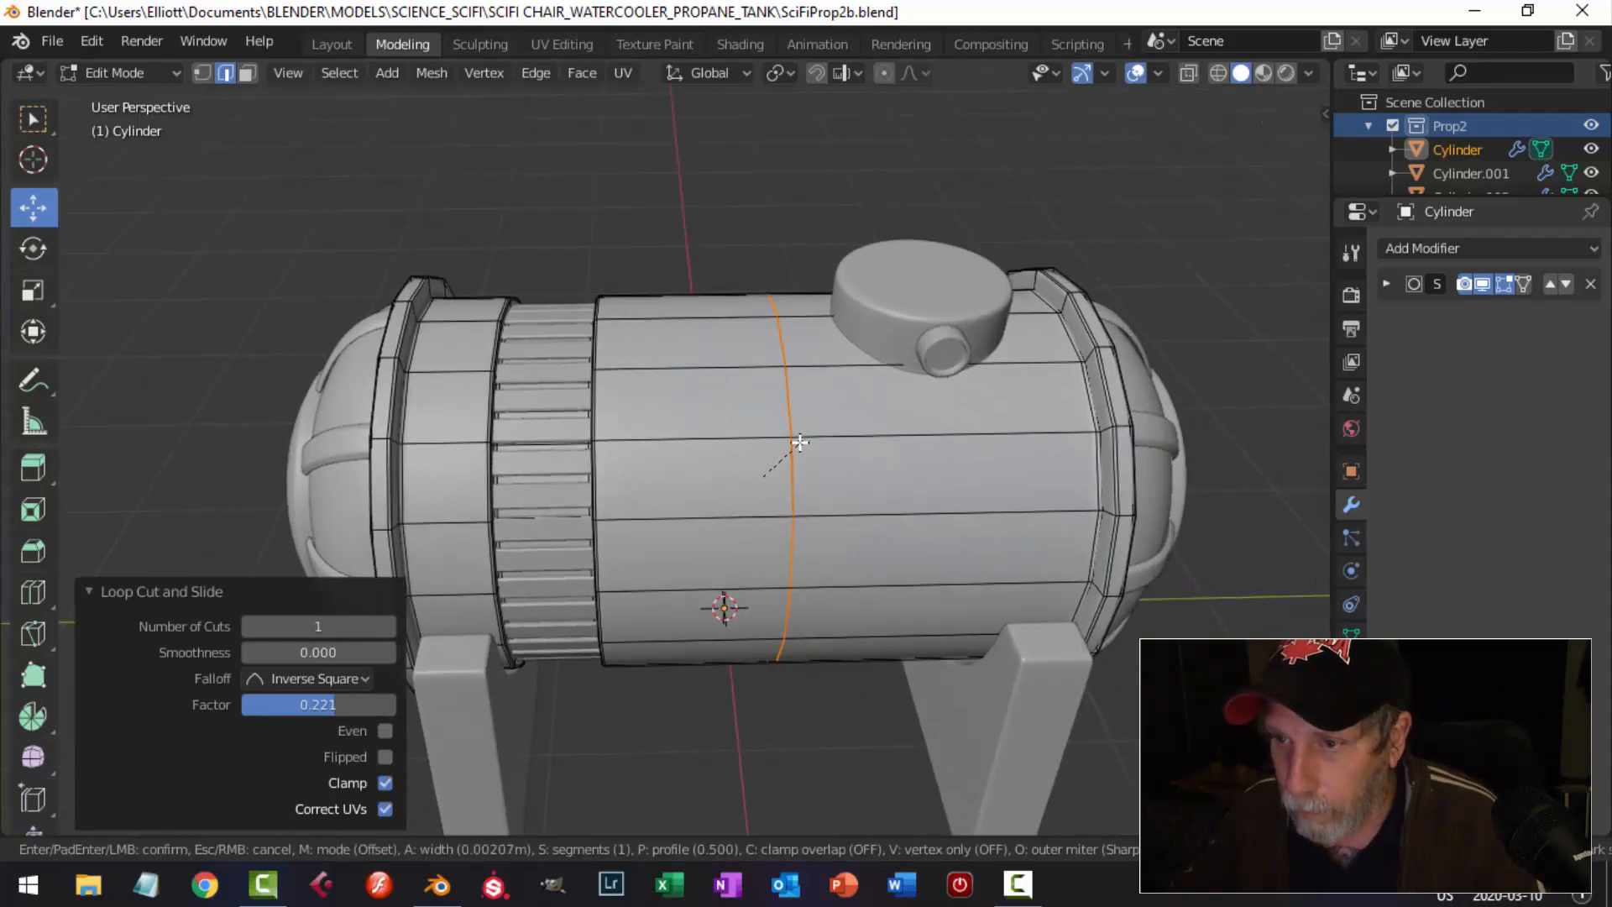
{"action": "left_click", "coordinate": [804, 436]}
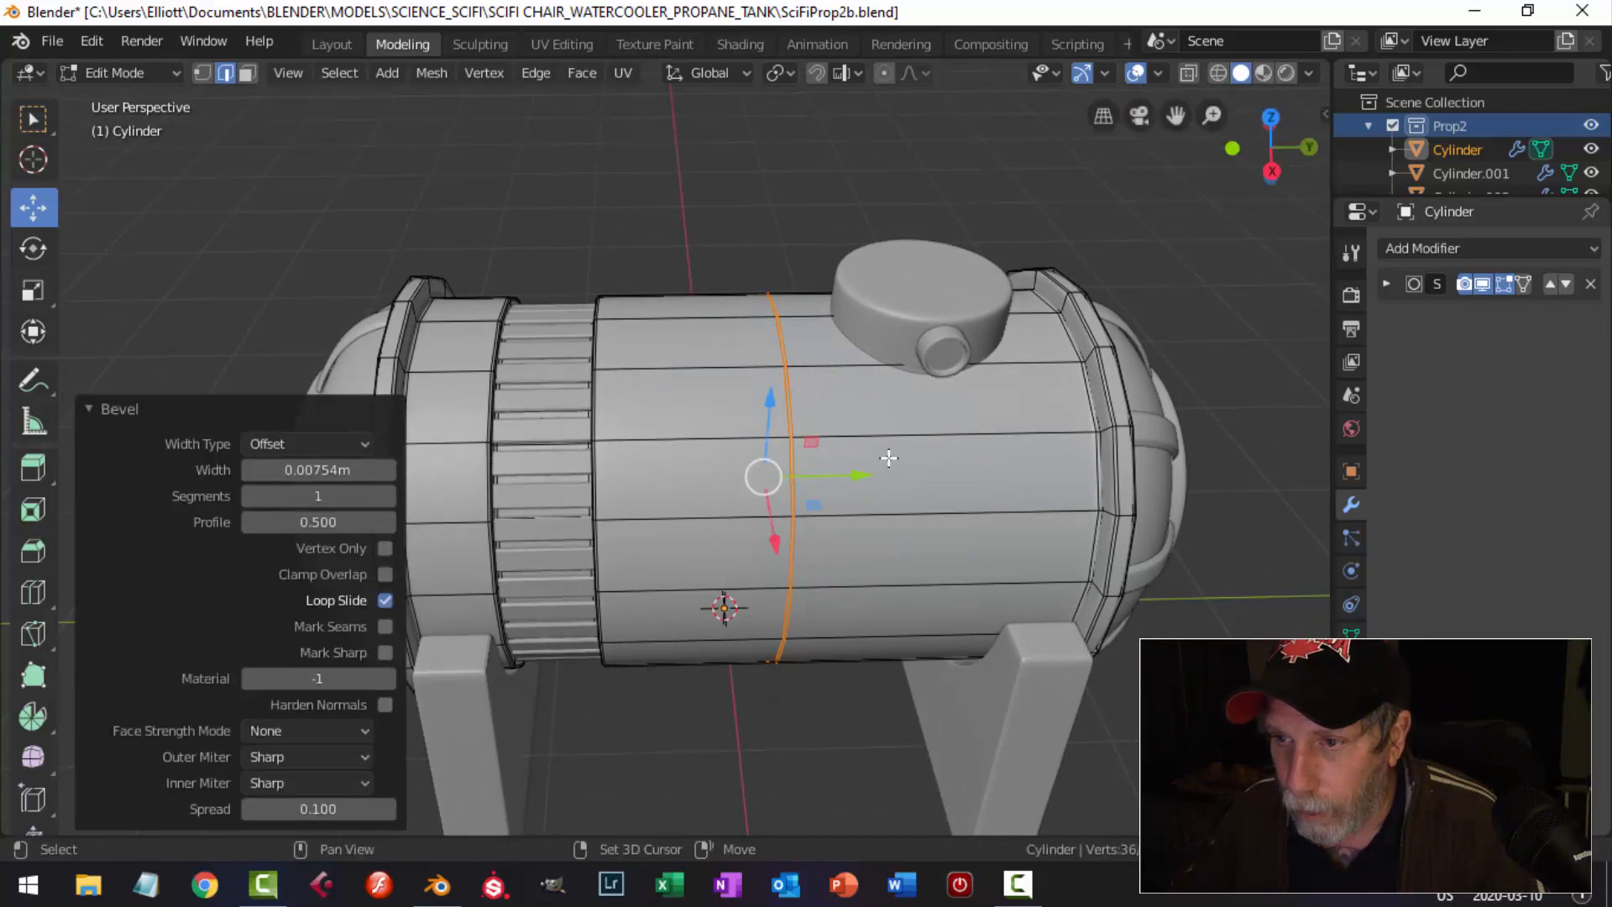
Extrude the beveled strip in place and shrink it inward by about 0.065 m to form a groove.
{"action": "key", "text": "e"}
{"action": "right_click", "coordinate": [889, 459]}
{"action": "key", "text": "alt+s"}
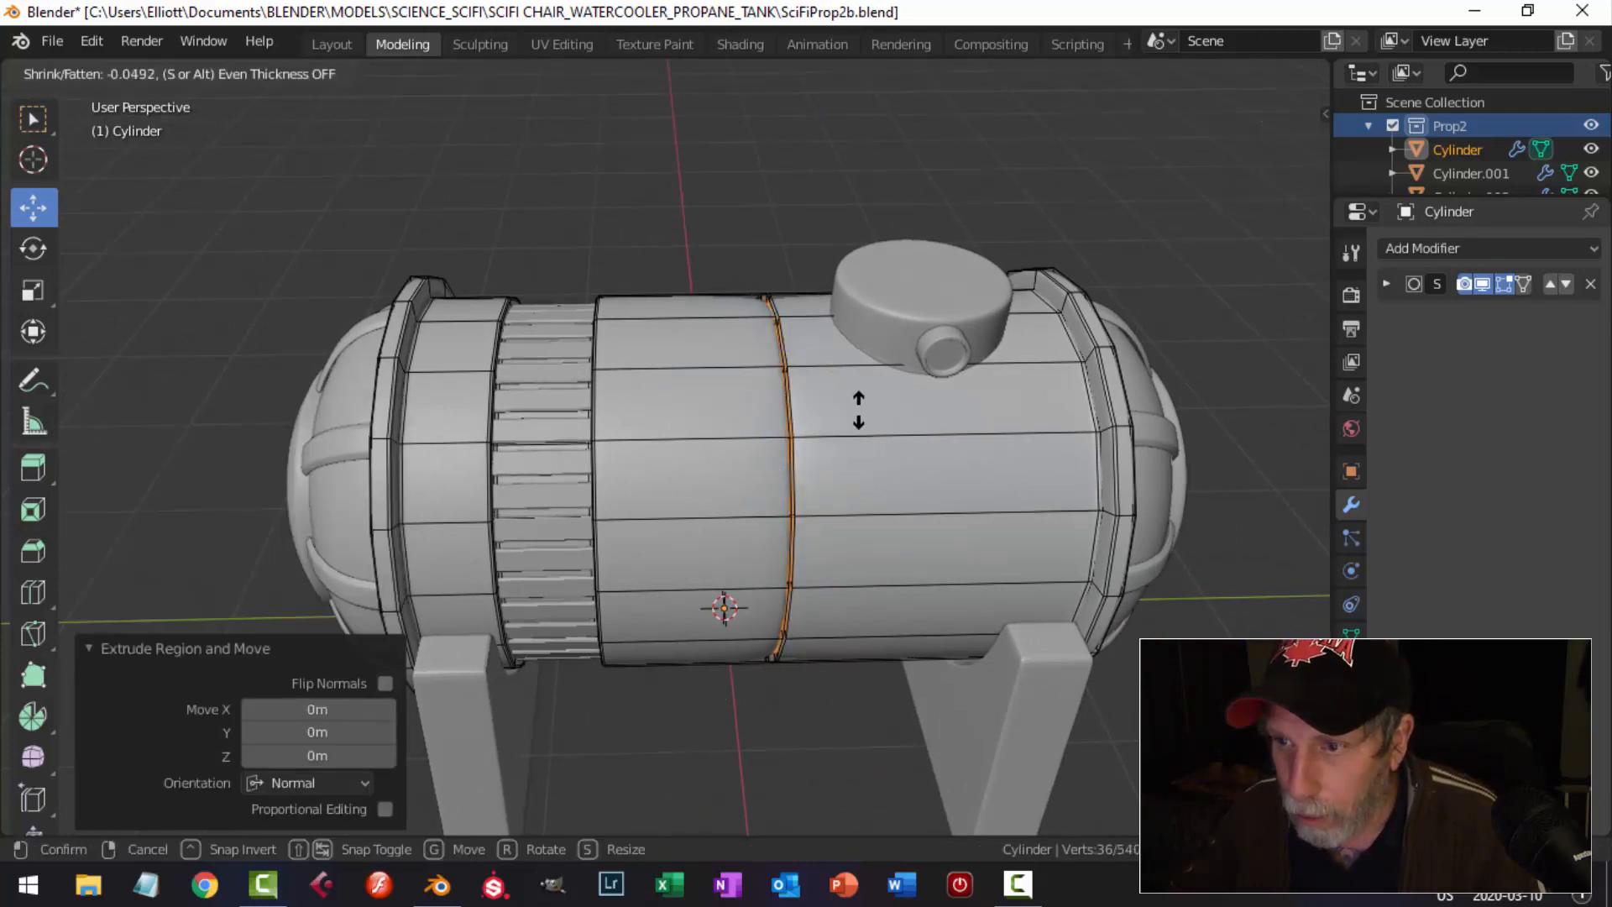
{"action": "left_click", "coordinate": [854, 398]}
Add a supporting edge loop on each side of the body groove, then leave mesh editing and deselect.
{"action": "key", "text": "g"}
{"action": "key", "text": "g"}
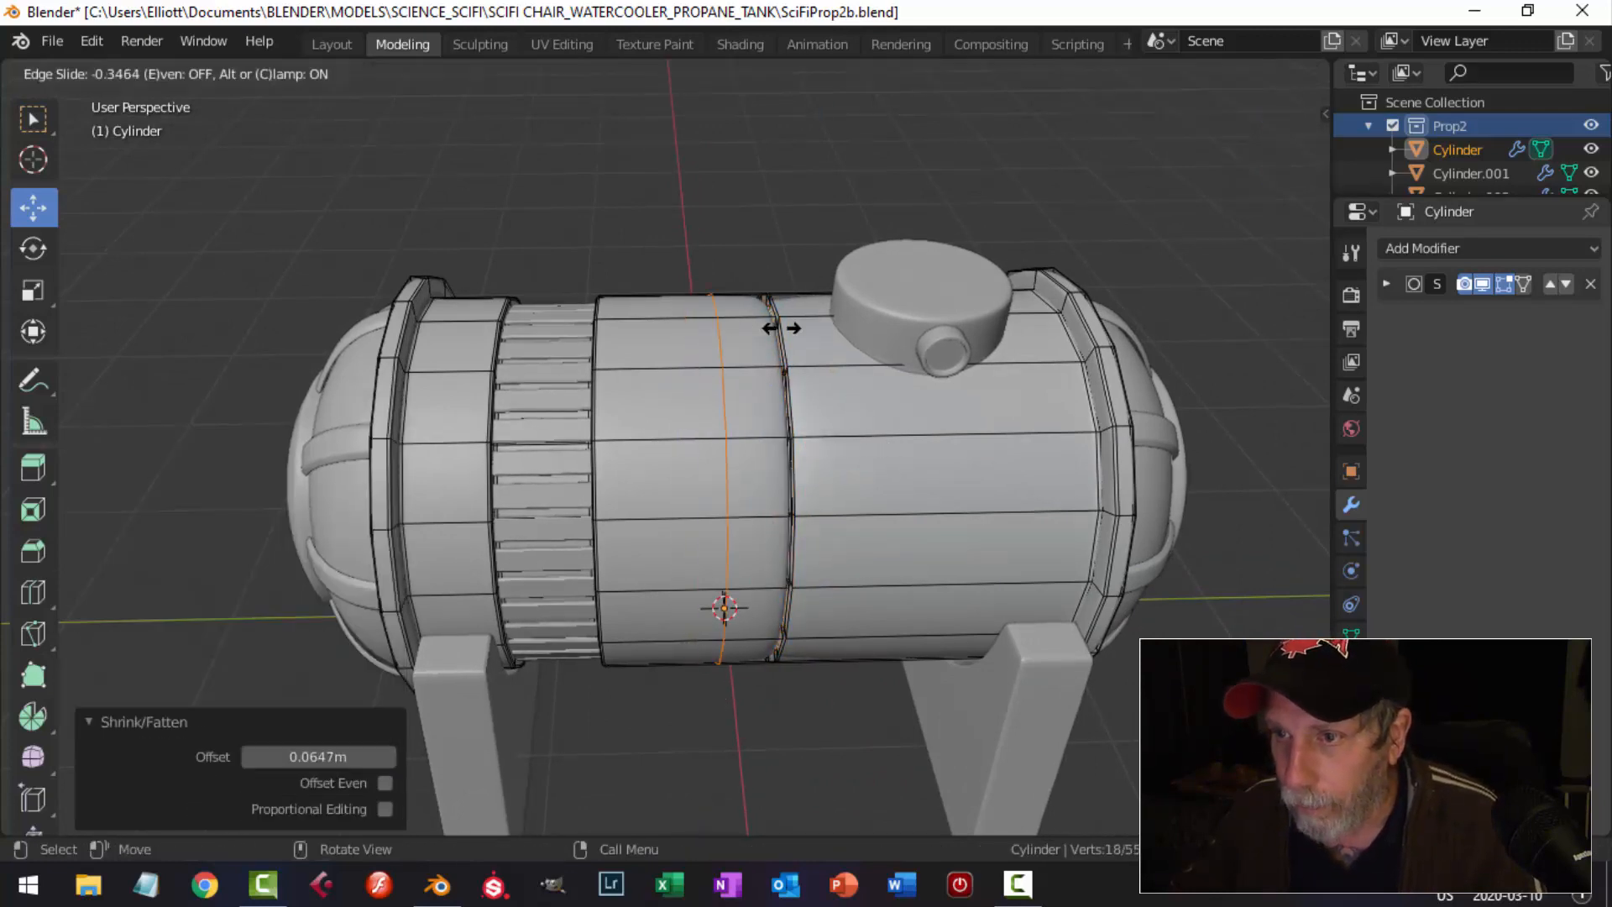
{"action": "left_click", "coordinate": [832, 325]}
{"action": "key", "text": "ctrl+r"}
{"action": "left_click", "coordinate": [812, 318]}
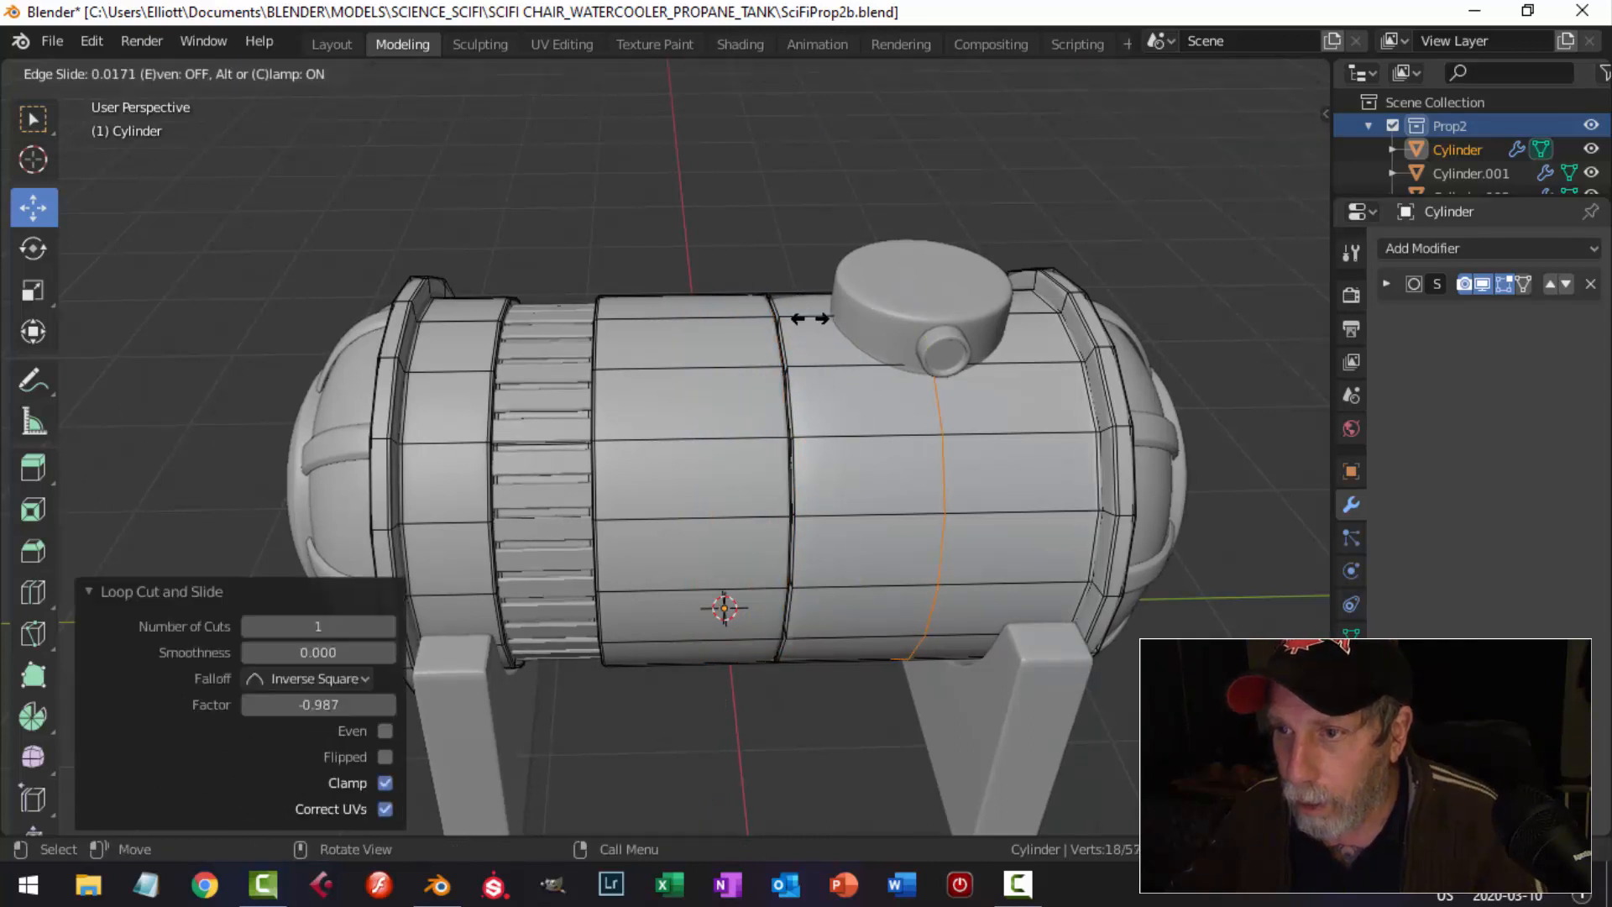
{"action": "left_click", "coordinate": [678, 338]}
{"action": "key", "text": "Tab"}
{"action": "scroll", "coordinate": [776, 415], "scroll_direction": "down", "scroll_amount": 5}
{"action": "key", "text": "alt+a"}
{"action": "middle_click_drag", "start_coordinate": [681, 496], "coordinate": [717, 461]}
{"action": "scroll", "coordinate": [752, 460], "scroll_direction": "up", "scroll_amount": 3}
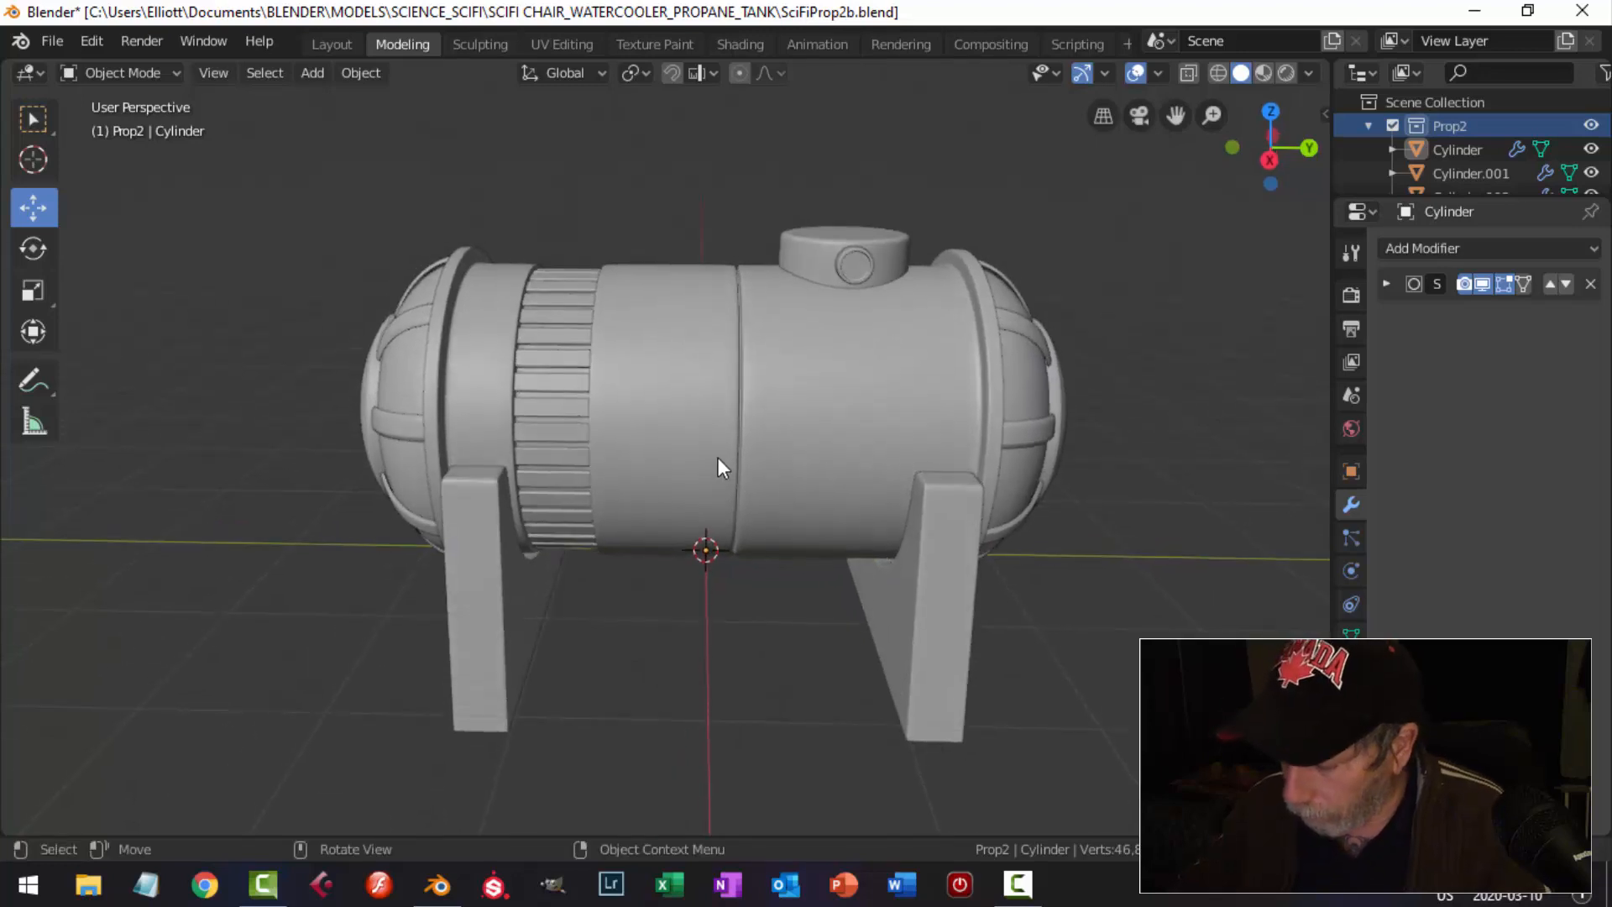
In side view, move the supporting edge loop on the filler-cap side of the groove slightly closer to it along Y.
{"action": "key", "text": "KP_5"}
{"action": "key", "text": "KP_3"}
{"action": "scroll", "coordinate": [735, 444], "scroll_direction": "up", "scroll_amount": 3}
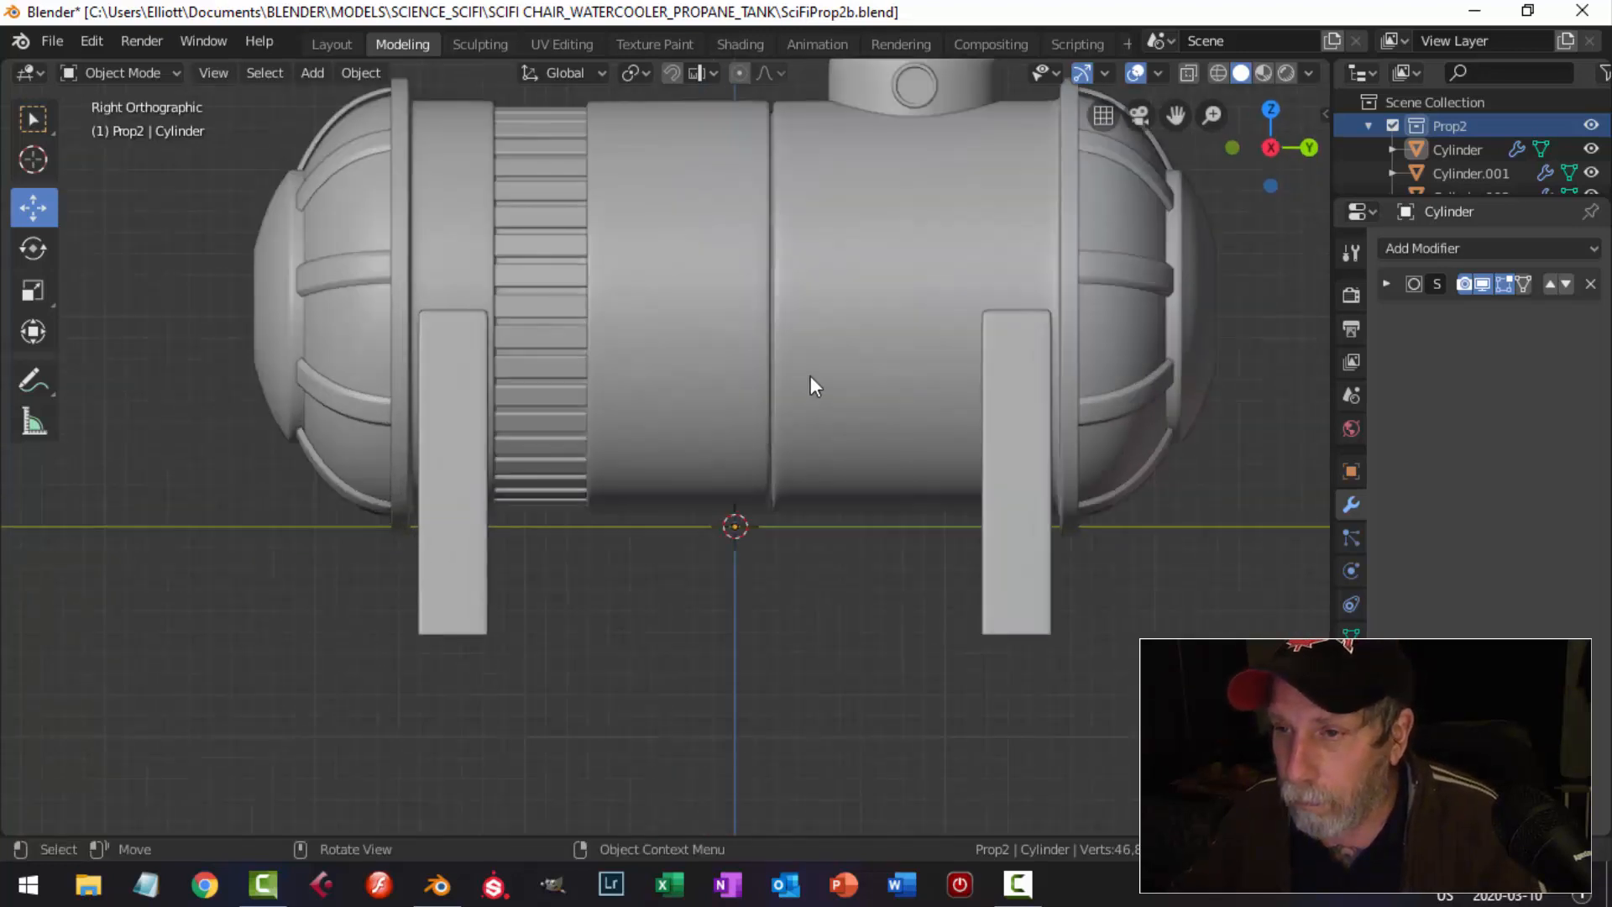
{"action": "scroll", "coordinate": [809, 378], "scroll_direction": "up", "scroll_amount": 2}
{"action": "key", "text": "Tab"}
{"action": "scroll", "coordinate": [858, 341], "scroll_direction": "up", "scroll_amount": 2}
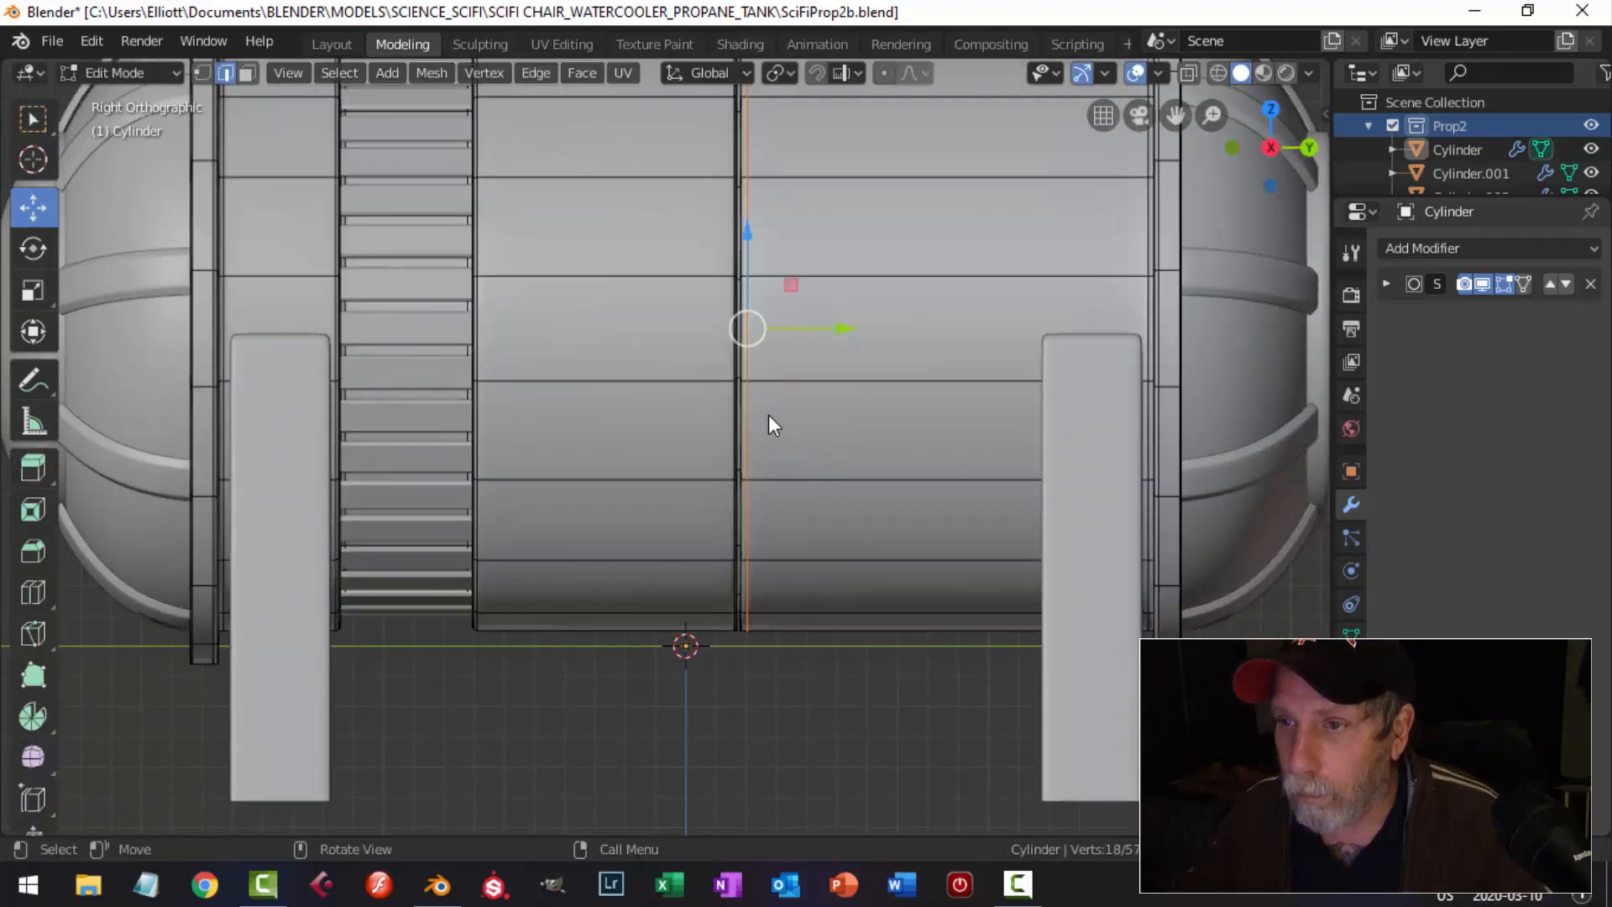
{"action": "scroll", "coordinate": [768, 415], "scroll_direction": "up", "scroll_amount": 3}
{"action": "key", "text": "alt+a"}
{"action": "scroll", "coordinate": [860, 361], "scroll_direction": "up", "scroll_amount": 2}
{"action": "middle_click_drag", "start_coordinate": [901, 366], "coordinate": [860, 388], "text": "shift"}
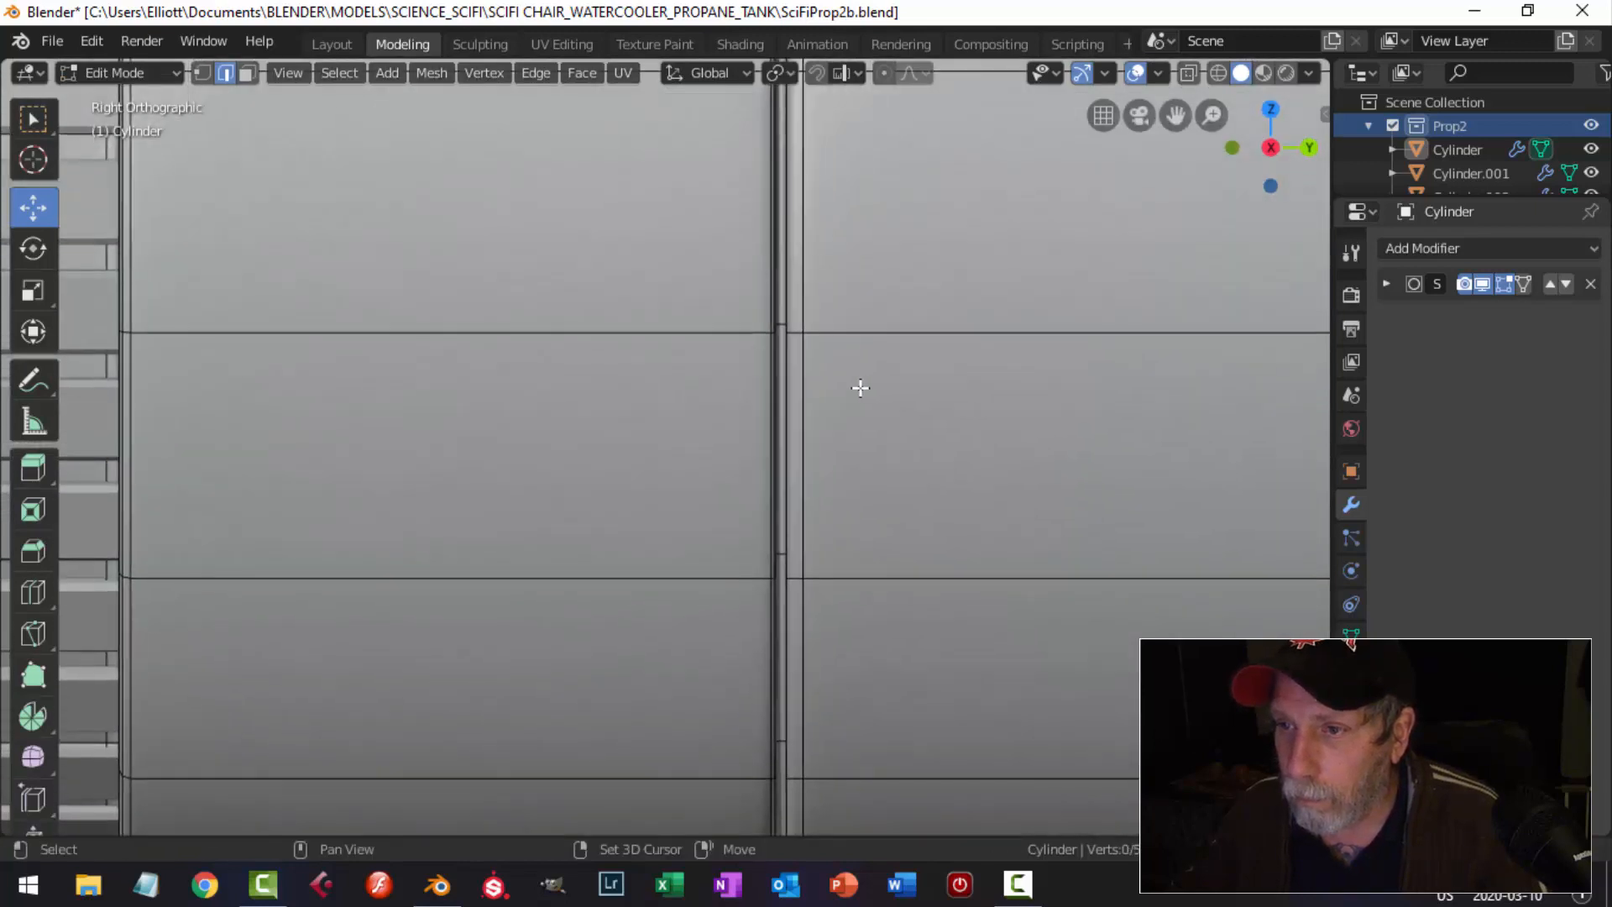
{"action": "left_click", "coordinate": [821, 303], "text": "alt"}
{"action": "scroll", "coordinate": [827, 308], "scroll_direction": "down", "scroll_amount": 2}
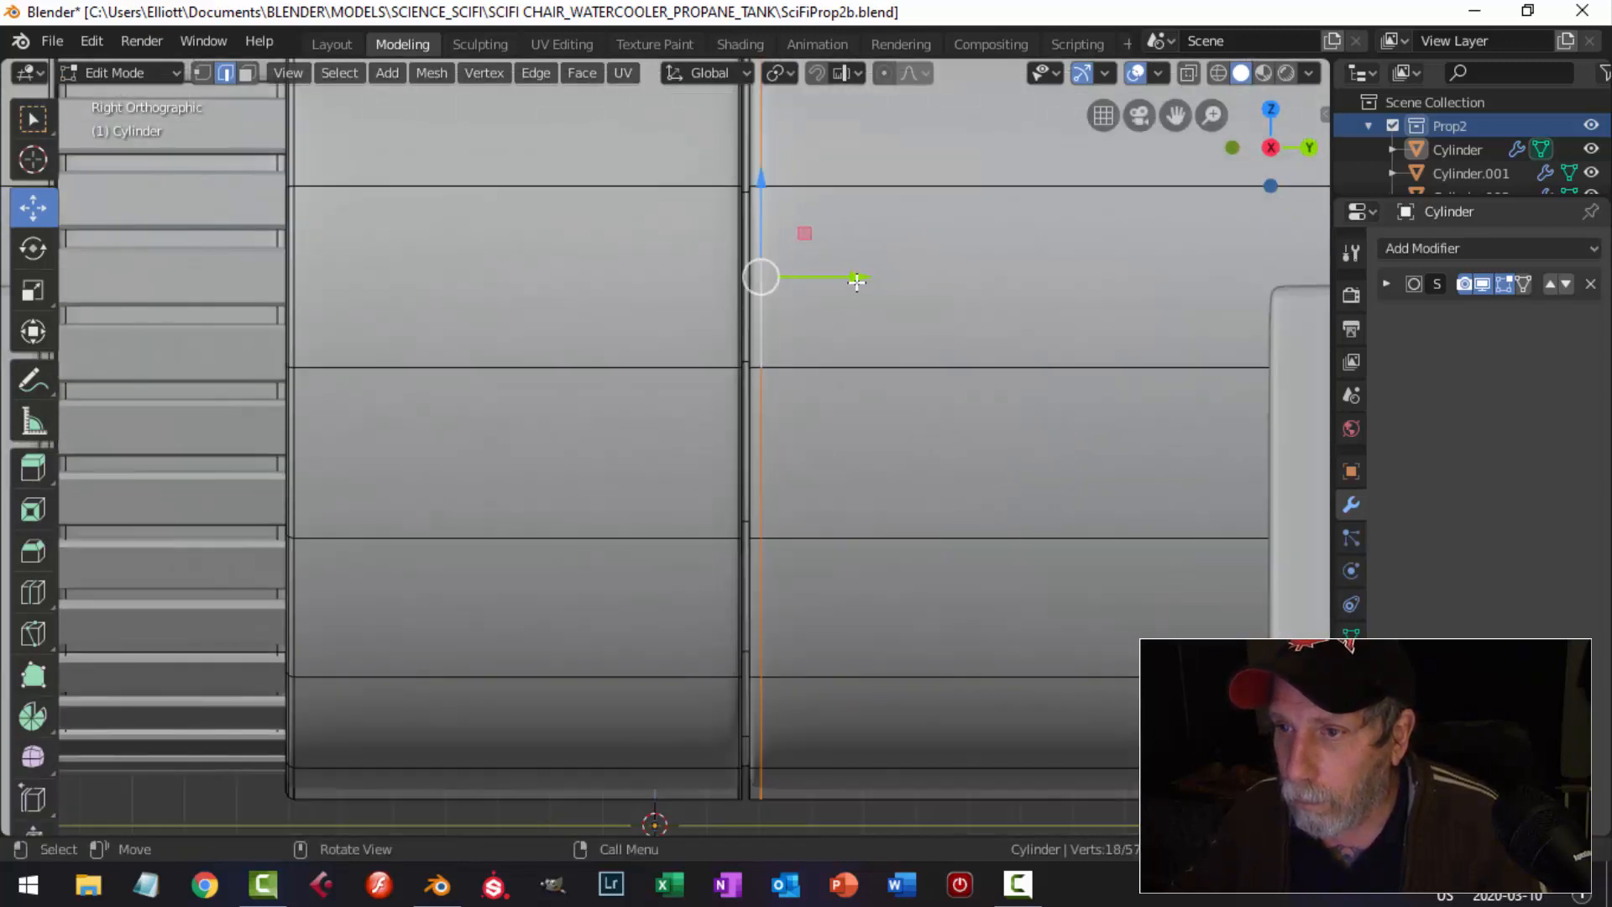
{"action": "left_click_drag", "start_coordinate": [857, 279], "coordinate": [850, 275]}
{"action": "key", "text": "alt+a"}
{"action": "scroll", "coordinate": [838, 361], "scroll_direction": "down", "scroll_amount": 6}
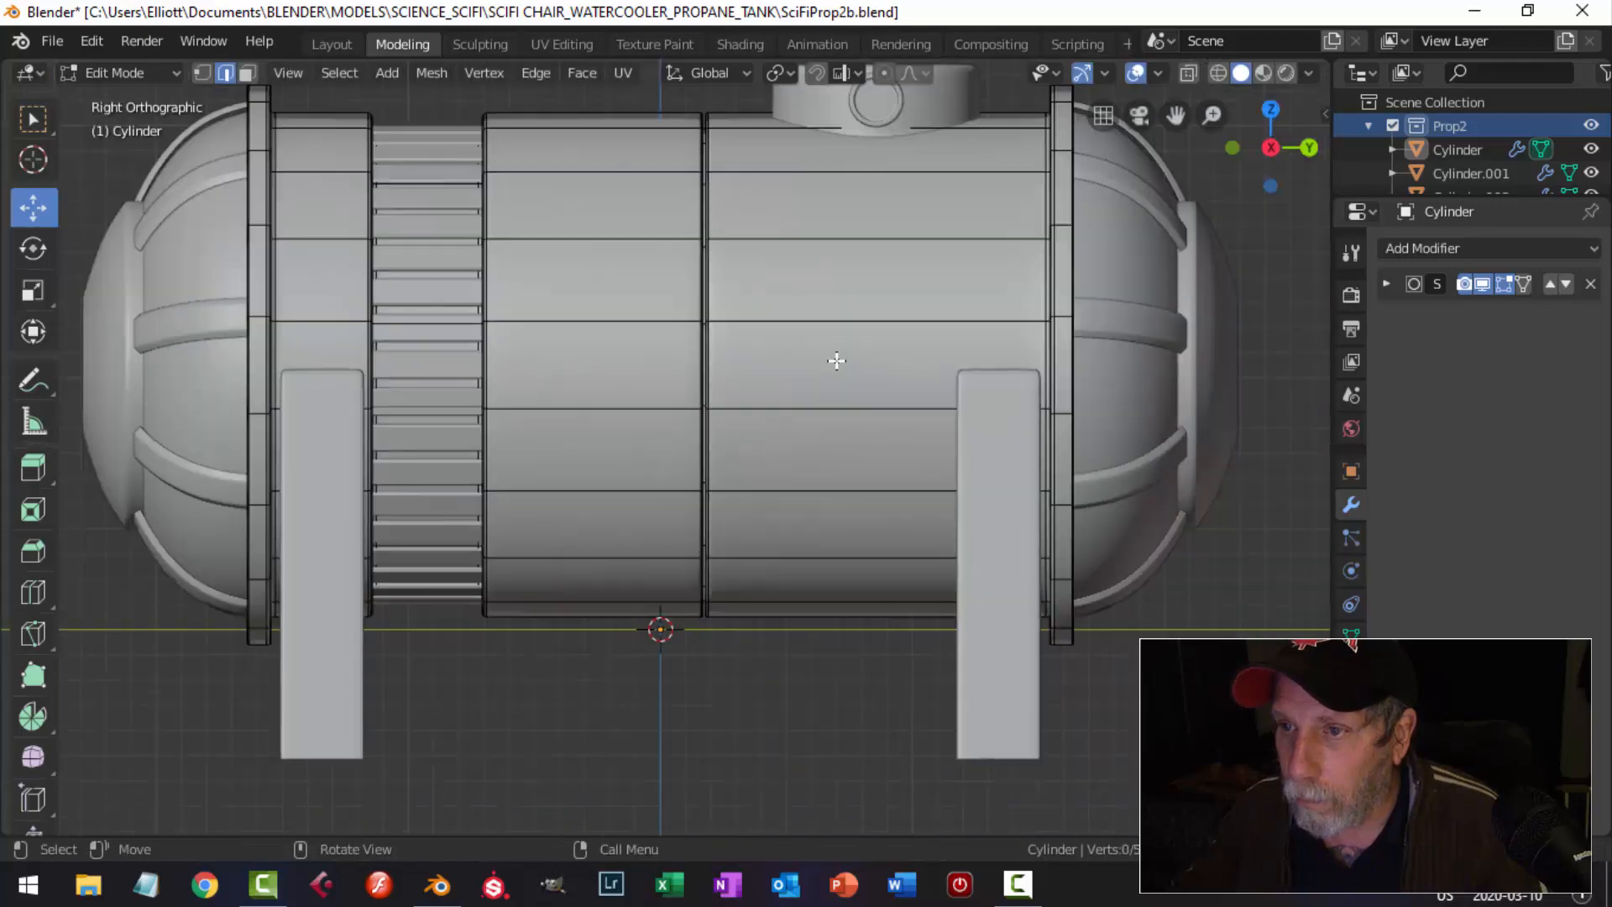
Select all of the groove's edge loops in wireframe and move them along Y toward the filler cap.
{"action": "key", "text": "z"}
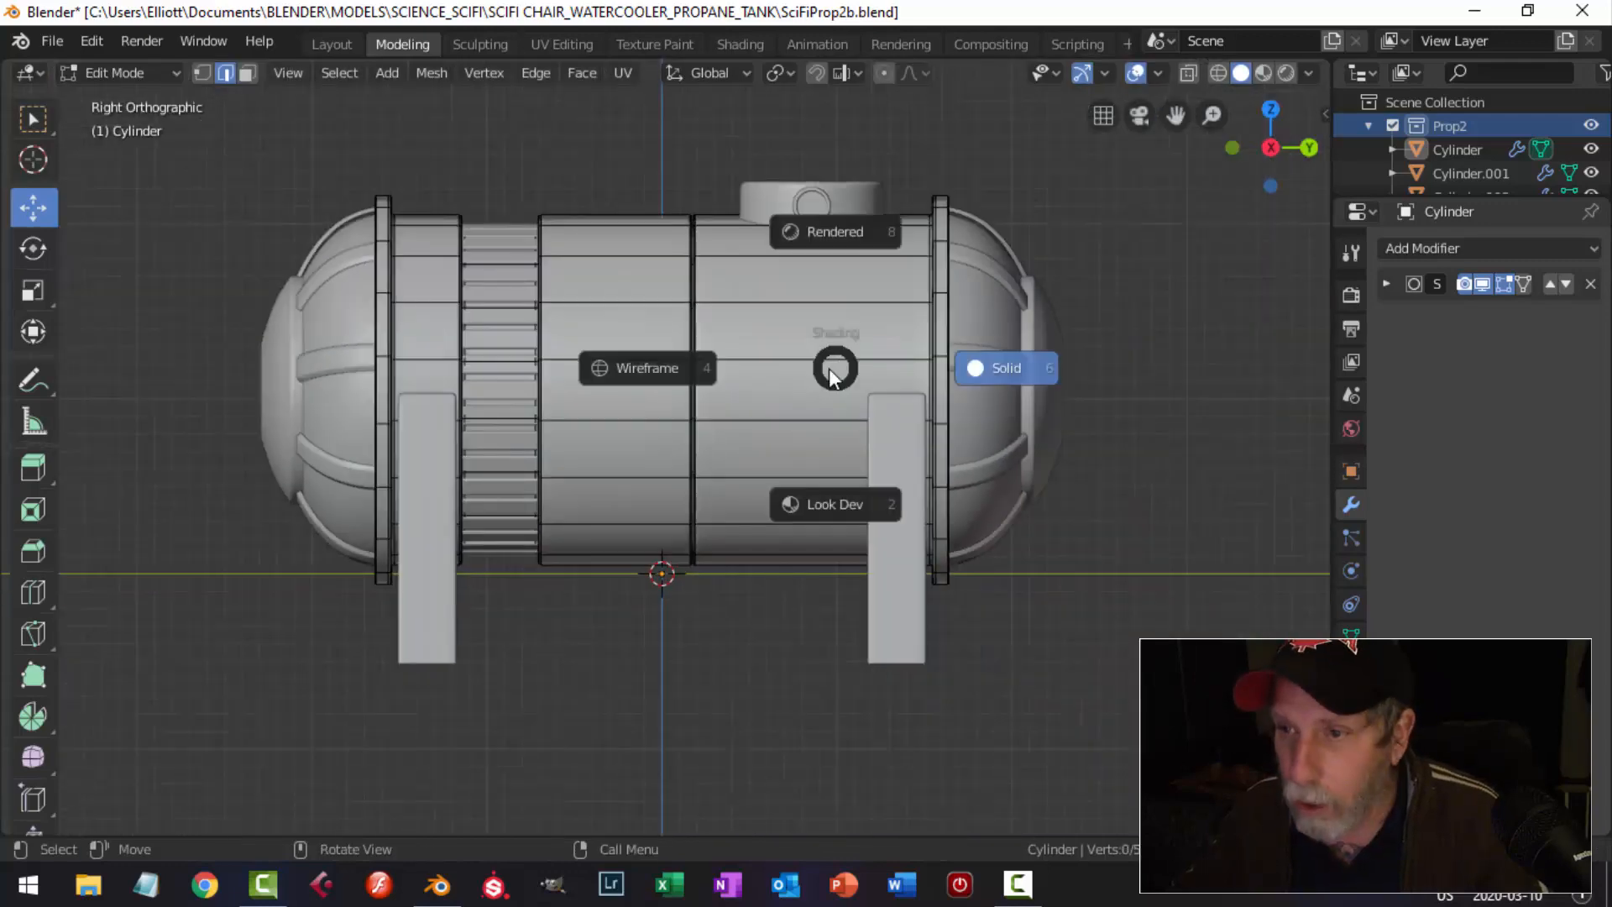
{"action": "left_click", "coordinate": [705, 347]}
{"action": "key", "text": "b"}
{"action": "left_click_drag", "start_coordinate": [724, 585], "coordinate": [723, 586]}
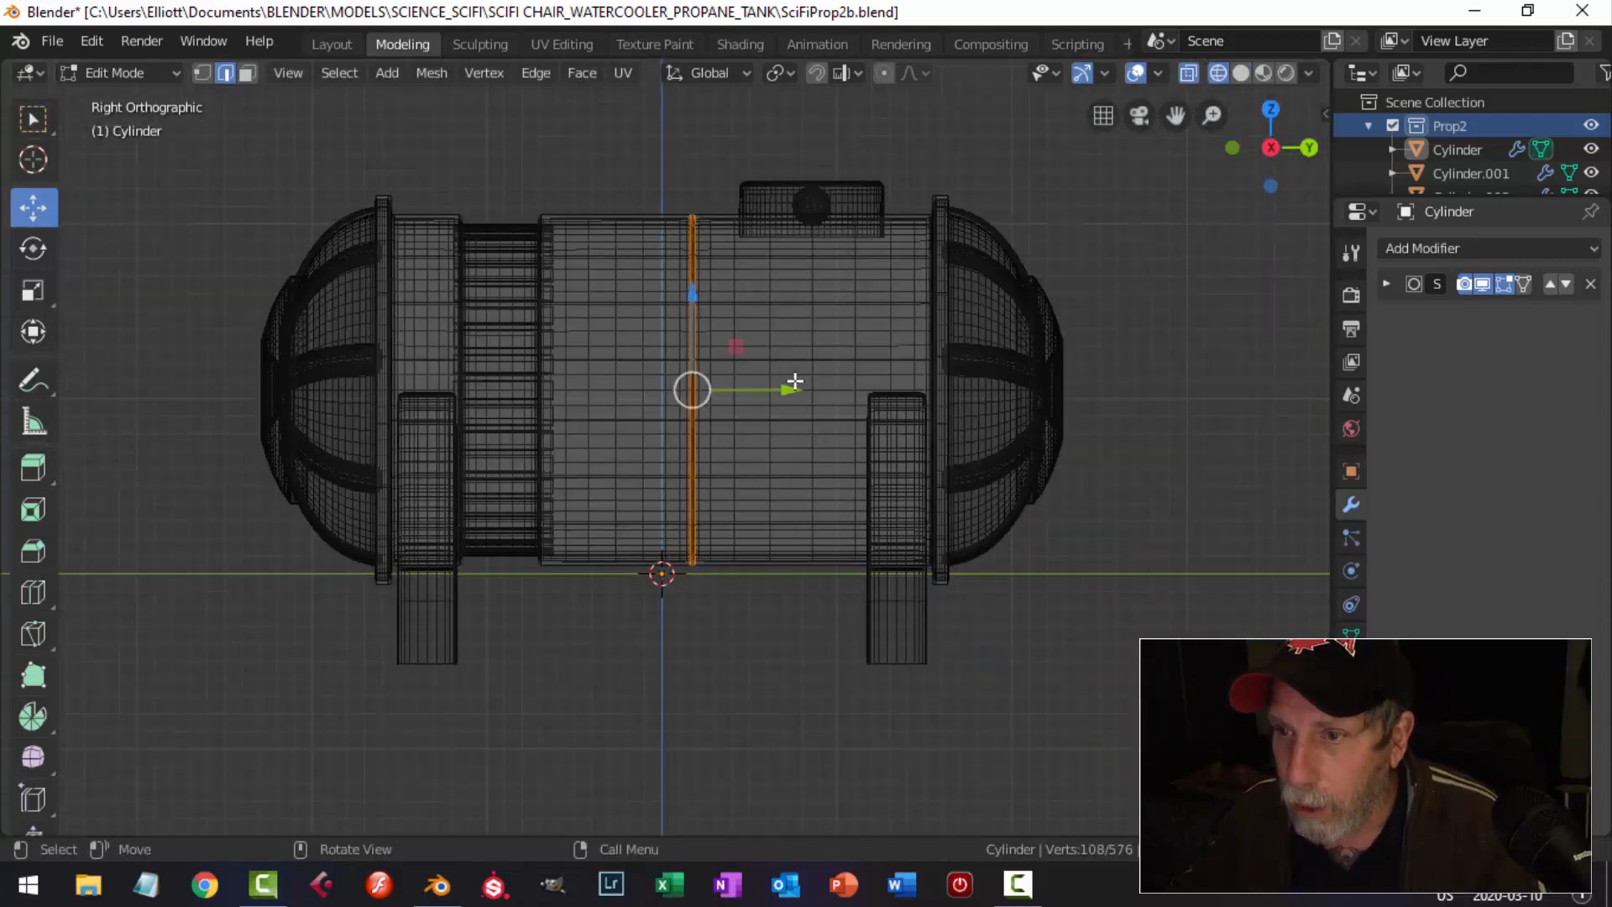
{"action": "key", "text": "g"}
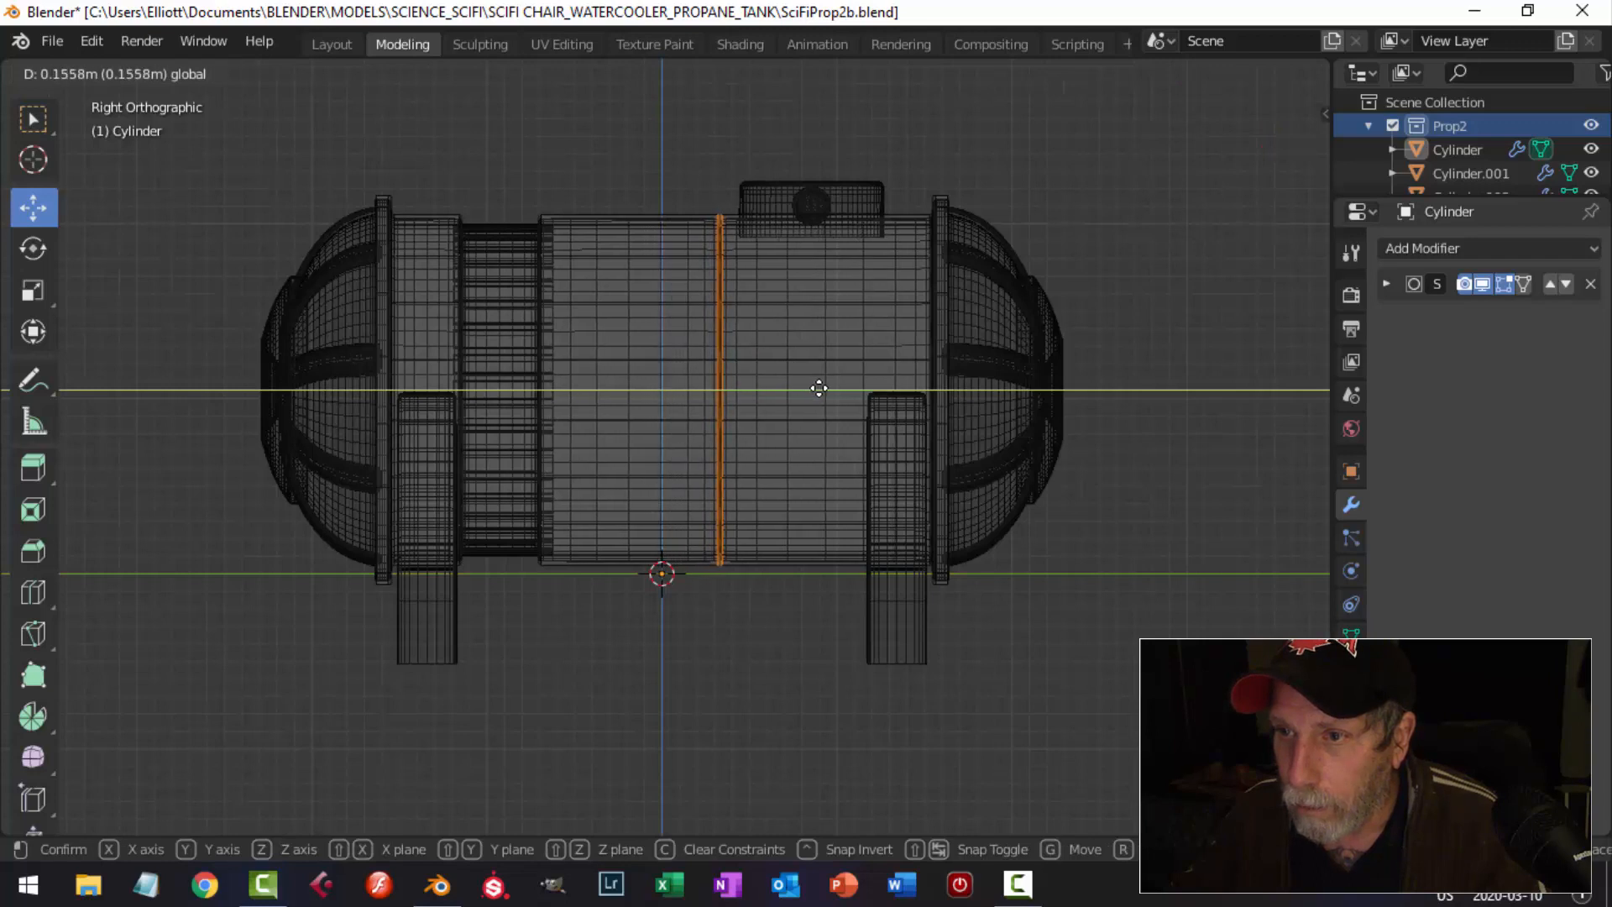
{"action": "left_click", "coordinate": [801, 376]}
{"action": "key", "text": "alt+a"}
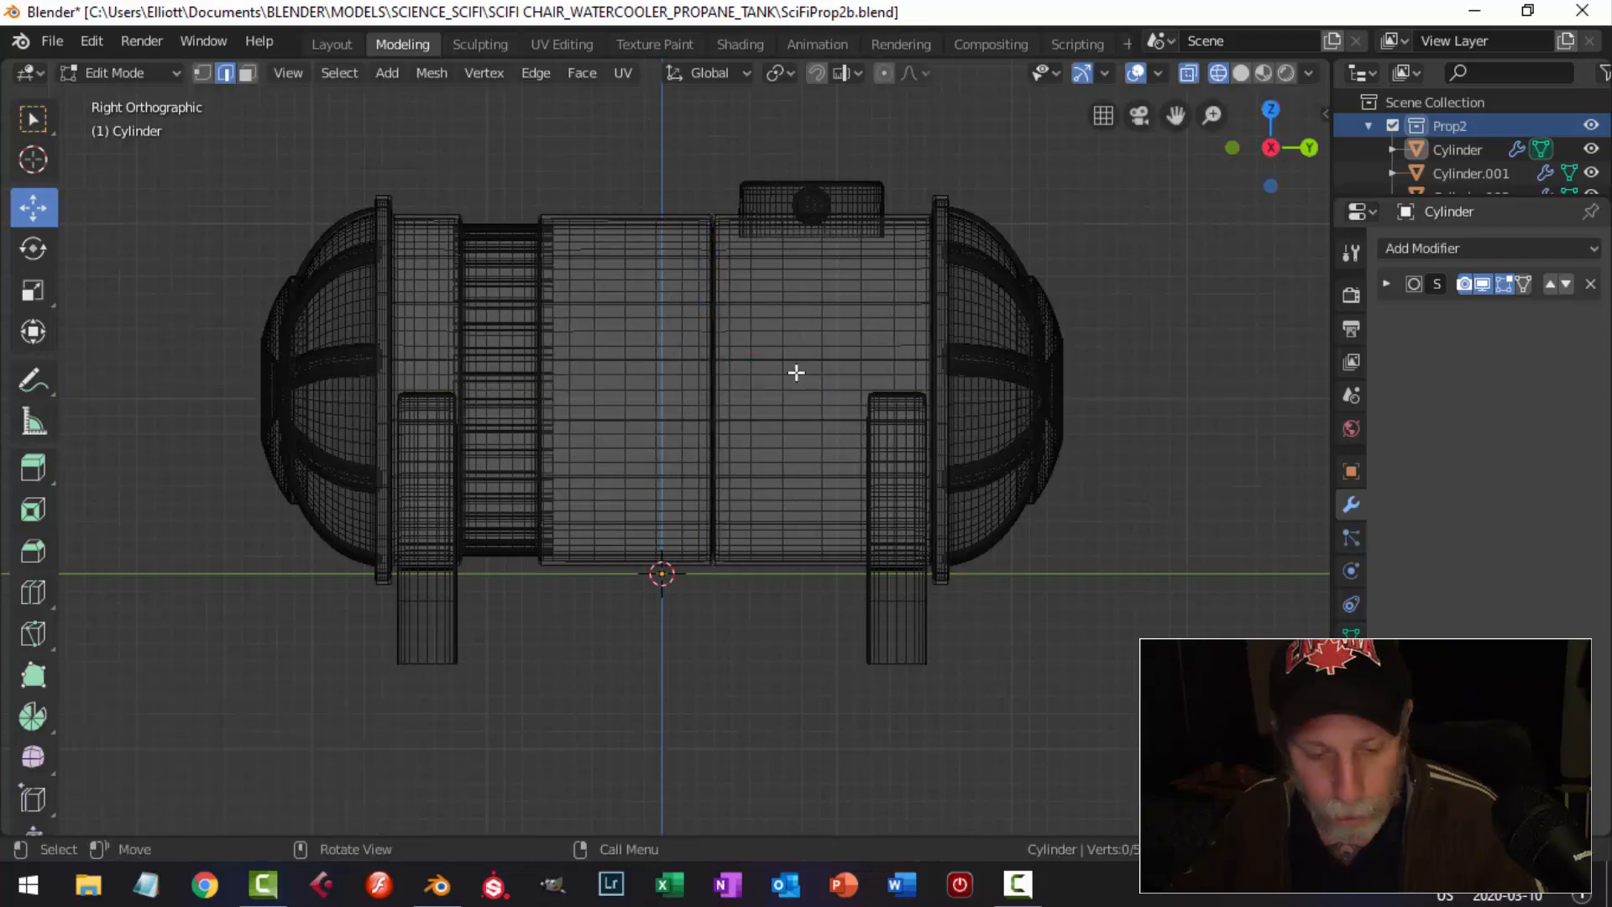
Return to solid shading and leave mesh editing of the tank body.
{"action": "key", "text": "z"}
{"action": "left_click", "coordinate": [823, 370]}
{"action": "key", "text": "Tab"}
{"action": "scroll", "coordinate": [737, 372], "scroll_direction": "down", "scroll_amount": 1}
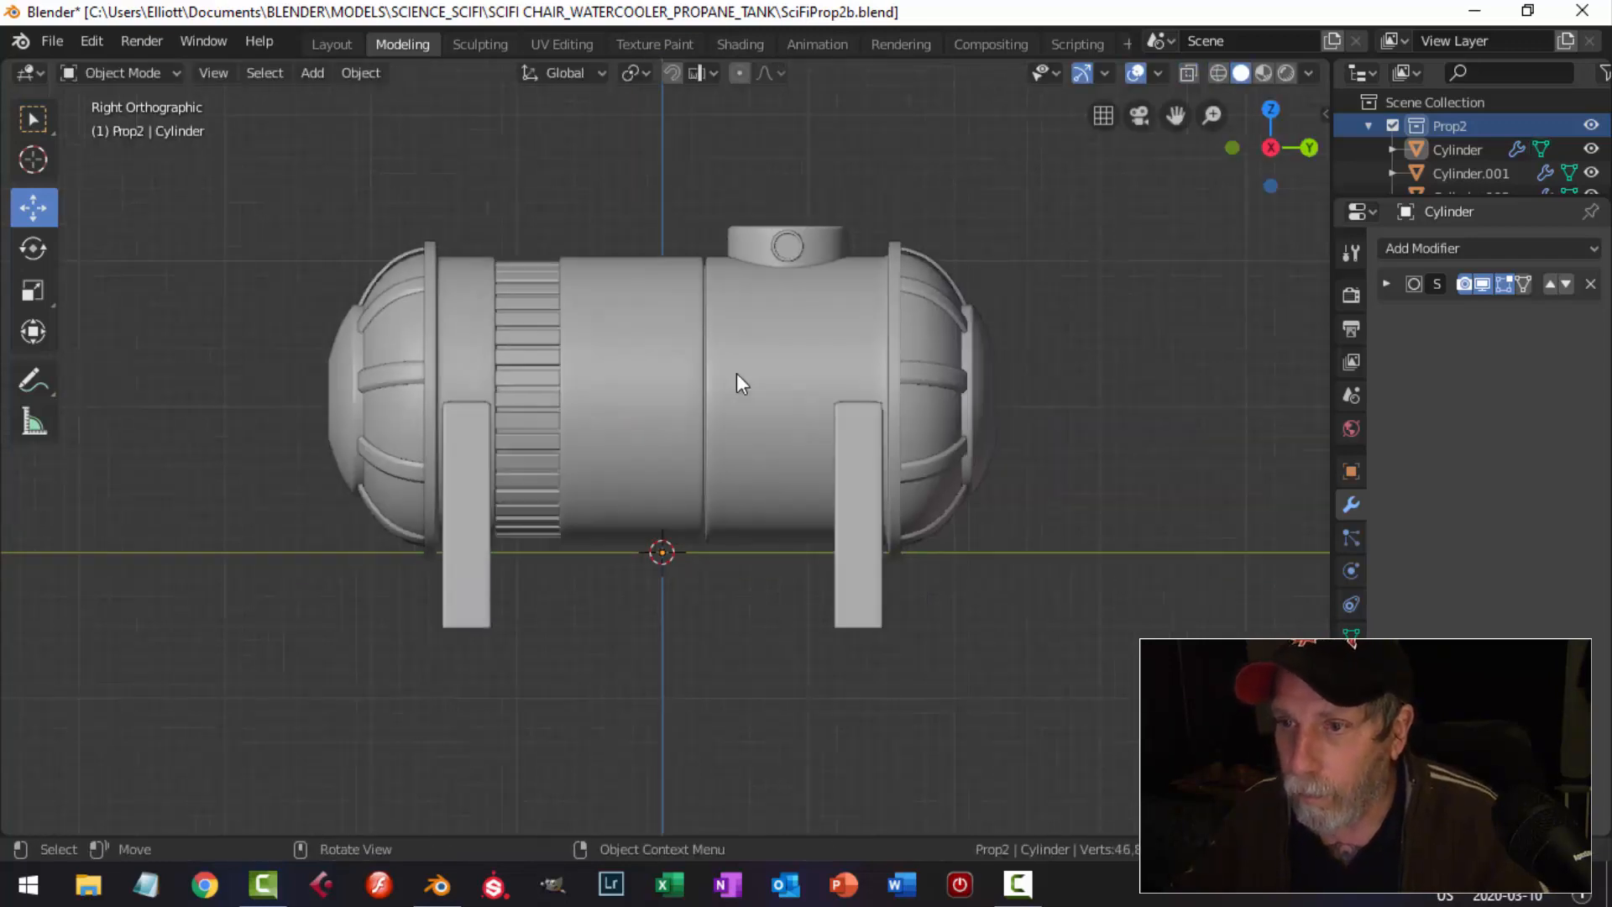
Save the prop file and select all of the tank's objects.
{"action": "middle_click_drag", "start_coordinate": [737, 376], "coordinate": [864, 435]}
{"action": "scroll", "coordinate": [673, 485], "scroll_direction": "up", "scroll_amount": 2}
{"action": "left_click", "coordinate": [710, 507]}
{"action": "middle_click_drag", "start_coordinate": [722, 508], "coordinate": [816, 505]}
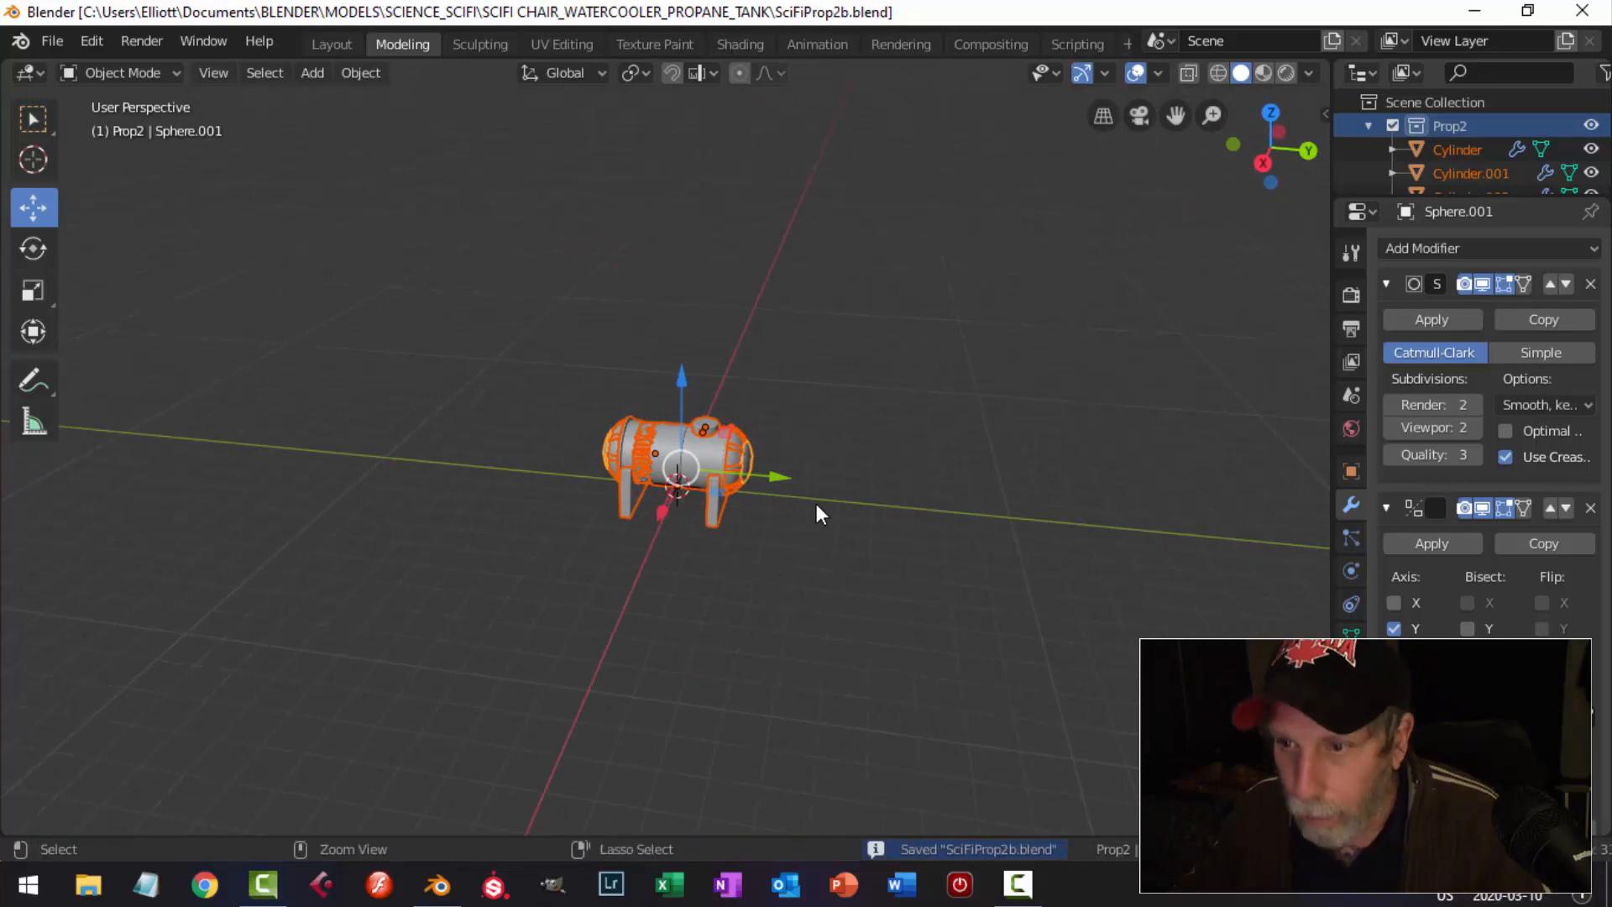
Copy the tank objects into the Prop2 collection of the recent file SciFiChairComputerWaterCoolerFloorTankProp1.blend.
{"action": "left_click", "coordinate": [52, 42]}
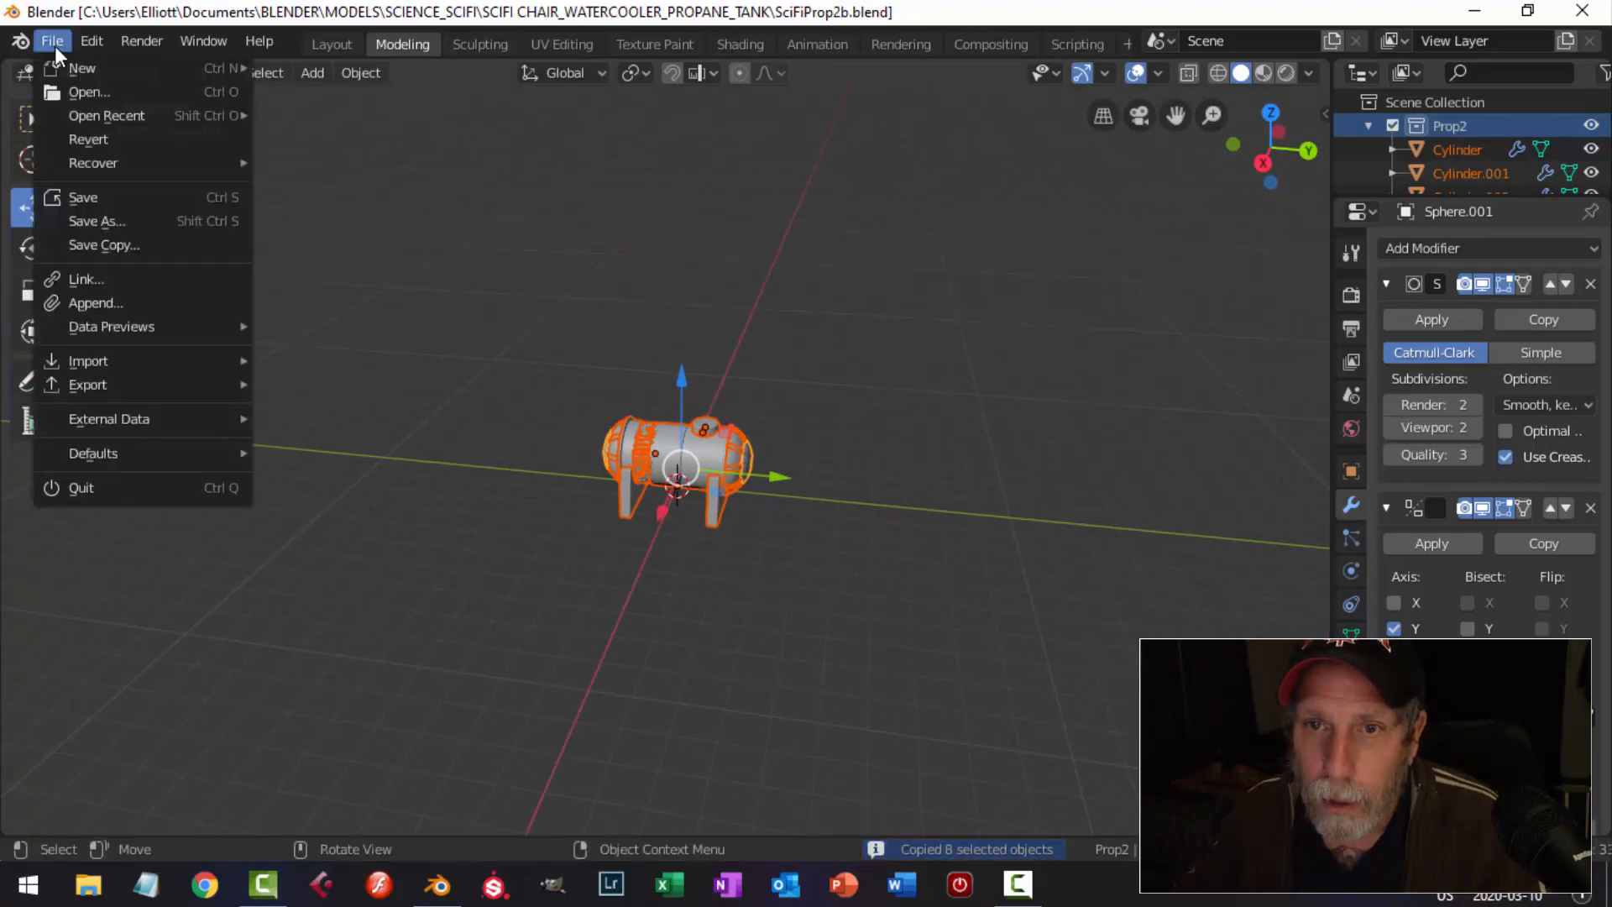
{"action": "mouse_move", "coordinate": [178, 115]}
{"action": "left_click", "coordinate": [400, 137]}
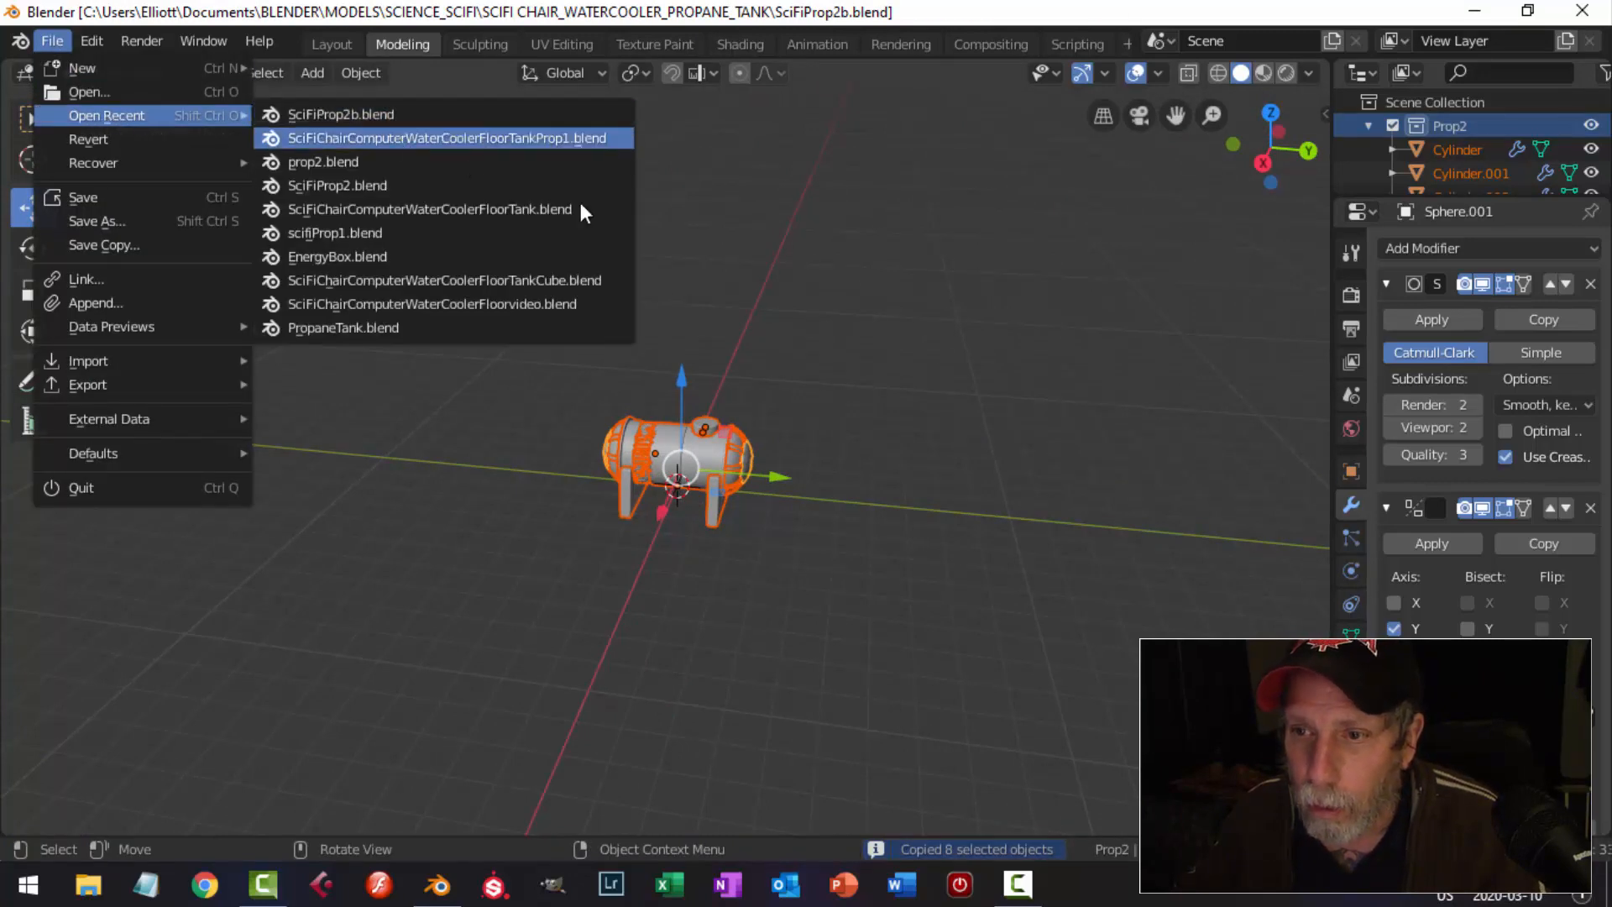
{"action": "scroll", "coordinate": [697, 400], "scroll_direction": "down", "scroll_amount": 5}
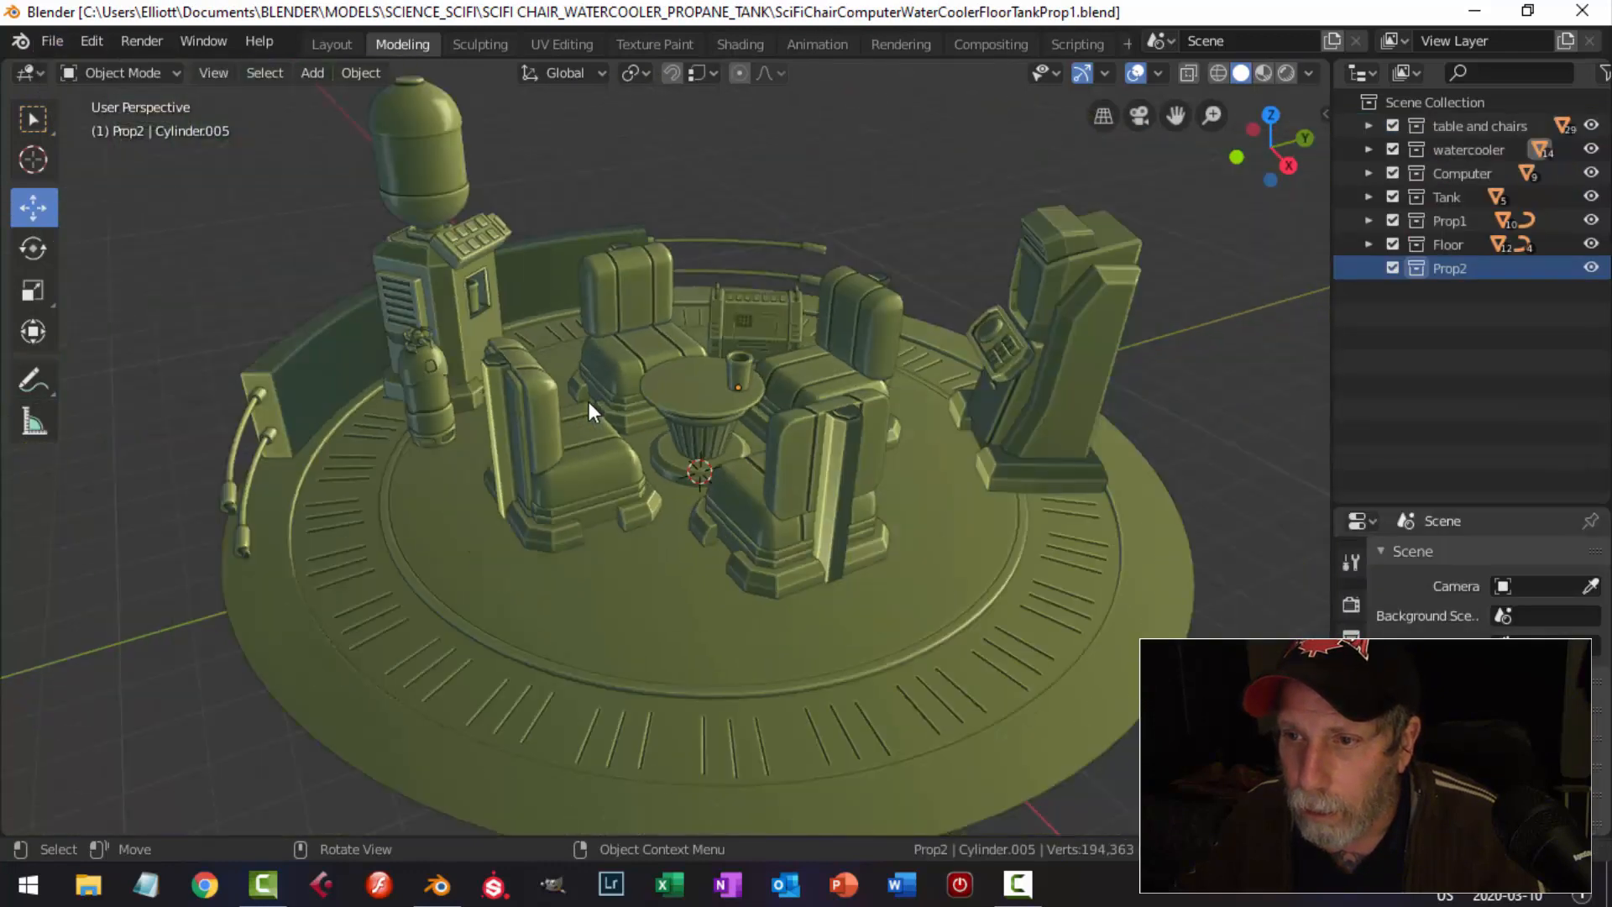
{"action": "key", "text": "ctrl+v"}
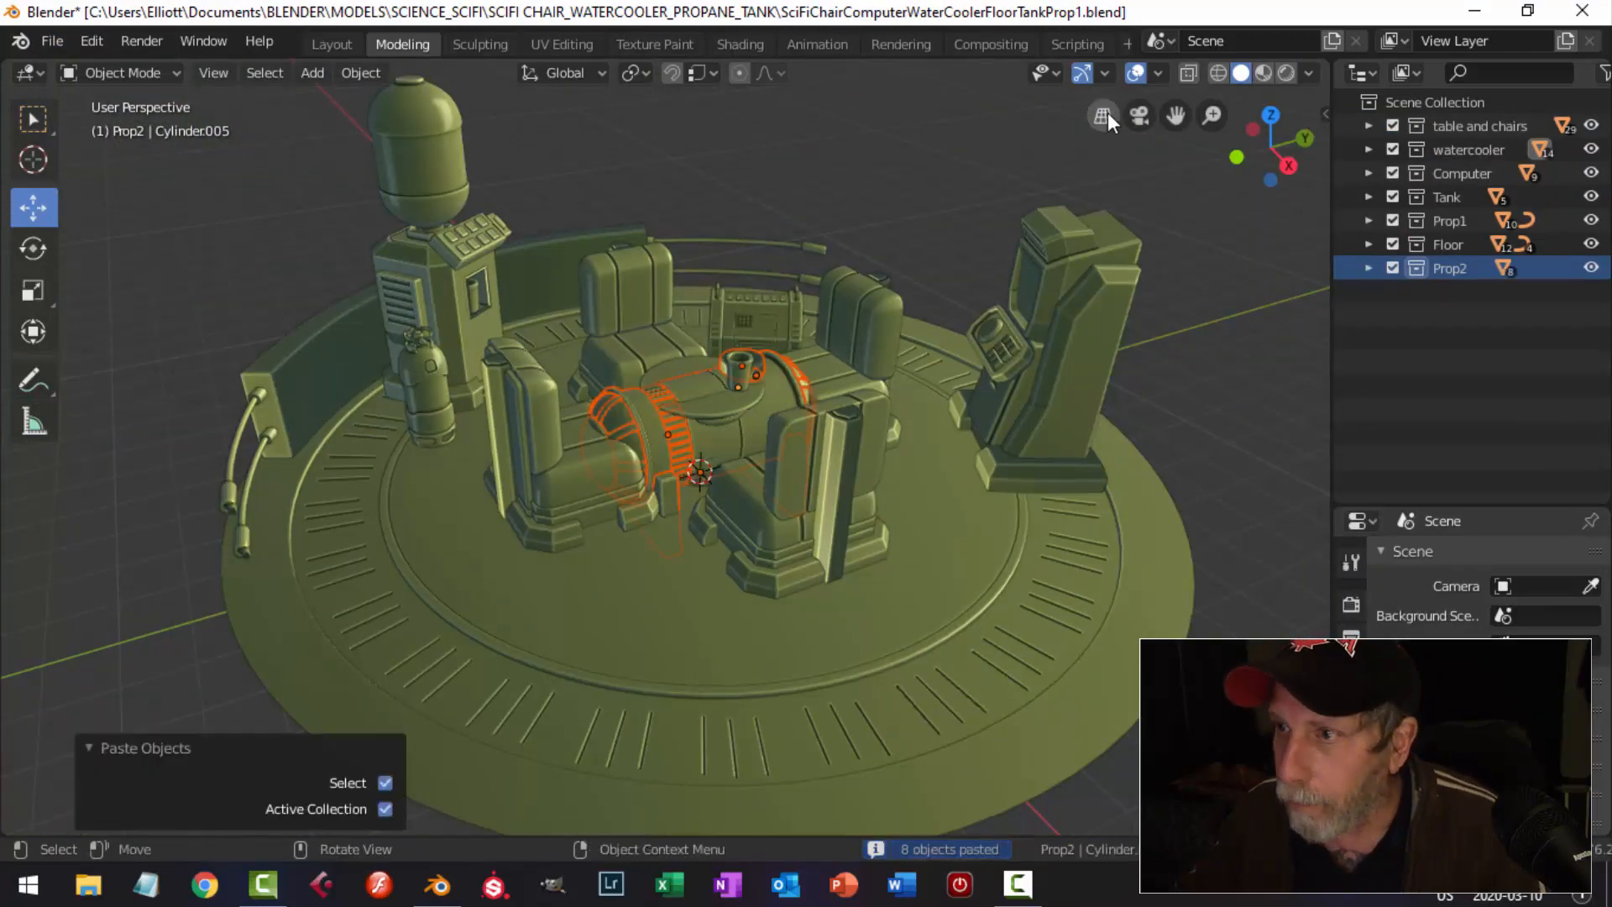
Move the pasted tank -12 m along Y so it stands off the floor platform.
{"action": "left_click", "coordinate": [1104, 73]}
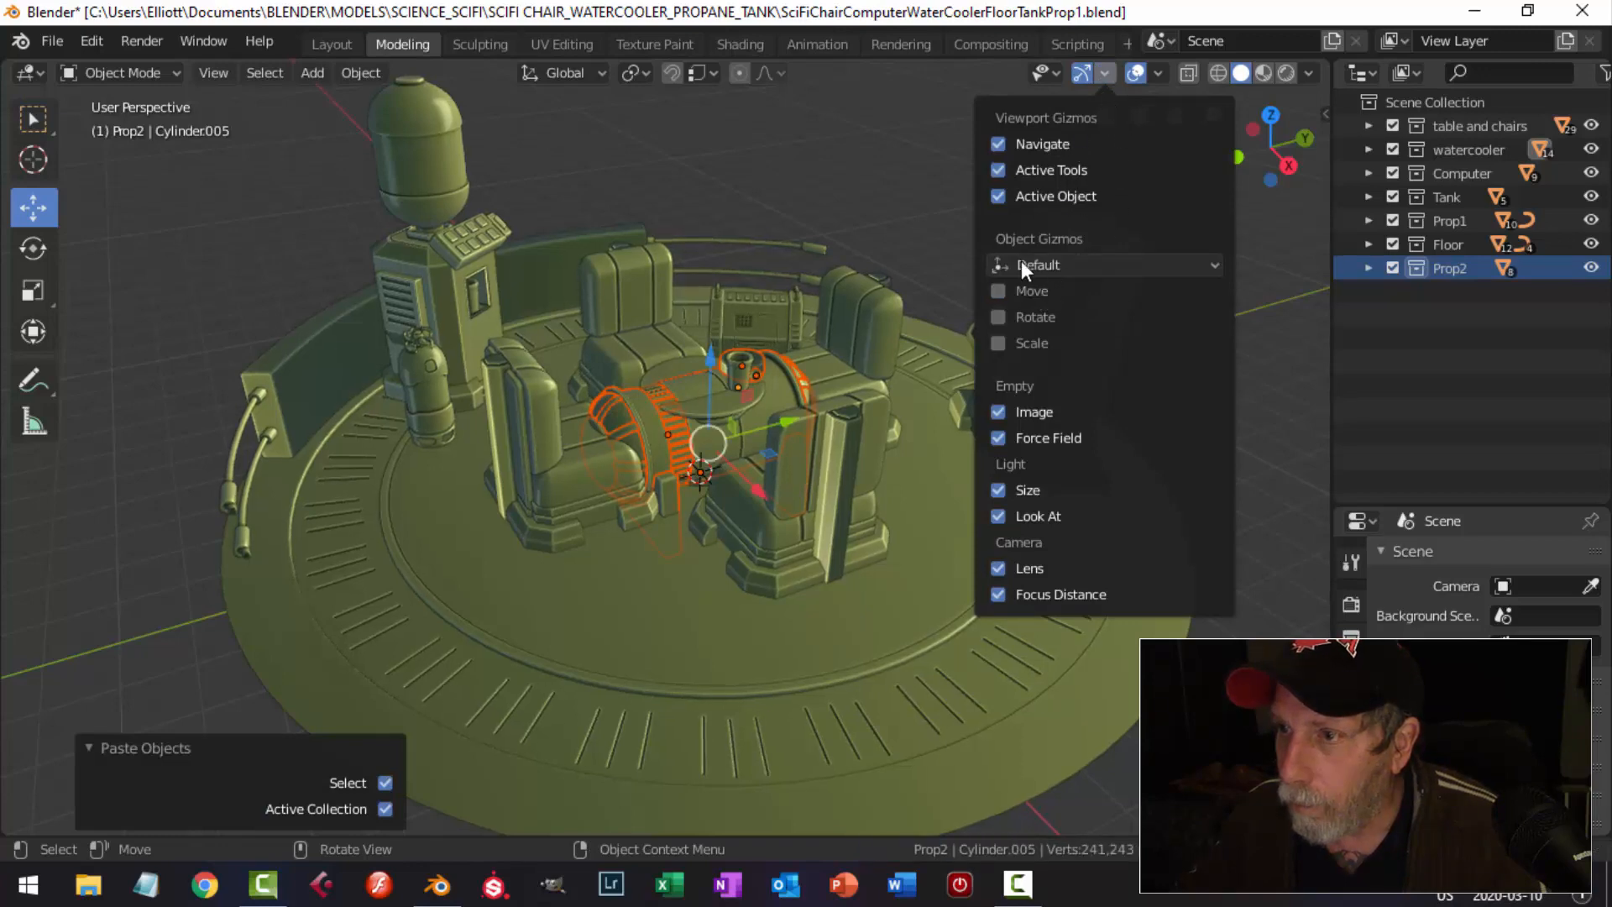
{"action": "scroll", "coordinate": [833, 476], "scroll_direction": "down", "scroll_amount": 5}
{"action": "key", "text": "g"}
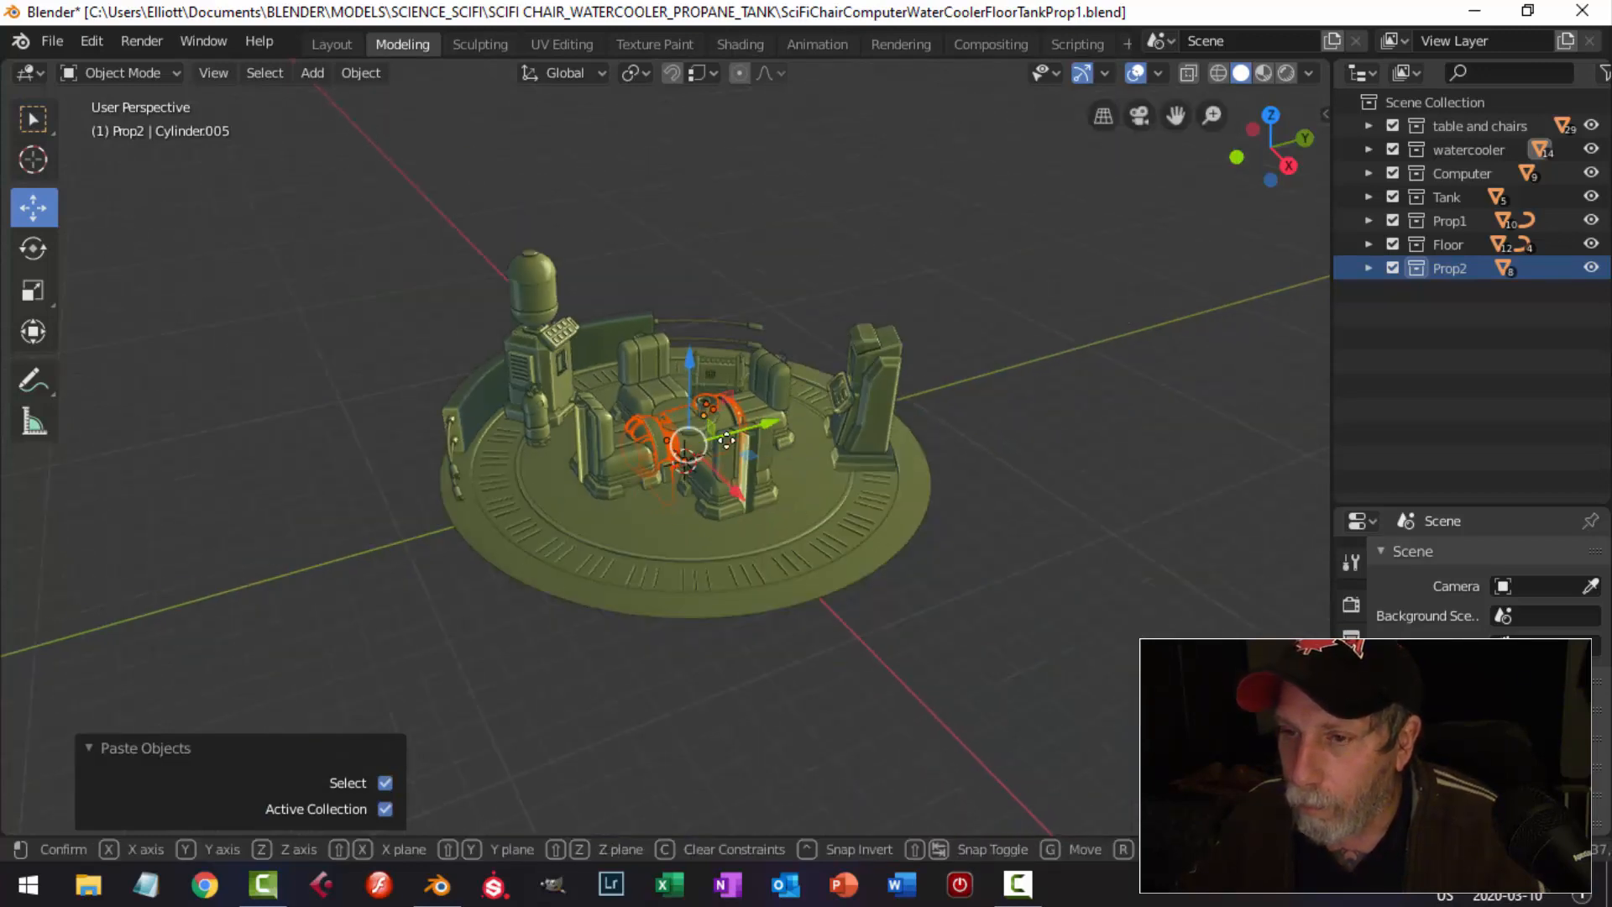
{"action": "key", "text": "y"}
{"action": "left_click", "coordinate": [642, 497]}
Scale the tank down uniformly by 0.770 and again by 0.710 to suit the scene.
{"action": "key", "text": "s"}
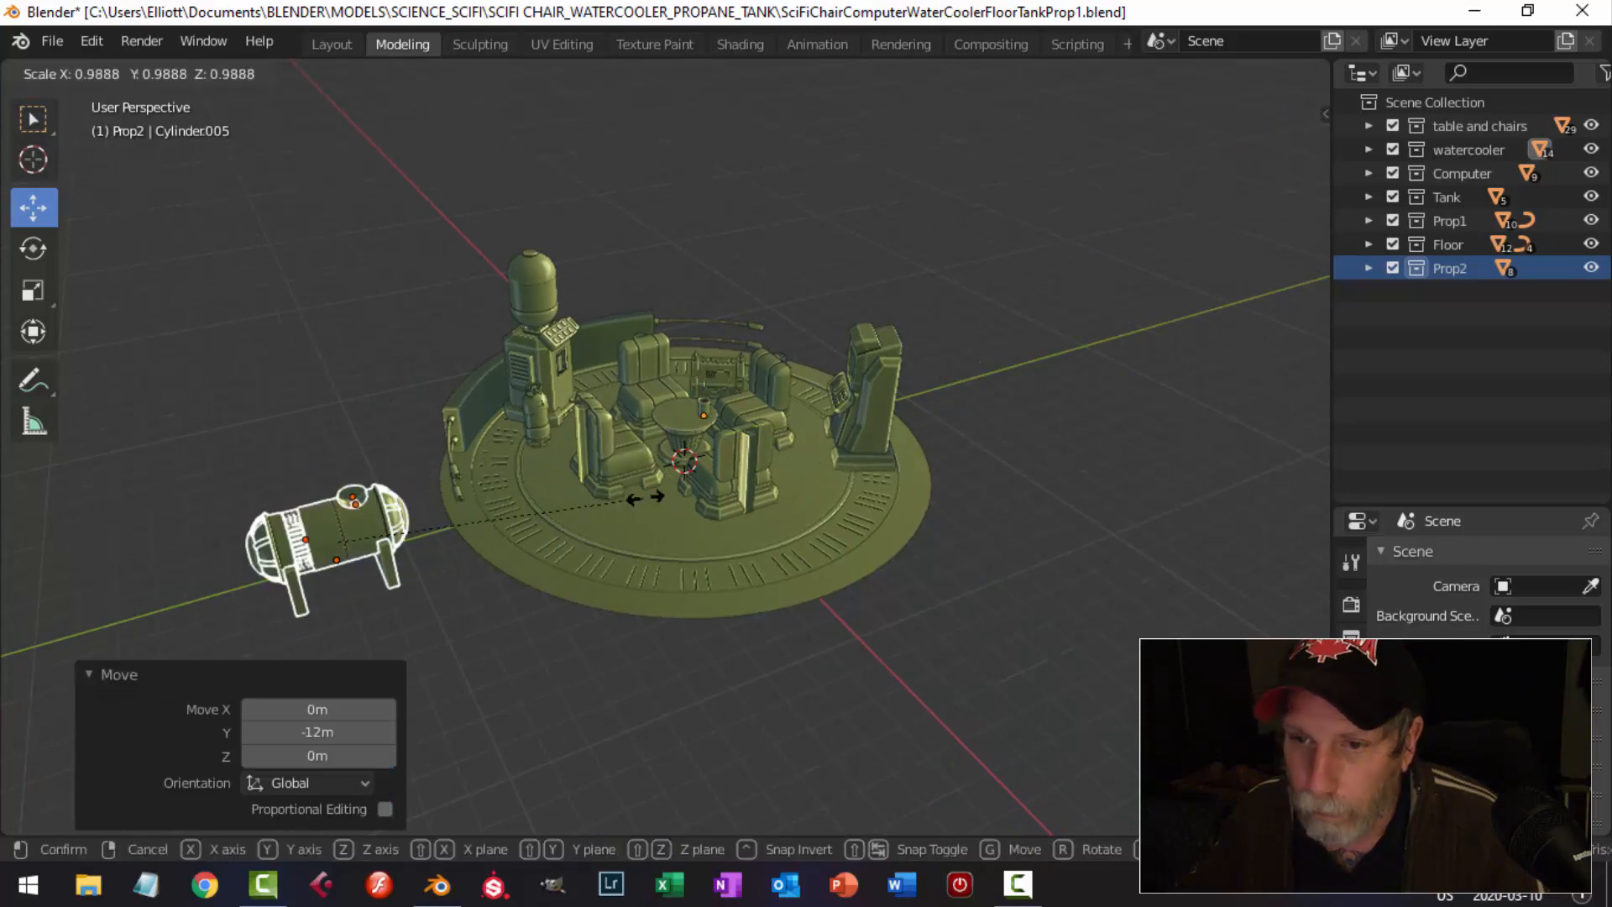
{"action": "left_click", "coordinate": [581, 502]}
{"action": "middle_click_drag", "start_coordinate": [618, 514], "coordinate": [613, 453]}
{"action": "key", "text": "s"}
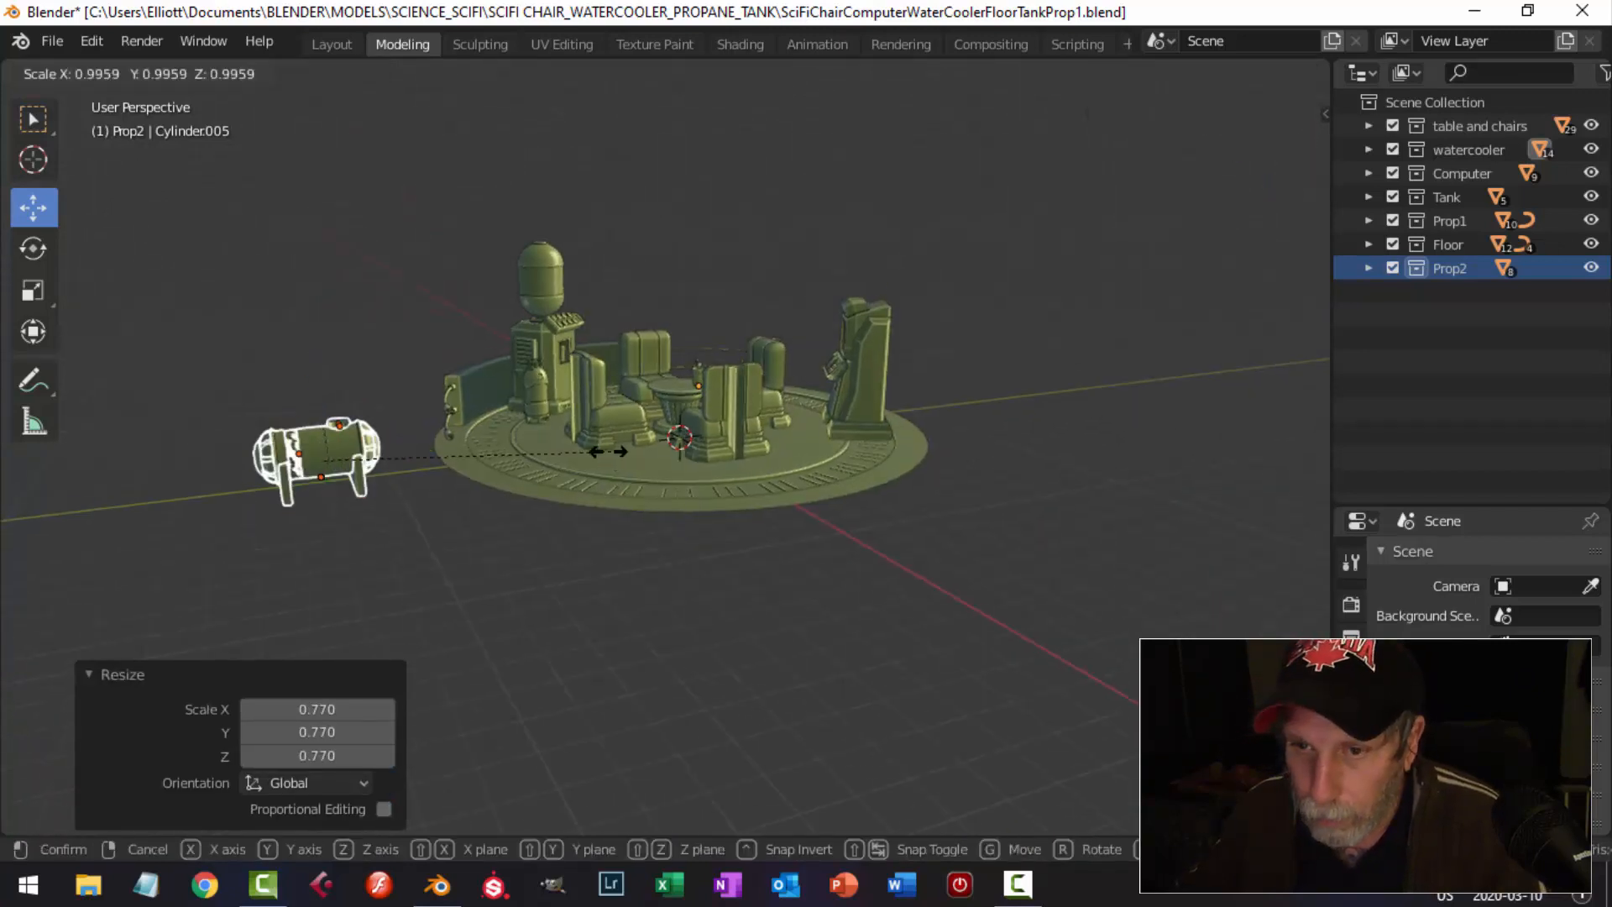
{"action": "left_click", "coordinate": [539, 461]}
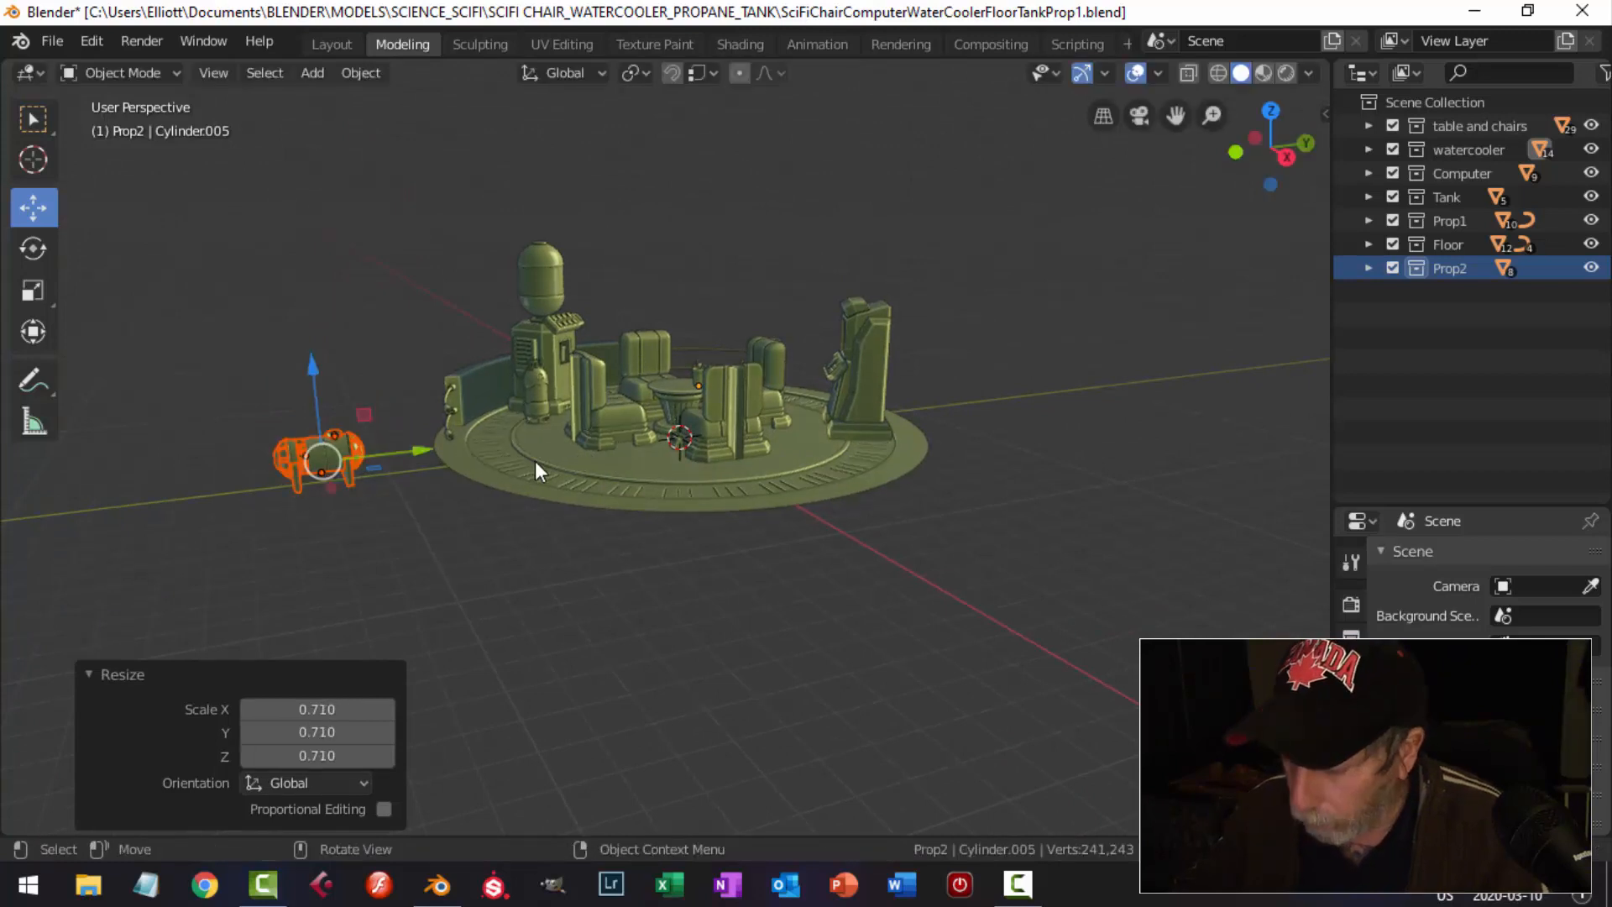
In top view, move the tank -0.412 m along X and 11.8 m along Y to the centre of the platform.
{"action": "key", "text": "KP_7"}
{"action": "key", "text": "g"}
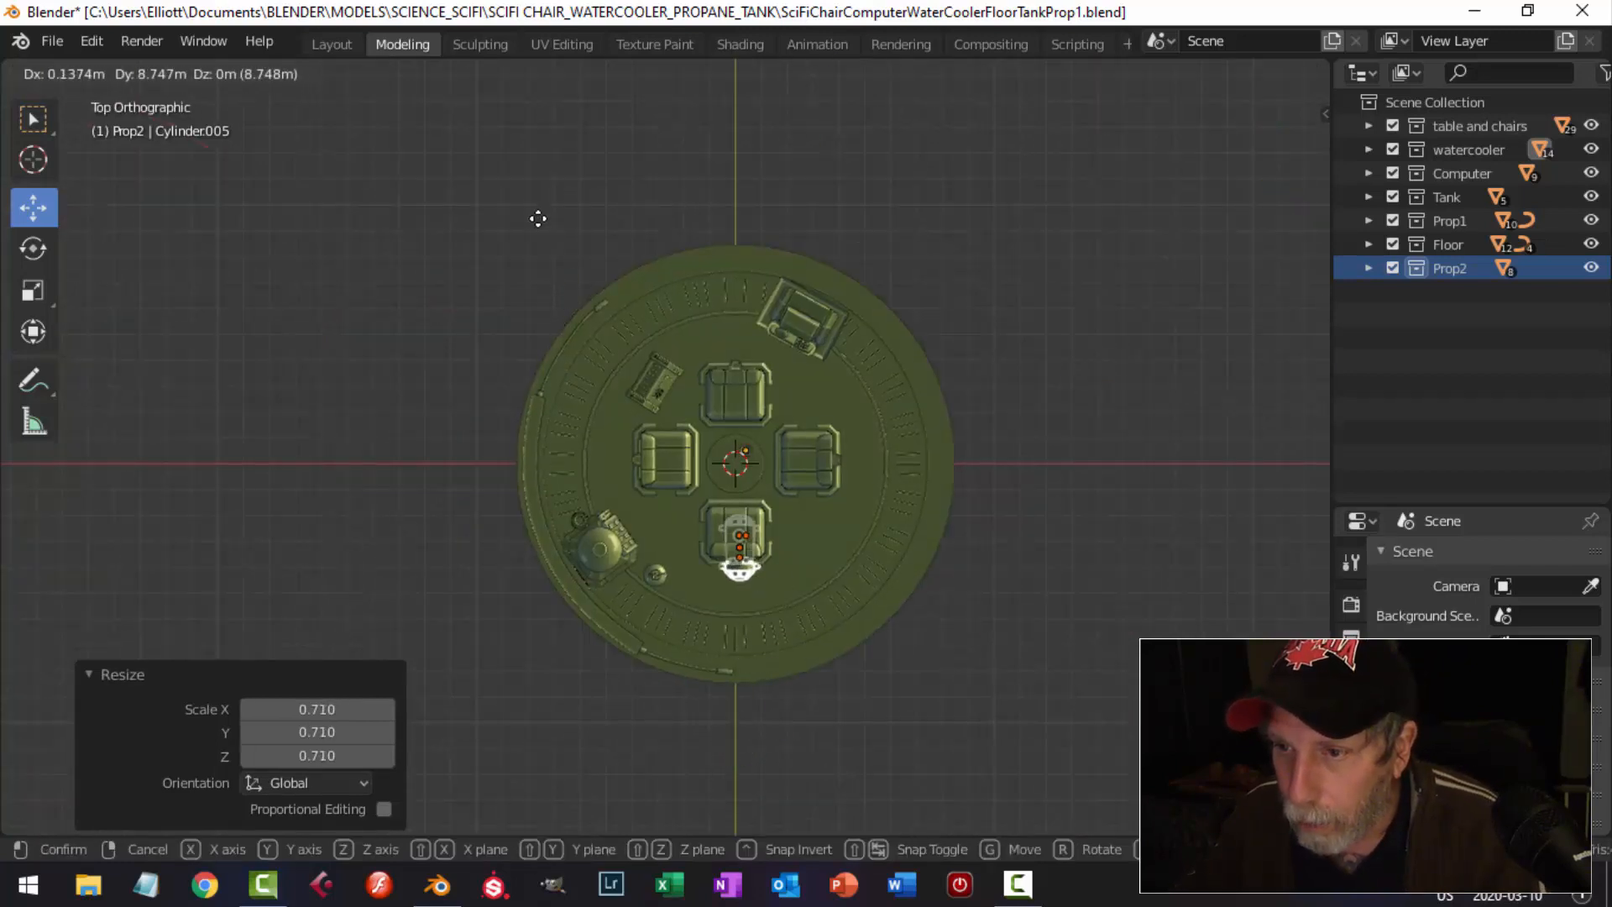
{"action": "left_click", "coordinate": [525, 151]}
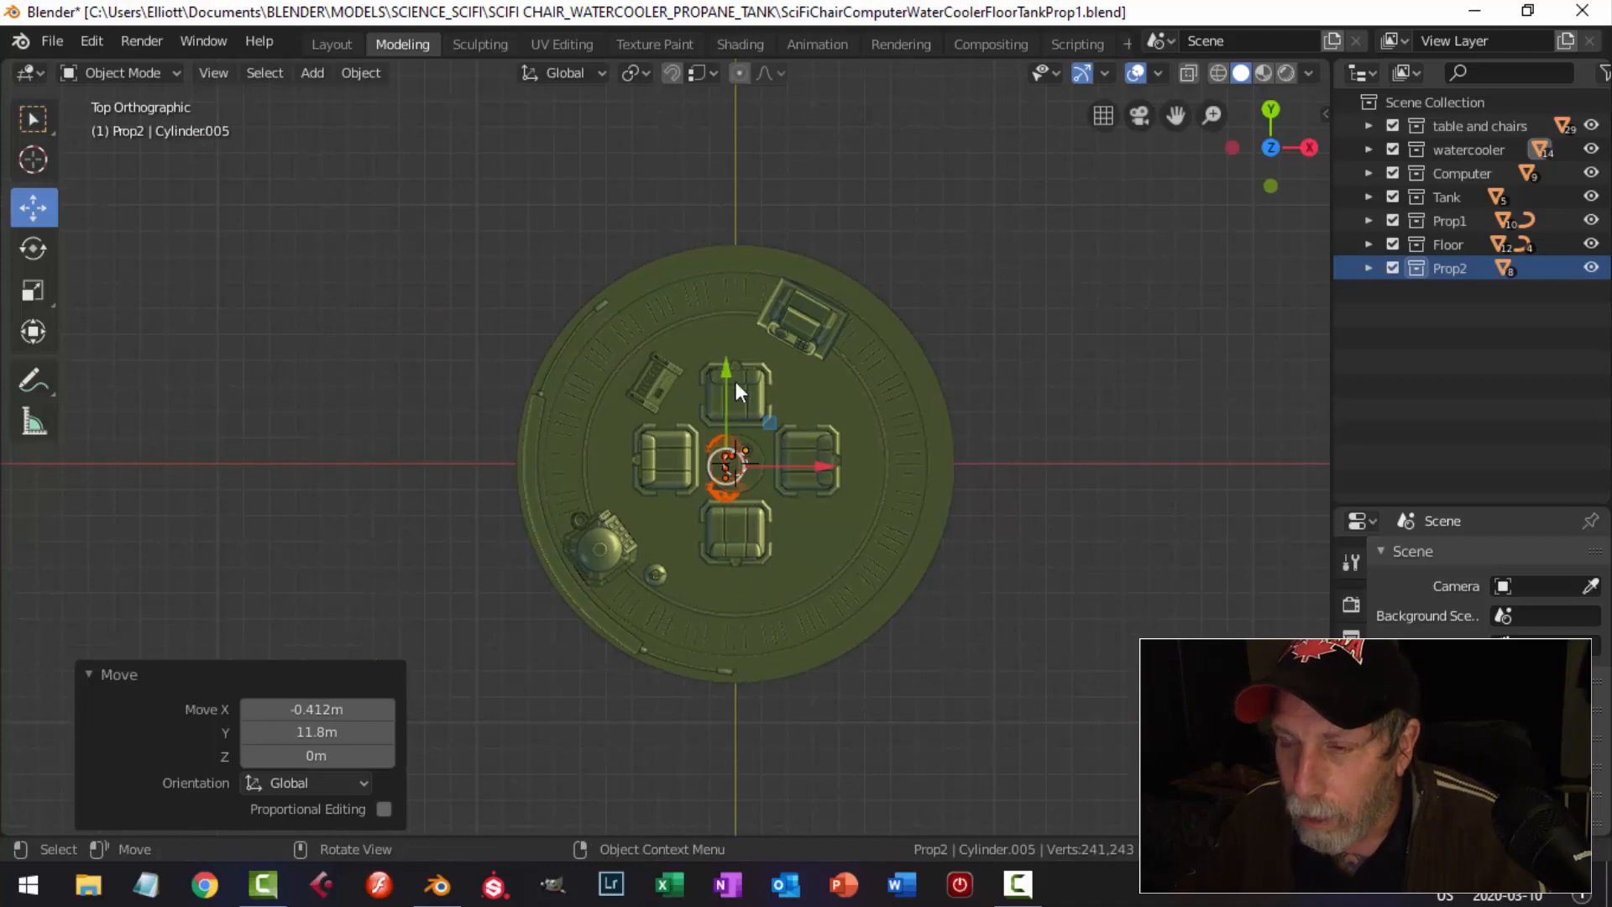
Try to set the origins of the tank's objects to their geometry.
{"action": "left_click", "coordinate": [378, 73]}
{"action": "mouse_move", "coordinate": [395, 122]}
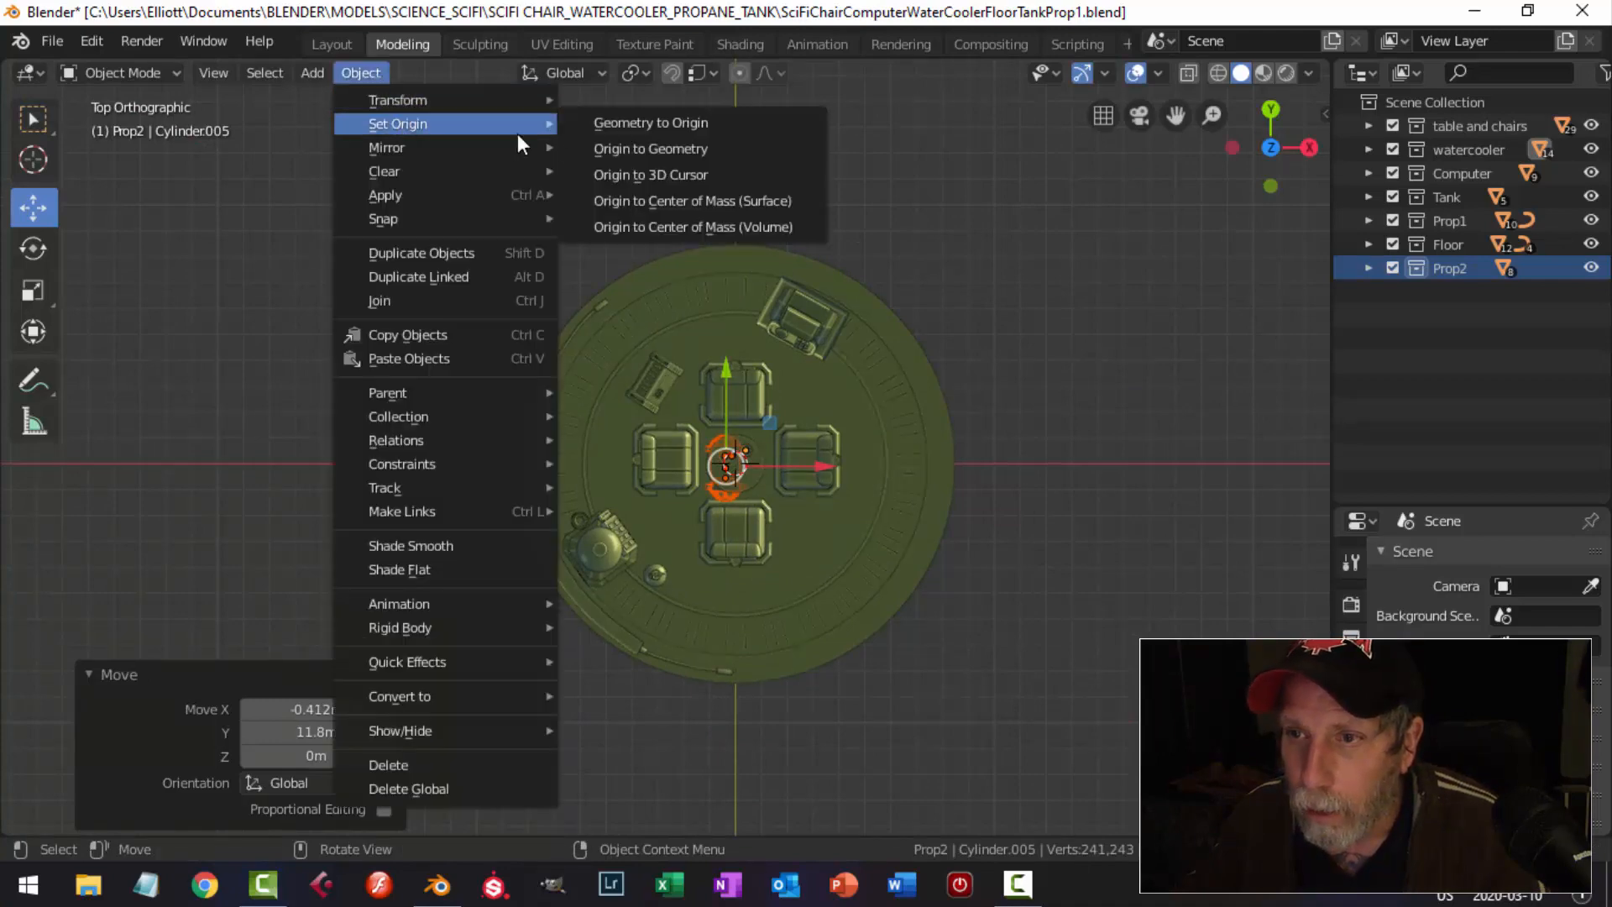
{"action": "left_click", "coordinate": [592, 149]}
{"action": "middle_click_drag", "start_coordinate": [591, 148], "coordinate": [782, 310]}
{"action": "scroll", "coordinate": [784, 396], "scroll_direction": "up", "scroll_amount": 3}
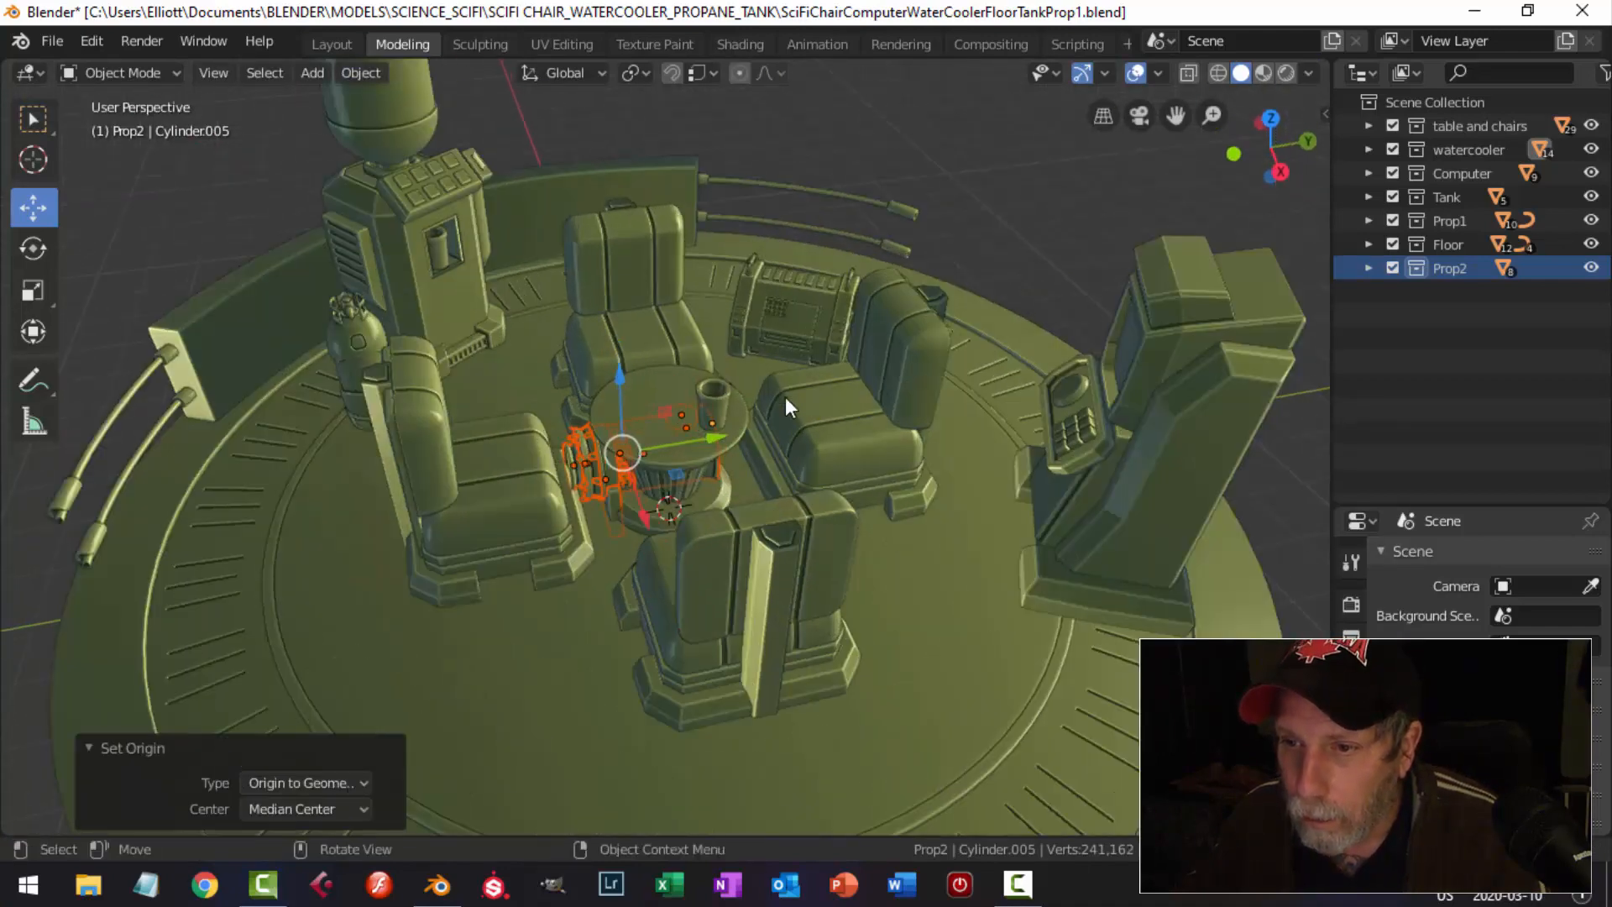
{"action": "key", "text": "ctrl+z"}
Raise the tank onto the round table and scale it uniformly by 0.567, lifting it 0.0479 m so its feet meet the tabletop.
{"action": "scroll", "coordinate": [782, 394], "scroll_direction": "up", "scroll_amount": 4}
{"action": "middle_click_drag", "start_coordinate": [782, 395], "coordinate": [777, 351]}
{"action": "left_click_drag", "start_coordinate": [713, 315], "coordinate": [943, 125]}
{"action": "key", "text": "s"}
{"action": "left_click", "coordinate": [811, 150]}
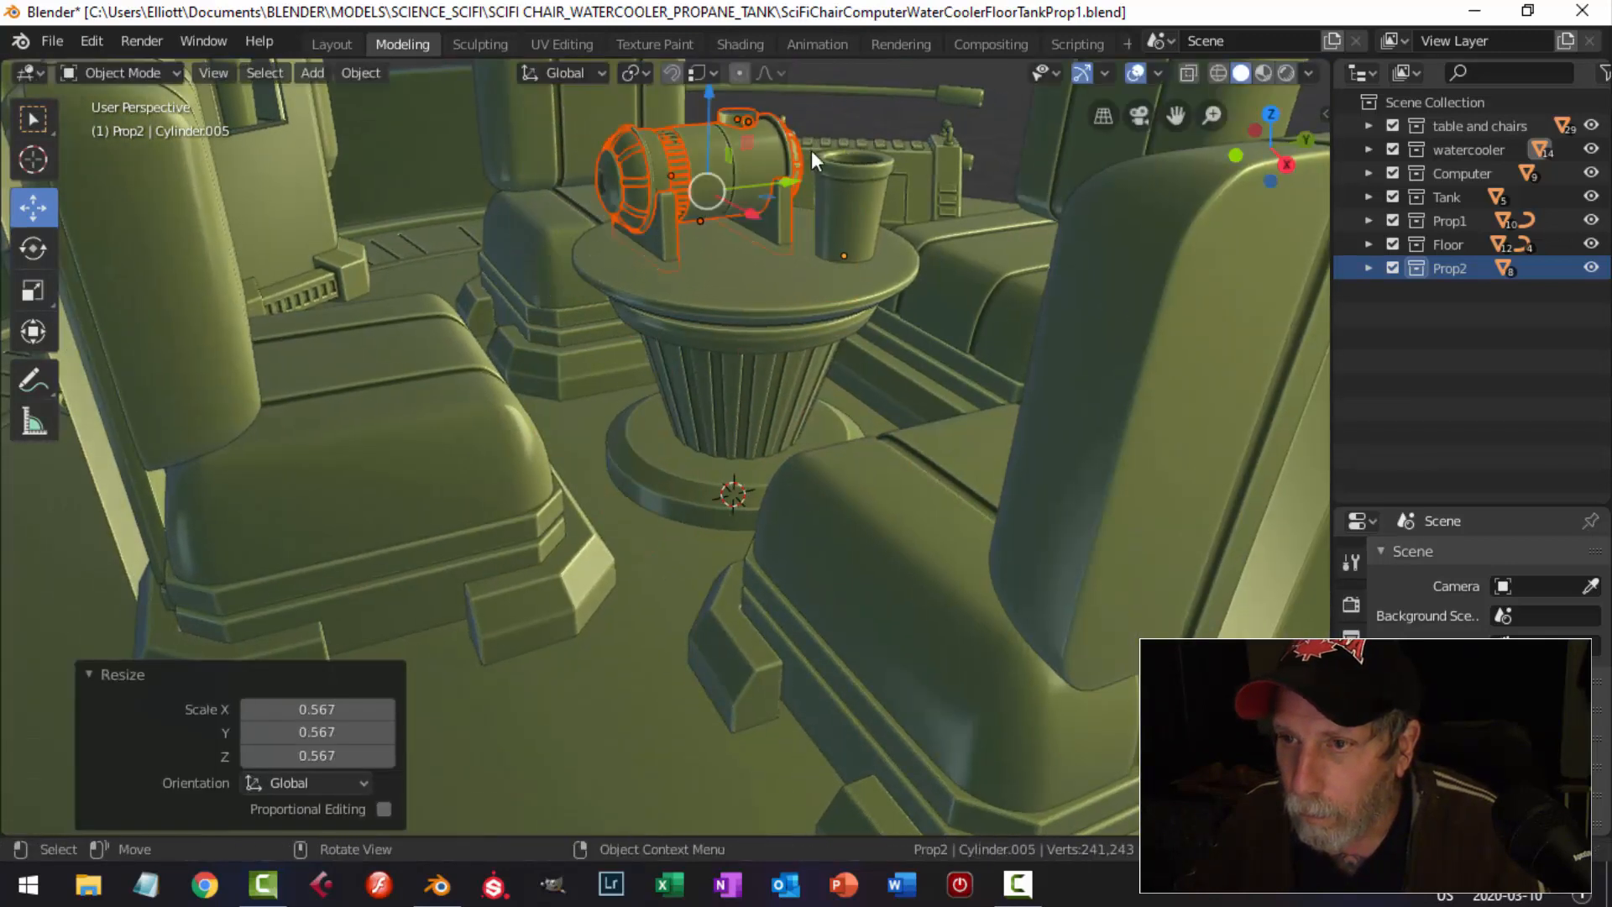
{"action": "left_click_drag", "start_coordinate": [708, 84], "coordinate": [718, 76]}
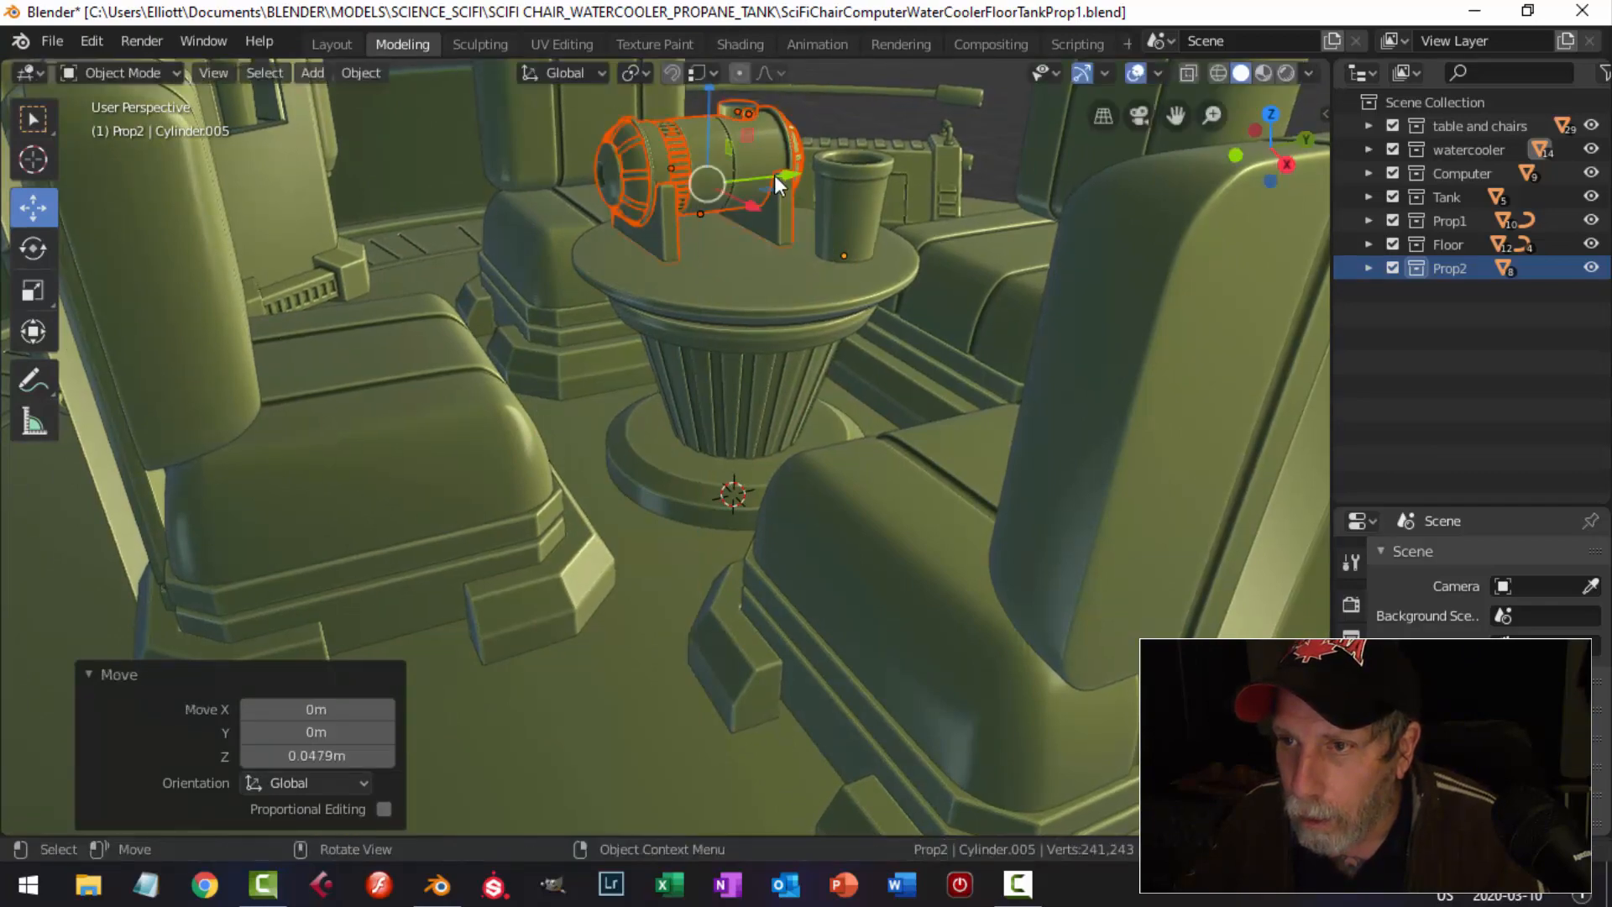
Recalculate the normals outside on the small round cap on top of the tank.
{"action": "key", "text": "alt+a"}
{"action": "scroll", "coordinate": [723, 191], "scroll_direction": "down", "scroll_amount": 5}
{"action": "middle_click_drag", "start_coordinate": [722, 191], "coordinate": [766, 290]}
{"action": "scroll", "coordinate": [765, 291], "scroll_direction": "up", "scroll_amount": 8}
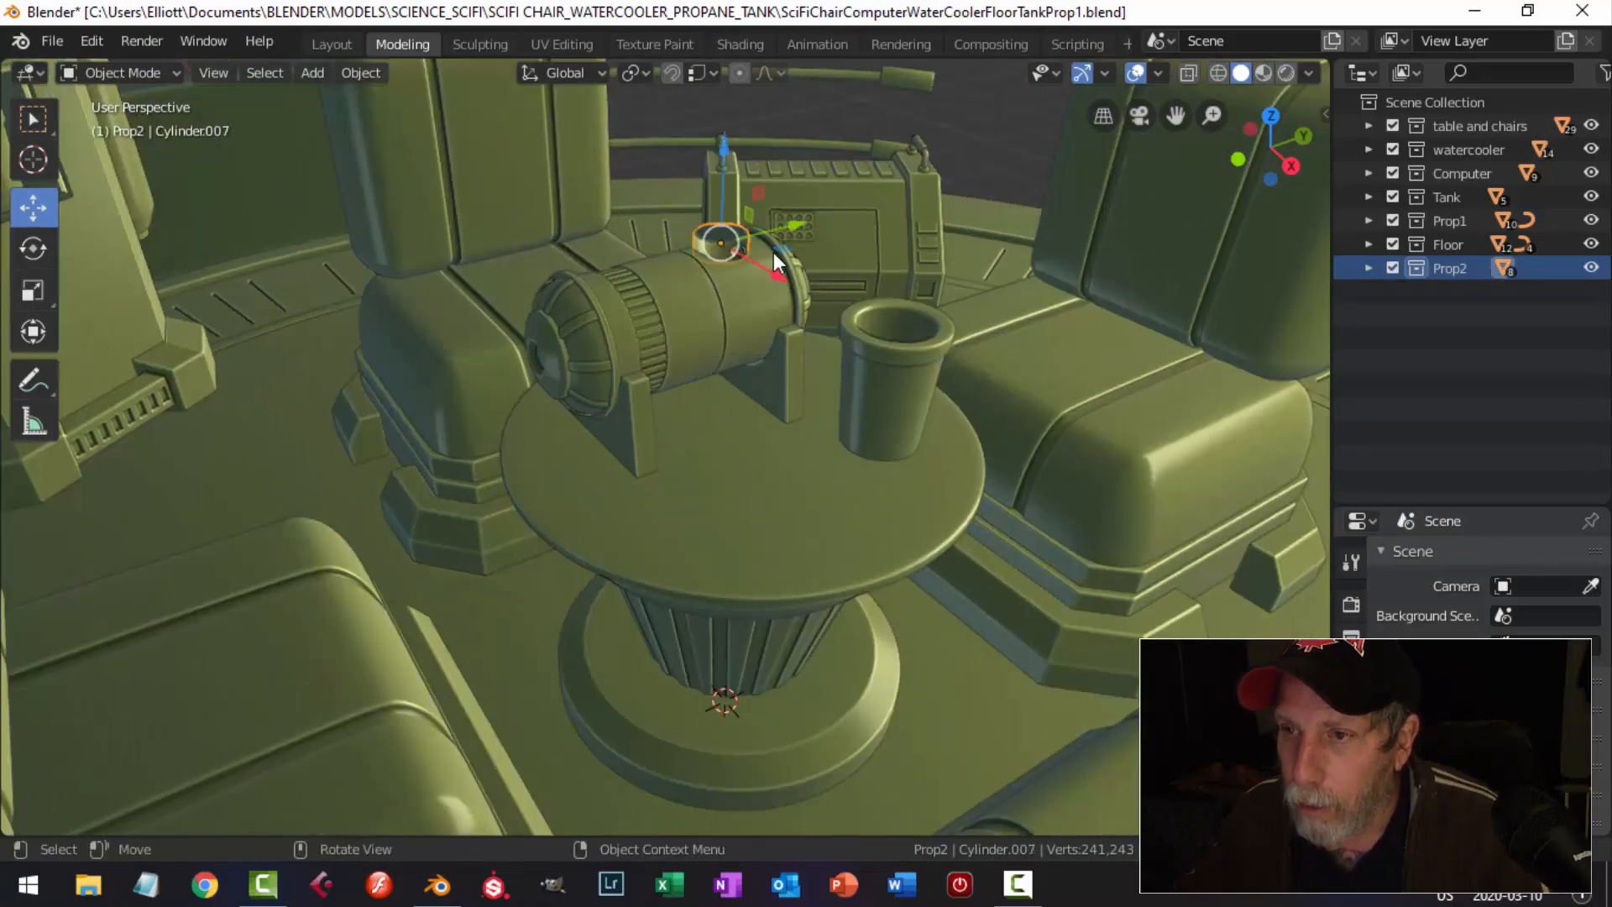
{"action": "key", "text": "Tab"}
{"action": "key", "text": "alt+n"}
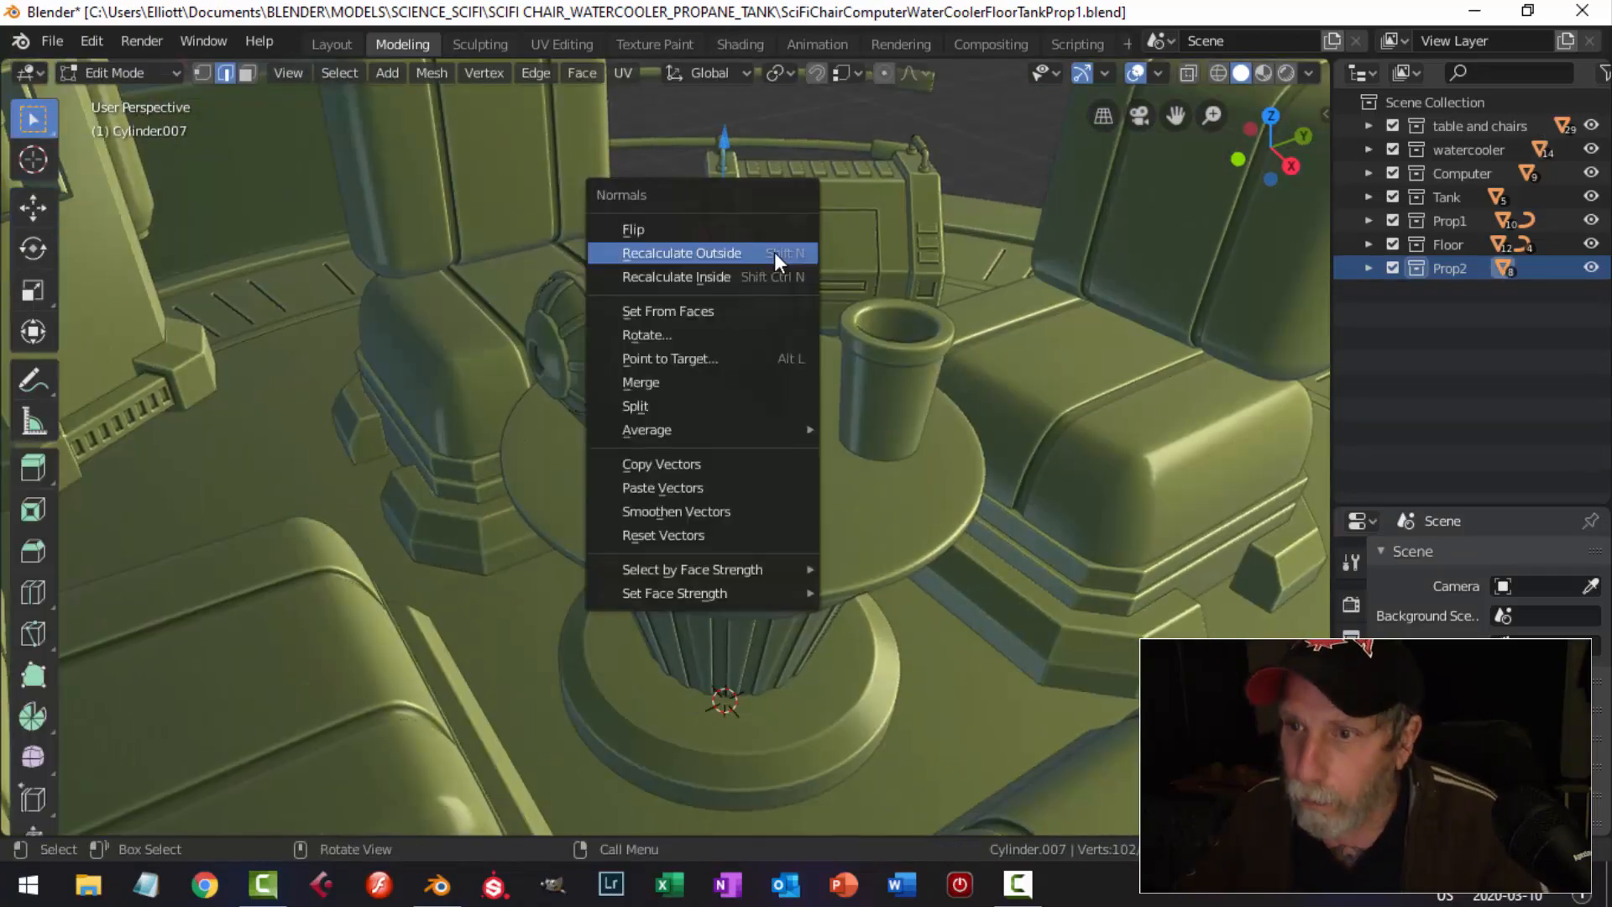
{"action": "left_click", "coordinate": [774, 252]}
{"action": "key", "text": "Tab"}
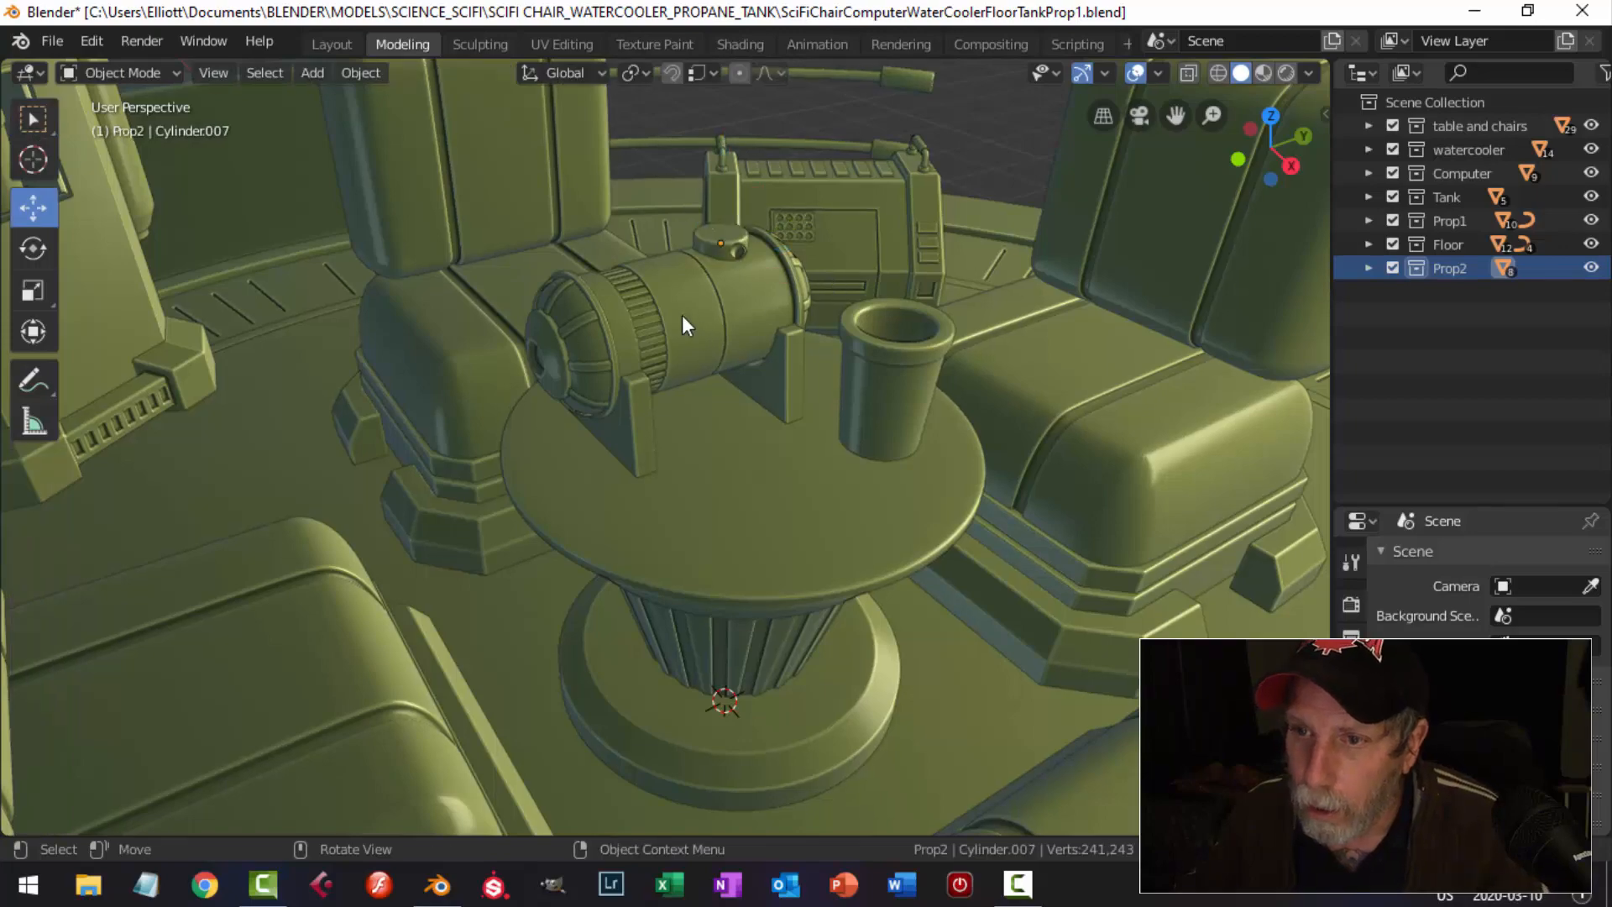
Recalculate the normals outside on the dome at the tank's end.
{"action": "middle_click_drag", "start_coordinate": [668, 366], "coordinate": [797, 380]}
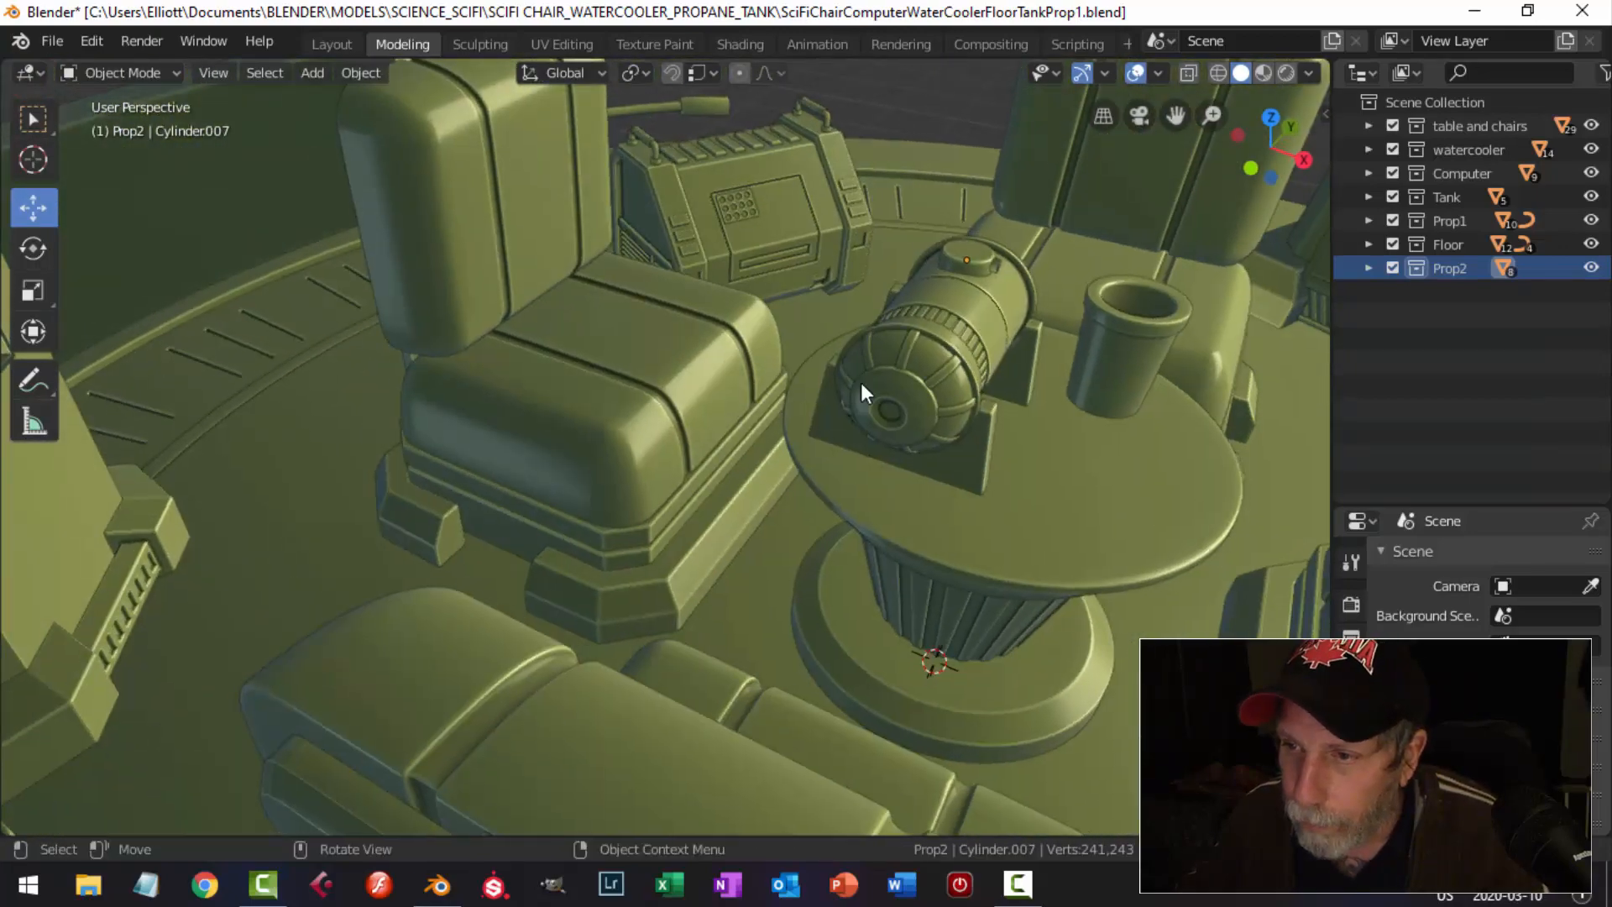
{"action": "scroll", "coordinate": [965, 371], "scroll_direction": "up", "scroll_amount": 5}
{"action": "scroll", "coordinate": [1064, 338], "scroll_direction": "down", "scroll_amount": 5}
{"action": "middle_click_drag", "start_coordinate": [964, 364], "coordinate": [914, 370]}
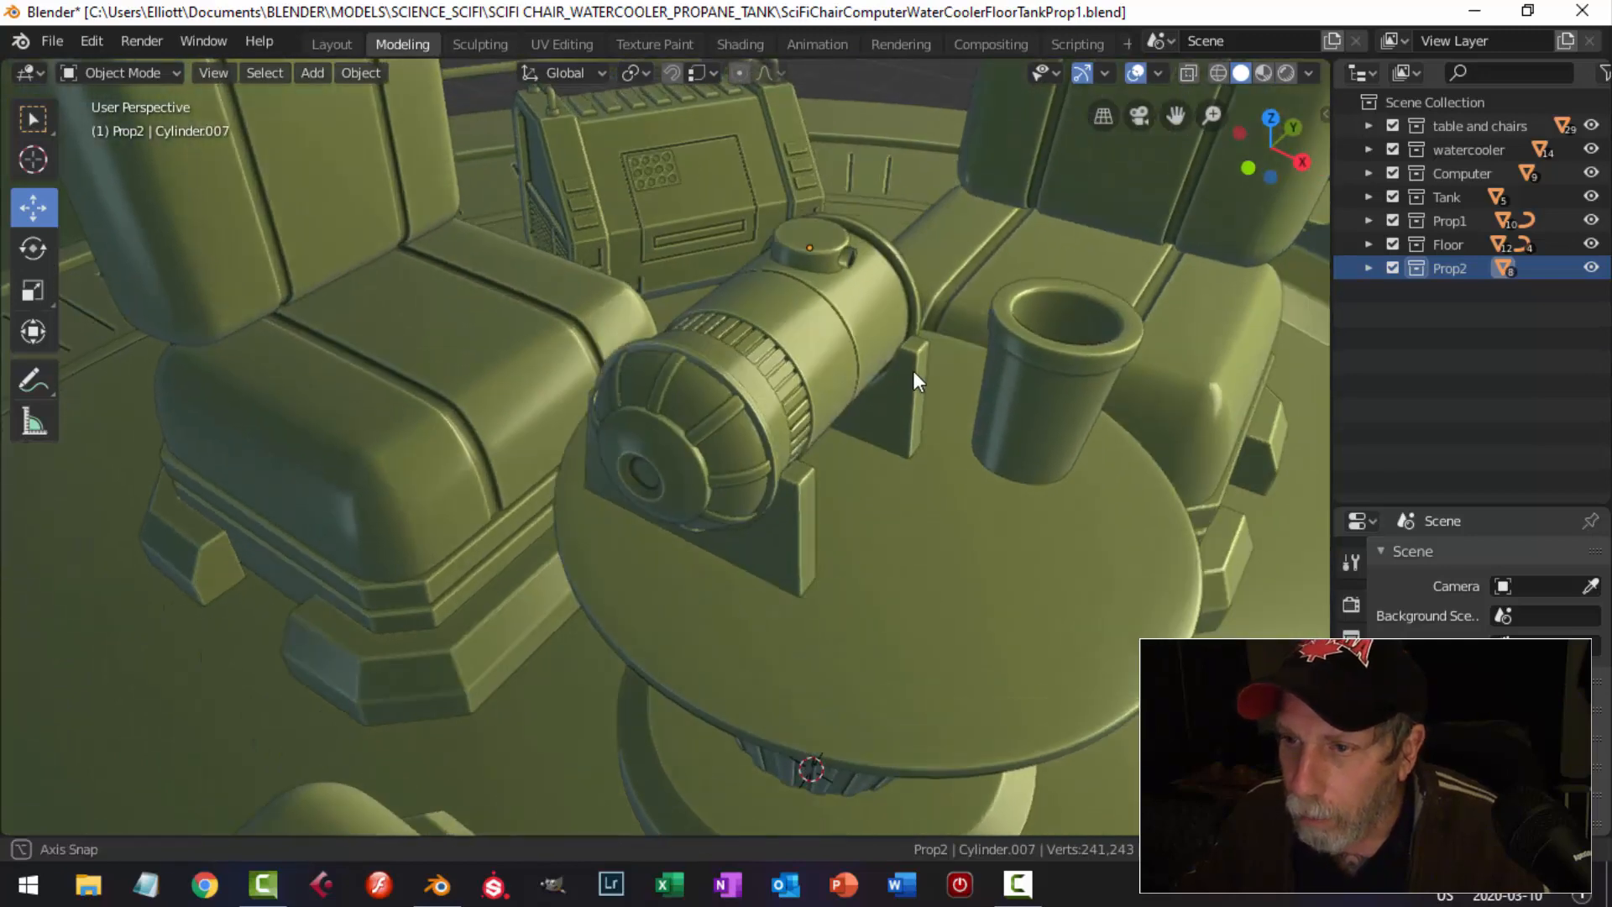
{"action": "key", "text": "Tab"}
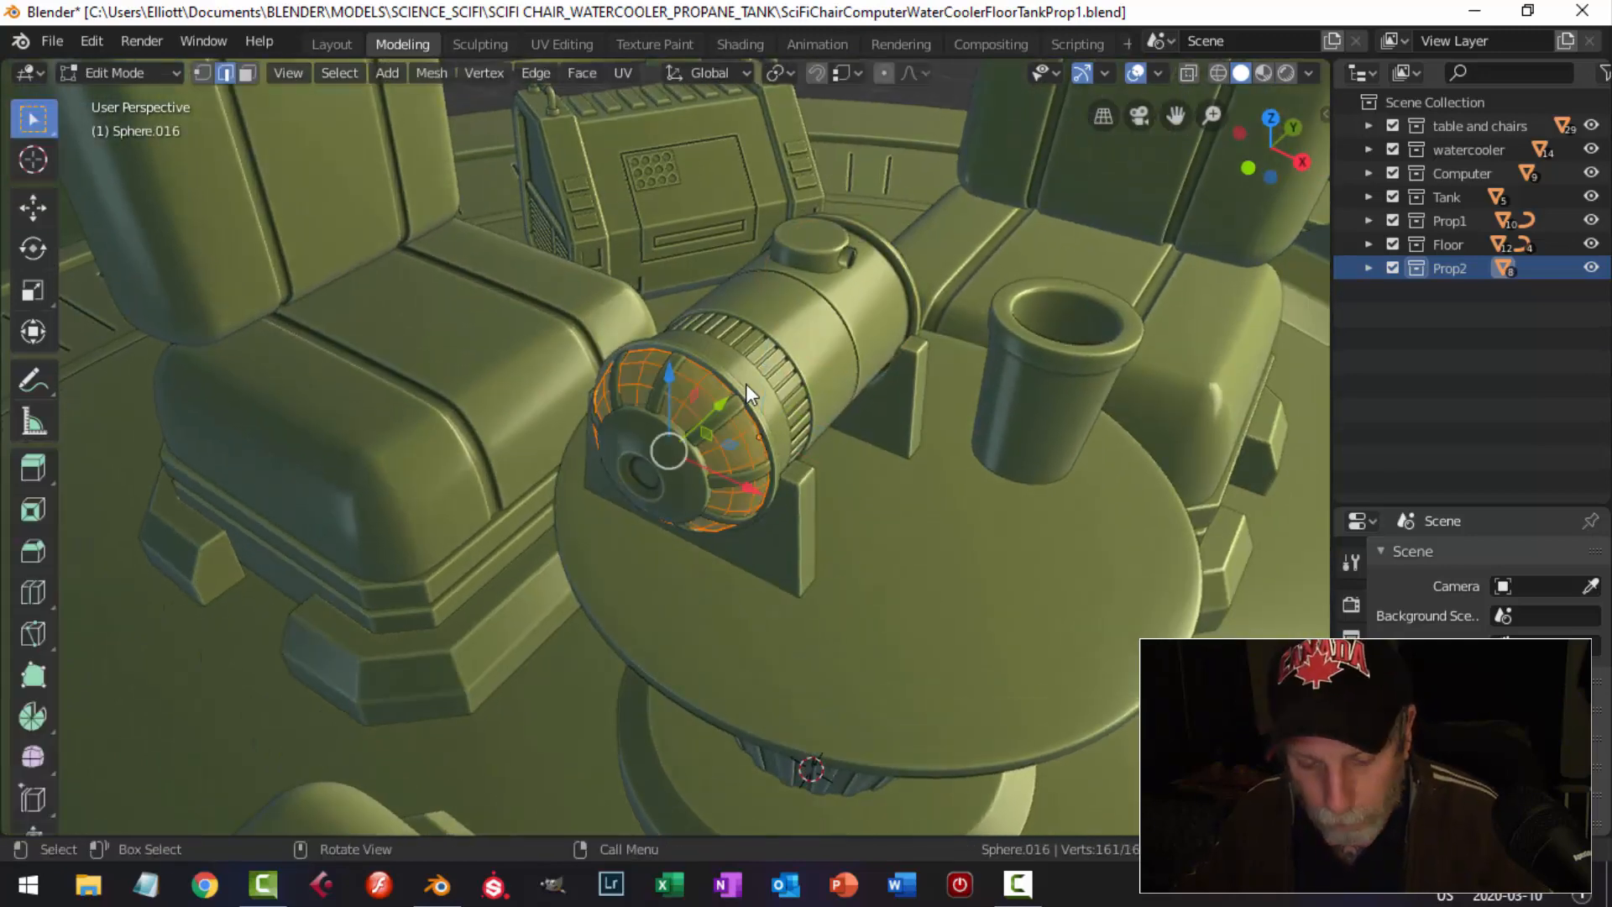
{"action": "key", "text": "alt+n"}
{"action": "left_click", "coordinate": [746, 384]}
{"action": "key", "text": "Tab"}
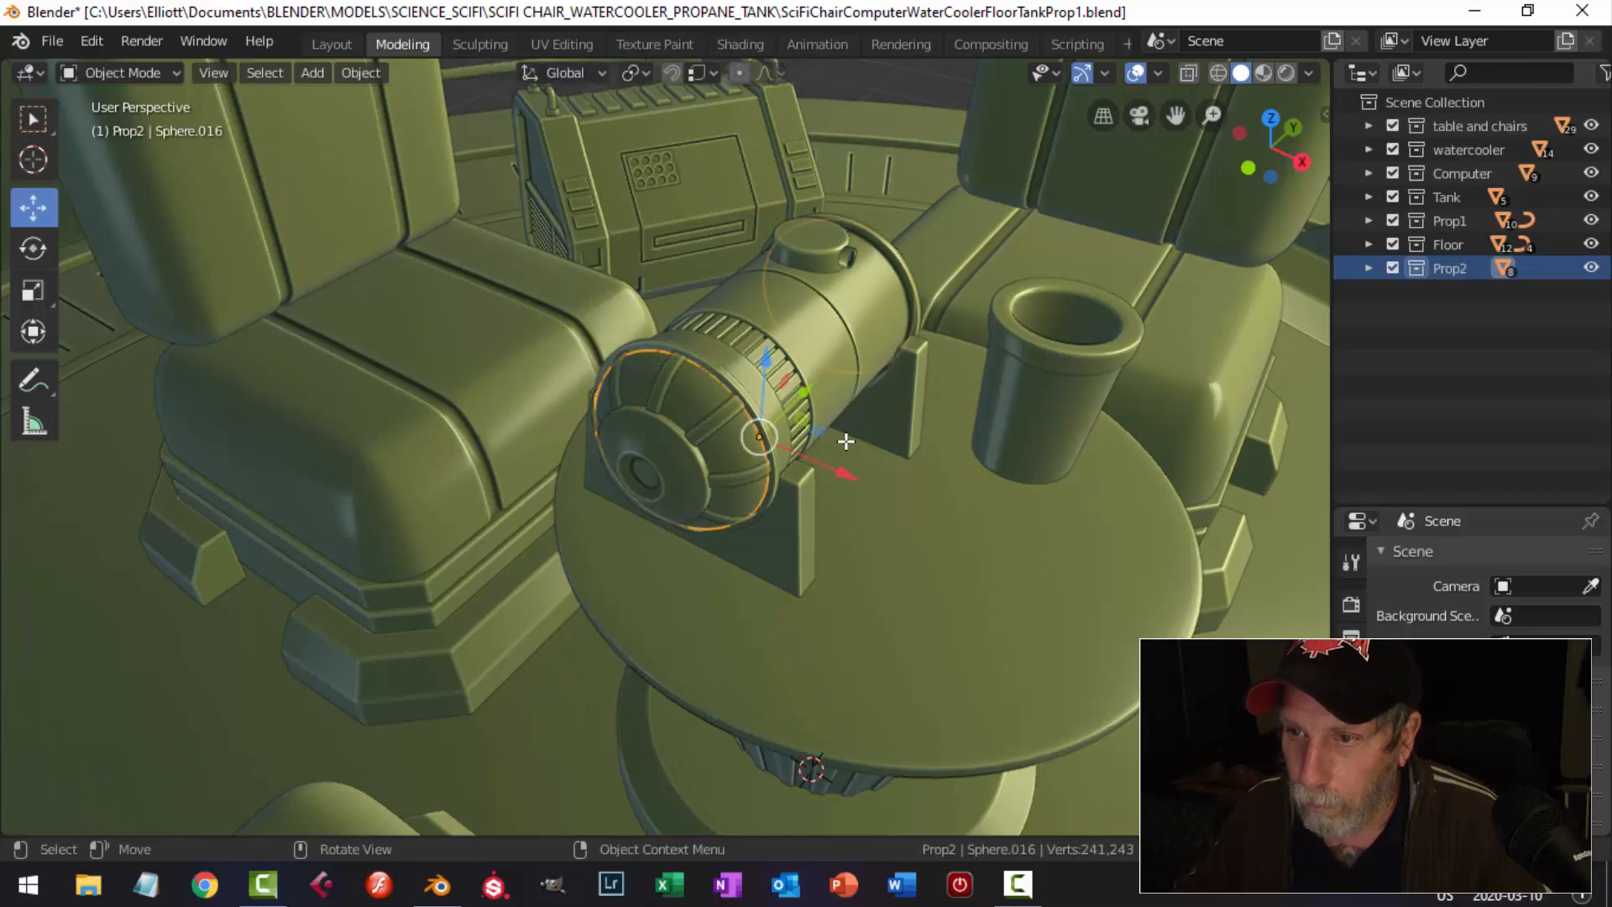
Recalculate the normals outside on the raised bands of the tank's dome.
{"action": "left_click", "coordinate": [716, 427]}
{"action": "key", "text": "Tab"}
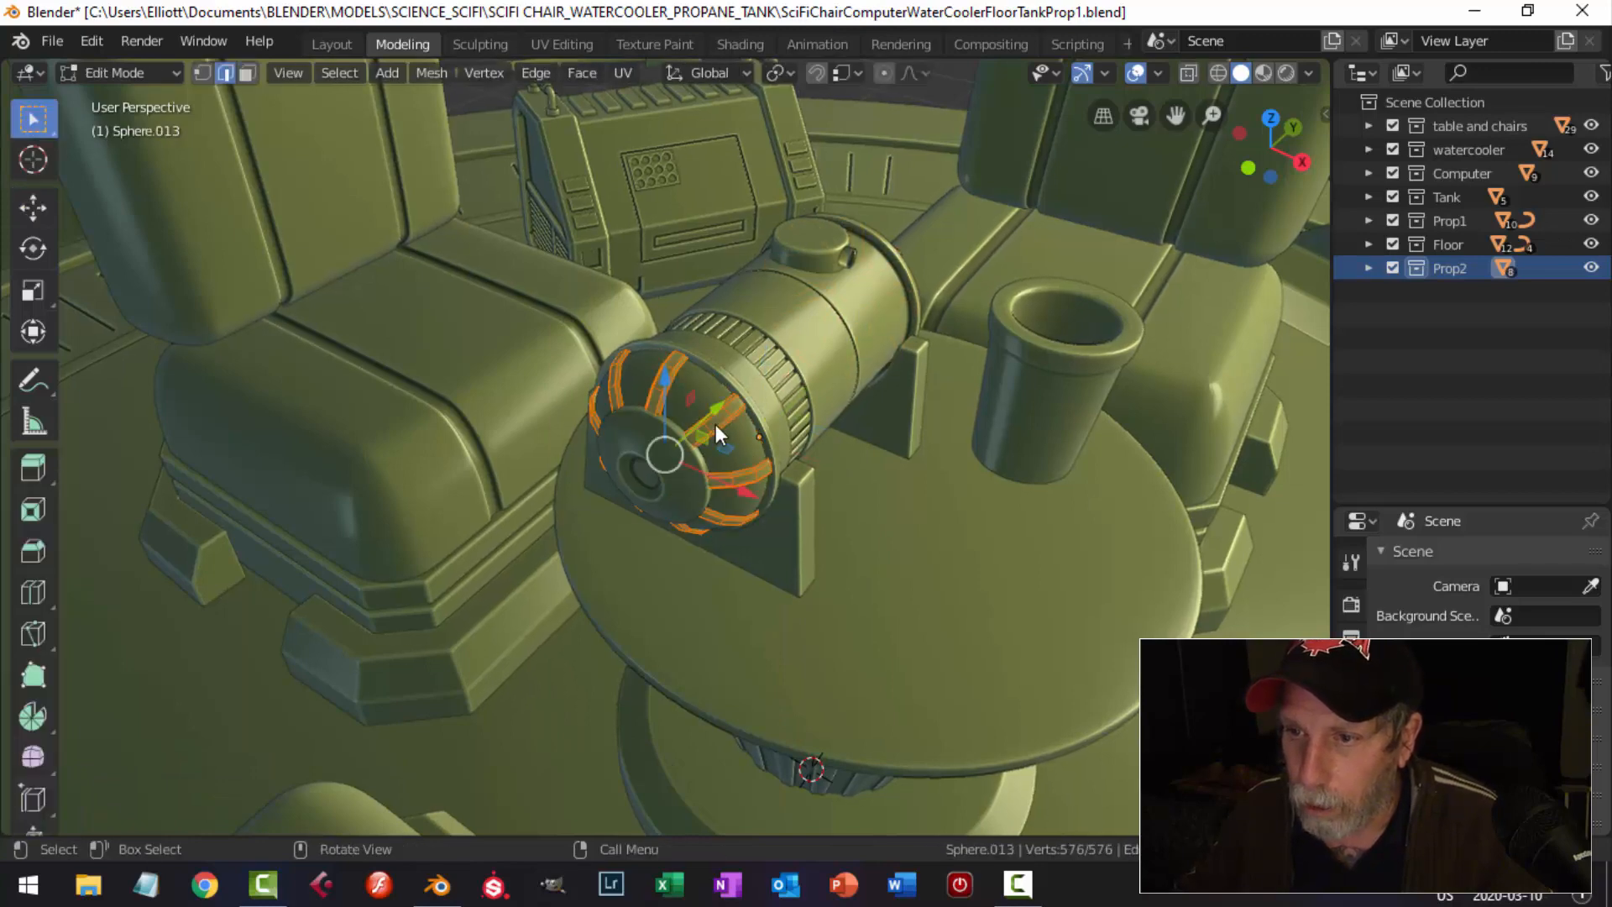
{"action": "key", "text": "alt+n"}
{"action": "left_click", "coordinate": [831, 425]}
{"action": "key", "text": "Tab"}
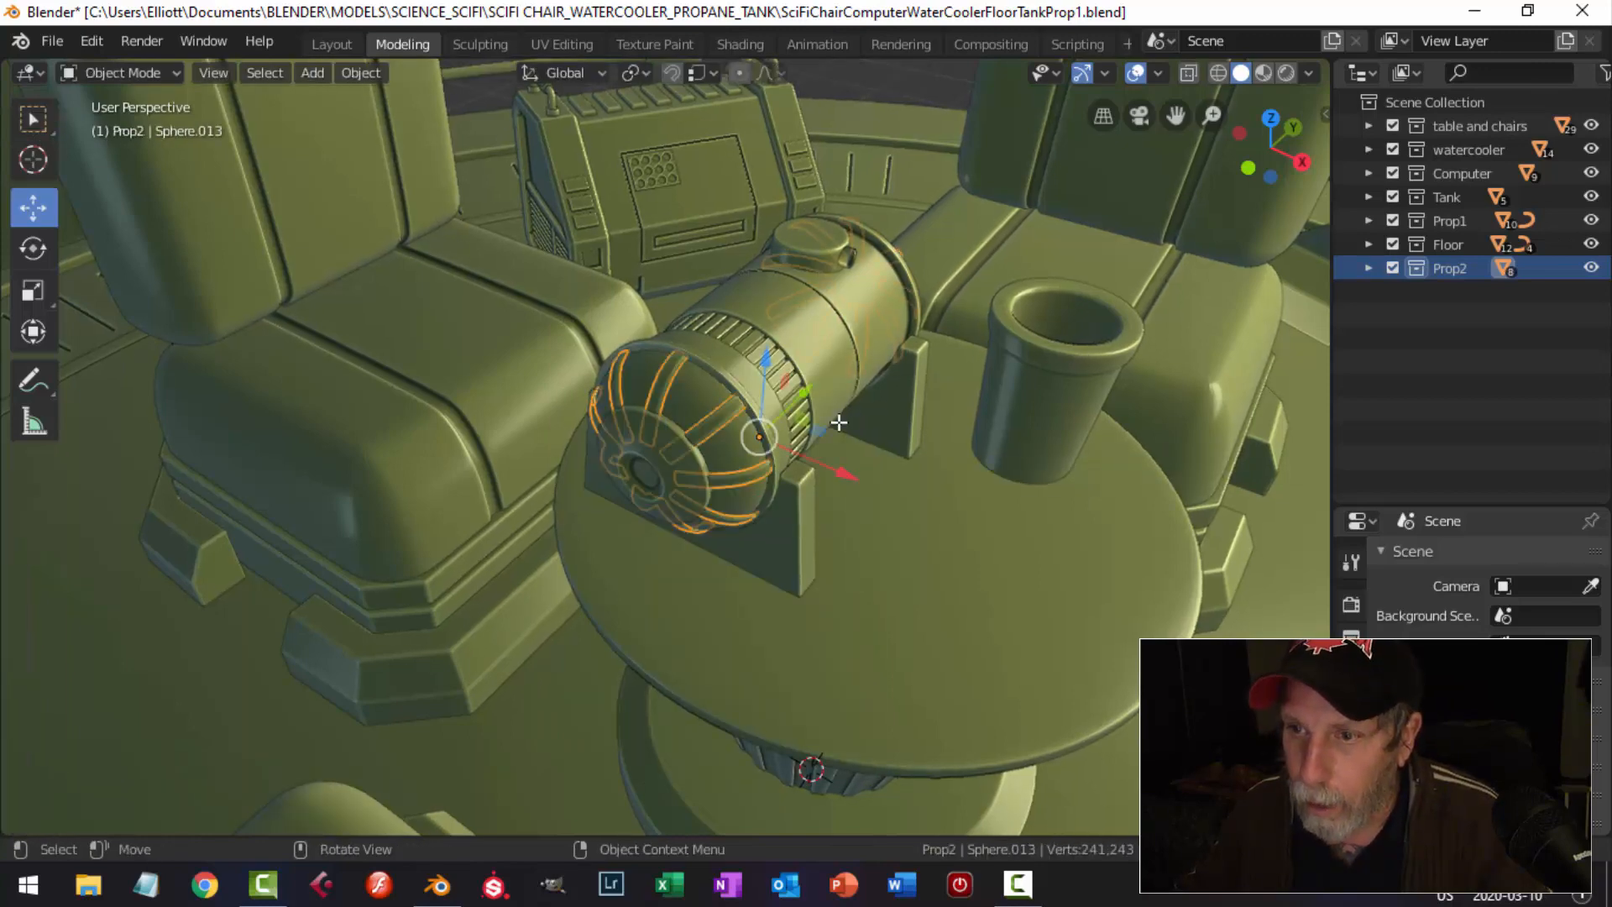
{"action": "scroll", "coordinate": [756, 428], "scroll_direction": "down", "scroll_amount": 3}
{"action": "left_click", "coordinate": [675, 451]}
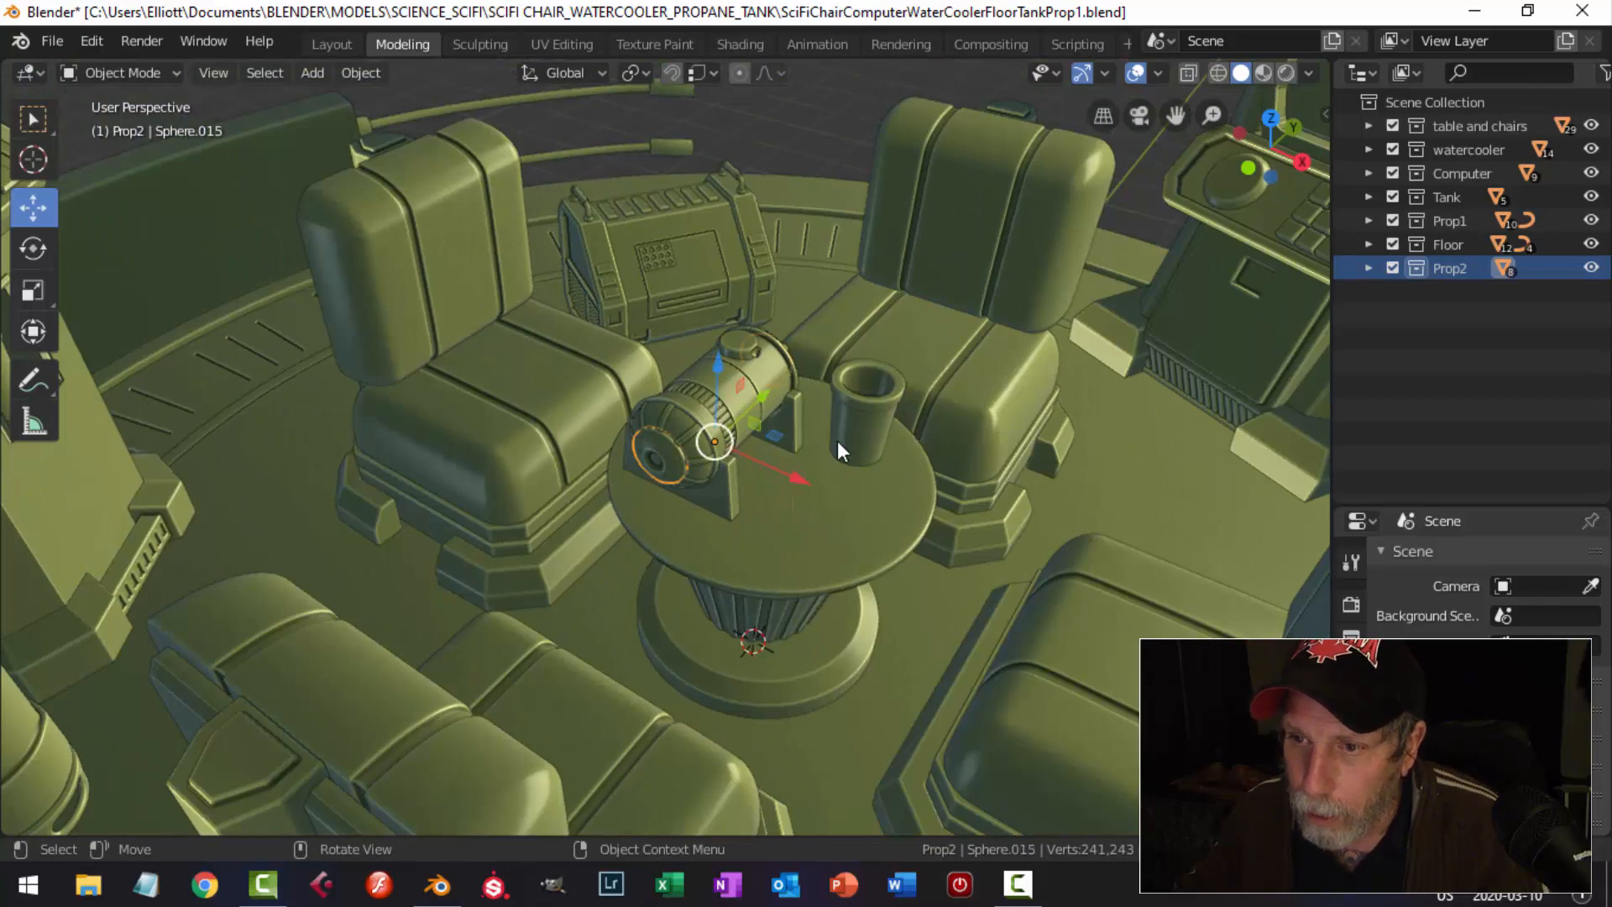
{"action": "mouse_move", "coordinate": [858, 427]}
{"action": "middle_mouse_down"}
{"action": "mouse_move", "coordinate": [777, 429]}
{"action": "mouse_move", "coordinate": [833, 421]}
{"action": "middle_mouse_up"}
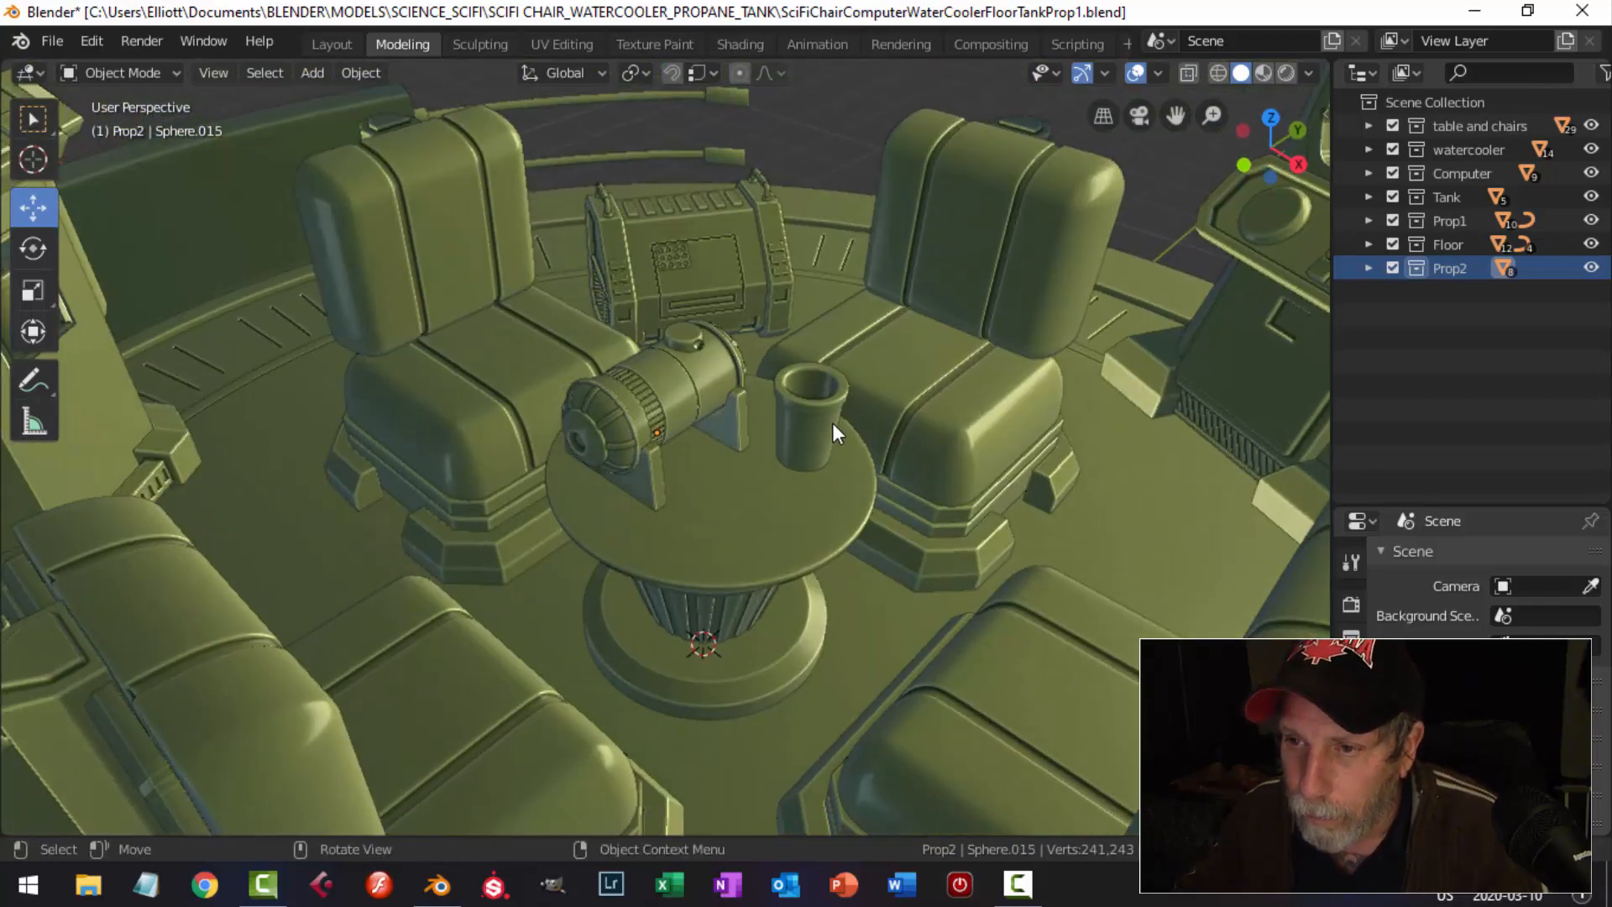
Select all objects of the Prop2 collection and rotate the tank 30.2° about the global Z axis.
{"action": "right_click", "coordinate": [1428, 267]}
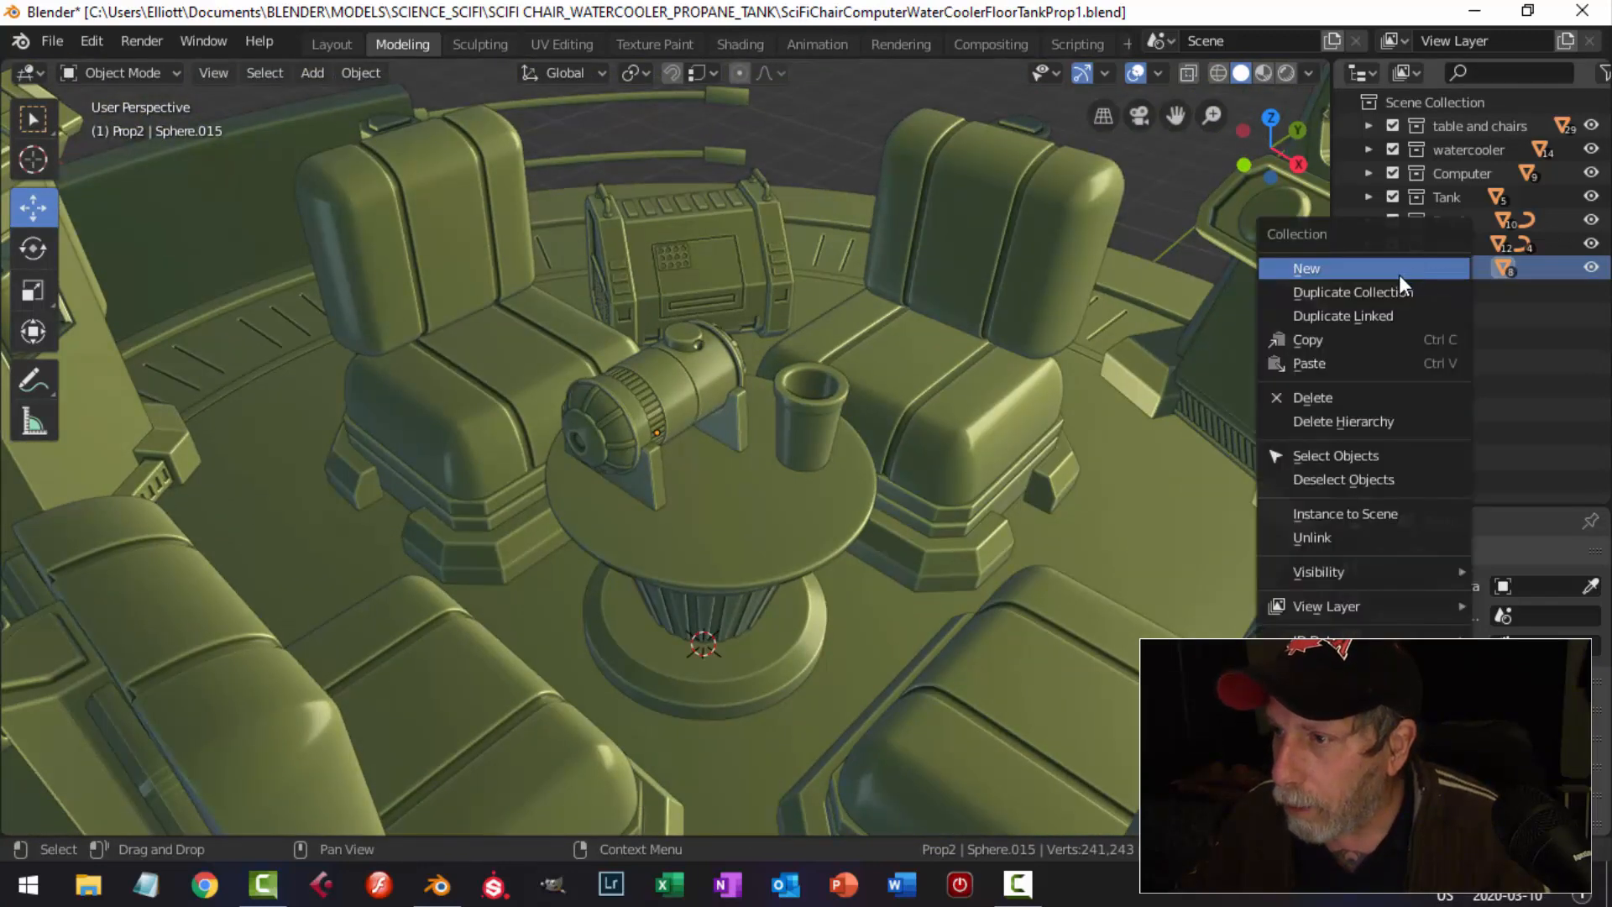
{"action": "left_click", "coordinate": [1337, 453]}
{"action": "middle_click_drag", "start_coordinate": [848, 407], "coordinate": [770, 404]}
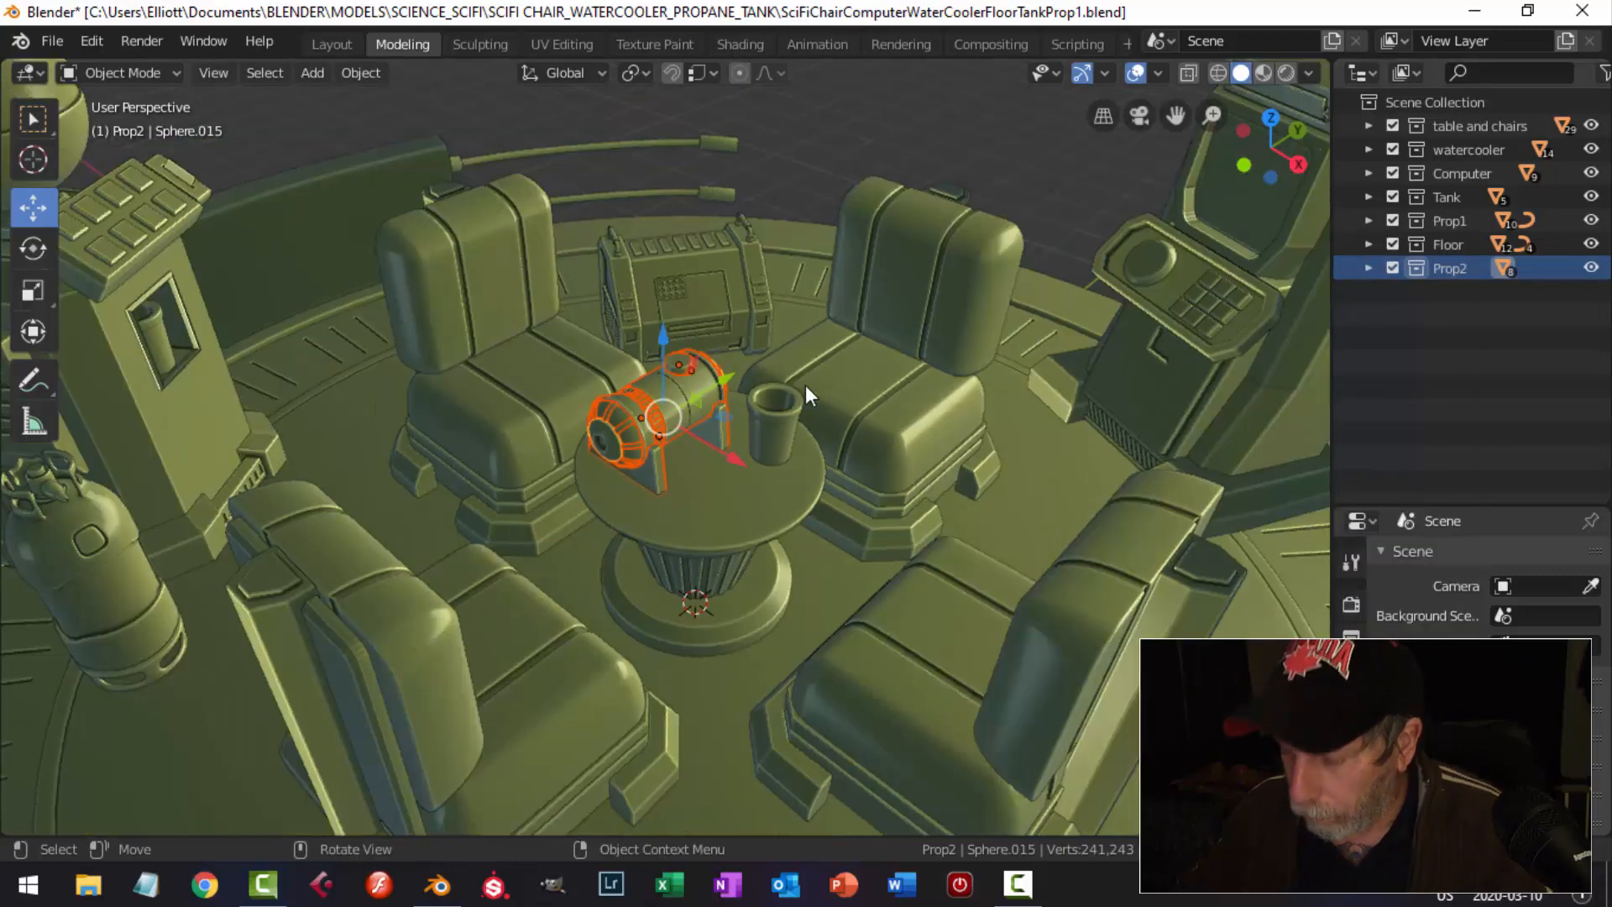
{"action": "key", "text": "KP_7"}
{"action": "middle_click_drag", "start_coordinate": [893, 535], "coordinate": [824, 377], "text": "shift"}
{"action": "scroll", "coordinate": [826, 410], "scroll_direction": "up", "scroll_amount": 1}
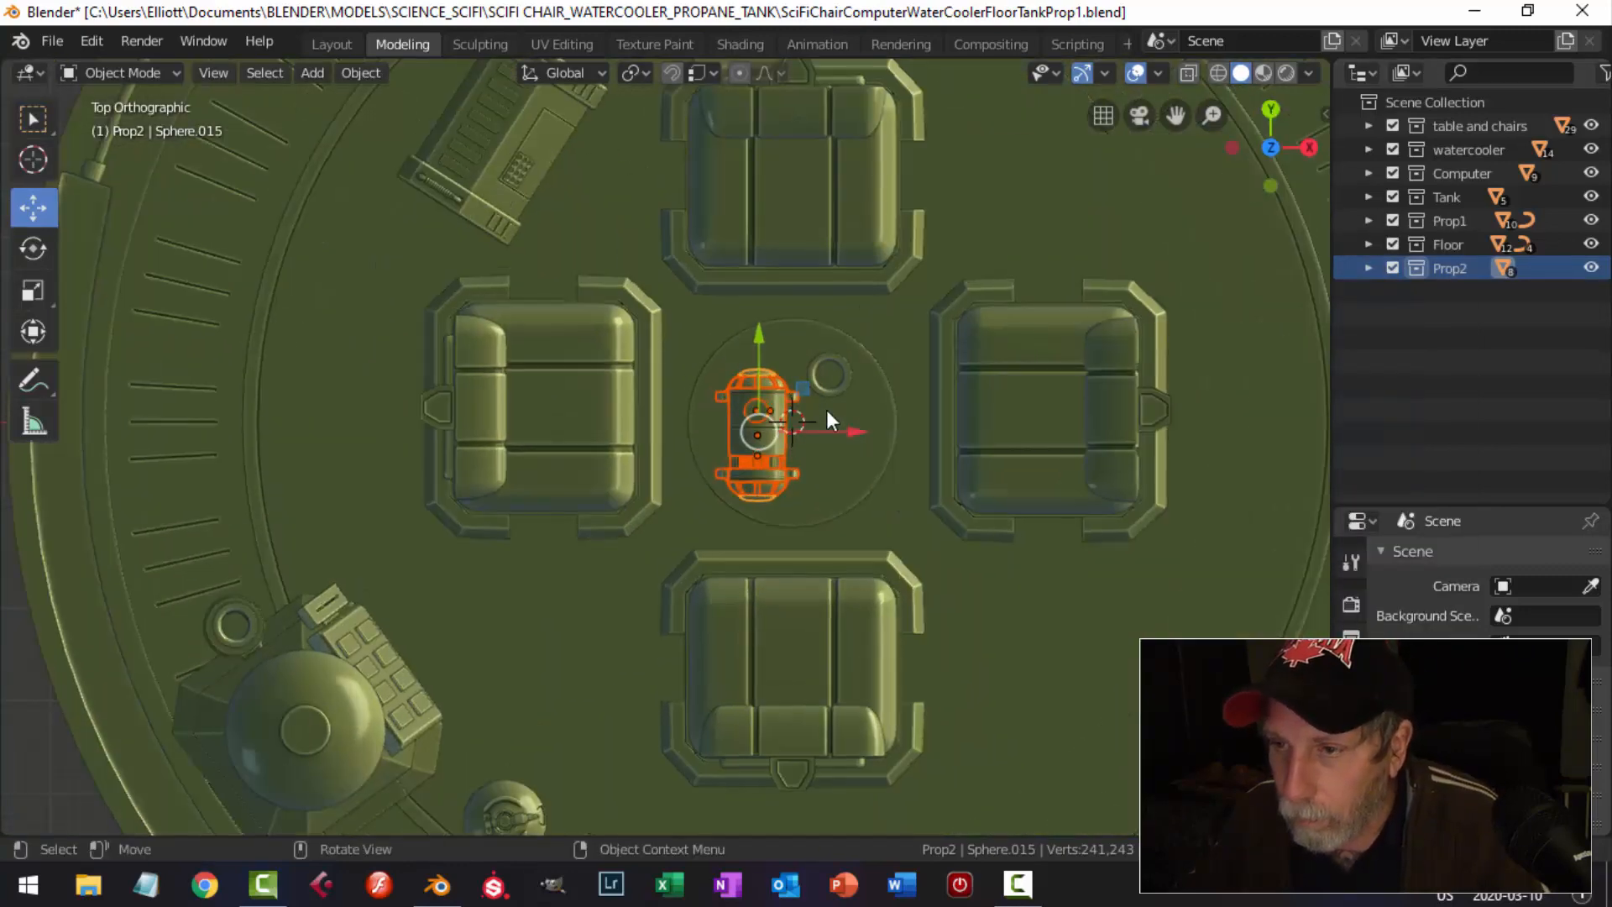
{"action": "scroll", "coordinate": [826, 410], "scroll_direction": "up", "scroll_amount": 1}
{"action": "key", "text": "r"}
{"action": "key", "text": "z"}
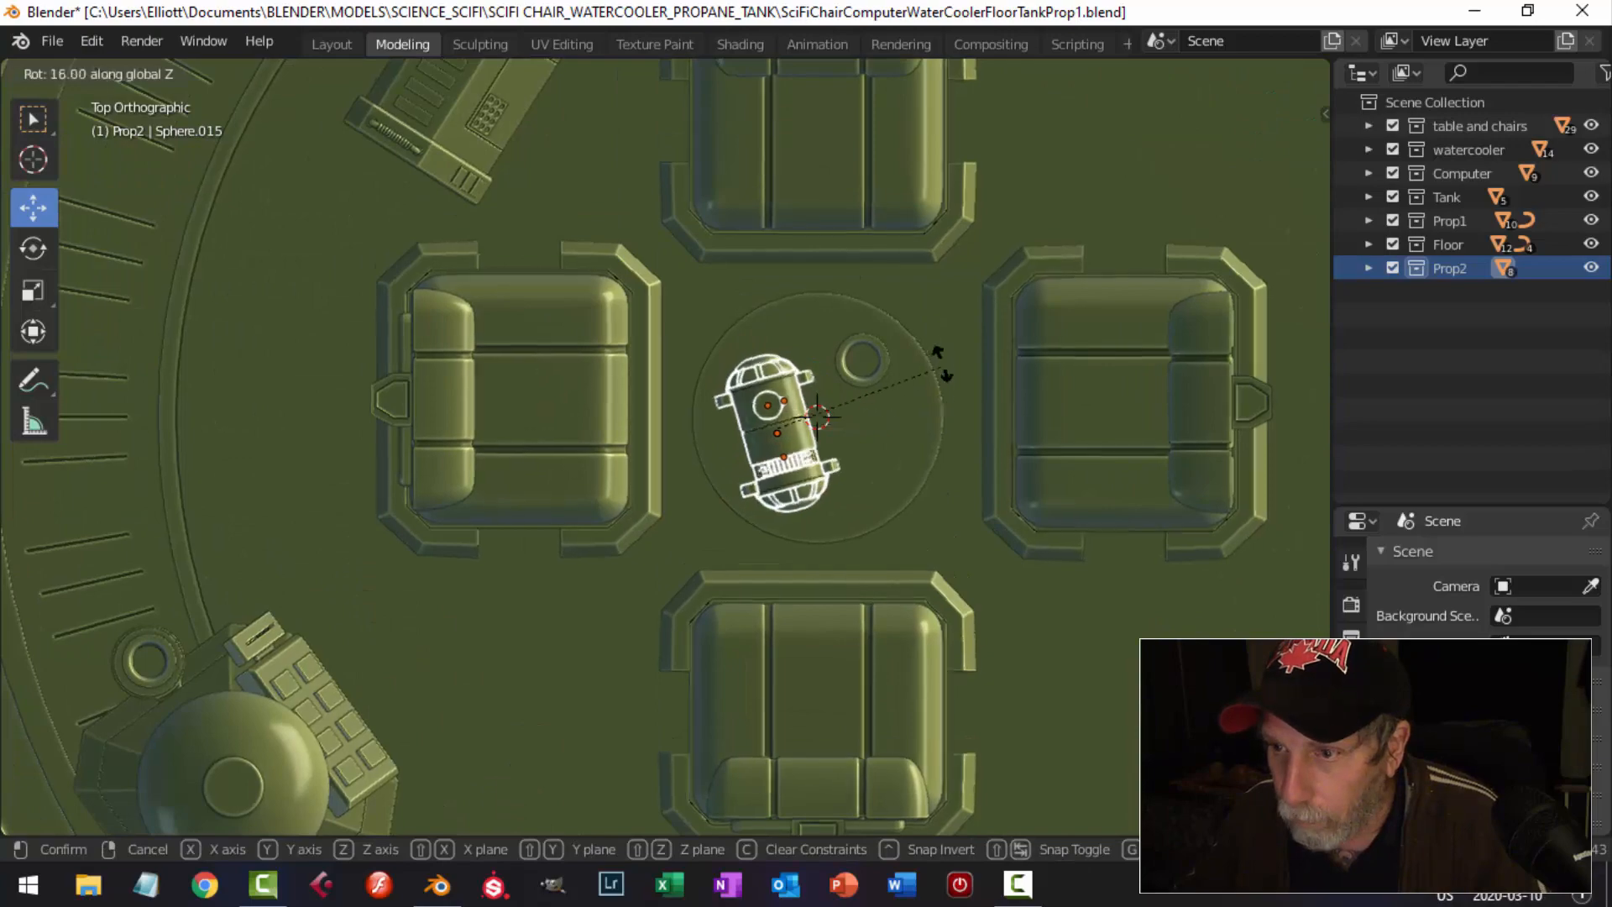
{"action": "left_click", "coordinate": [913, 369]}
Shift the rotated tank about 0.04 m along X on the tabletop.
{"action": "key", "text": "g"}
{"action": "key", "text": "x"}
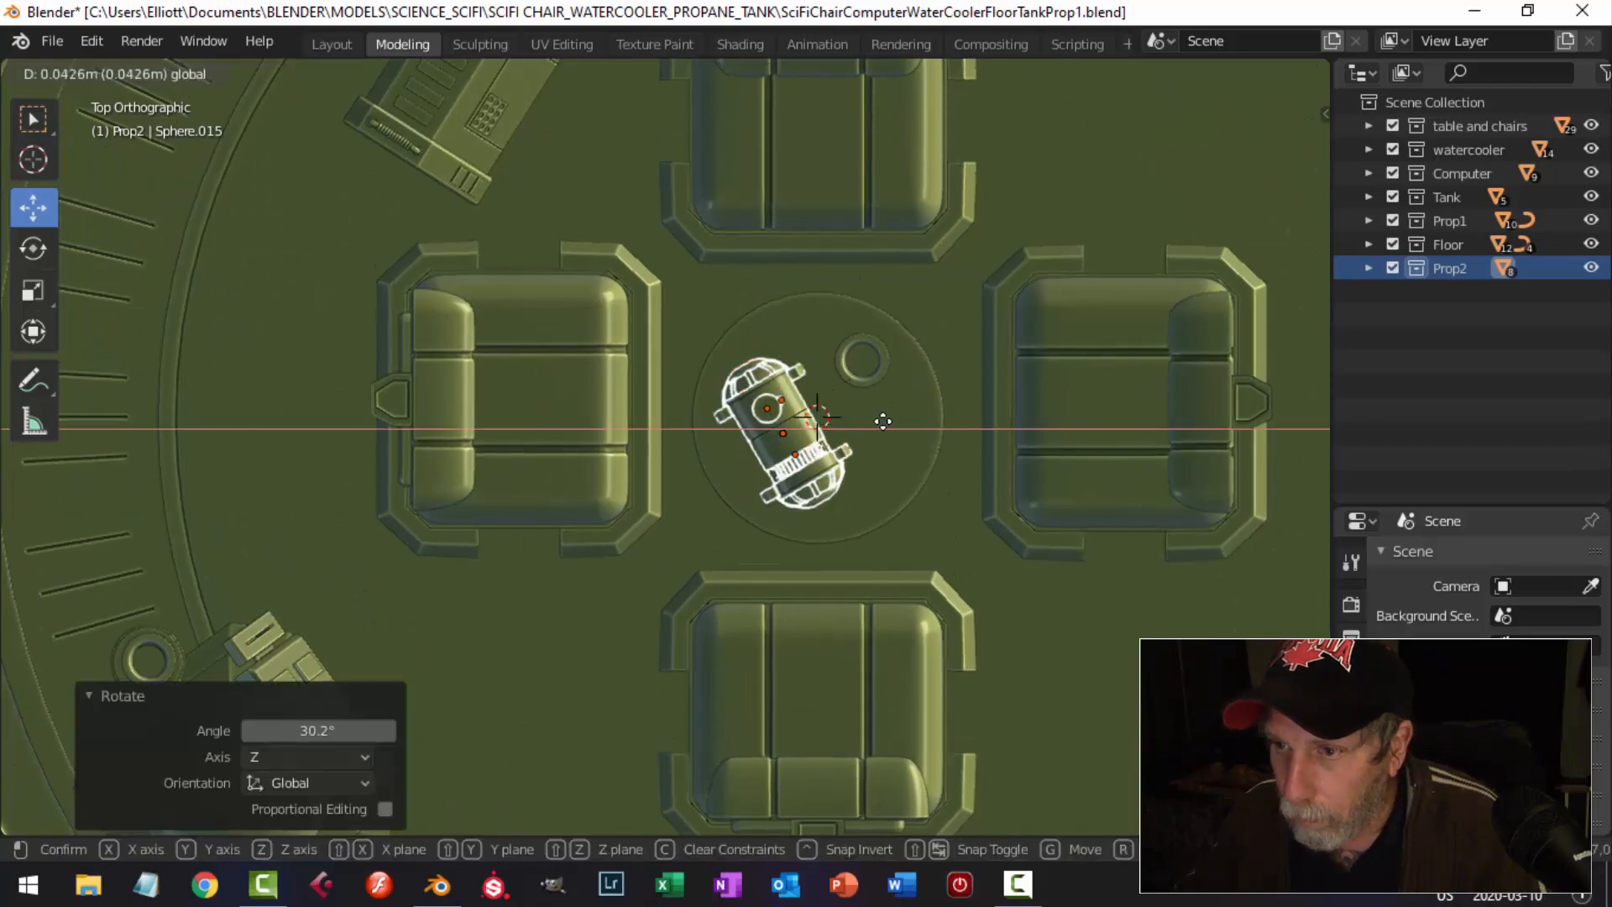
{"action": "left_click", "coordinate": [882, 421]}
{"action": "middle_click_drag", "start_coordinate": [958, 425], "coordinate": [868, 415]}
{"action": "scroll", "coordinate": [737, 395], "scroll_direction": "up", "scroll_amount": 3}
{"action": "scroll", "coordinate": [728, 381], "scroll_direction": "down", "scroll_amount": 2}
{"action": "scroll", "coordinate": [742, 373], "scroll_direction": "down", "scroll_amount": 3}
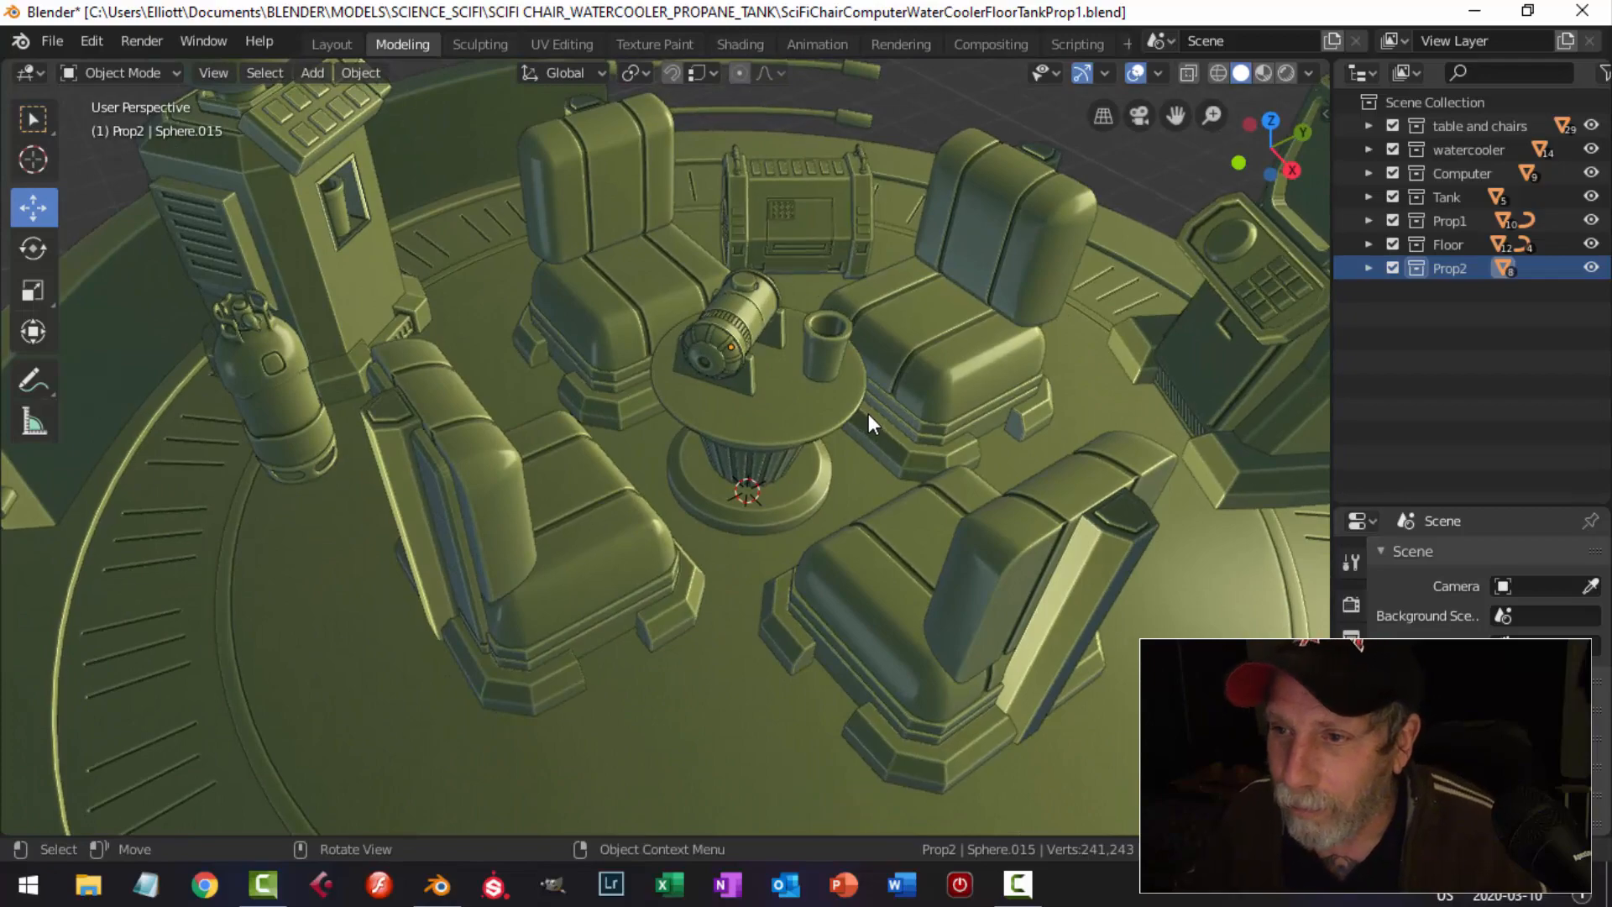